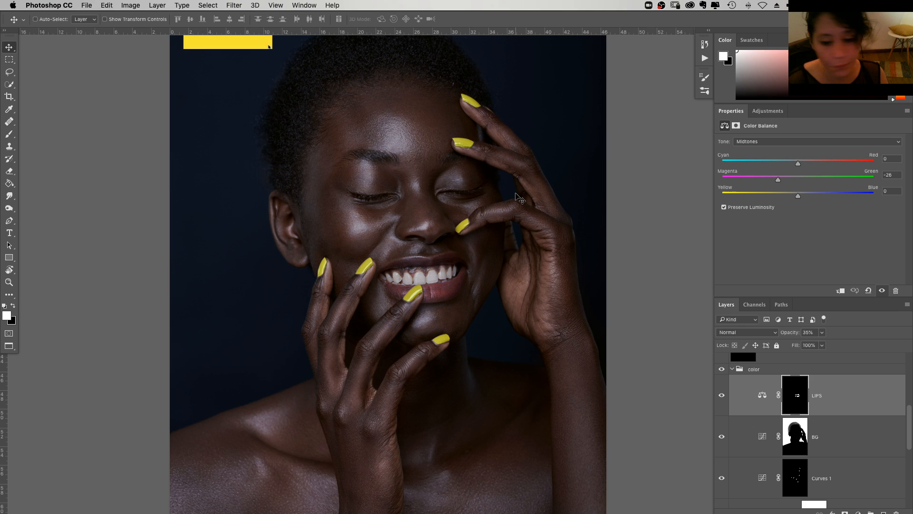
Rename the Curves 1 layer in the color group as NAILS
drag(536, 322, 534, 317)
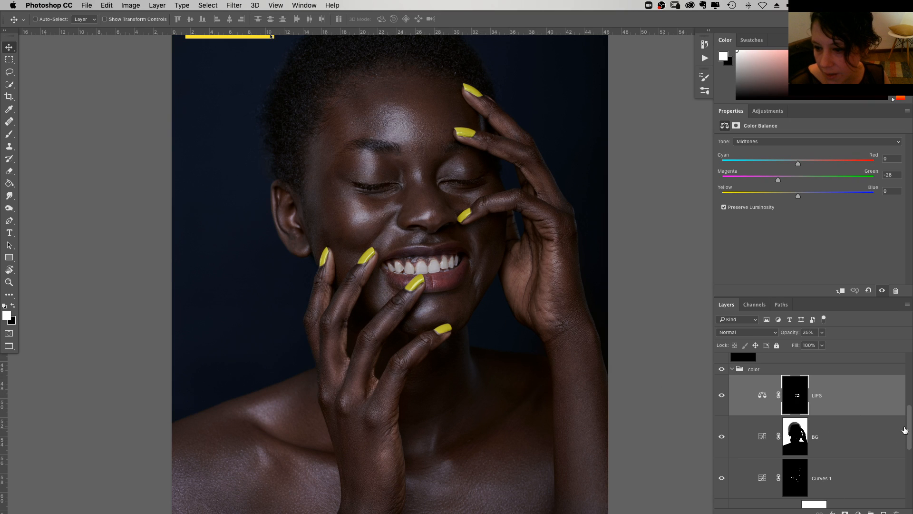
scroll(899, 431, down, 2)
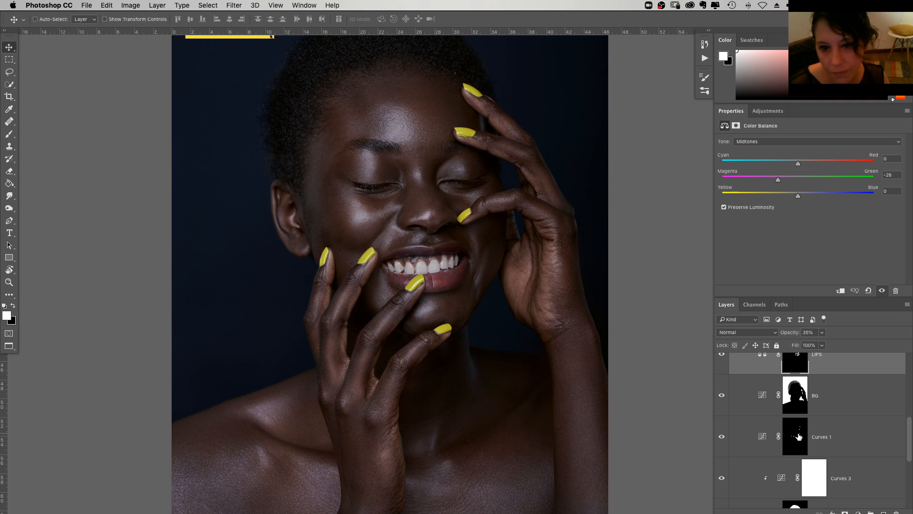
click(799, 436)
double_click(822, 437)
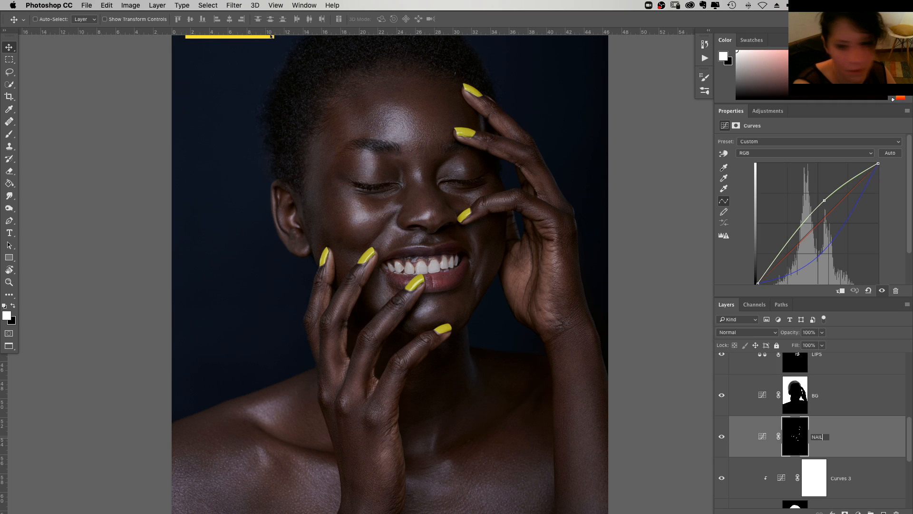
text(NAILS)
key(Return)
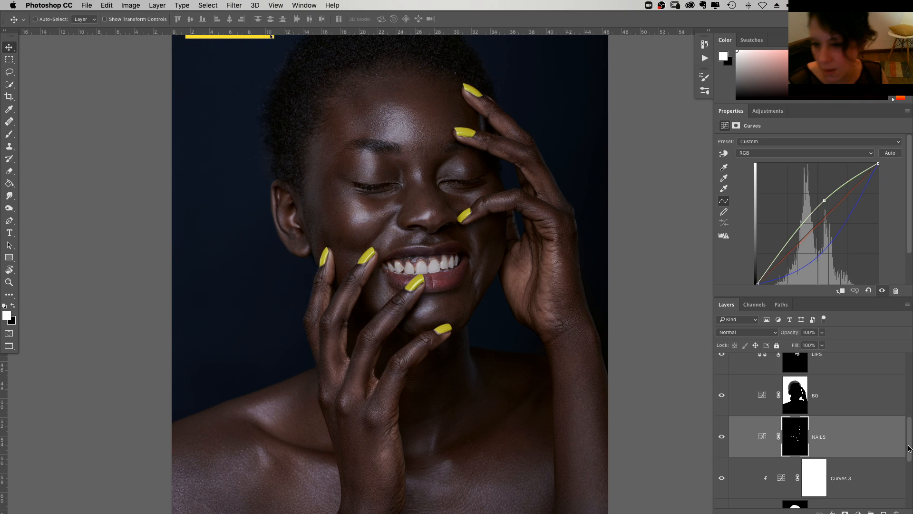
drag(908, 448, 910, 492)
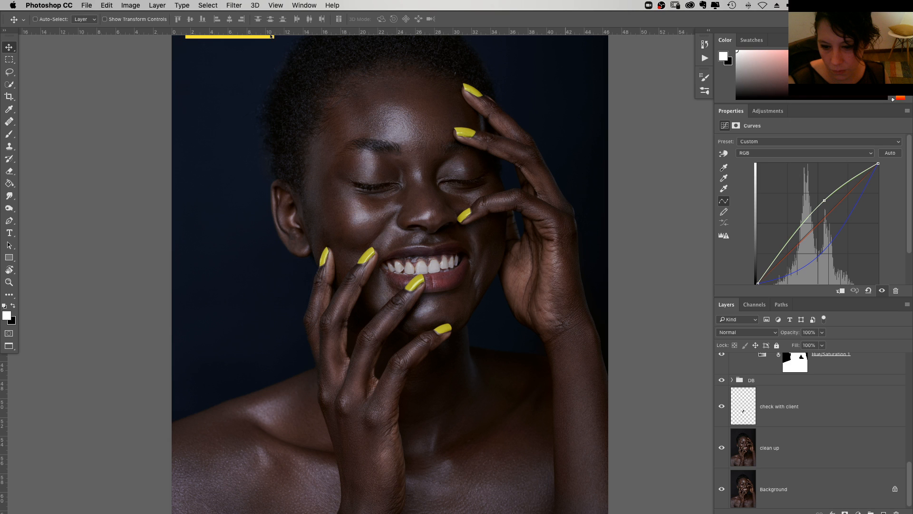
Switch to Chrome and check the Twitch channel's live stream, its chat pane and the chat settings
key(super+Tab)
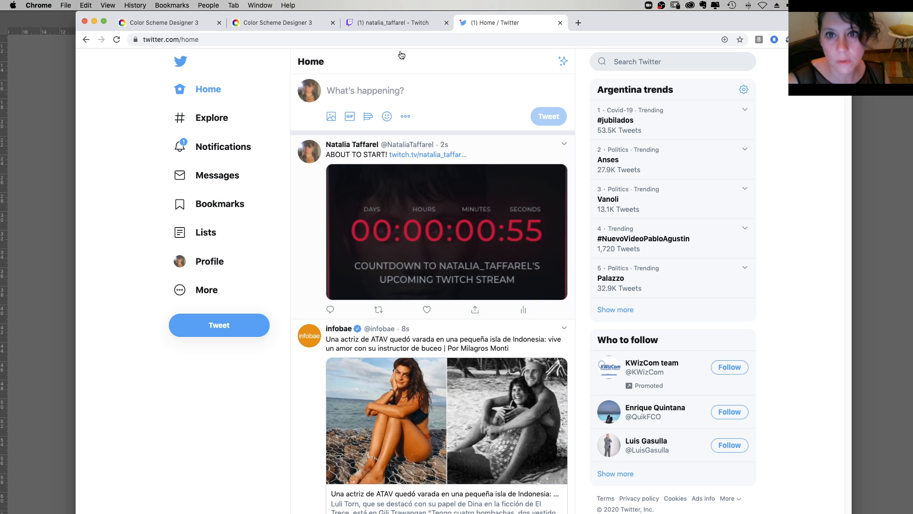
click(395, 22)
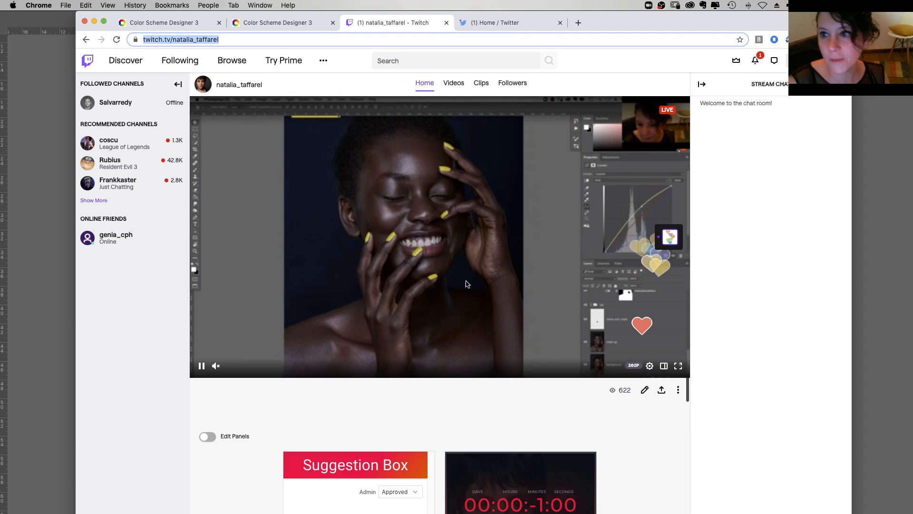
click(702, 82)
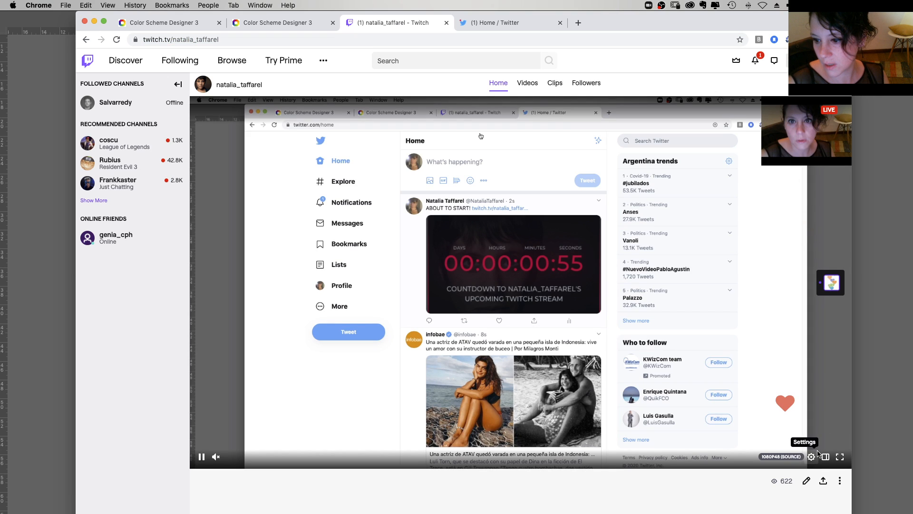
click(845, 84)
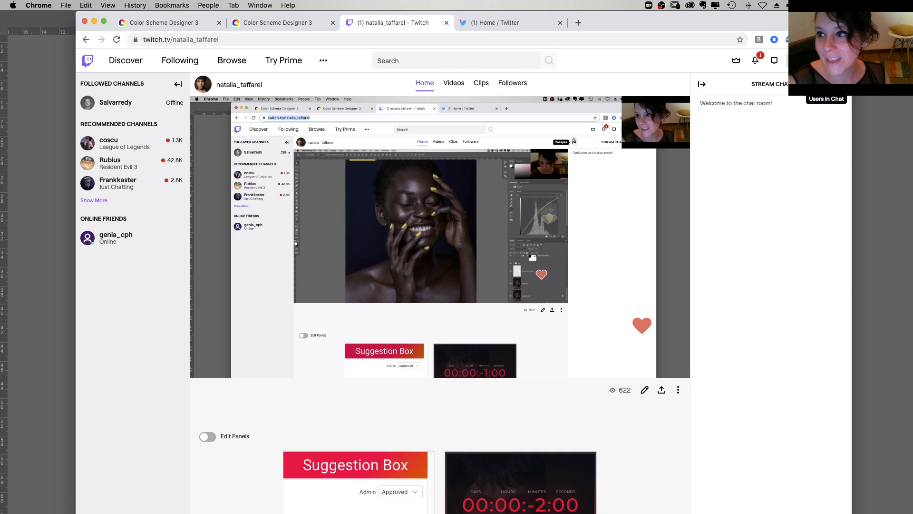
click(800, 486)
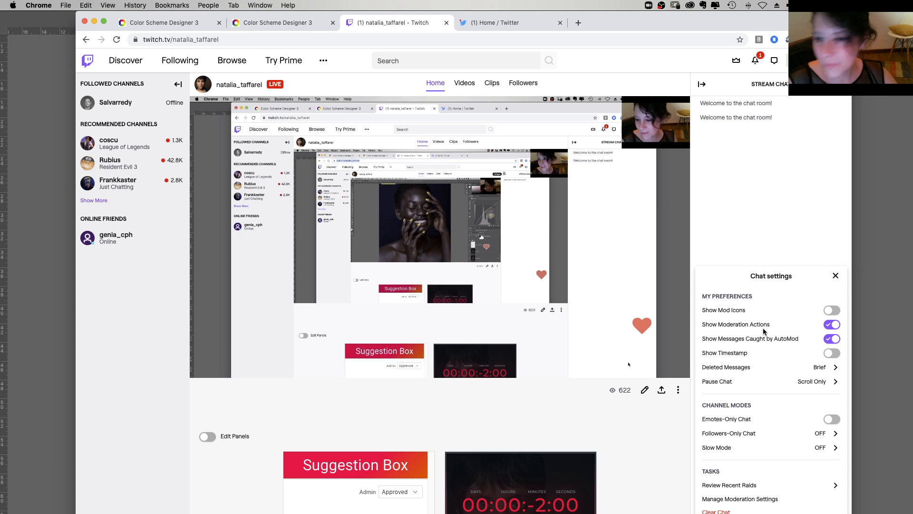
click(836, 275)
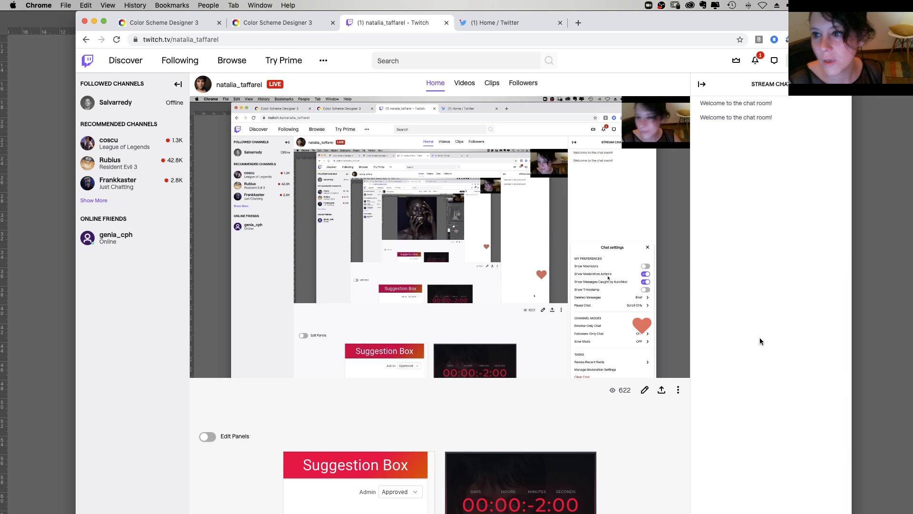
Shift the Chrome window sideways, switch back to Photoshop and change to the standard screen mode so the stream chat shows beside it
drag(707, 29, 776, 21)
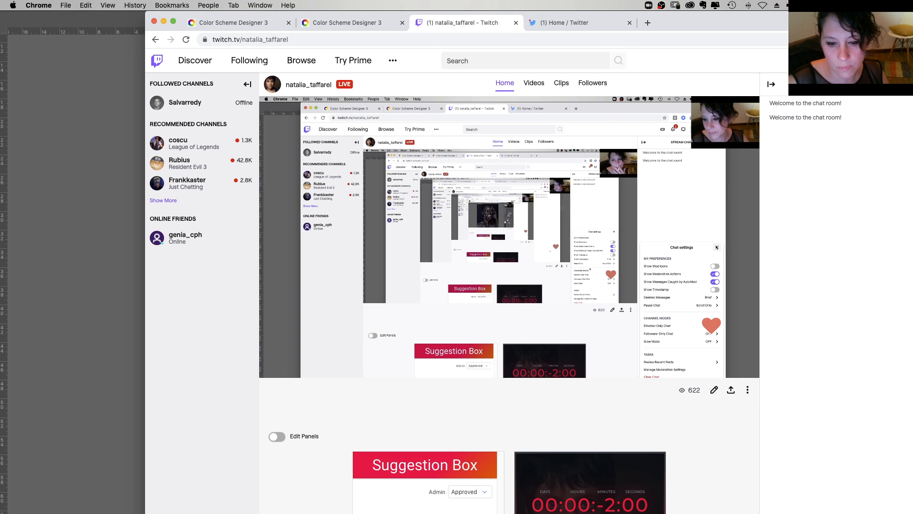
key(super+Tab)
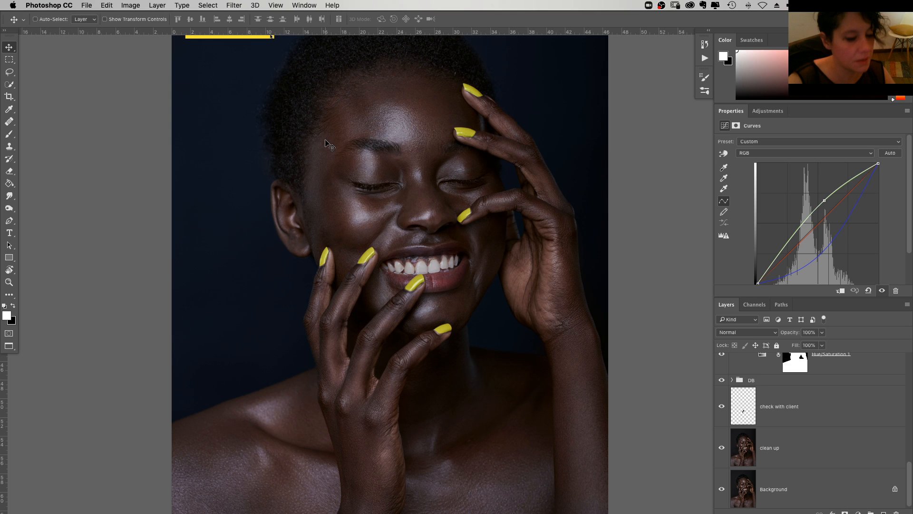
key(f)
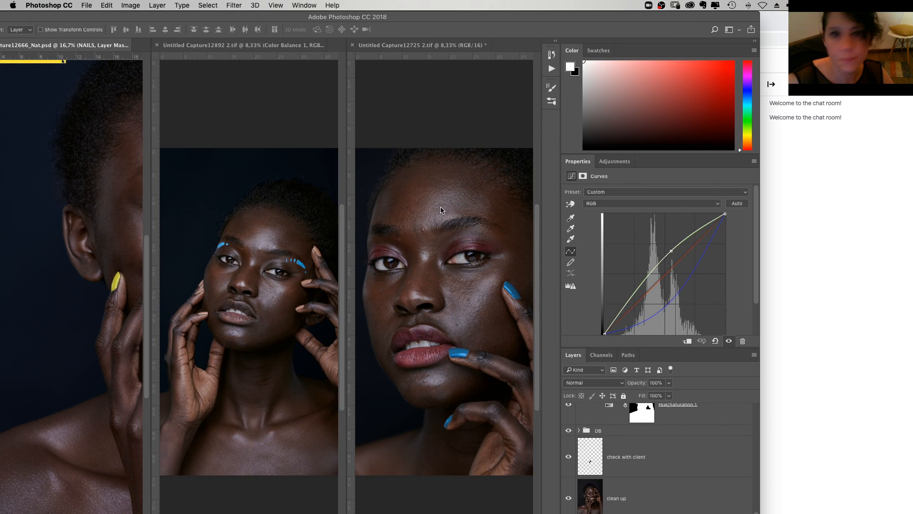
Consolidate all the open documents into tabs, keeping the portrait with yellow nails in front
click(304, 5)
mouse_move(304, 16)
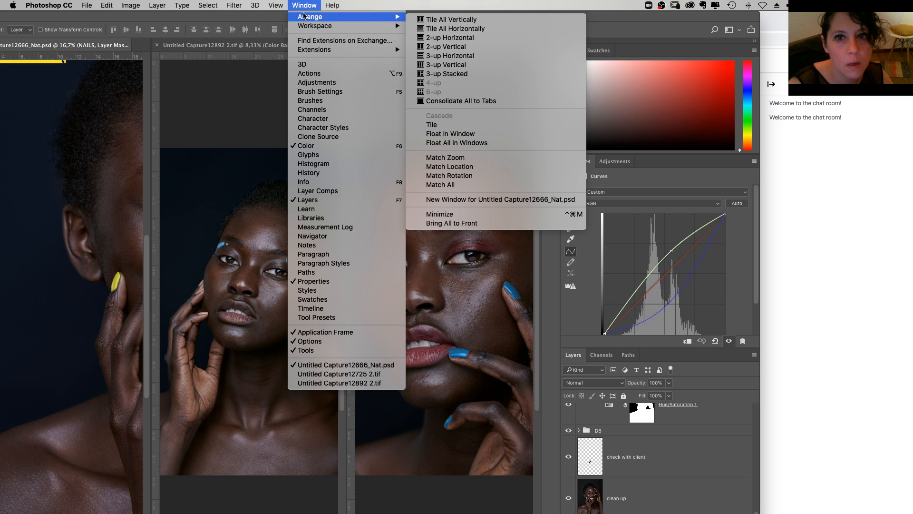
click(461, 100)
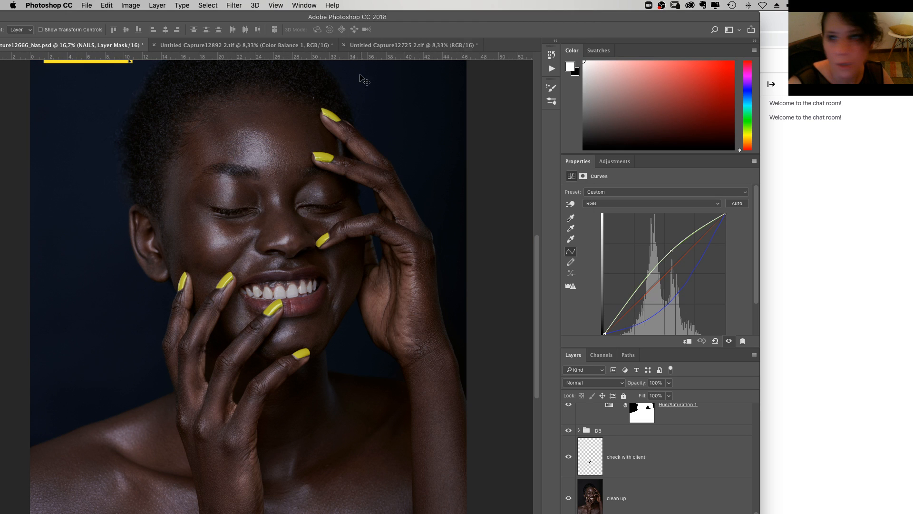
drag(298, 202, 375, 280)
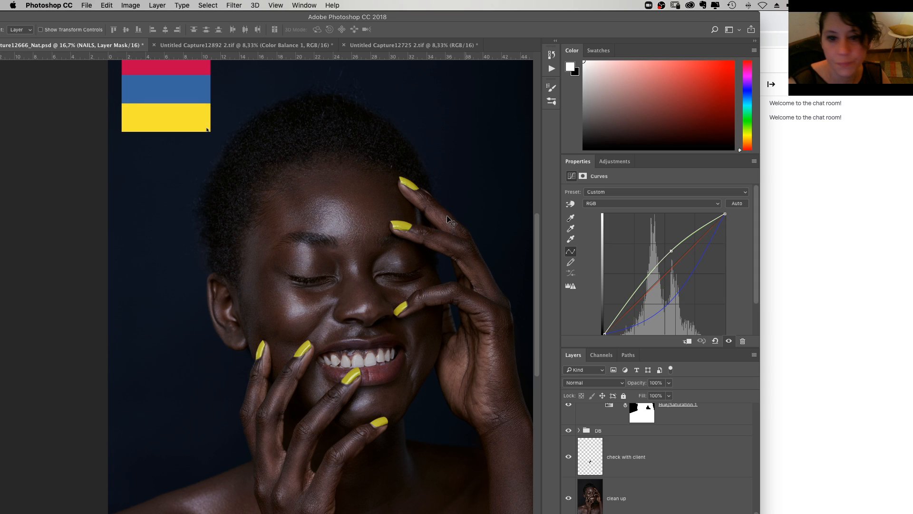
drag(421, 327, 417, 321)
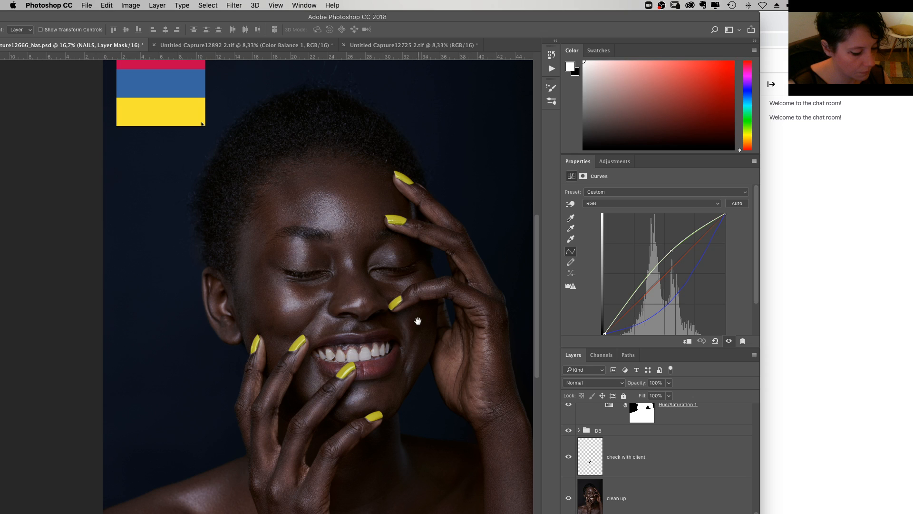
drag(417, 321, 417, 321)
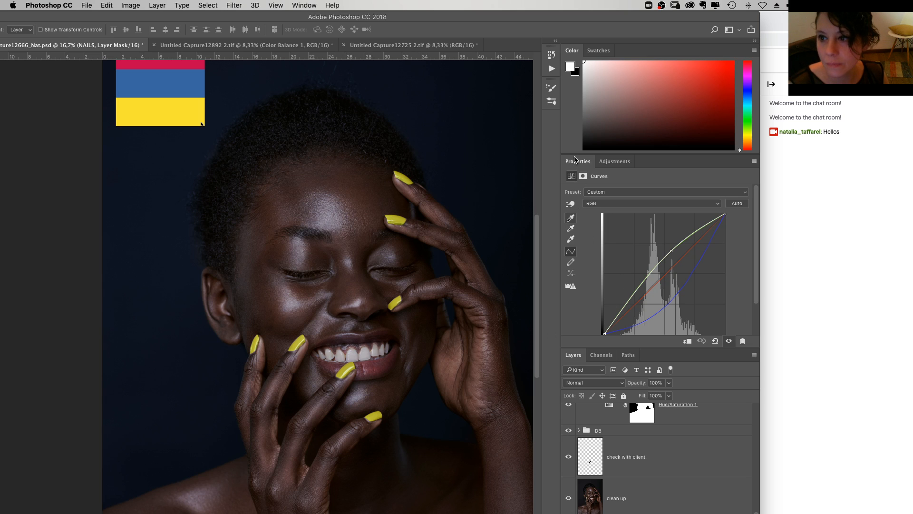
Move the Photoshop window sideways and change the portrait to full-screen mode with the menu bar
drag(538, 20, 588, 19)
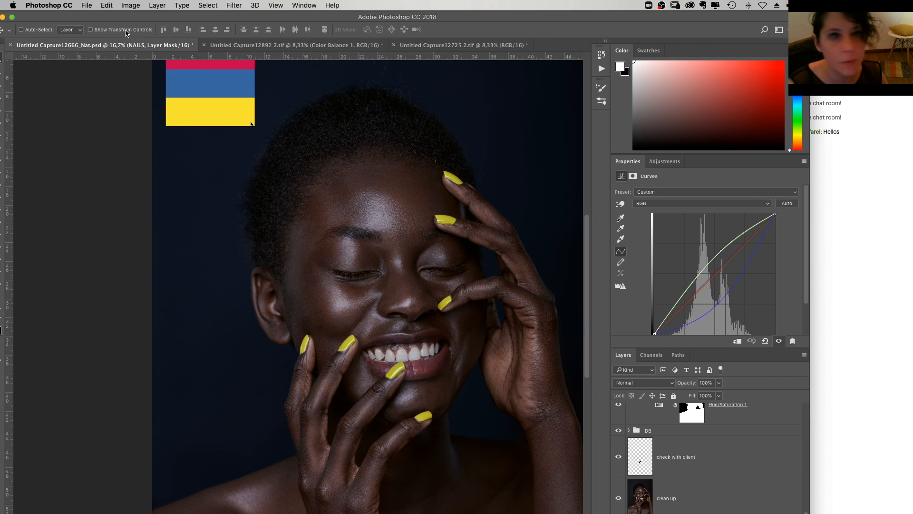
key(f)
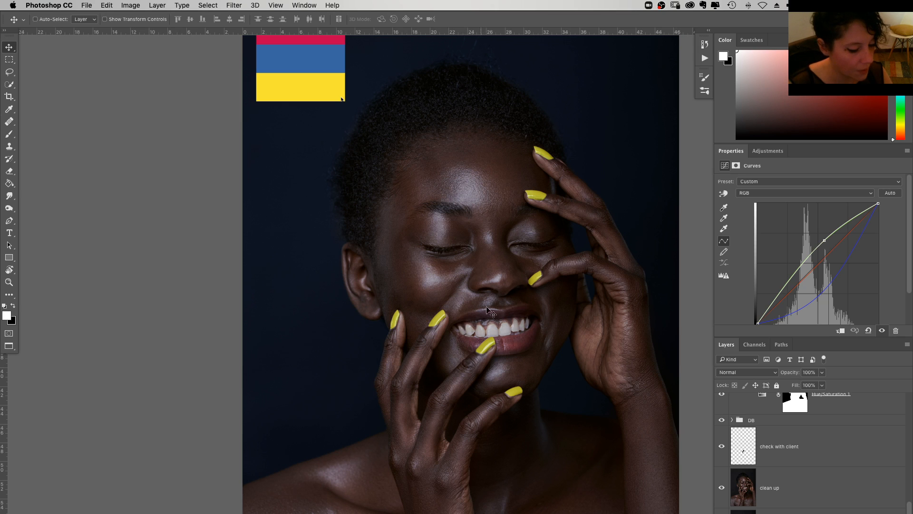
drag(565, 335, 525, 316)
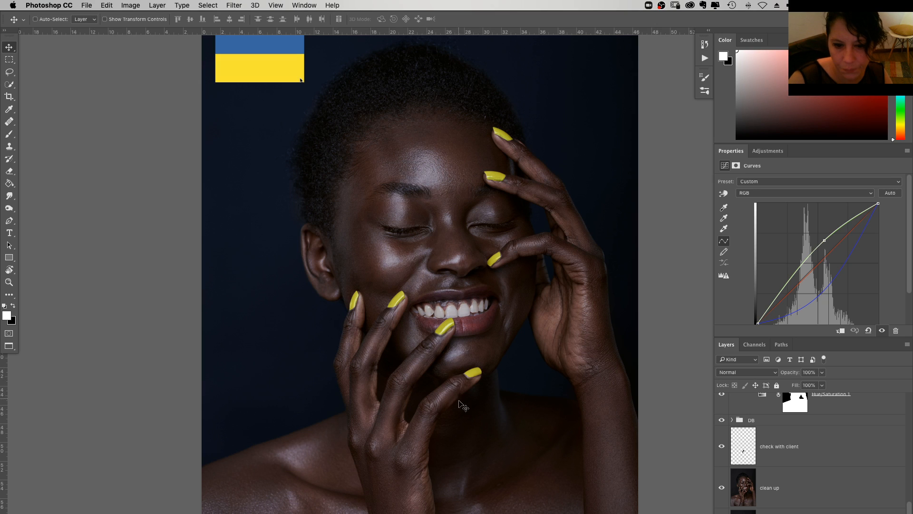
Make the clean up layer active and zoom in on the chest skin beside the wrist
drag(454, 411, 454, 407)
scroll(454, 408, down, 5)
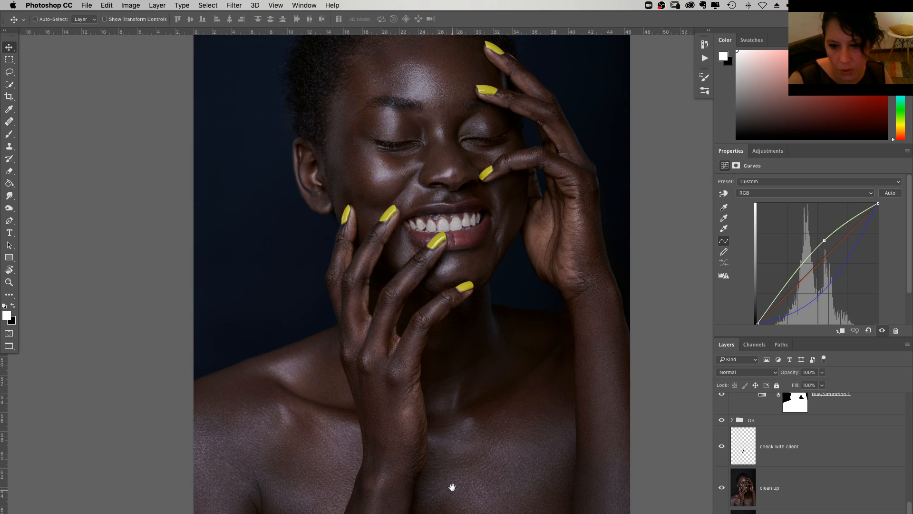
scroll(452, 487, down, 3)
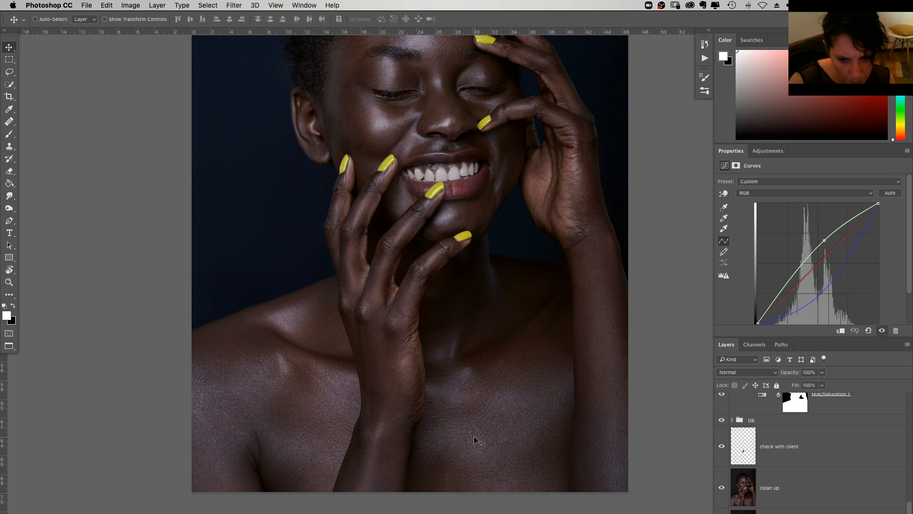
super+click(494, 384)
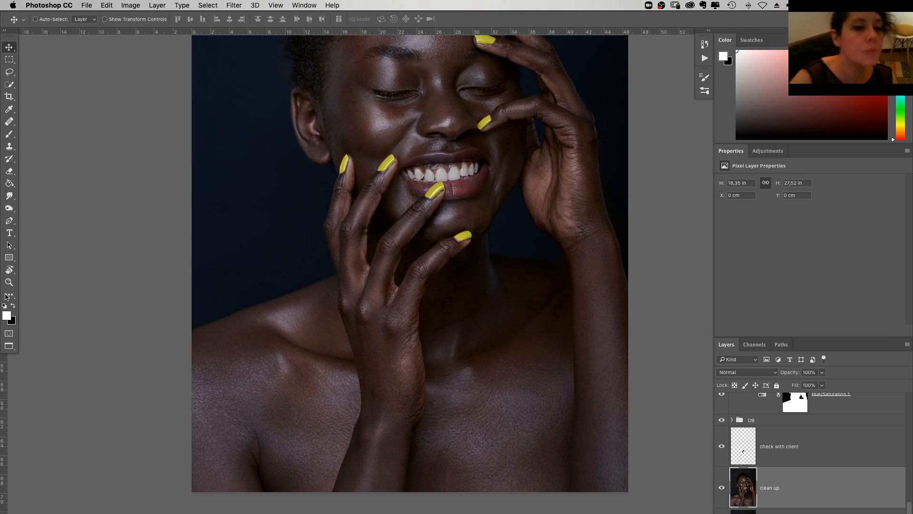
key(z)
click(499, 418)
click(493, 387)
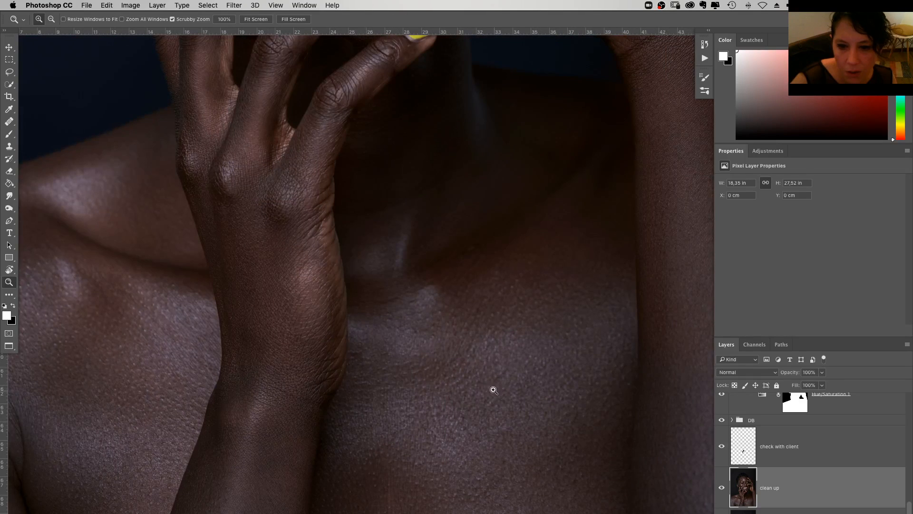
click(484, 383)
click(484, 383)
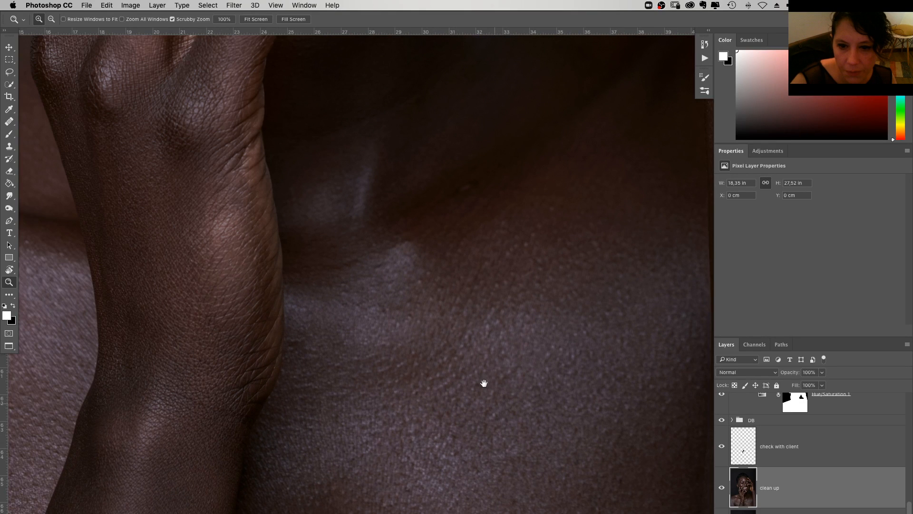
drag(484, 383, 473, 365)
Activate the Clone Stamp tool and set its blending mode to Lighten
key(s)
click(129, 19)
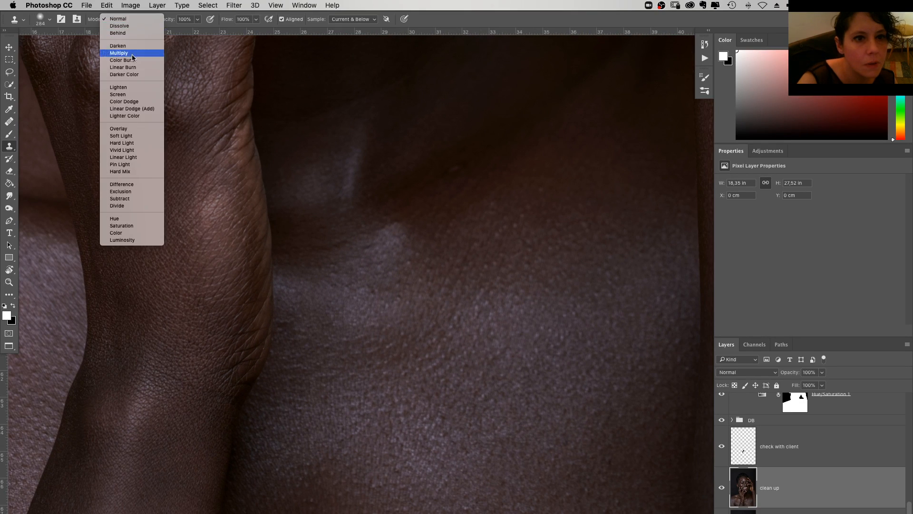
click(118, 87)
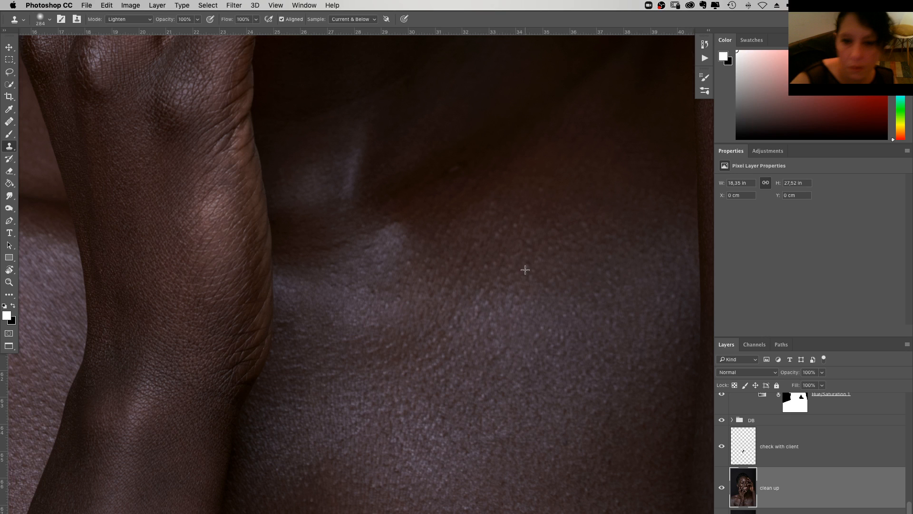
Set the Clone Stamp brush size to 15 px
right_click(484, 283)
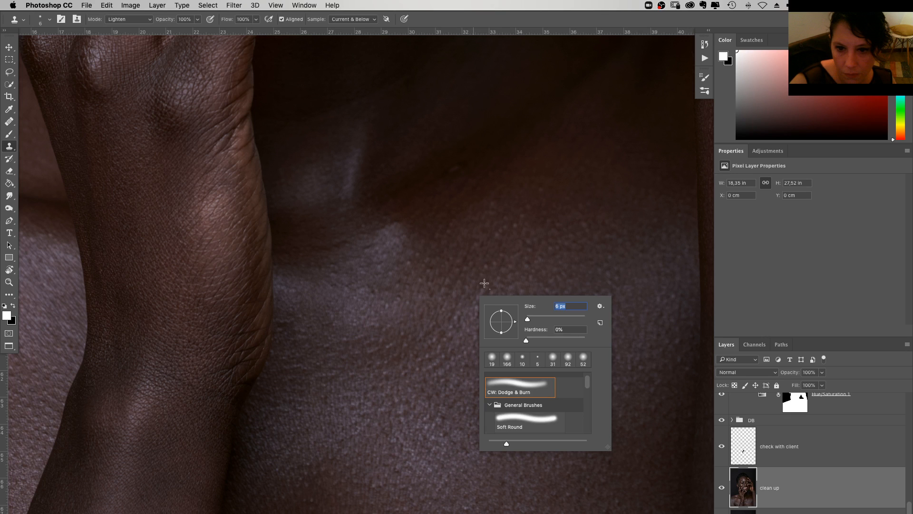
key(Up)
key(Up)
key(Up)
key(Up)
key(Up)
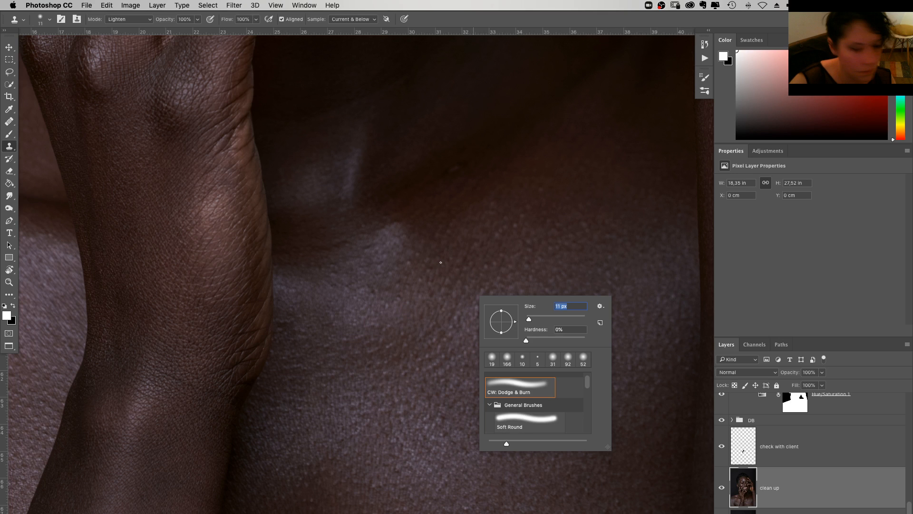
key(Up)
key(Up)
key(Up)
key(Up)
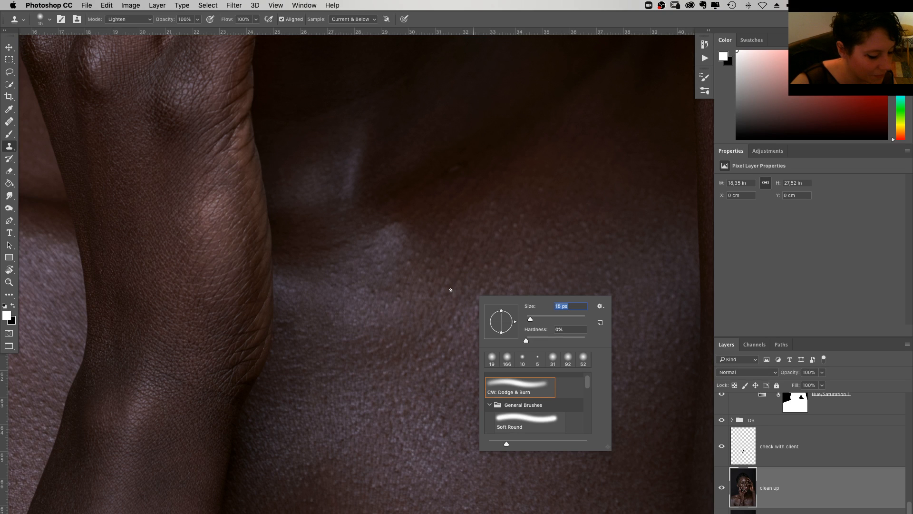
key(Return)
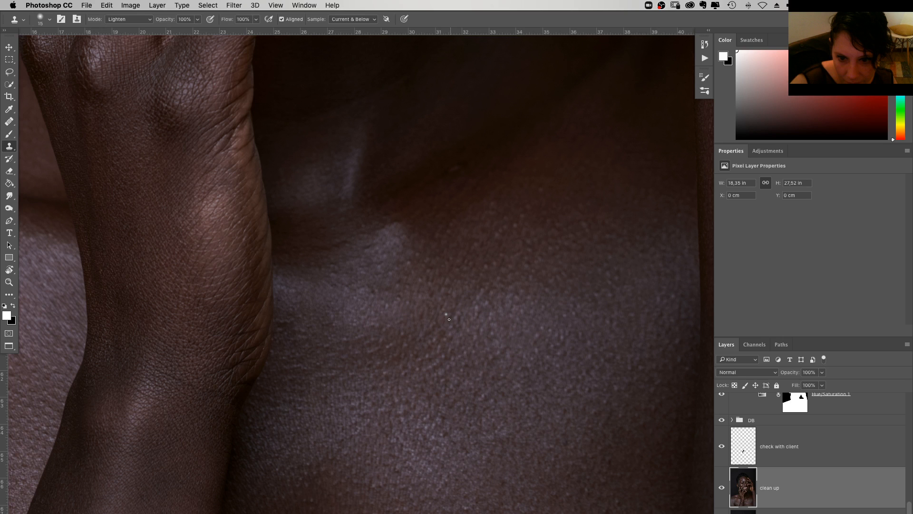
Clone lighter sampled skin texture over the dark spots on the middle of the chest beside the wrist
mouse_move(448, 319)
mouse_down()
mouse_move(461, 326)
mouse_move(433, 297)
mouse_up()
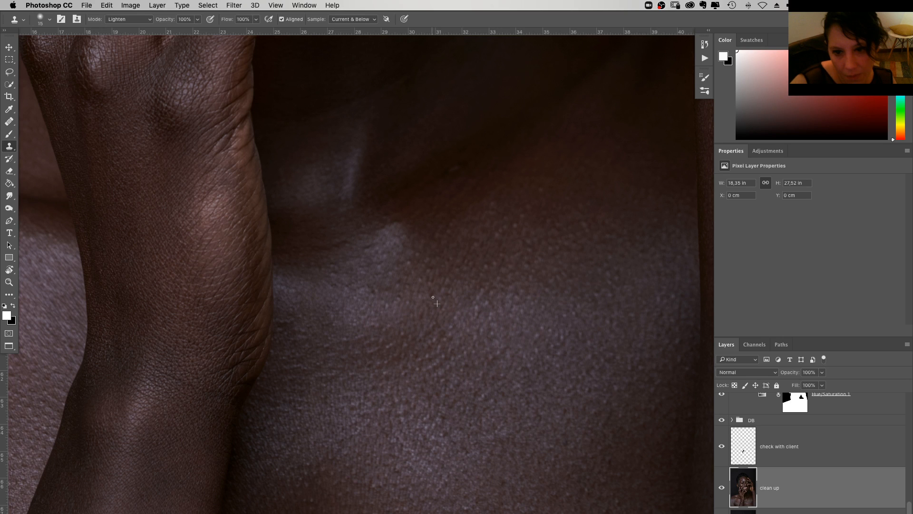
drag(456, 357, 458, 281)
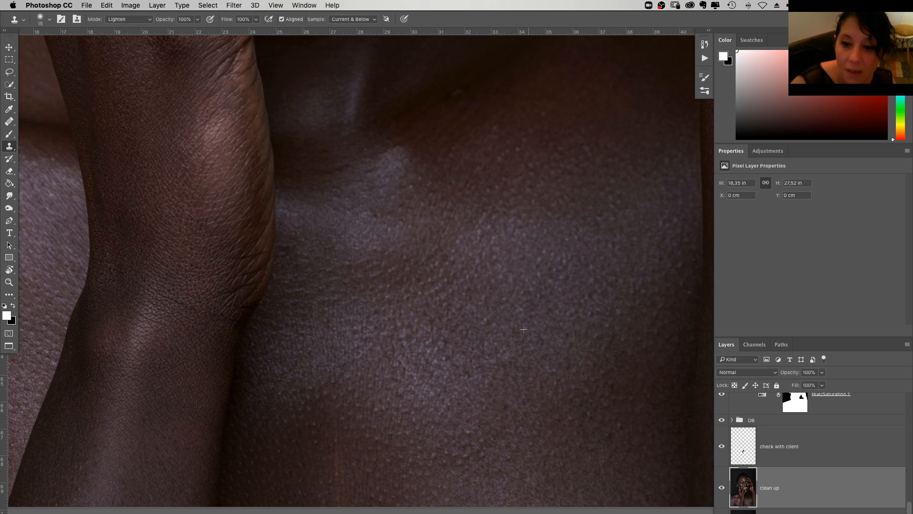
alt+click(574, 348)
drag(568, 362, 569, 338)
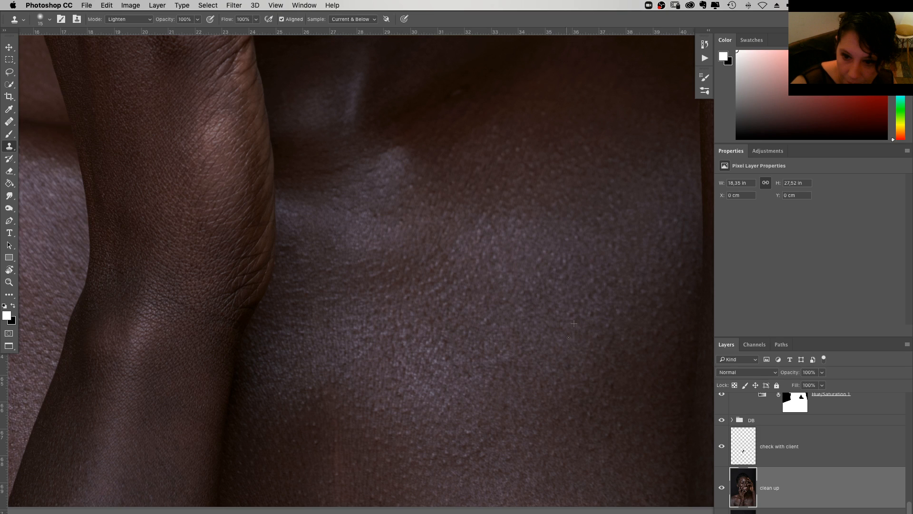
Examine the retouched chest skin up close and in the zoomed-out portrait for remaining uneven patches
scroll(547, 330, right, 5)
scroll(547, 330, down, 1)
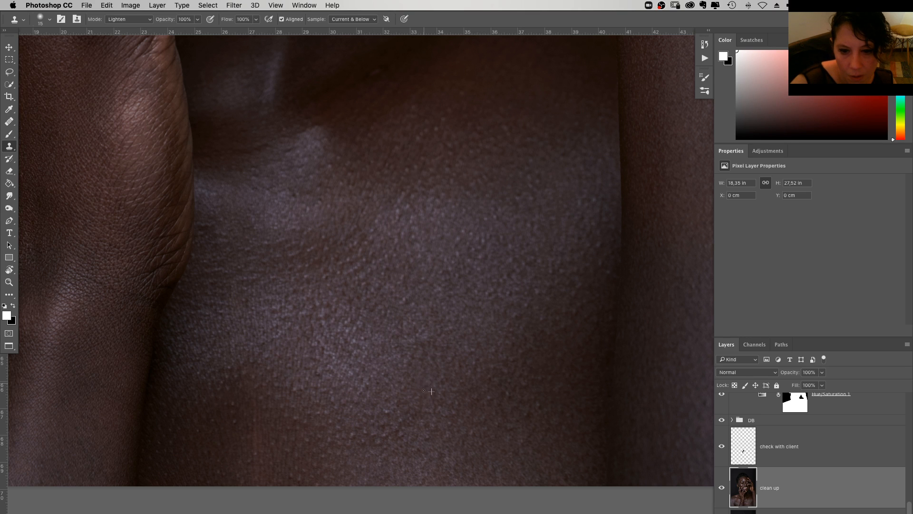
scroll(486, 380, right, 2)
scroll(486, 380, down, 1)
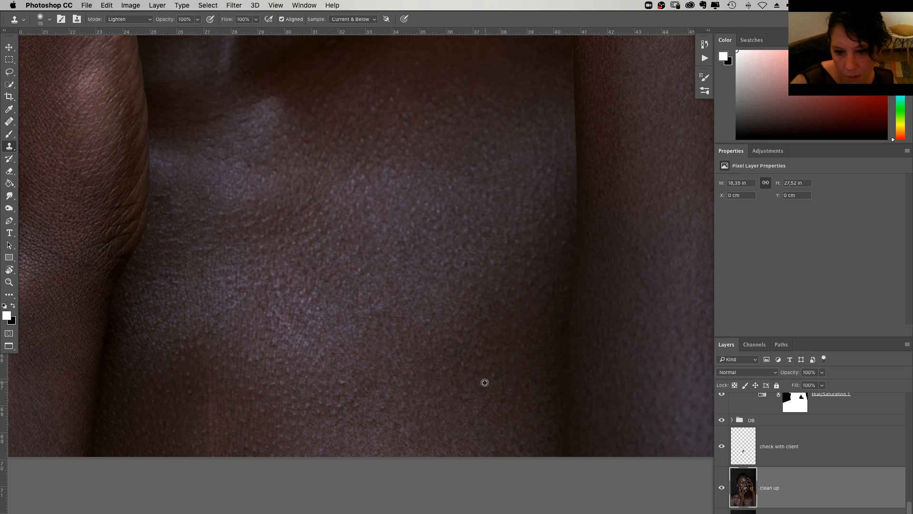
scroll(484, 382, up, 8)
scroll(485, 382, left, 7)
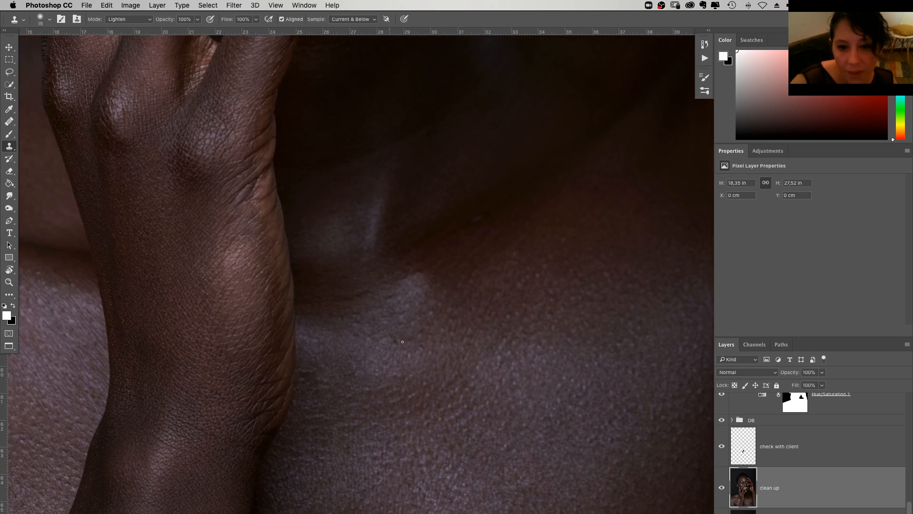
scroll(476, 375, down, 3)
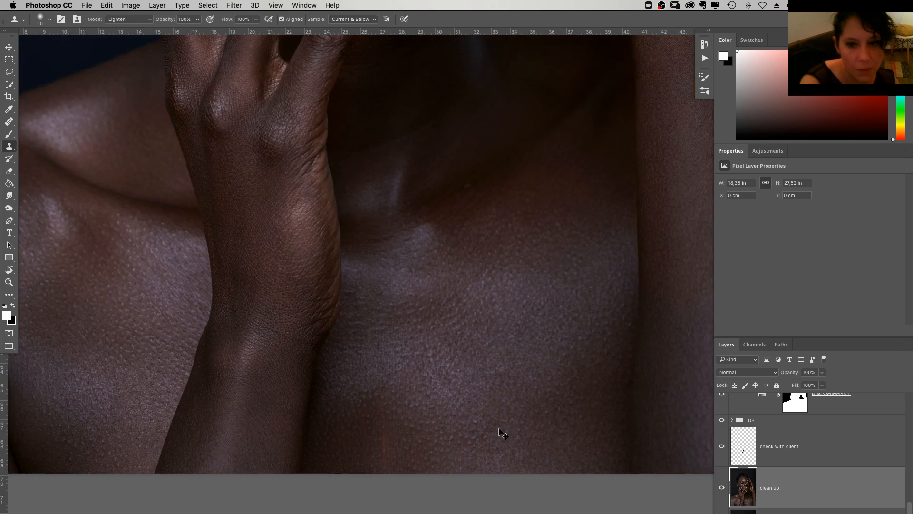
scroll(504, 436, down, 2)
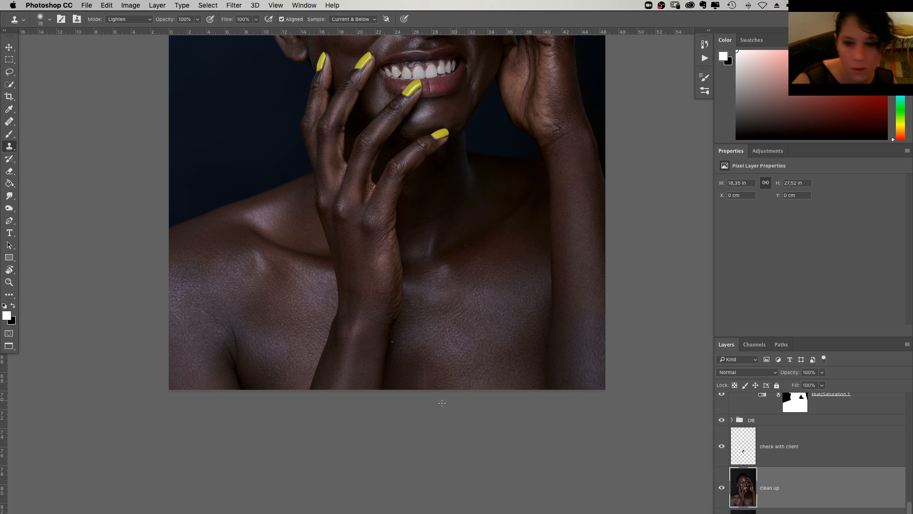
key(super+plus)
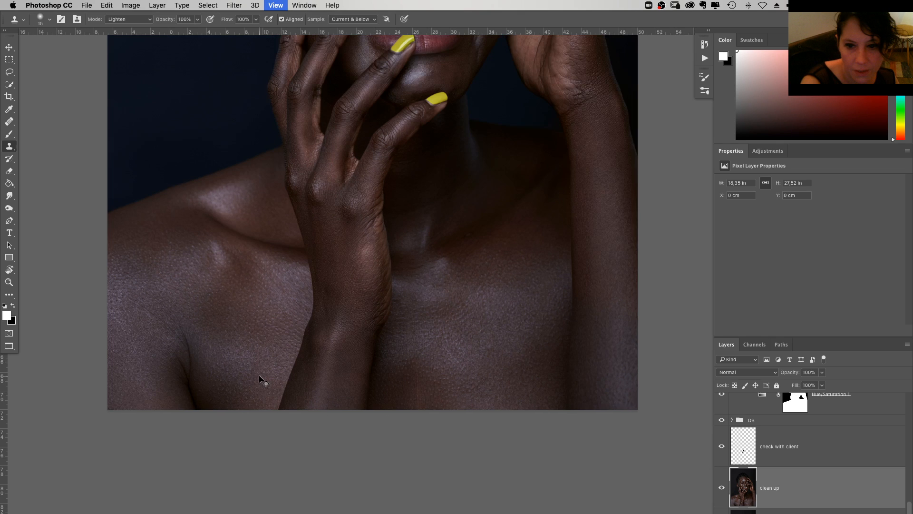
key(super+1)
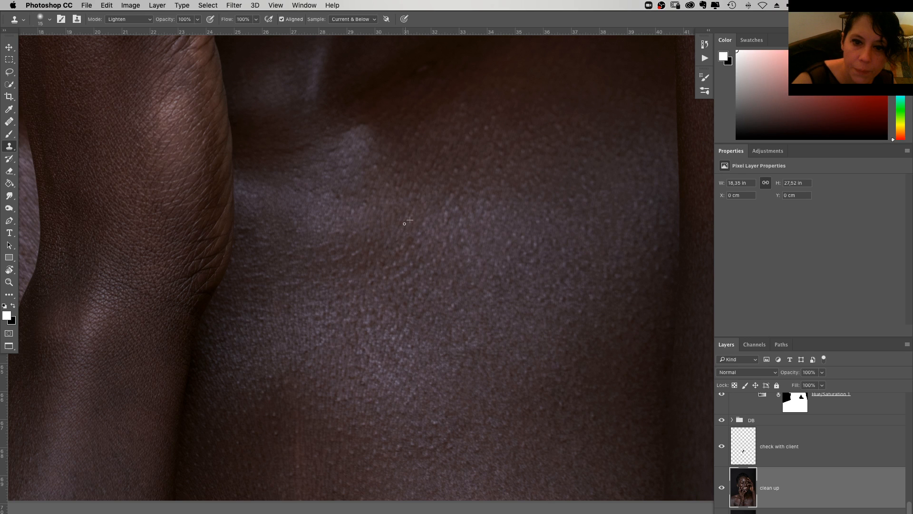
Clone over uneven texture on the central and lower chest and undo the last stroke
scroll(404, 224, up, 3)
scroll(404, 223, left, 2)
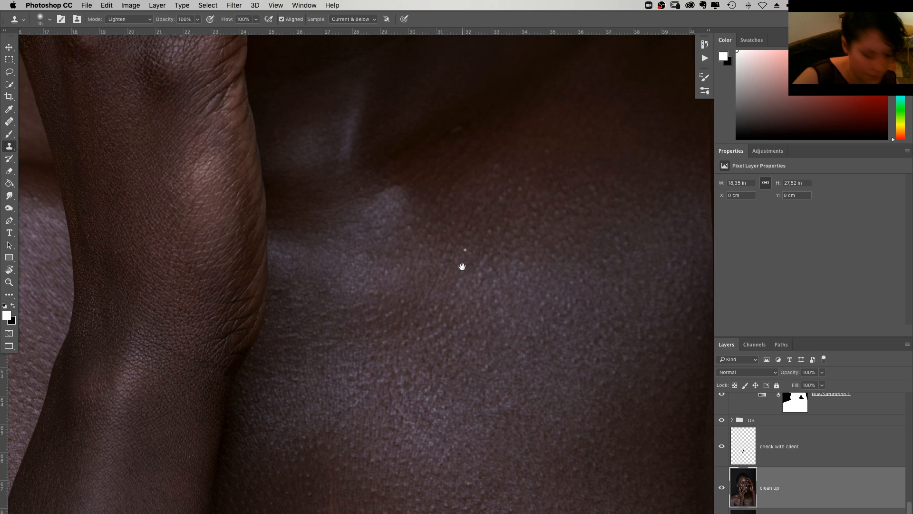
drag(462, 266, 456, 262)
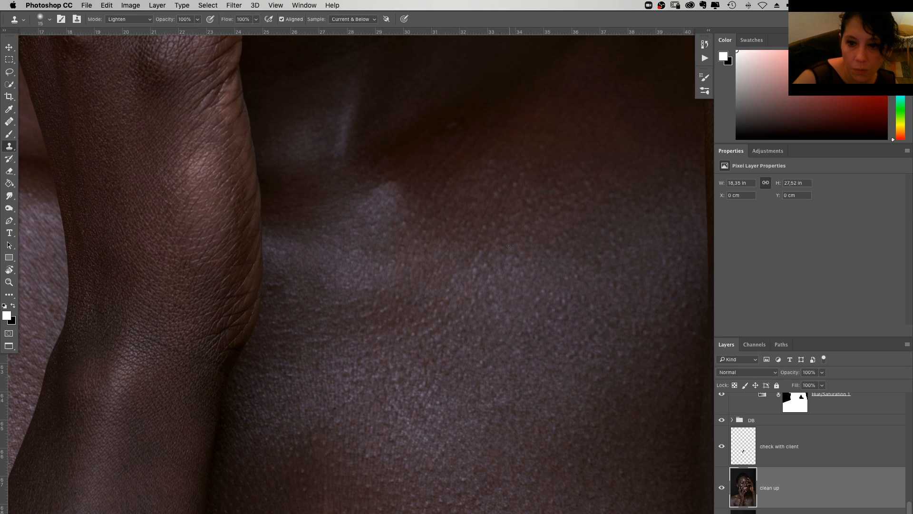
click(525, 350)
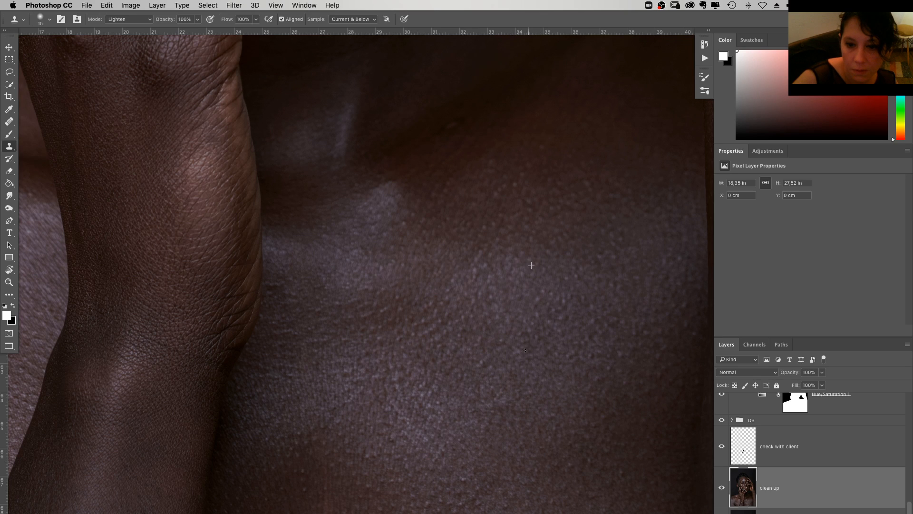
drag(485, 359, 437, 254)
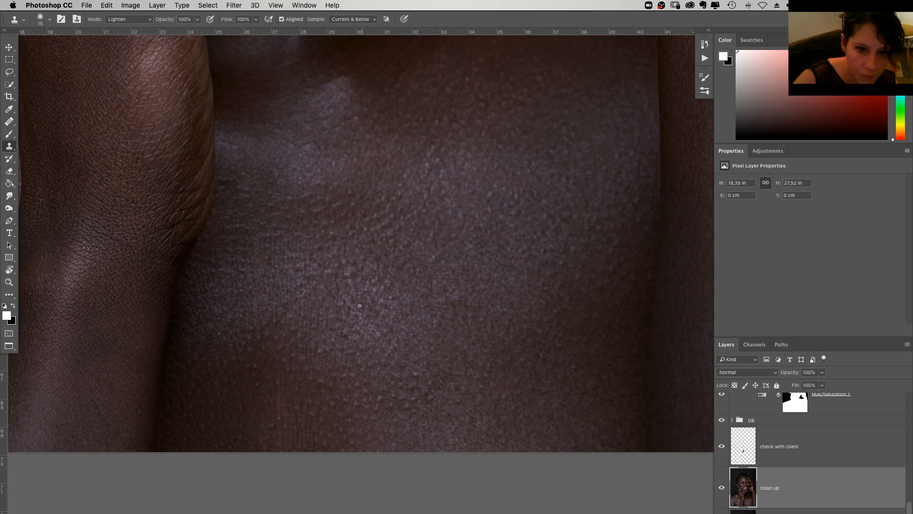
scroll(359, 306, left, 2)
scroll(360, 305, down, 1)
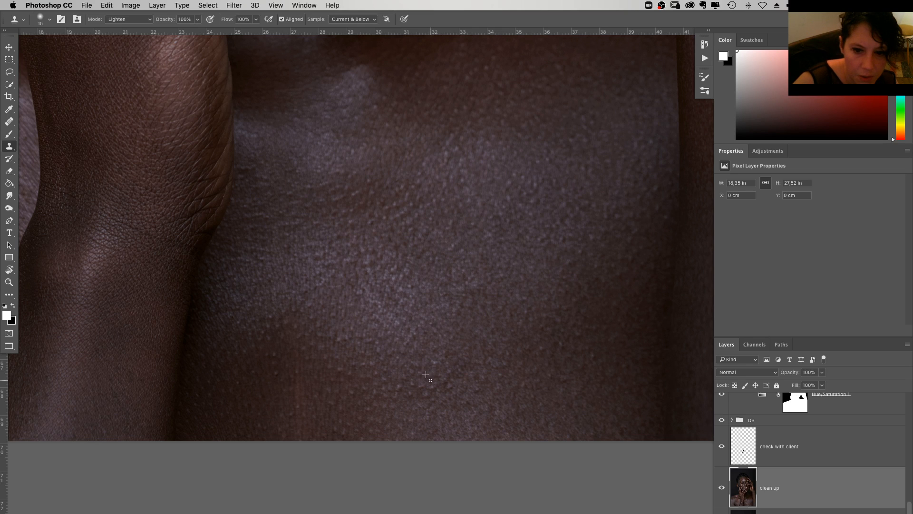
key(super+z)
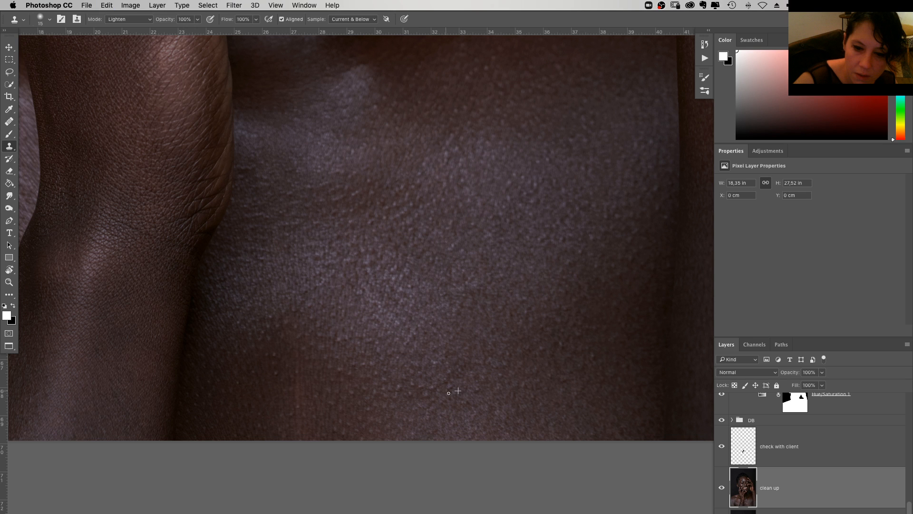
Create a new layer above the Screen Shot swatch layer and sample the swatch's red as the Brush colour
key(super+minus)
key(super+minus)
key(super+minus)
key(super+minus)
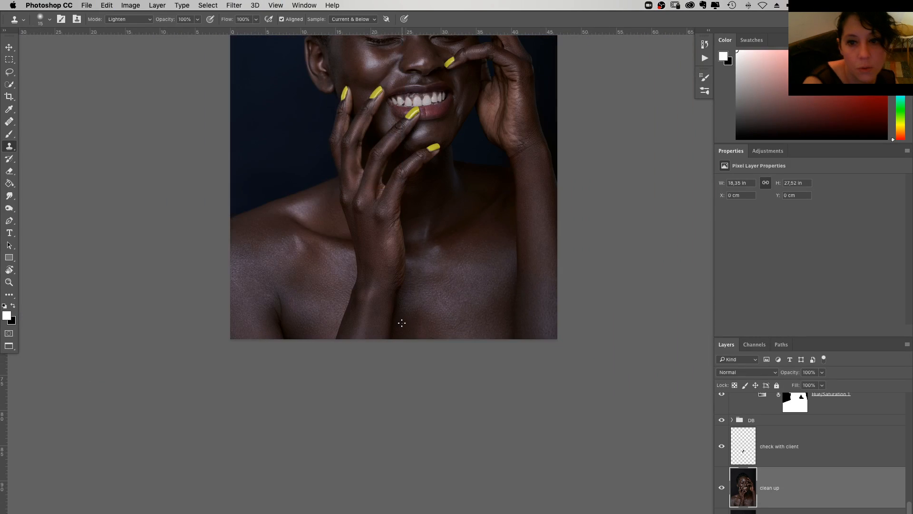
drag(545, 243, 545, 428)
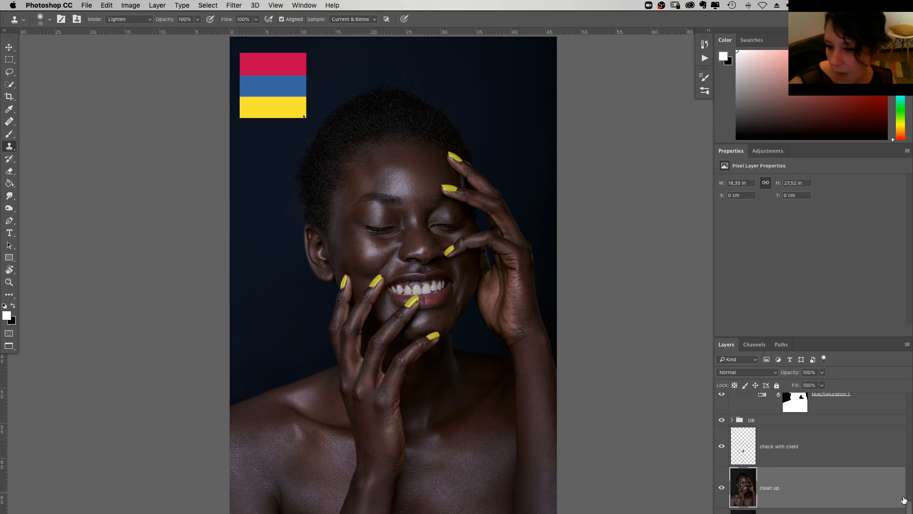
scroll(817, 410, up, 5)
click(817, 410)
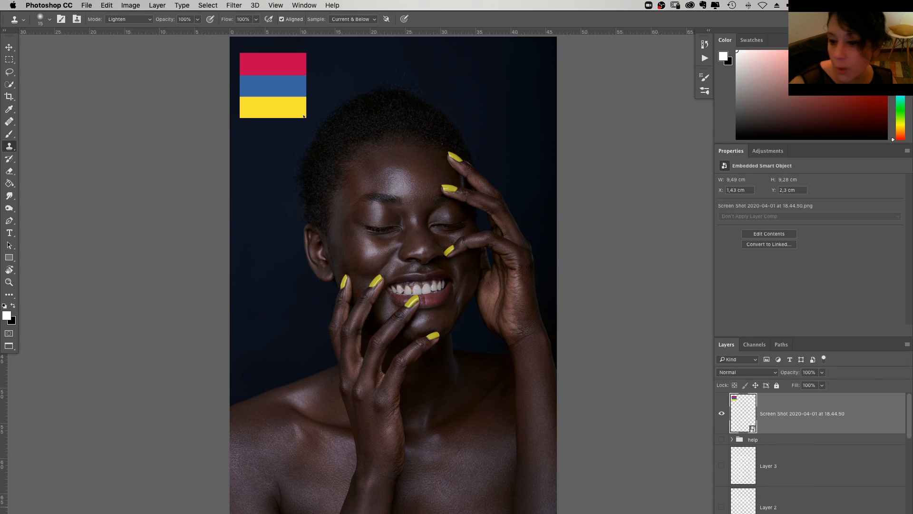
key(super+alt+shift+n)
key(b)
alt+click(302, 65)
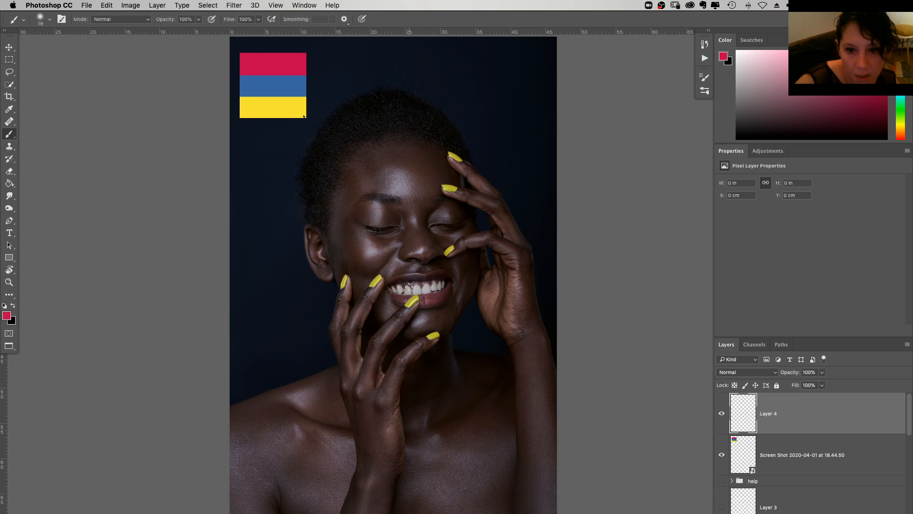
Circle the front teeth in red and mark the raised wrist and the fingers of both hands
drag(409, 286, 410, 285)
drag(520, 326, 520, 336)
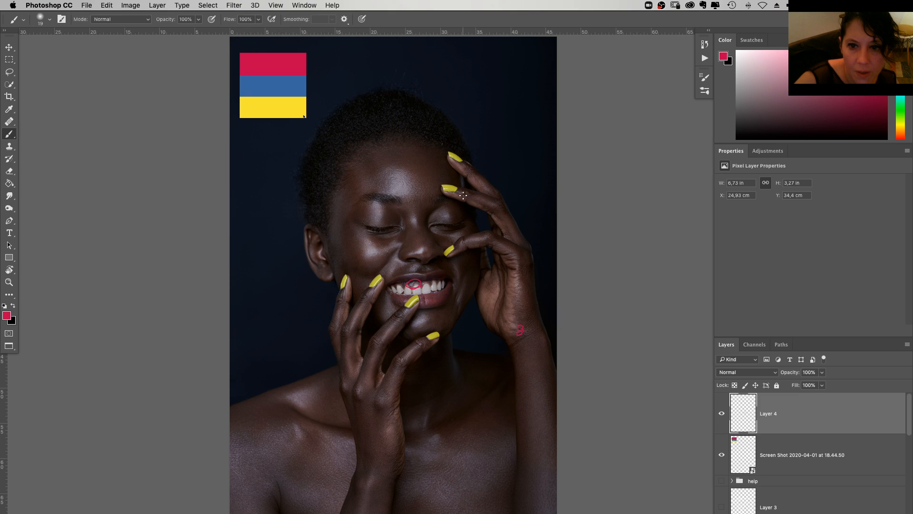
drag(450, 189, 483, 205)
drag(460, 164, 485, 188)
drag(358, 352, 365, 306)
drag(344, 328, 347, 297)
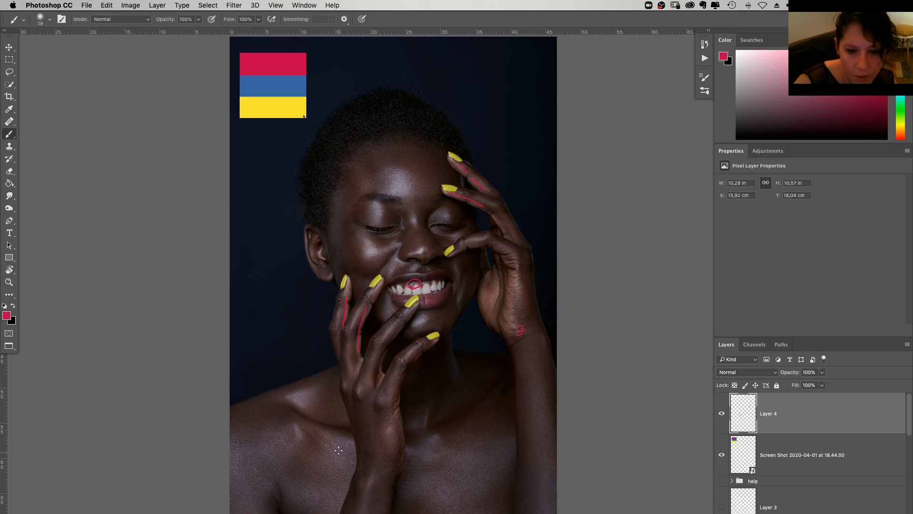
Mark the skin areas on the shoulder and across both sides of the chest with short red brush strokes
mouse_move(338, 448)
mouse_down()
mouse_move(322, 431)
mouse_move(341, 455)
mouse_up()
drag(303, 401, 311, 410)
drag(253, 464, 263, 474)
drag(232, 469, 238, 475)
drag(319, 495, 321, 503)
drag(338, 497, 339, 505)
drag(353, 465, 350, 456)
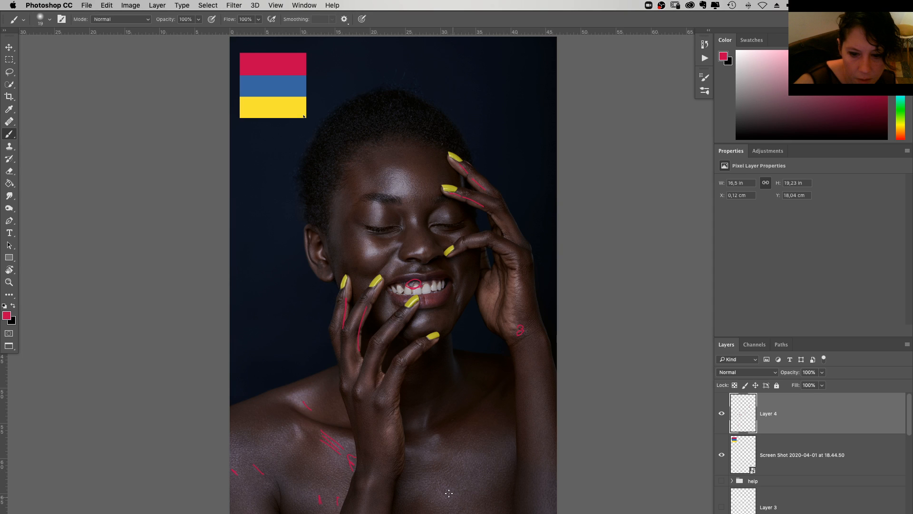
drag(464, 459, 478, 470)
mouse_move(431, 477)
mouse_down()
mouse_move(465, 512)
mouse_move(434, 495)
mouse_up()
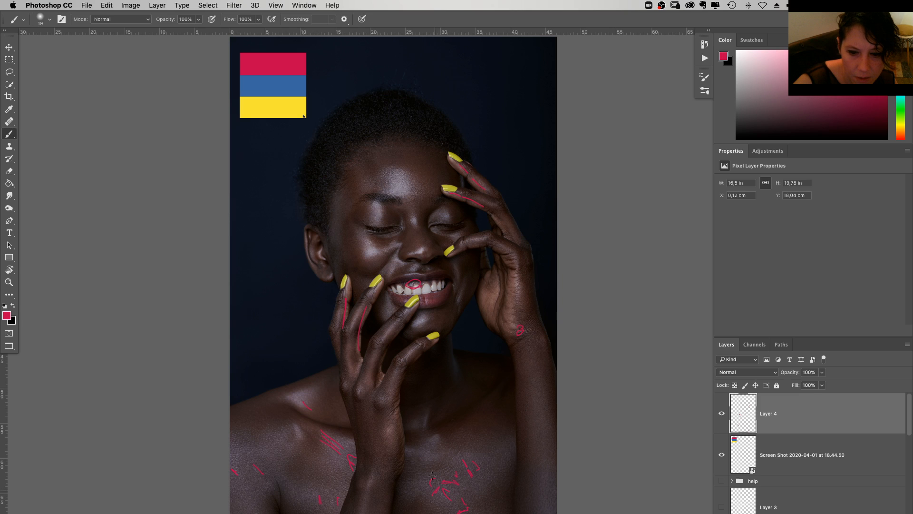
drag(411, 459, 429, 460)
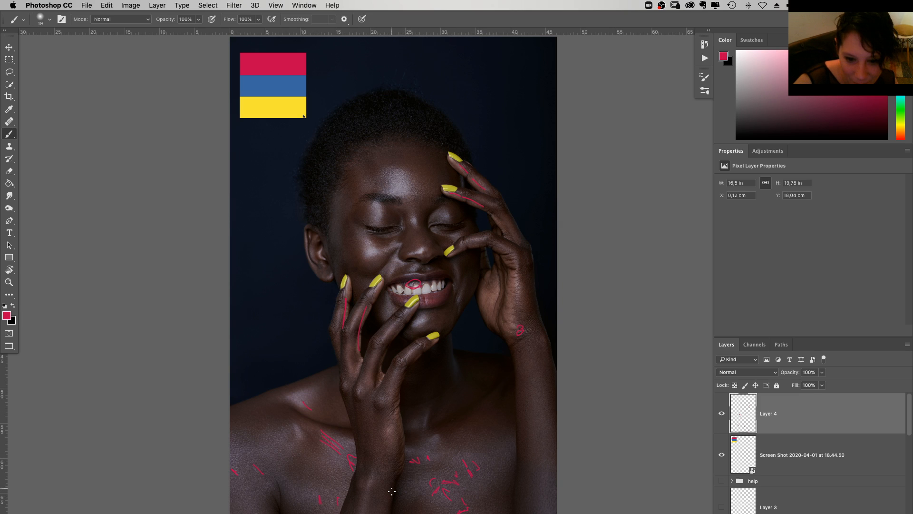
Set the brush size to 57 px and mark the lower forearm, the hairline and the top of the hair in red
right_click(492, 415)
text(57)
key(Return)
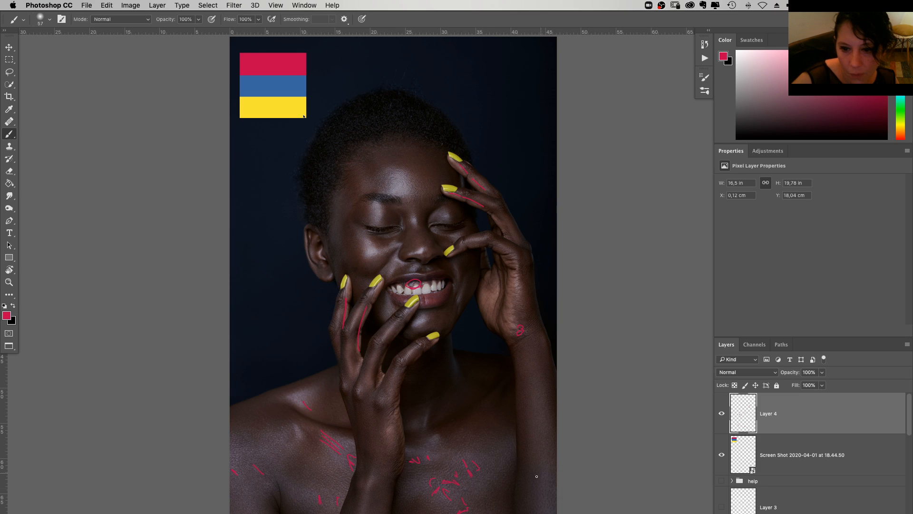
mouse_move(520, 512)
mouse_down()
mouse_move(532, 467)
mouse_move(557, 468)
mouse_up()
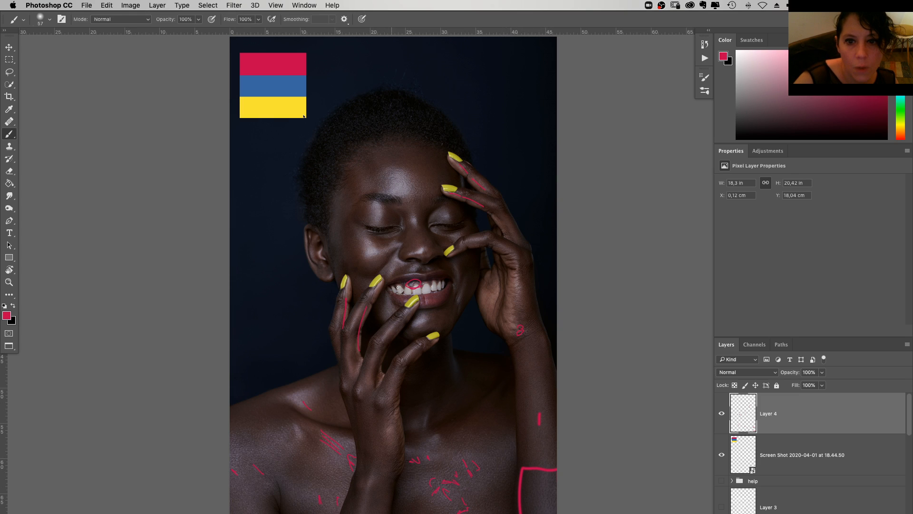
drag(394, 100, 391, 110)
drag(438, 141, 442, 148)
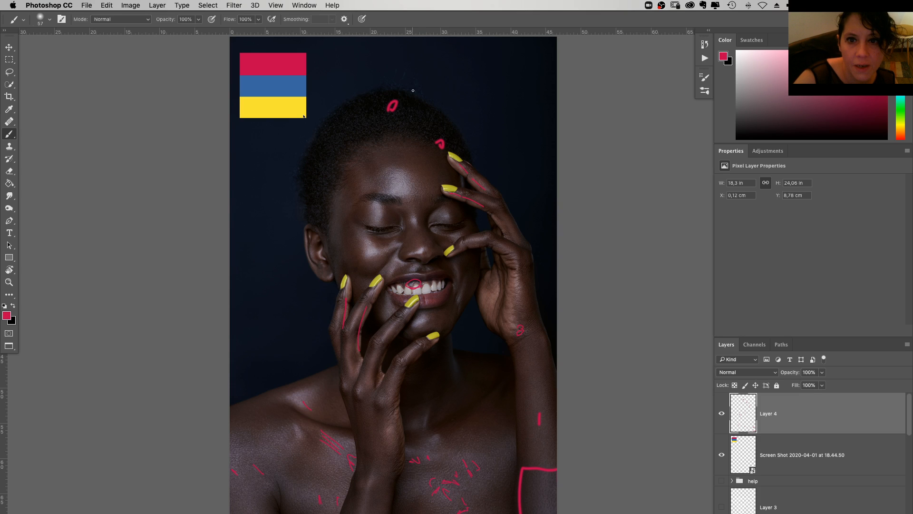
drag(413, 90, 388, 85)
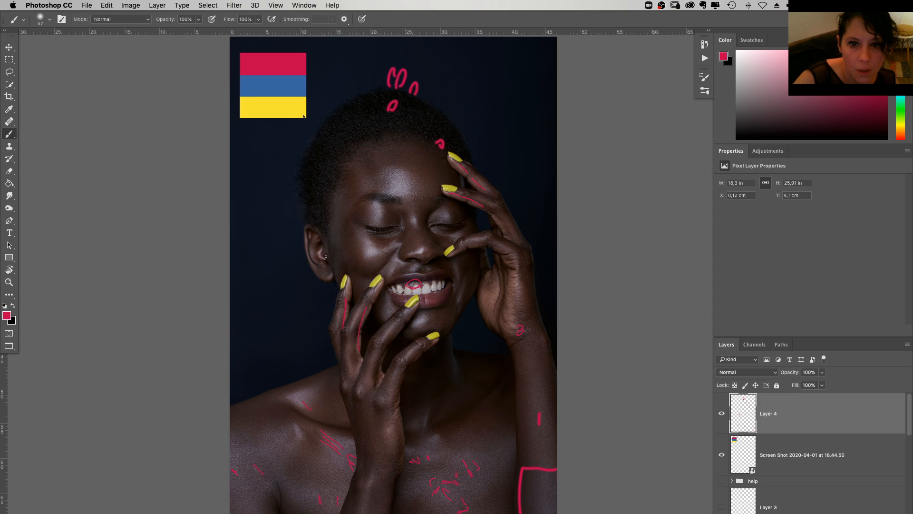
Set the foreground colour to the swatch's blue and trace a wavy line along the hair's outer edge above the ear
click(7, 316)
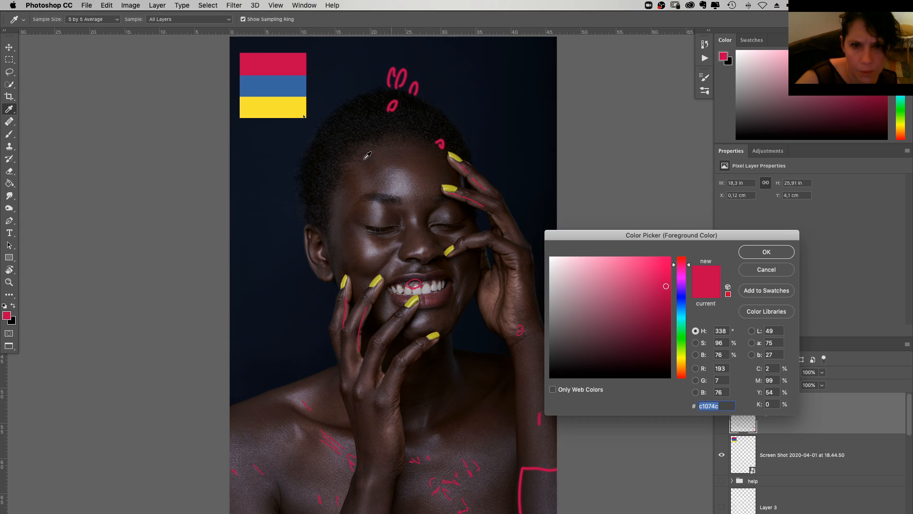
click(273, 85)
key(Return)
key(b)
drag(299, 193, 308, 224)
mouse_move(299, 188)
mouse_down()
mouse_move(297, 166)
mouse_move(356, 86)
mouse_up()
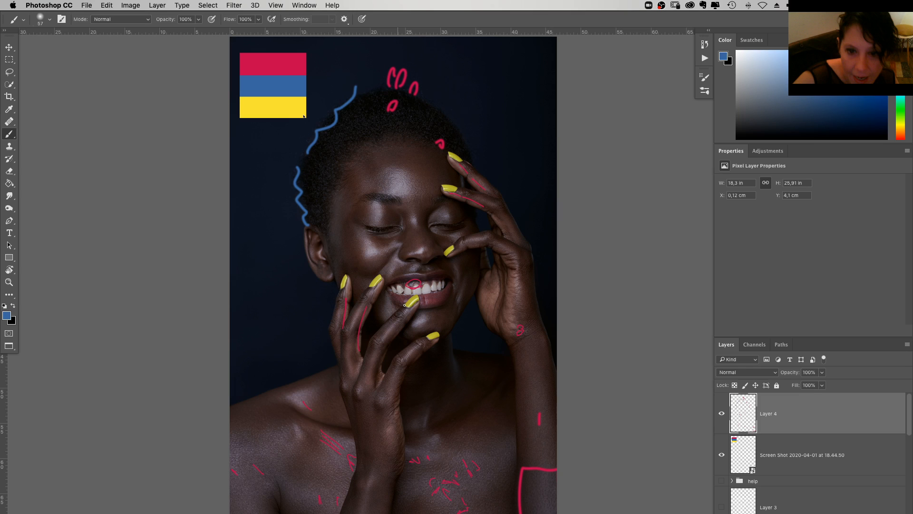
Mark the yellow fingernails of both hands in blue and hide the annotation layer
drag(343, 284, 345, 279)
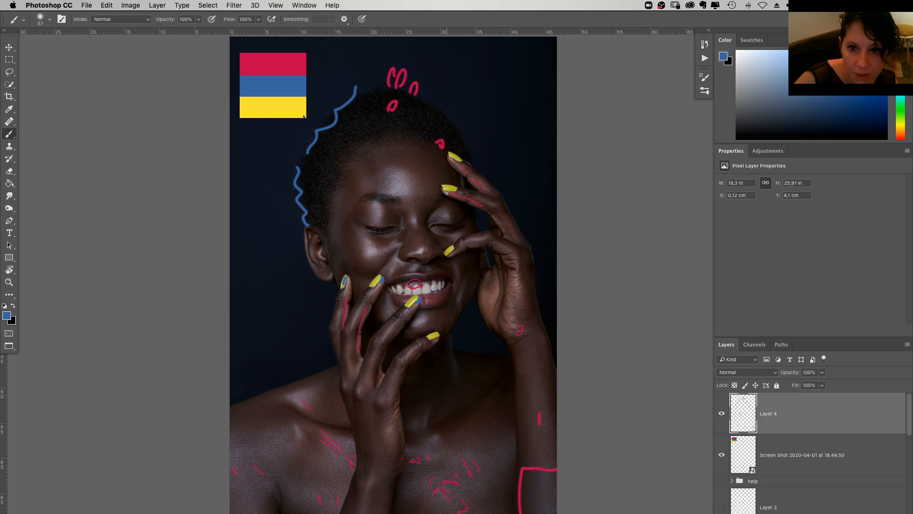
drag(446, 192, 443, 190)
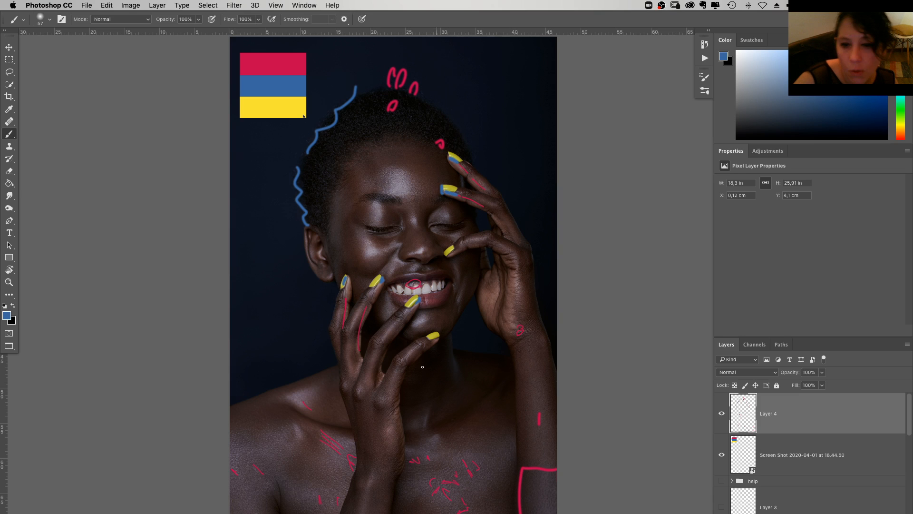
click(722, 413)
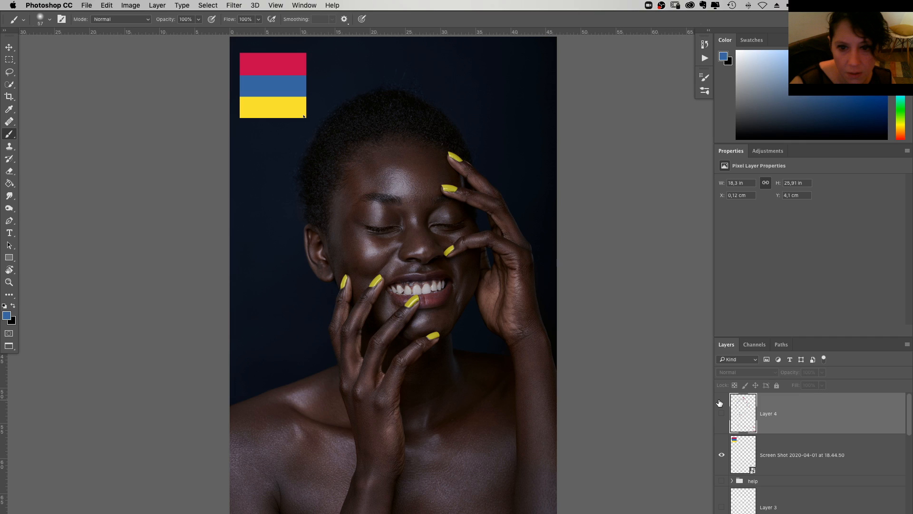
key(z)
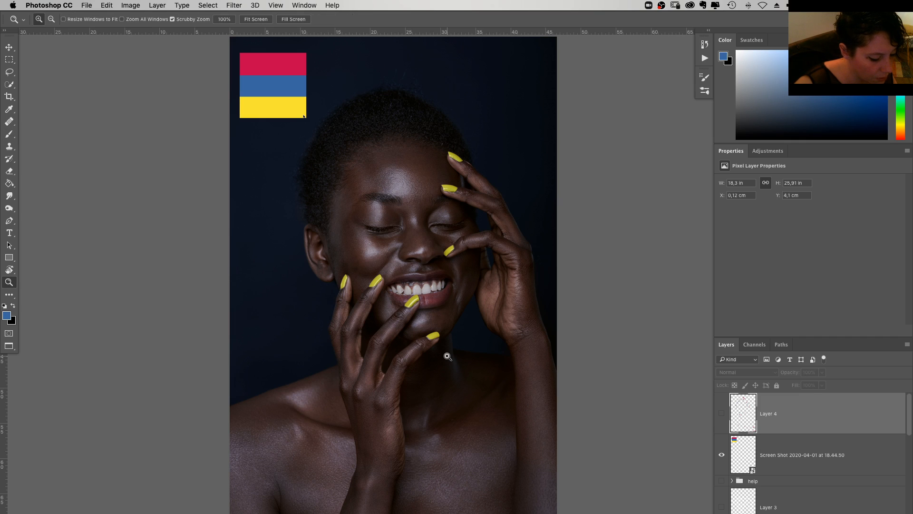
Rename the annotation layer as "mark up" and the colour swatch layer as "harmony"
click(454, 447)
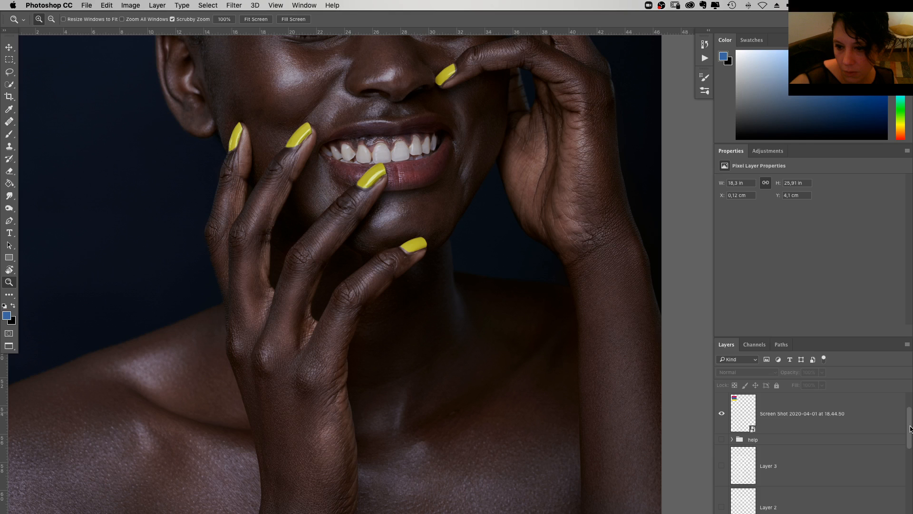
drag(911, 429, 910, 414)
double_click(769, 413)
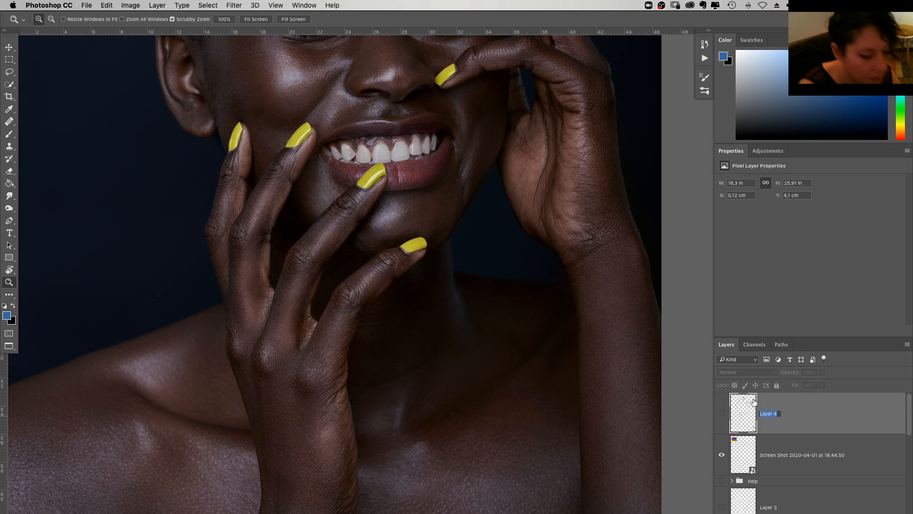
text(mark up)
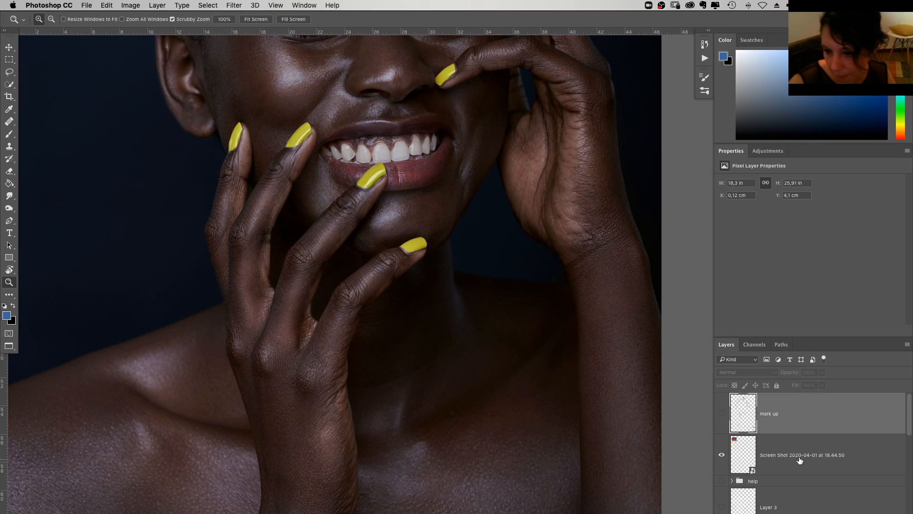
key(Tab)
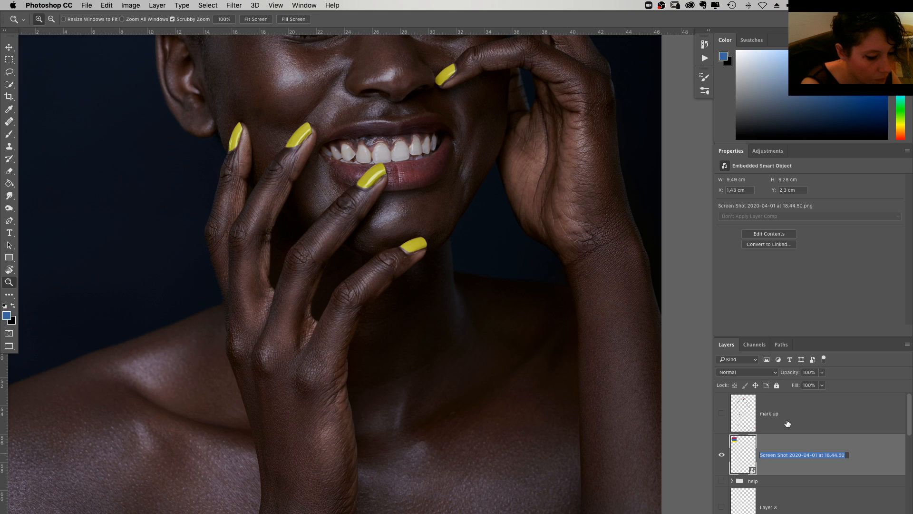
text(harmony)
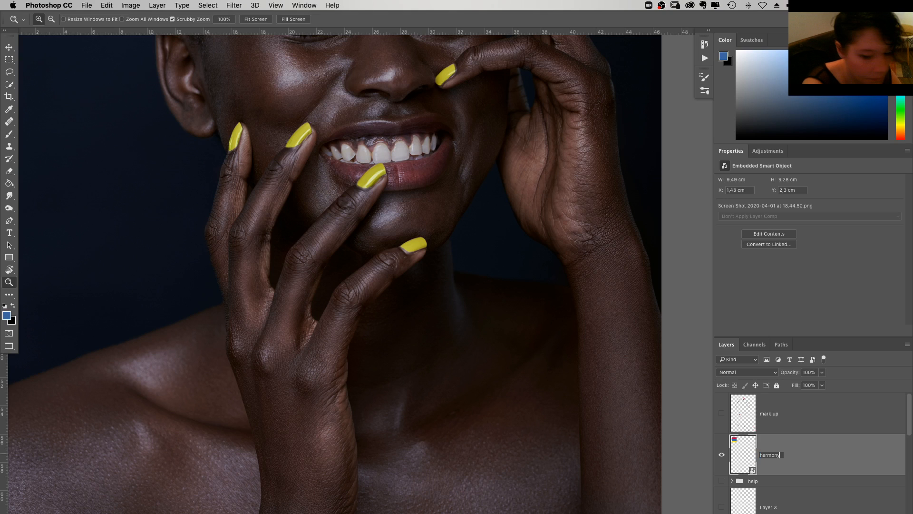
Rename the Hue/Saturation 1 adjustment layer inside the color group and collapse the group
scroll(908, 449, down, 5)
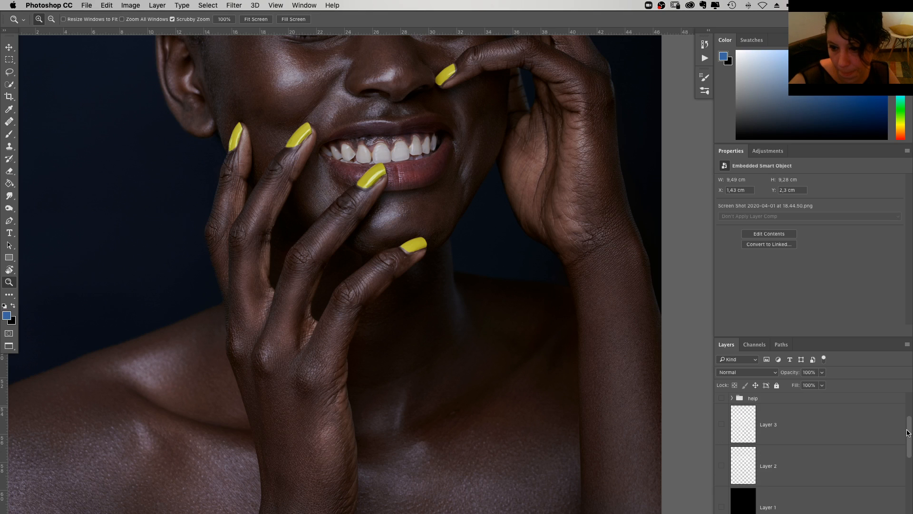
drag(909, 450, 909, 470)
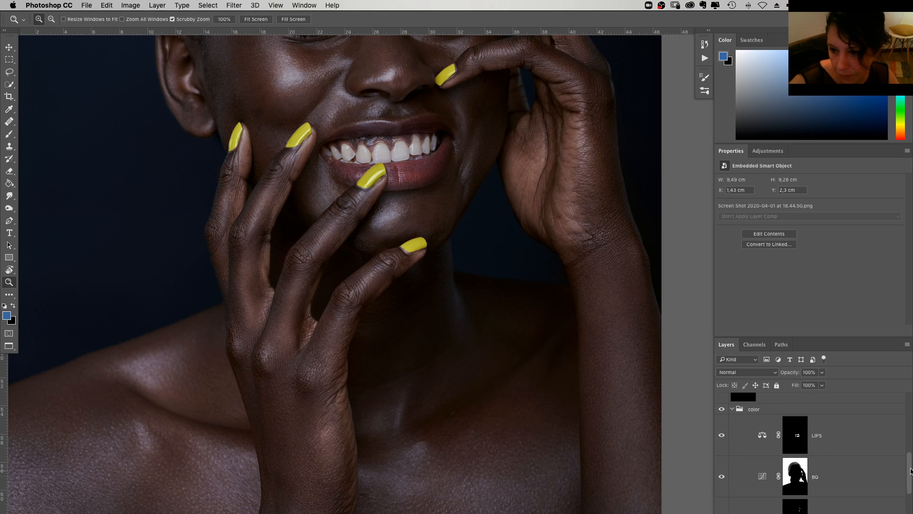
scroll(910, 471, down, 3)
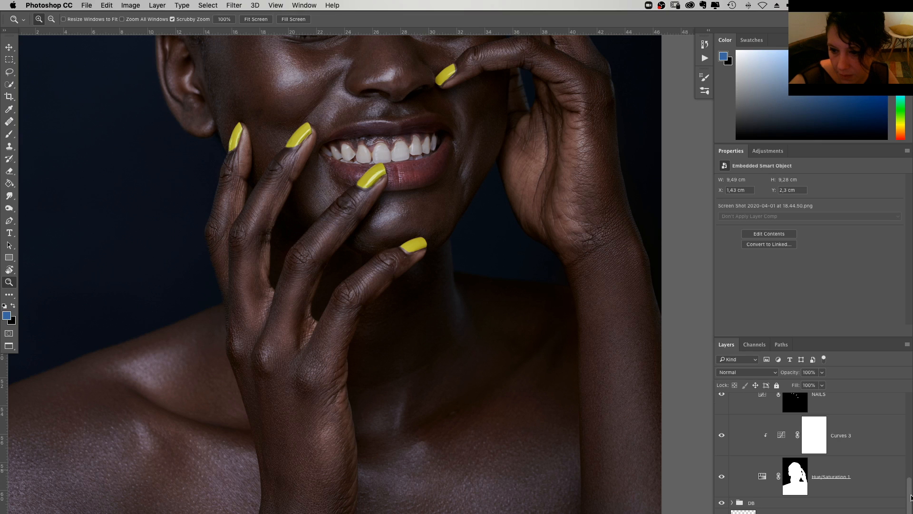
double_click(823, 476)
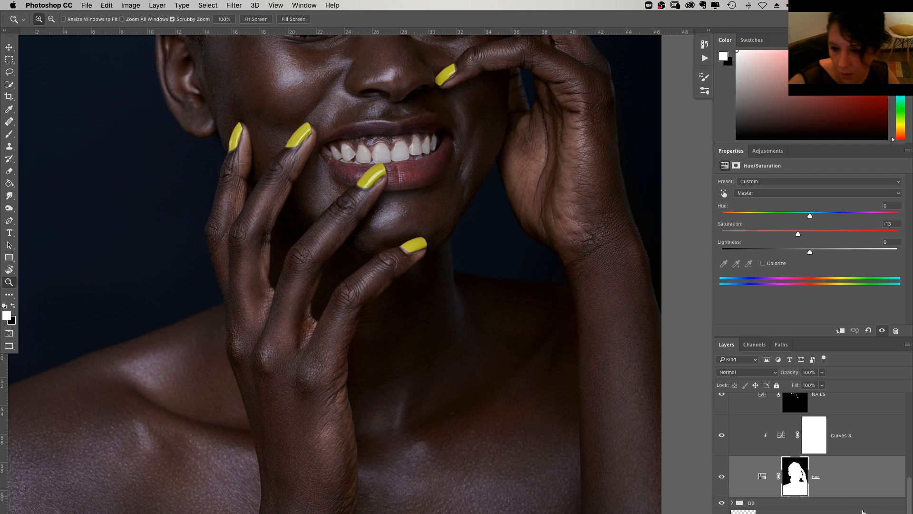
scroll(907, 477, up, 2)
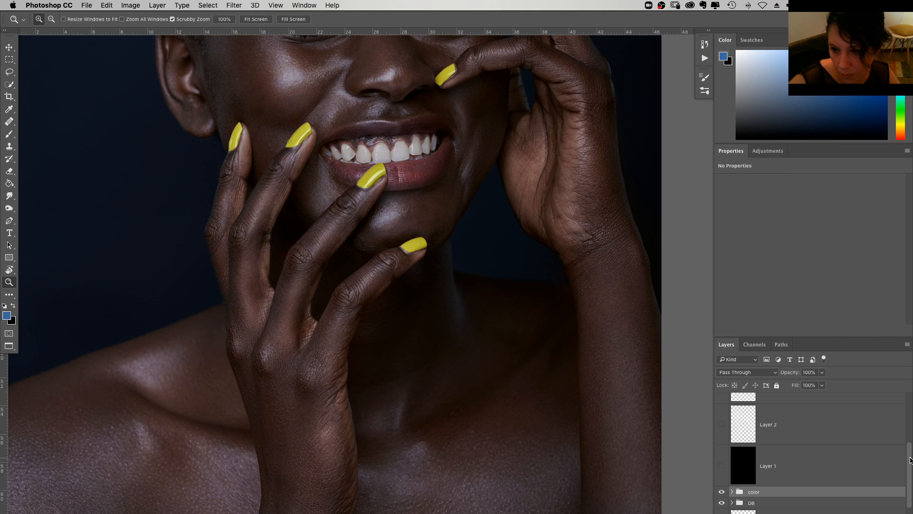
Select the clean up layer and retouch the chest skin beside the hand using the Clone Stamp in Lighten mode
scroll(793, 485, down, 2)
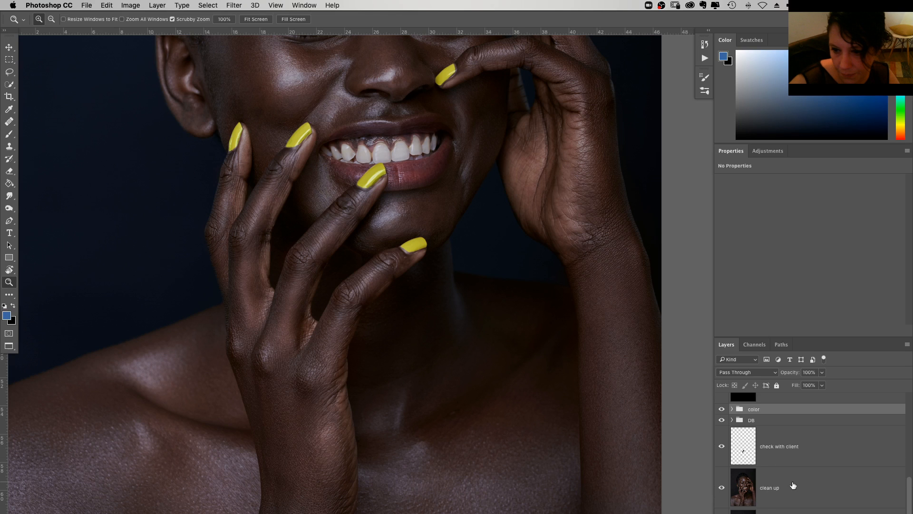
click(793, 485)
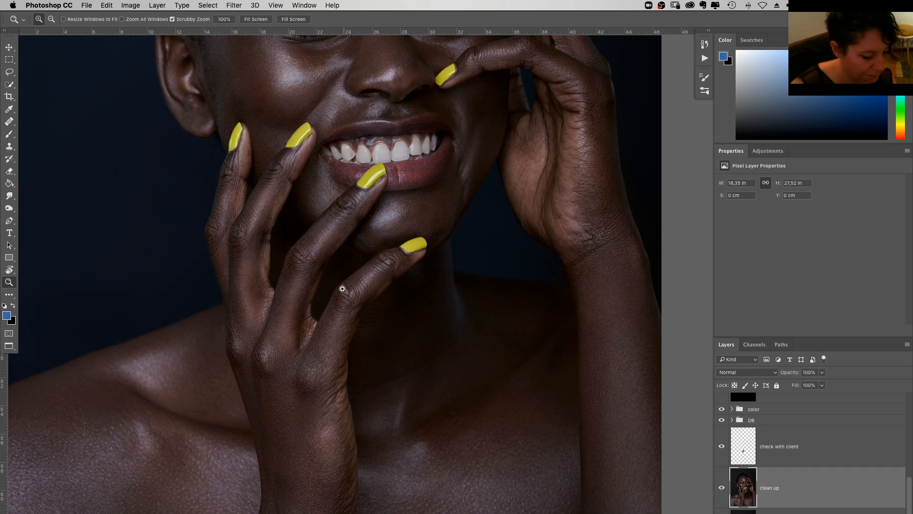
drag(276, 413, 317, 313)
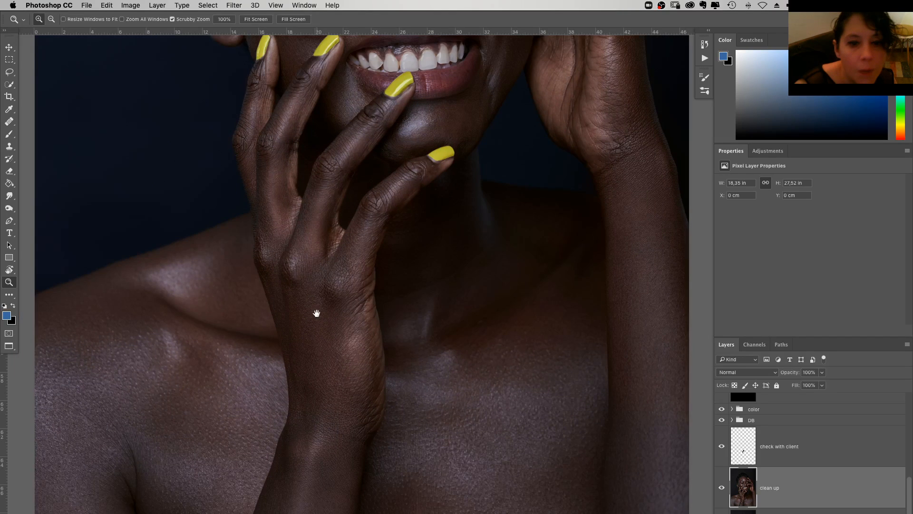
click(246, 419)
key(s)
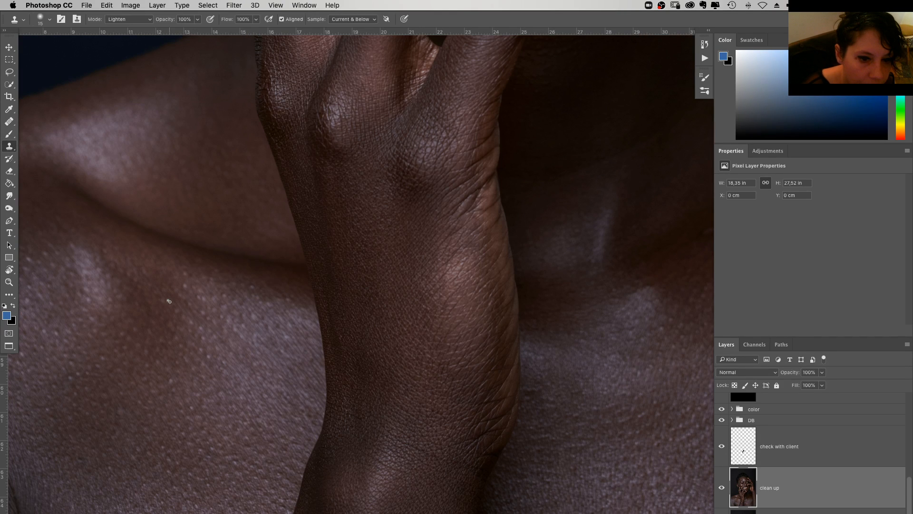
scroll(204, 316, down, 3)
scroll(204, 316, right, 2)
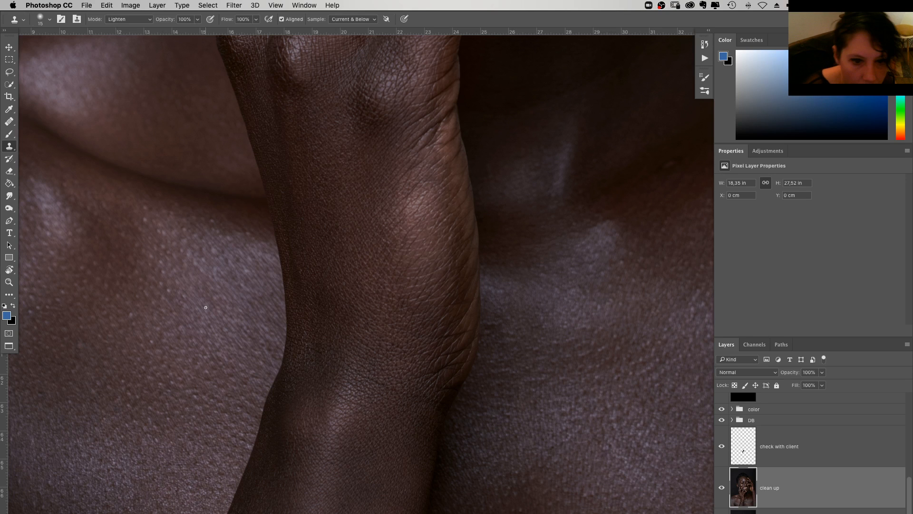
click(243, 226)
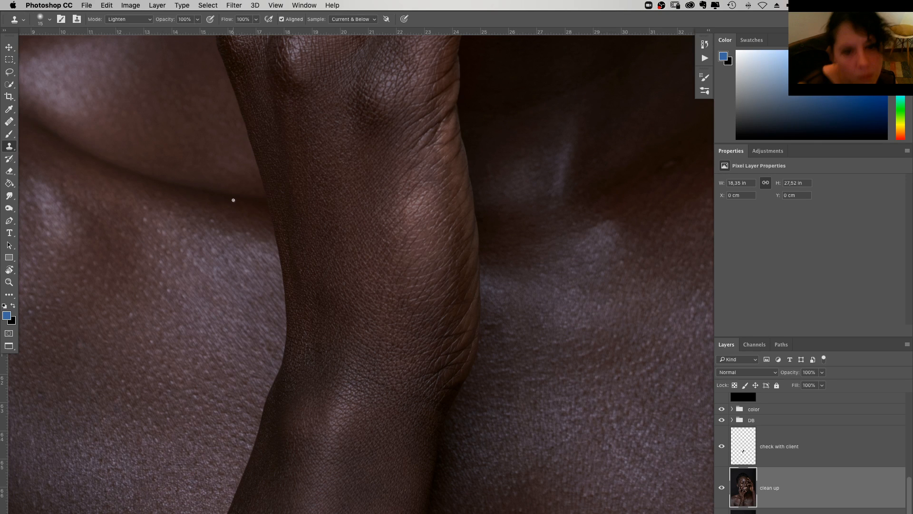
Clone clean skin texture over the uneven spots on the lower chest on the other side of the wrist
scroll(286, 287, right, 8)
scroll(287, 287, down, 3)
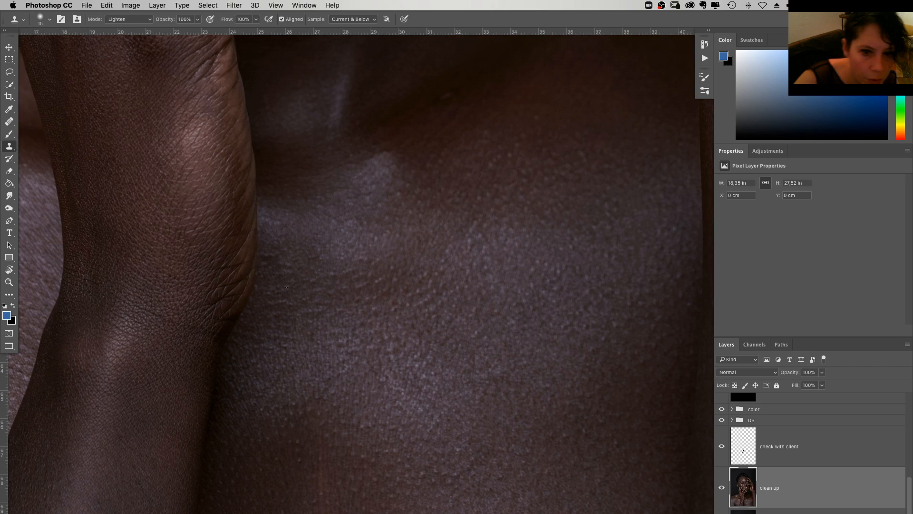
click(278, 250)
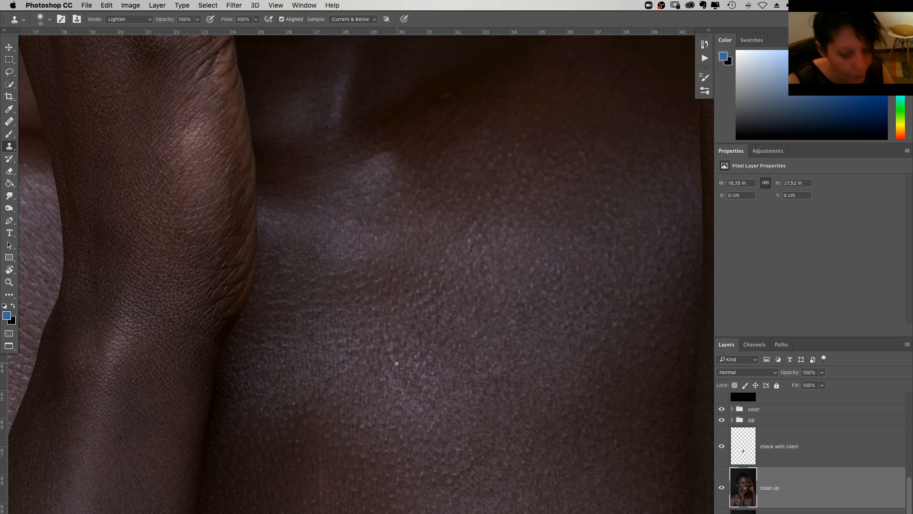
scroll(396, 363, down, 2)
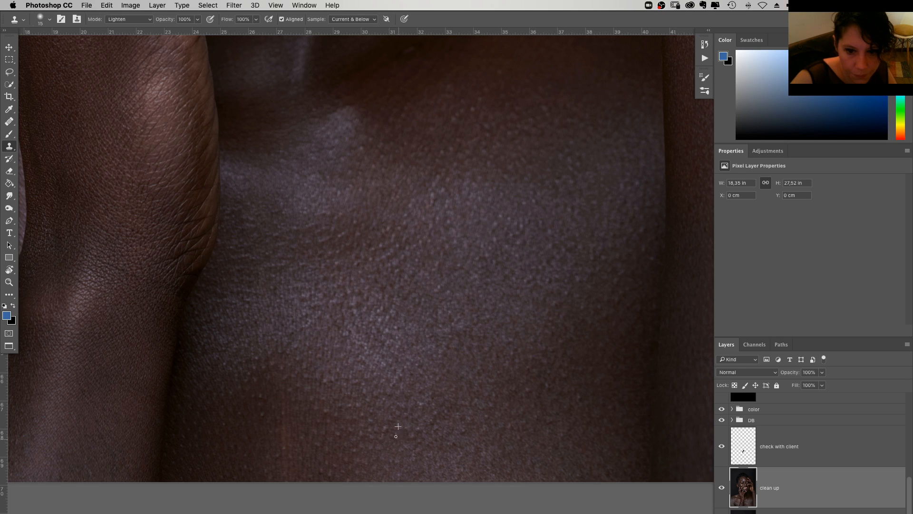
drag(412, 431, 429, 422)
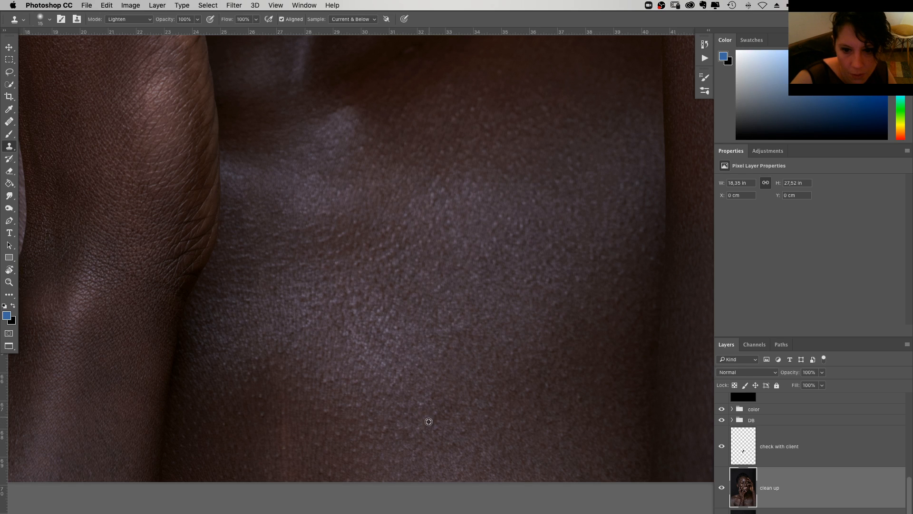
alt+click(428, 421)
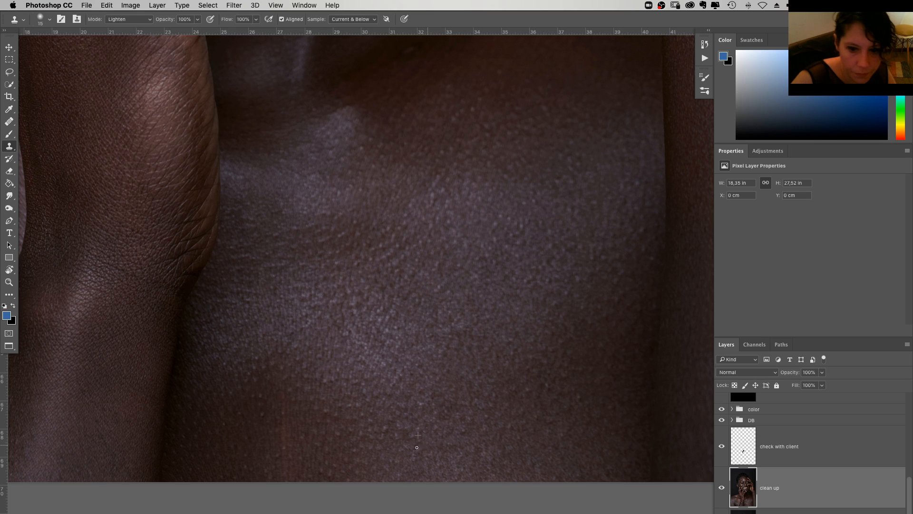
mouse_move(428, 436)
mouse_down()
mouse_move(480, 450)
mouse_move(464, 434)
mouse_move(442, 441)
mouse_up()
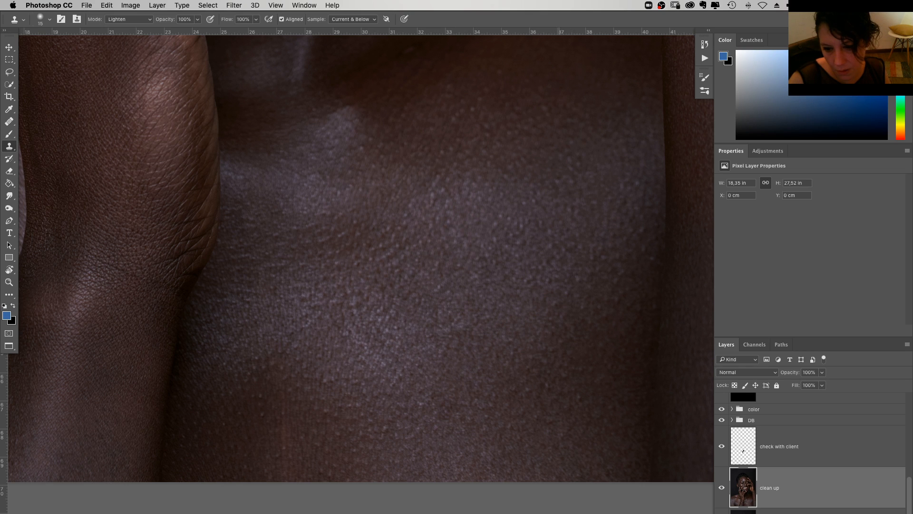
Check the broadcast in OBS and the live stream's Twitch page in Chrome, and return to Photoshop
click(683, 513)
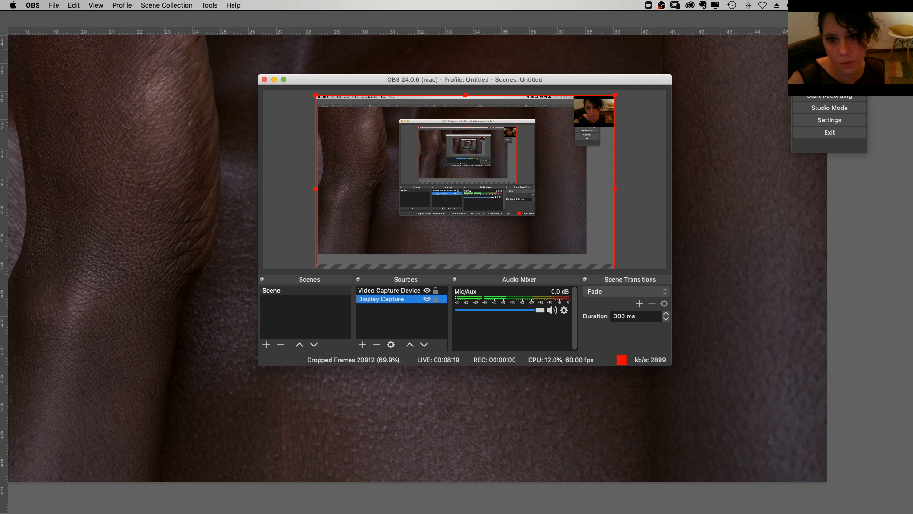
click(274, 80)
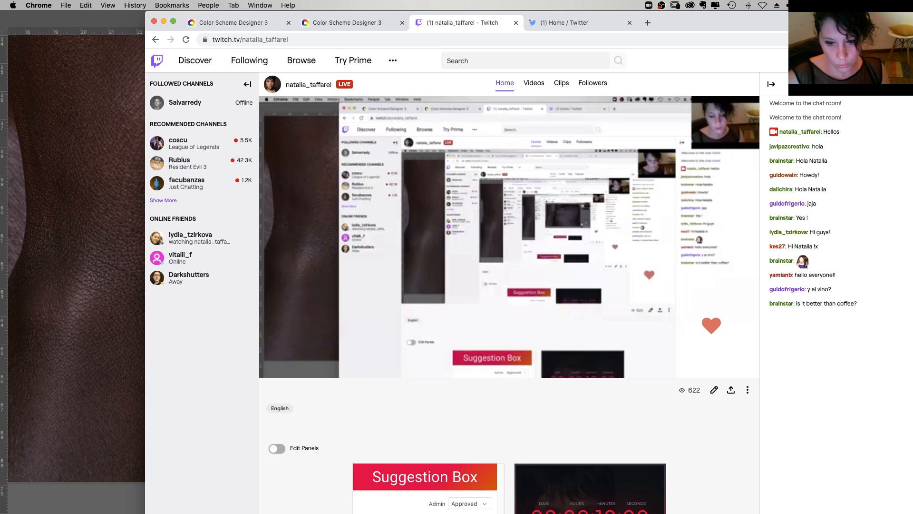
key(super+Tab)
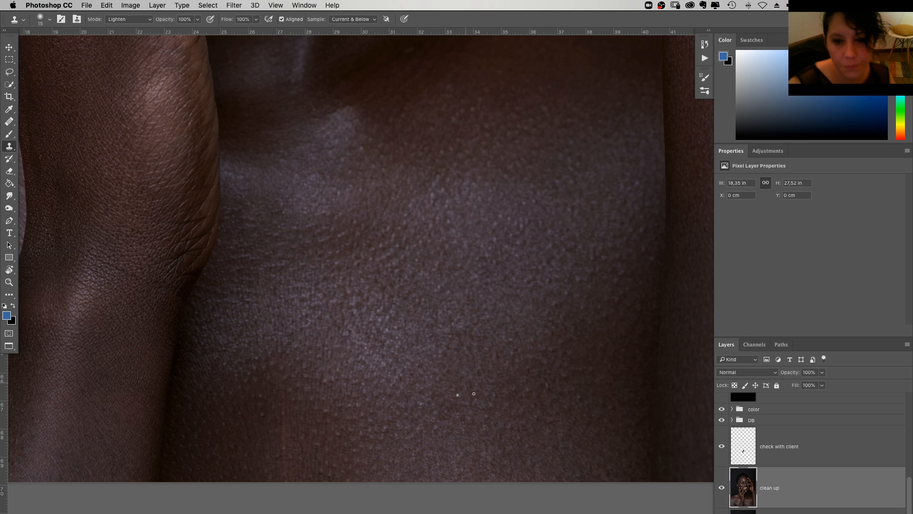
Set the Clone Stamp's blending mode to Darken and its brush size to 30 px
scroll(473, 393, down, 5)
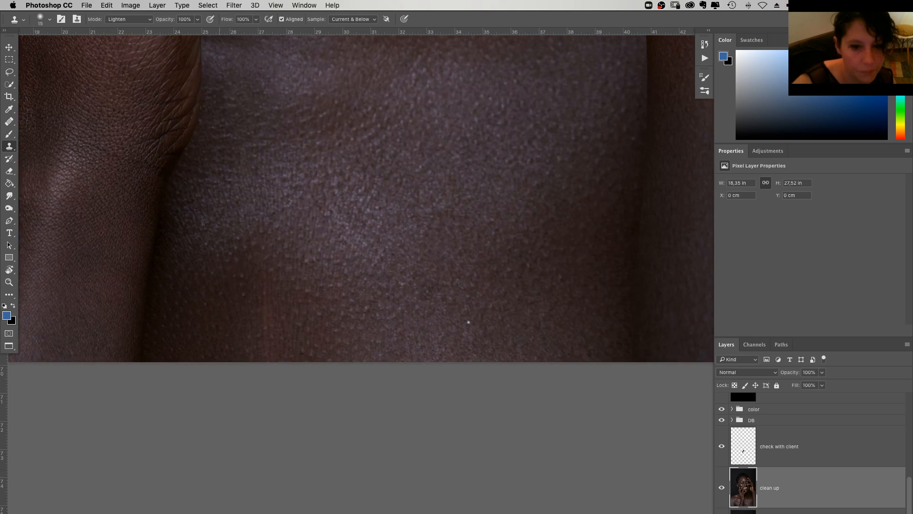
drag(242, 267, 257, 216)
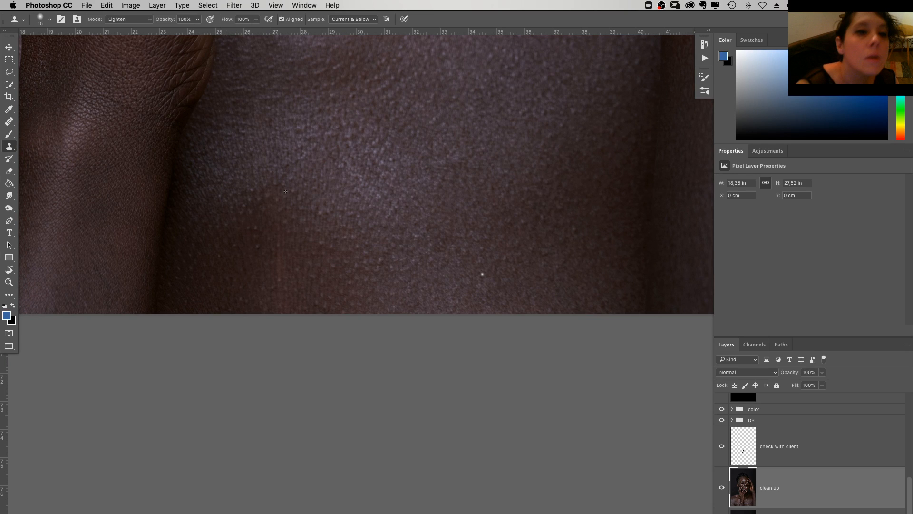
click(129, 19)
click(133, 38)
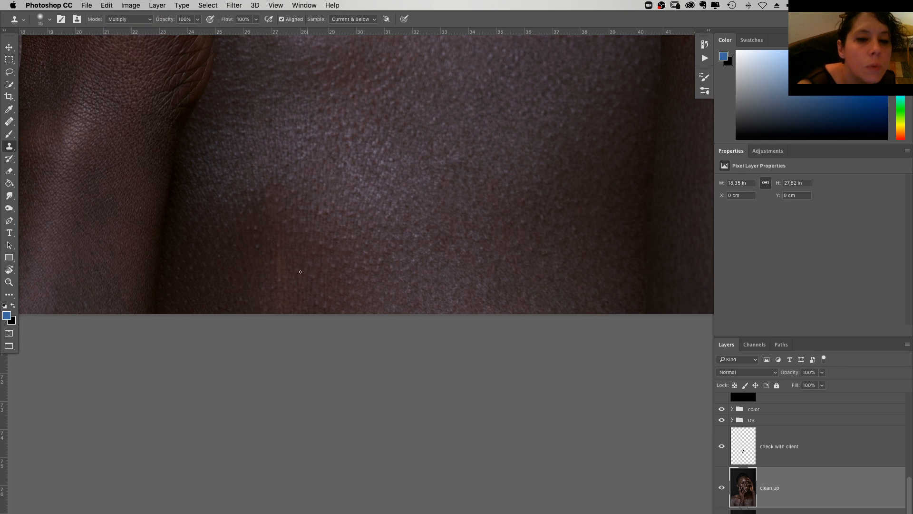
click(129, 18)
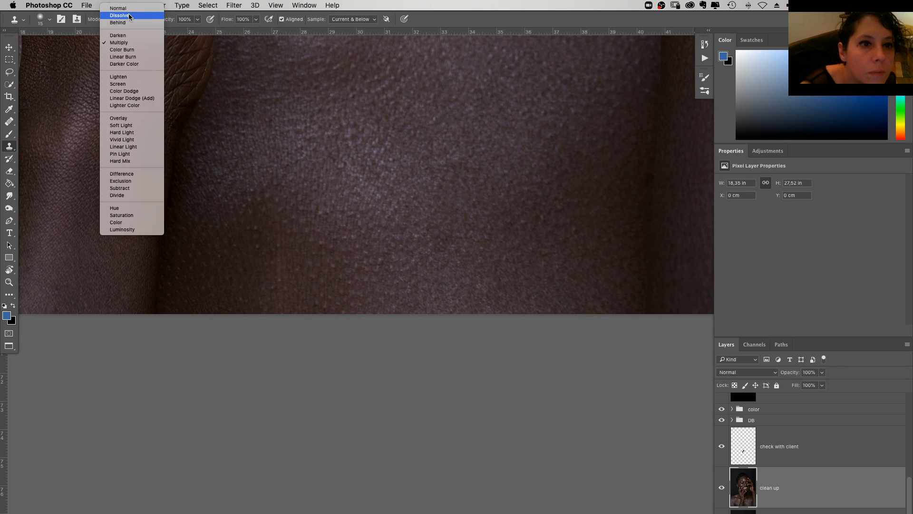
click(118, 35)
right_click(281, 240)
text(30)
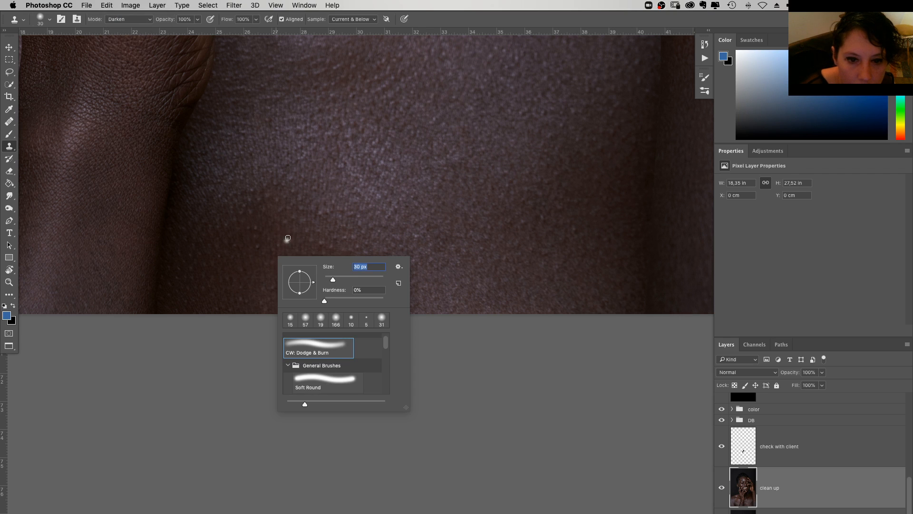
key(Return)
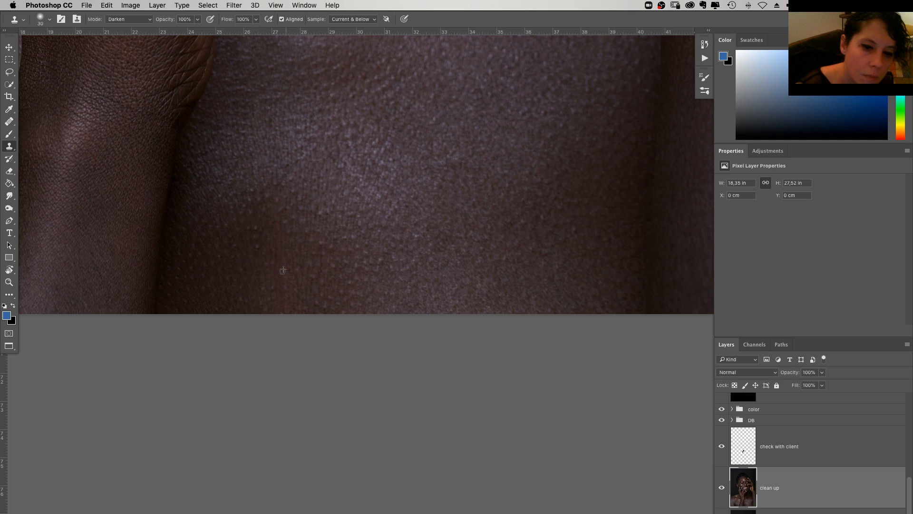
Clone darker skin over the reddish crease at the lower edge of the chest, undoing the first attempt
click(264, 254)
key(super+z)
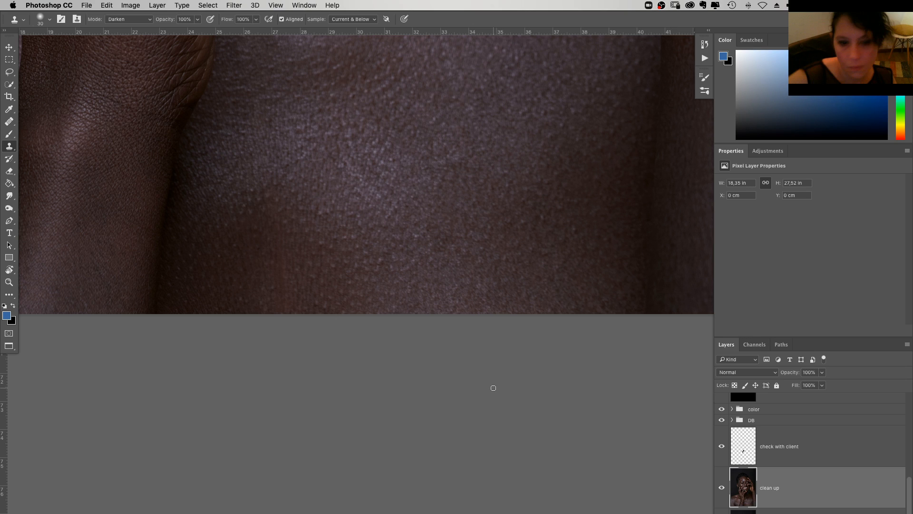
click(389, 284)
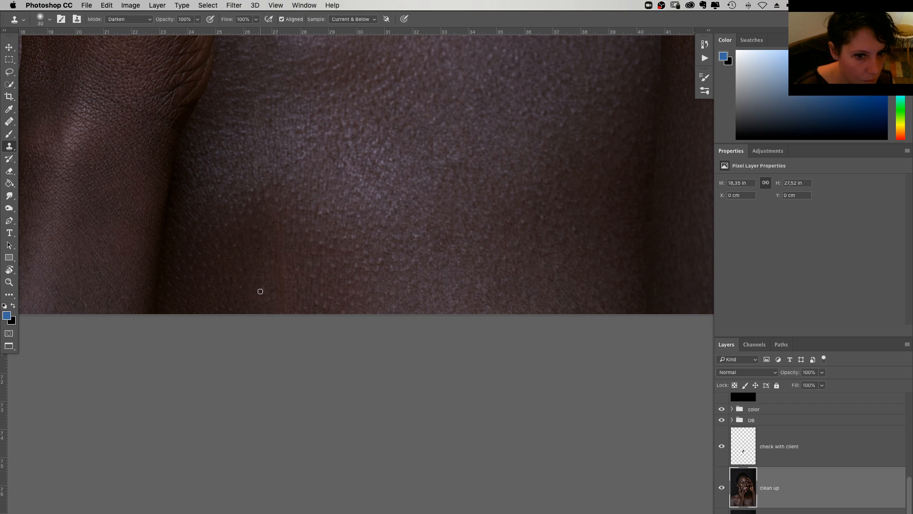
drag(337, 269, 331, 298)
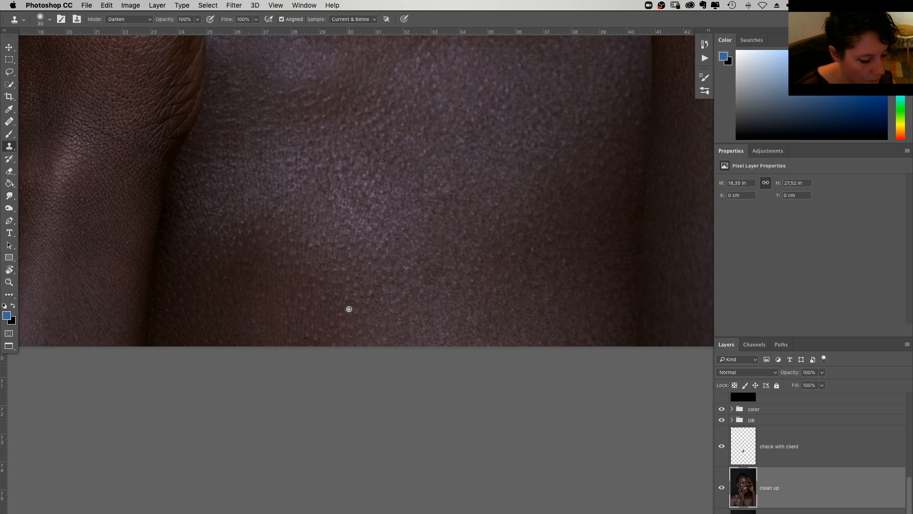
drag(437, 249, 349, 291)
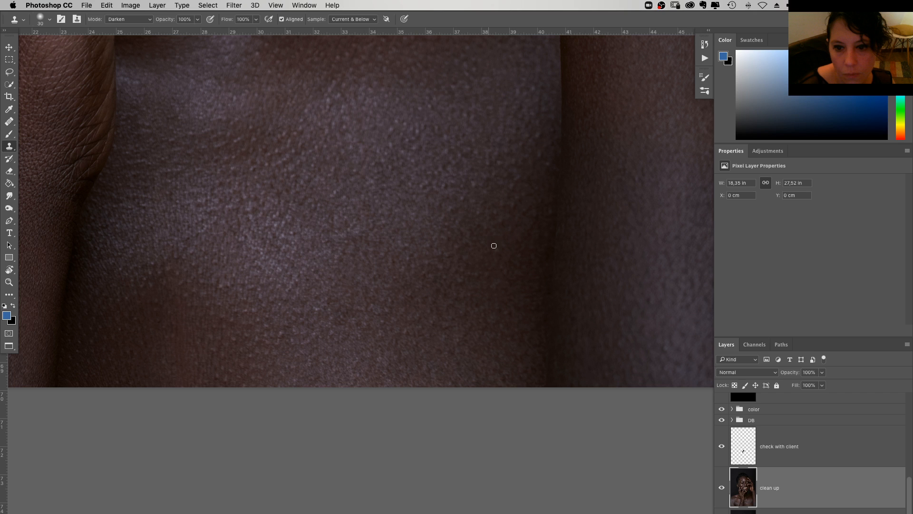
Set the Clone Stamp's brush size to 49 px for the dark chest area beside the wrist
scroll(379, 217, up, 4)
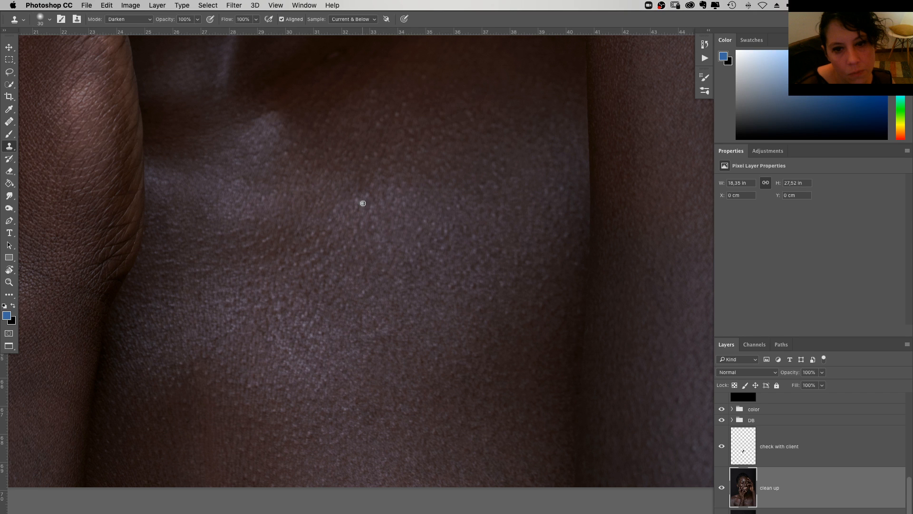
drag(390, 227, 394, 243)
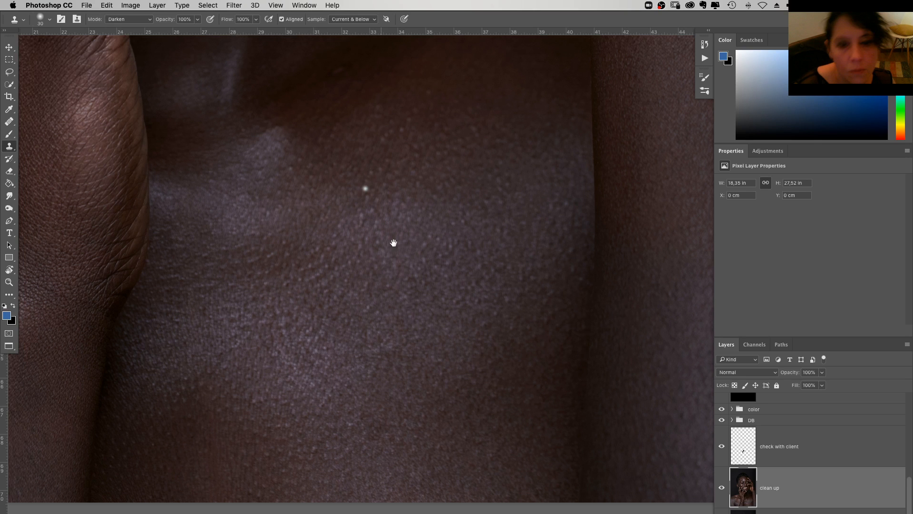
scroll(428, 190, up, 2)
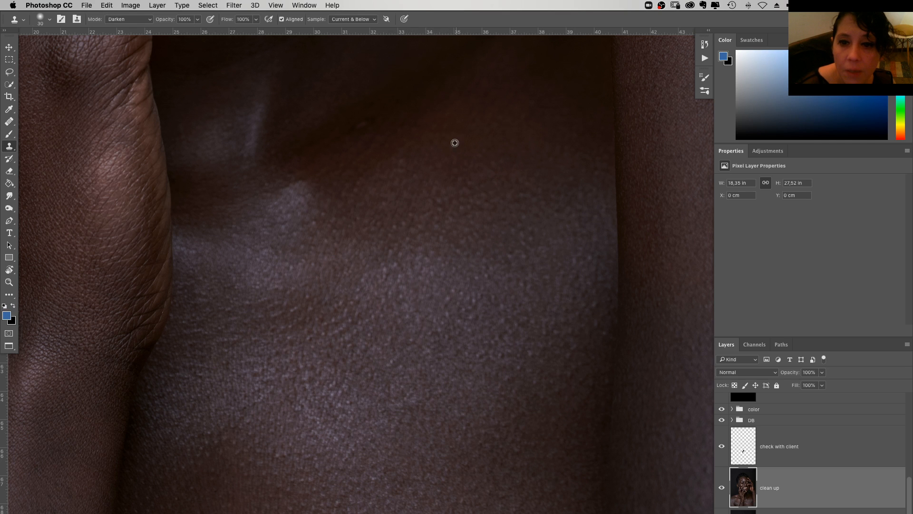
scroll(443, 190, up, 3)
scroll(442, 190, left, 2)
right_click(430, 217)
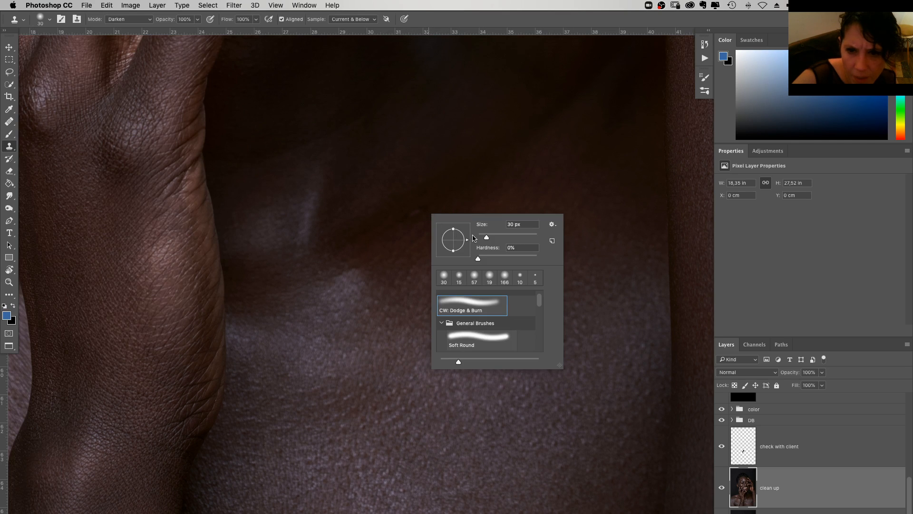
drag(487, 239, 491, 236)
key(Return)
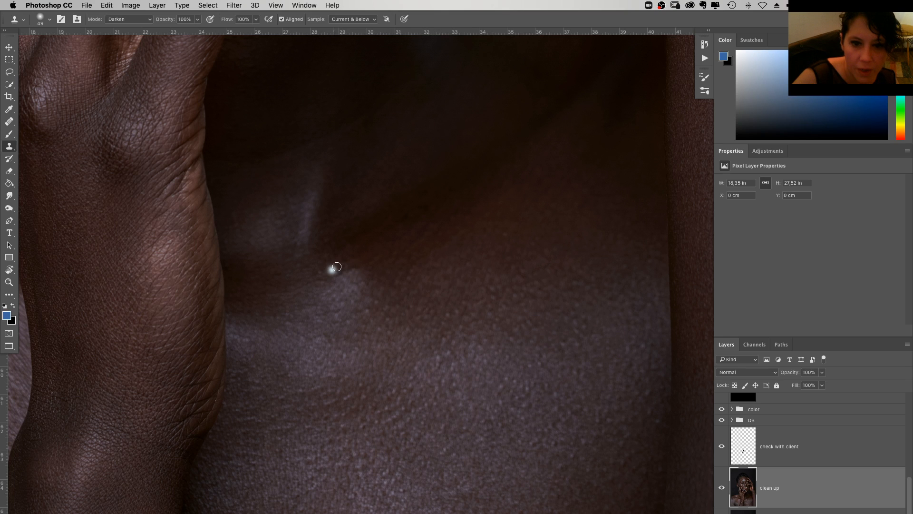
Examine the chest skin on both sides of the wrist for remaining bright or uneven spots
scroll(379, 333, up, 2)
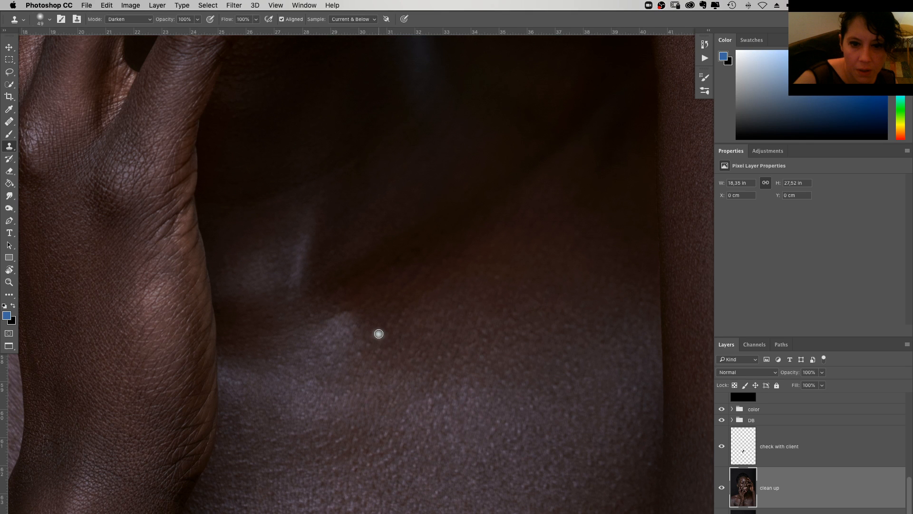
scroll(379, 334, down, 3)
scroll(379, 333, right, 2)
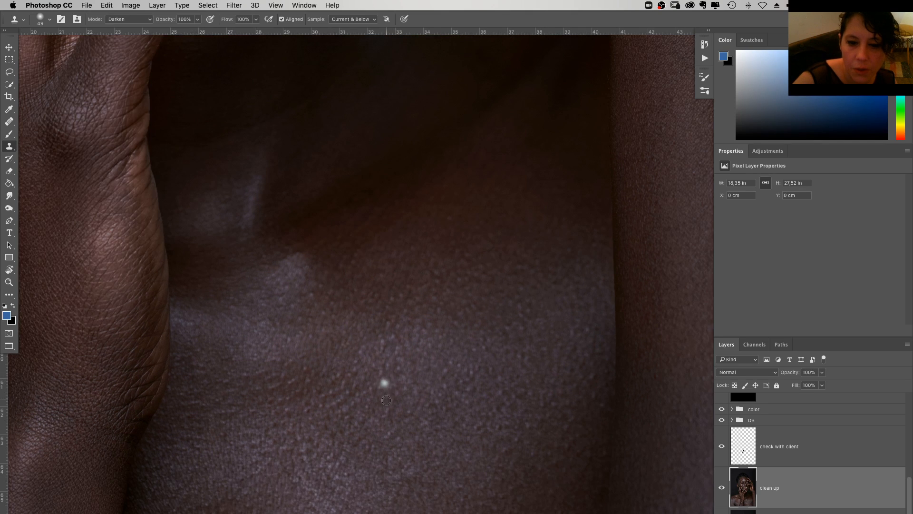
scroll(386, 400, right, 5)
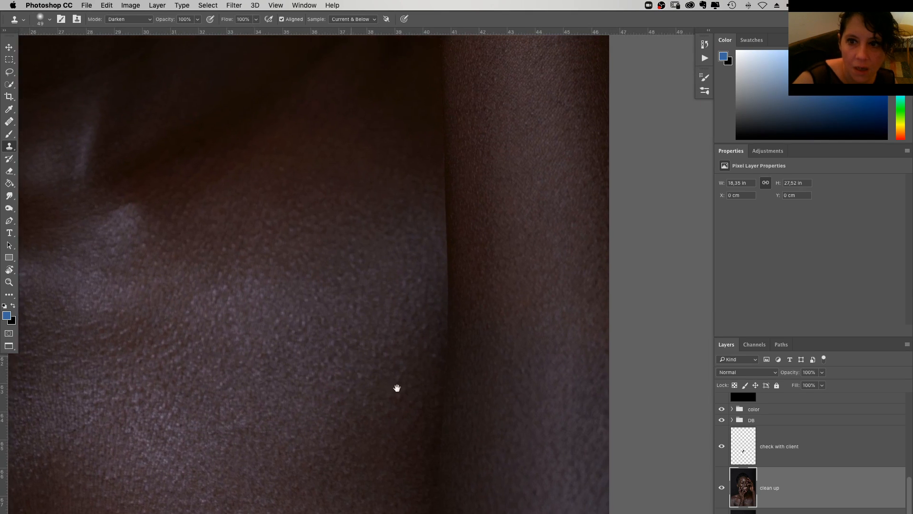
scroll(430, 383, left, 10)
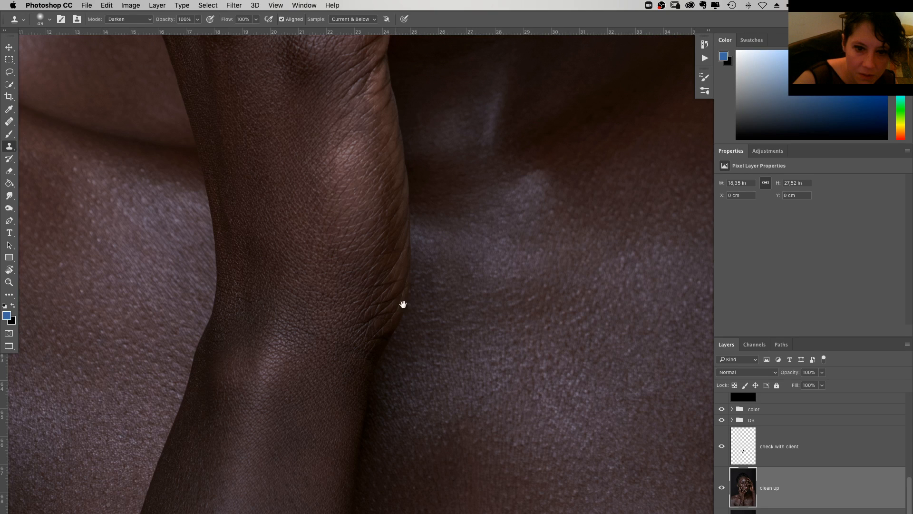
scroll(402, 304, up, 4)
scroll(403, 304, left, 4)
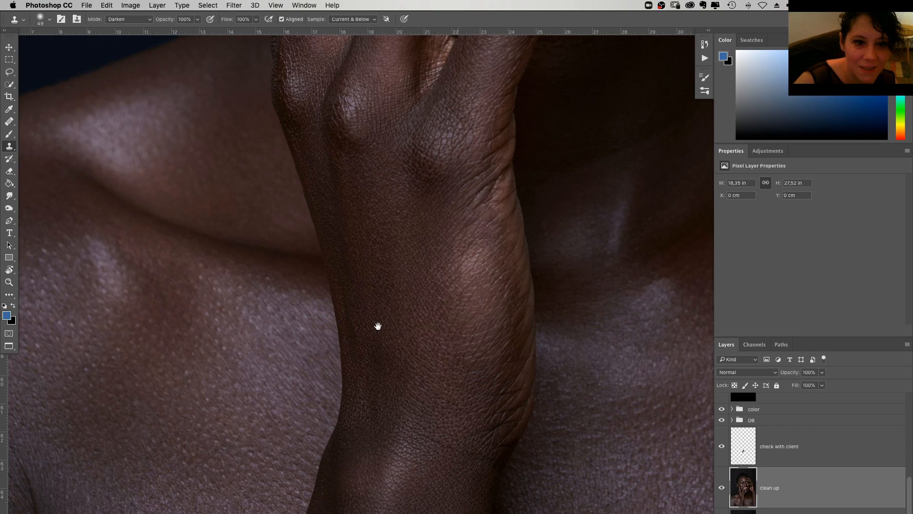
scroll(378, 325, up, 1)
scroll(378, 326, left, 1)
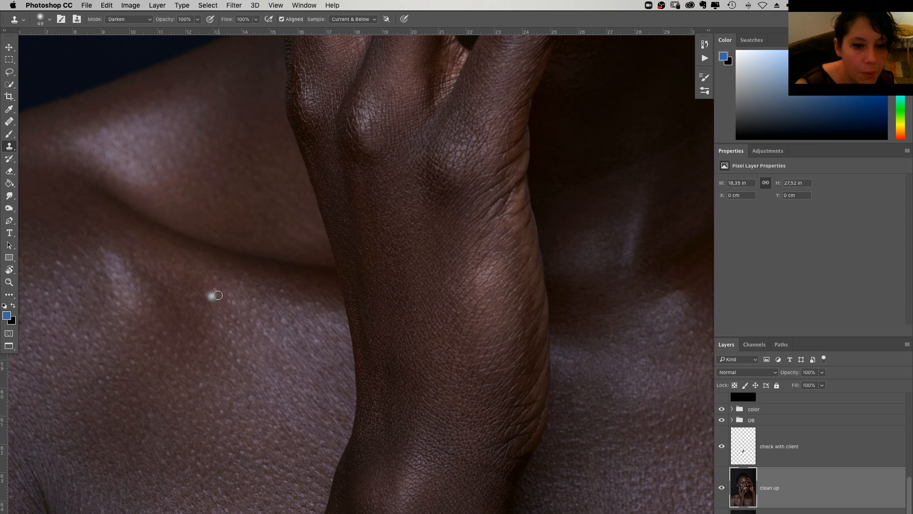
scroll(251, 310, down, 2)
scroll(251, 310, left, 2)
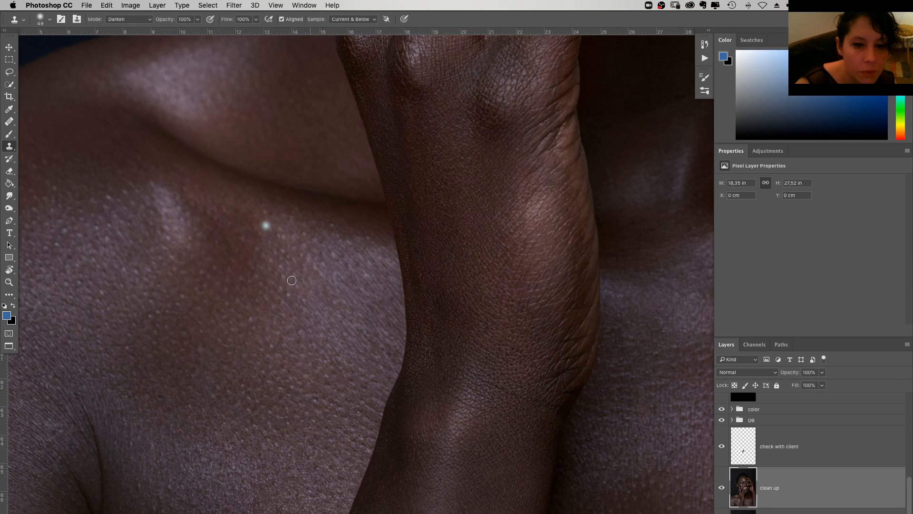
Set the brush size to 28 px and clone darker skin over the bright specks on the shoulder side of the chest
right_click(291, 280)
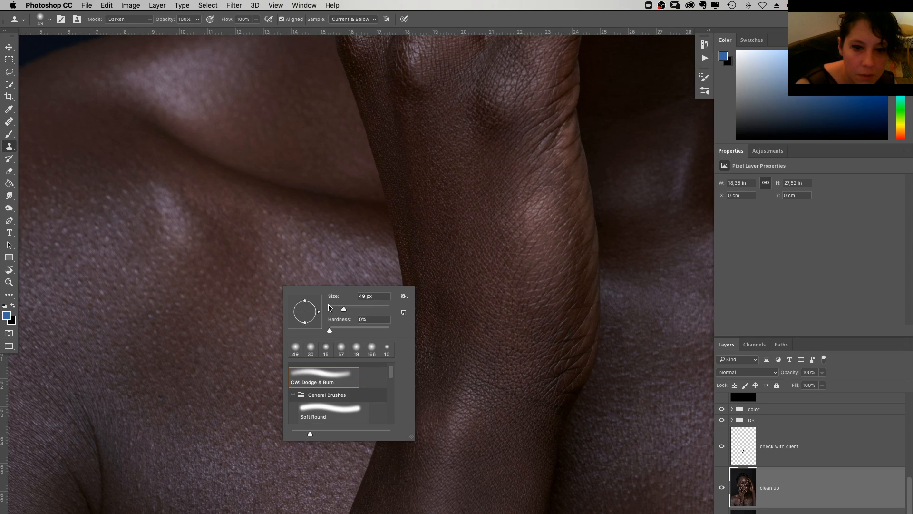
drag(328, 307, 337, 309)
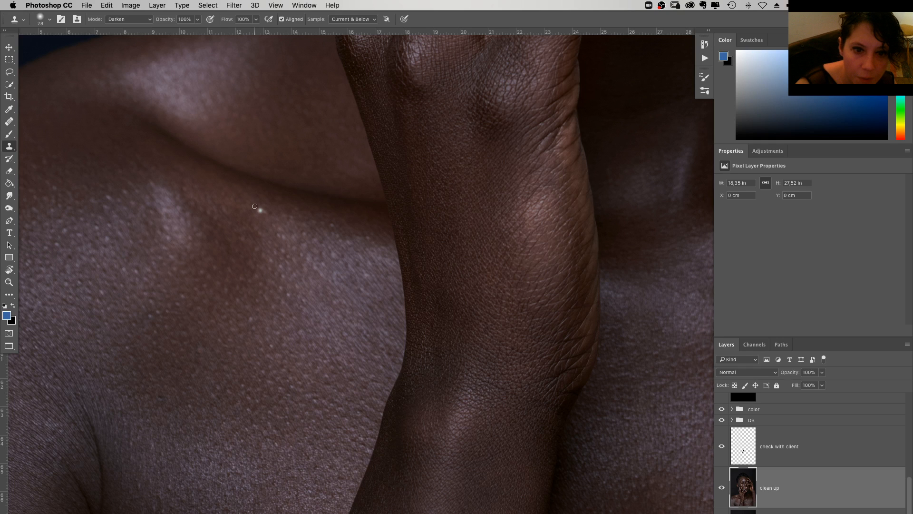
scroll(273, 303, down, 1)
scroll(273, 303, left, 1)
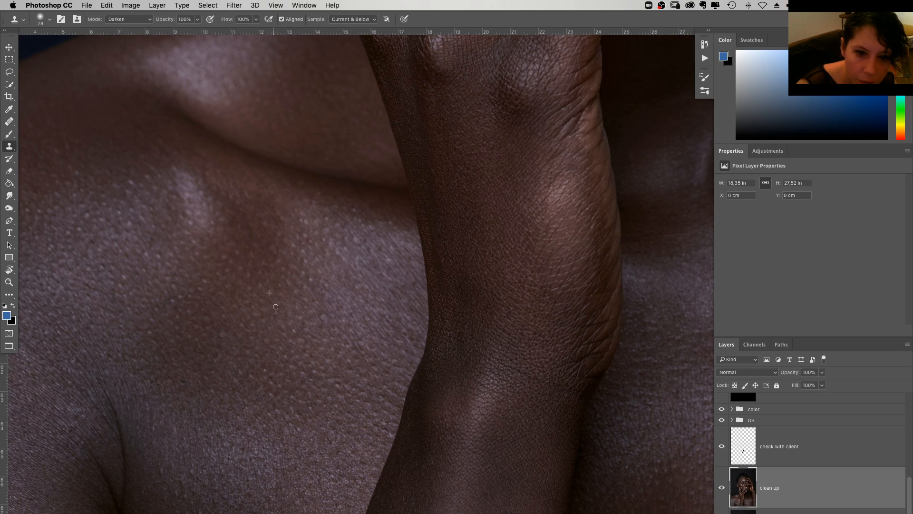
drag(295, 330, 272, 310)
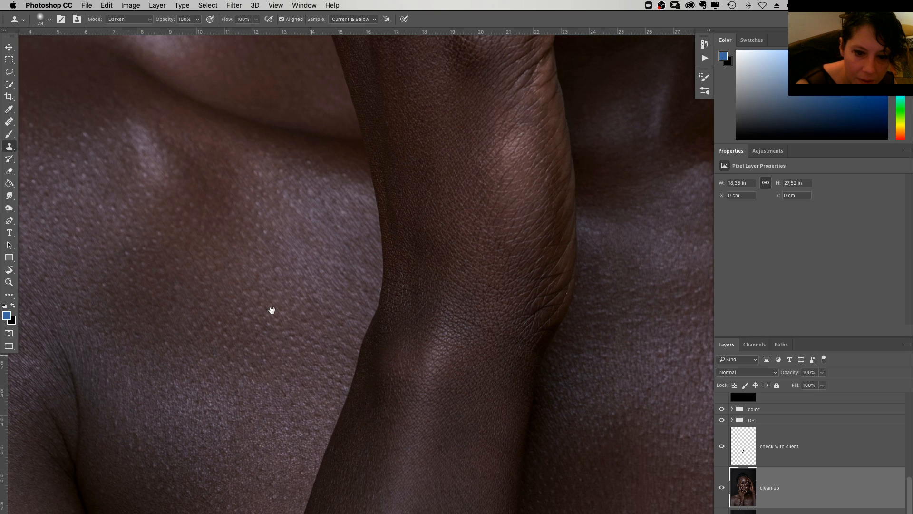
scroll(185, 271, left, 2)
scroll(185, 272, up, 1)
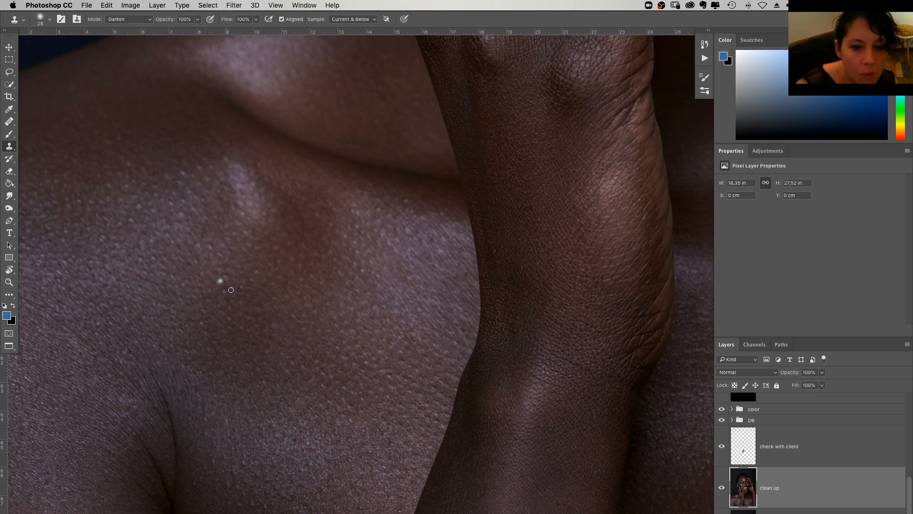
scroll(231, 290, left, 2)
scroll(230, 290, down, 1)
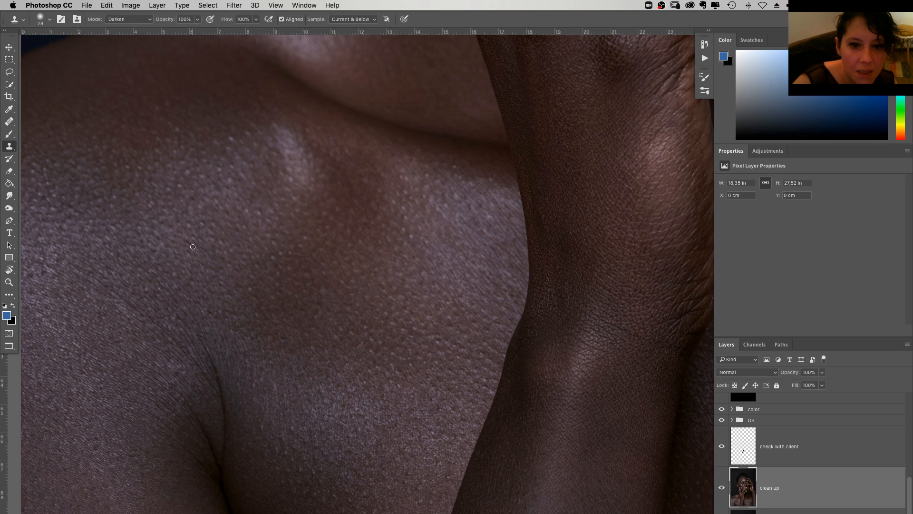
Sample clean skin around the collarbone and clone it over the bright specks towards the outer shoulder
alt+click(284, 281)
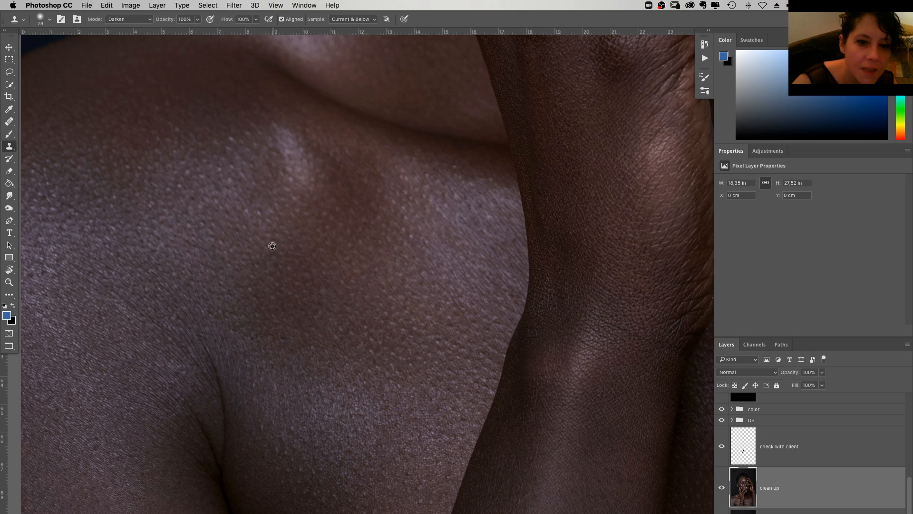
scroll(272, 246, left, 5)
scroll(272, 246, up, 2)
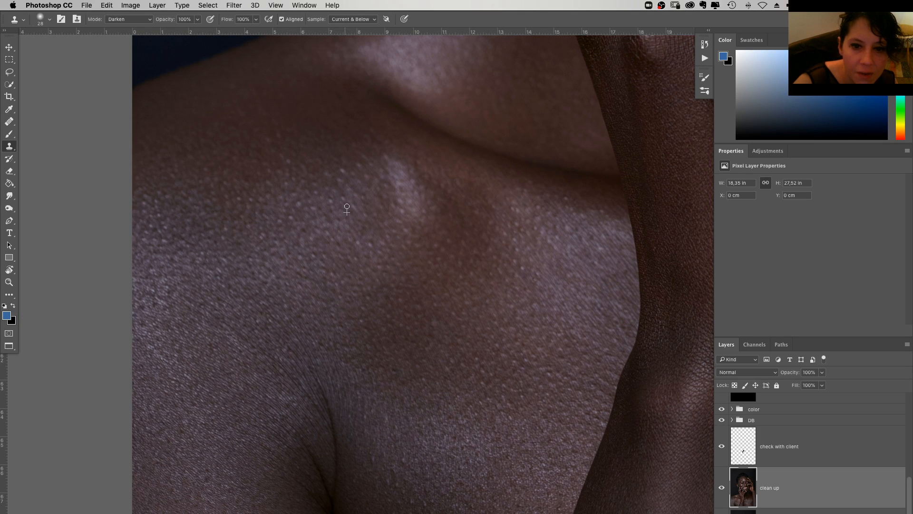
alt+click(284, 202)
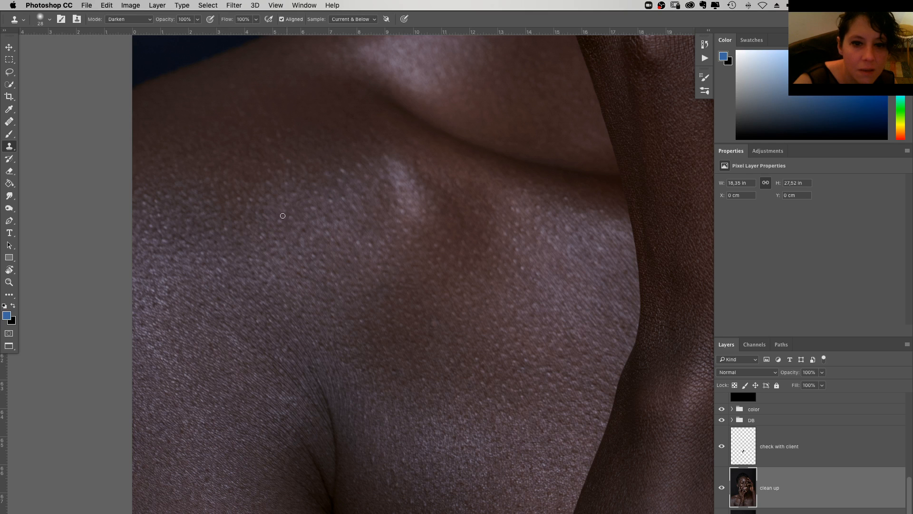
alt+click(265, 222)
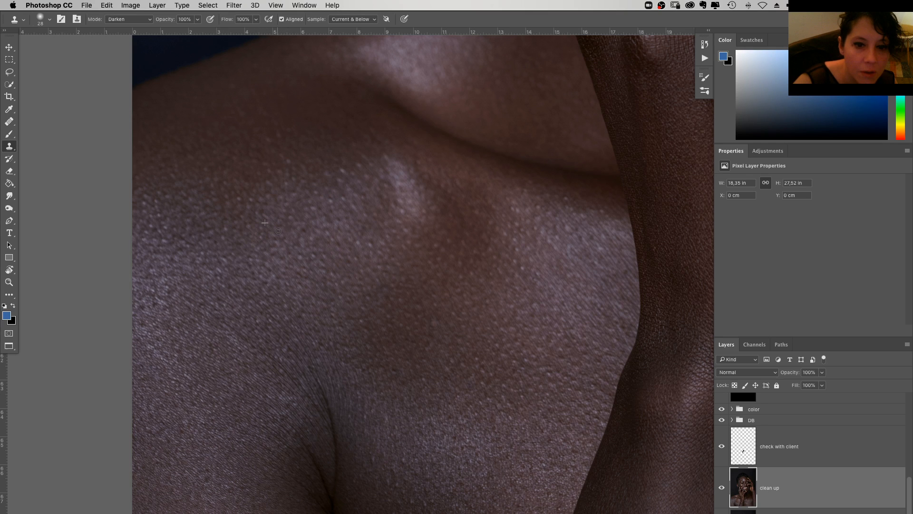
Set the Clone Stamp's blending mode to Lighten and clone lighter skin over the dark spots on the shoulder
click(129, 19)
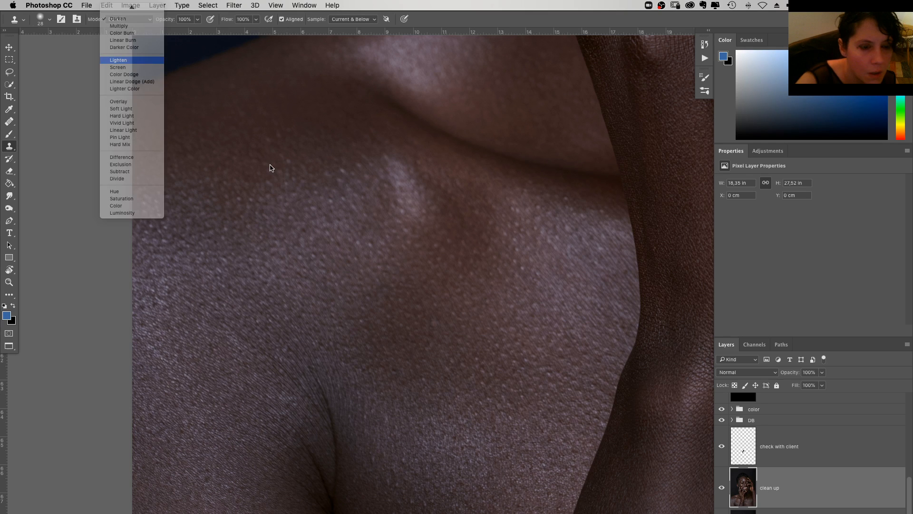
key(Return)
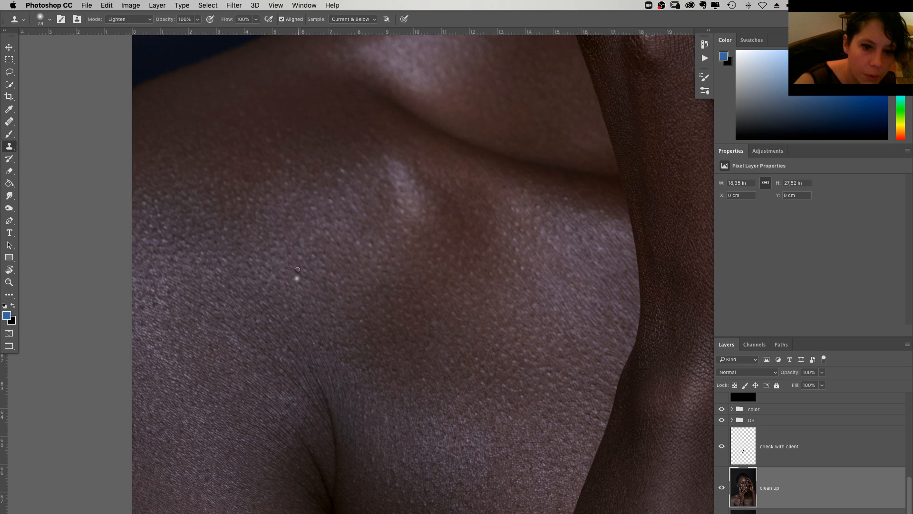
drag(297, 269, 281, 239)
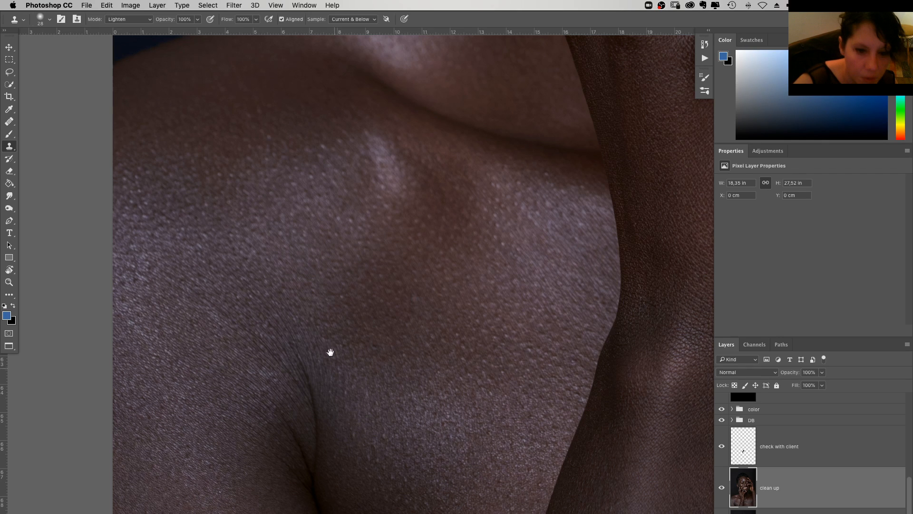
drag(331, 352, 320, 281)
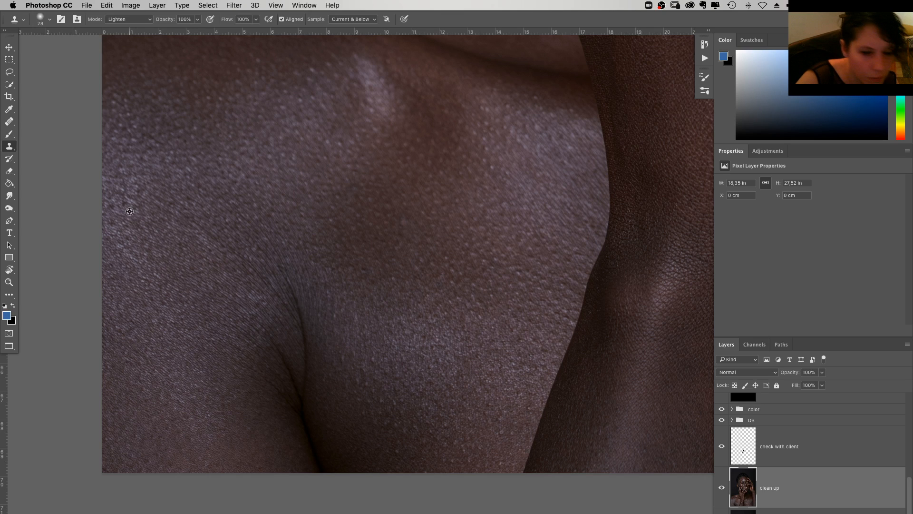
Clone sampled shoulder skin onto the armpit fold and set the brush size to 17 px
alt+click(157, 254)
click(284, 333)
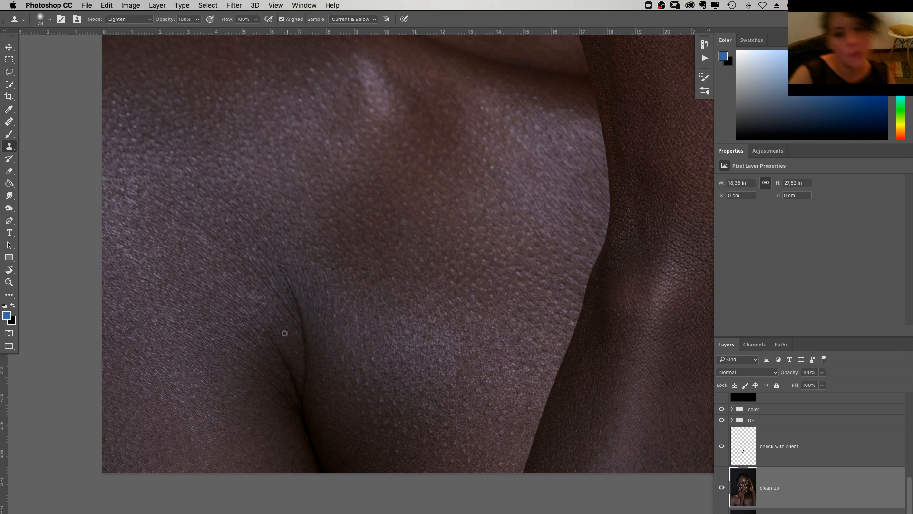
right_click(284, 333)
text(17)
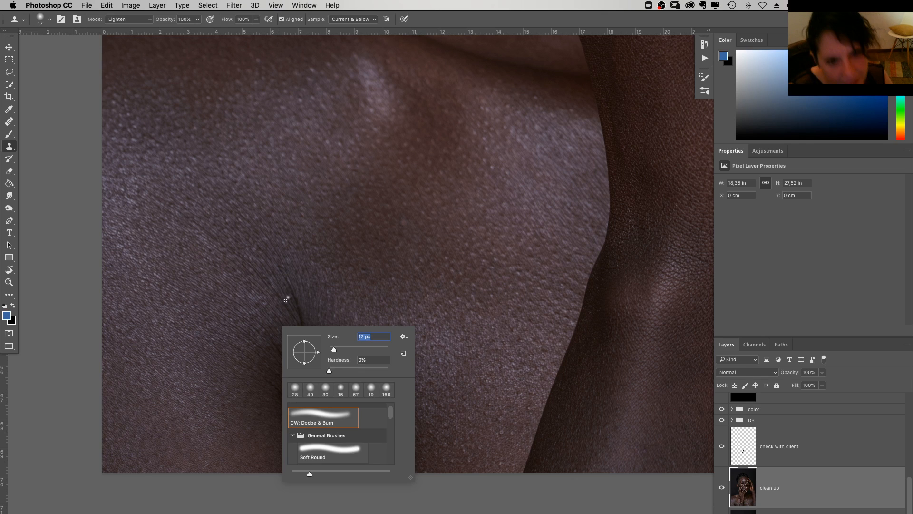
key(Return)
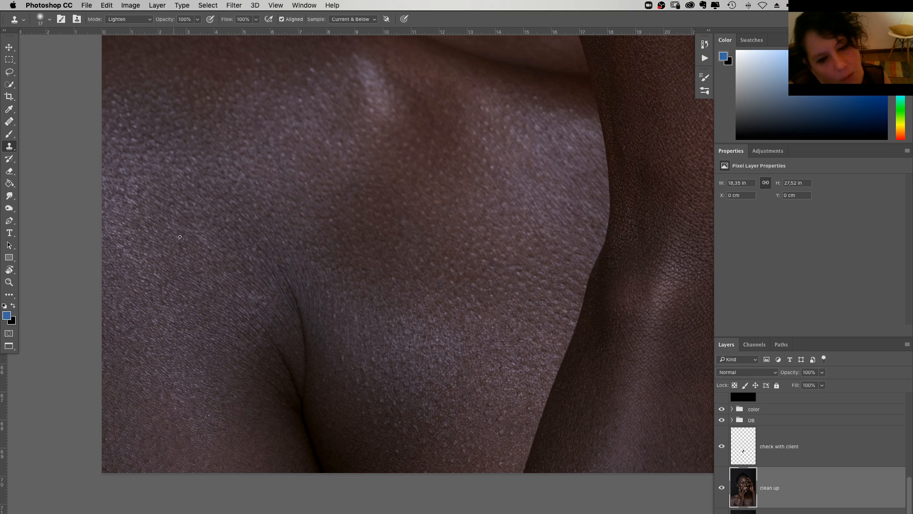
Clone lighter skin over the dark armpit crease and check the result against the whole chest
scroll(294, 309, down, 3)
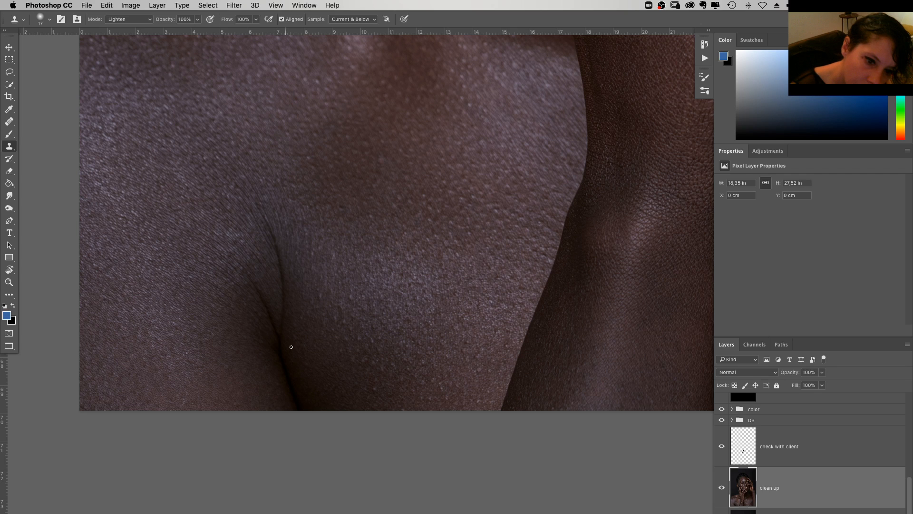
click(278, 306)
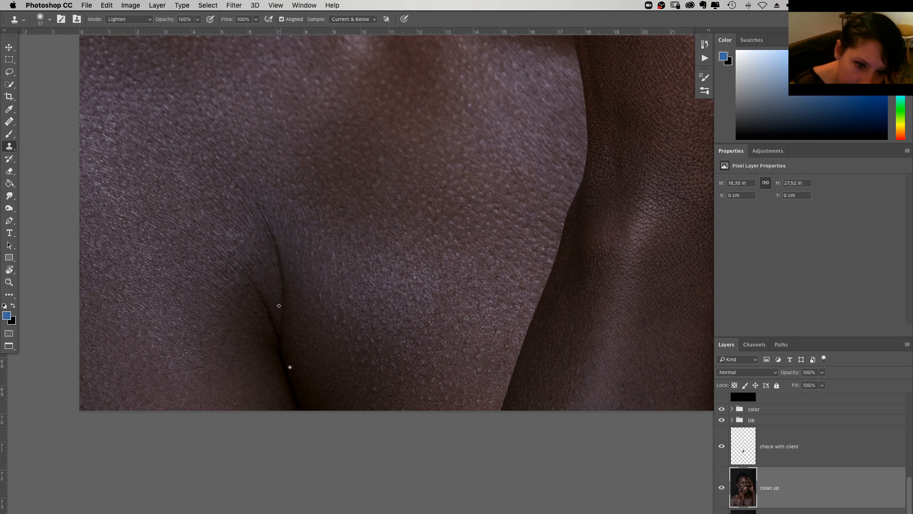
key(super+minus)
key(super+minus)
key(super+minus)
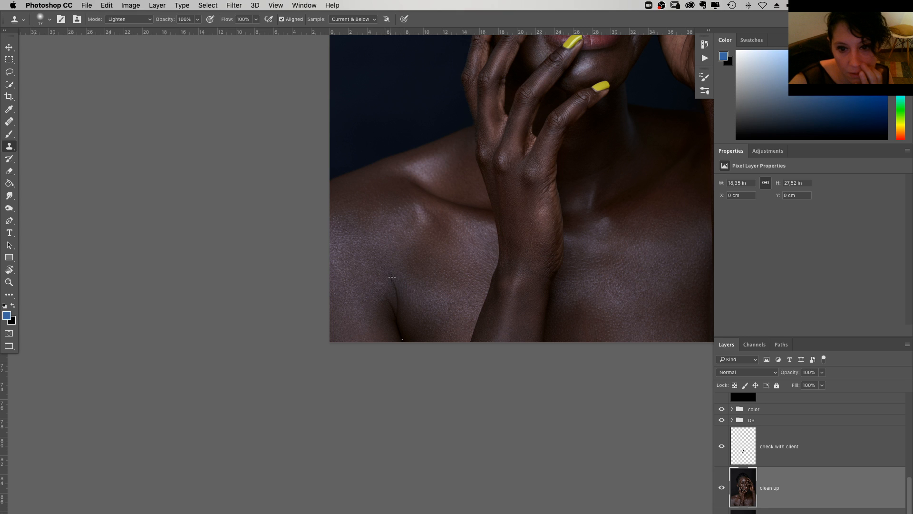
key(super+plus)
key(super+plus)
key(super+plus)
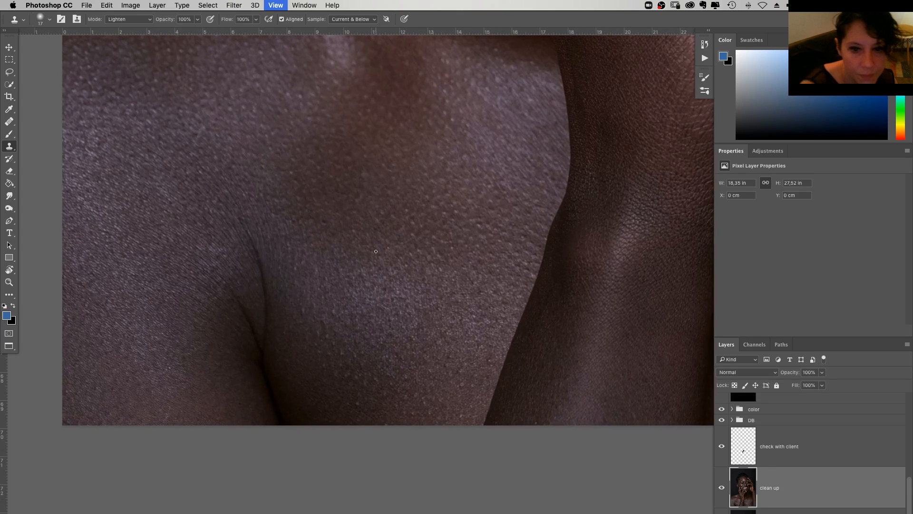
Set the Clone Stamp's brush size to 25 px for the armpit crease
right_click(294, 317)
key(Up)
key(Up)
key(Up)
key(Up)
key(Up)
key(Up)
key(Up)
key(Up)
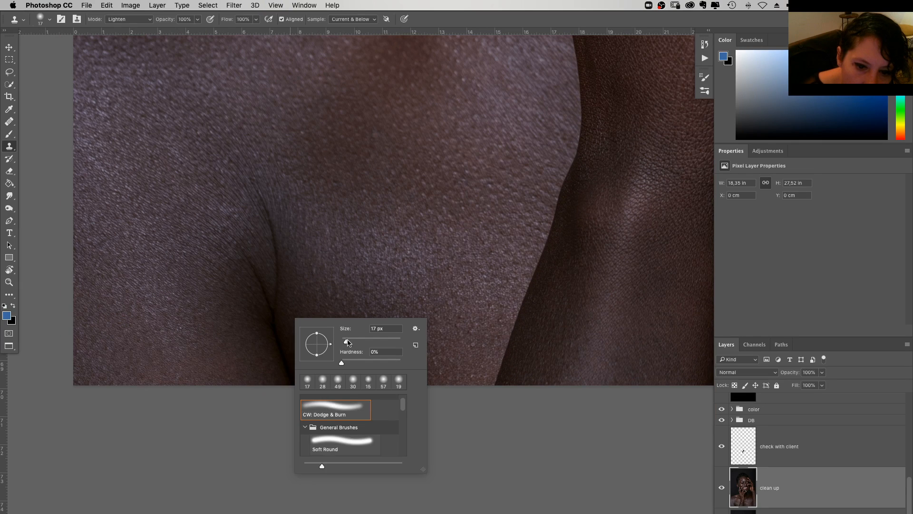
key(Return)
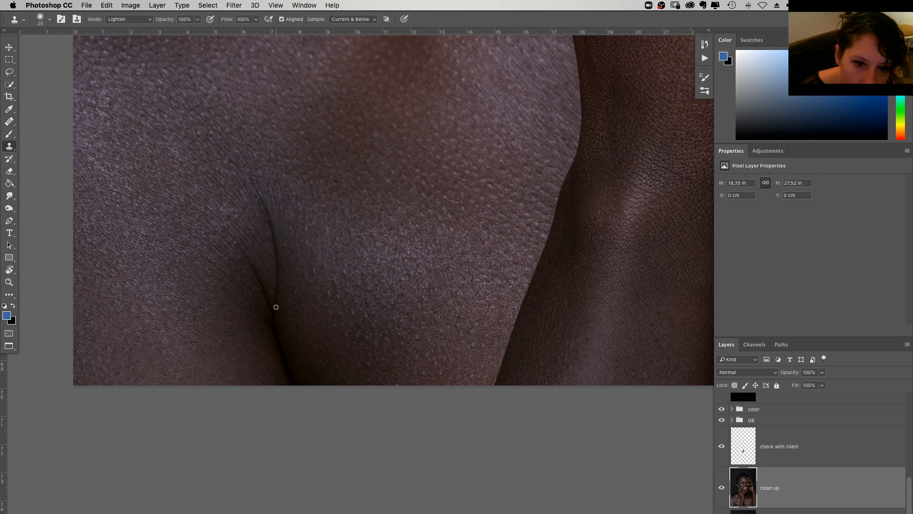
Clone lighter skin over the dark armpit crease, resampling close by to soften the upper end of the fold
drag(276, 307, 258, 191)
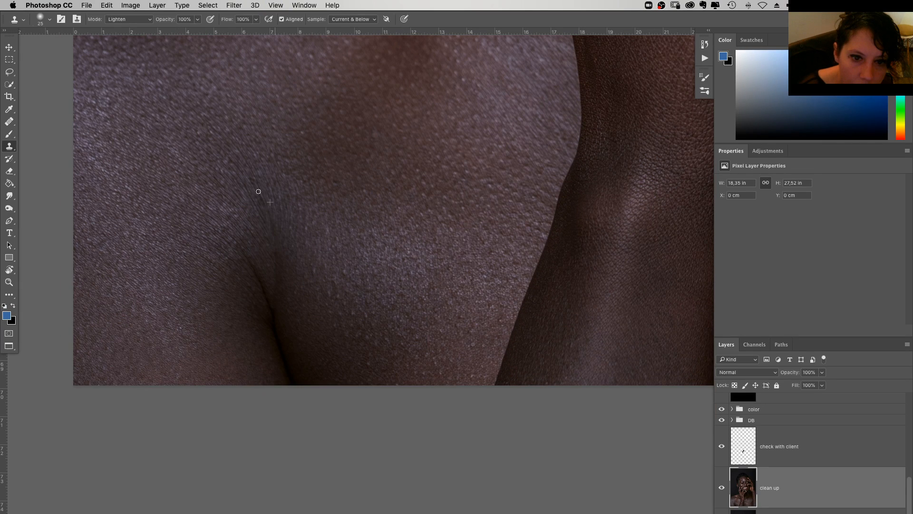
alt+click(277, 239)
drag(275, 251, 283, 251)
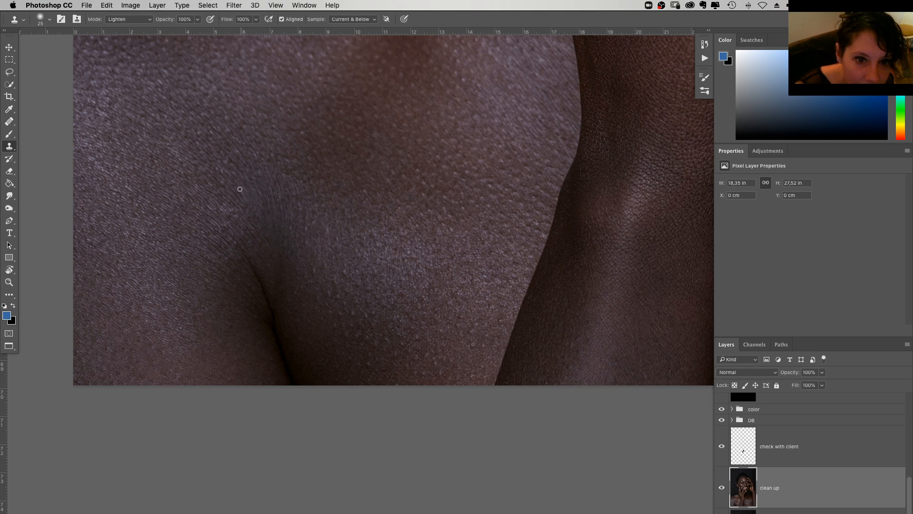
scroll(332, 273, left, 3)
scroll(333, 273, up, 2)
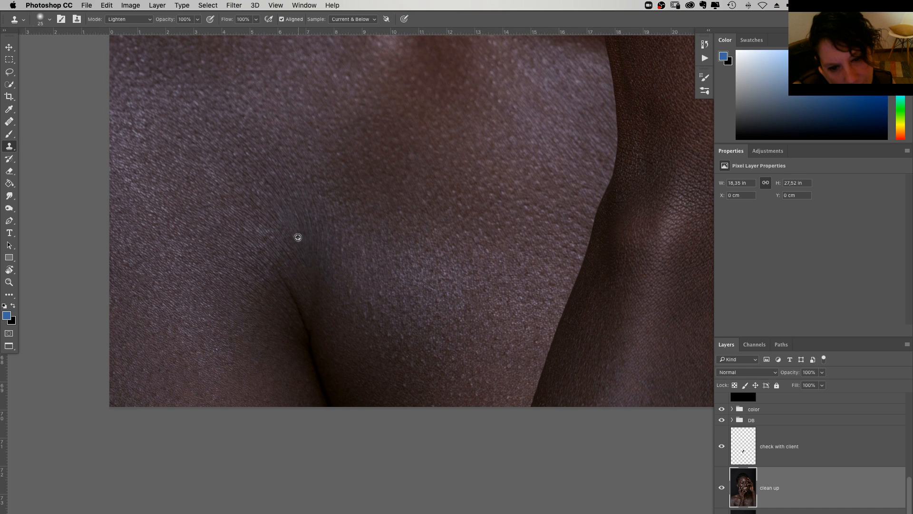
scroll(297, 237, up, 2)
scroll(297, 237, right, 2)
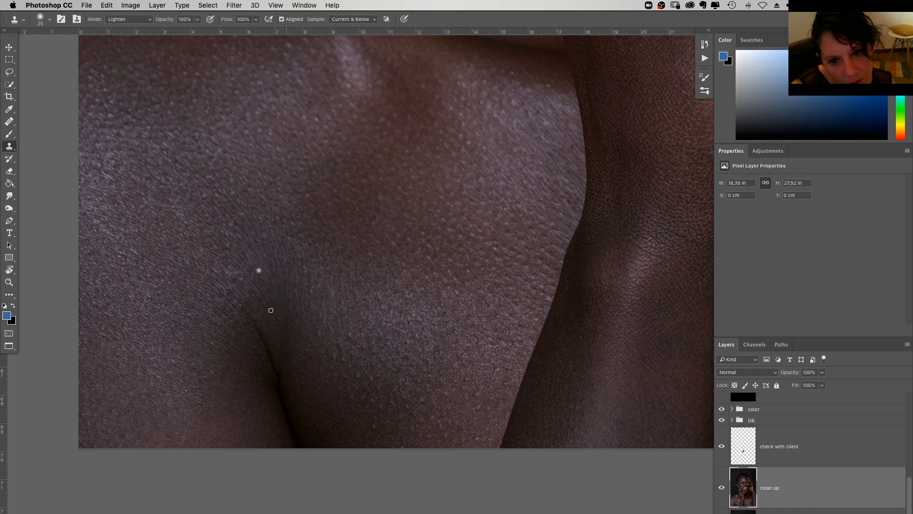
click(259, 270)
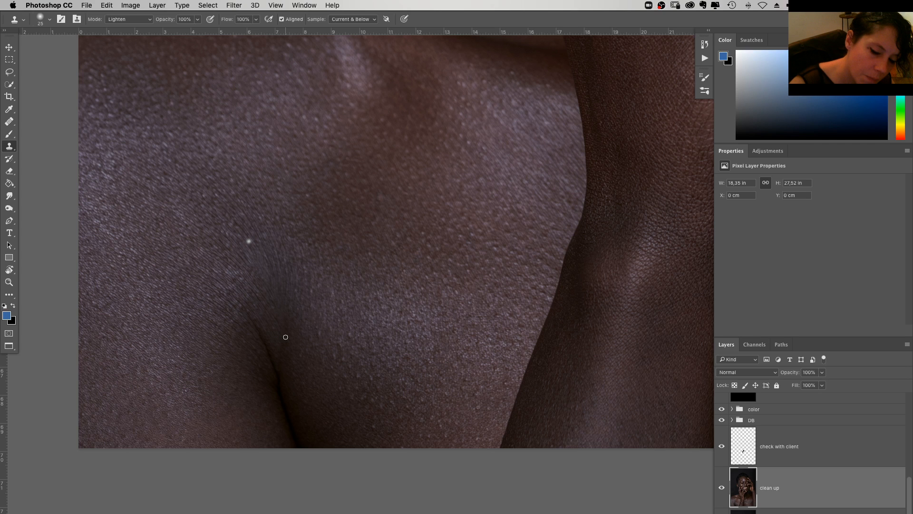
Set the Clone Stamp's brush size to 20 px and clone lighter skin over the dark lines on the wrist
scroll(371, 217, right, 6)
scroll(371, 216, down, 1)
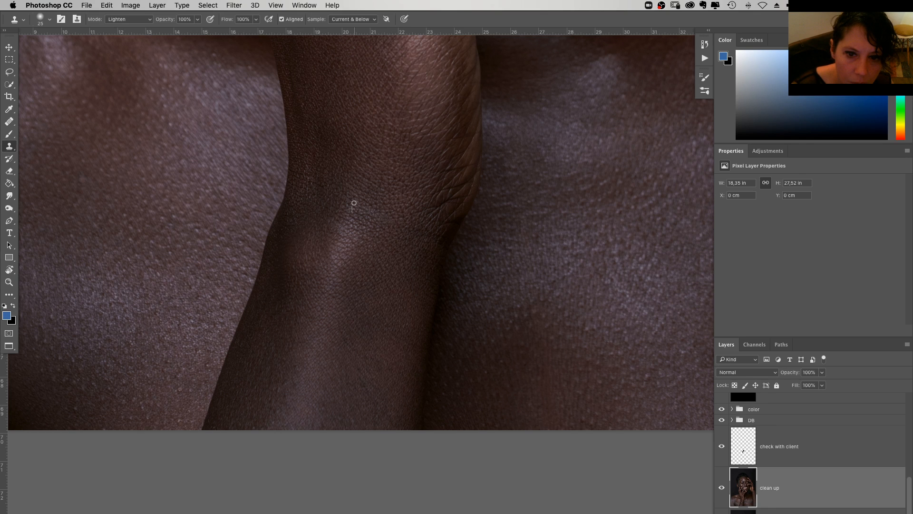
key(super+equal)
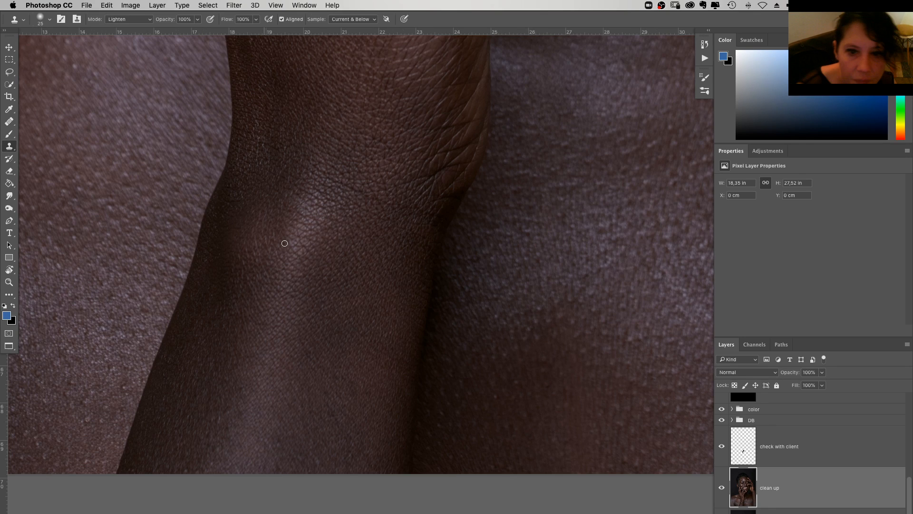
right_click(324, 241)
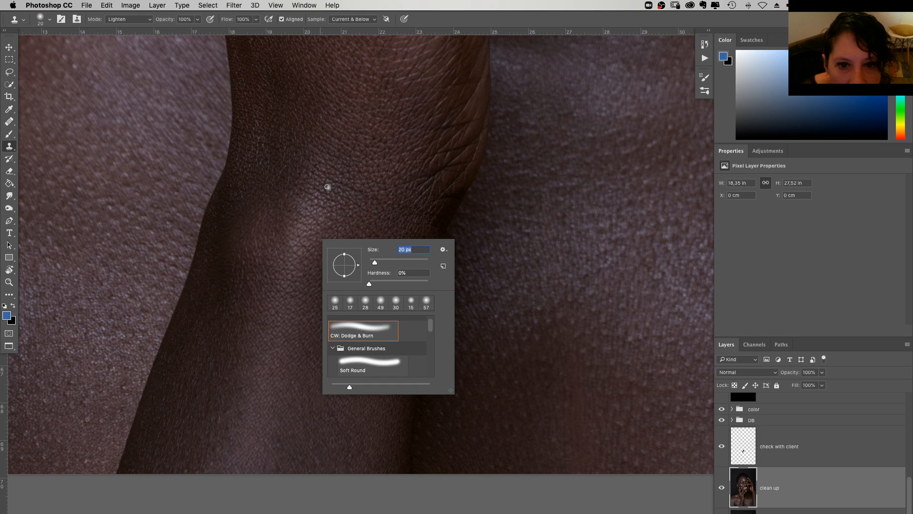
key(Return)
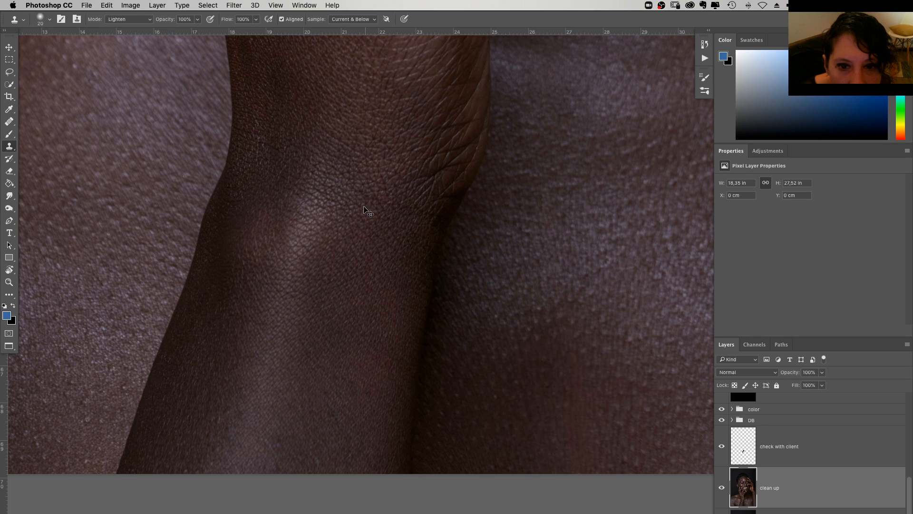
click(375, 208)
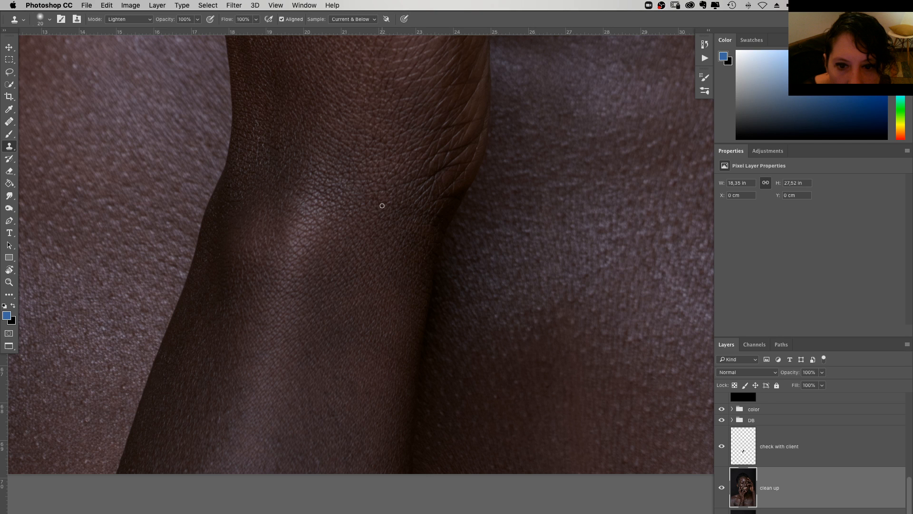
Sample skin on the heel of the hand beside the mouth and clone it over the creases and dark marks there
scroll(382, 205, right, 10)
scroll(382, 205, up, 7)
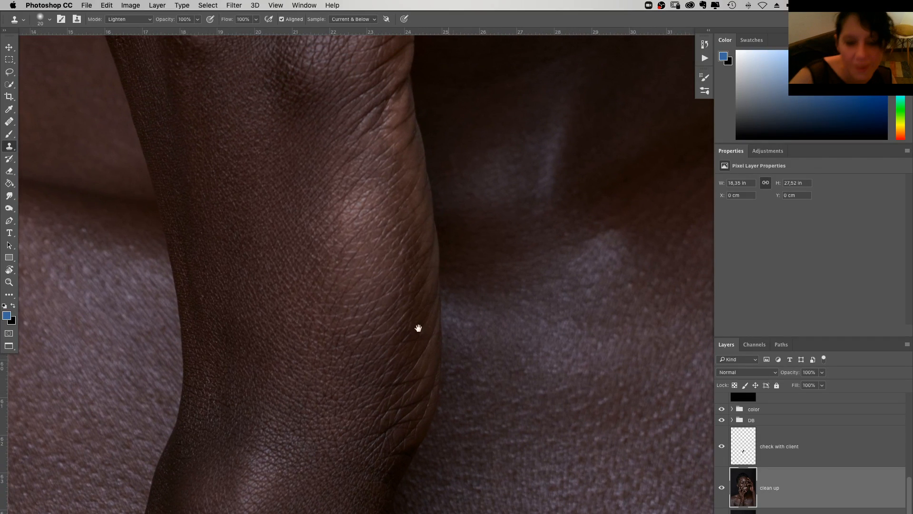
scroll(341, 331, right, 10)
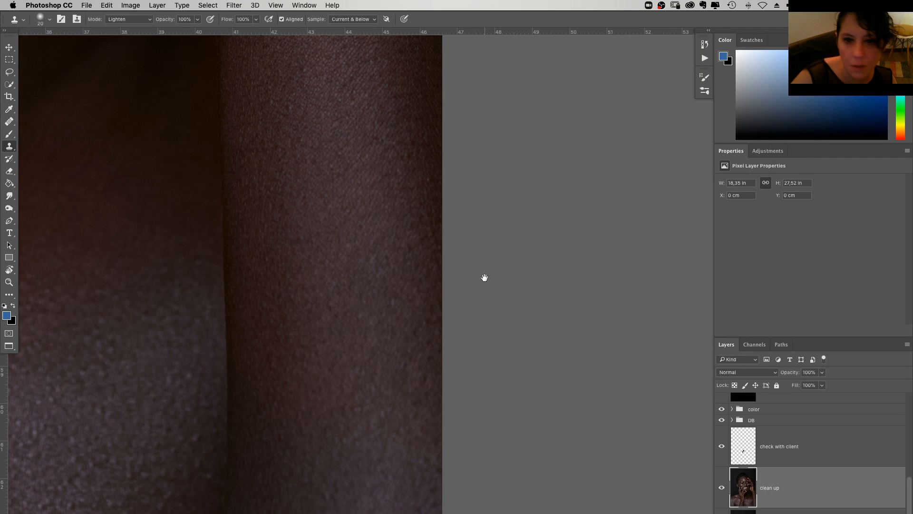
scroll(484, 277, up, 13)
scroll(460, 371, left, 4)
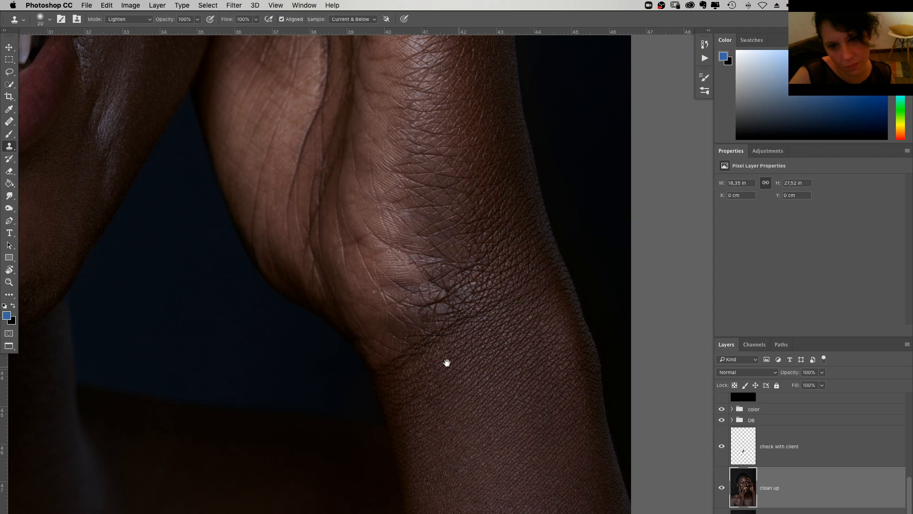
drag(447, 363, 463, 513)
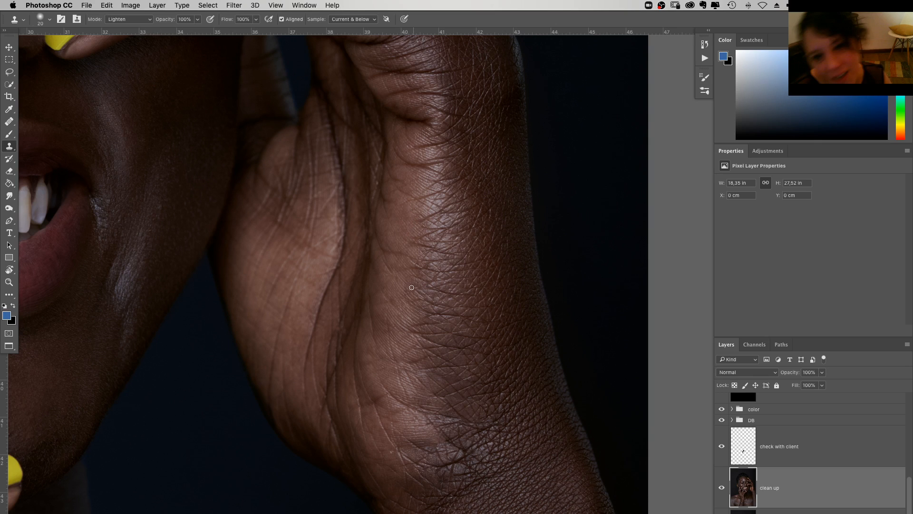
scroll(411, 287, down, 2)
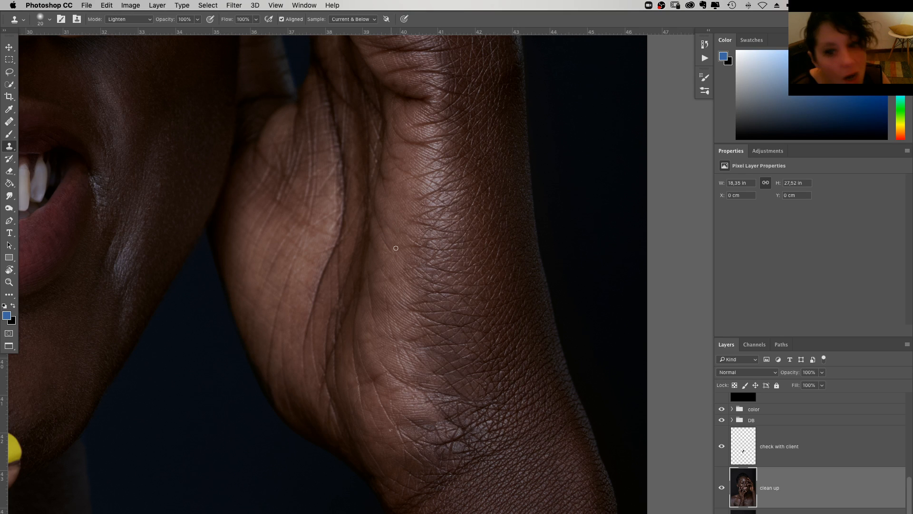
alt+click(409, 243)
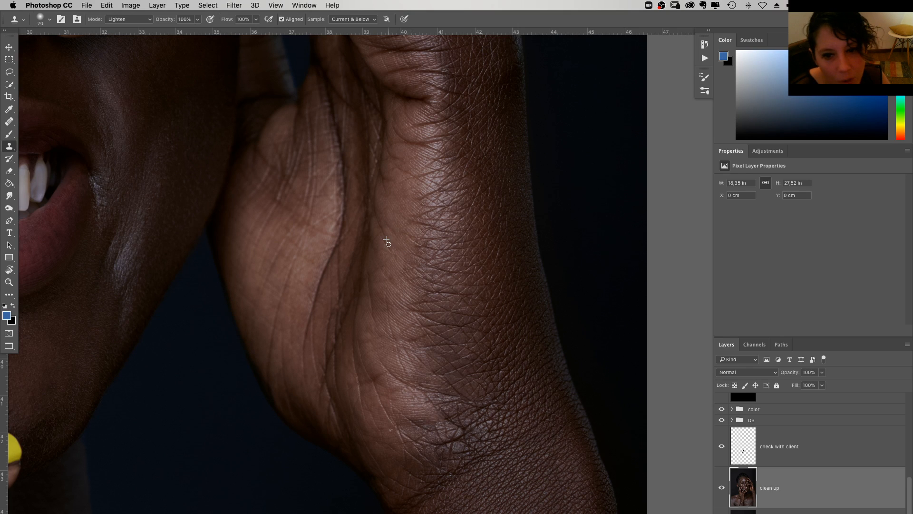
scroll(386, 243, down, 2)
click(374, 296)
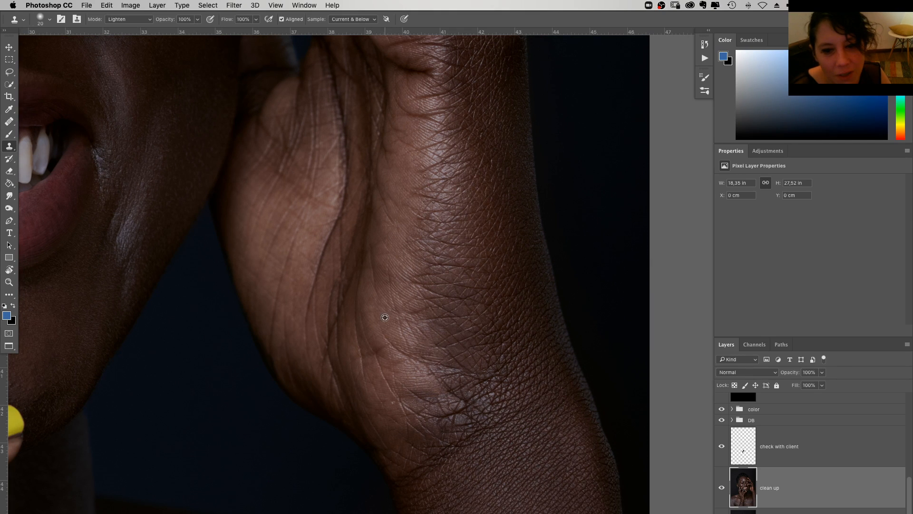
drag(385, 329, 384, 308)
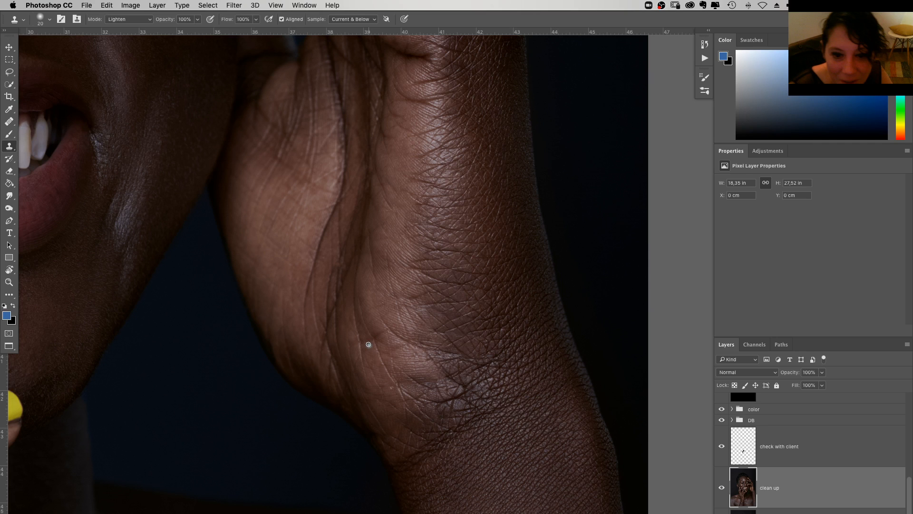
click(383, 331)
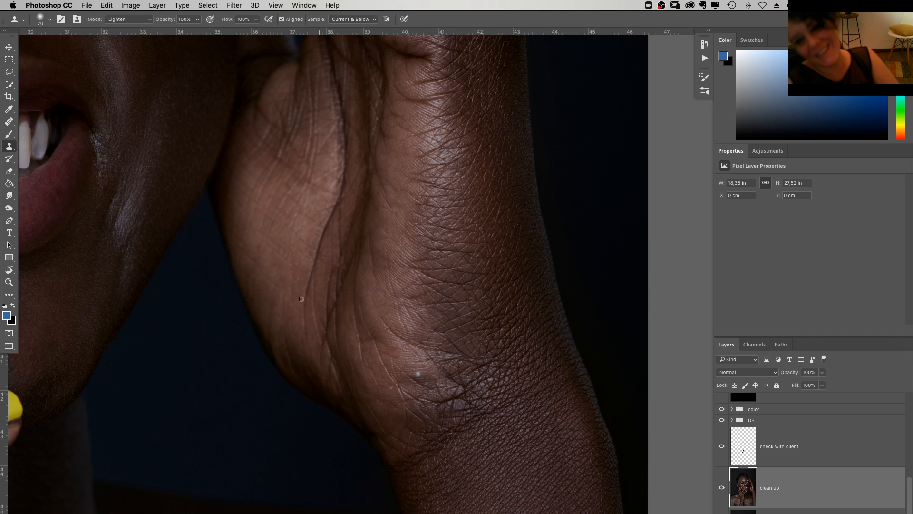
Set the Clone Stamp's brush size to 7 px and clone lighter skin along the long crease of the finger over the brow
scroll(289, 301, up, 3)
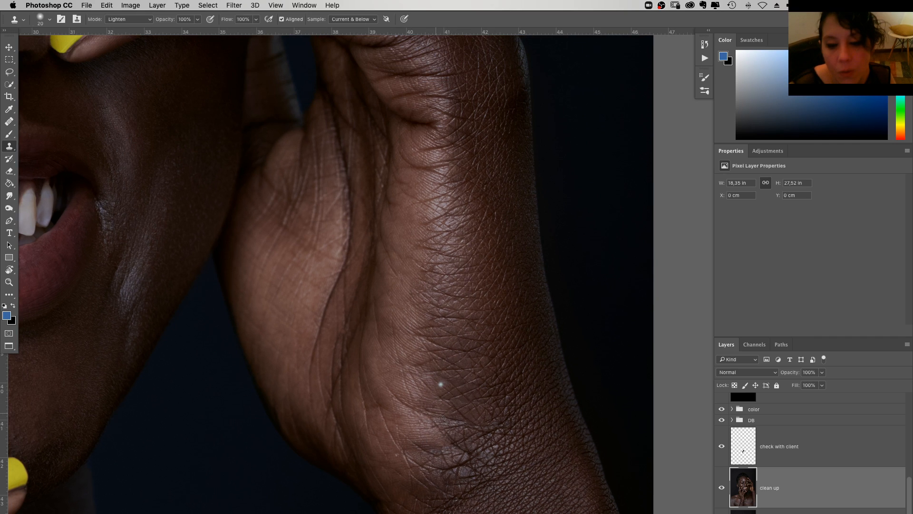
scroll(443, 418, up, 15)
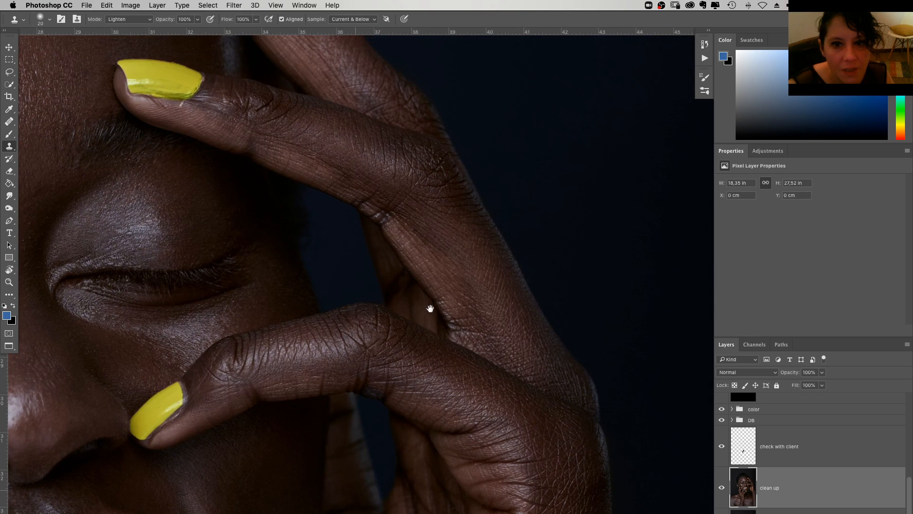
scroll(430, 308, up, 3)
key(super+equal)
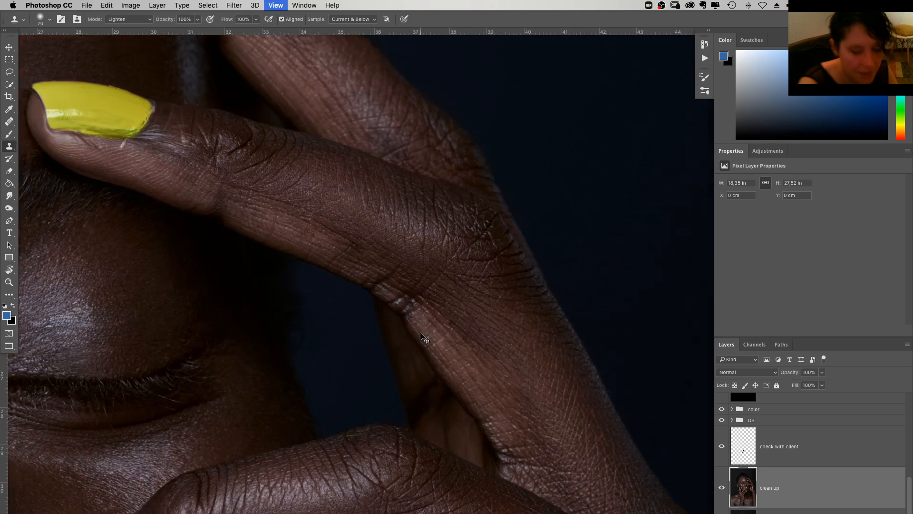
key(super+equal)
key(super+equal)
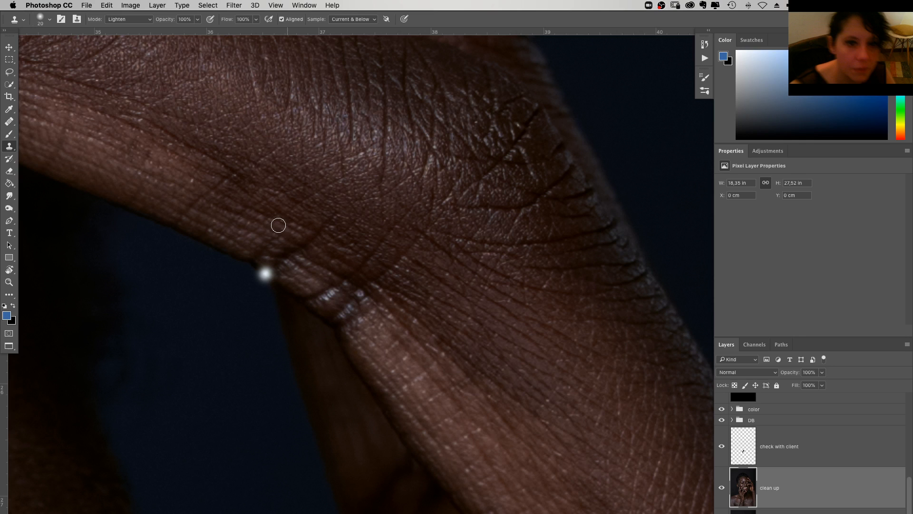
scroll(309, 238, up, 5)
right_click(347, 253)
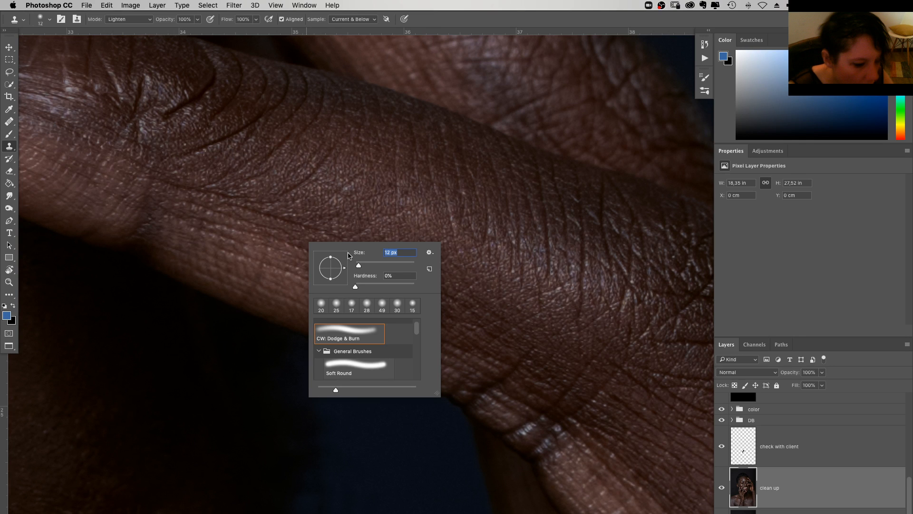
text(7)
key(Return)
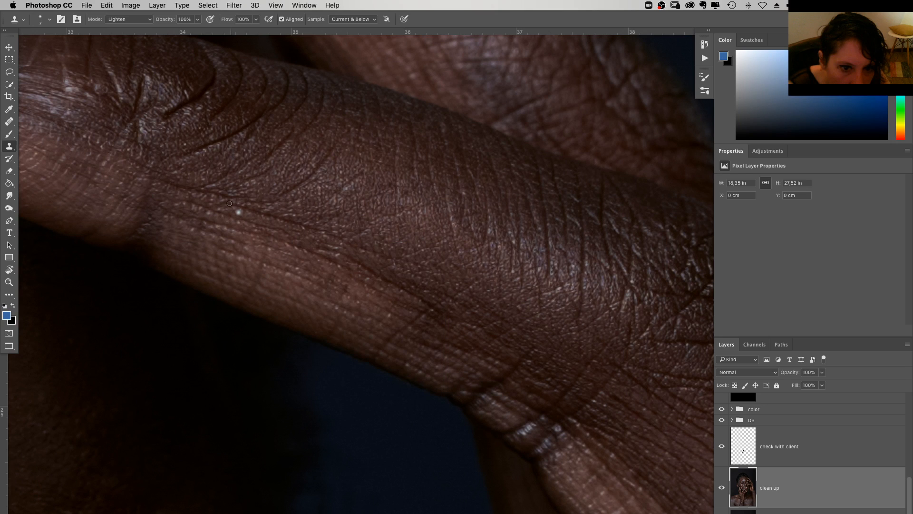
mouse_move(229, 203)
mouse_down()
mouse_move(345, 236)
mouse_move(412, 291)
mouse_up()
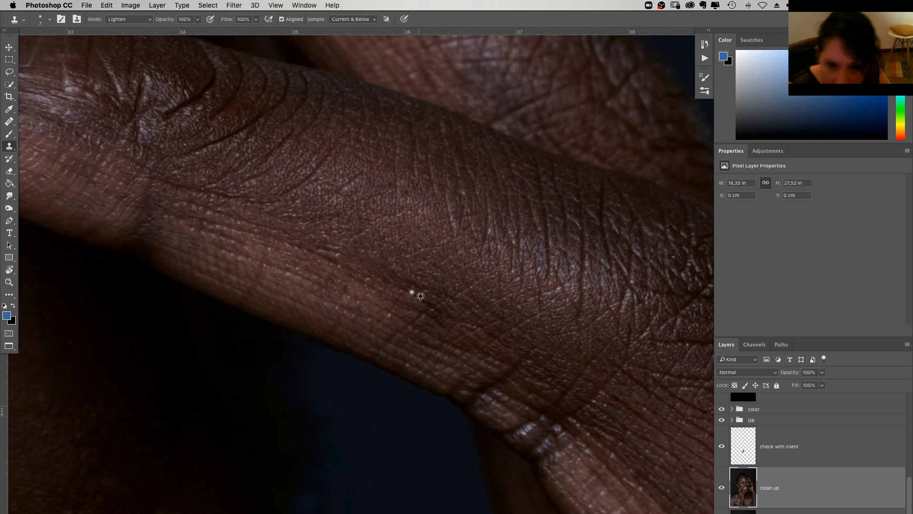
Resample nearby finger skin and clone it over the remaining dark lines along the finger's lower side
alt+click(428, 297)
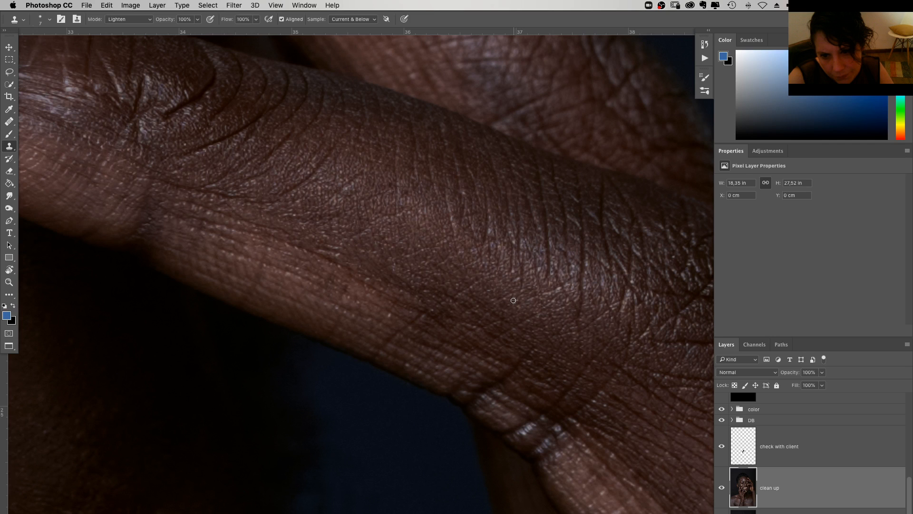
drag(310, 247, 292, 248)
alt+click(307, 256)
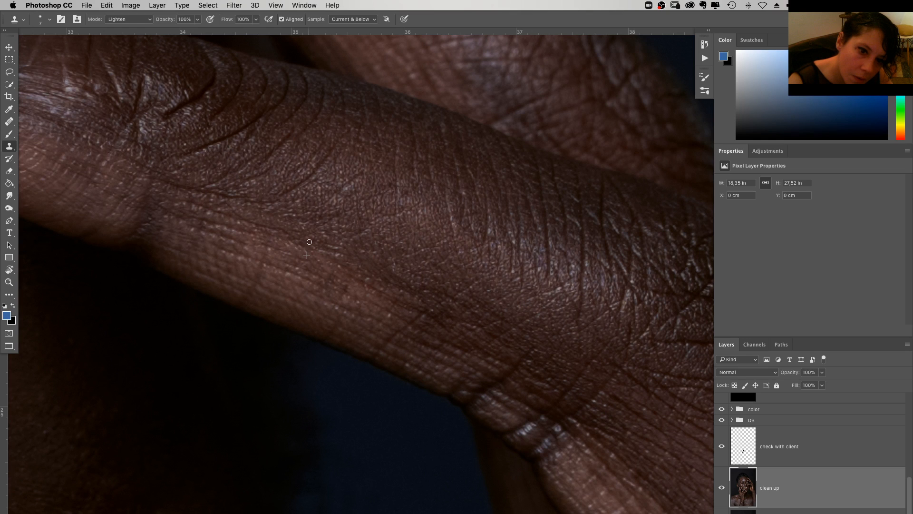
mouse_move(309, 242)
mouse_down()
mouse_move(313, 281)
mouse_move(361, 306)
mouse_up()
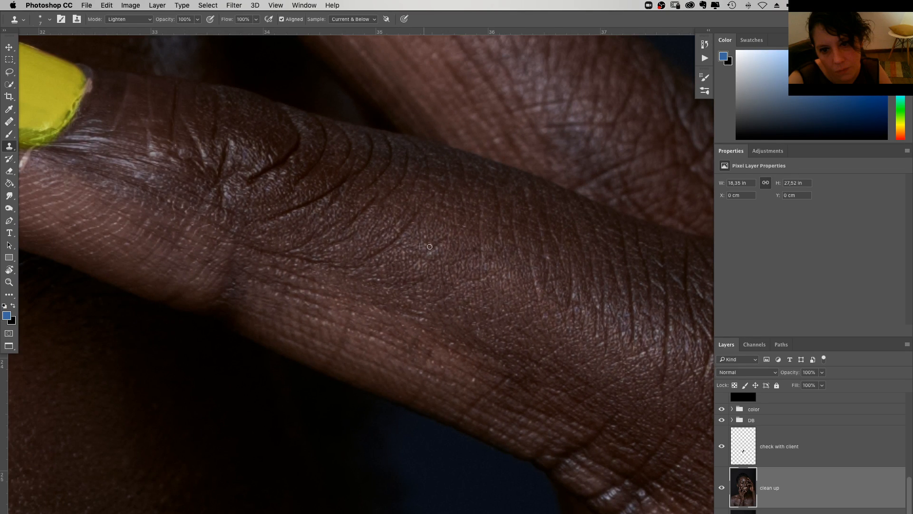
Set the Clone Stamp's blending mode to Darken and clone over the bright spots in the middle of the finger
click(128, 19)
click(125, 38)
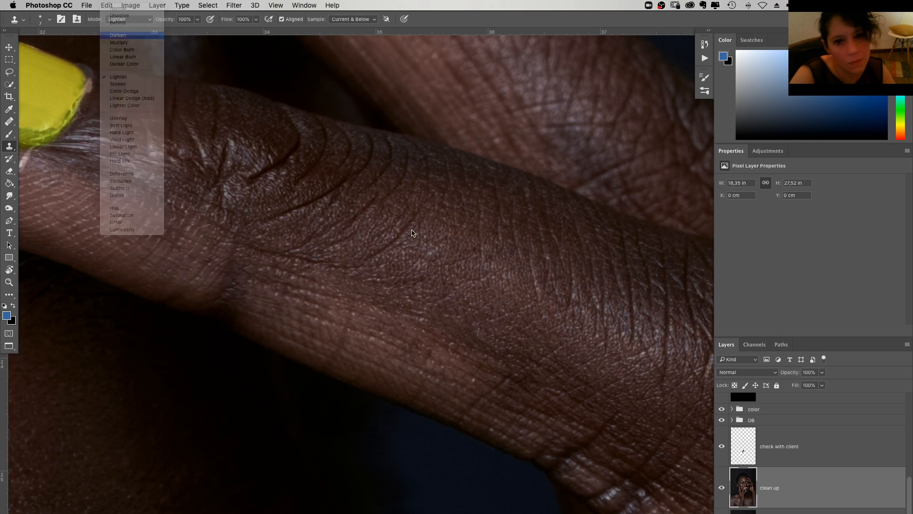
drag(438, 278, 431, 254)
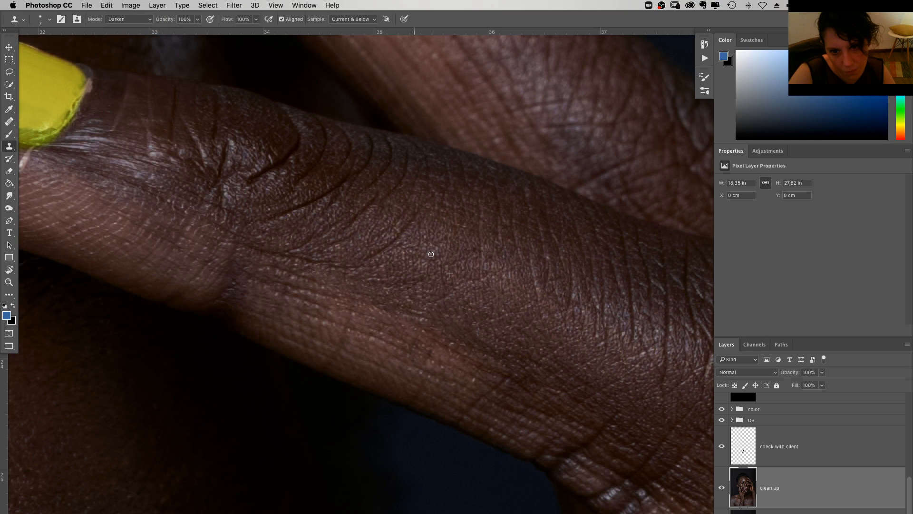
Switch the Clone Stamp's blending mode back to Lighten and clone over the dark lines in the middle of the finger
click(128, 19)
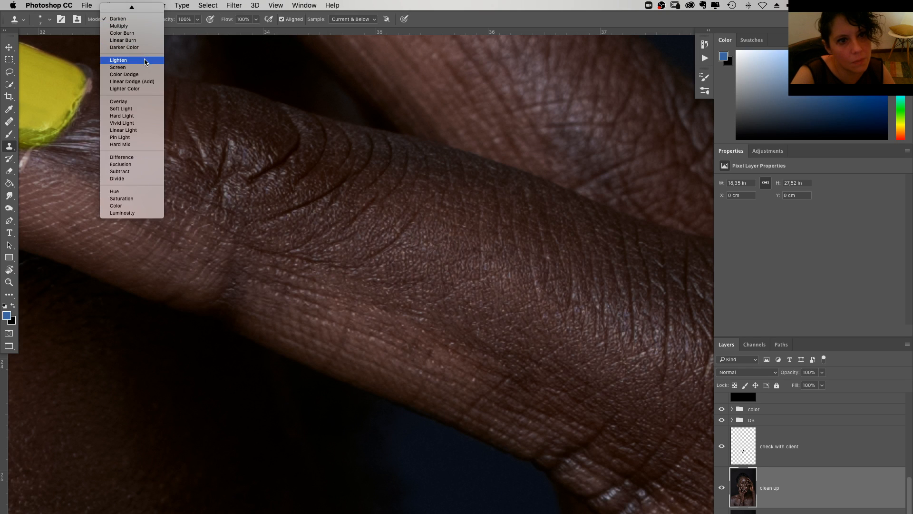
click(124, 72)
drag(470, 245, 478, 249)
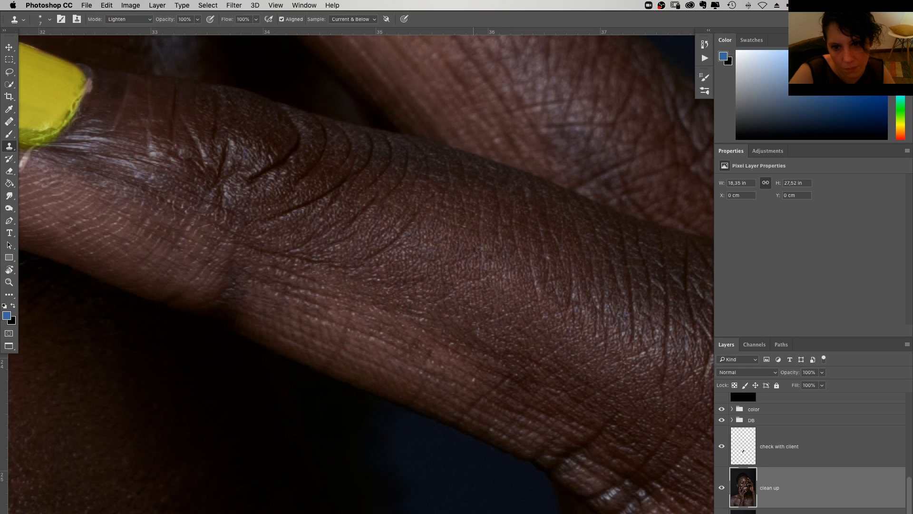
Expand the color group and hide the adjustment that tints the nail of the finger over the brow yellow
scroll(479, 249, left, 10)
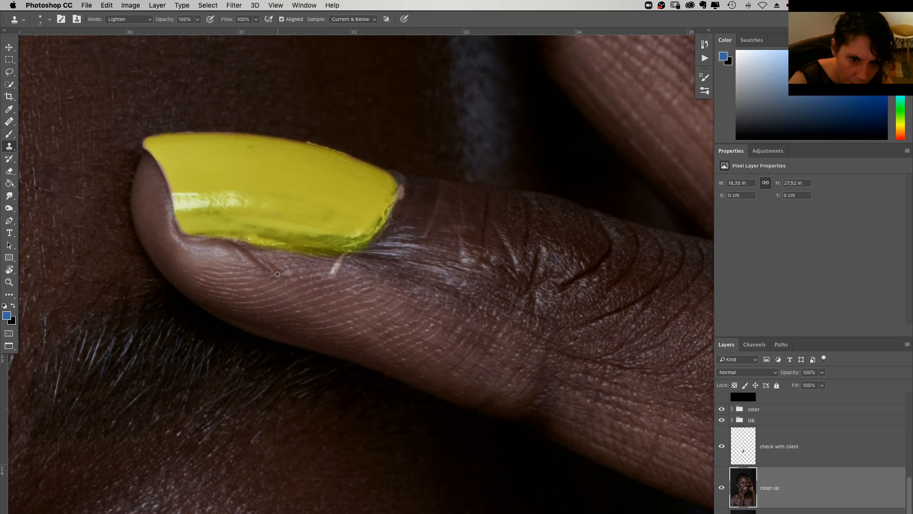
click(732, 409)
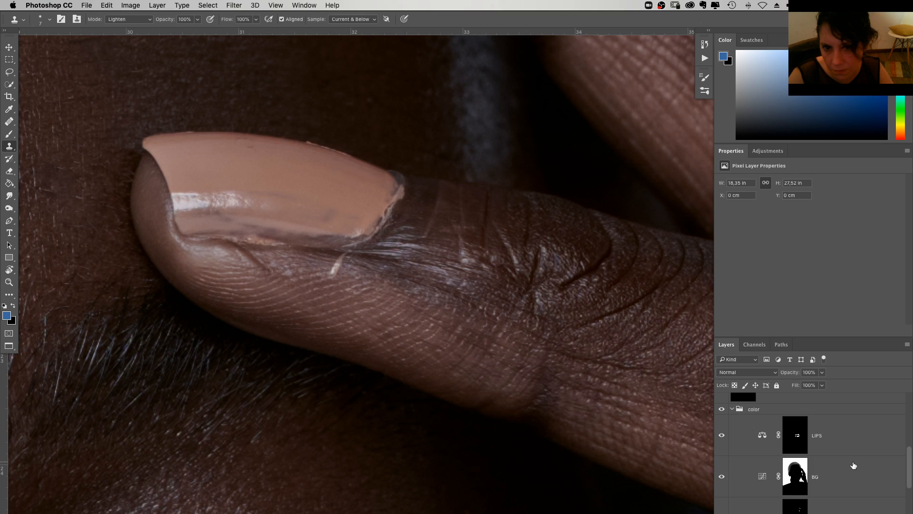
drag(909, 466, 909, 508)
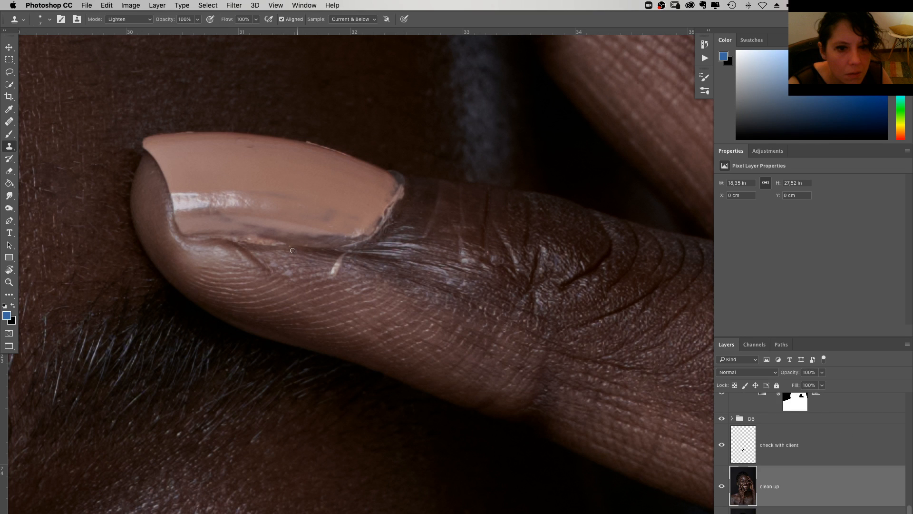
Set the Clone Stamp to Normal mode with a 15 px brush and clone over the dark marks on the nail's surface
key(super+plus)
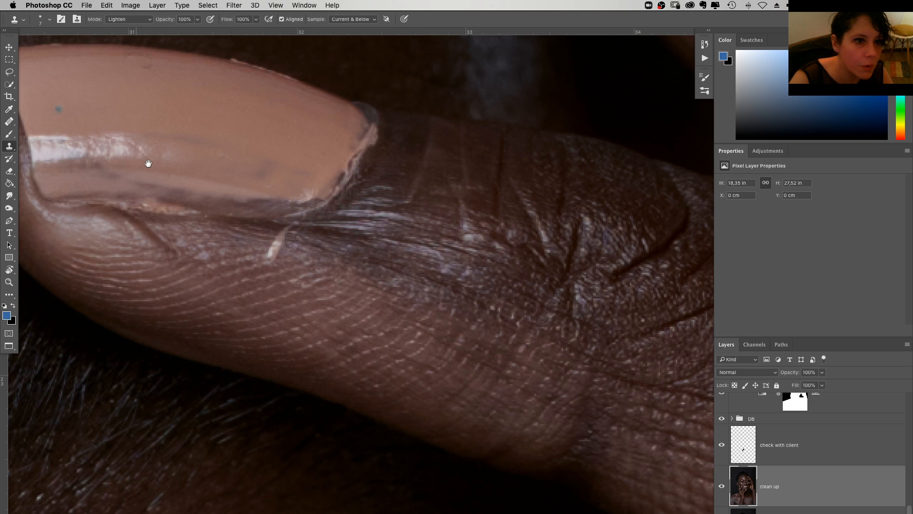
drag(148, 163, 210, 254)
click(139, 19)
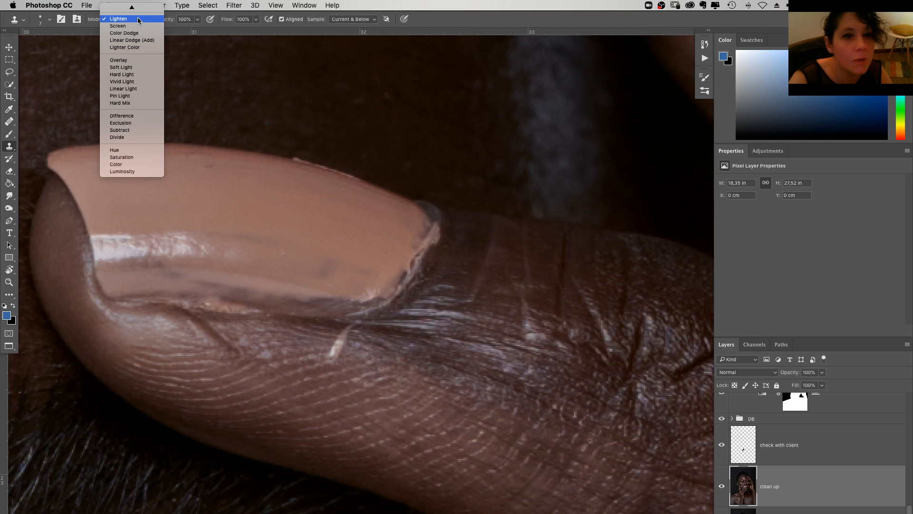
click(124, 8)
right_click(275, 210)
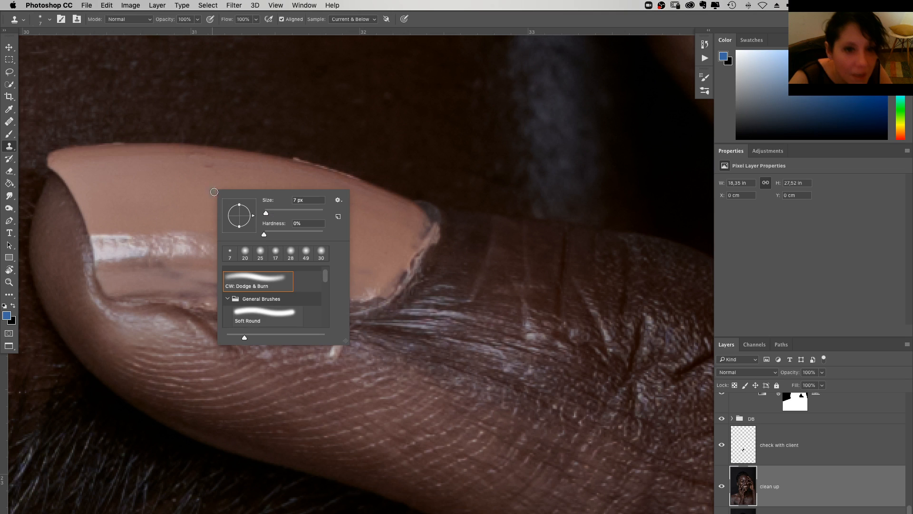
click(269, 213)
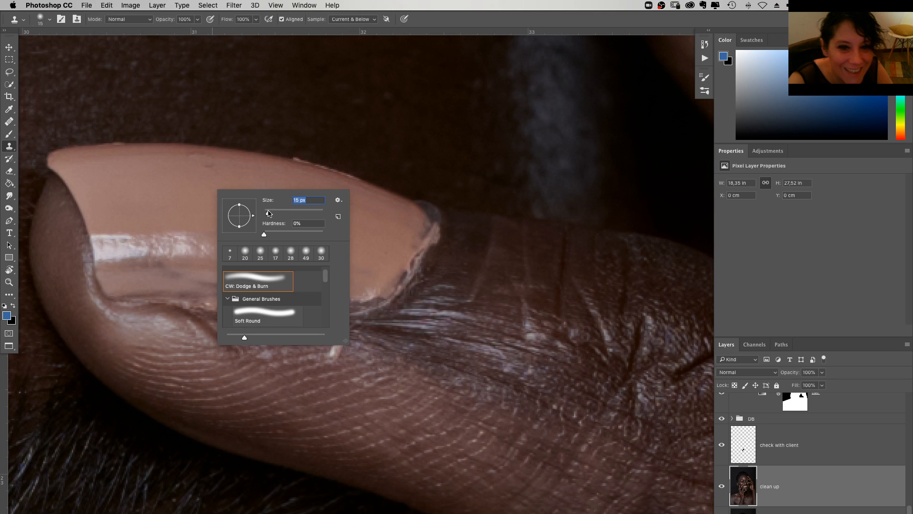
key(Return)
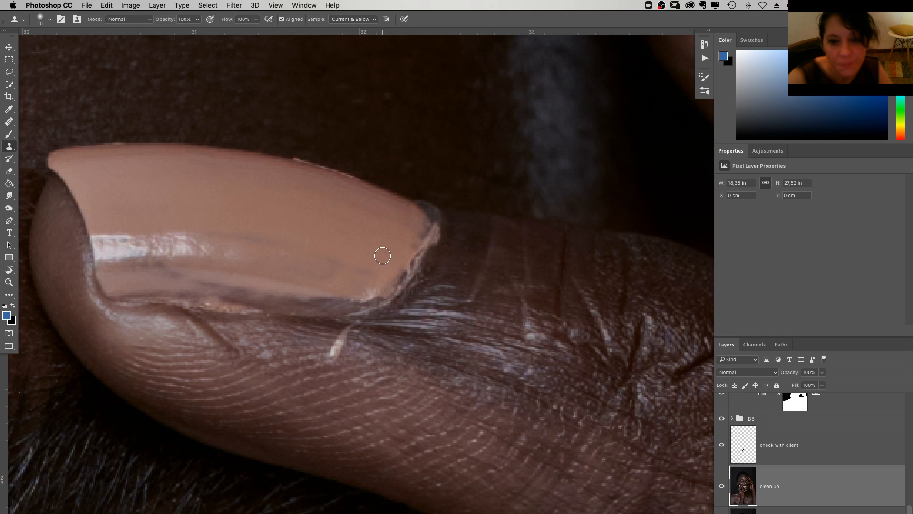
Reduce the Clone Stamp's brush size to 7 px and clone skin over the light cuticle at the upper corner of the nail base
scroll(383, 256, down, 3)
scroll(382, 256, right, 3)
right_click(443, 246)
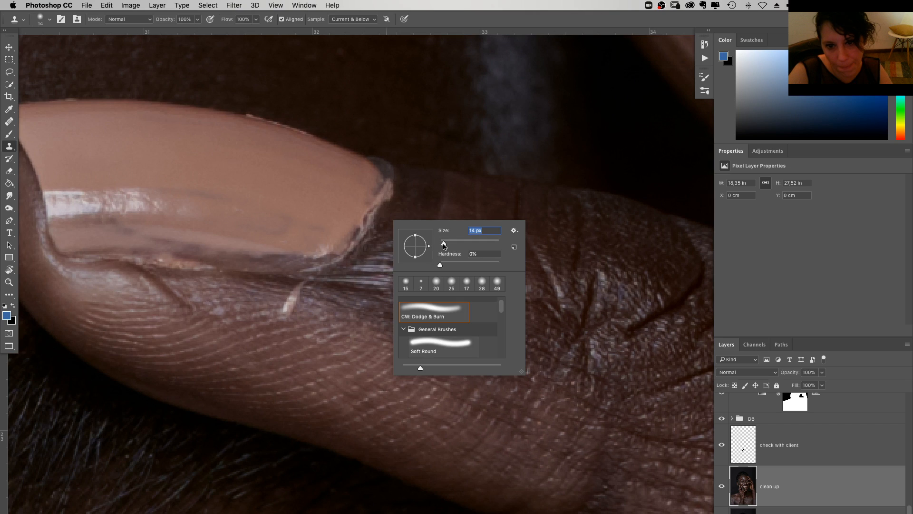
drag(444, 246, 442, 246)
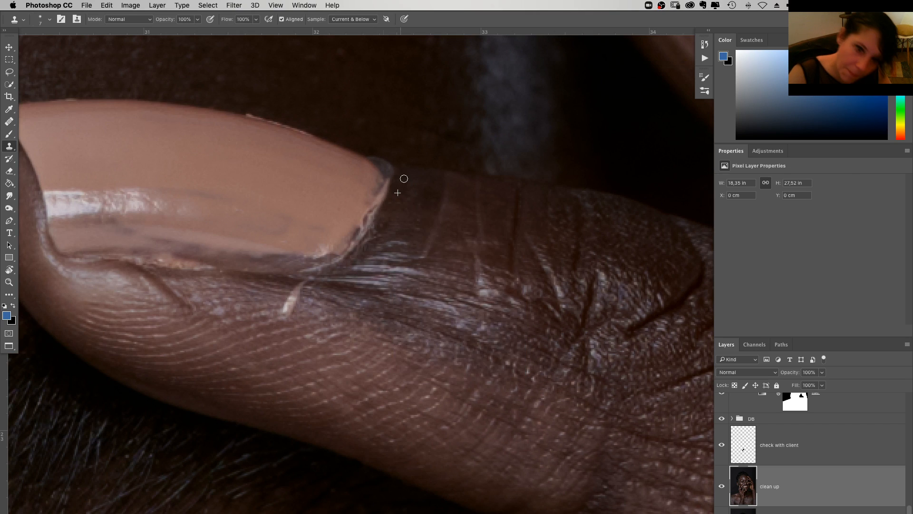
mouse_move(392, 160)
mouse_down()
mouse_move(393, 187)
mouse_move(377, 215)
mouse_up()
Set the brush size to 17 px, sample the dark skin beside the nail and clone it over the greyish bump at the nail's upper corner
right_click(409, 177)
drag(459, 202, 462, 202)
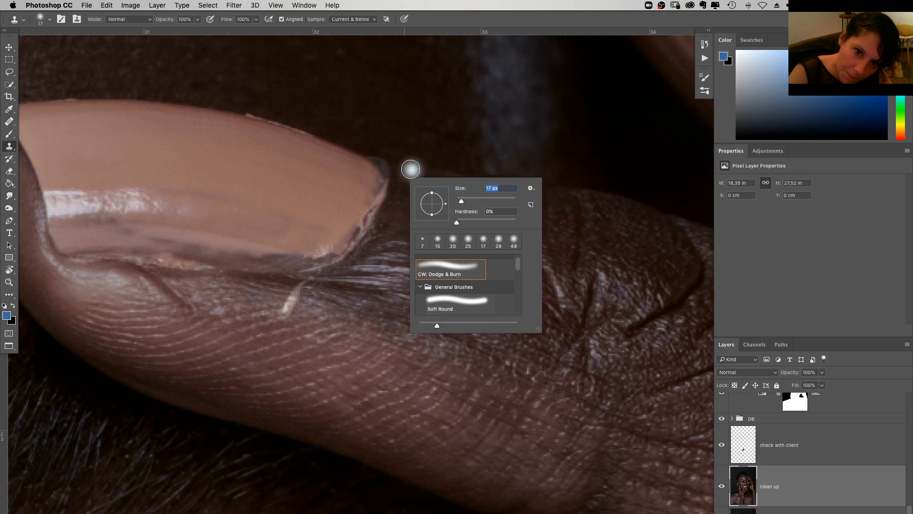
alt+click(413, 169)
click(391, 166)
mouse_move(391, 167)
mouse_down()
mouse_move(372, 150)
mouse_move(385, 164)
mouse_up()
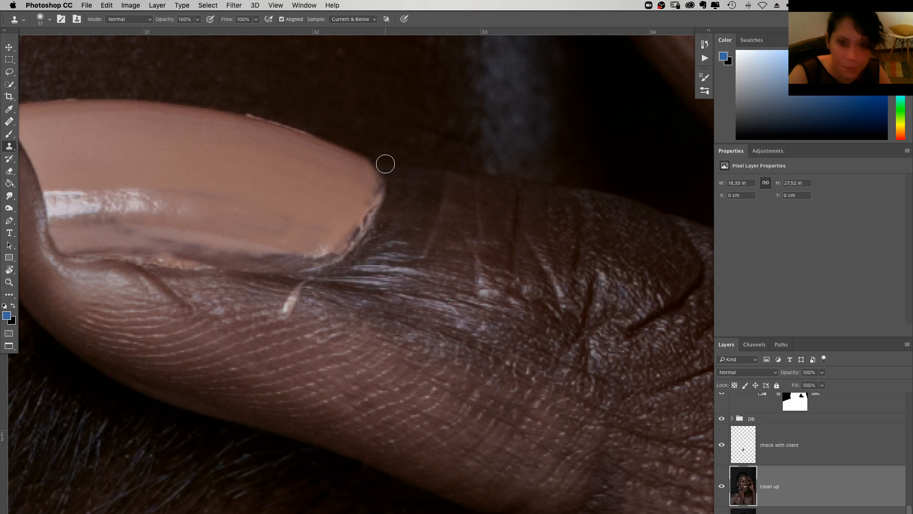
click(385, 164)
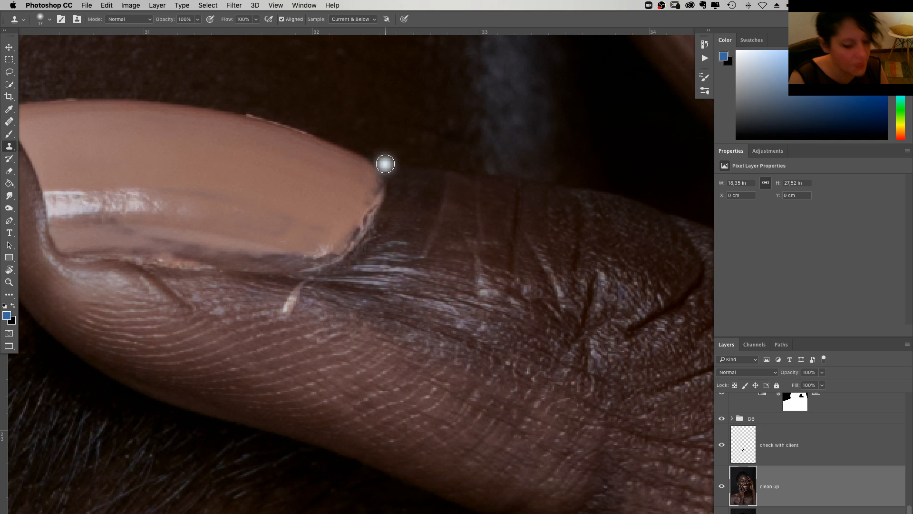
Clone finger skin over the light hangnail below the nail, reducing the brush size to 12 px for the remainder
drag(363, 313, 381, 267)
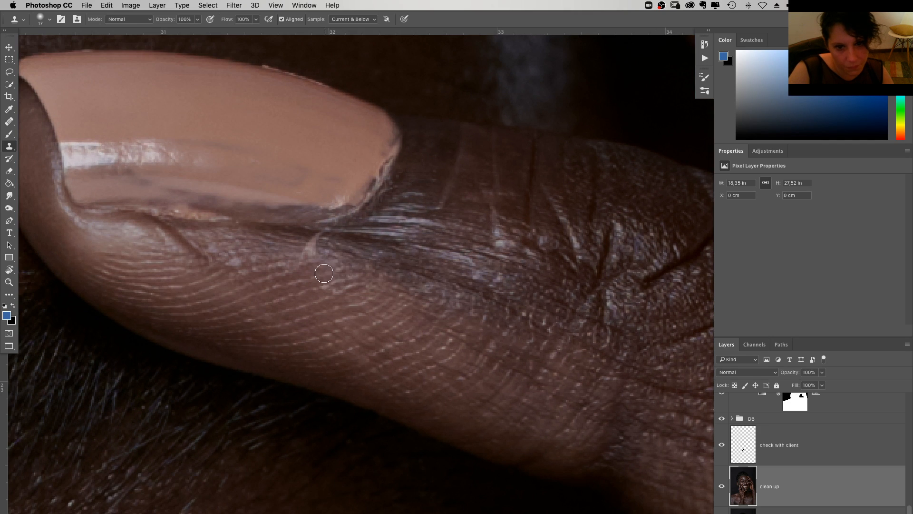
right_click(375, 298)
drag(375, 299, 374, 298)
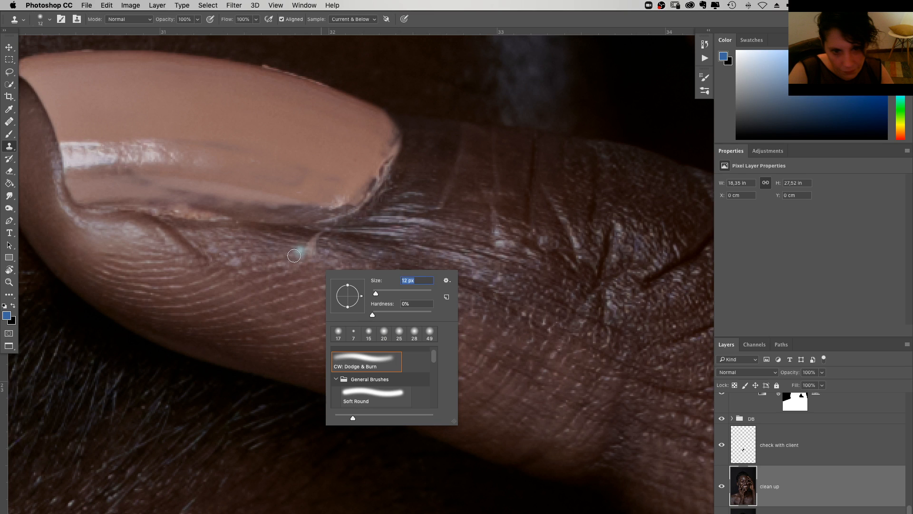
key(Return)
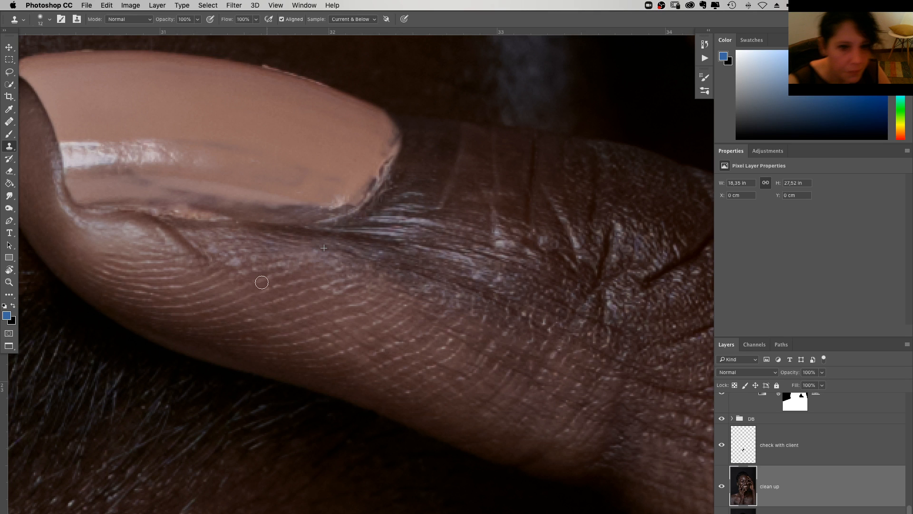
Set the brush hardness to 47% and its size to 14 px and clone the dark background over the flakes on the nail's upper edge
scroll(305, 271, up, 3)
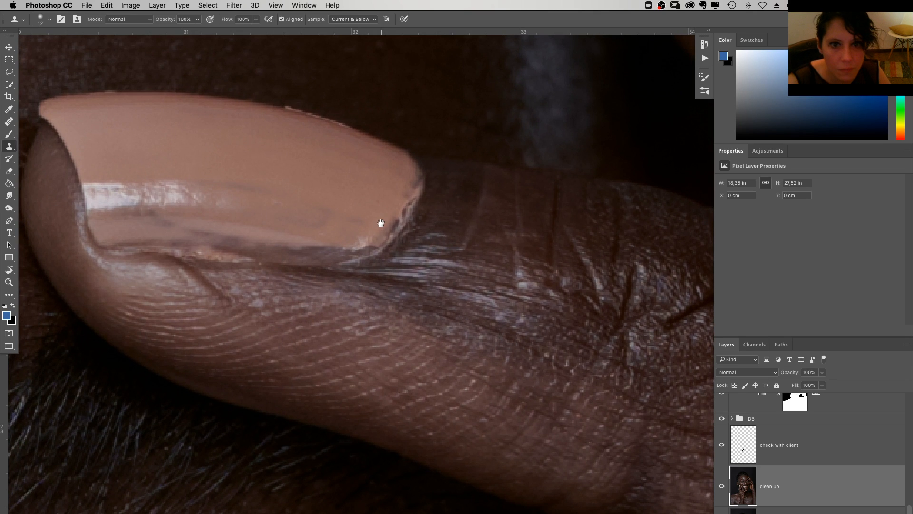
drag(381, 223, 337, 337)
right_click(341, 254)
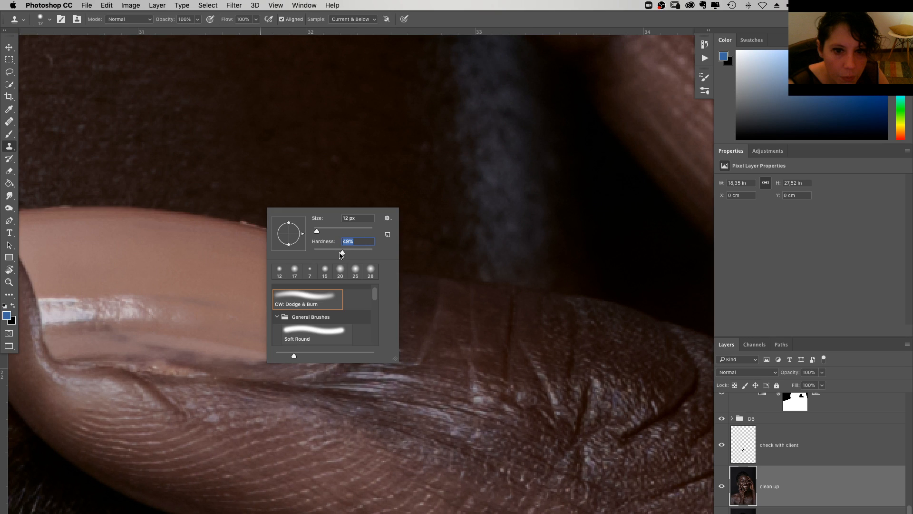
key(Return)
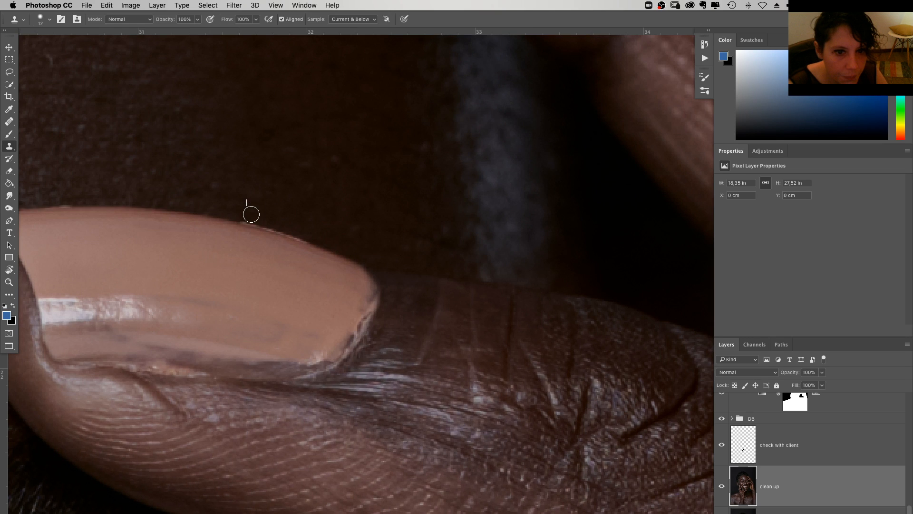
right_click(268, 217)
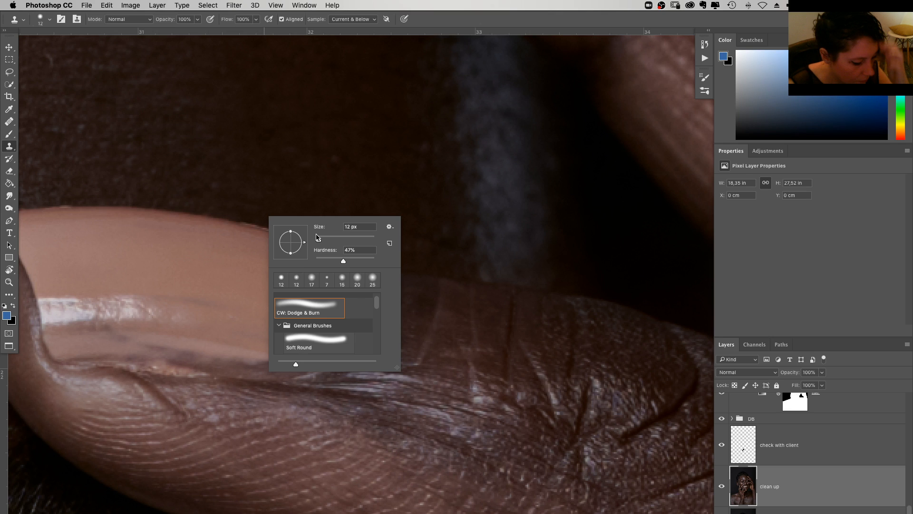
drag(317, 237, 319, 238)
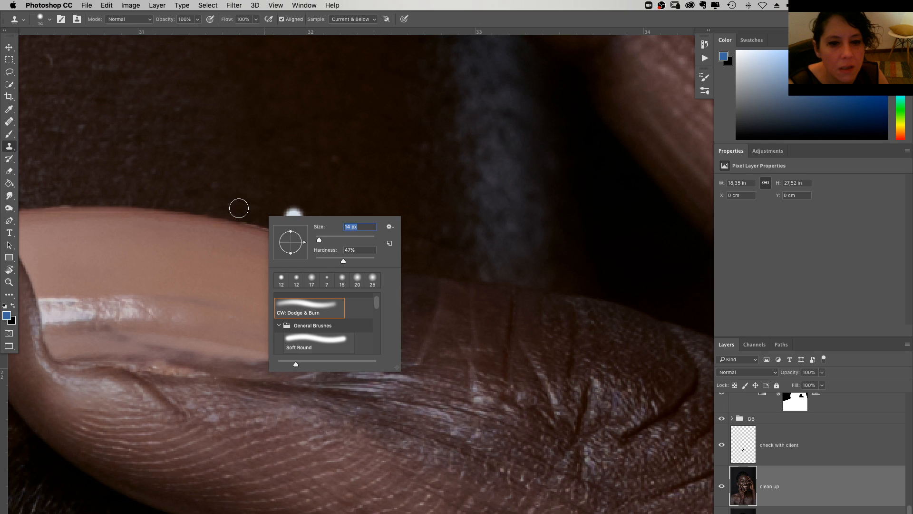
click(239, 208)
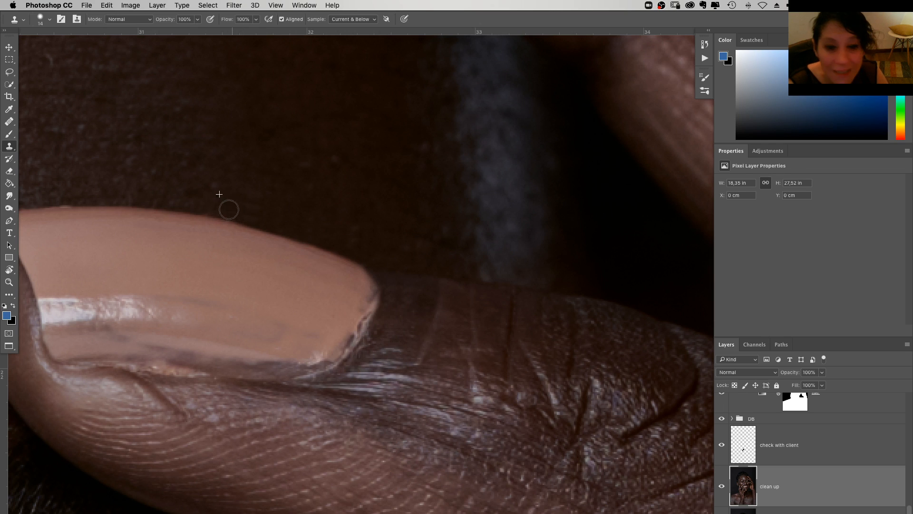
Clone the dark background over the small bump on the nail's upper edge near its tip
scroll(291, 231, down, 5)
scroll(291, 231, left, 5)
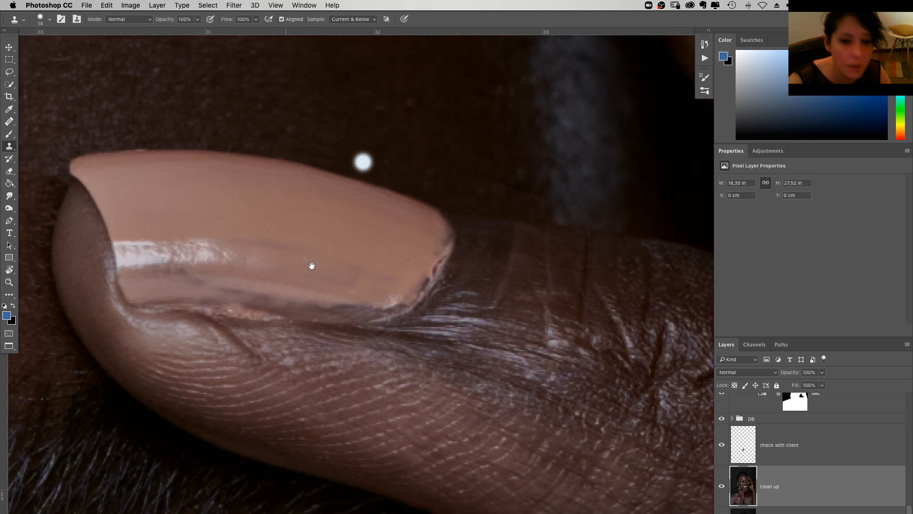
scroll(312, 266, up, 2)
scroll(311, 266, left, 10)
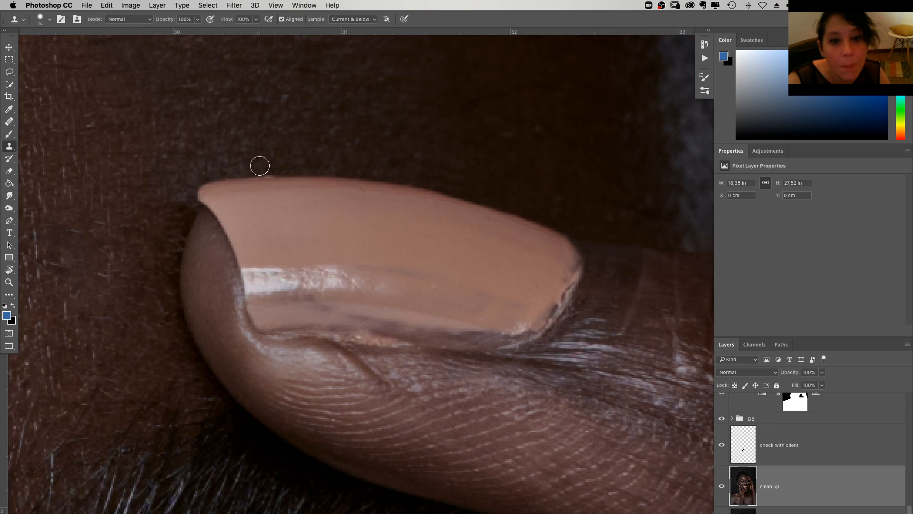
scroll(323, 238, right, 8)
scroll(323, 237, up, 2)
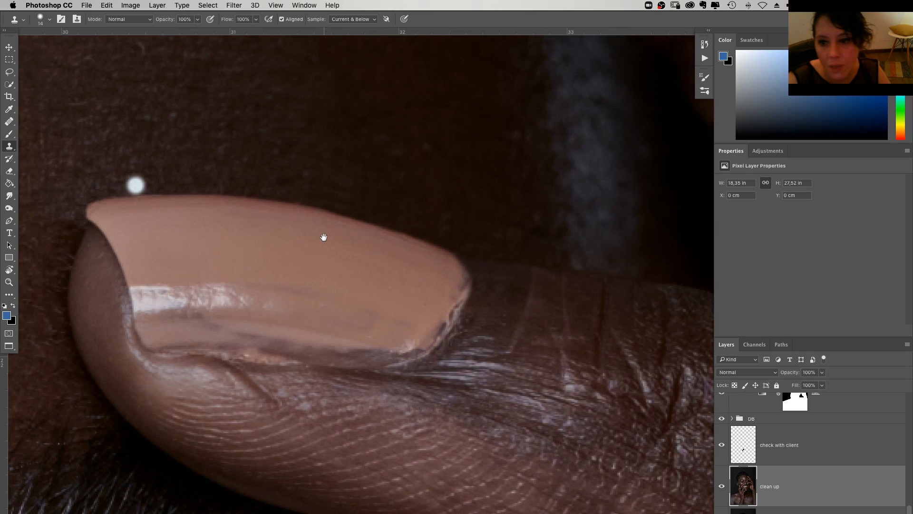
Examine the cleaned nail outline up close and in the wider view of the hand and forehead
scroll(323, 237, right, 4)
scroll(323, 238, up, 1)
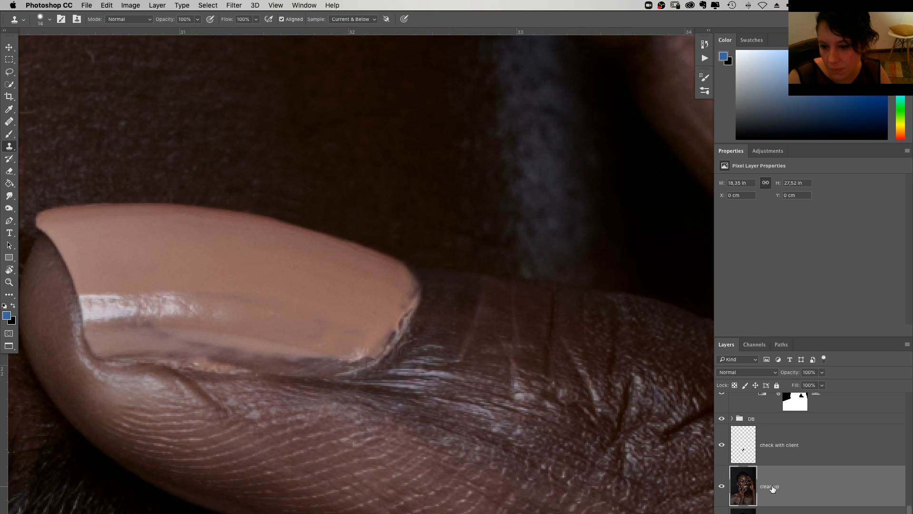
scroll(352, 275, up, 1)
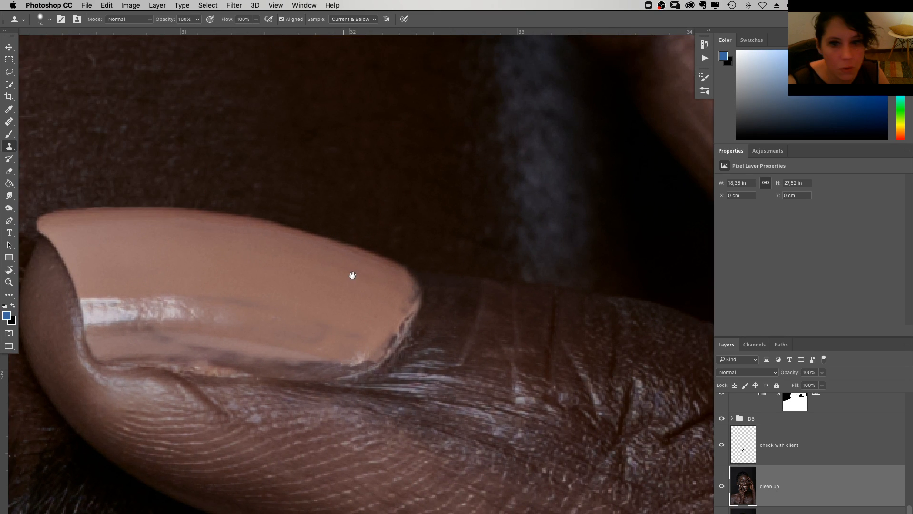
scroll(352, 275, down, 5)
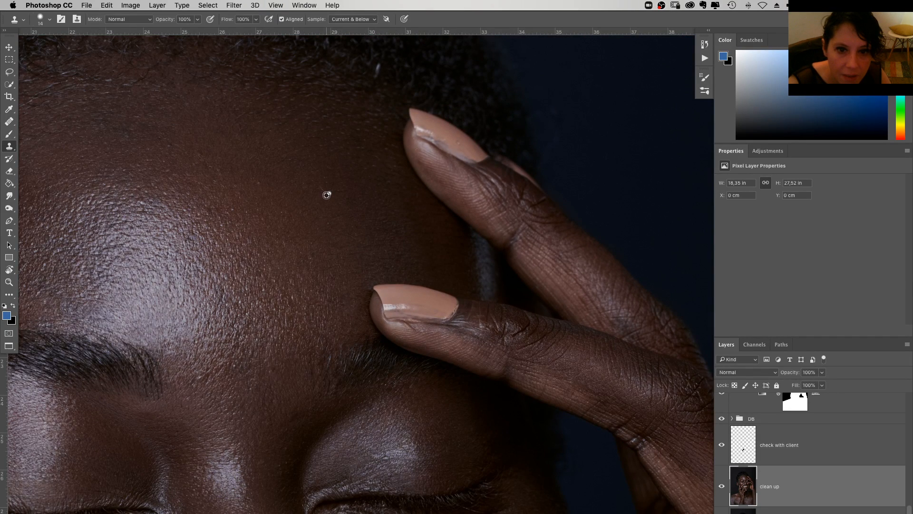
scroll(369, 250, right, 1)
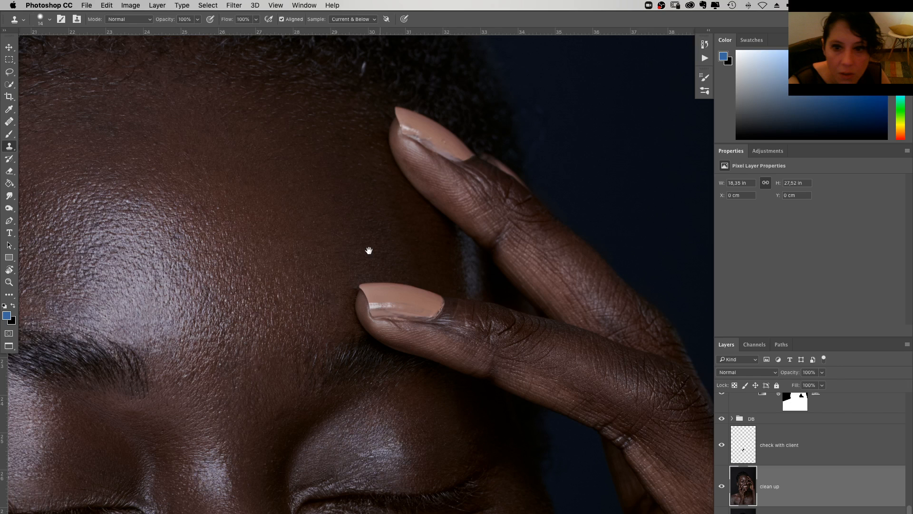
scroll(369, 251, up, 5)
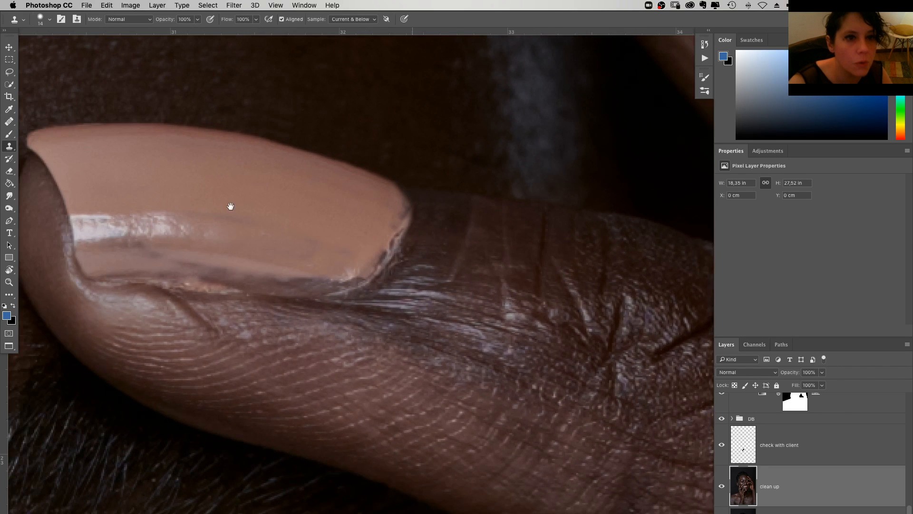
scroll(230, 205, left, 1)
Set the Clone Stamp's hardness to 27% and brush size to 17 px and clone over the ragged cuticle edge at the nail base
click(129, 19)
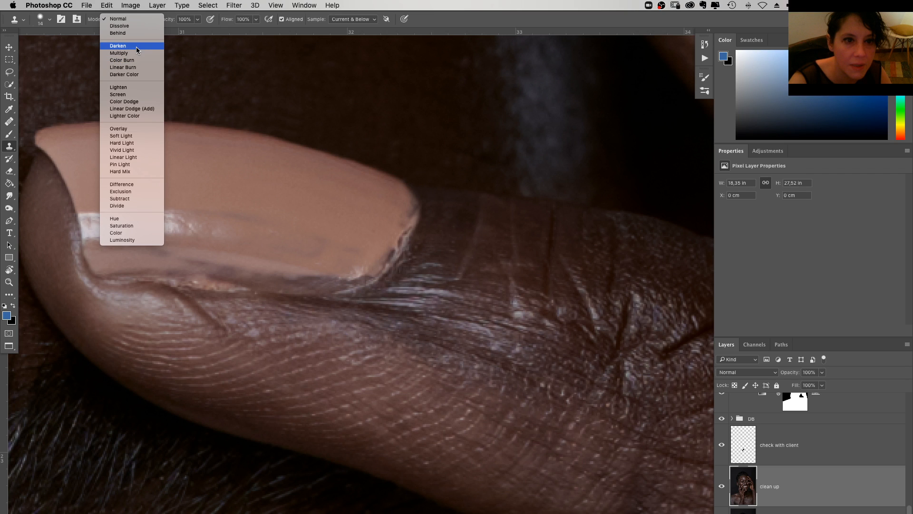
right_click(421, 327)
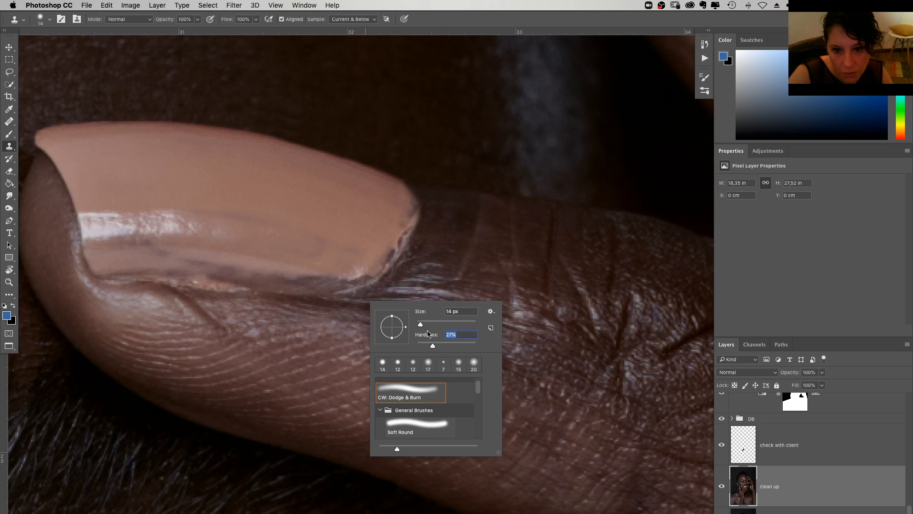
drag(420, 324, 418, 325)
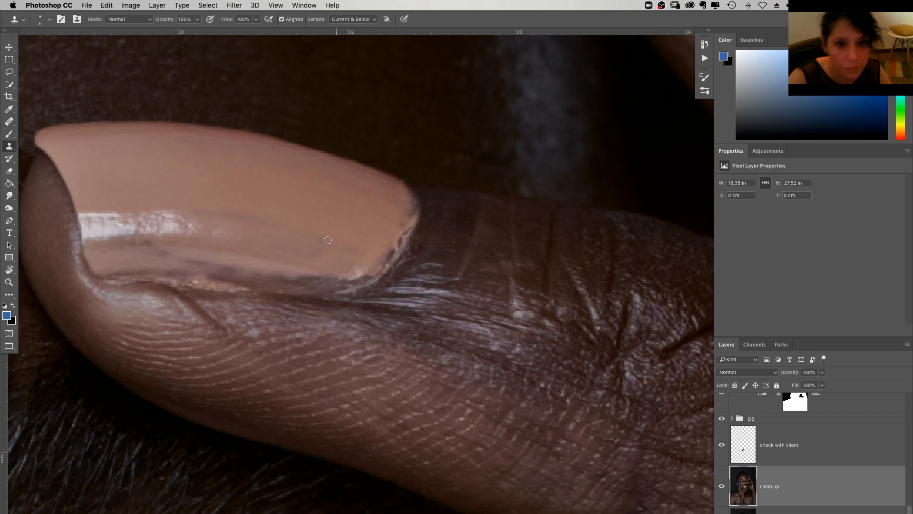
right_click(334, 267)
drag(414, 291, 417, 291)
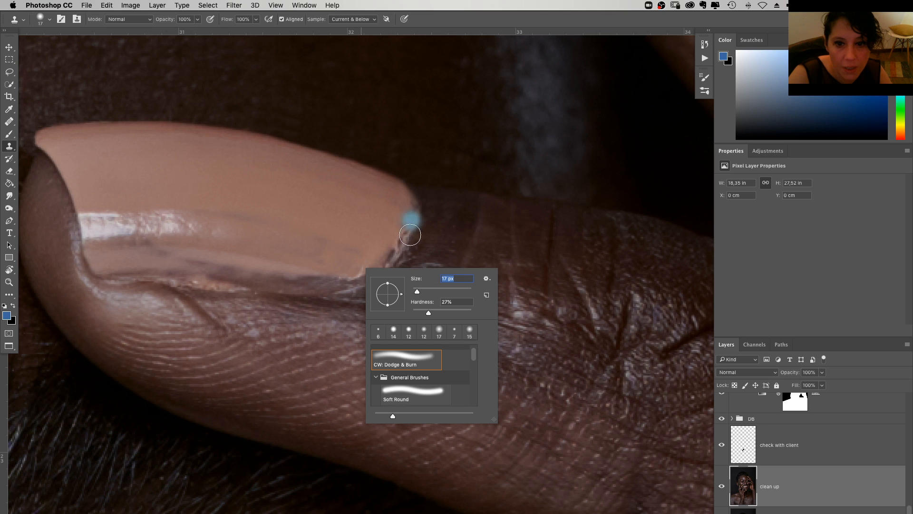
key(Return)
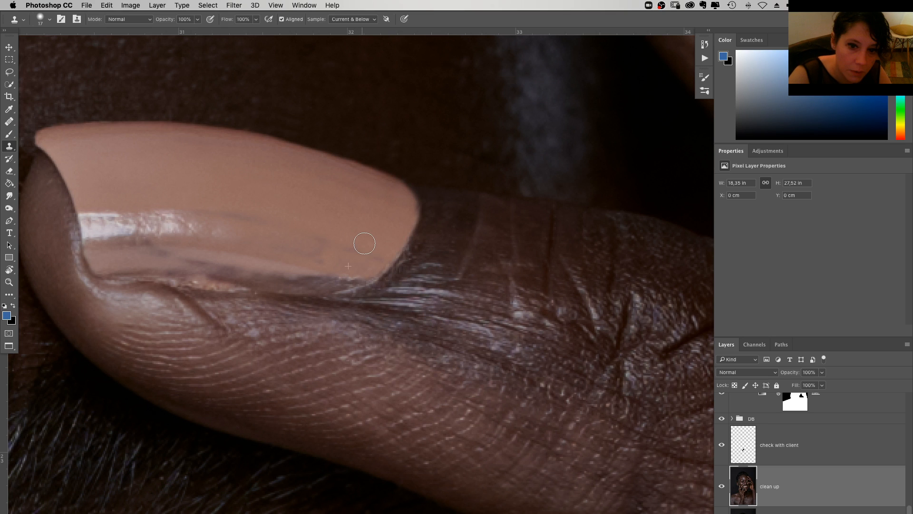
scroll(364, 243, right, 2)
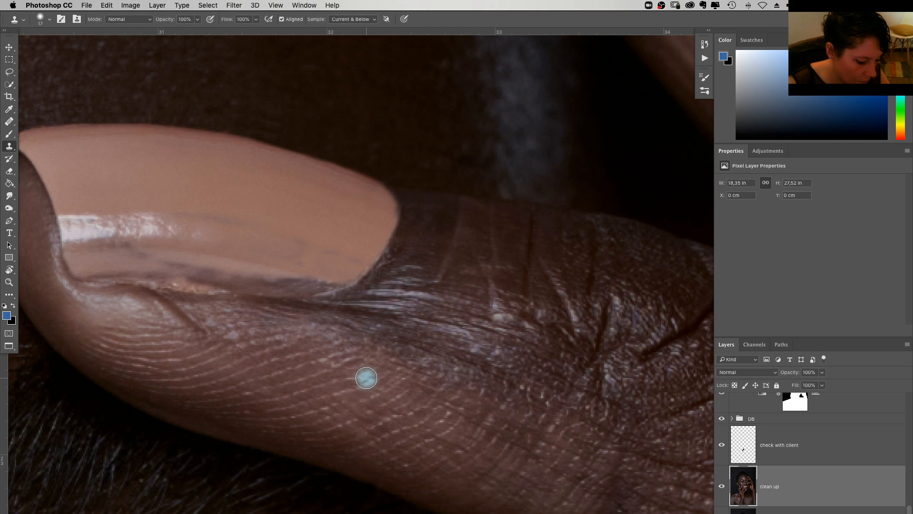
click(372, 374)
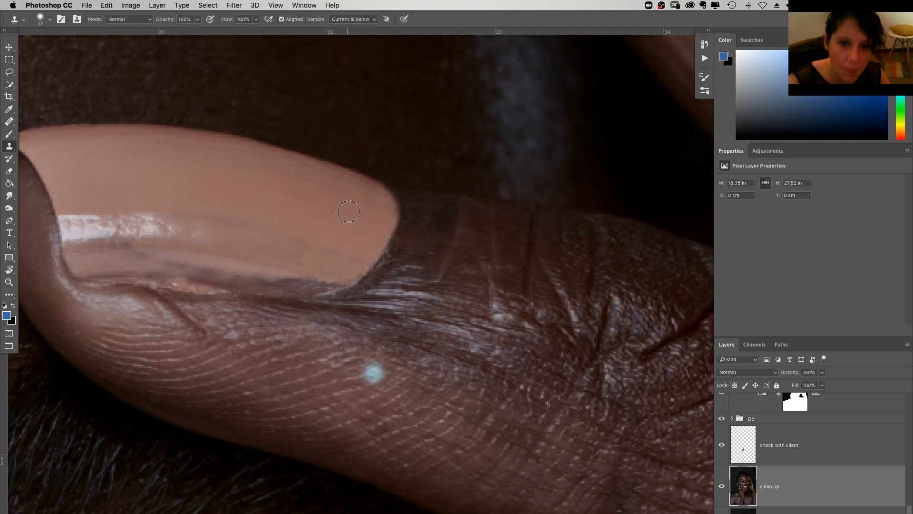
scroll(447, 286, left, 3)
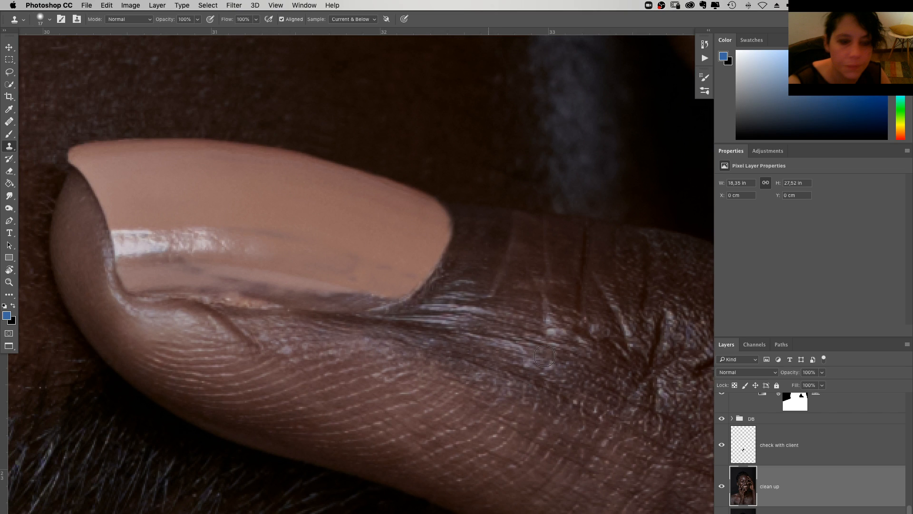
Add a new empty layer above the clean up layer and hide the check with client layer and the DB group
key(alt+shift+super+n)
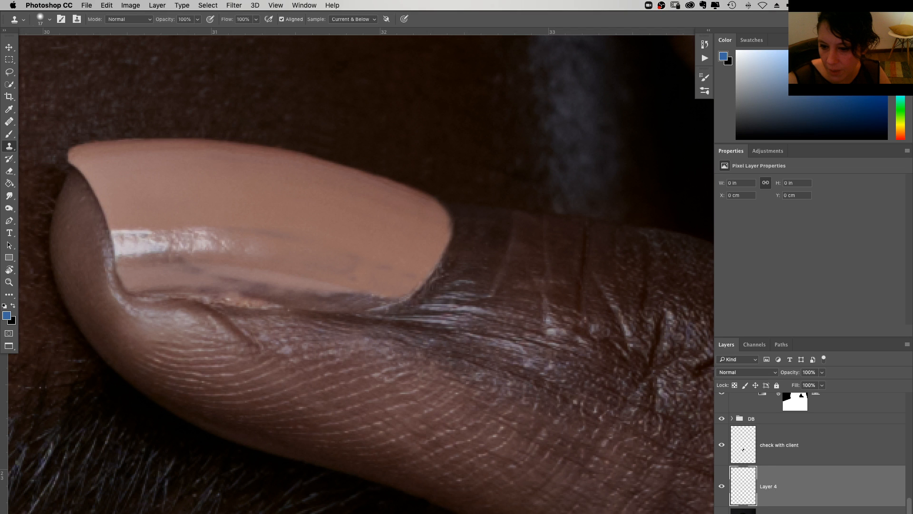
drag(721, 418, 722, 444)
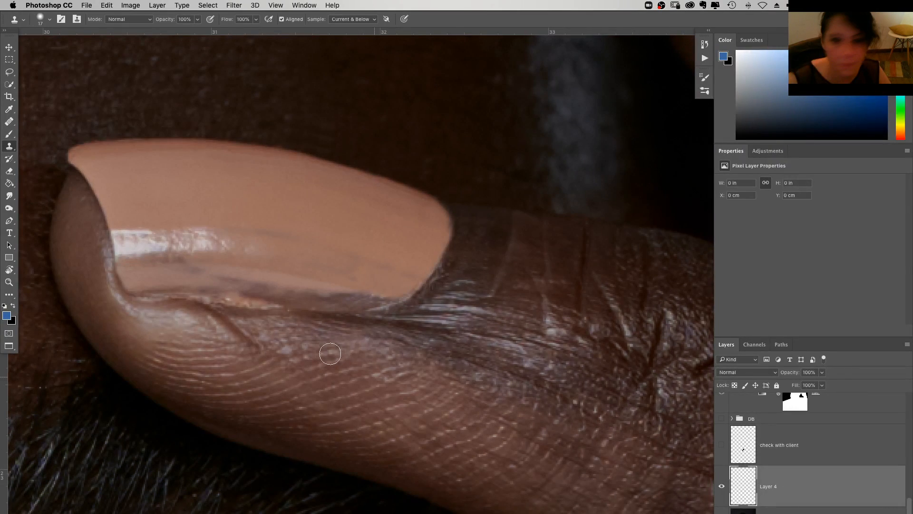
Smudge the grey streaks along the nail's lower side on the new empty layer with a 14 px Smudge brush
key(r)
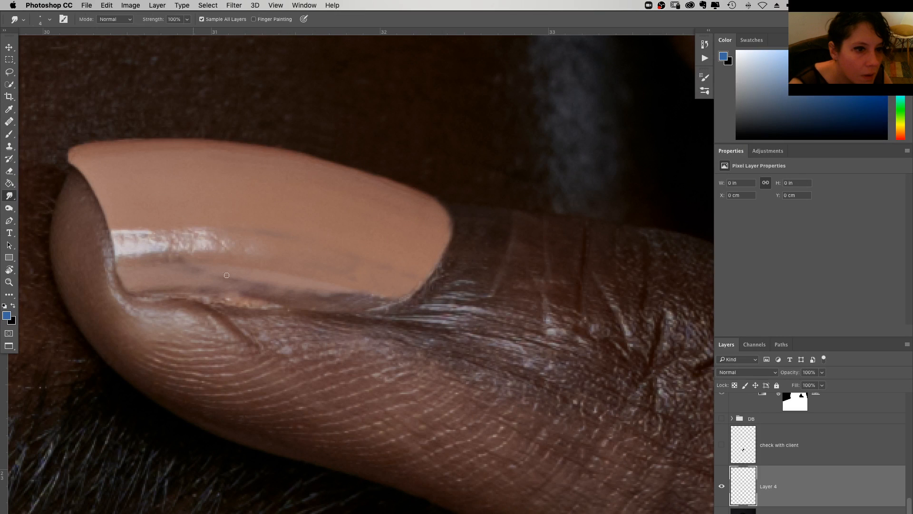
right_click(272, 304)
key(shift+Up)
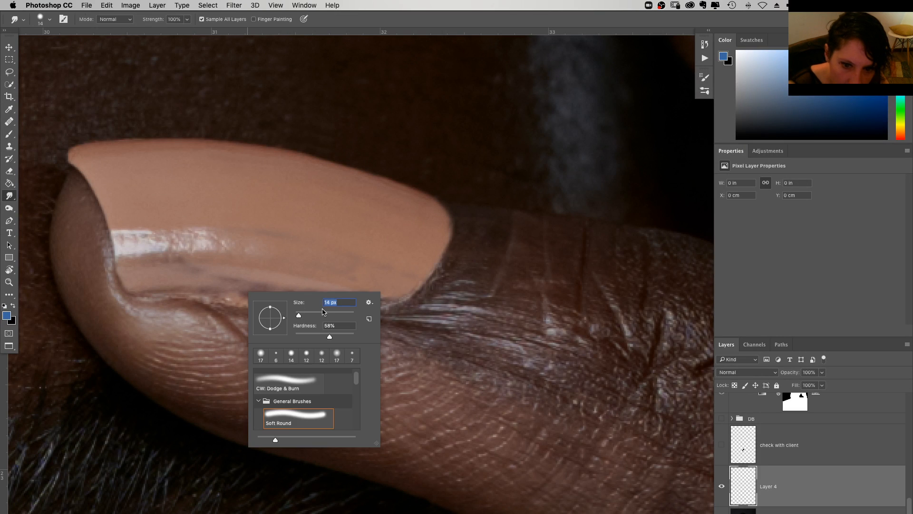
click(804, 497)
scroll(803, 475, down, 2)
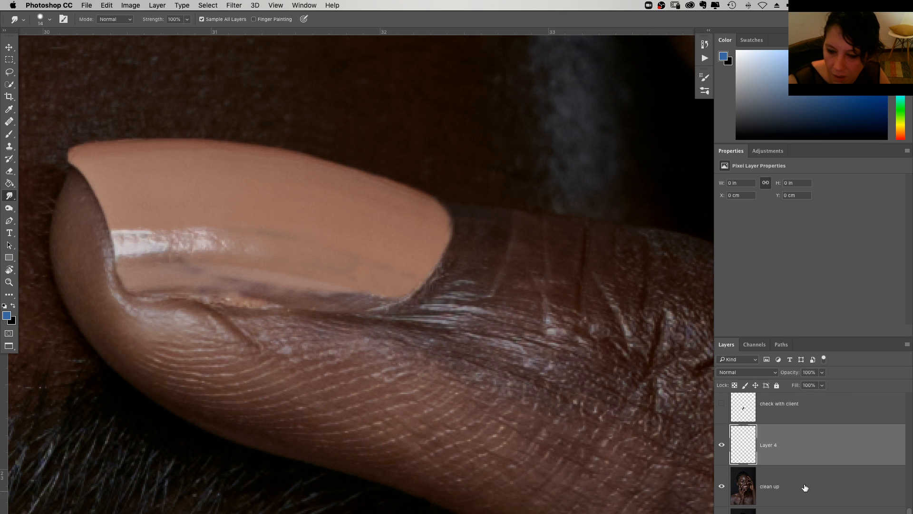
click(805, 487)
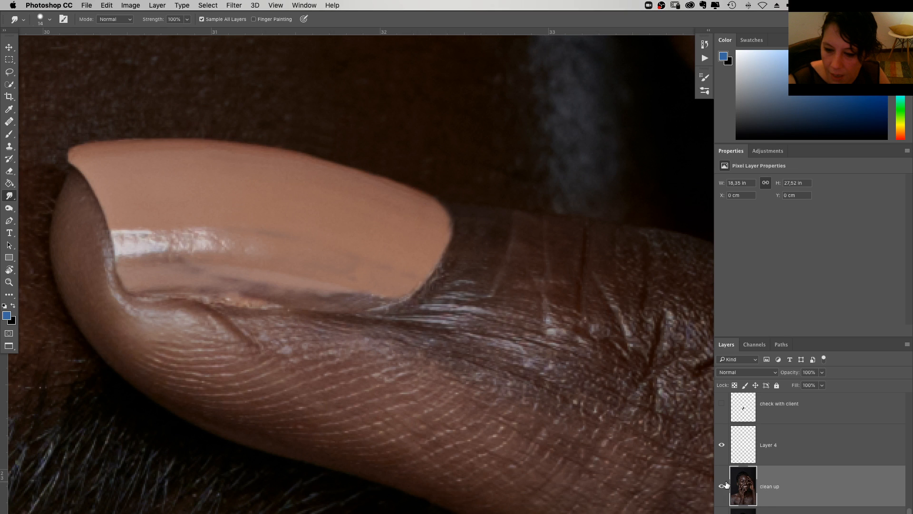
click(786, 452)
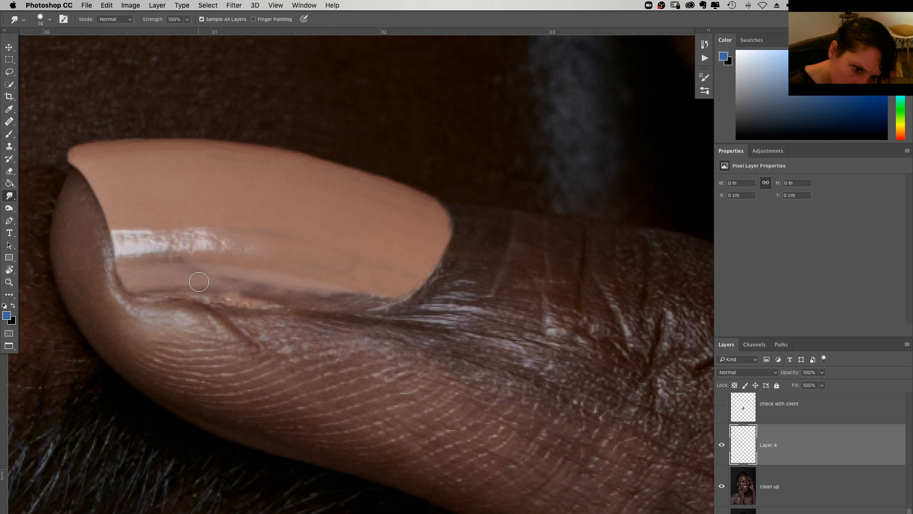
drag(199, 282, 290, 294)
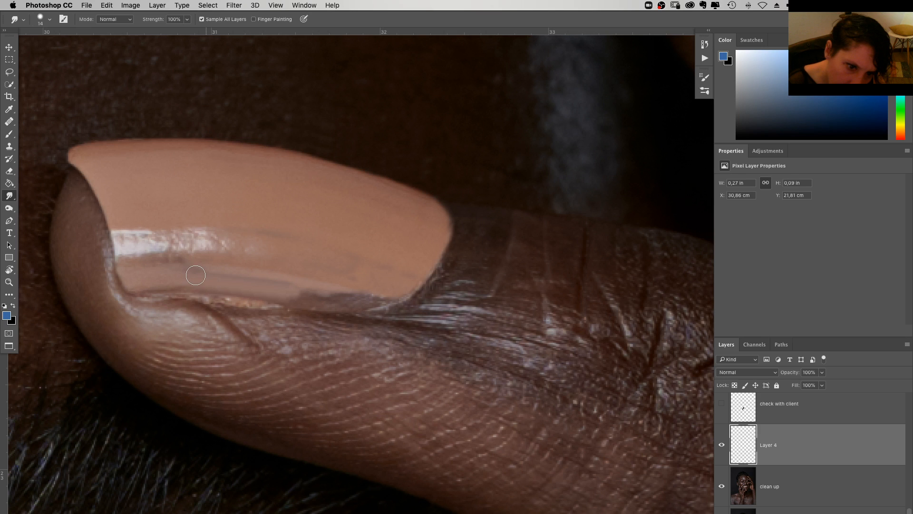
drag(196, 274, 290, 286)
Reduce the Smudge brush to 9 px, smooth the nail's lower side towards the cuticle and smear the white highlight along the nail
right_click(330, 321)
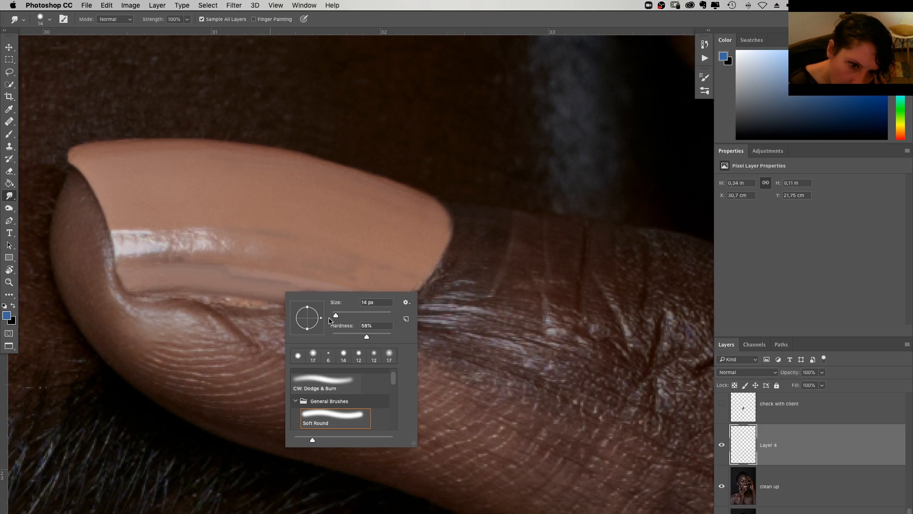
drag(336, 314, 333, 315)
key(Return)
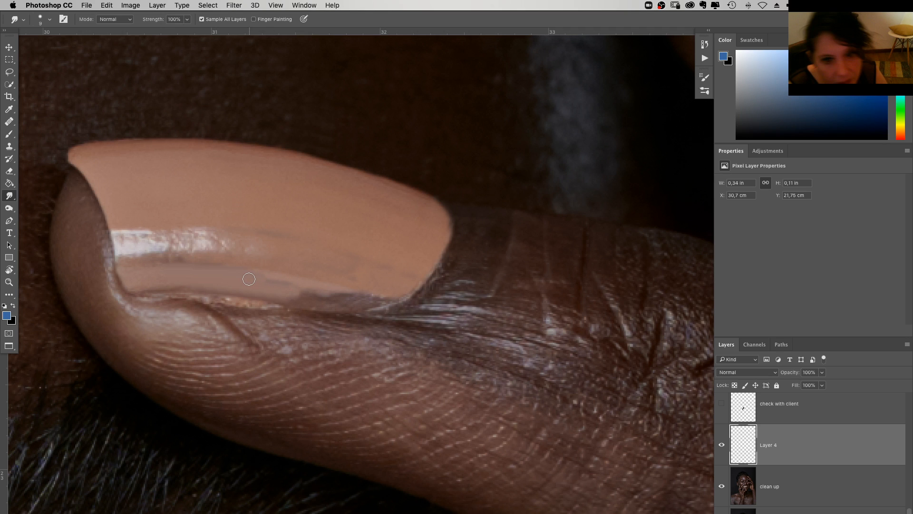
mouse_move(364, 297)
mouse_down()
mouse_move(280, 284)
mouse_move(342, 303)
mouse_move(379, 276)
mouse_move(338, 267)
mouse_move(331, 256)
mouse_move(250, 258)
mouse_up()
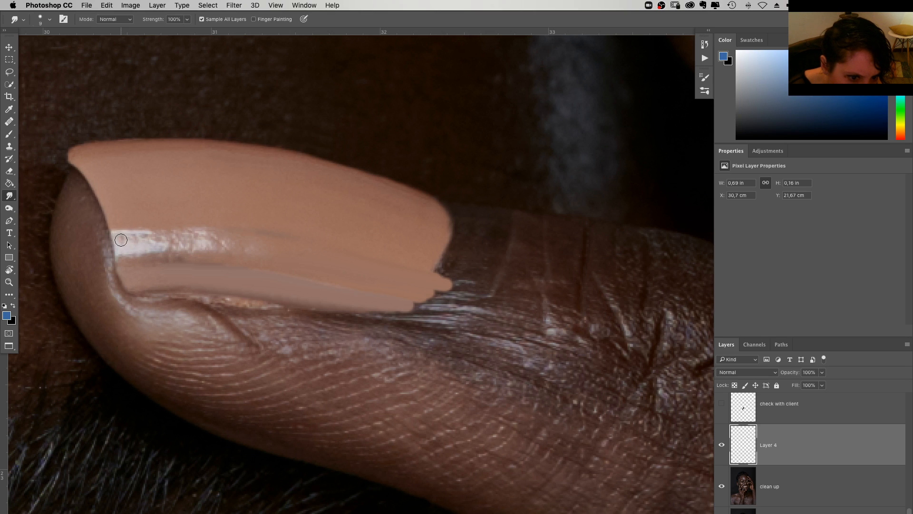
drag(123, 240, 52, 234)
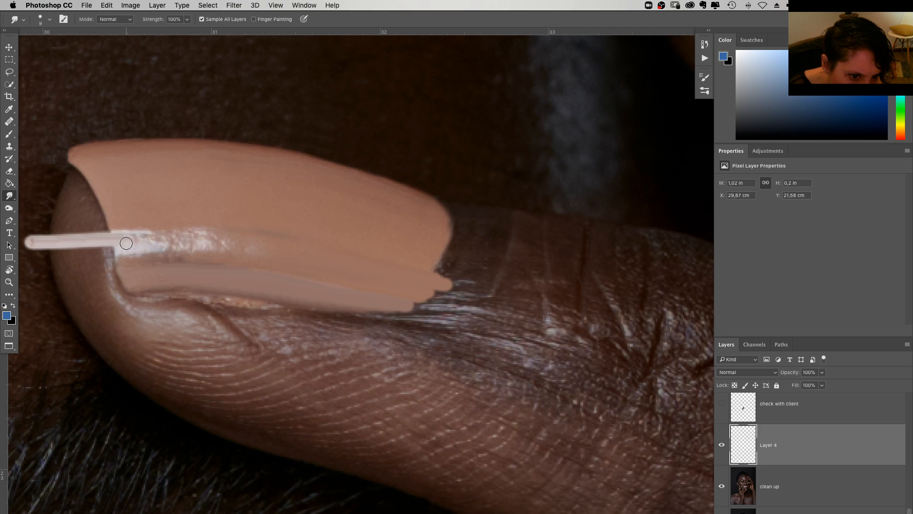
drag(126, 243, 211, 245)
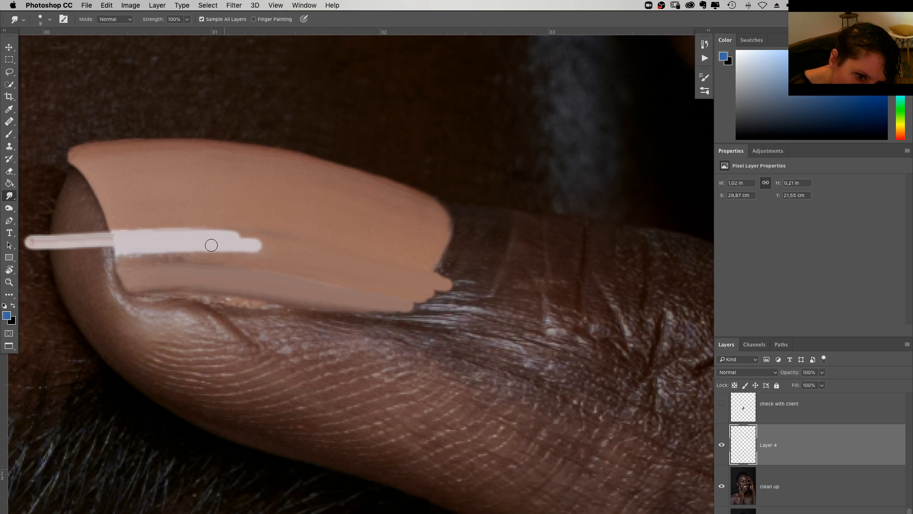
Fade the inner end of the smudged white highlight with the Eraser at 17 px and 20% opacity
key(e)
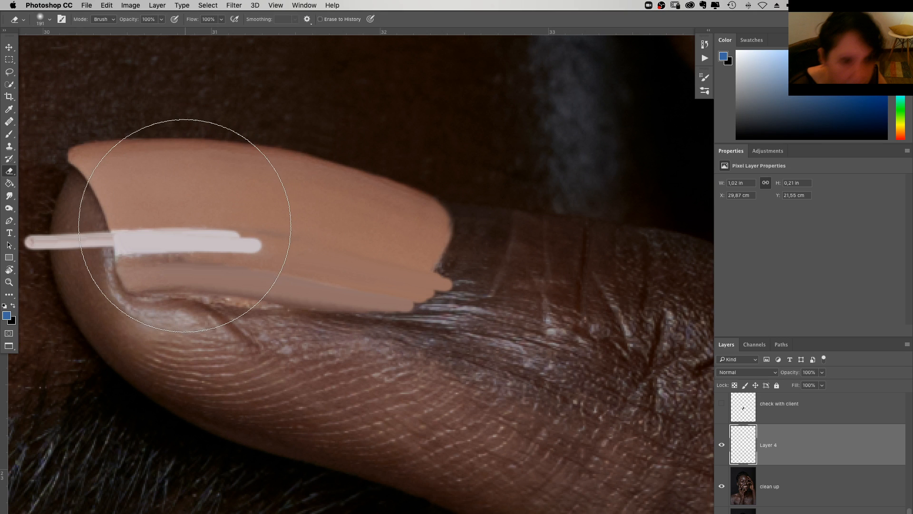
right_click(185, 225)
text(57)
key(Return)
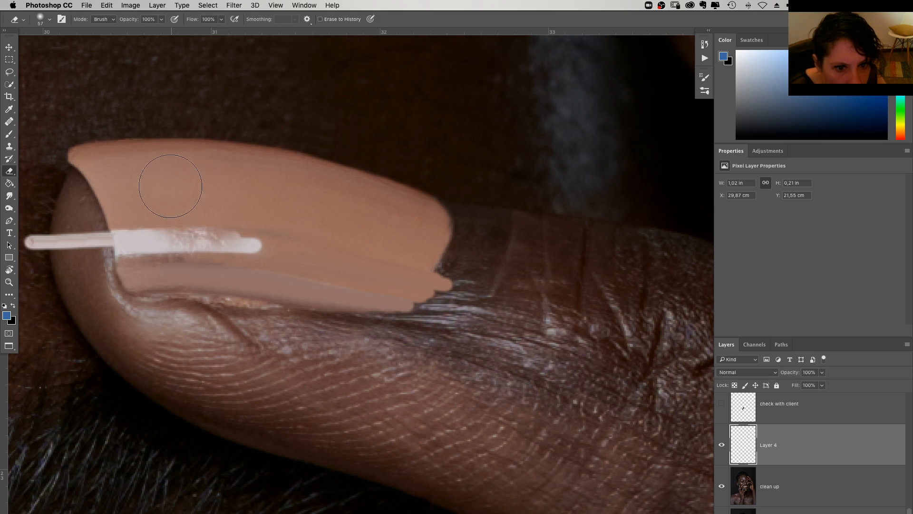
key(2)
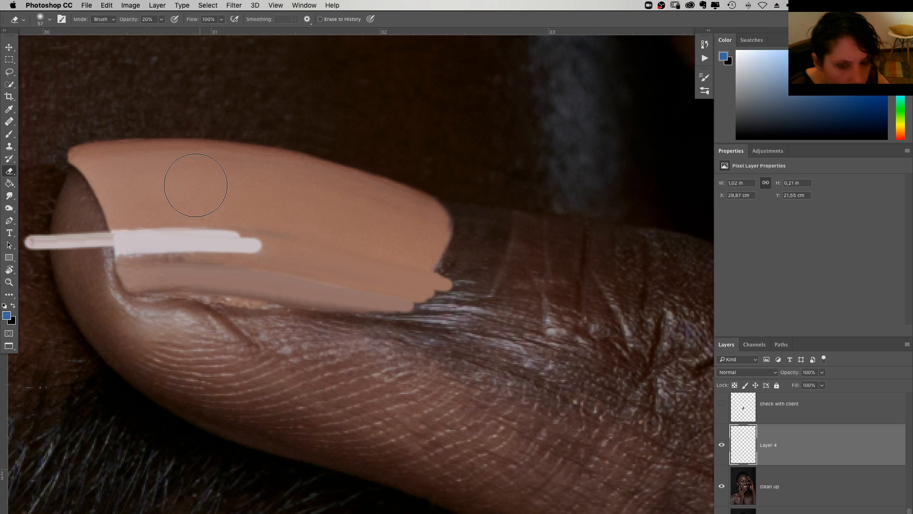
right_click(288, 215)
text(17)
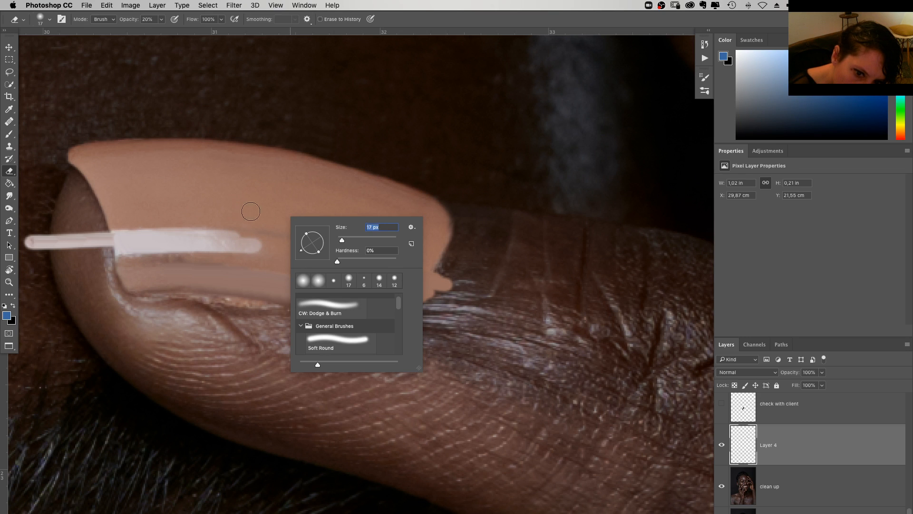
key(Return)
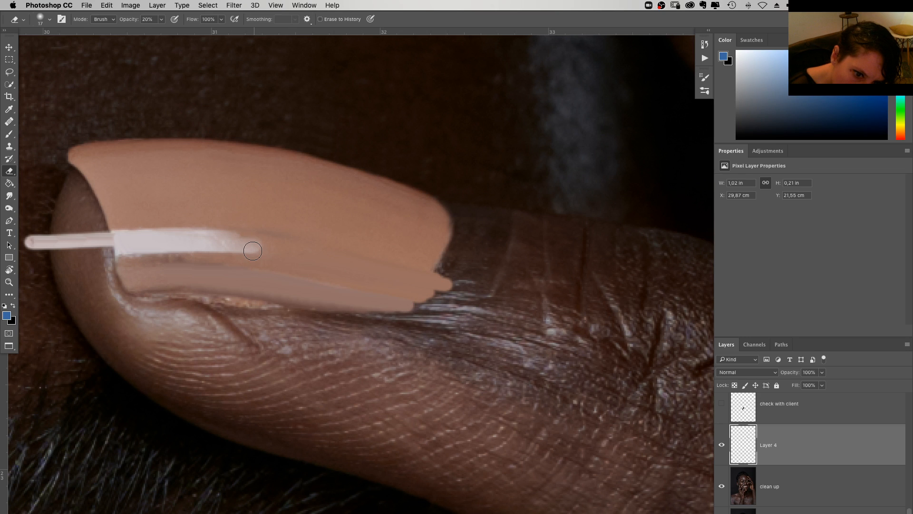
key(super+z)
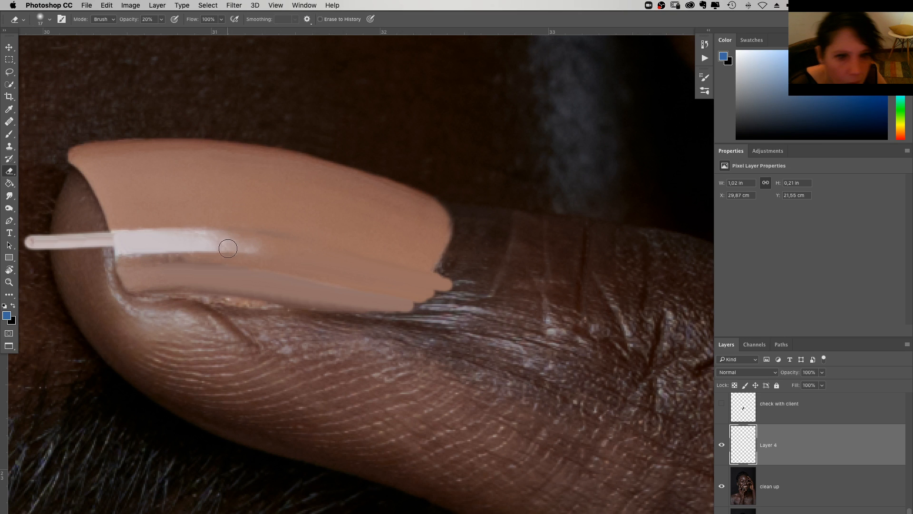
Sample the nail colour with the Brush, set its opacity to 20% and paint it softly over the cuticle end of the nail
click(9, 135)
alt+click(359, 304)
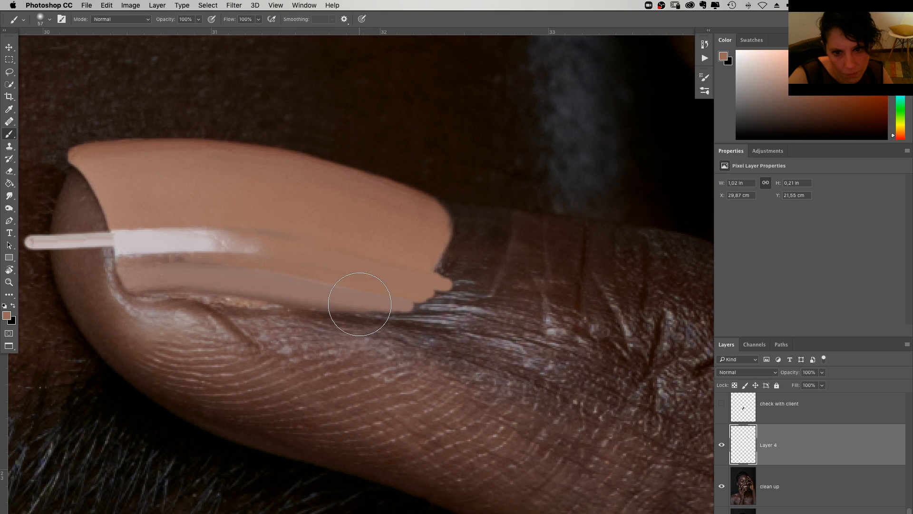
drag(360, 304, 429, 304)
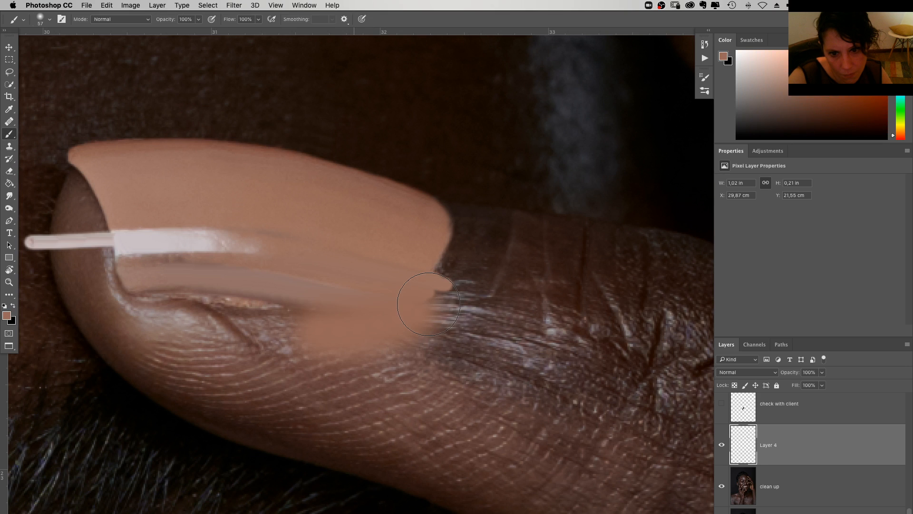
key(ctrl+z)
key(2)
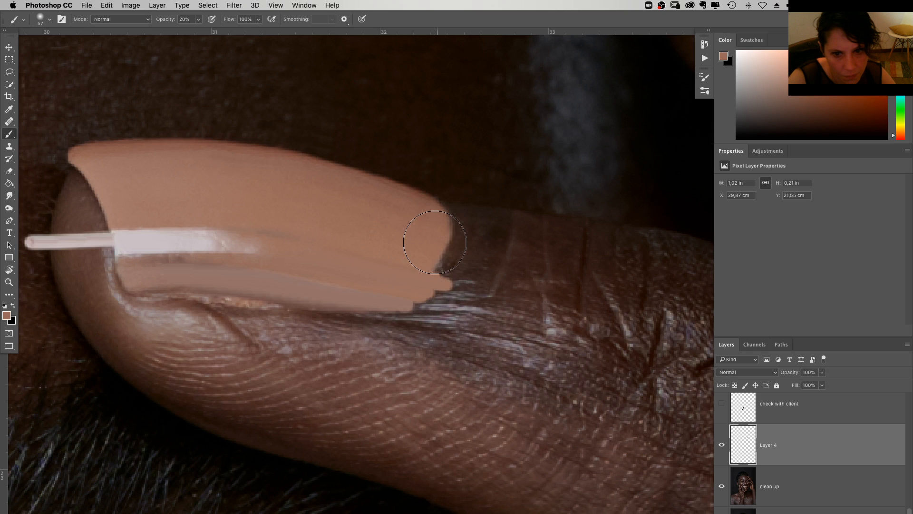
mouse_move(435, 242)
mouse_down()
mouse_move(442, 249)
mouse_move(420, 282)
mouse_move(440, 285)
mouse_up()
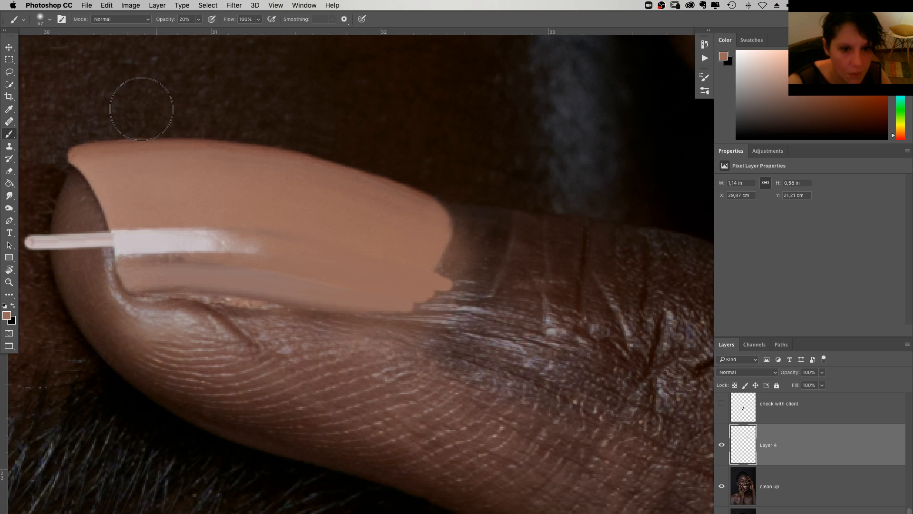
Try adding 1% monochromatic Gaussian noise to the smudged nail layer
click(234, 6)
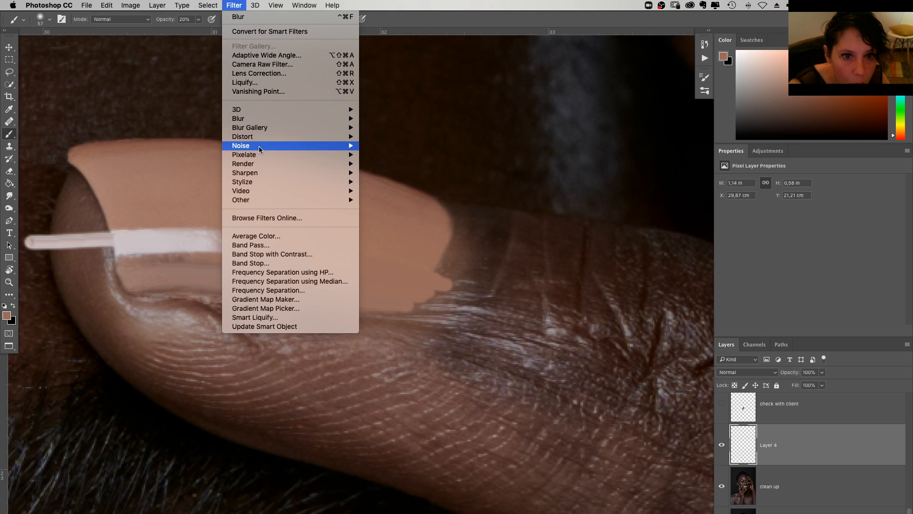
click(380, 146)
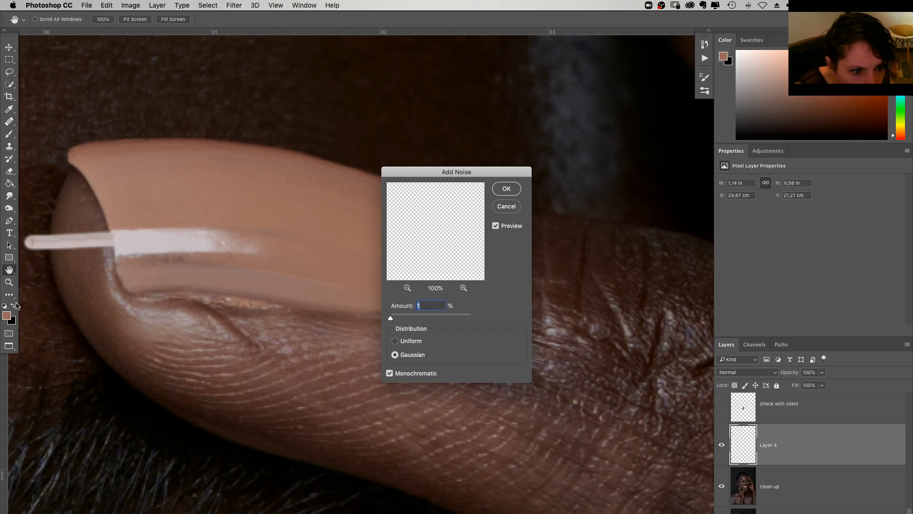
click(126, 225)
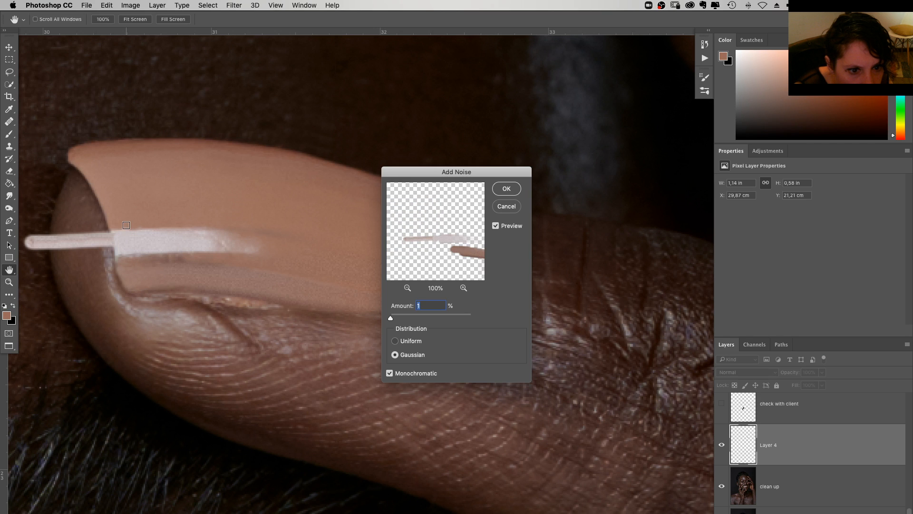
key(Return)
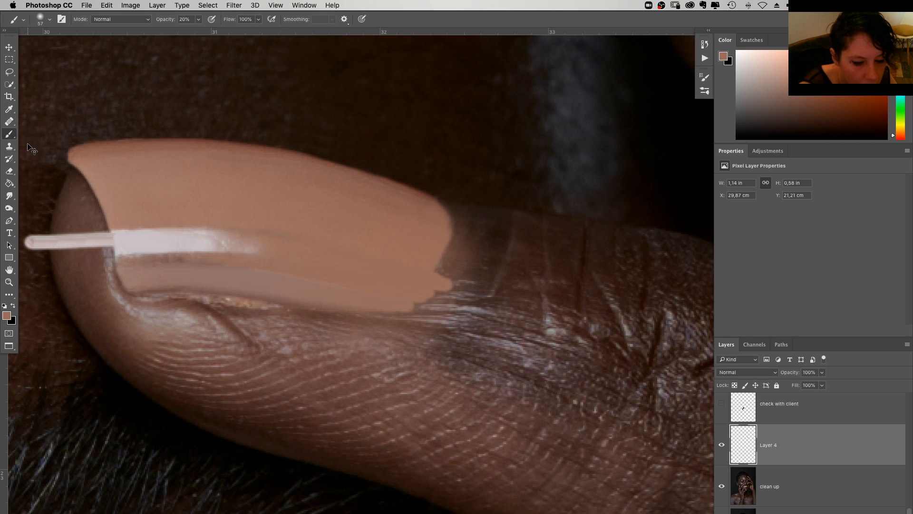
Add monochromatic Gaussian noise with an amount below 1% to the smudged nail layer
key(super+equal)
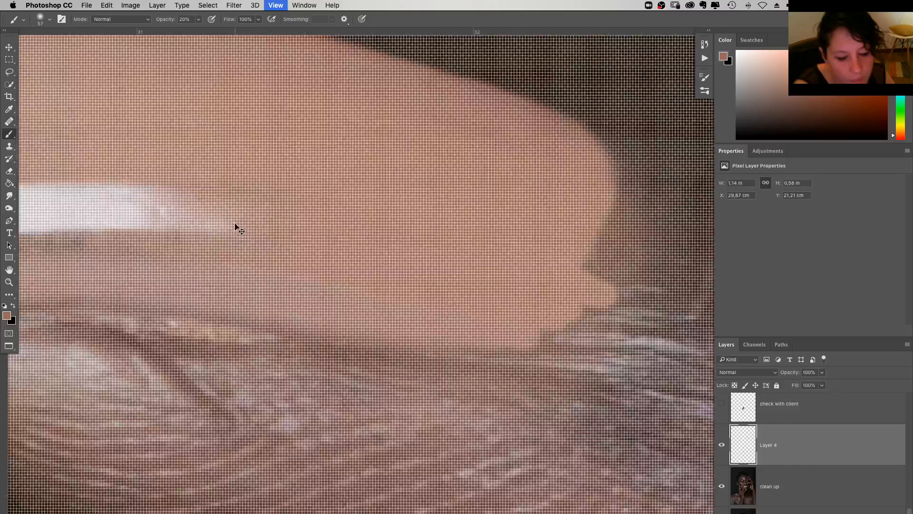
key(super+minus)
click(235, 5)
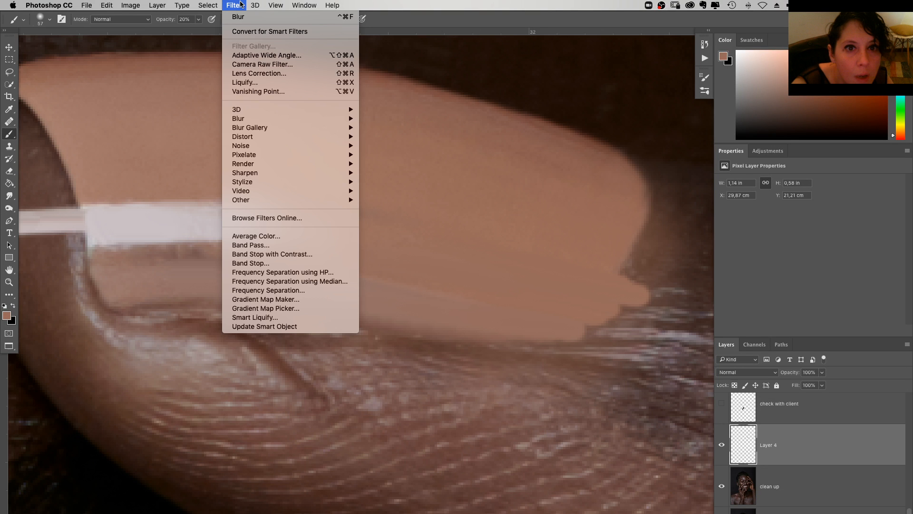
click(381, 146)
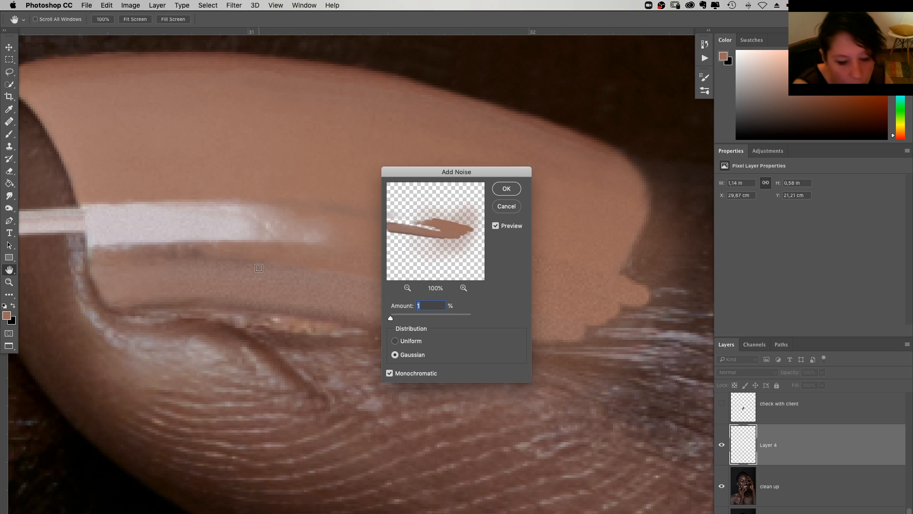
text(0,)
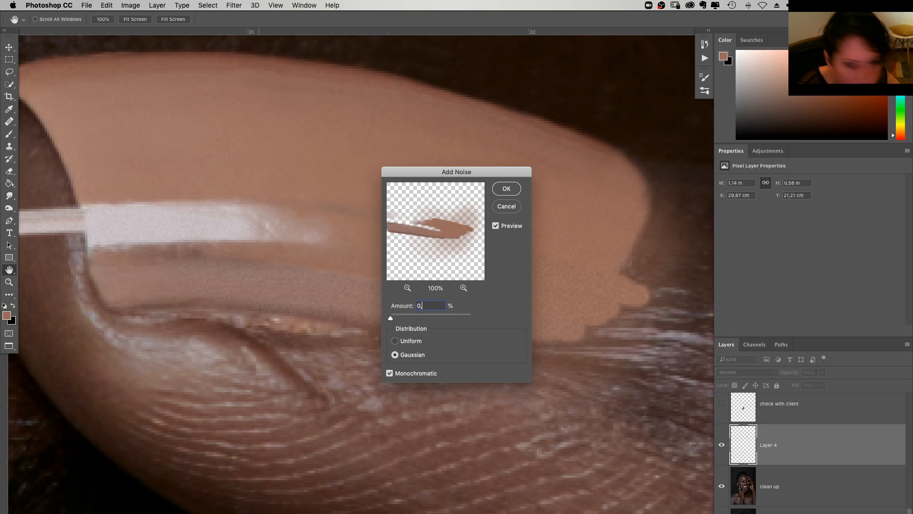
key(Return)
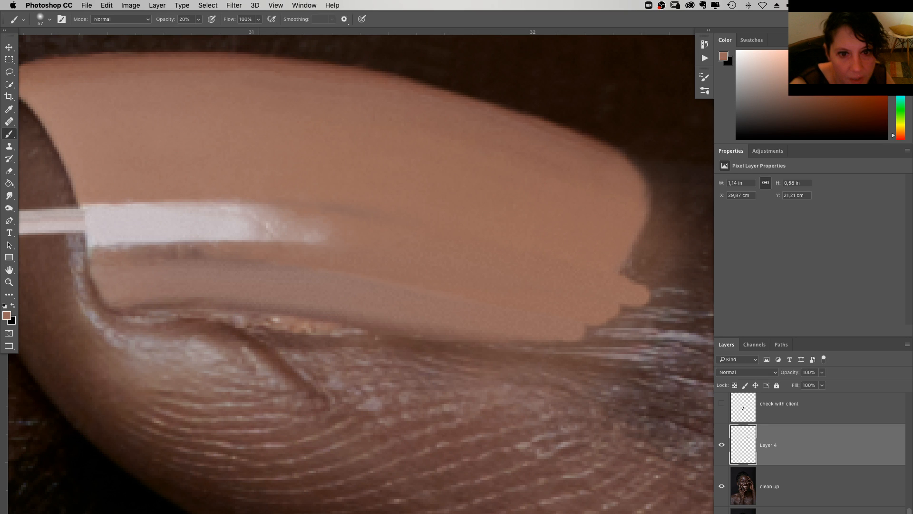
Apply the basic Blur filter to the smudged nail layer
click(234, 5)
mouse_move(303, 119)
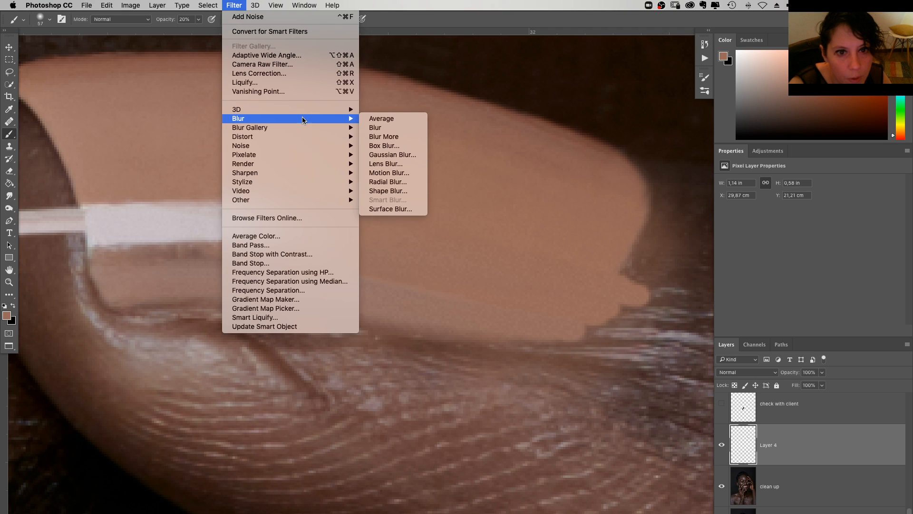
click(375, 128)
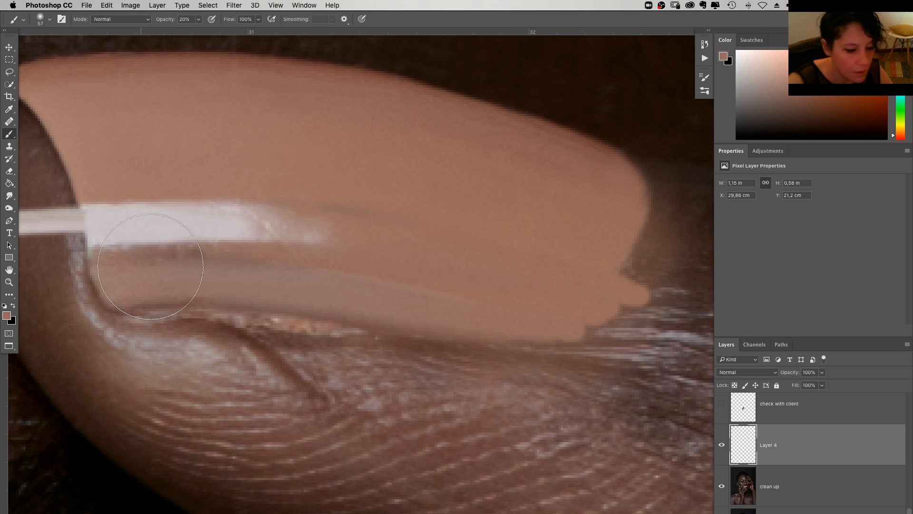
Hide the nail layer with a black mask and start revealing the highlight in white with a 23 px Brush at 100% opacity
key(ctrl+alt+m)
key(d)
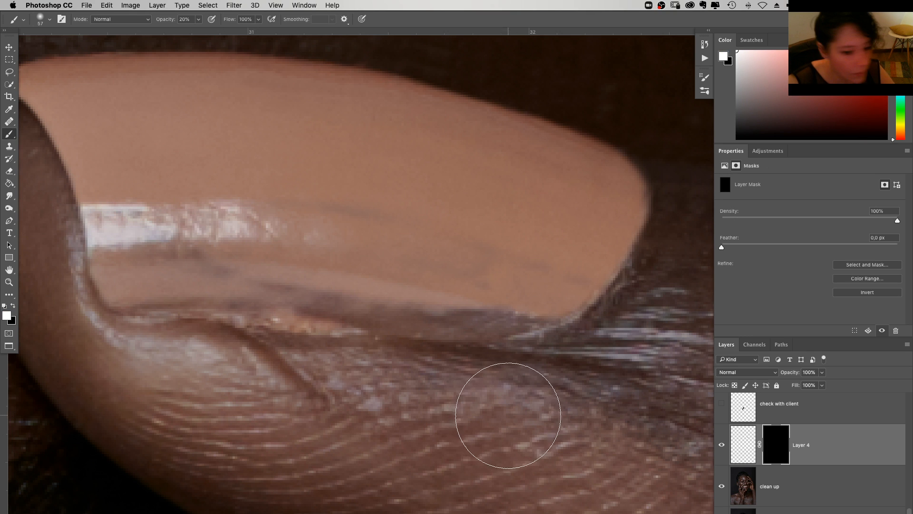
right_click(180, 269)
drag(222, 273, 234, 273)
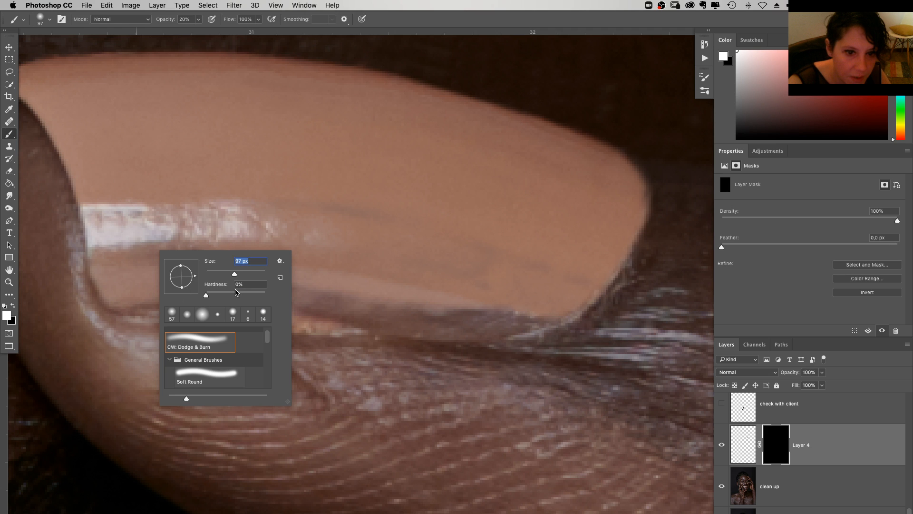
text(23)
key(Return)
key(0)
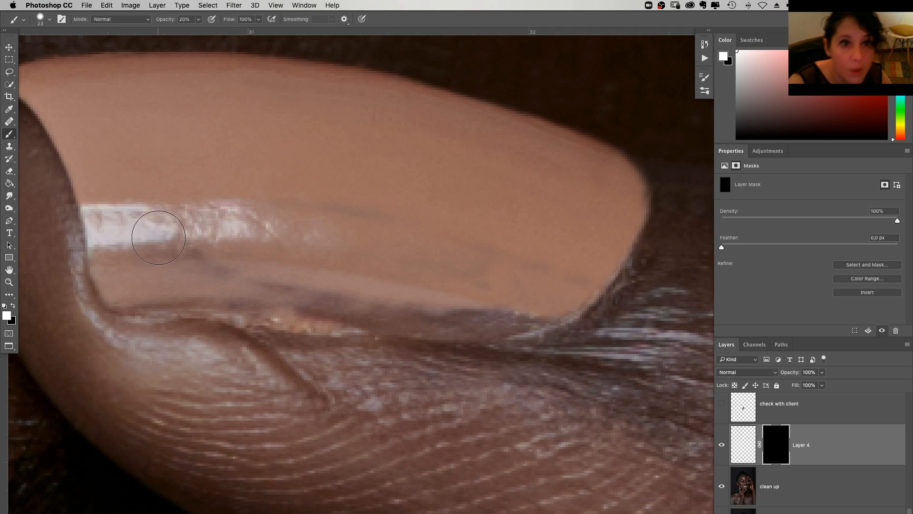
drag(138, 233, 158, 248)
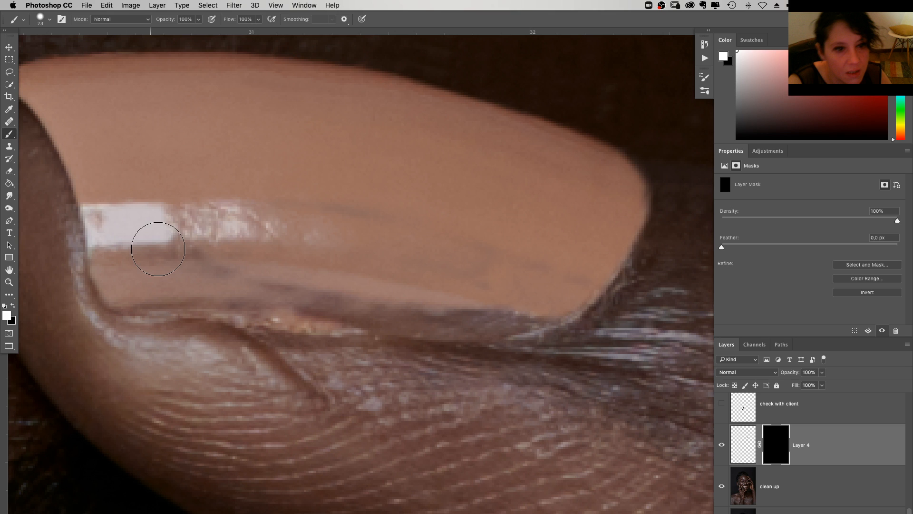
Paint white on the mask with a 17 px Brush to reveal the smooth highlight, the nail's lower side and its rounded cuticle edge
right_click(158, 248)
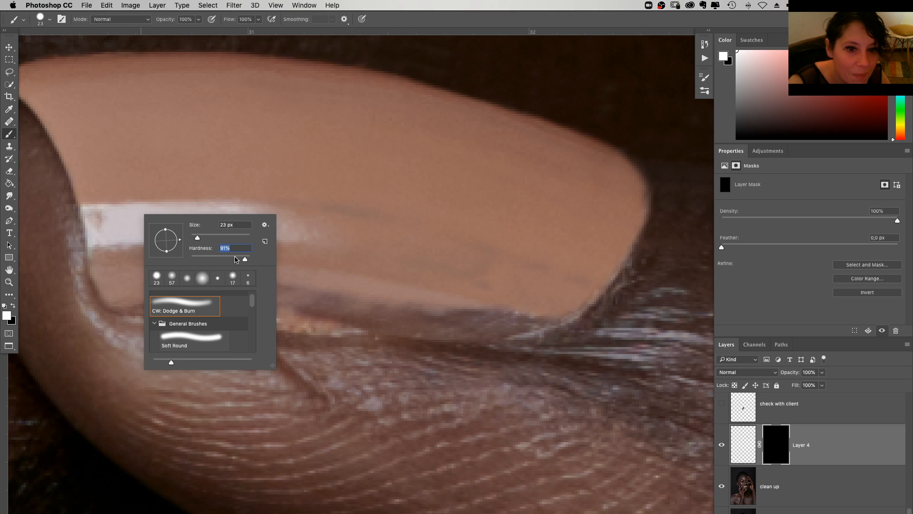
double_click(232, 277)
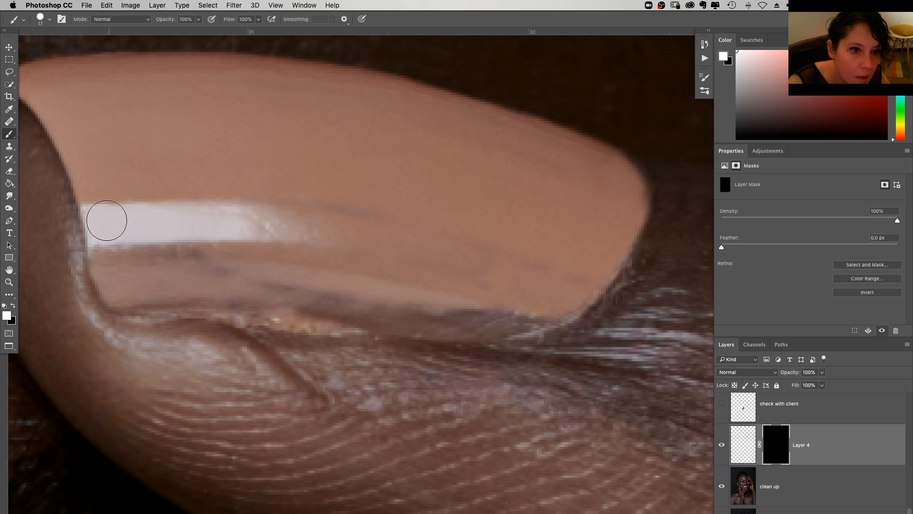
mouse_move(257, 295)
mouse_down()
mouse_move(367, 290)
mouse_move(281, 251)
mouse_up()
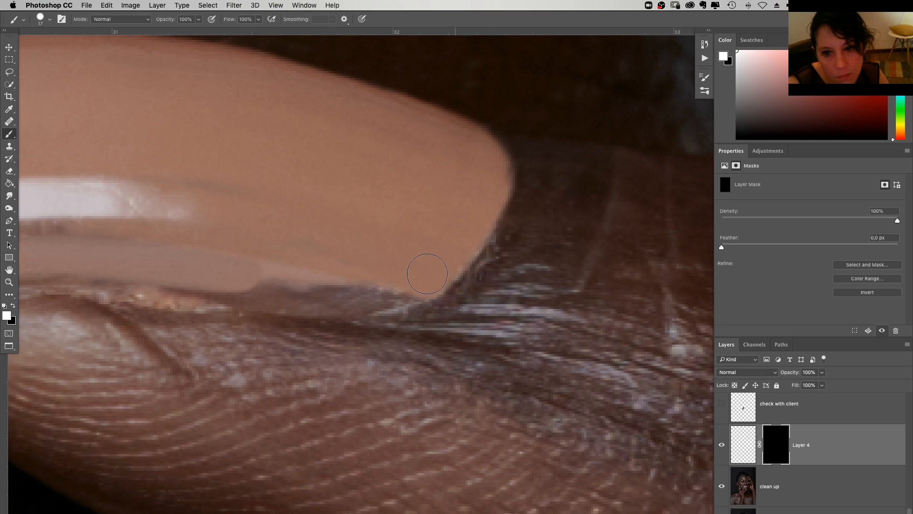
mouse_move(427, 273)
mouse_down()
mouse_move(390, 294)
mouse_move(383, 354)
mouse_up()
scroll(390, 294, up, 2)
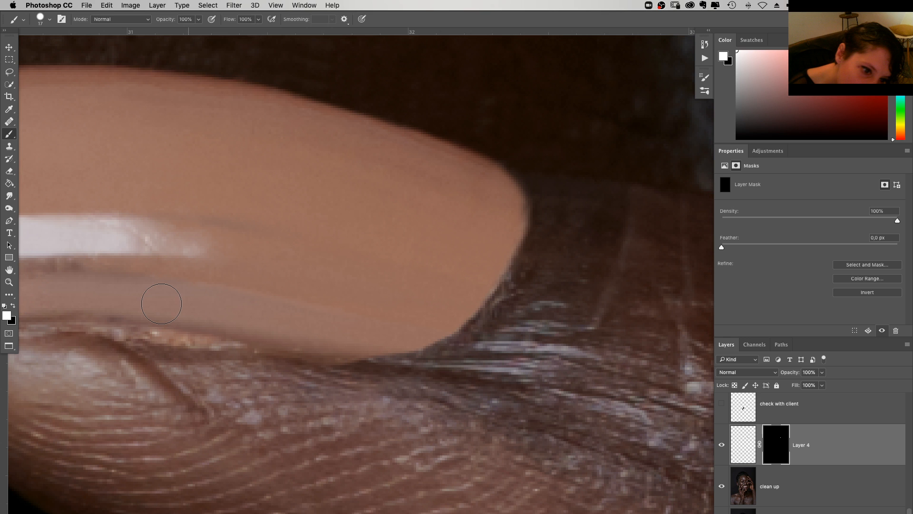
Merge the masked nail layer down into the clean up layer
scroll(161, 304, left, 5)
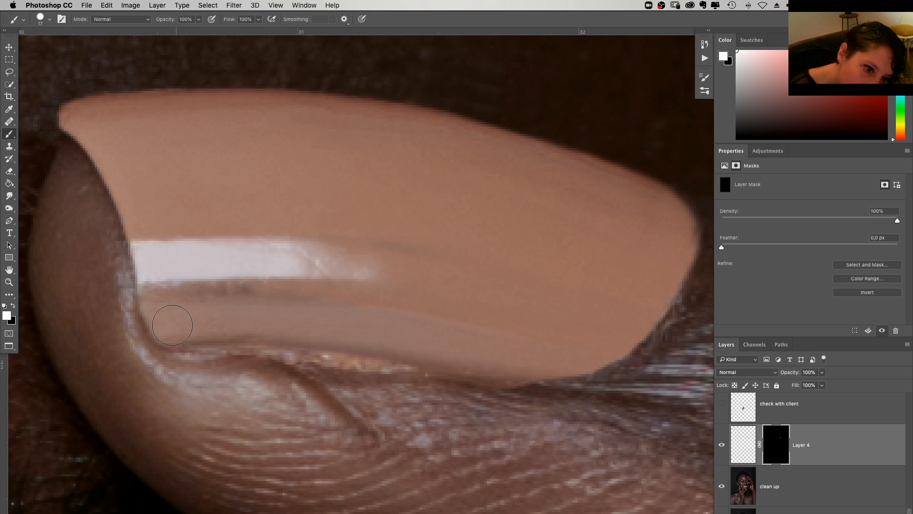
scroll(172, 325, down, 5)
scroll(445, 326, right, 3)
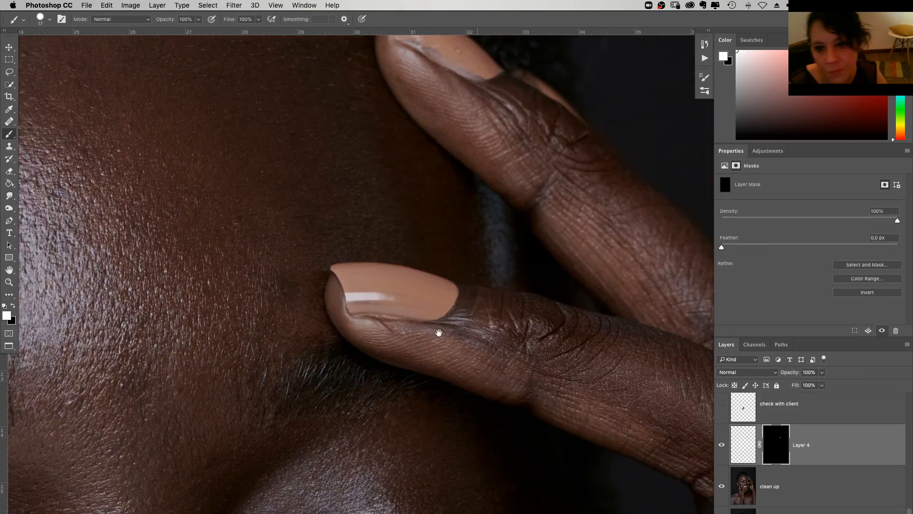
scroll(445, 326, up, 2)
scroll(353, 367, down, 3)
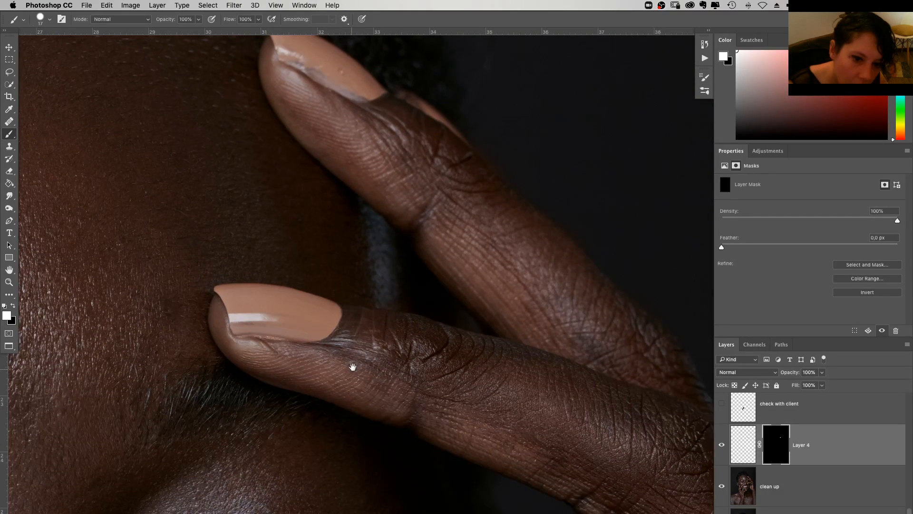
click(157, 5)
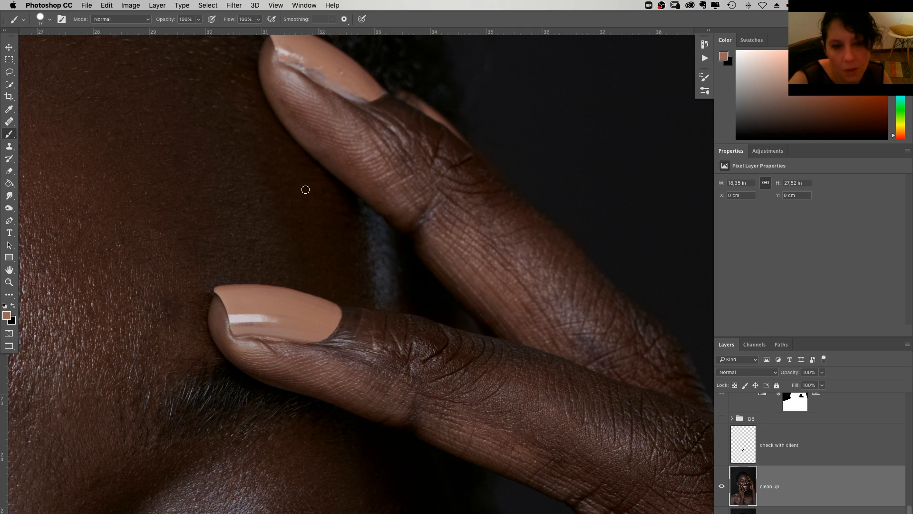
Examine the two fingernails, the fingers and the skin around the eyes and brows
scroll(338, 150, up, 1)
drag(338, 150, 341, 186)
scroll(335, 204, down, 3)
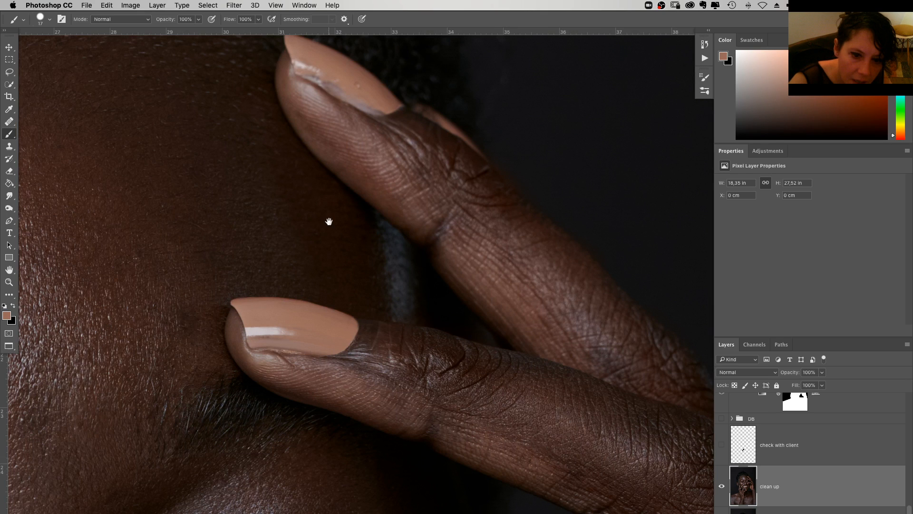
scroll(329, 222, down, 10)
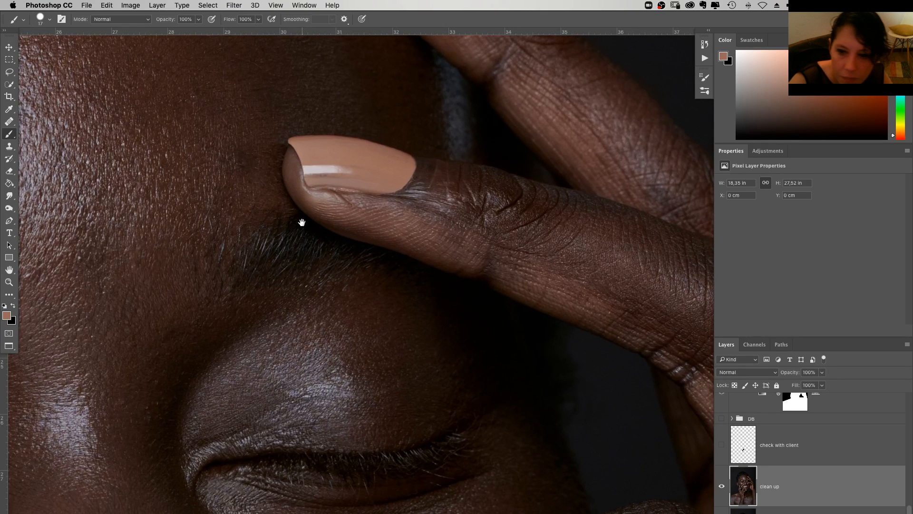
scroll(302, 222, left, 10)
scroll(301, 222, down, 4)
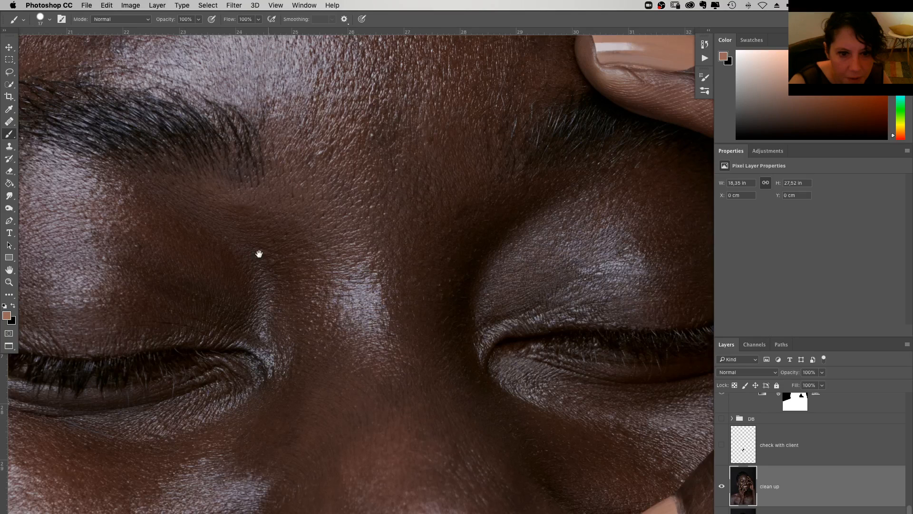
scroll(258, 254, right, 10)
scroll(258, 254, up, 10)
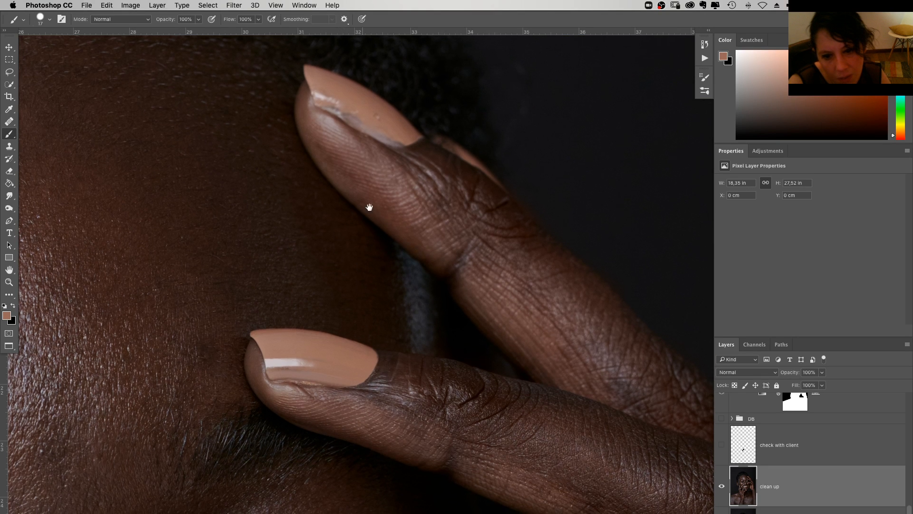
scroll(369, 206, down, 6)
Open the clean up layer in Liquify at the upper finger's nail and choose the Forward Warp tool
click(235, 5)
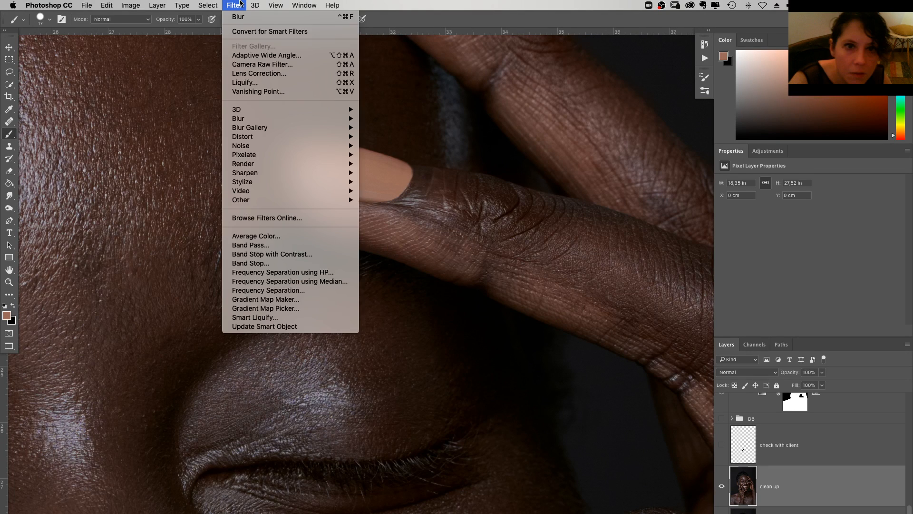
click(240, 3)
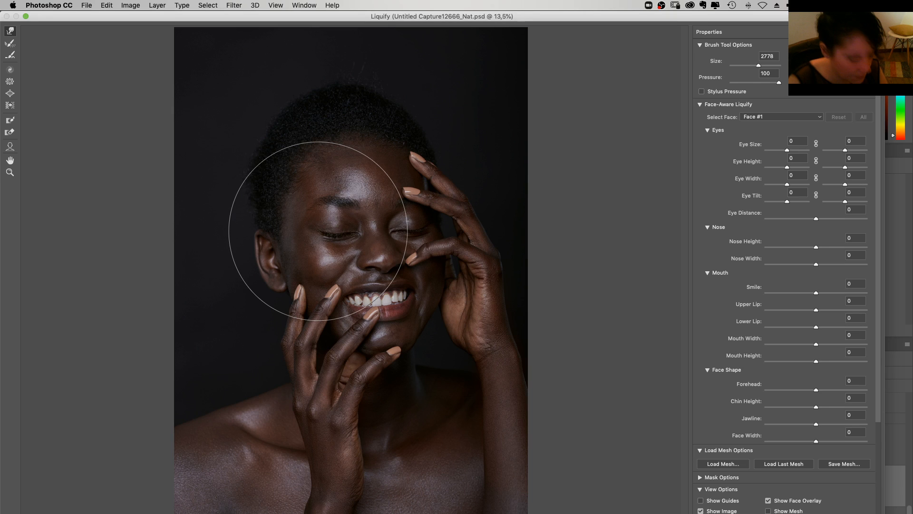
key(z)
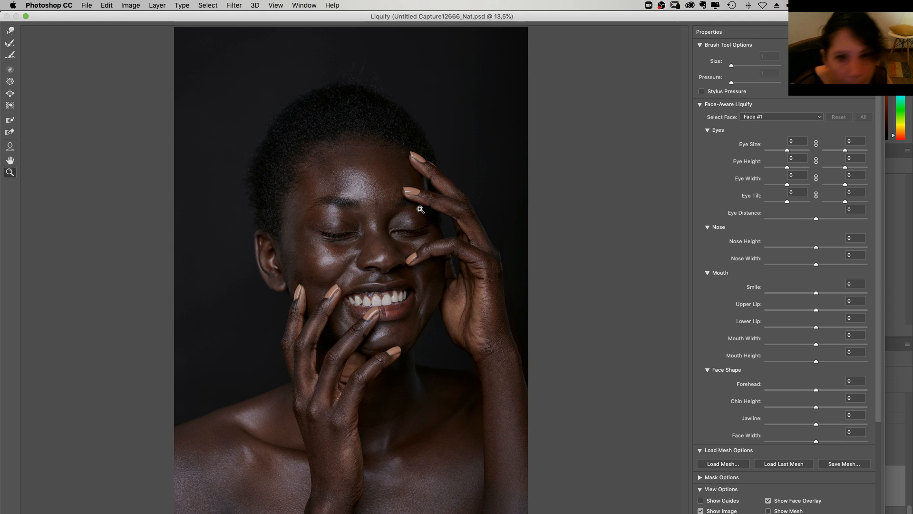
mouse_move(421, 209)
mouse_down()
mouse_move(375, 171)
mouse_move(454, 342)
mouse_move(345, 170)
mouse_up()
click(346, 171)
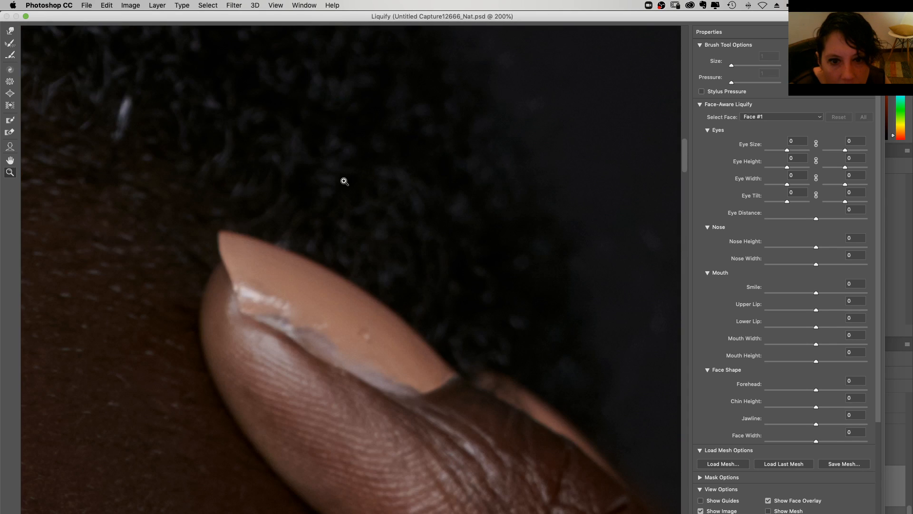
key(w)
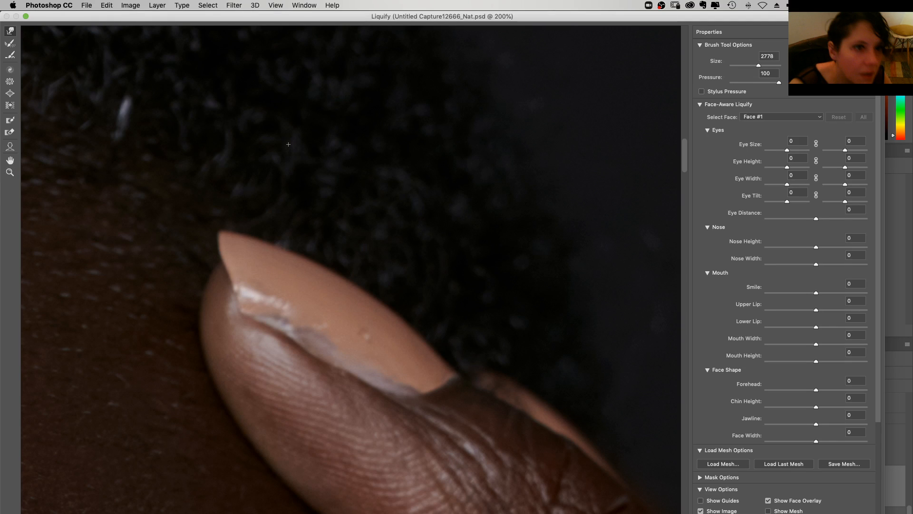
Reduce the warp brush to size 21 and push the cuticle corner of the upper finger's nail outward
drag(758, 66, 741, 66)
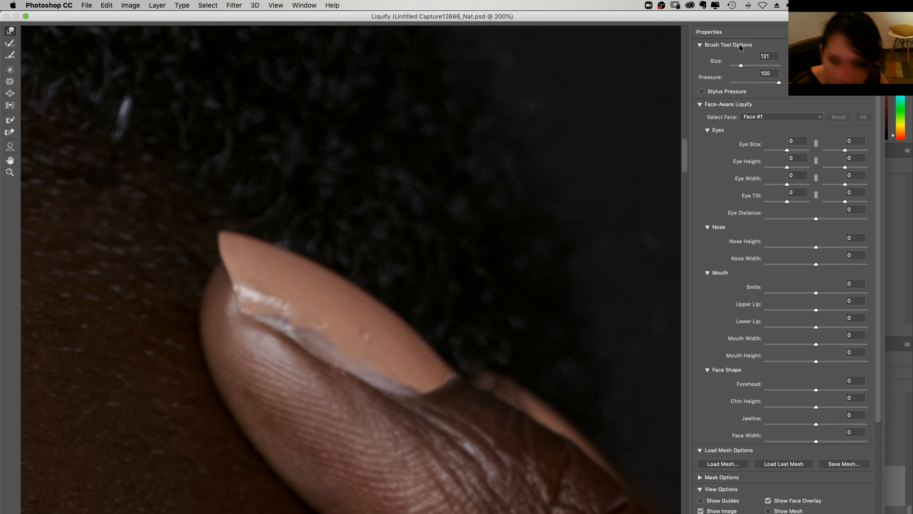
key(bracketleft)
key(bracketleft)
key(bracketleft)
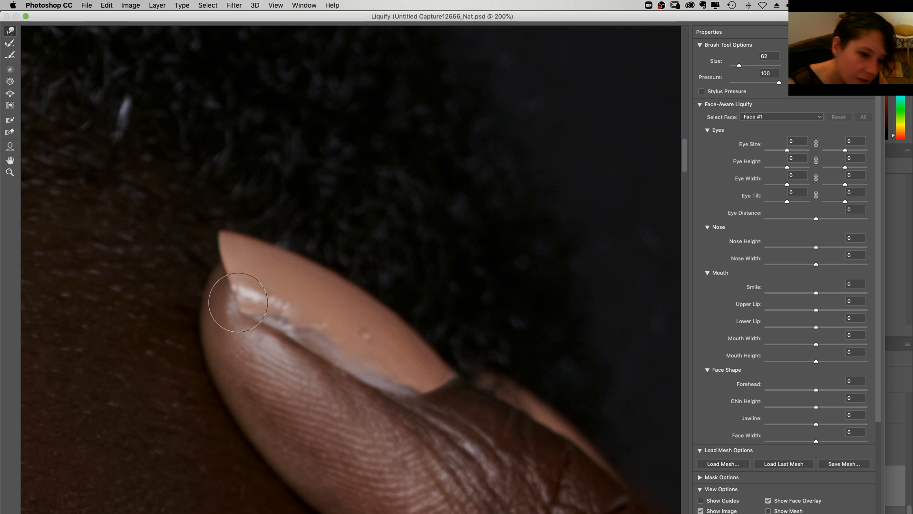
key(bracketleft)
key(bracketleft)
key(bracketleft)
key(bracketleft)
key(bracketleft)
key(bracketleft)
key(bracketleft)
key(bracketleft)
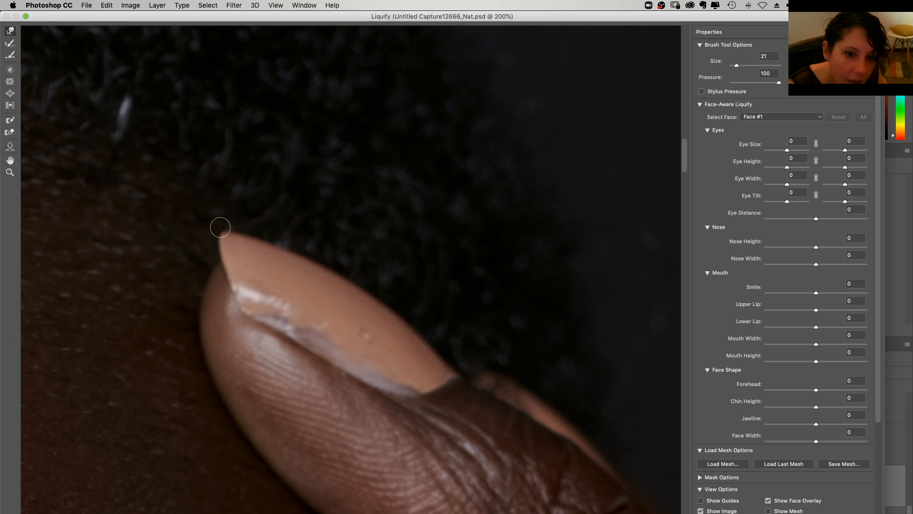
scroll(390, 261, down, 5)
scroll(390, 261, right, 3)
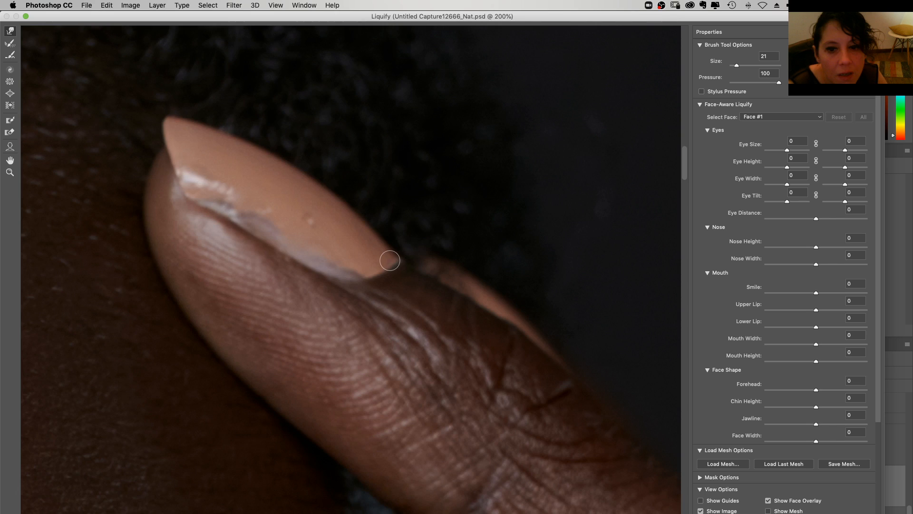
drag(364, 273, 399, 261)
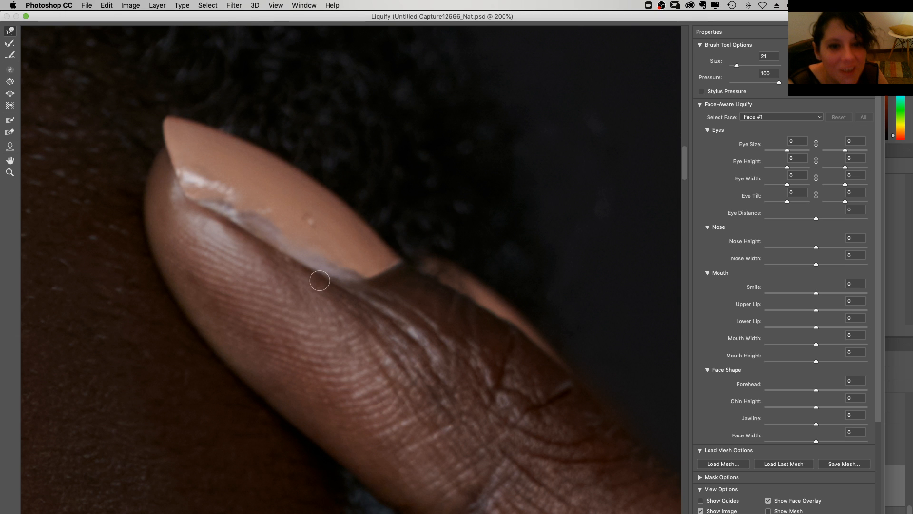
Reshape the tip corner of the lower finger's nail with the Forward Warp brush at size 27
scroll(319, 281, down, 10)
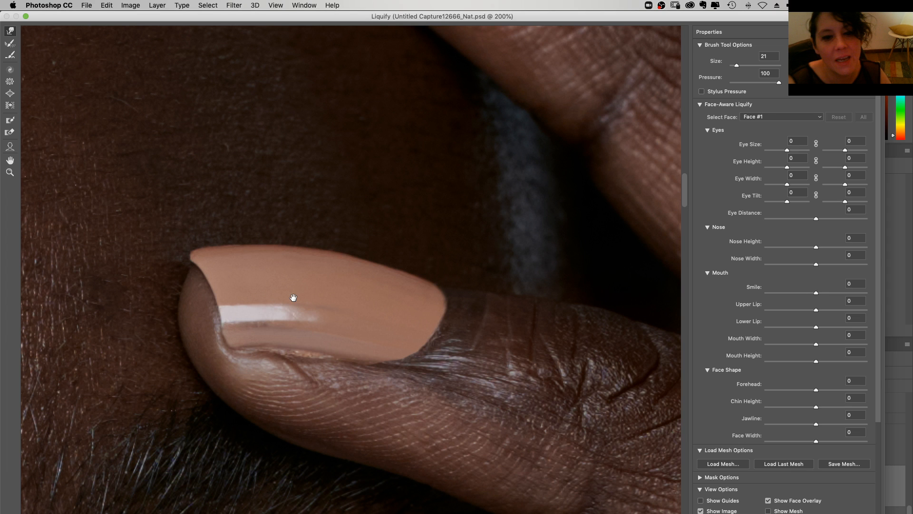
drag(294, 297, 329, 257)
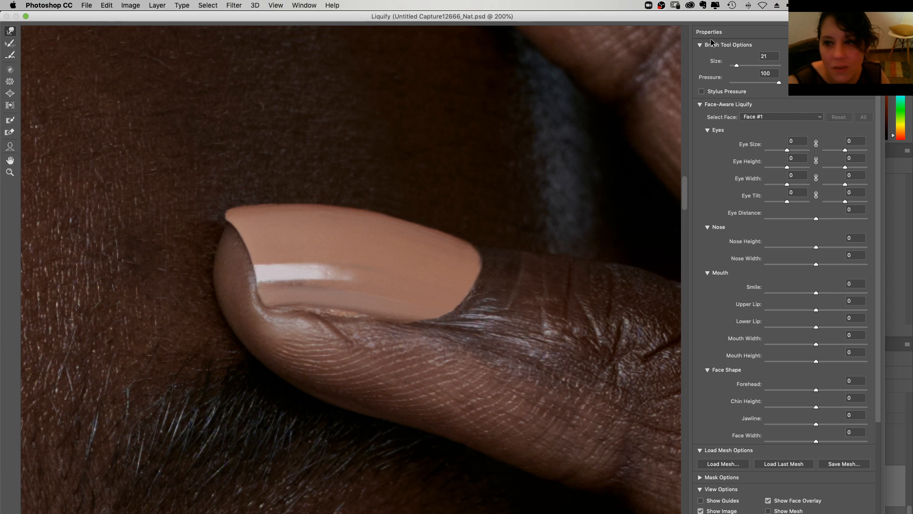
drag(737, 65, 739, 65)
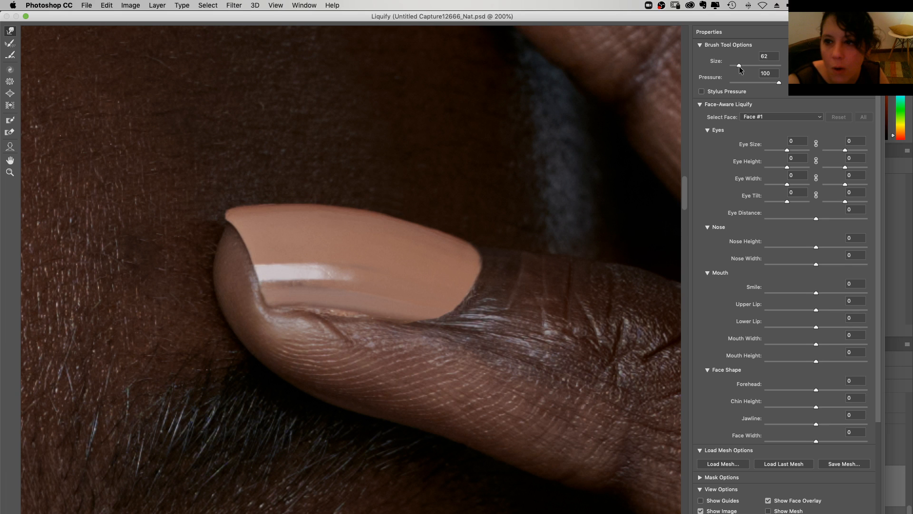
drag(740, 68, 737, 68)
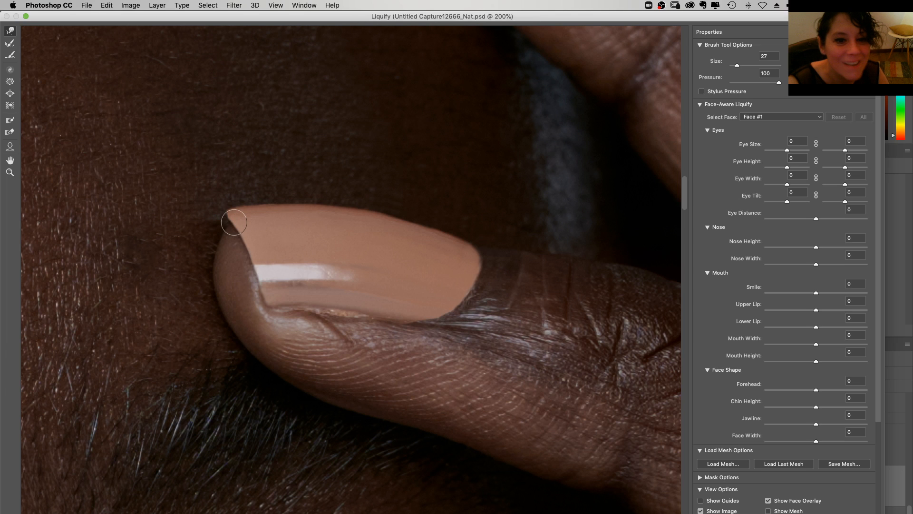
drag(234, 222, 243, 237)
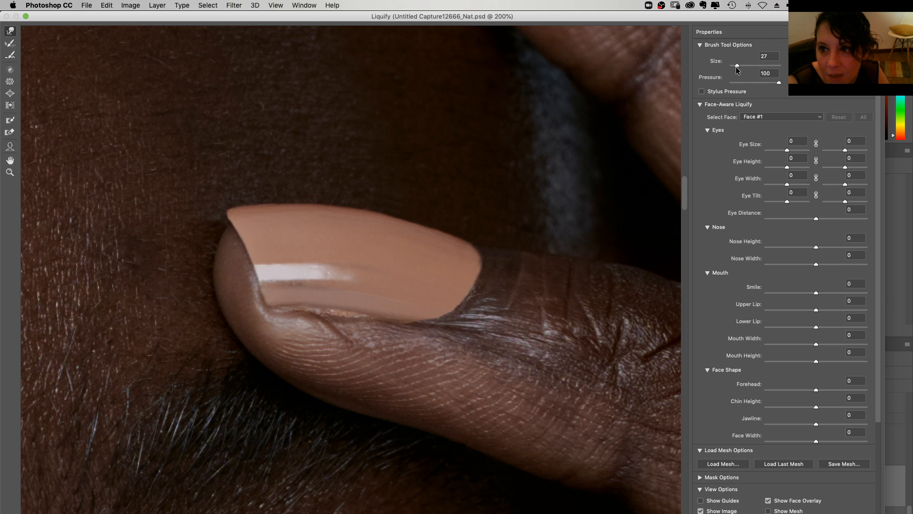
Refine the nail's tip corner, cuticle edge and long edges with the Forward Warp brush at sizes 16, 42, 21 and 75
drag(736, 68, 736, 67)
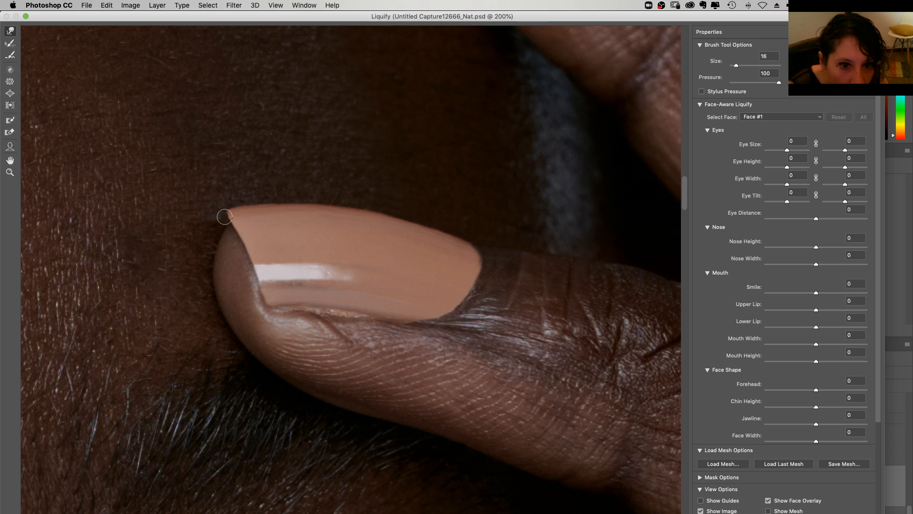
drag(736, 67, 738, 67)
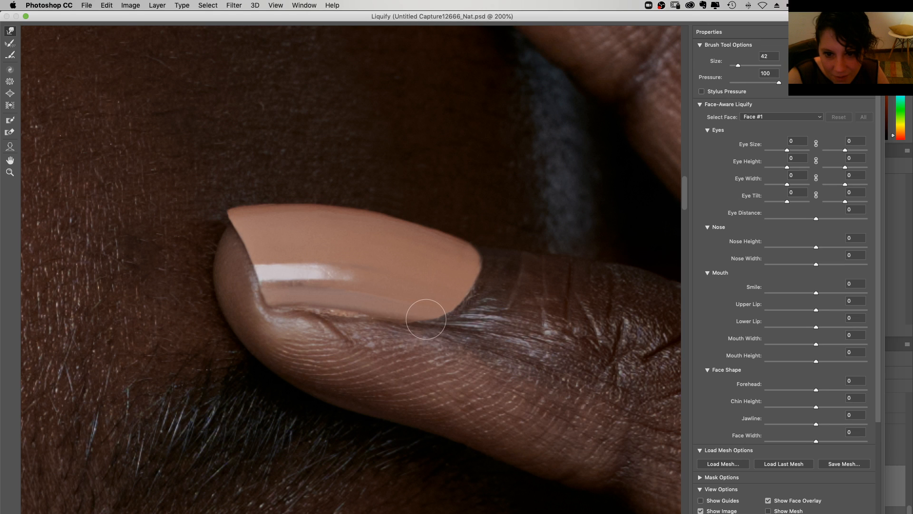
drag(739, 67, 737, 67)
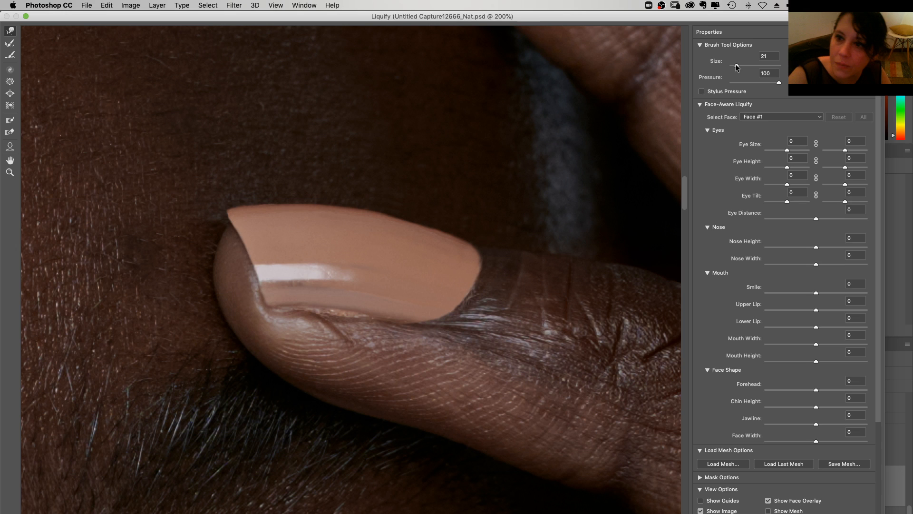
drag(735, 64, 739, 64)
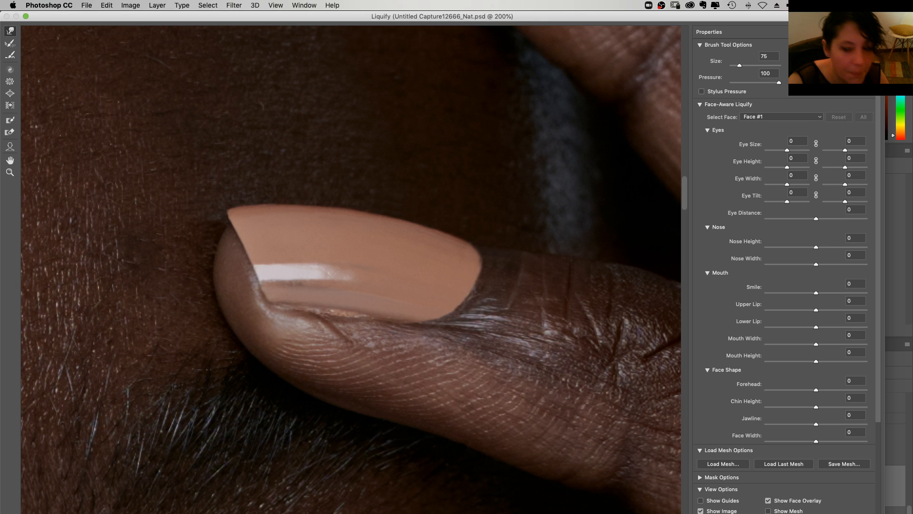
Reduce the warp brush to size 27 and tidy the tip corner of the nail beside the nose
drag(420, 73, 401, 277)
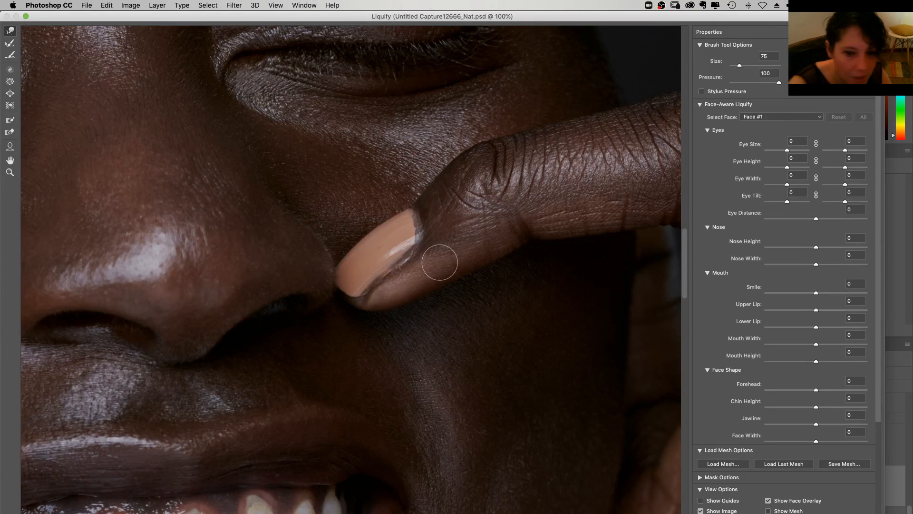
scroll(440, 259, up, 2)
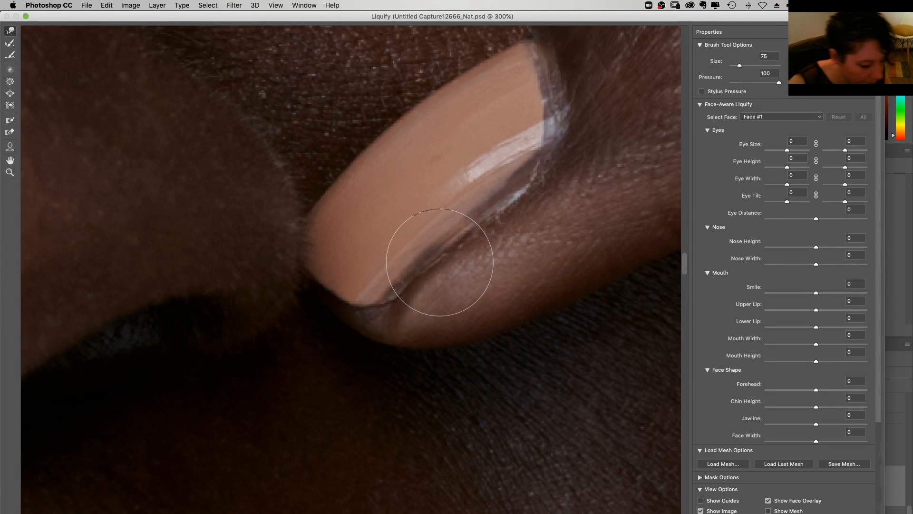
mouse_move(482, 245)
mouse_down()
mouse_move(540, 176)
mouse_move(418, 316)
mouse_up()
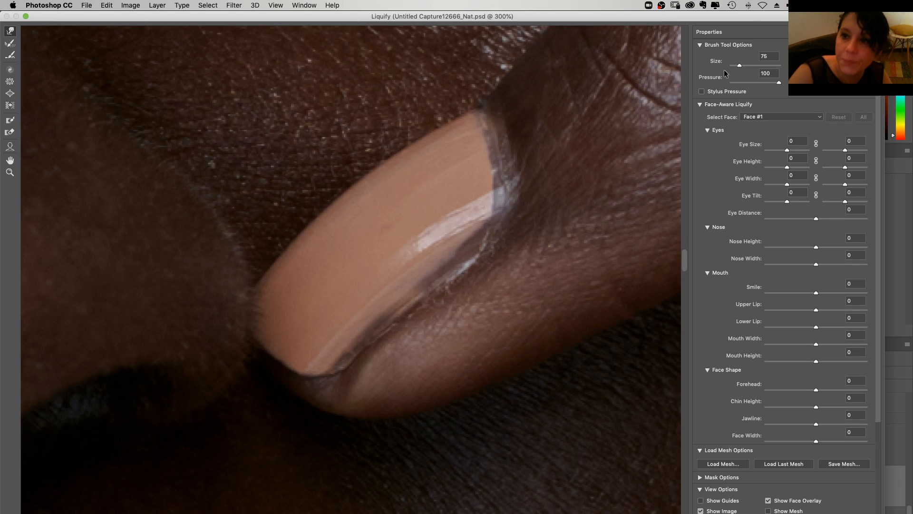
drag(716, 61, 699, 73)
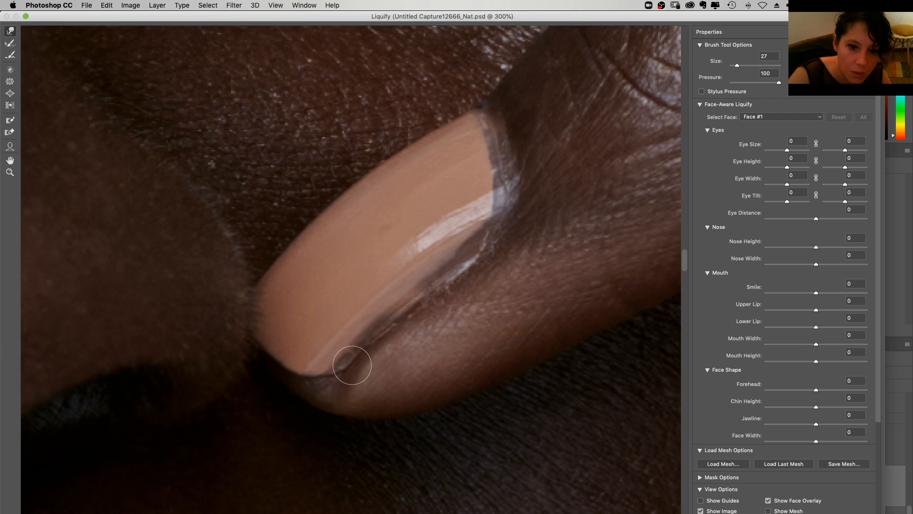
Enlarge the warp brush to size 52 and on to 88, smoothing the edges of the nail beside the nose
key(bracketright)
key(bracketright)
key(bracketright)
key(bracketright)
key(bracketright)
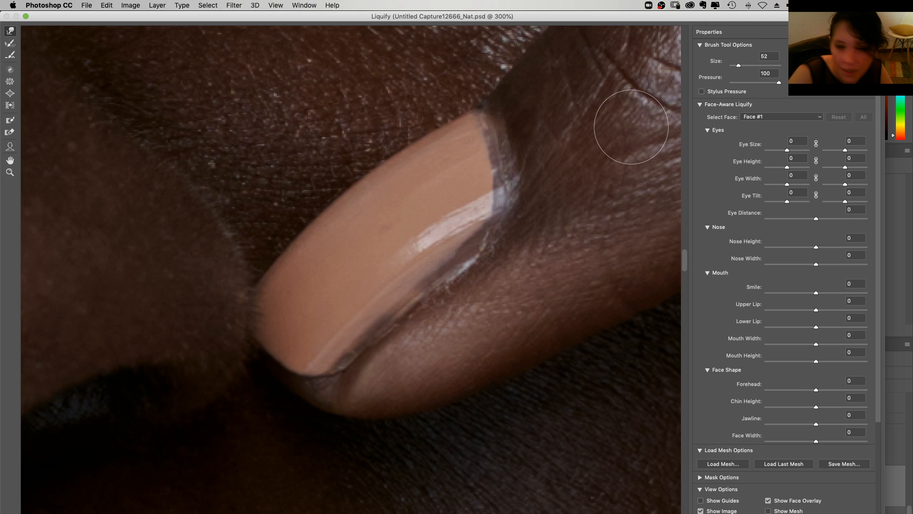
key(bracketright)
key(bracketright)
key(bracketright)
key(bracketright)
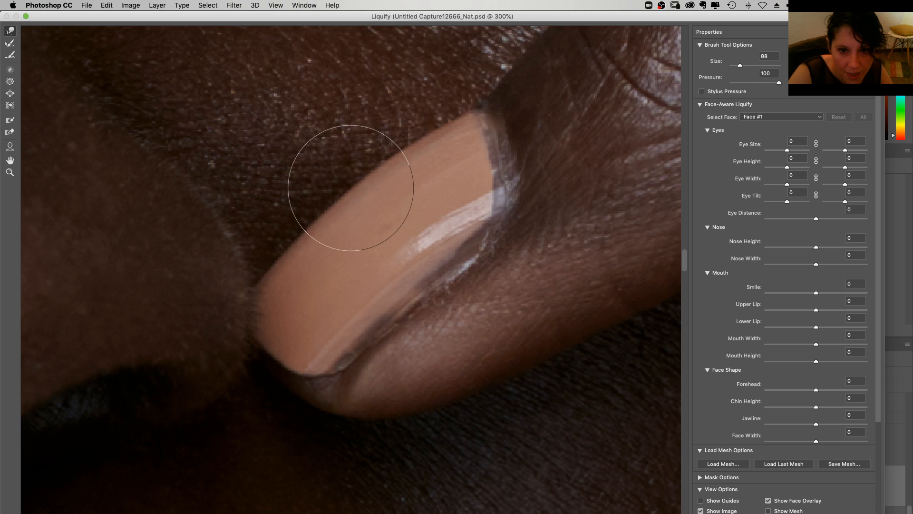
Refine the tip of the nail under the chin with the Forward Warp brush at sizes 88 and 62
scroll(350, 188, down, 6)
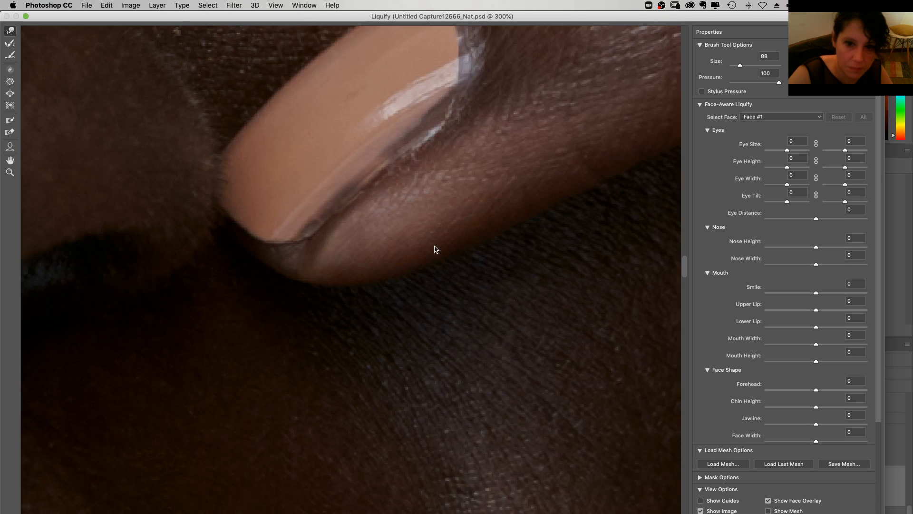
key(super+minus)
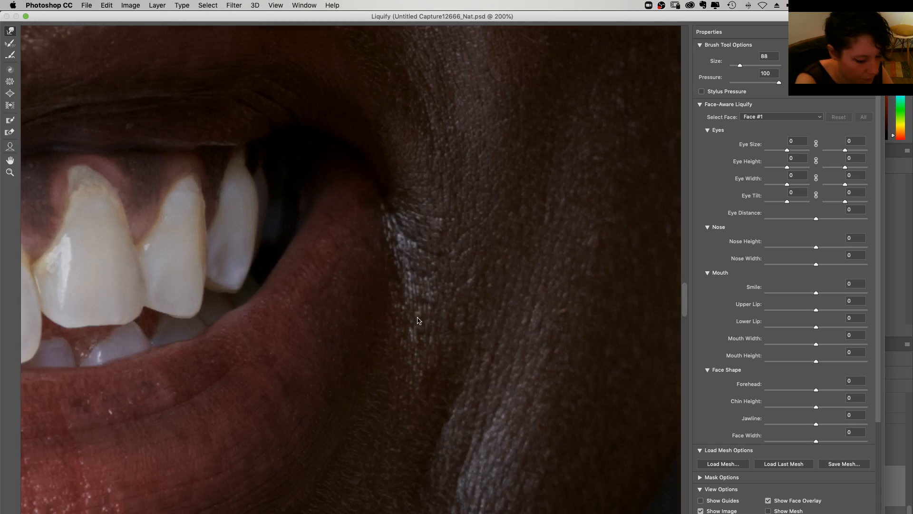
key(super+minus)
key(super+minus)
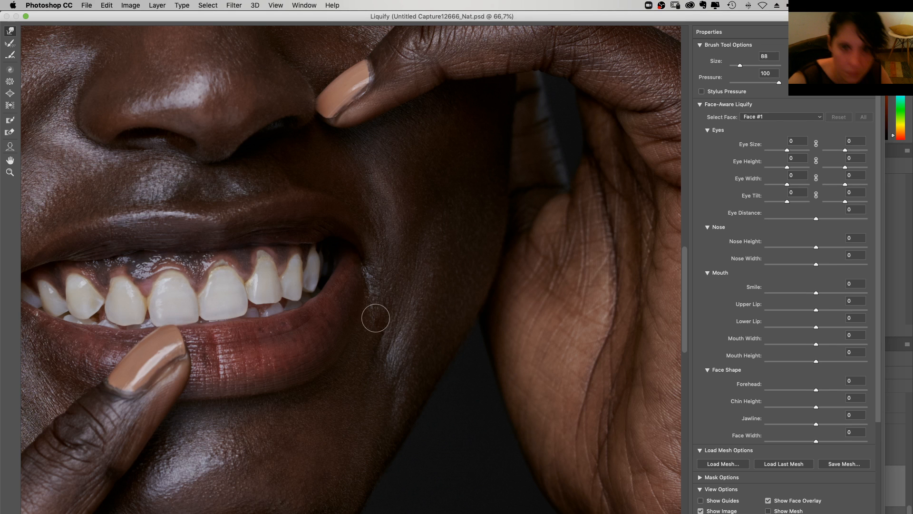
key(super+plus)
key(super+plus)
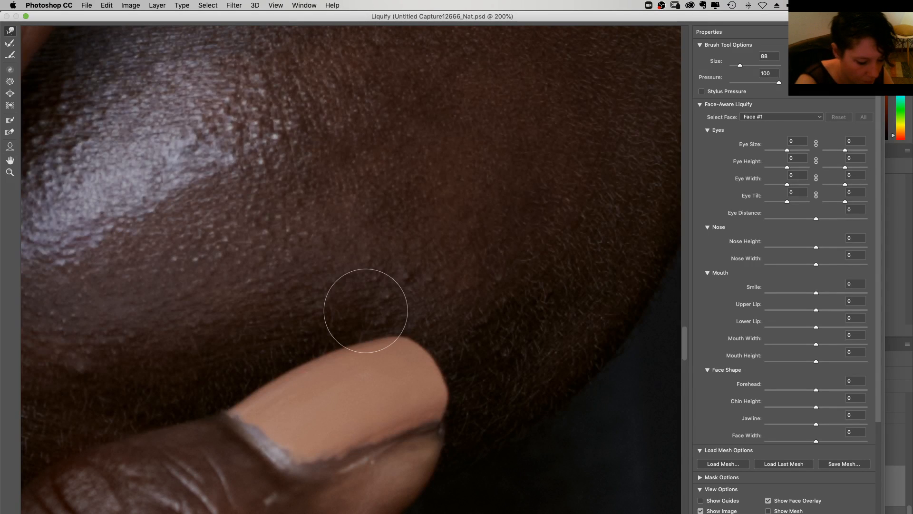
scroll(366, 311, down, 5)
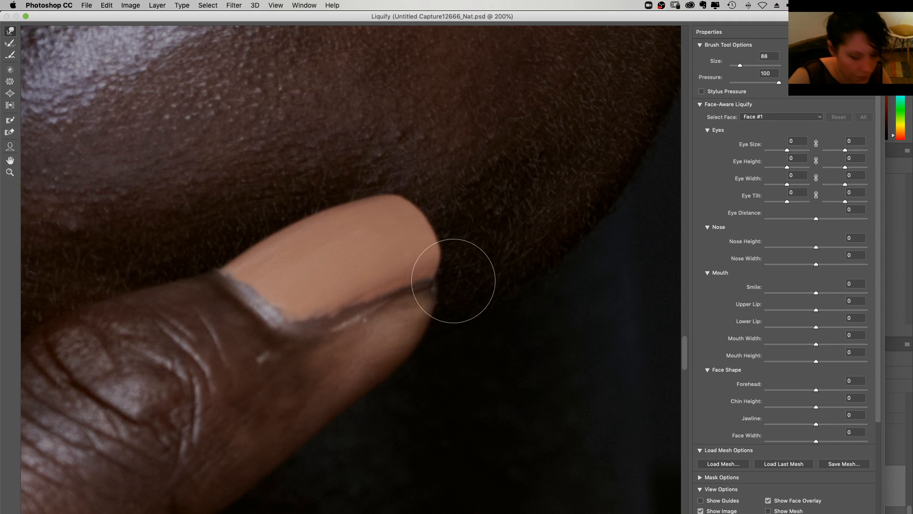
drag(739, 65, 738, 65)
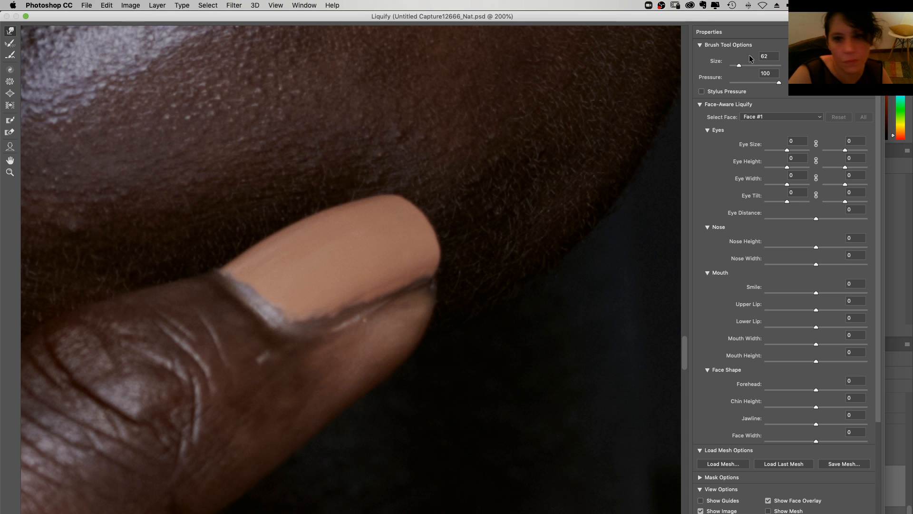
drag(738, 65, 740, 62)
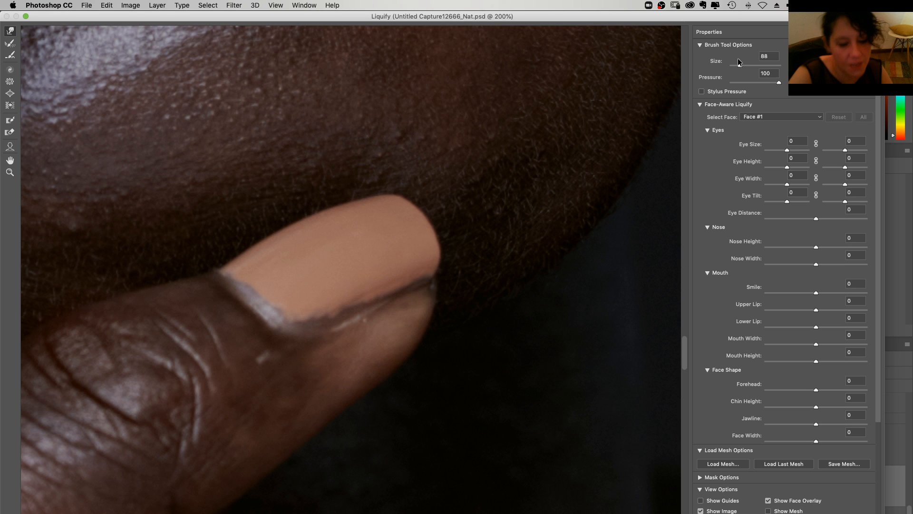
Set the warp brush to size 161 and adjust the overall outline of the nail under the chin
key(super+minus)
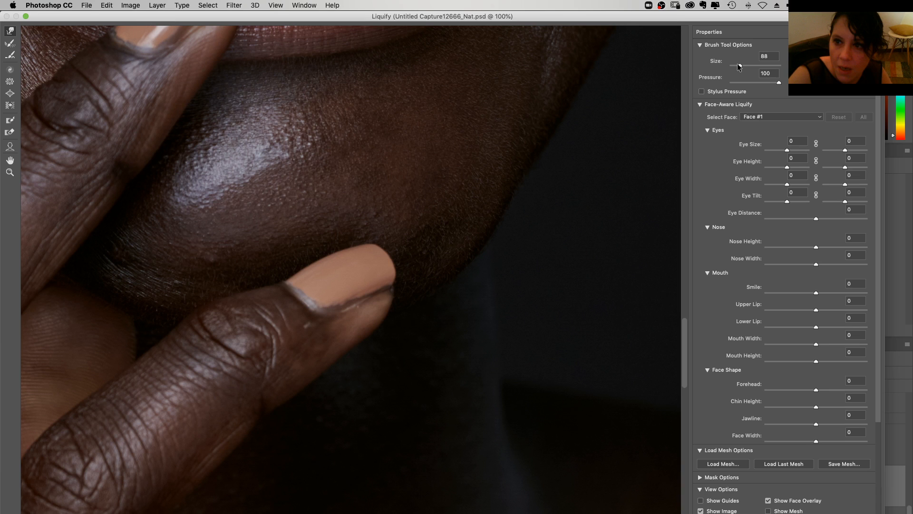
drag(739, 67, 743, 66)
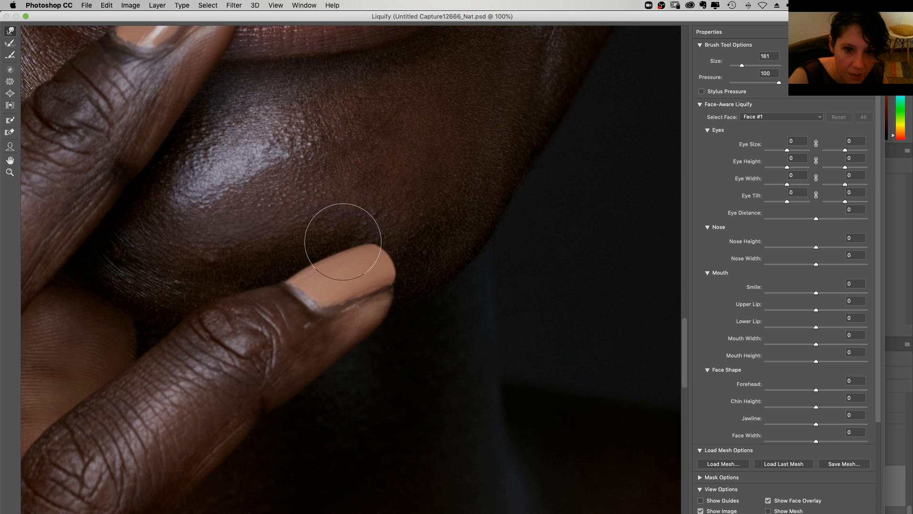
scroll(337, 251, up, 1)
scroll(331, 259, left, 1)
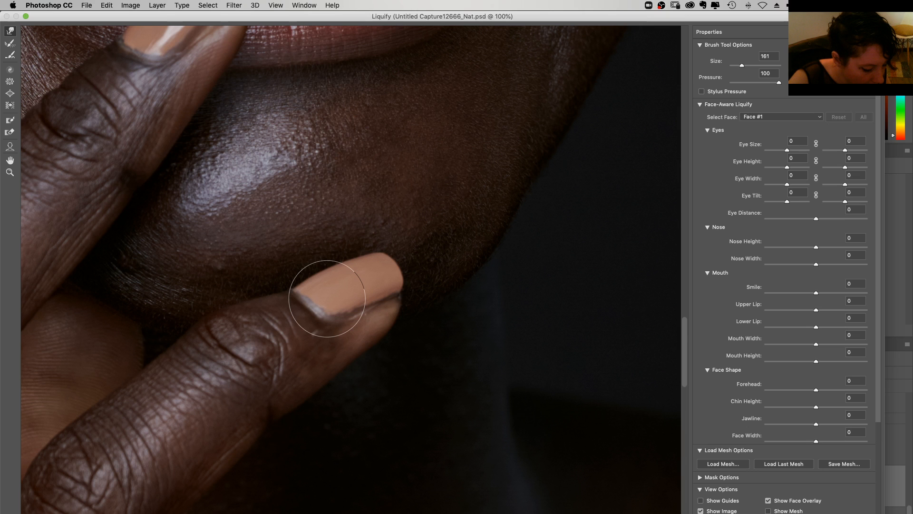
Refine the outline of the nail resting on the lower lip with the warp brush at sizes 52, 21 and 88
drag(291, 175, 391, 350)
drag(716, 60, 710, 88)
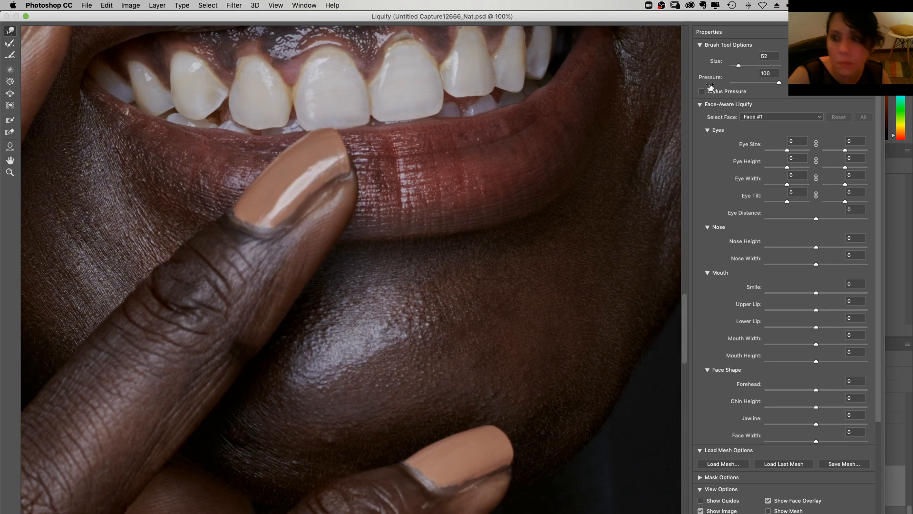
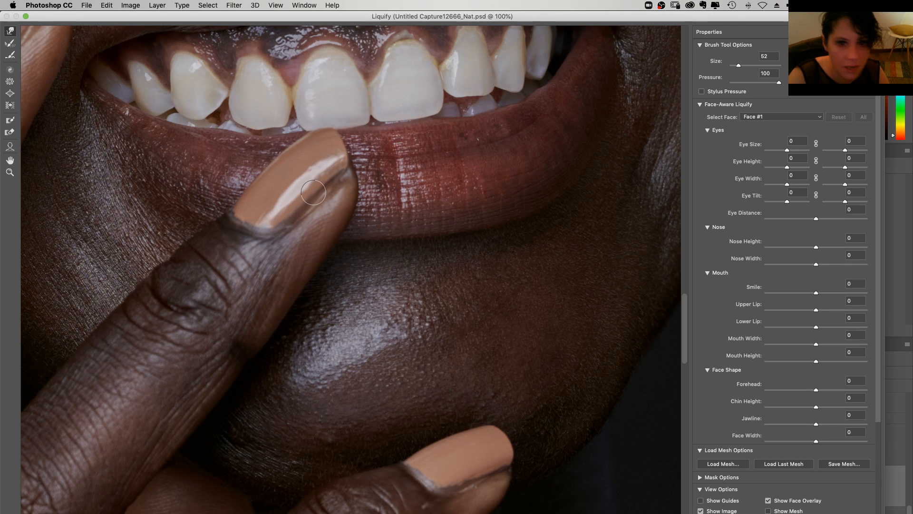
drag(740, 66, 737, 67)
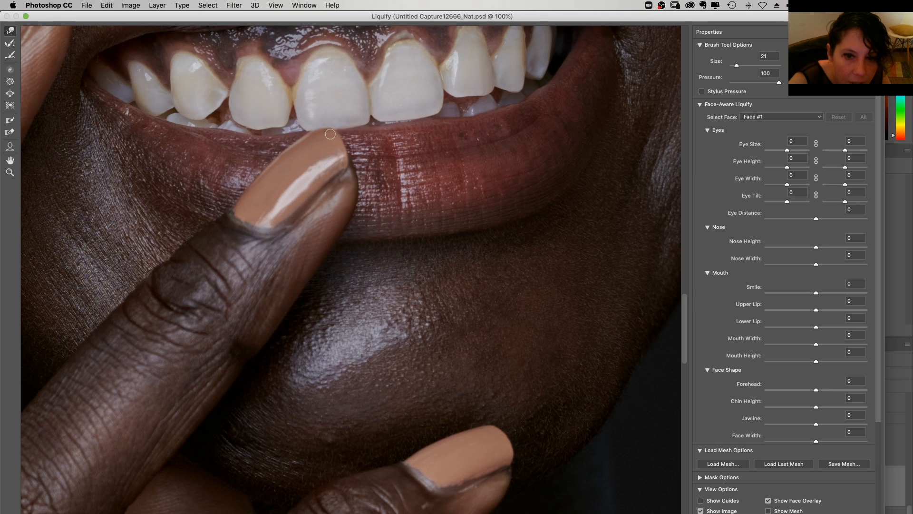
drag(737, 66, 740, 65)
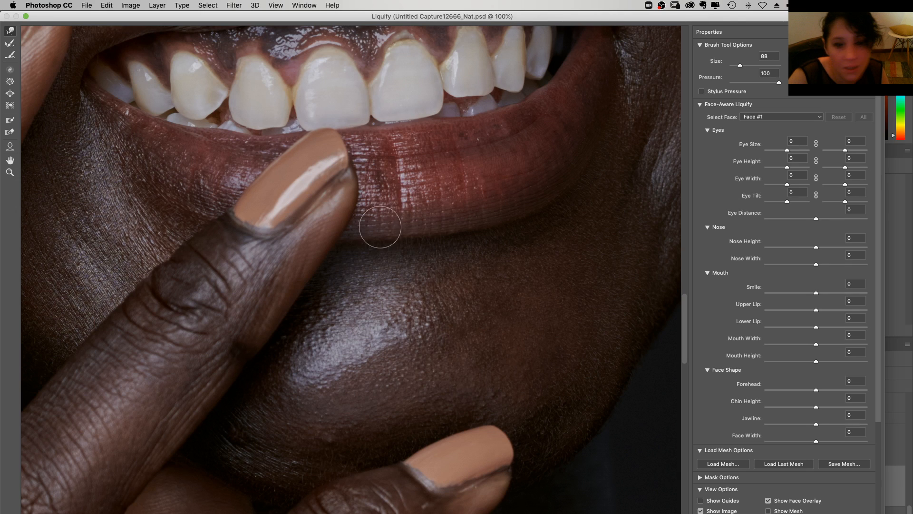
Adjust the nail beside the corner of the mouth with the warp brush at sizes 140 and 52
mouse_move(181, 182)
mouse_down()
mouse_move(303, 272)
mouse_move(386, 294)
mouse_up()
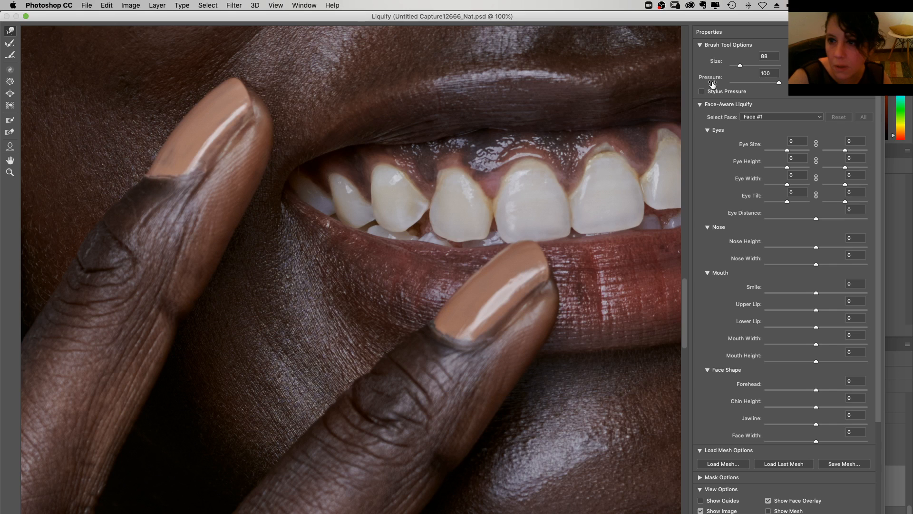
drag(740, 65, 742, 65)
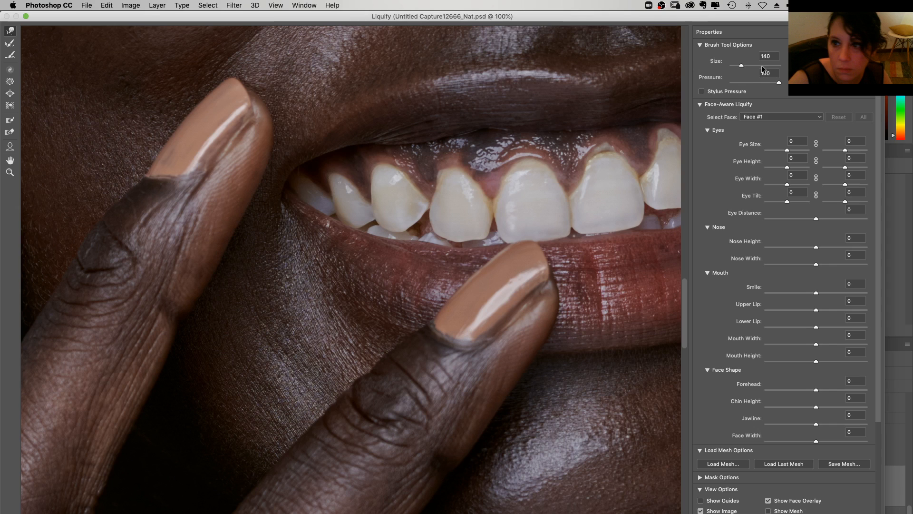
drag(762, 66, 739, 65)
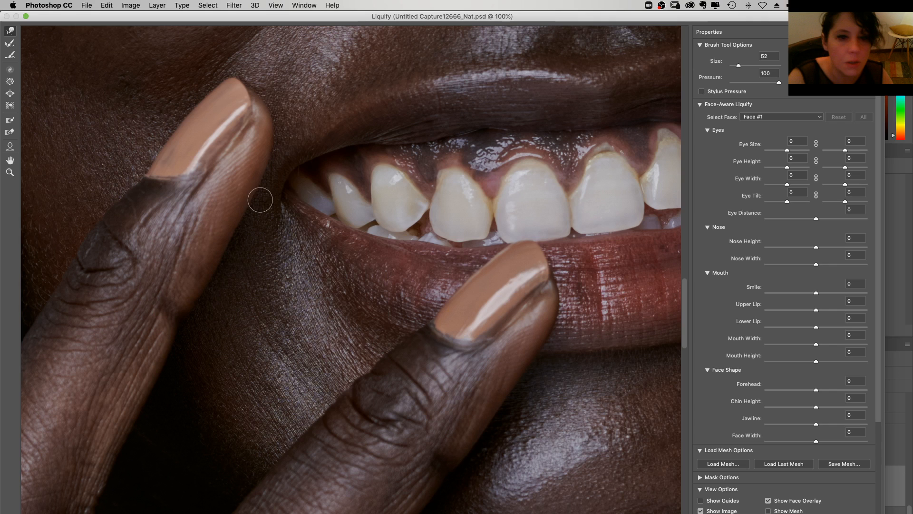
Reshape the edges of the outermost nail near the earlobe with the Forward Warp brush at size 52
scroll(260, 200, down, 1)
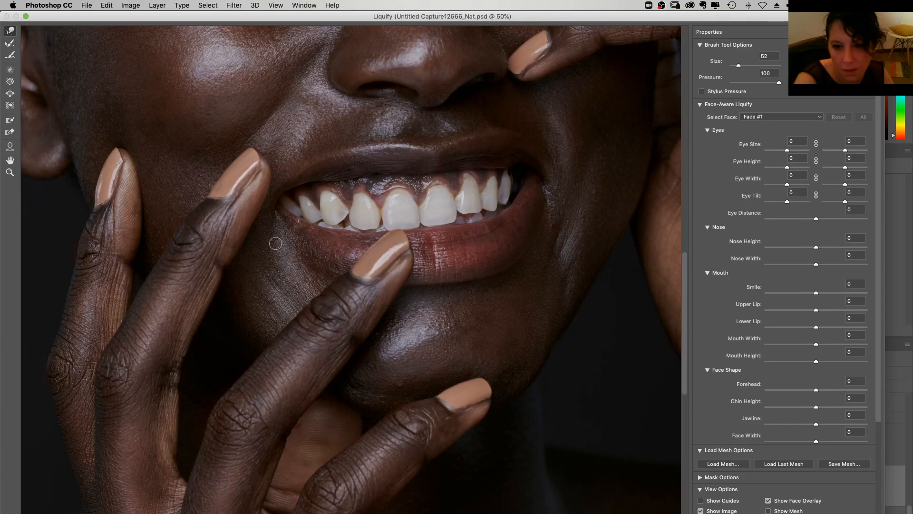
scroll(276, 244, left, 5)
drag(738, 65, 742, 65)
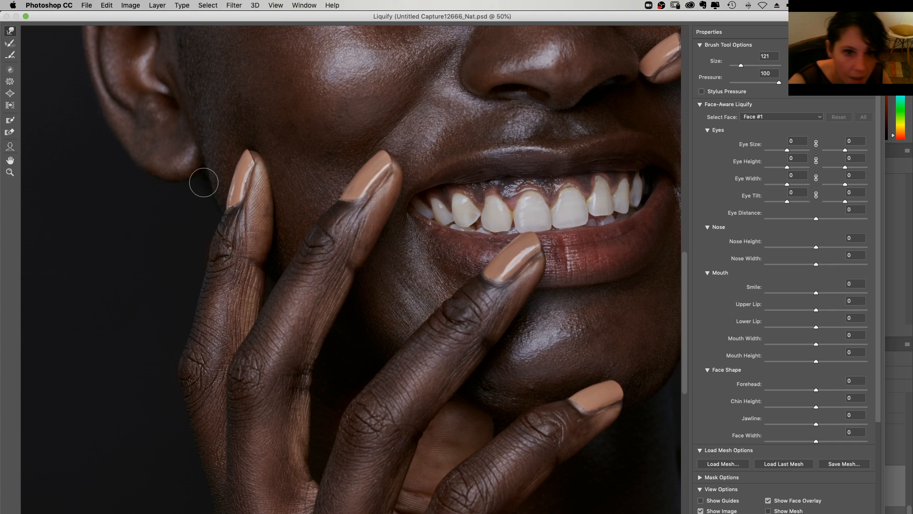
super+click(246, 192)
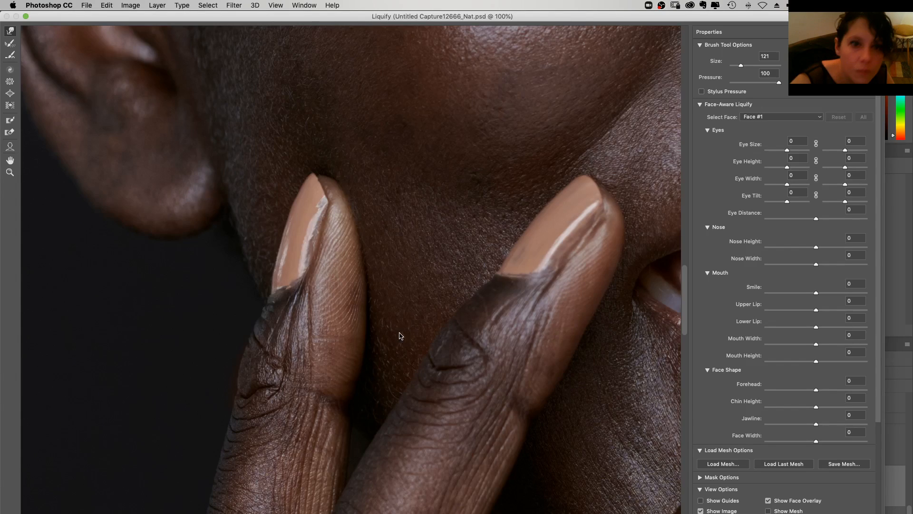
key(bracketleft)
key(bracketleft)
key(bracketleft)
key(bracketleft)
key(bracketleft)
key(bracketleft)
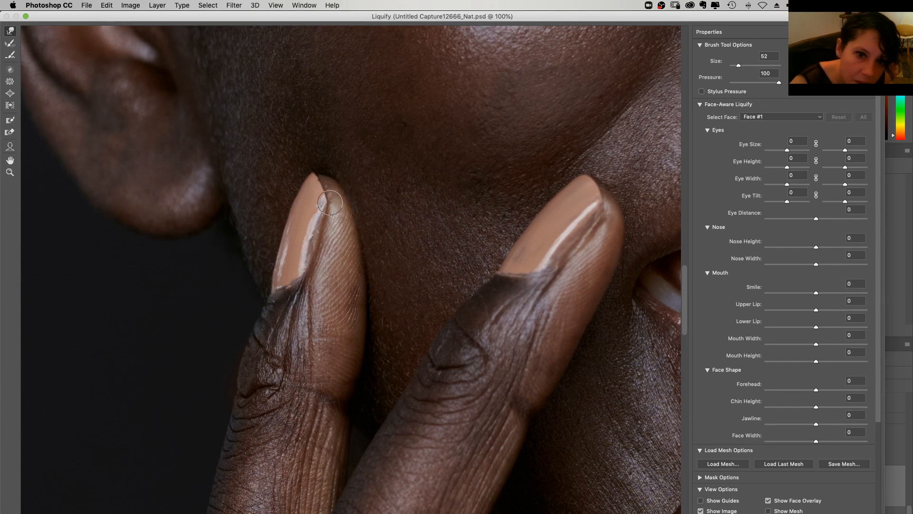
drag(329, 197, 299, 203)
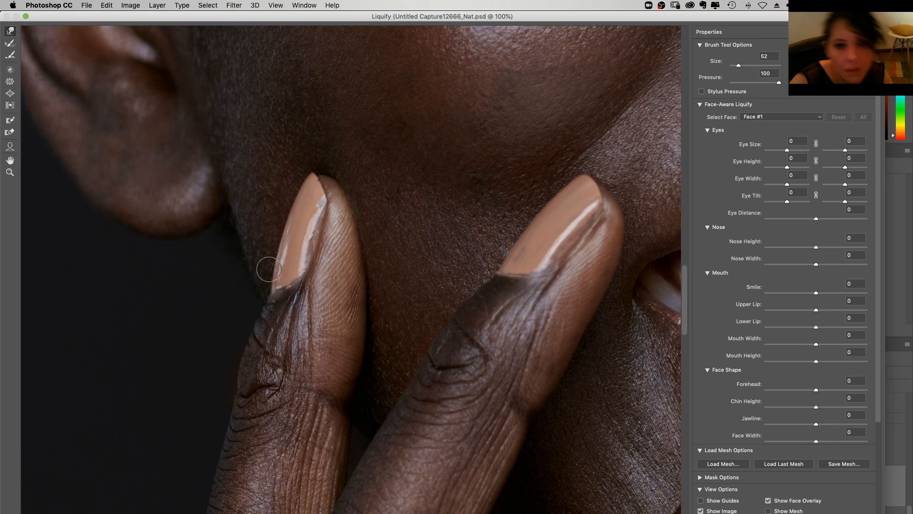
Save the Liquify mesh as Nails.msh in the clark folder and apply the Liquify changes to the clean up layer
key(super+minus)
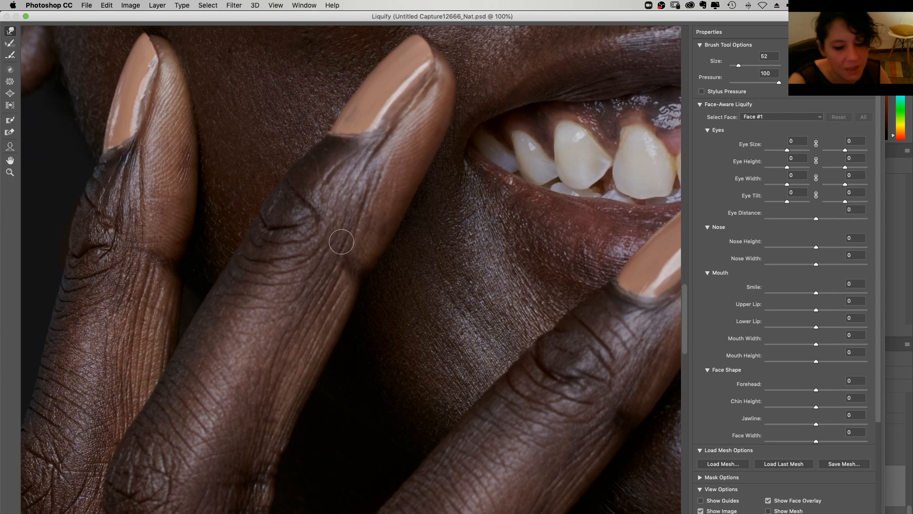
key(super+minus)
key(super+minus)
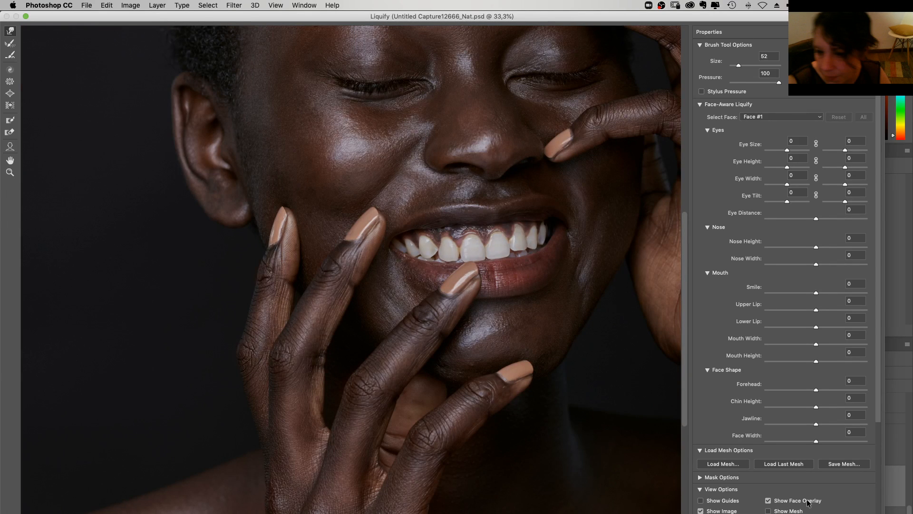
click(841, 464)
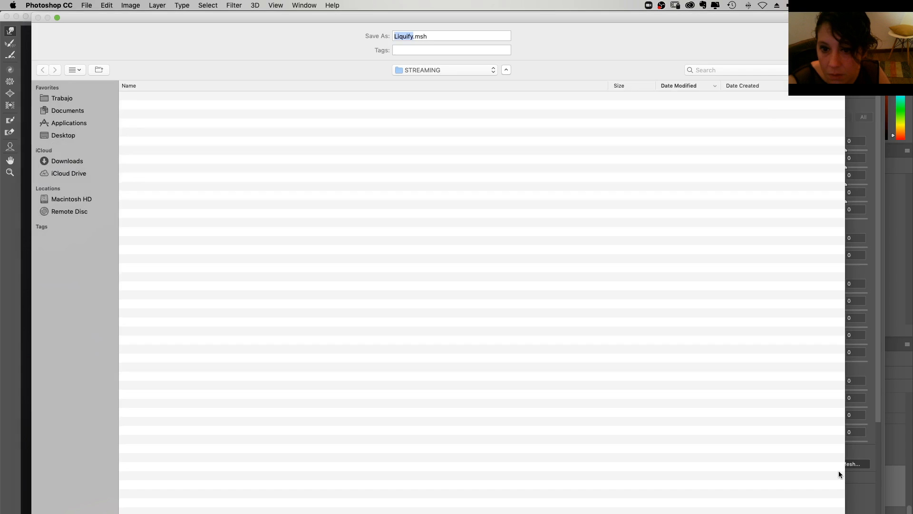
text(N)
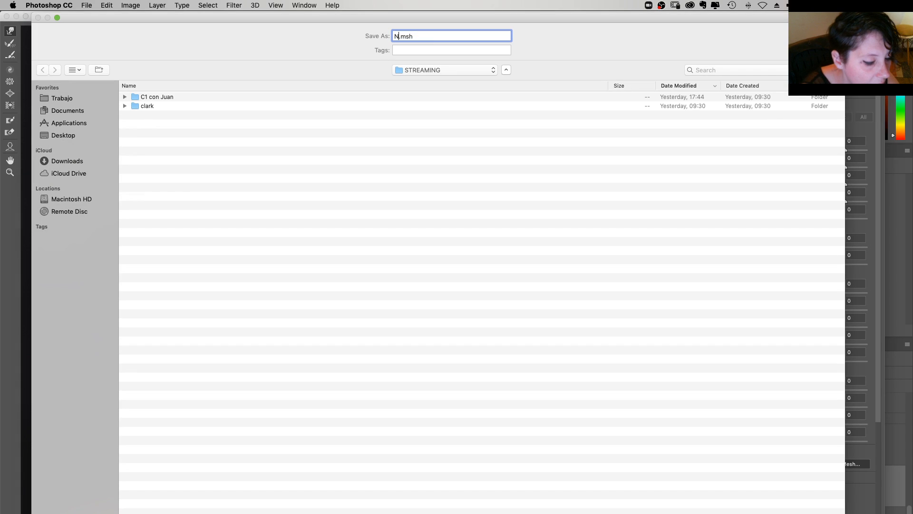
text(ail)
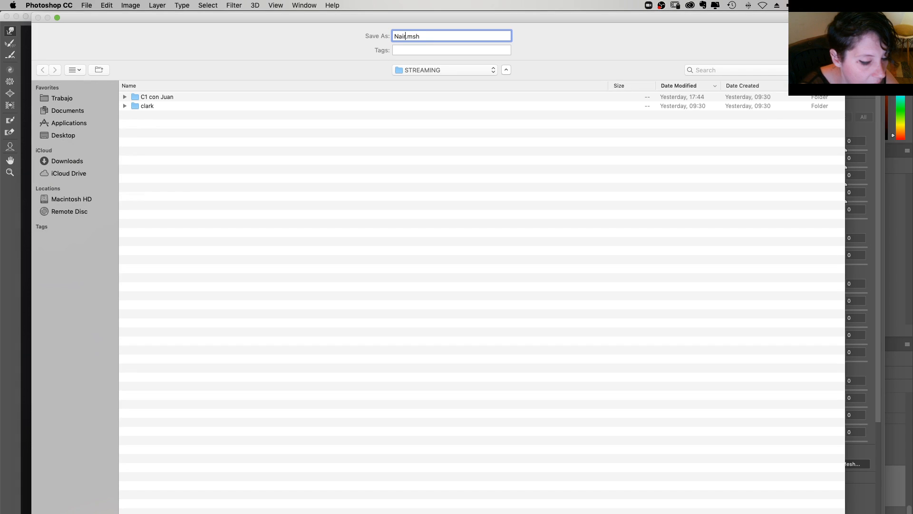
text(s)
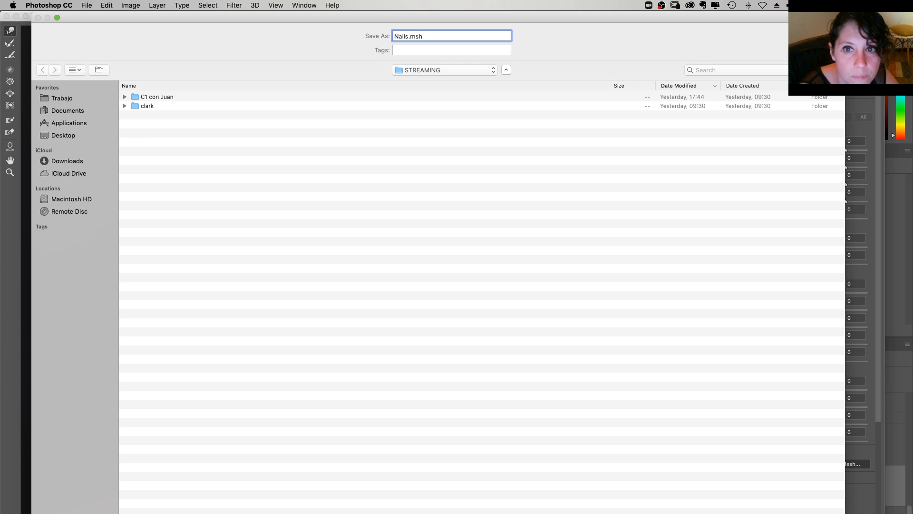
double_click(150, 107)
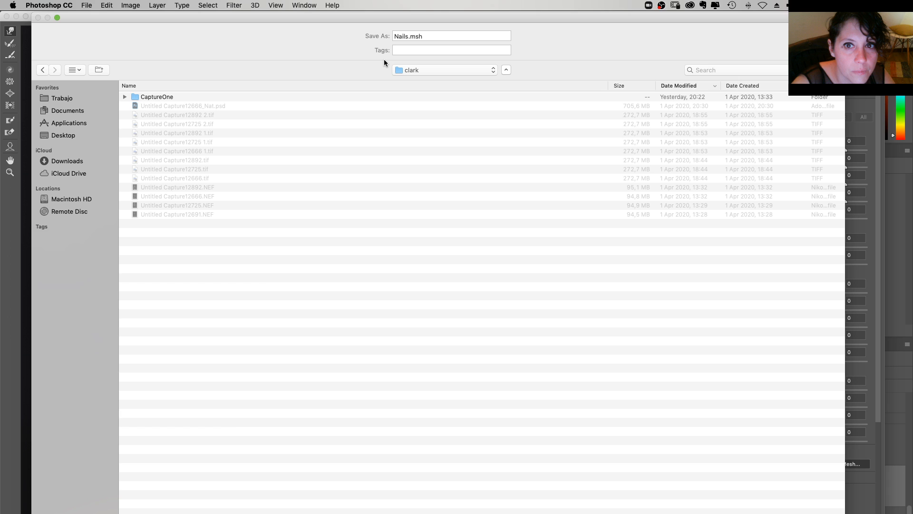
click(428, 36)
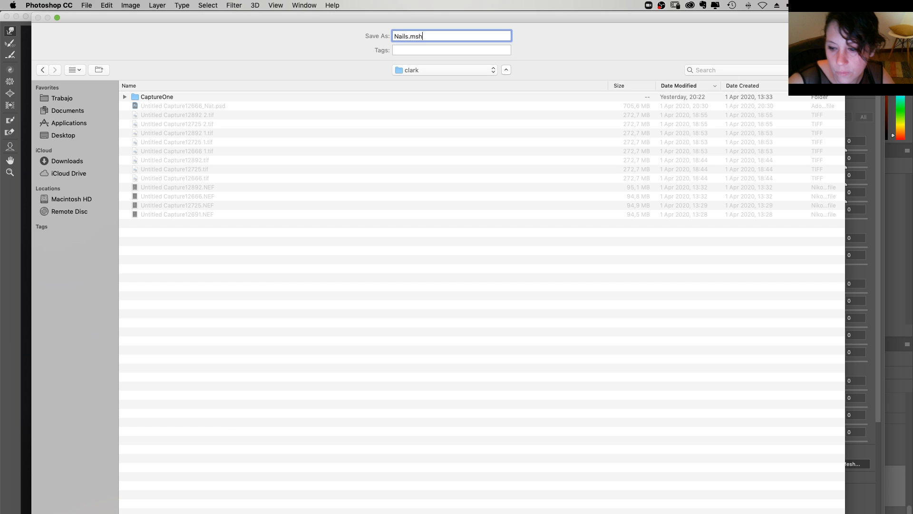
key(Return)
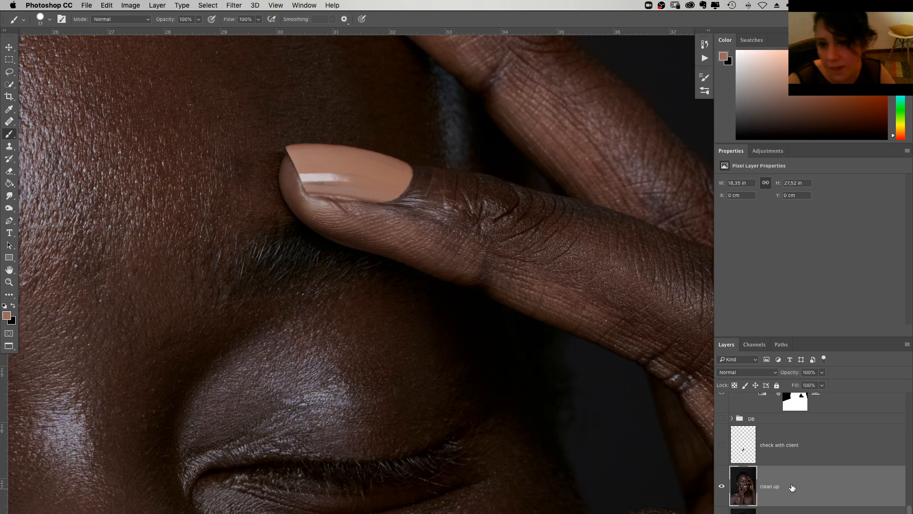
Show the hidden color adjustments, select the NAILS layer mask and run the Liquify filter on it
key(super+minus)
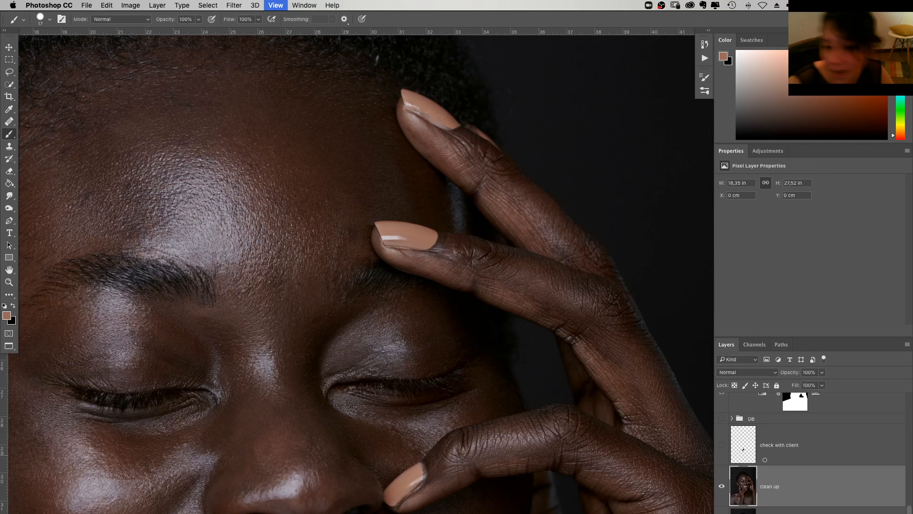
scroll(888, 484, up, 3)
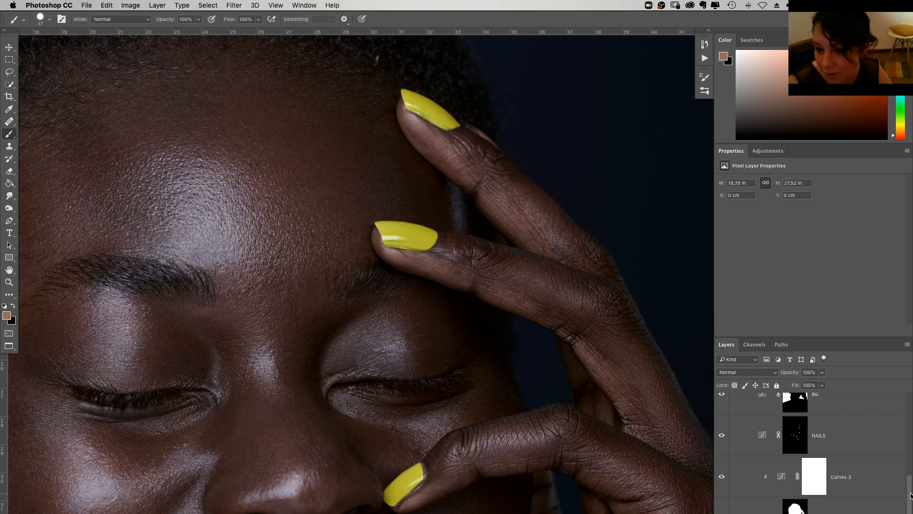
scroll(875, 484, up, 3)
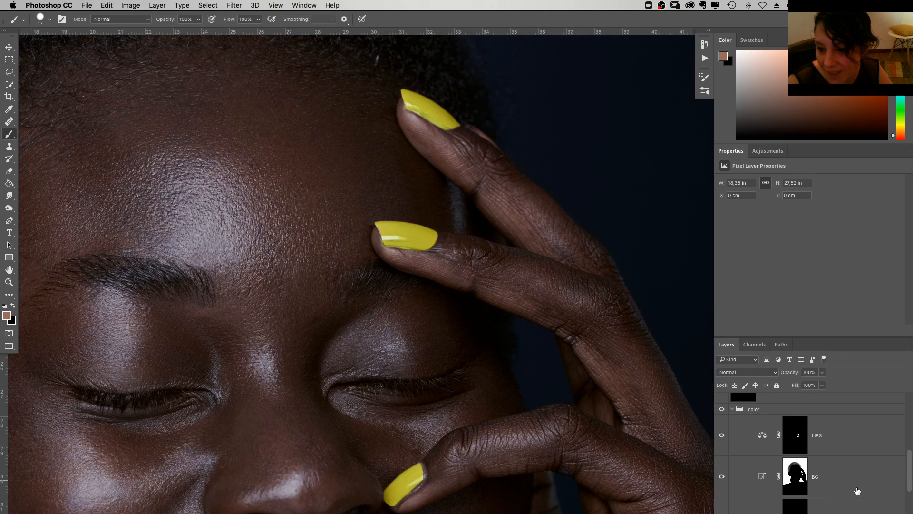
click(802, 499)
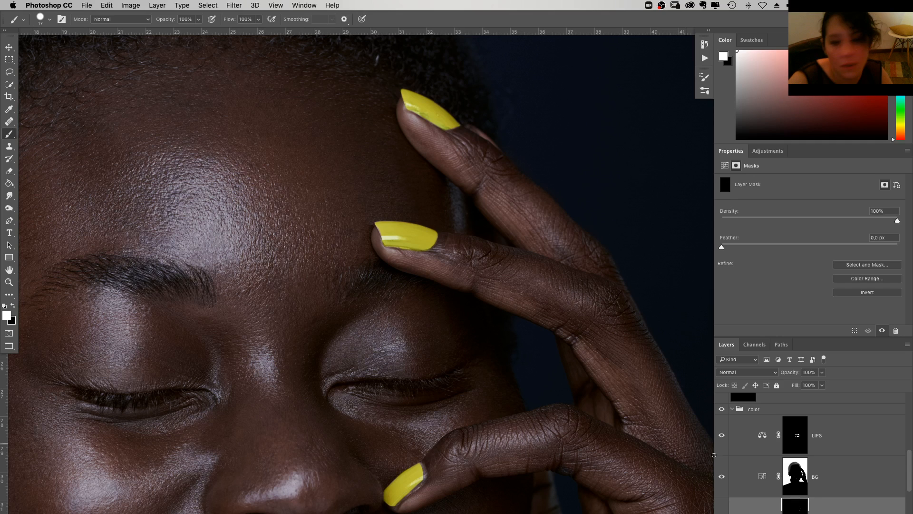
click(234, 5)
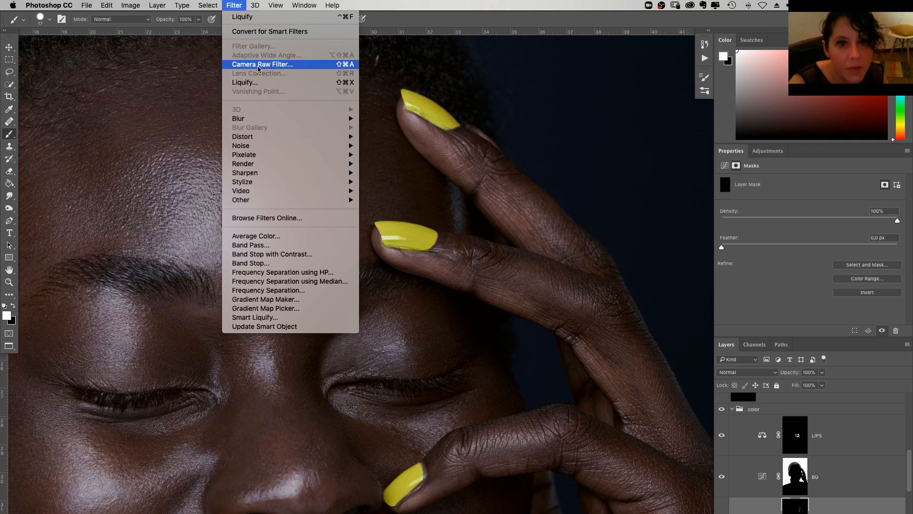
click(264, 83)
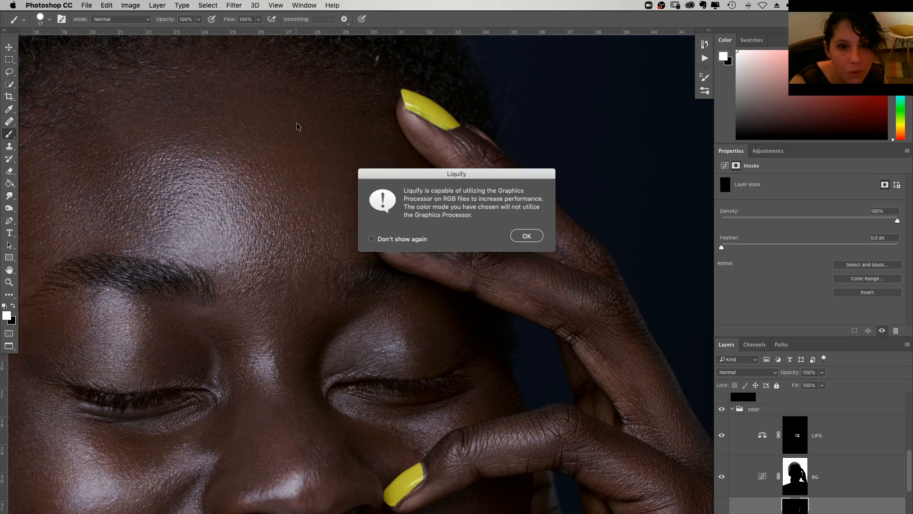
key(Return)
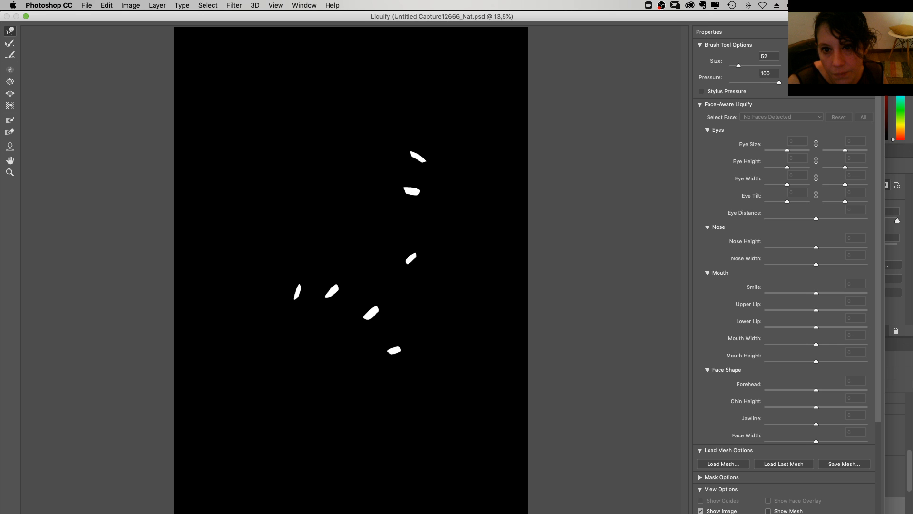
key(Return)
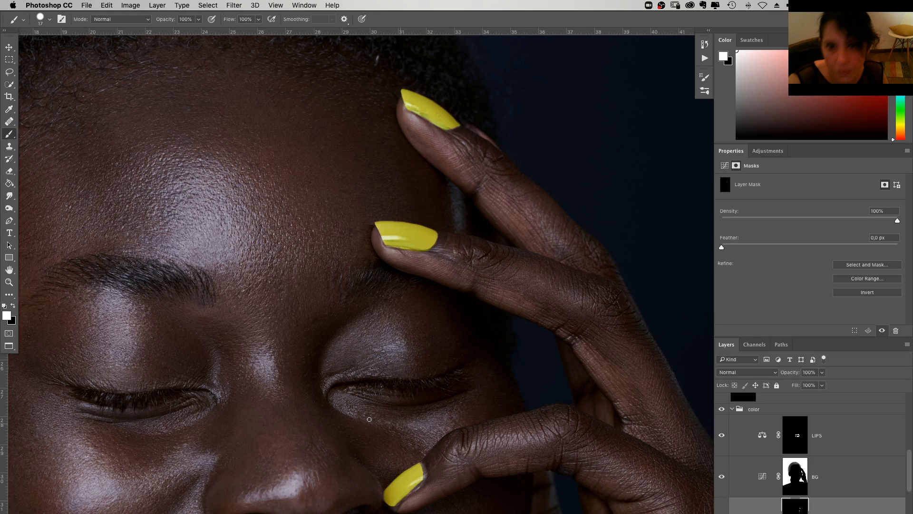
Collapse the color group and add a new layer above it, filled entirely with black
click(11, 282)
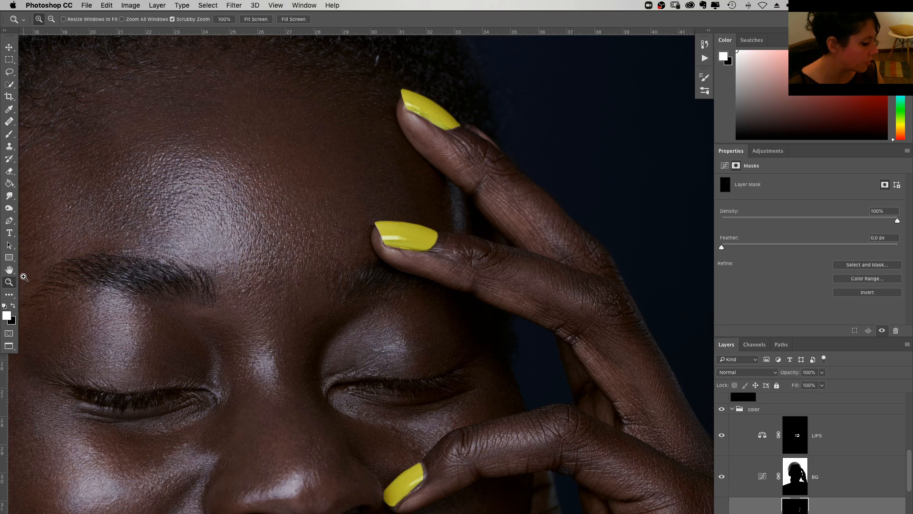
click(731, 409)
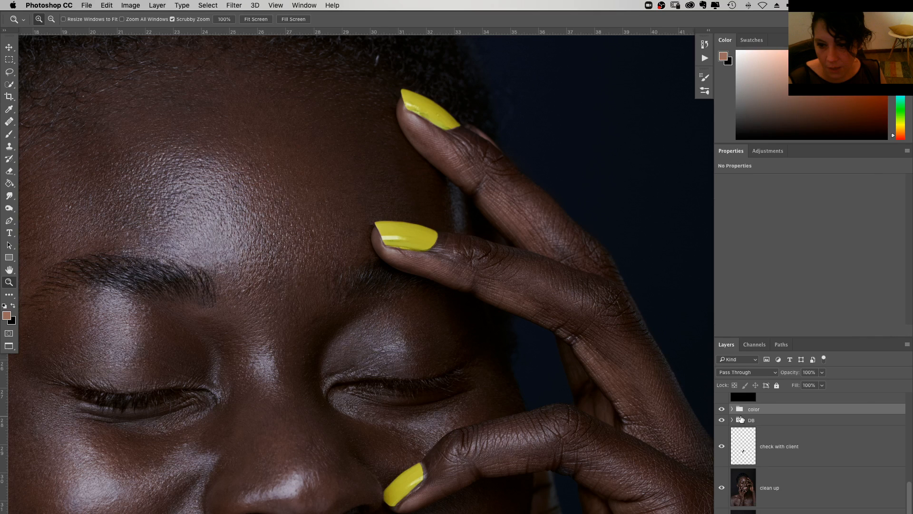
key(super+shift+alt+n)
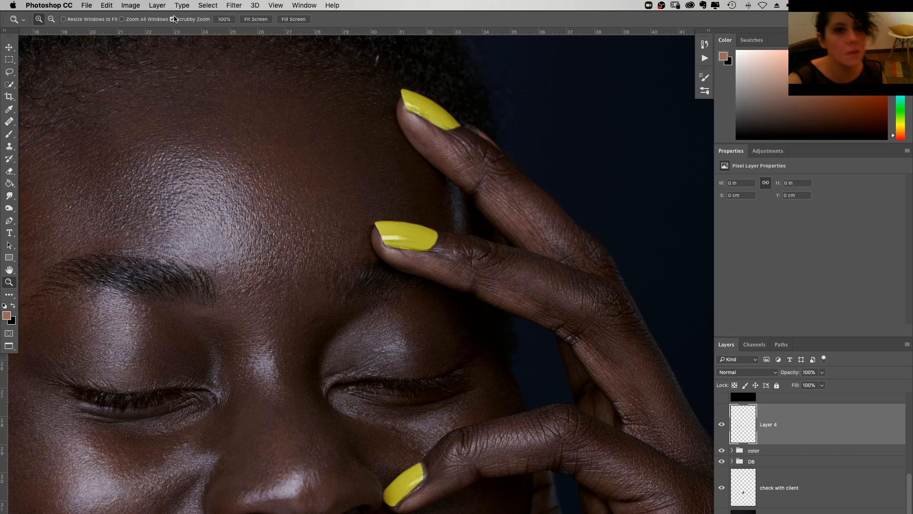
key(x)
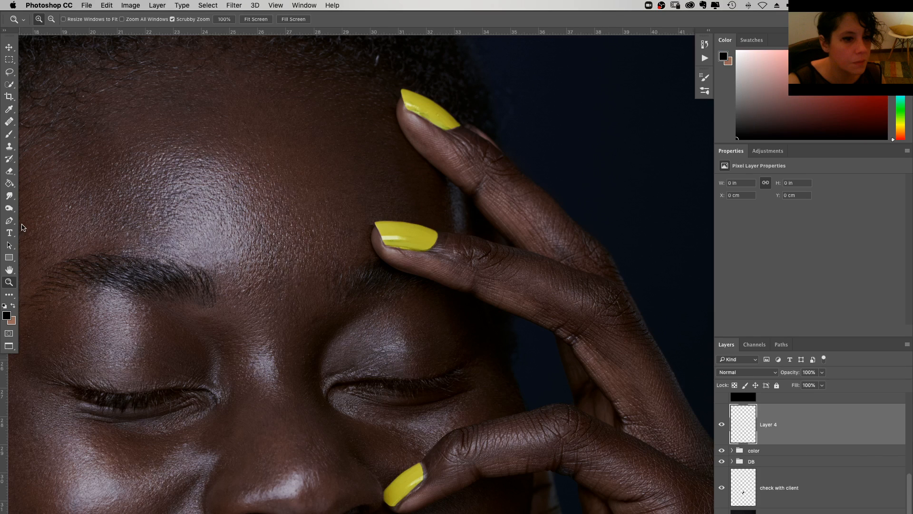
key(g)
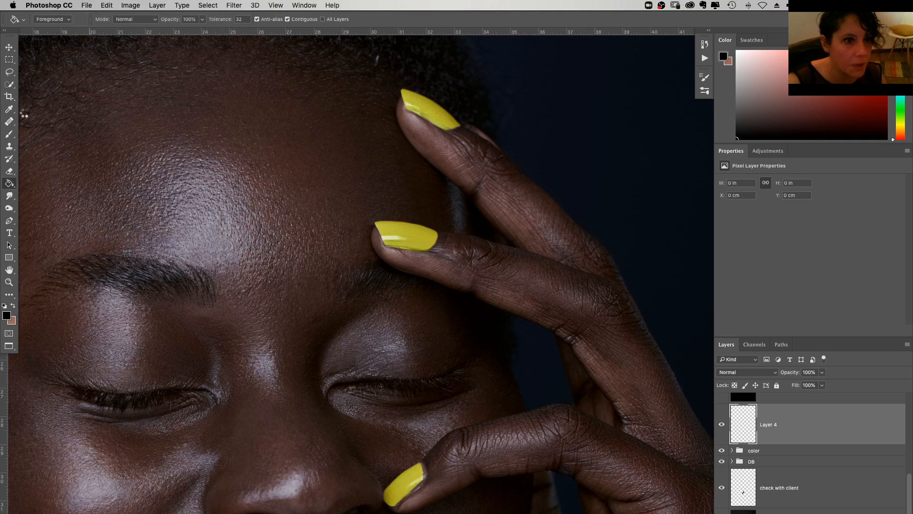
click(23, 115)
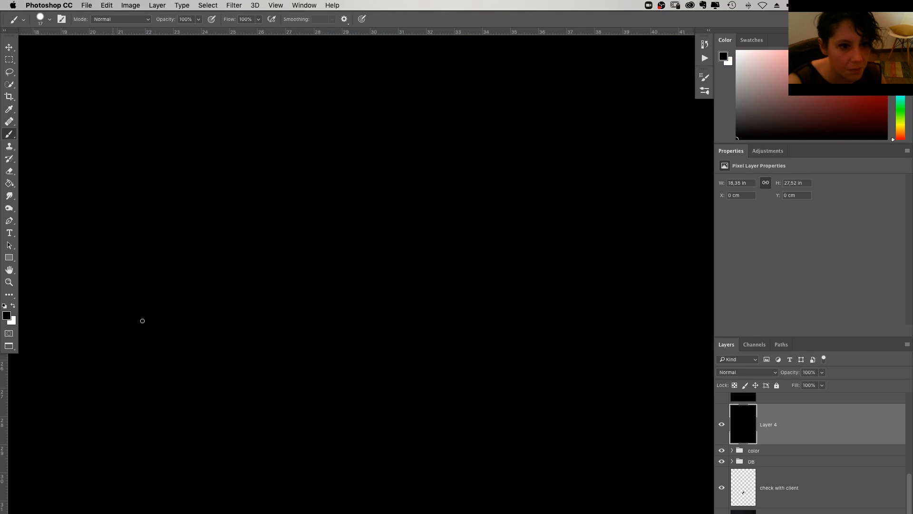
Add another empty layer above the black one and set up a white brush at 114 px with 0% hardness
key(d)
key(b)
key(x)
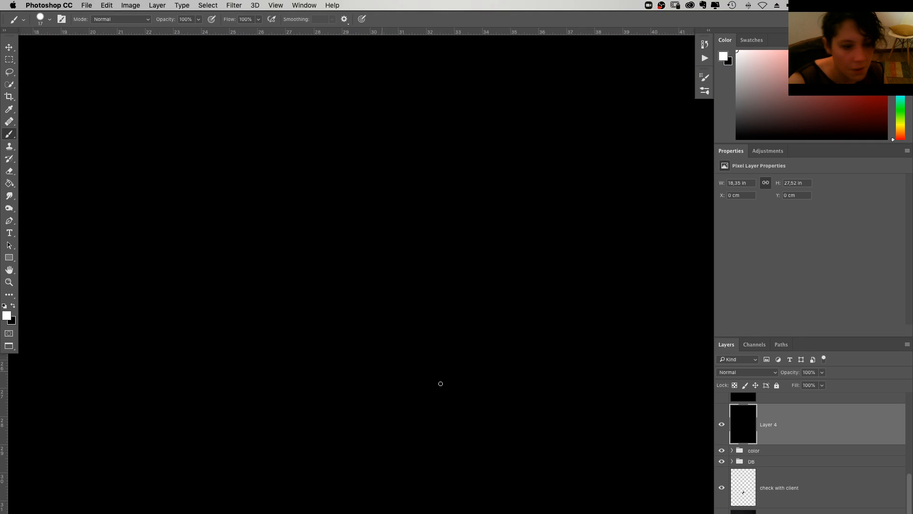
key(alt+shift+super+n)
right_click(296, 212)
mouse_move(348, 234)
mouse_down()
mouse_move(374, 235)
mouse_move(293, 256)
mouse_up()
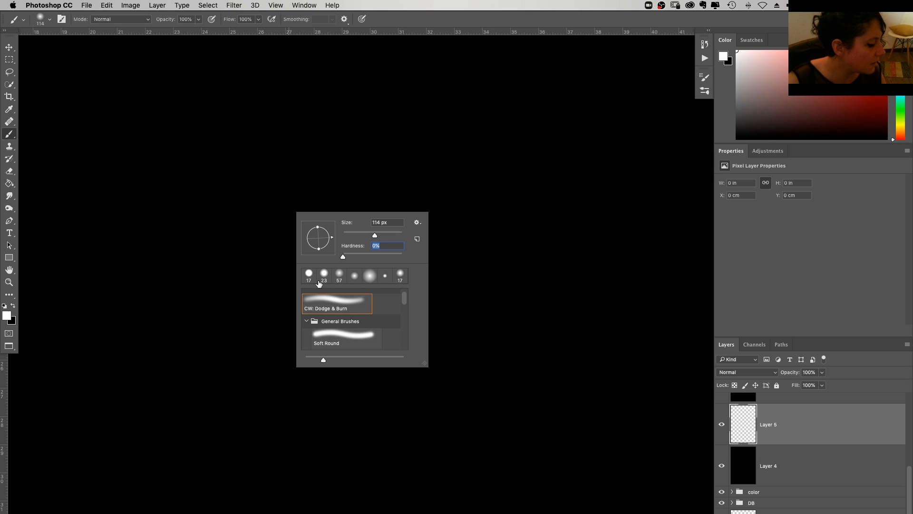
Set the brush opacity to 19% and paint one continuous zigzag stroke across the black canvas
click(199, 19)
key(1)
key(9)
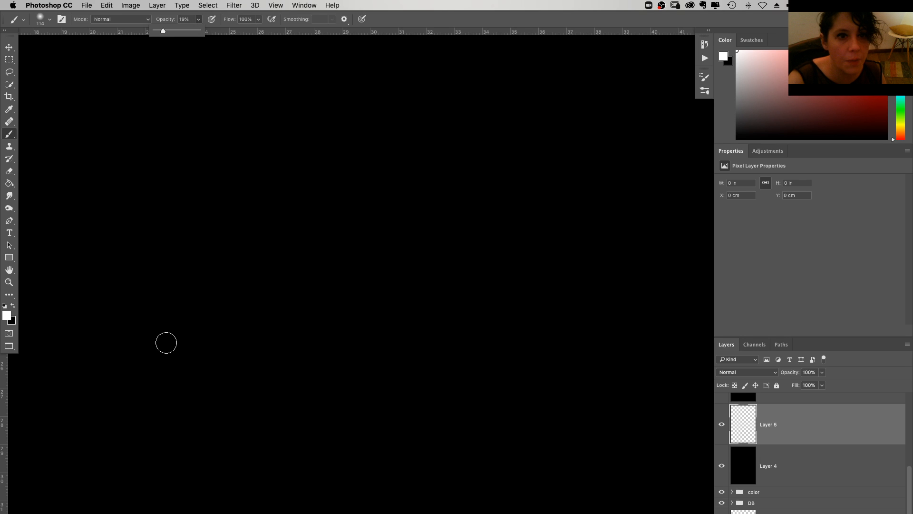
mouse_move(183, 457)
mouse_down()
mouse_move(287, 106)
mouse_move(672, 363)
mouse_move(704, 200)
mouse_up()
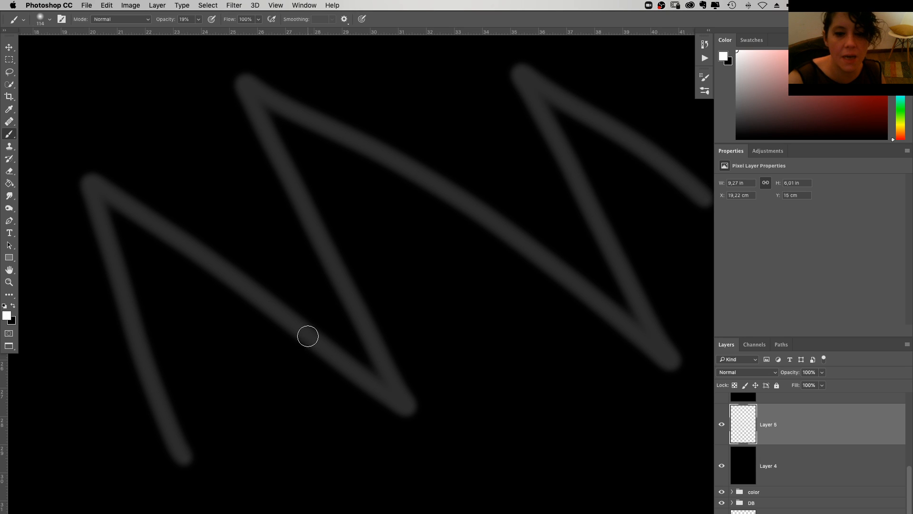
Paint a crossing stroke over the zigzag at 19% opacity, plus a short curved stroke with the brush at 12 px
click(219, 351)
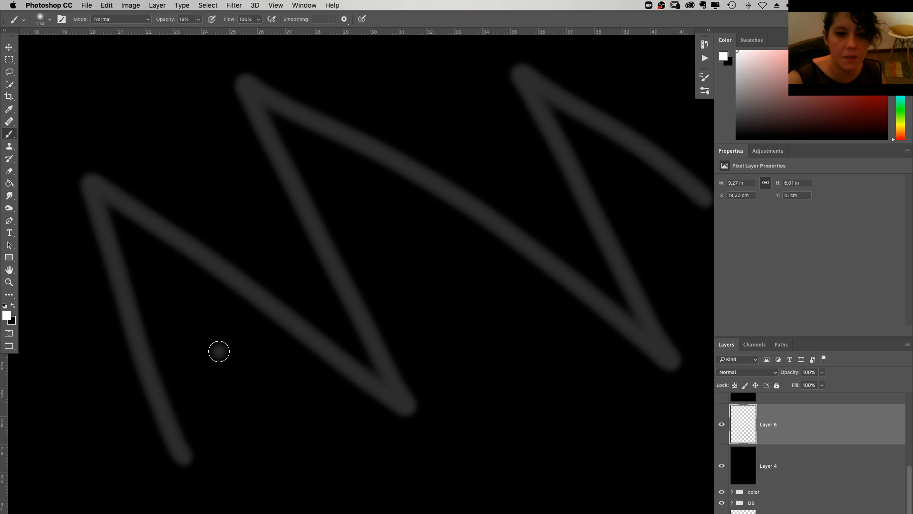
drag(219, 351, 405, 103)
right_click(282, 315)
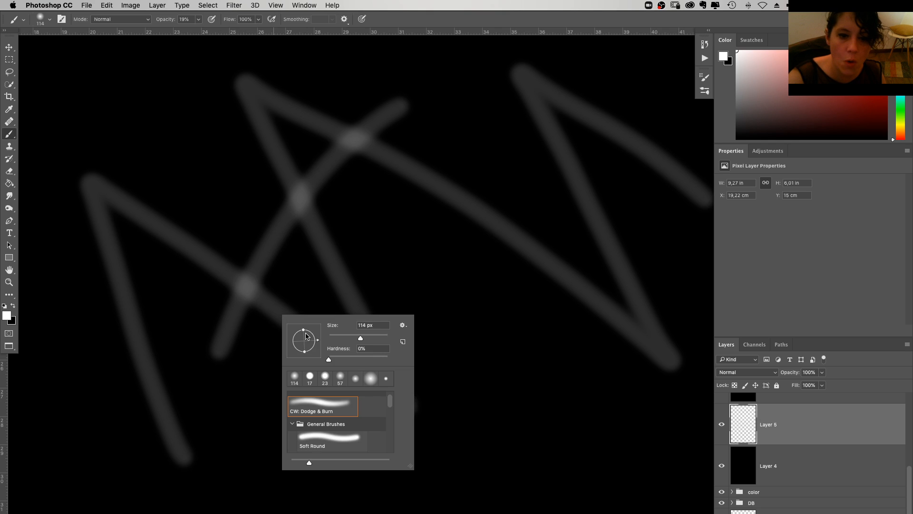
drag(350, 336, 333, 339)
click(273, 307)
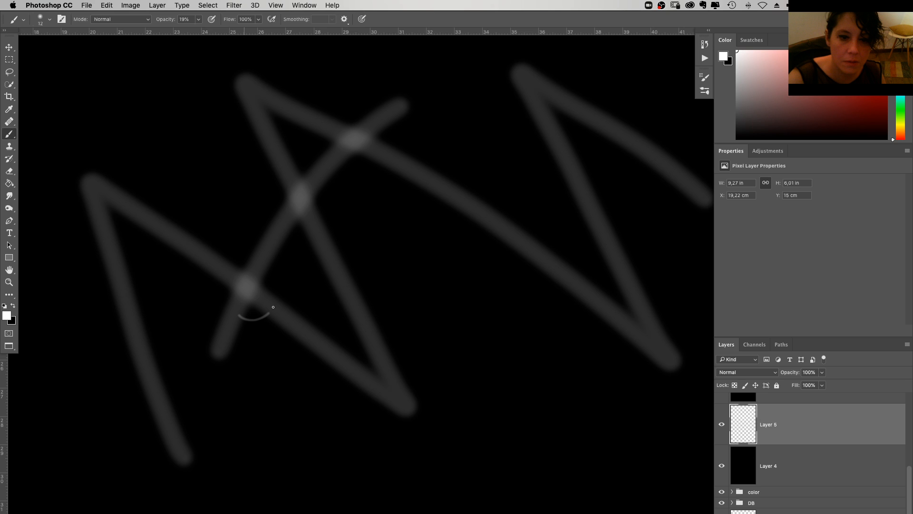
Set the brush to 100% opacity, 16% flow and a size of 70 px for an empty part of the black layer
drag(485, 389, 408, 384)
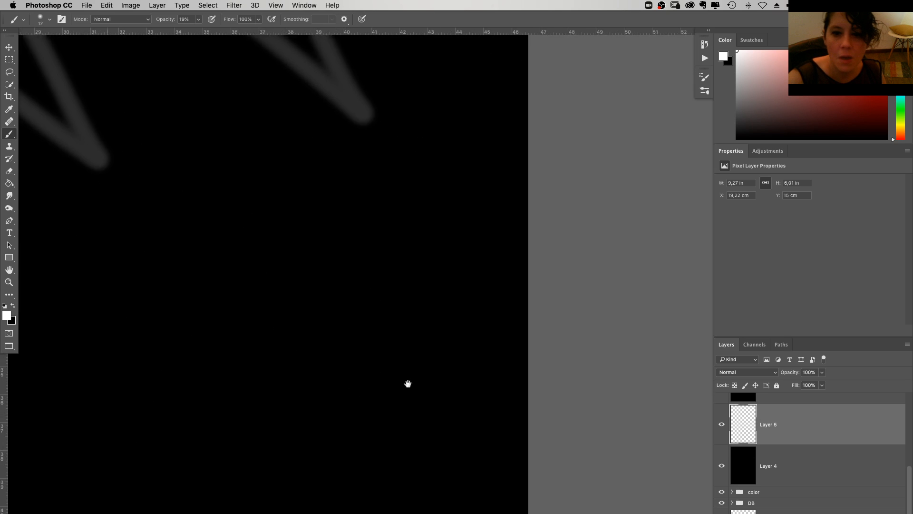
drag(430, 329, 480, 328)
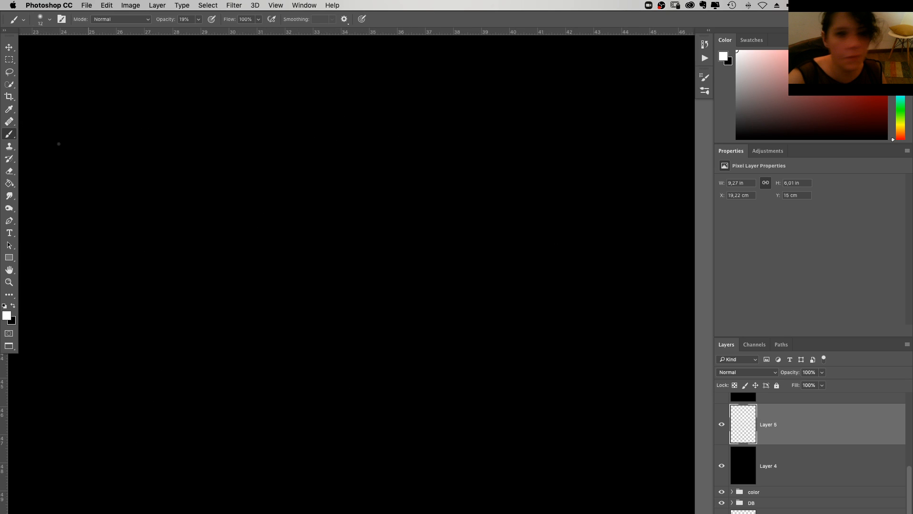
click(199, 19)
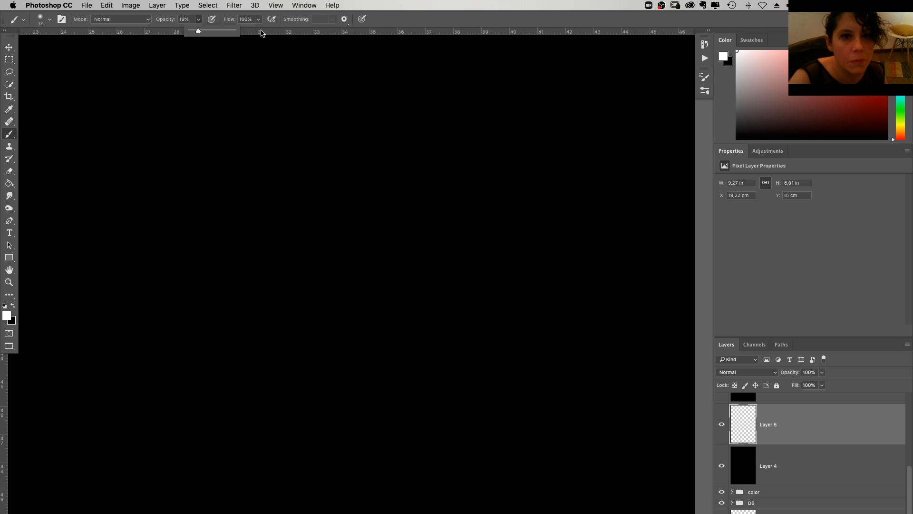
mouse_move(229, 30)
mouse_down()
mouse_move(257, 31)
mouse_move(259, 21)
mouse_move(229, 30)
mouse_up()
right_click(309, 321)
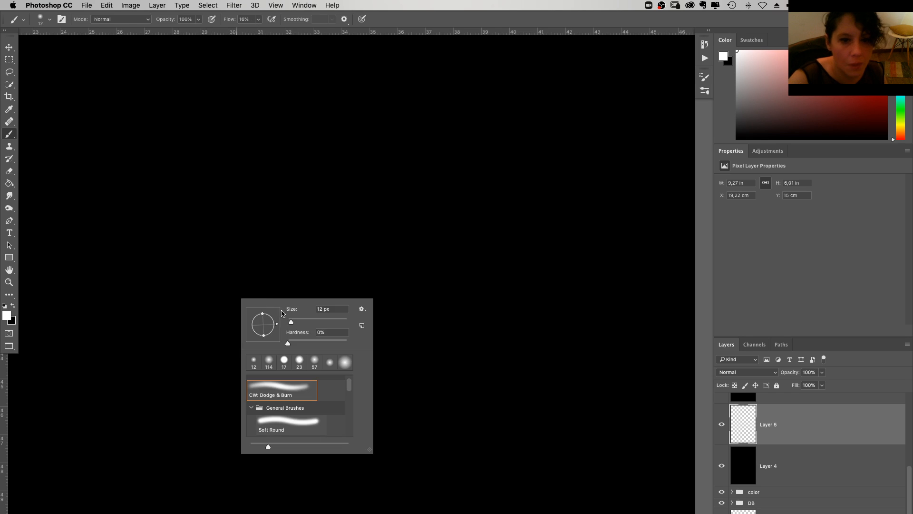
click(308, 321)
Paint low-flow test strokes over the black area with the large brush and again at 27 px
mouse_move(140, 442)
mouse_down()
mouse_move(358, 398)
mouse_move(315, 298)
mouse_move(576, 220)
mouse_move(599, 128)
mouse_move(582, 69)
mouse_up()
right_click(582, 336)
mouse_move(625, 303)
mouse_down()
mouse_move(631, 259)
mouse_move(608, 316)
mouse_up()
mouse_move(382, 126)
mouse_down()
mouse_move(400, 67)
mouse_move(346, 114)
mouse_move(381, 125)
mouse_up()
drag(228, 157, 233, 165)
mouse_move(356, 451)
mouse_down()
mouse_move(409, 443)
mouse_move(361, 452)
mouse_up()
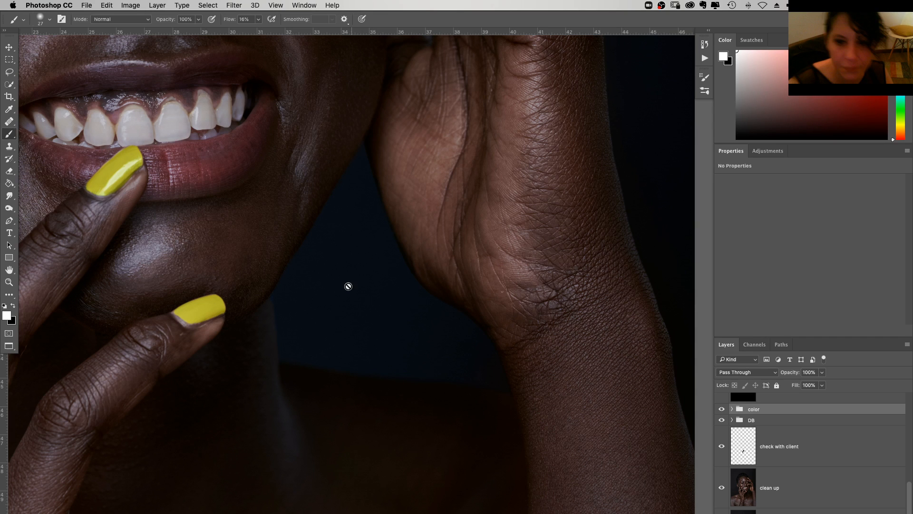
Make the "clean up" layer active and switch to the Clone Stamp tool for a close-up of the teeth
scroll(348, 286, up, 4)
scroll(348, 286, left, 6)
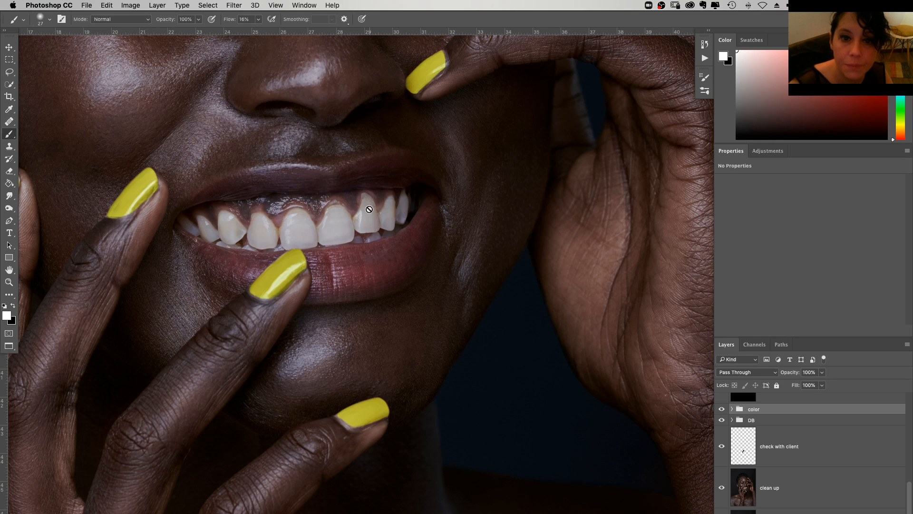
key(z)
drag(267, 128, 517, 306)
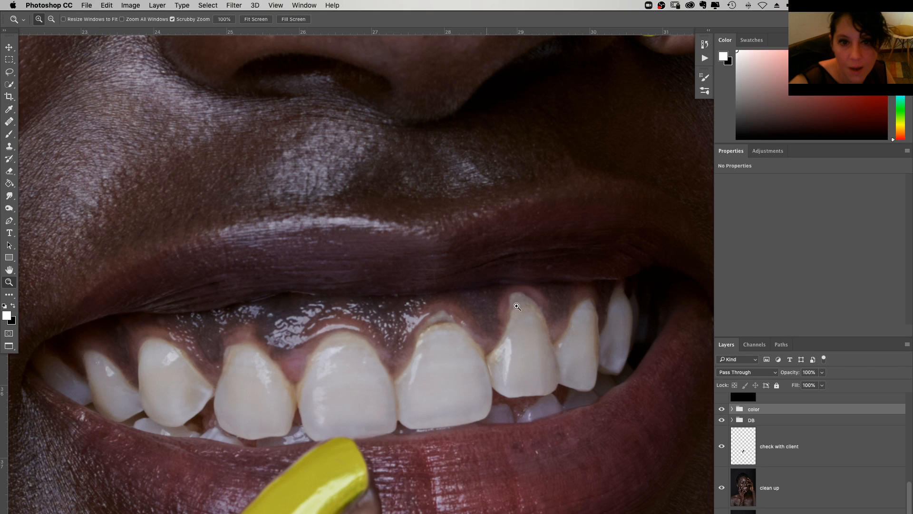
super+click(579, 391)
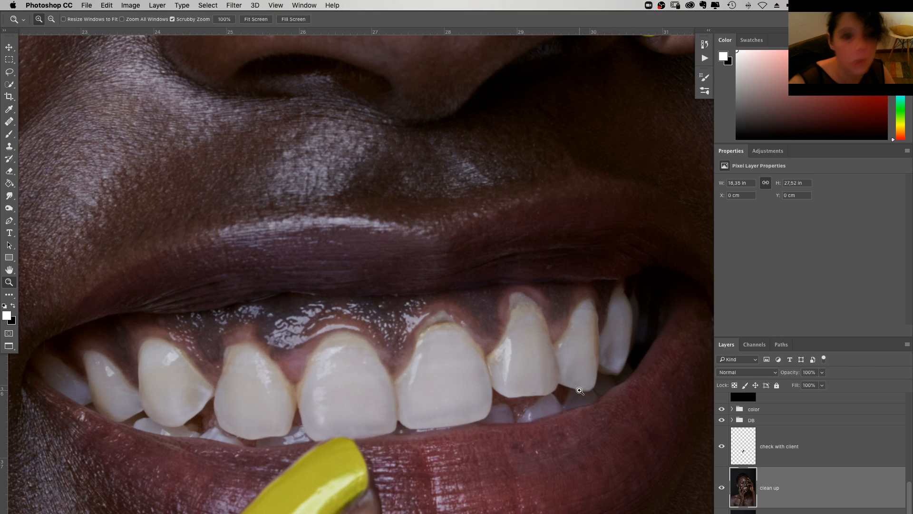
click(9, 146)
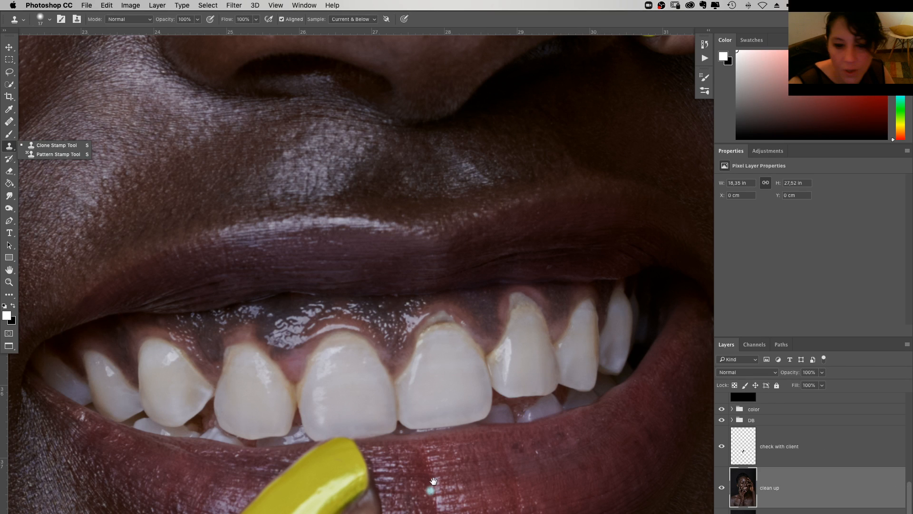
Expand the "color" group and inspect the mask of its NAILS curves layer
drag(433, 481, 458, 229)
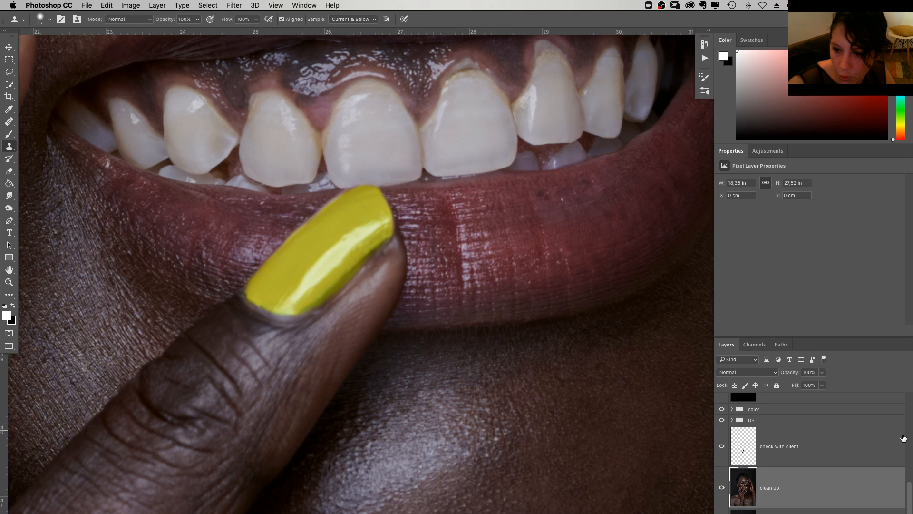
scroll(904, 440, up, 10)
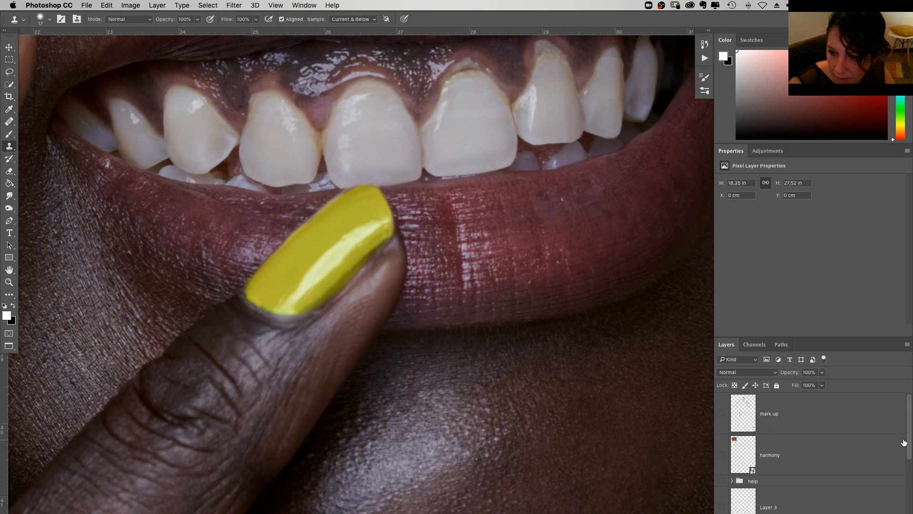
scroll(904, 443, down, 5)
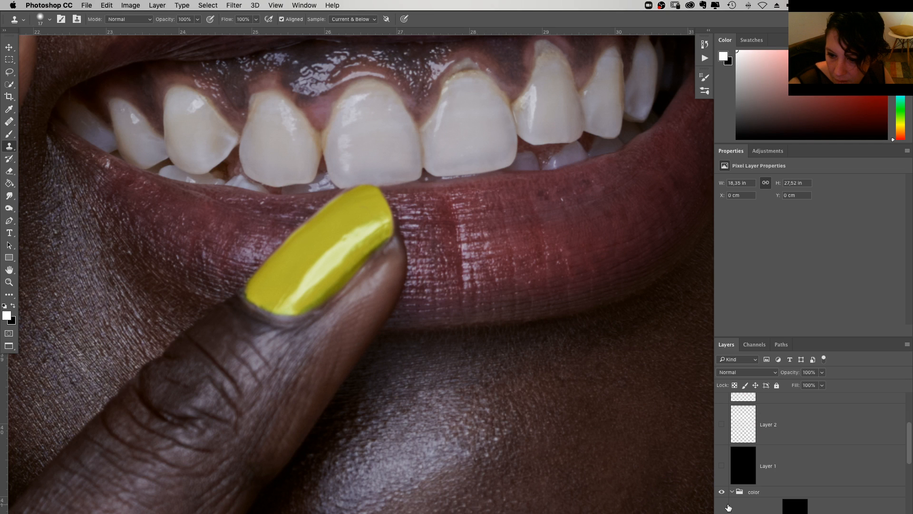
scroll(729, 507, down, 3)
alt+click(795, 476)
alt+click(796, 480)
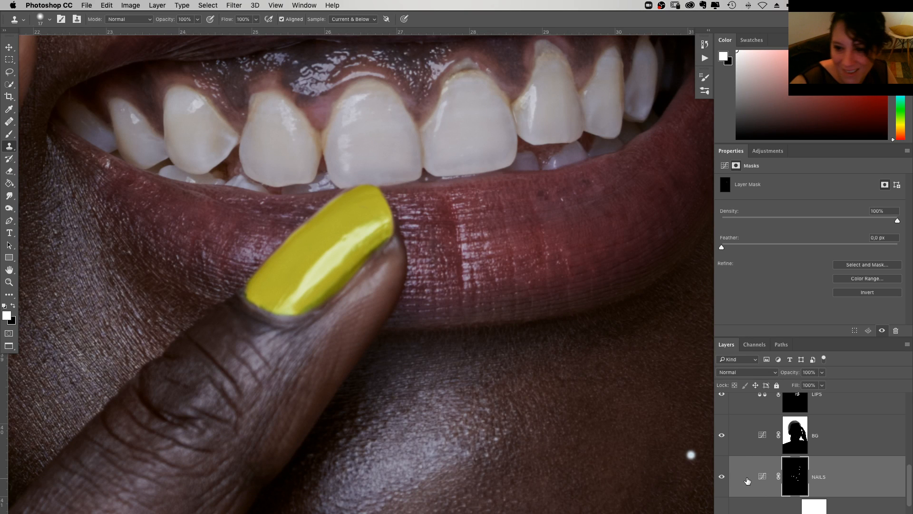
Compare the nail over the lower lip between the Merge Down and Delete Layer history states, ending on Delete Layer
click(705, 43)
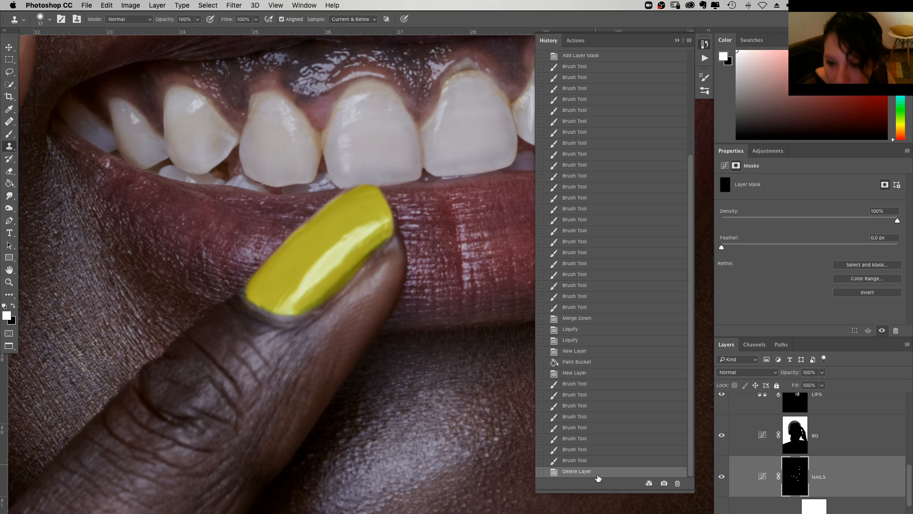
click(598, 475)
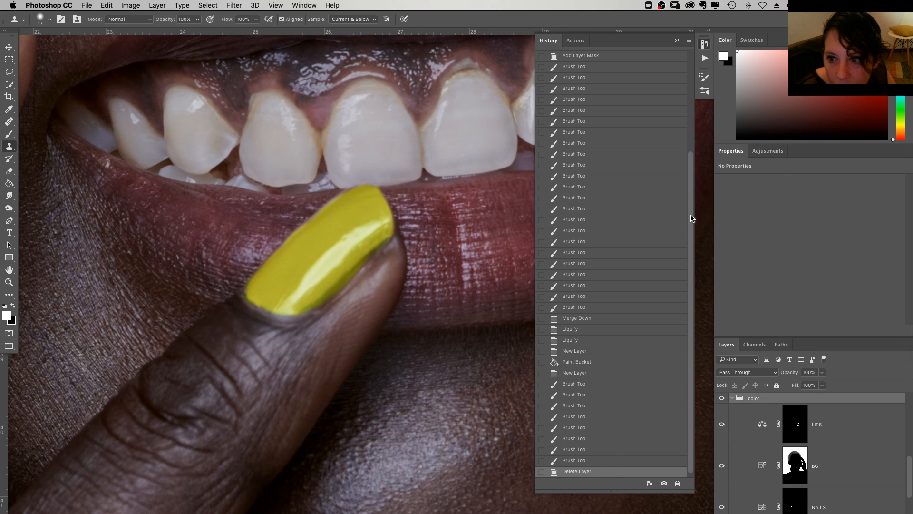
scroll(691, 218, up, 2)
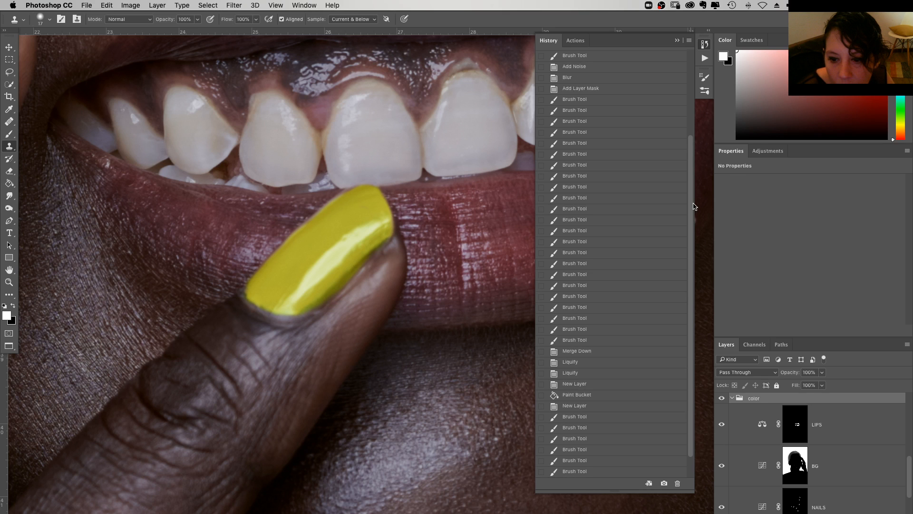
click(662, 351)
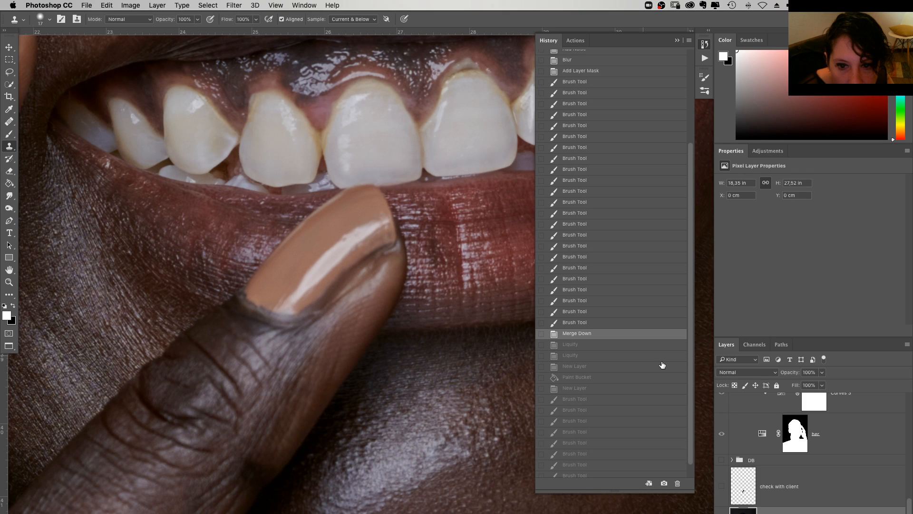
click(598, 323)
scroll(598, 325, down, 1)
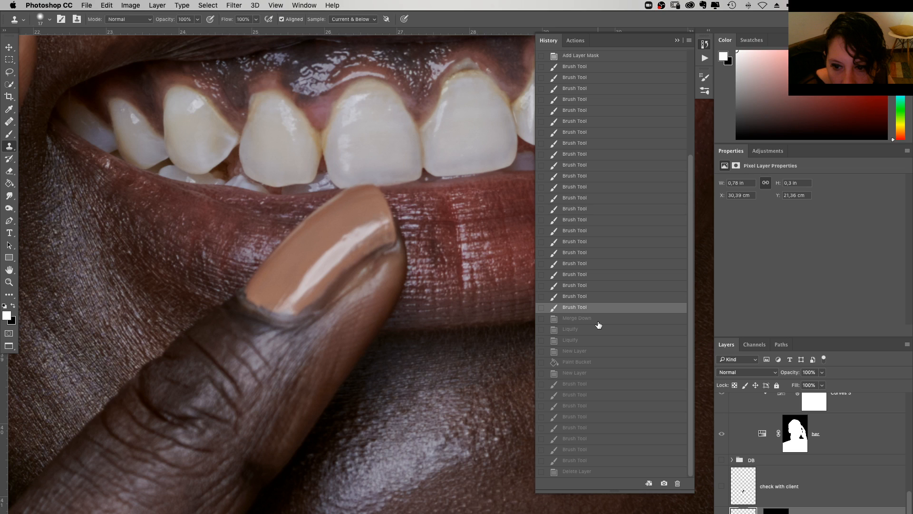
click(594, 327)
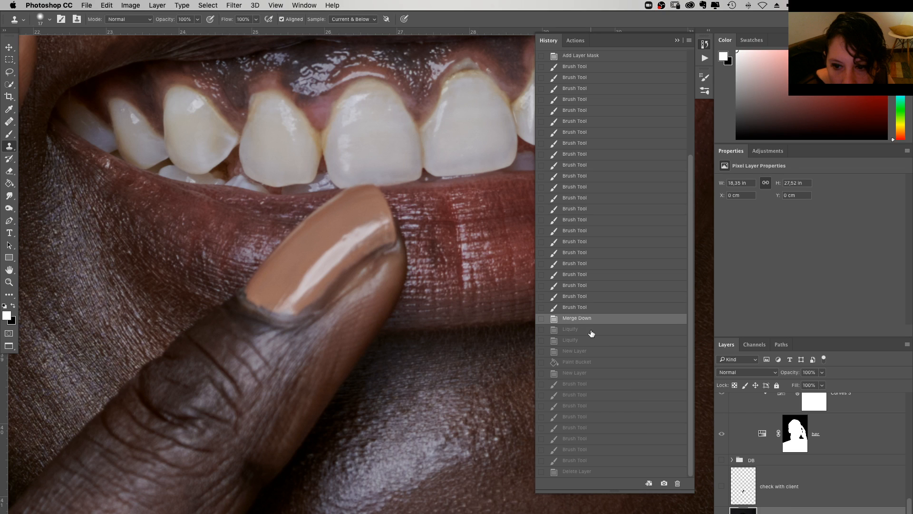
click(592, 330)
click(595, 317)
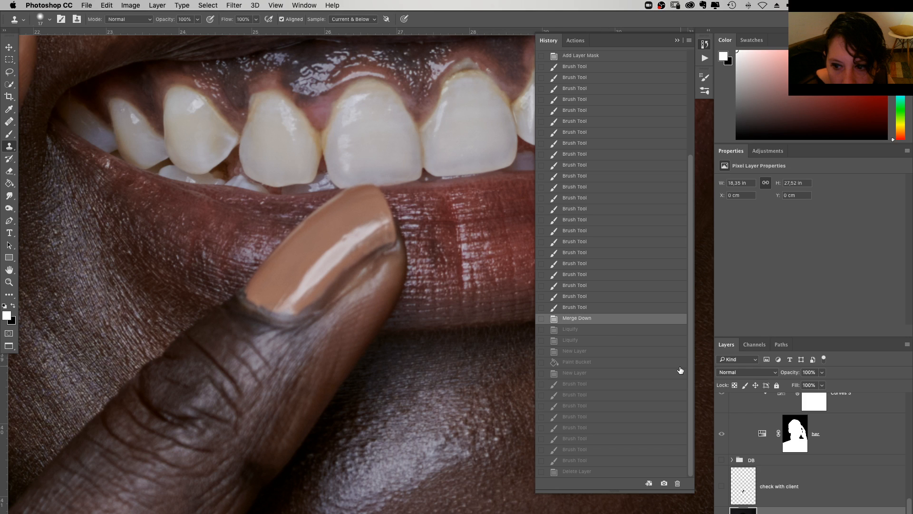
click(590, 470)
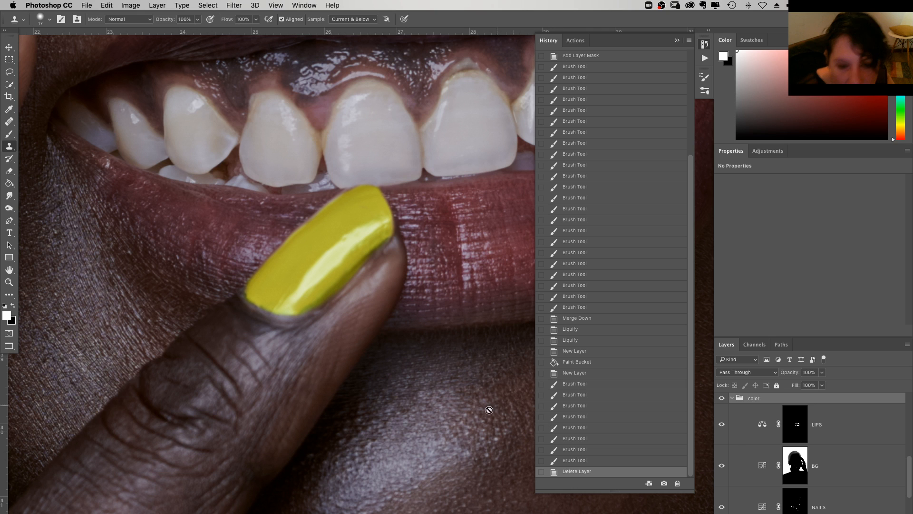
Compare the fingernail beside the nose between the same two history states, return to Delete Layer and close the history
drag(534, 420, 212, 219)
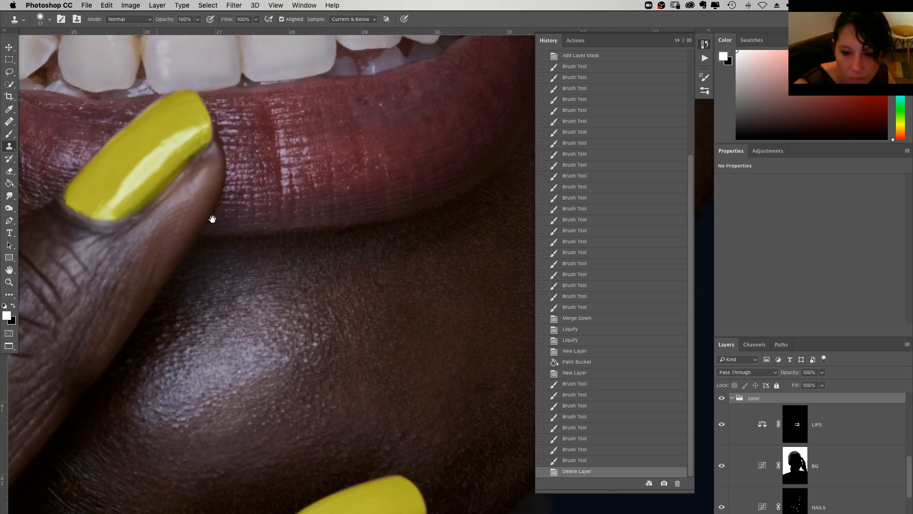
scroll(213, 219, right, 10)
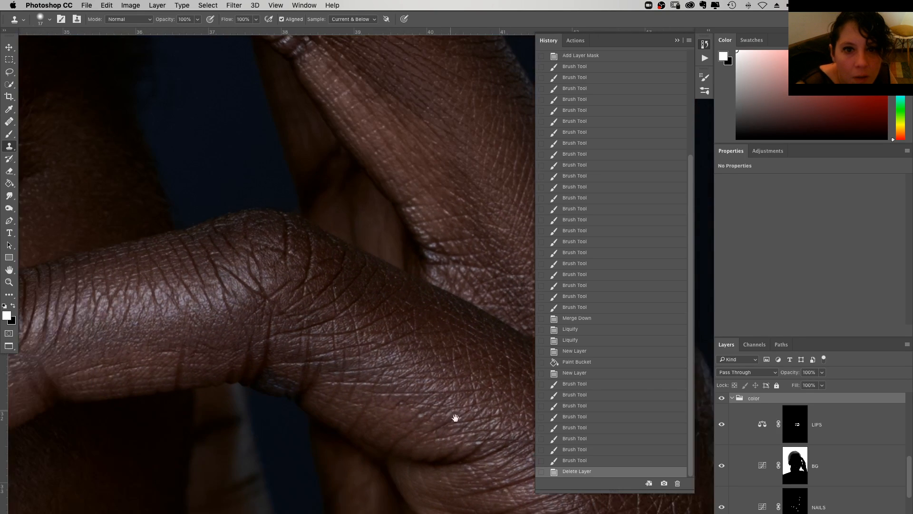
scroll(455, 418, up, 10)
scroll(370, 297, left, 10)
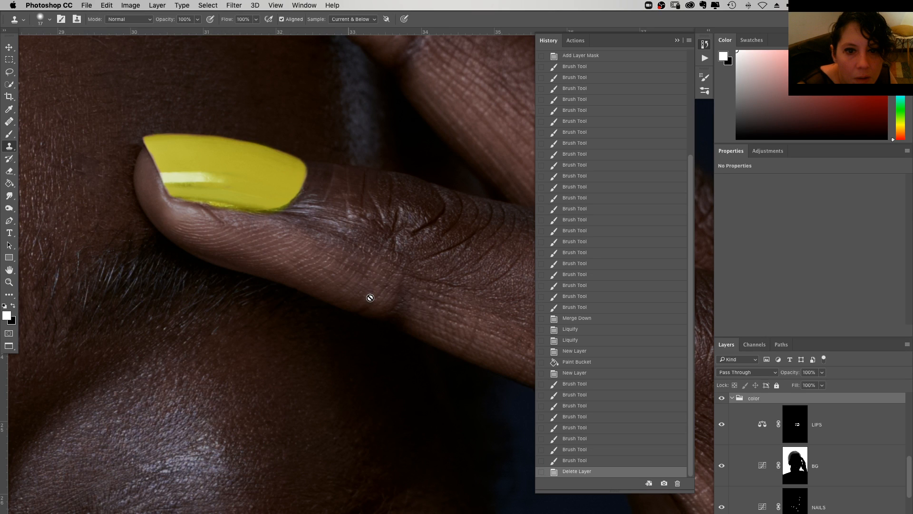
click(576, 318)
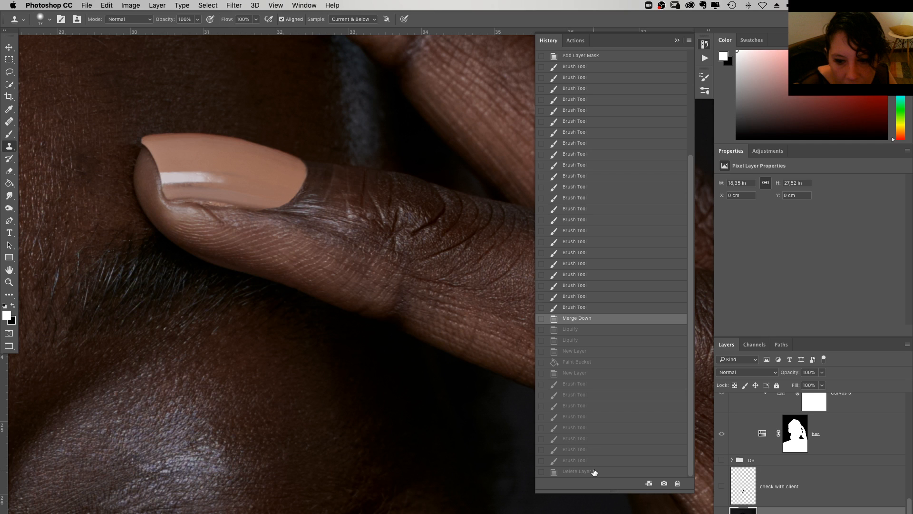
click(595, 471)
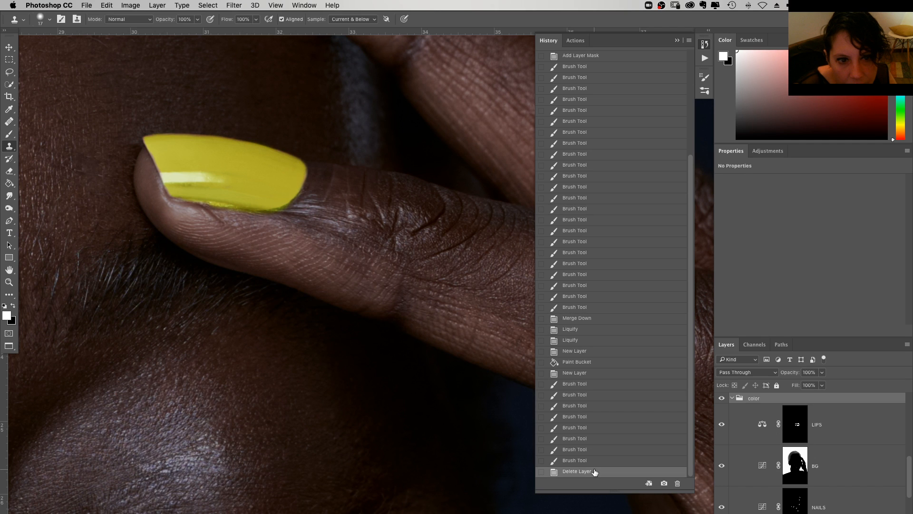
click(676, 41)
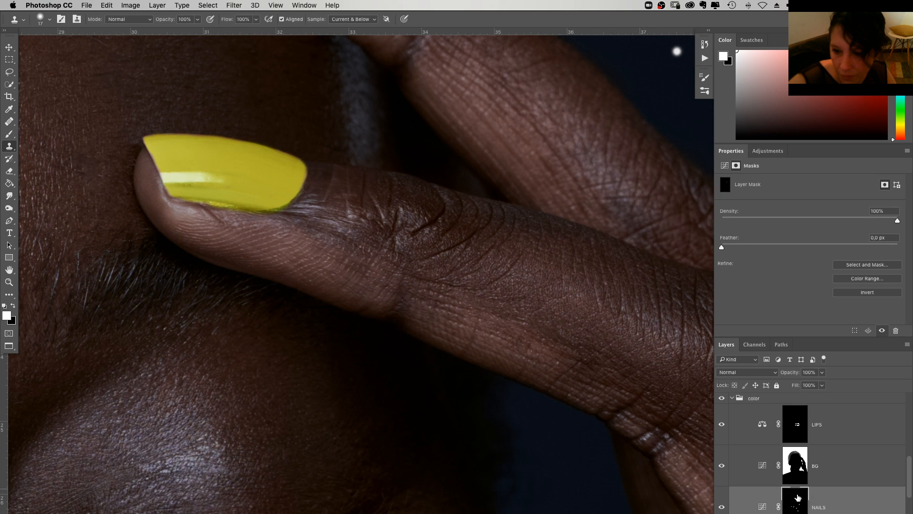
Set up the Brush at 9 px with 76% hardness for refining the NAILS mask along this nail's edge
key(z)
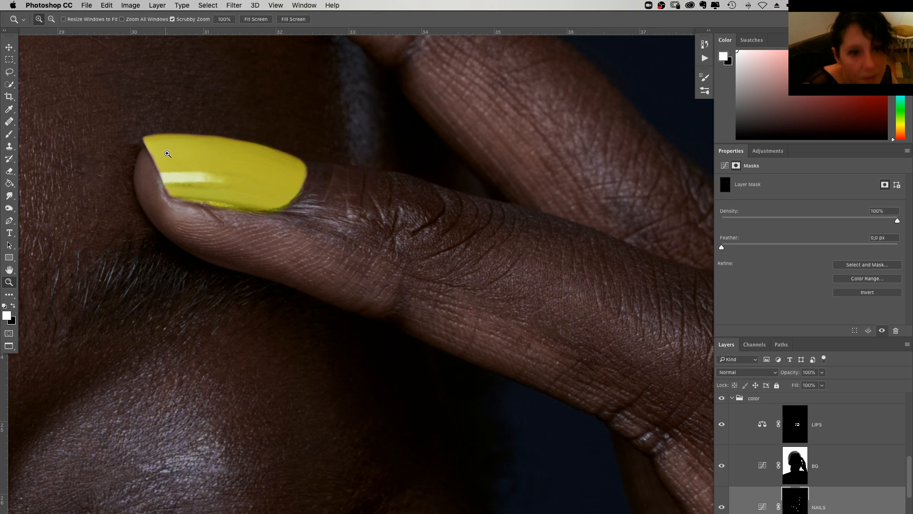
click(167, 154)
key(b)
right_click(179, 225)
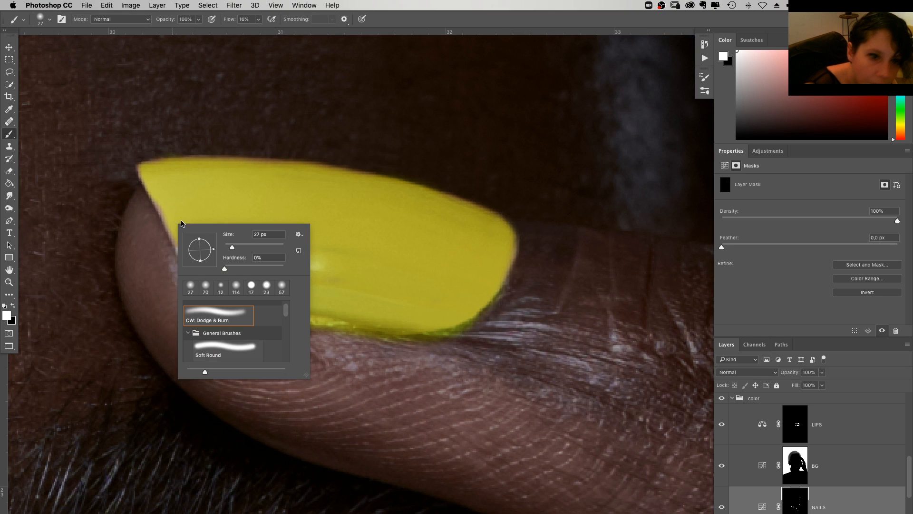
click(223, 248)
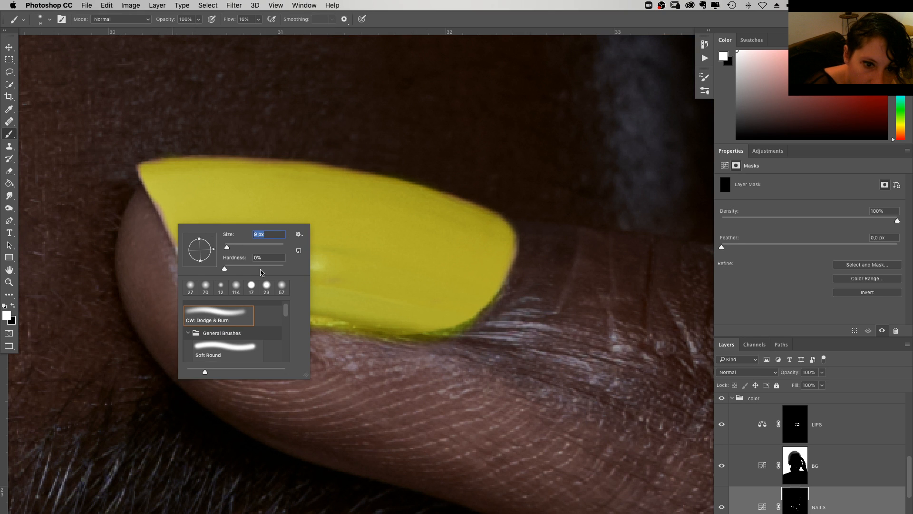
click(270, 267)
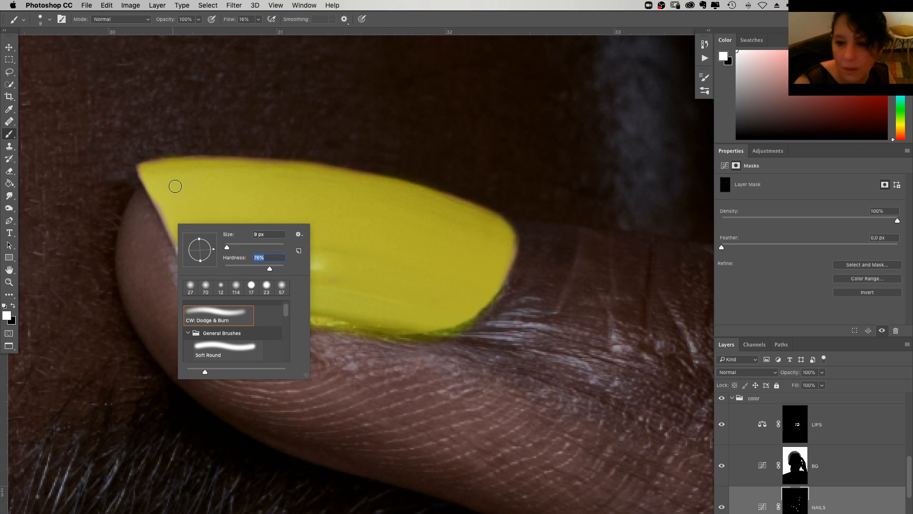
key(Return)
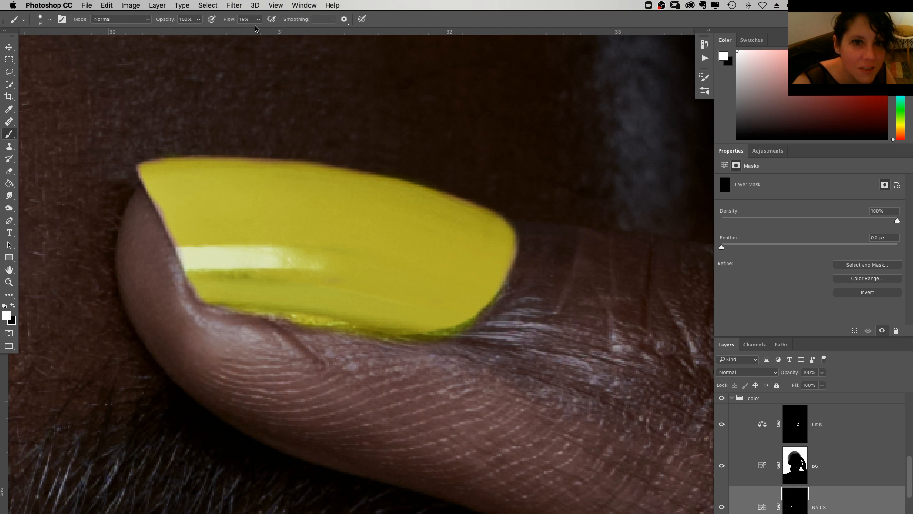
Set the Brush flow to 100% and refine the NAILS mask in white along the nail's free edge, then in black along its lower edge
key(shift+0)
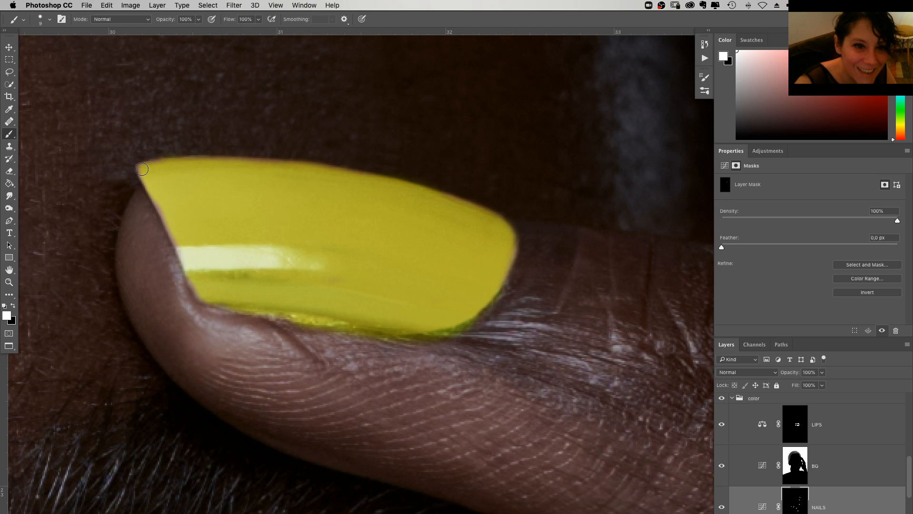
mouse_move(142, 169)
mouse_down()
mouse_move(201, 296)
mouse_move(259, 316)
mouse_move(411, 334)
mouse_up()
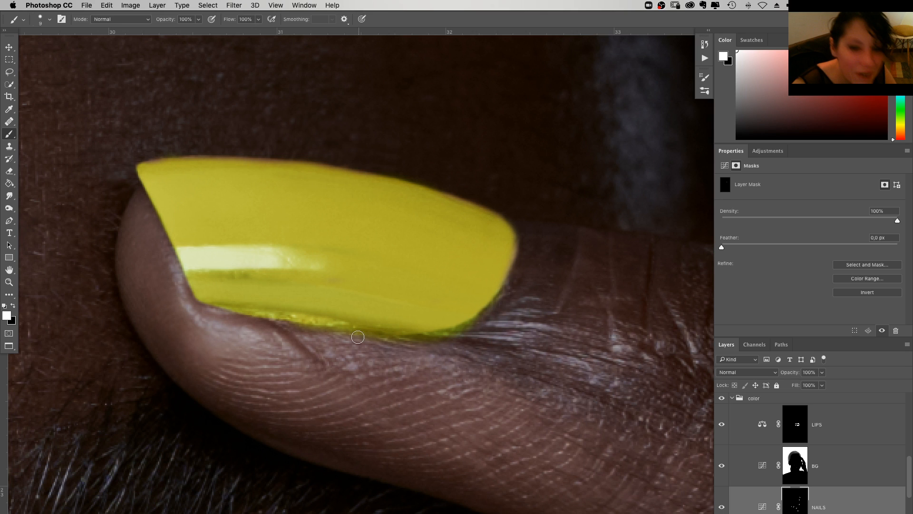
key(x)
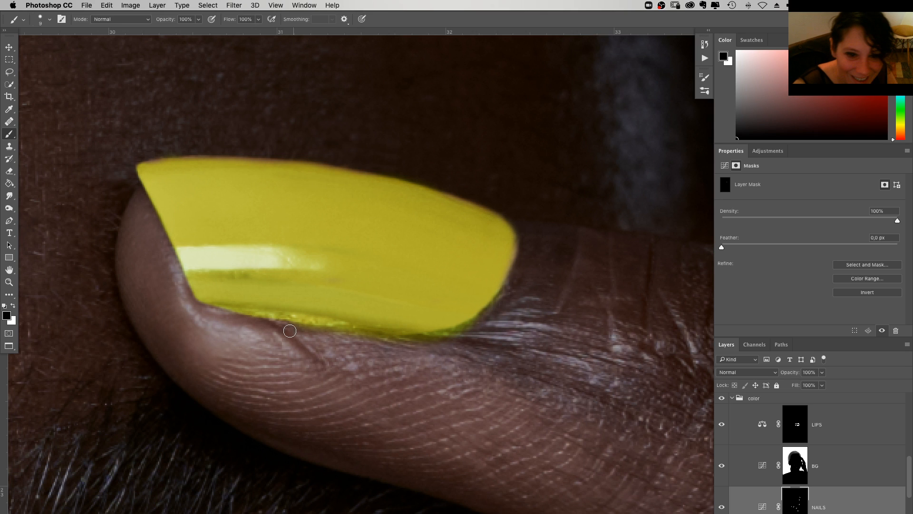
mouse_move(289, 330)
mouse_down()
mouse_move(434, 337)
mouse_move(491, 316)
mouse_up()
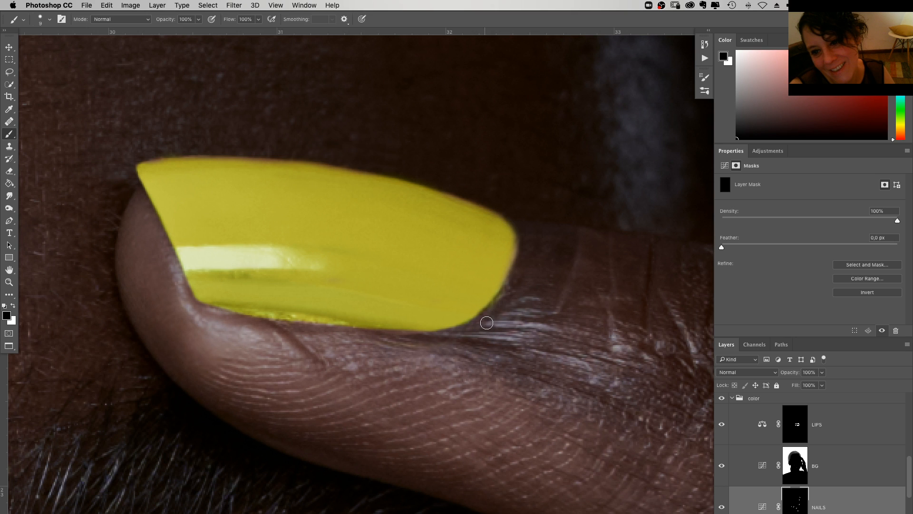
drag(494, 305, 500, 292)
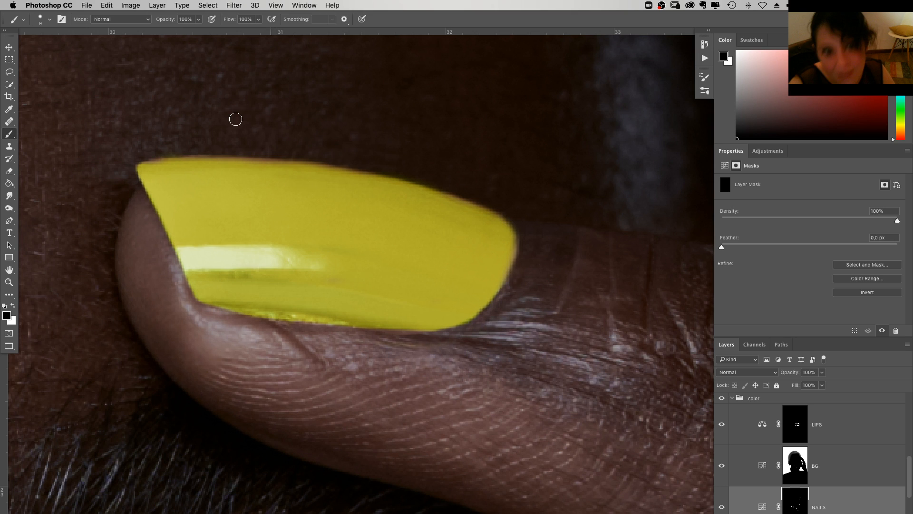
Paint white on the NAILS mask along the nail's upper edge and around its cuticle end
key(z)
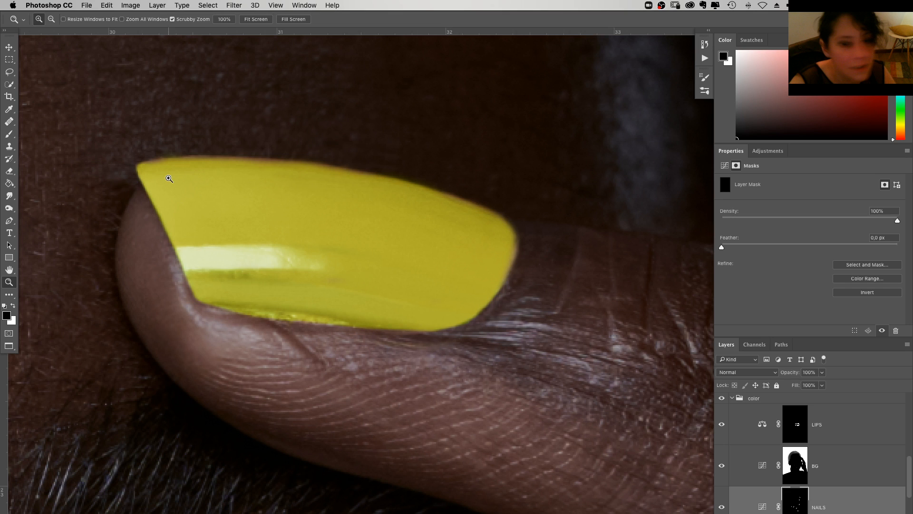
key(b)
key(x)
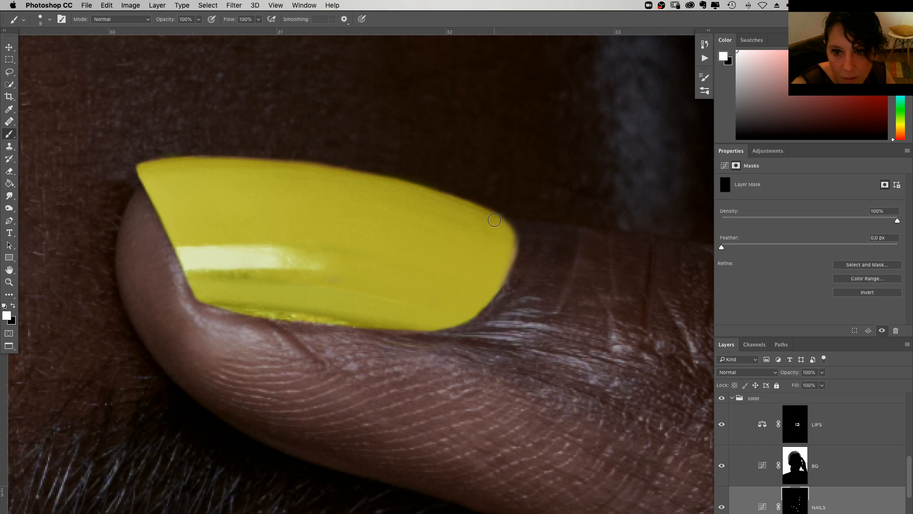
drag(509, 231, 488, 285)
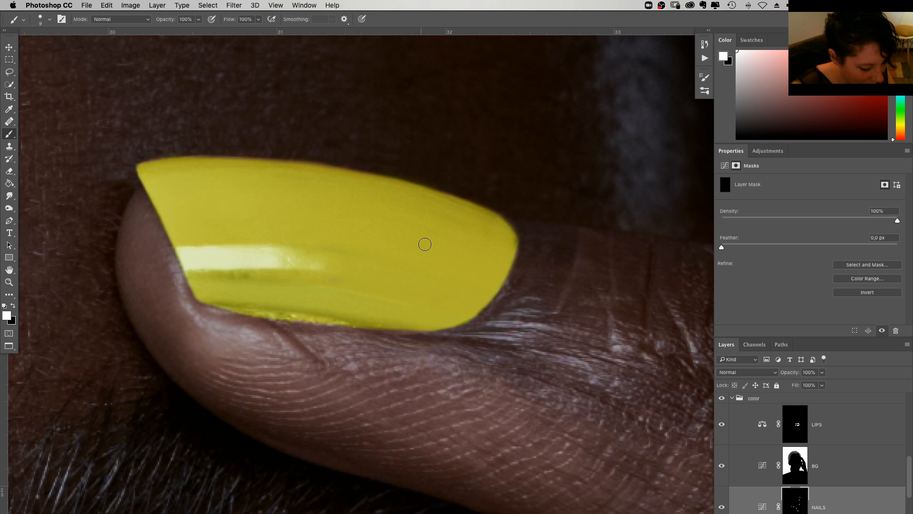
On the next nail, mask out the green fringe at the tip in black and fill the gap at the cuticle end in white
scroll(425, 244, down, 15)
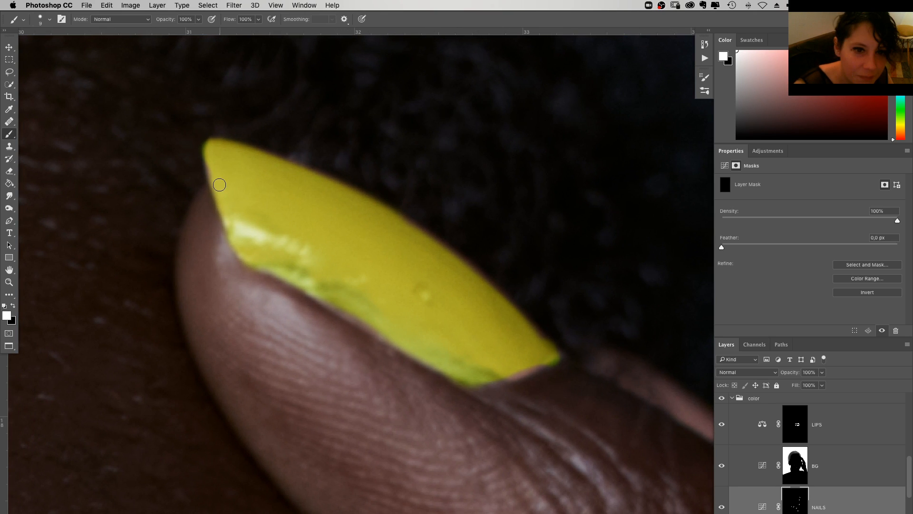
key(x)
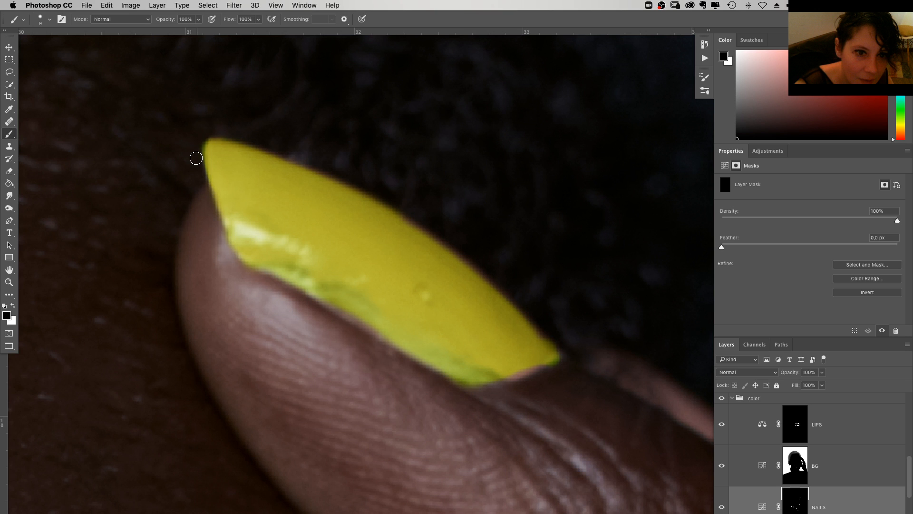
key(x)
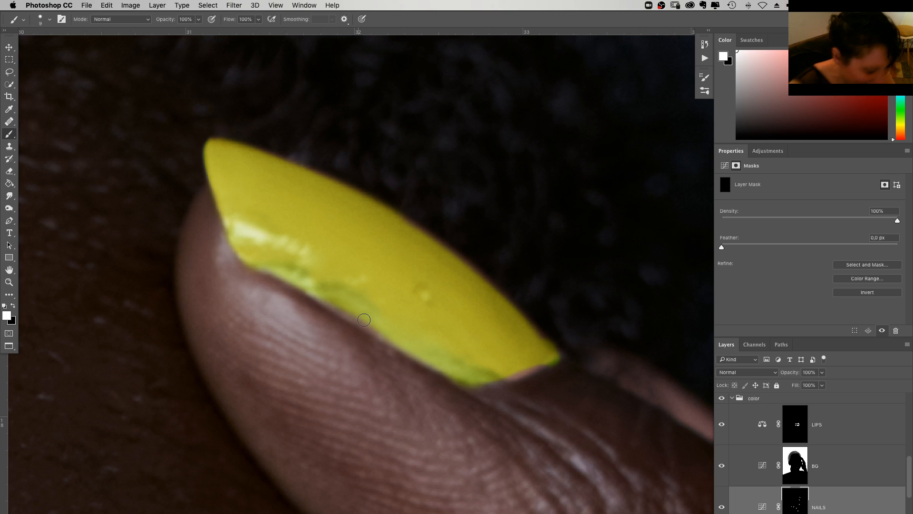
scroll(363, 320, right, 3)
scroll(364, 320, down, 2)
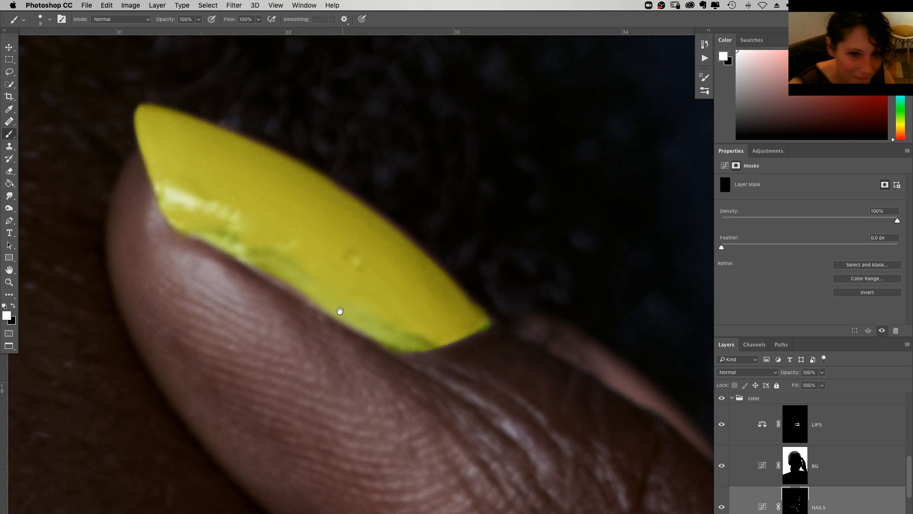
drag(340, 311, 334, 306)
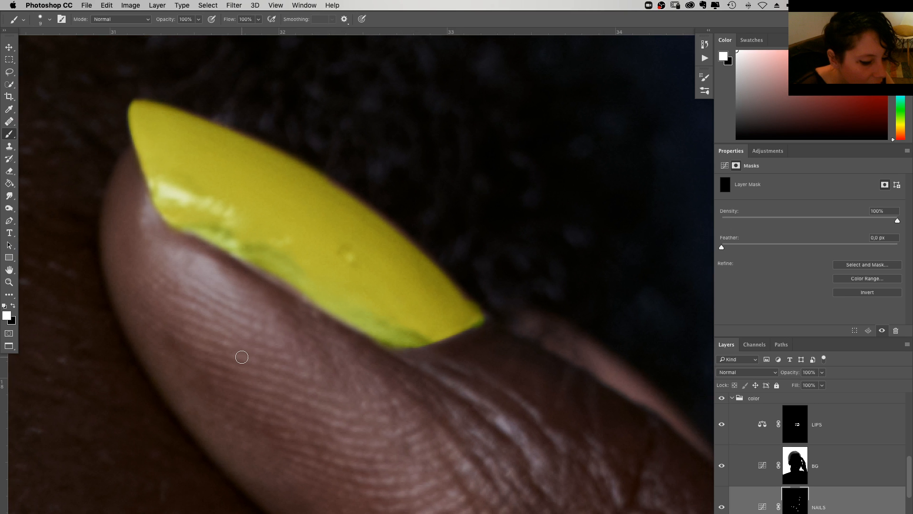
Try to fade the green tint along this nail's lower edge with a soft 23 px black brush at 30% opacity
right_click(262, 321)
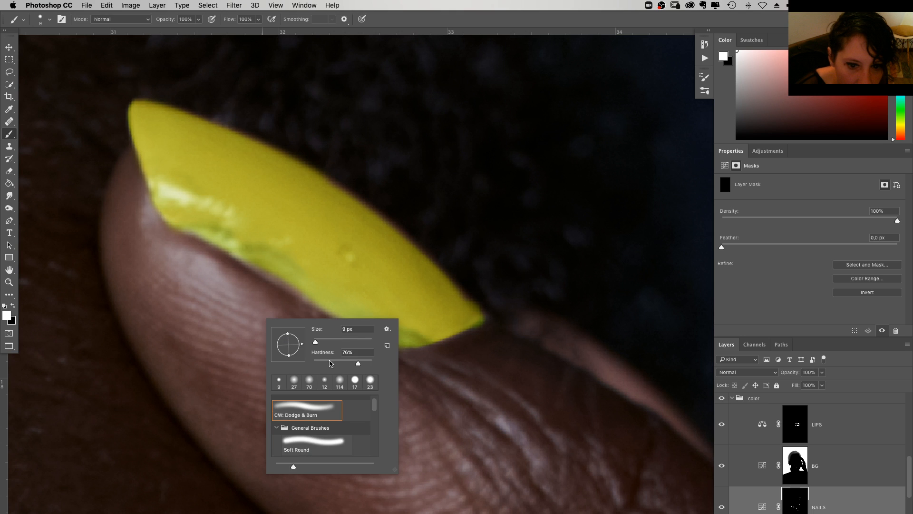
click(370, 381)
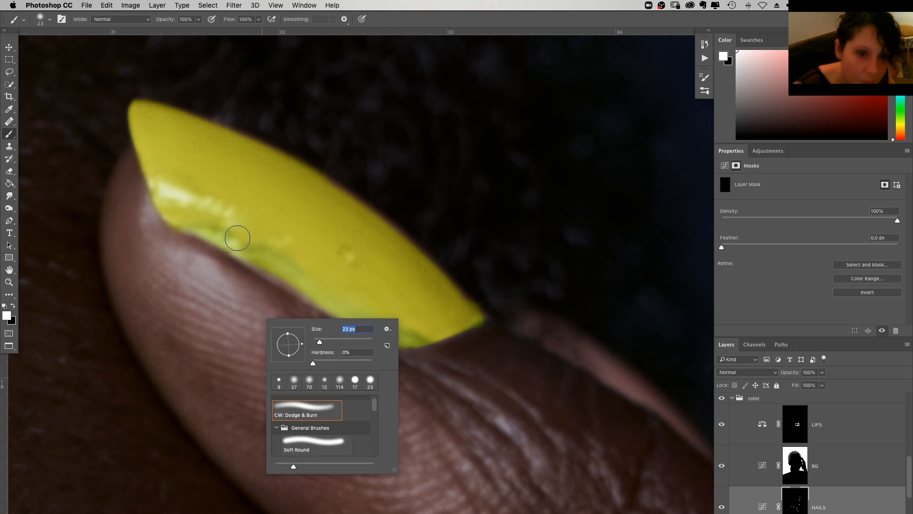
key(Return)
key(x)
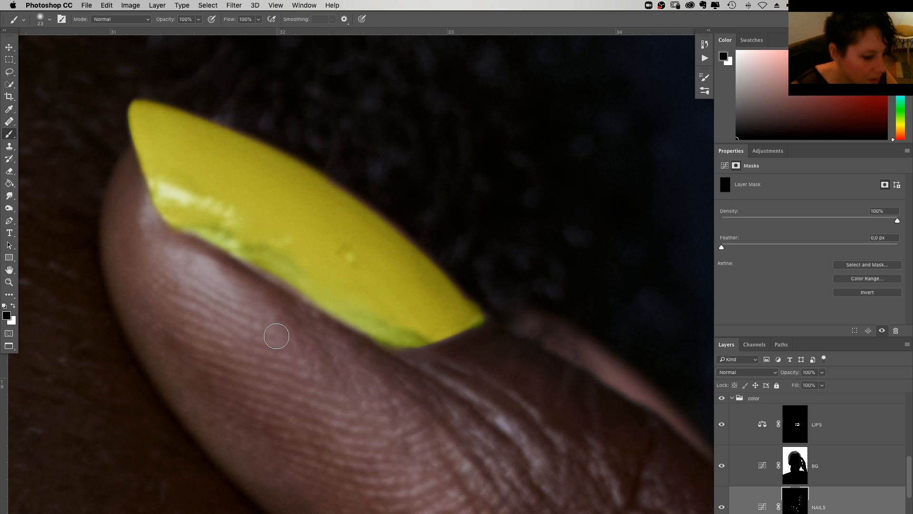
key(3)
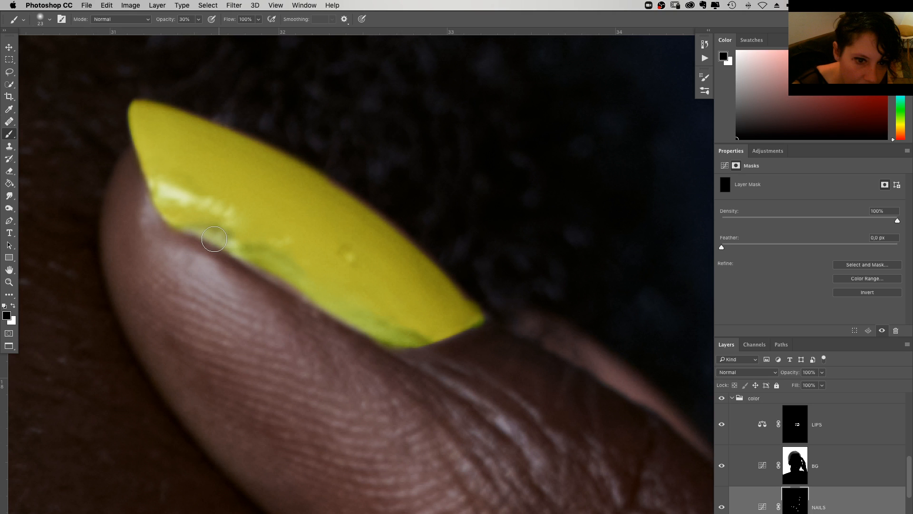
drag(214, 239, 395, 344)
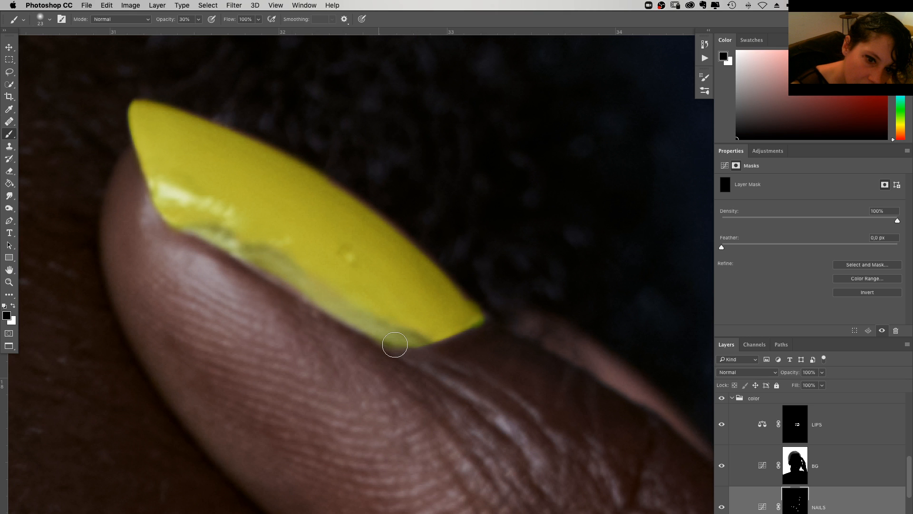
Hide the NAILS curves layer and select the "clean up" layer for retouching the uncolored nail
drag(511, 360, 502, 189)
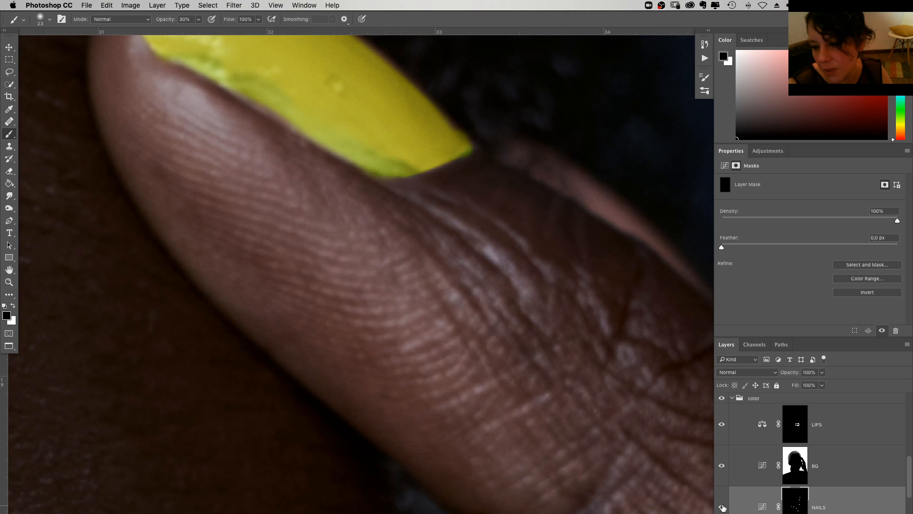
scroll(513, 241, up, 5)
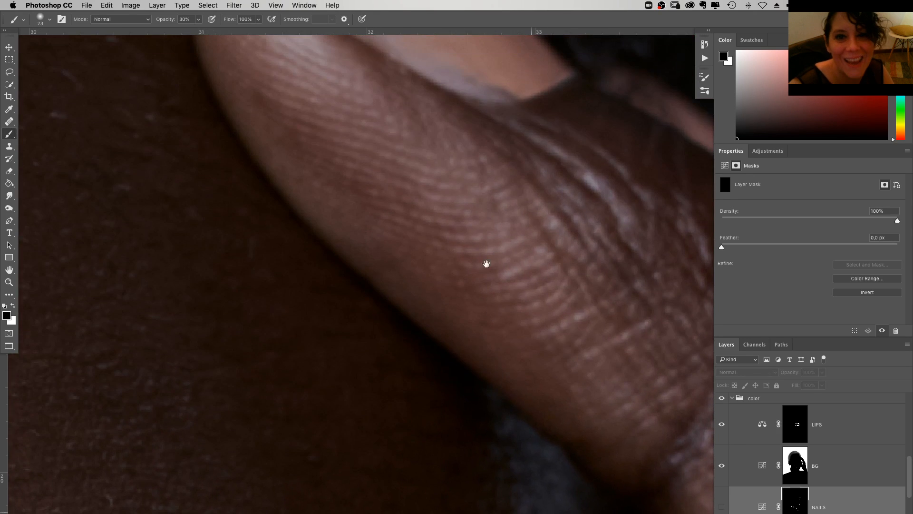
scroll(486, 264, up, 8)
scroll(808, 456, down, 5)
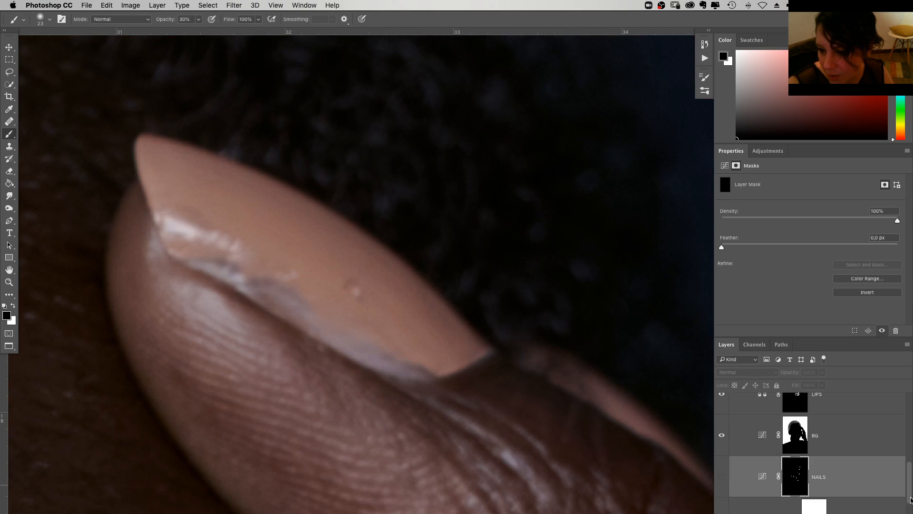
click(771, 486)
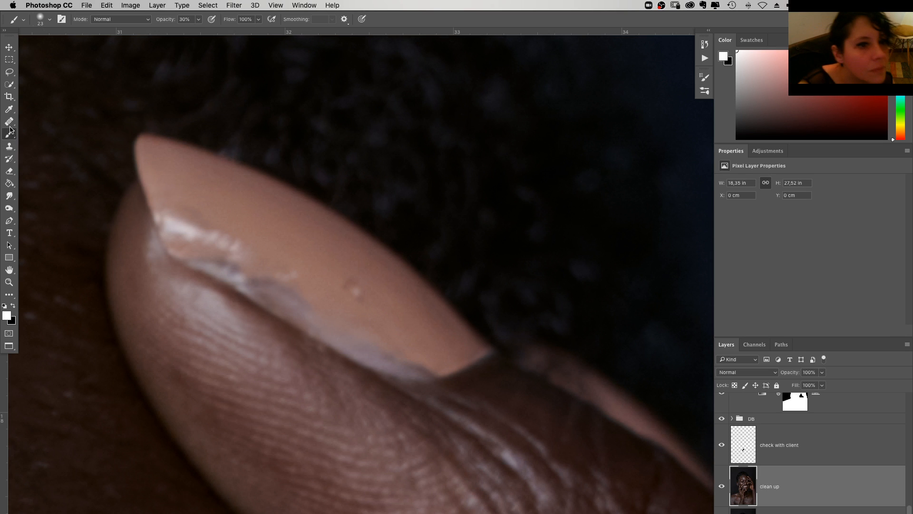
Remove the small bump on the nail with the Healing Brush, sampling the clean surface beside it
key(j)
alt+click(383, 311)
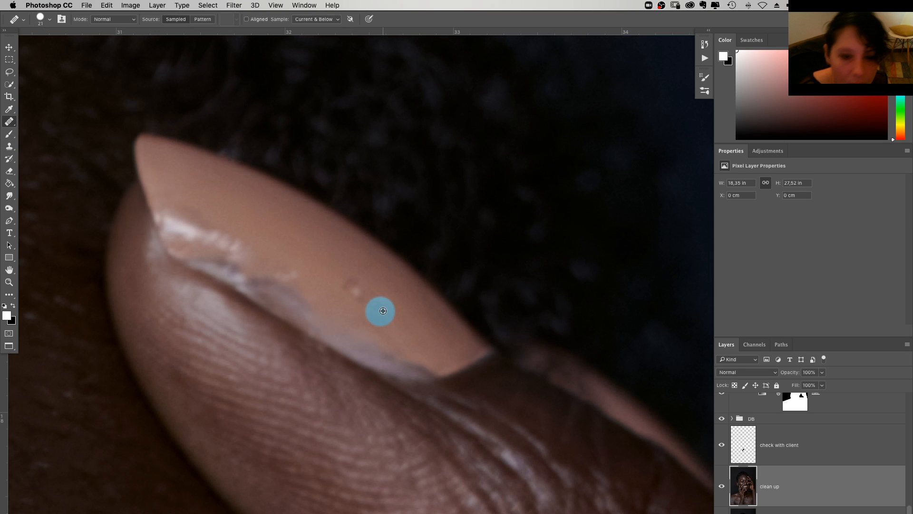
click(39, 180)
Clone clean nail surface over the grey patches along the nail's lower edge with a soft 15 px Clone Stamp
click(9, 146)
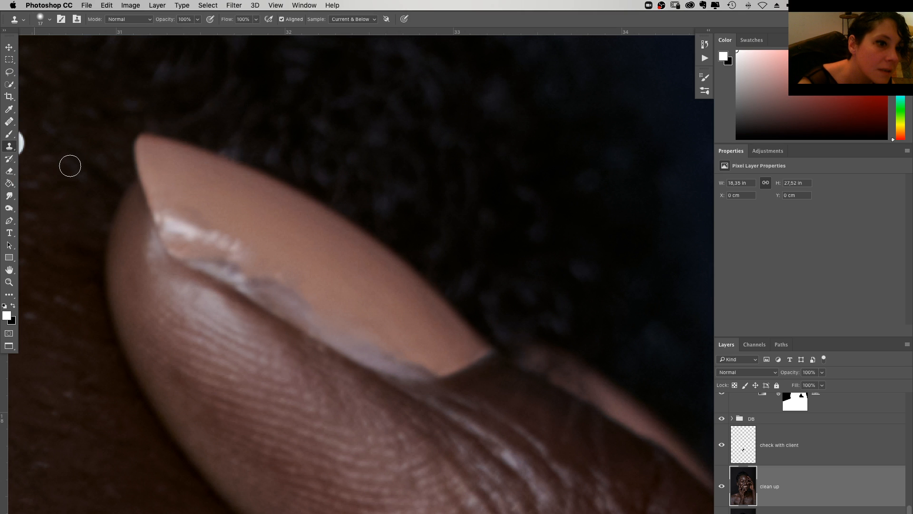
right_click(324, 285)
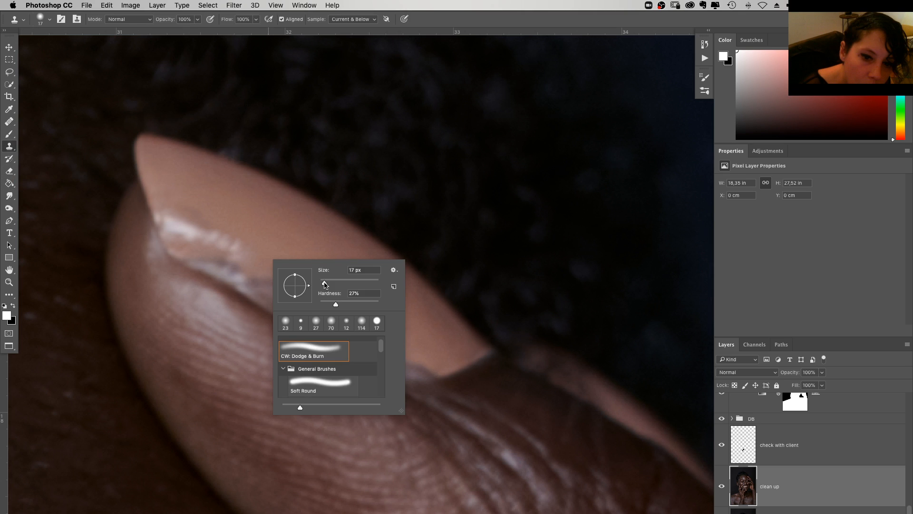
drag(336, 304, 323, 285)
click(234, 275)
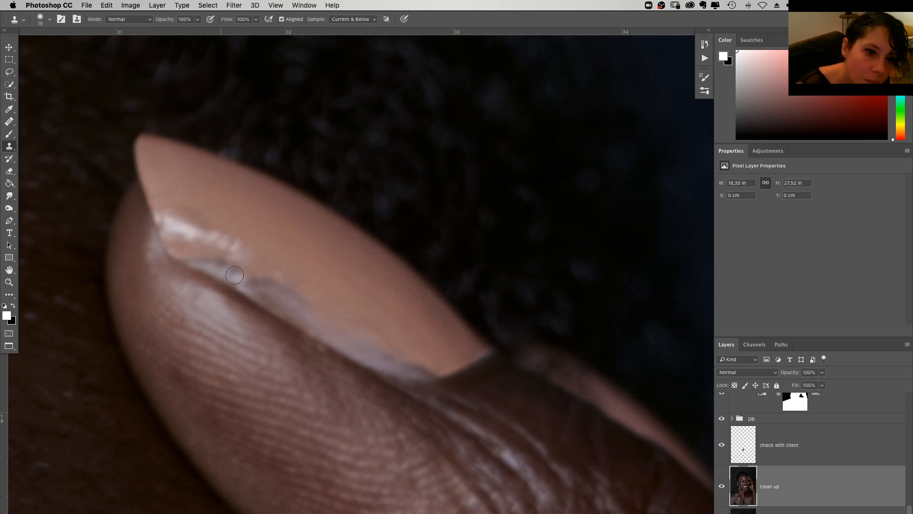
drag(234, 275, 304, 309)
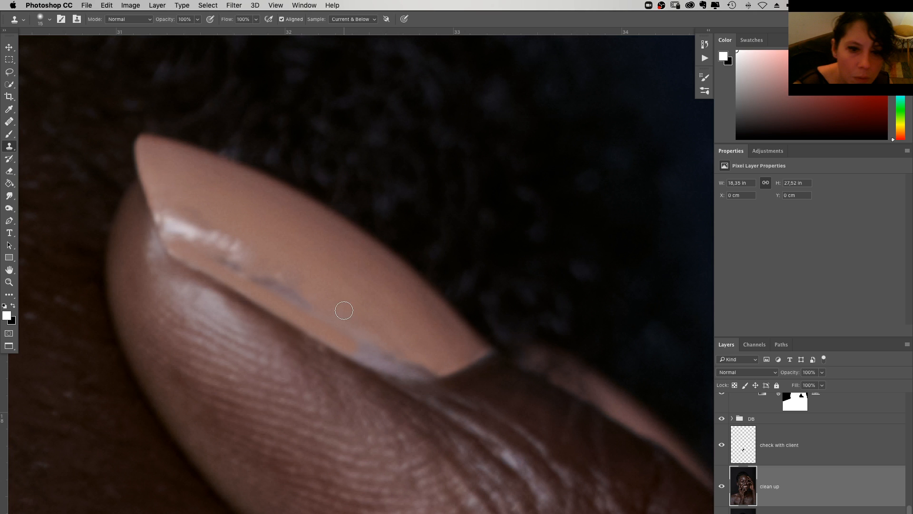
drag(300, 299, 274, 286)
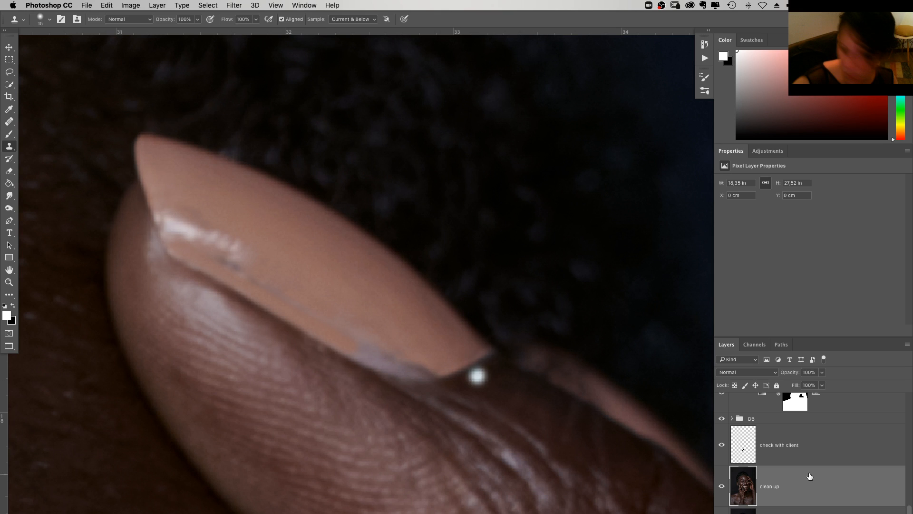
scroll(810, 476, up, 5)
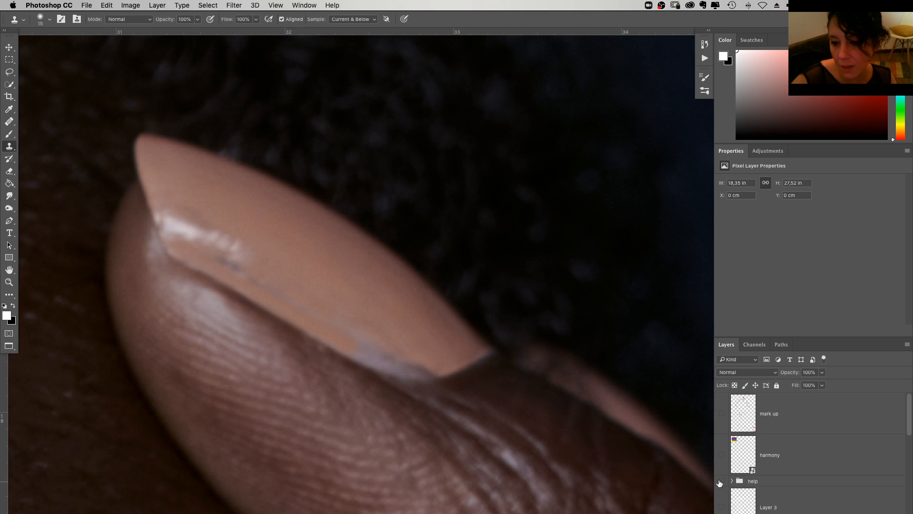
scroll(912, 461, down, 5)
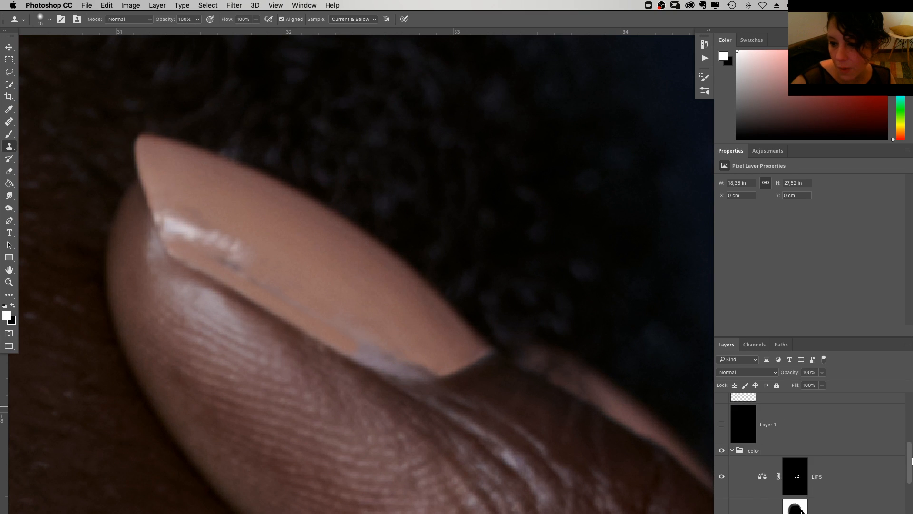
scroll(912, 460, down, 5)
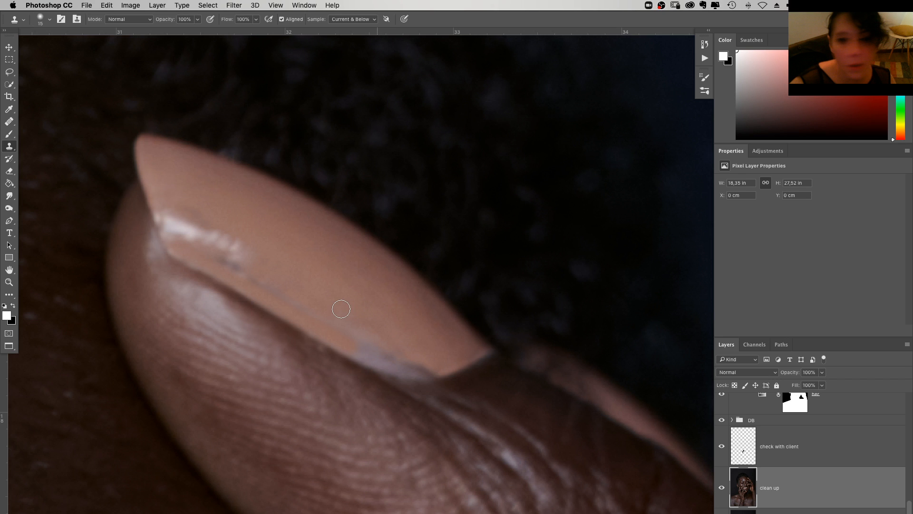
Clone away the remaining grey streaks along the nail's lower edge at 11 px and the patch near the cuticle at 17 px
right_click(271, 281)
drag(291, 316, 288, 315)
key(Return)
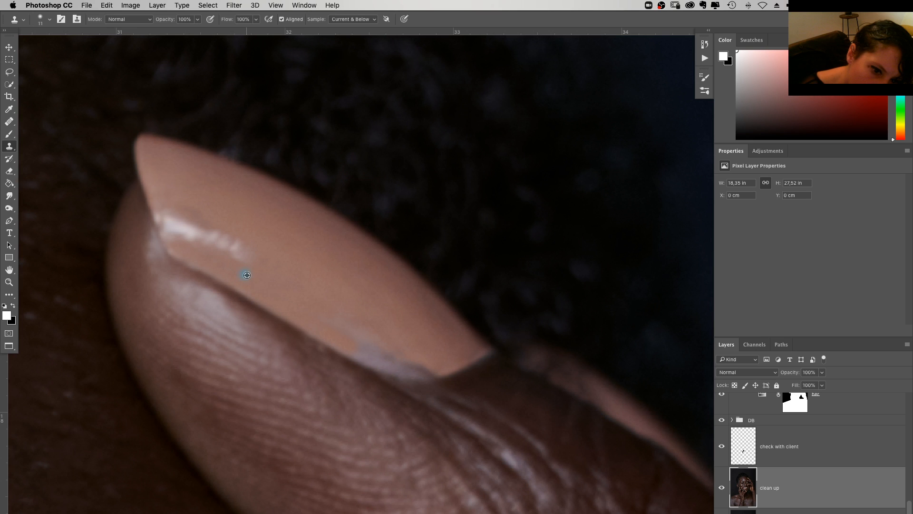
click(360, 335)
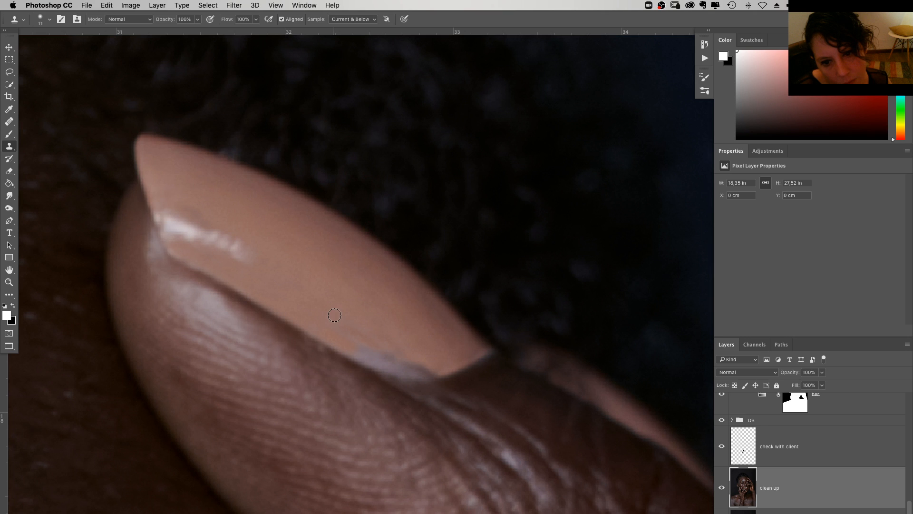
right_click(353, 337)
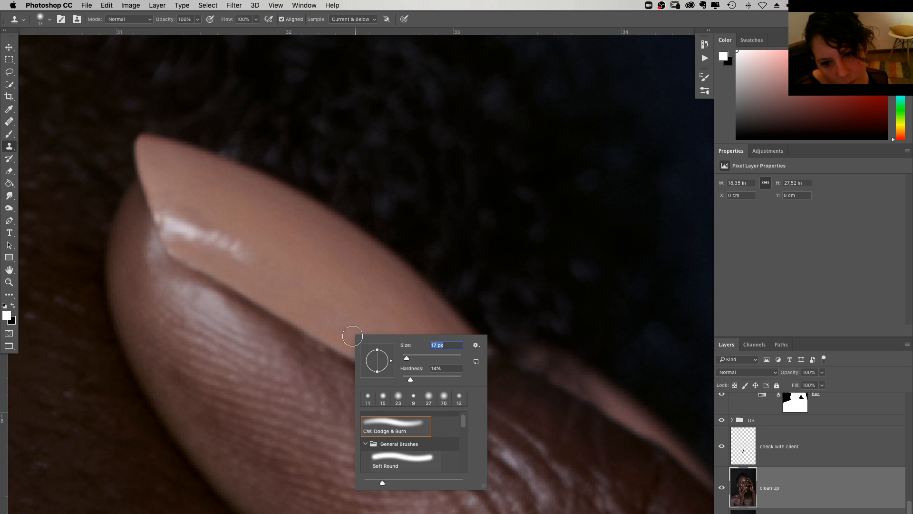
click(426, 367)
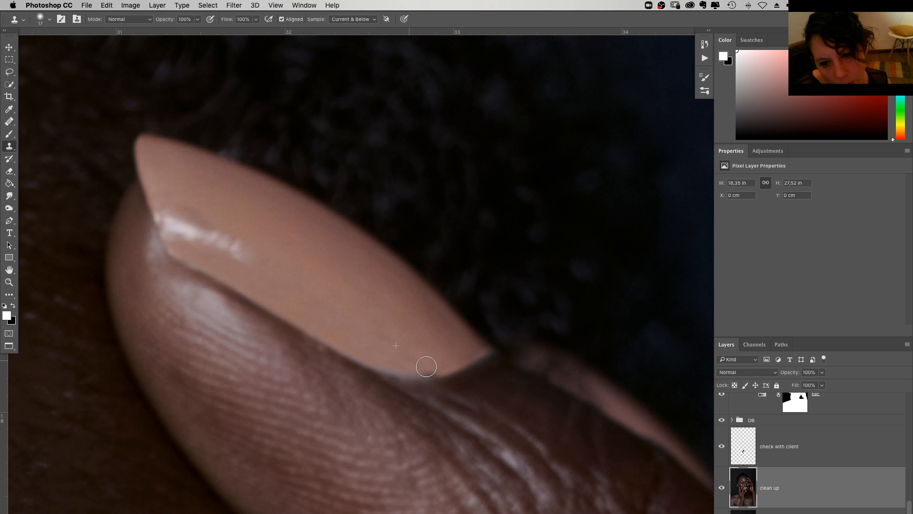
Clone clean nail surface over the leftover grey patch and uneven tone along the nail's lower edge with the 17 px Clone Stamp
alt+click(394, 353)
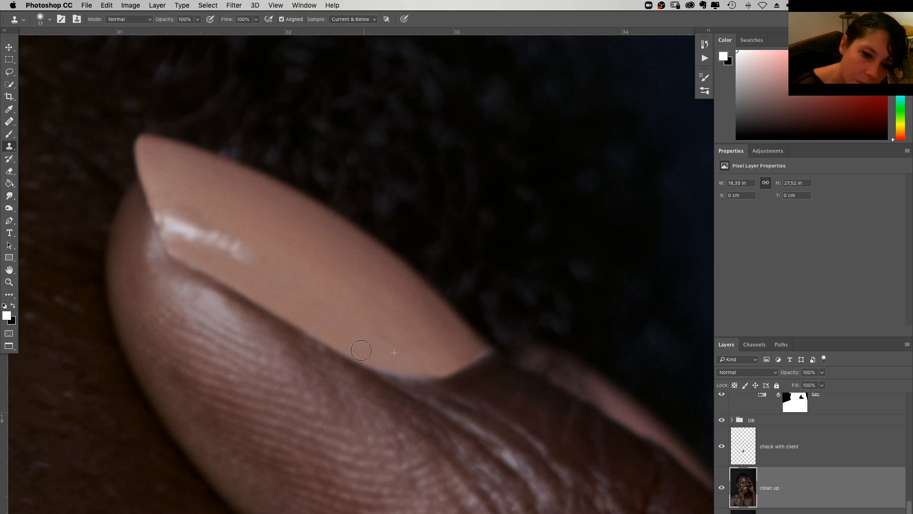
drag(361, 350, 387, 351)
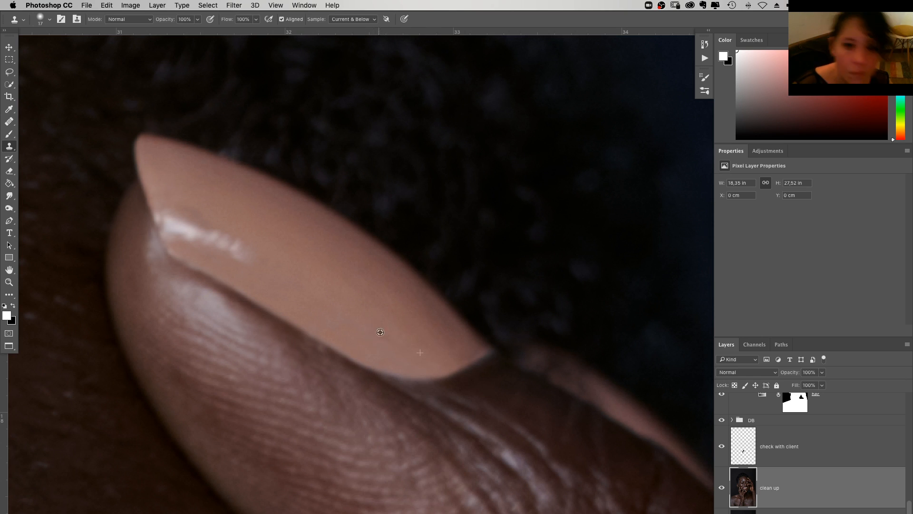
drag(358, 319, 343, 326)
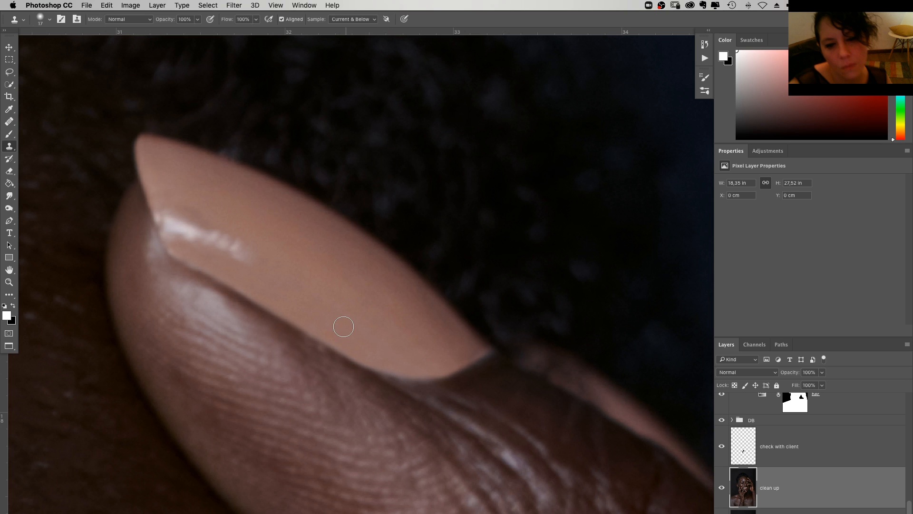
Even out the fingertip end of the nail's highlight with a 6 px Clone Stamp, sampling from the highlight itself
key(j)
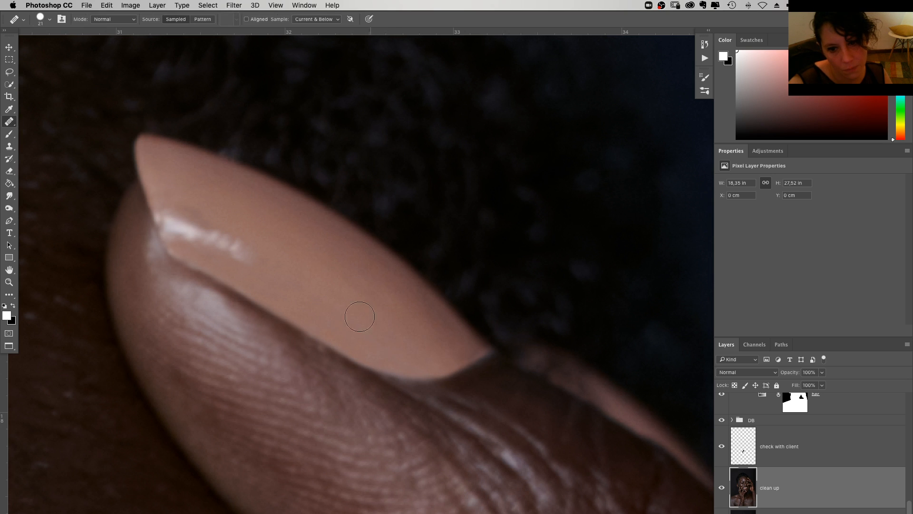
drag(301, 270, 423, 390)
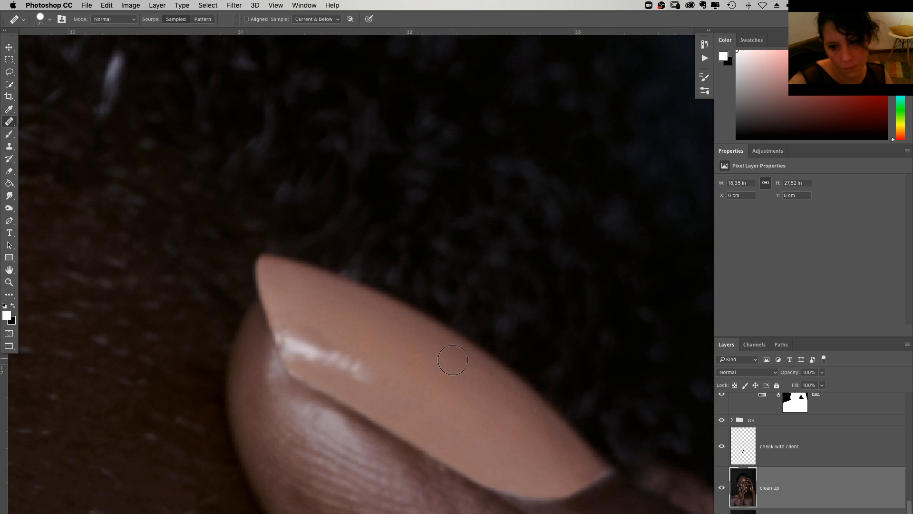
mouse_move(422, 280)
mouse_down()
mouse_move(358, 272)
mouse_move(337, 179)
mouse_up()
key(s)
right_click(222, 269)
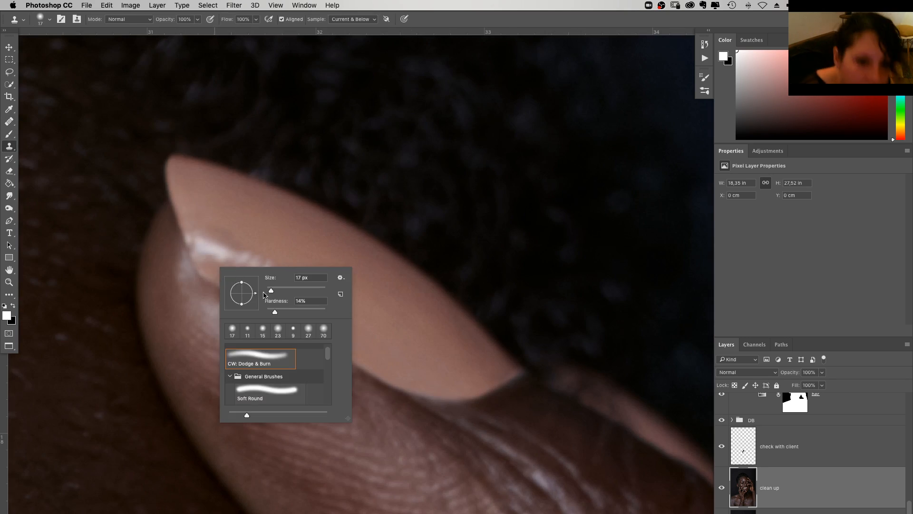
drag(270, 291, 268, 291)
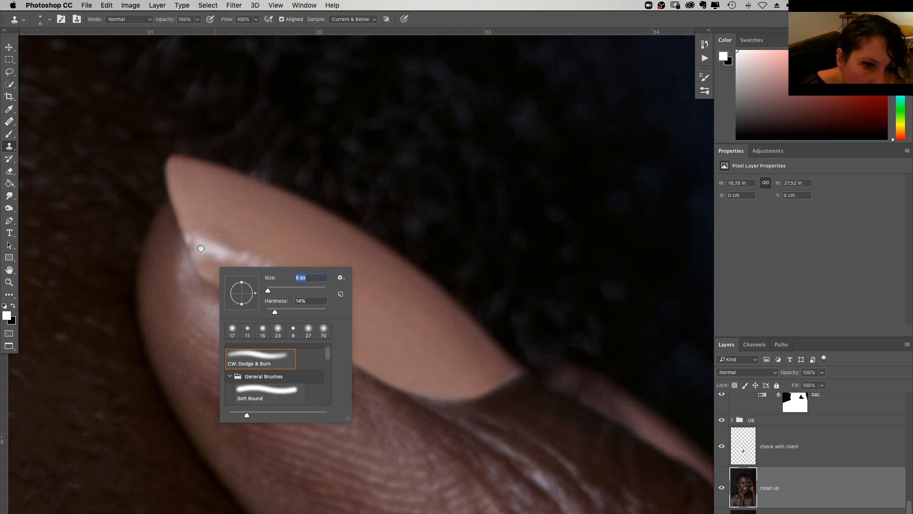
key(Return)
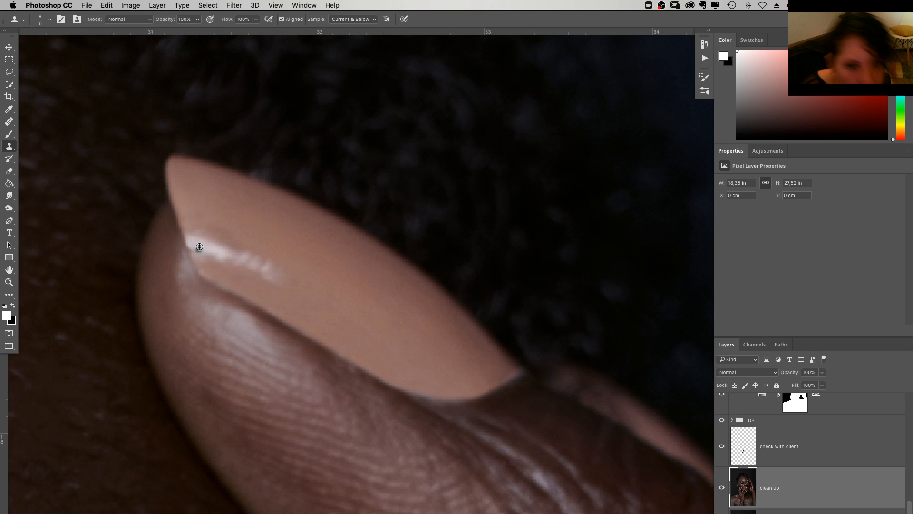
alt+click(200, 246)
Soften the skin-toned area around the nail's highlight using the Clone Stamp at 50% opacity and 14 px
key(5)
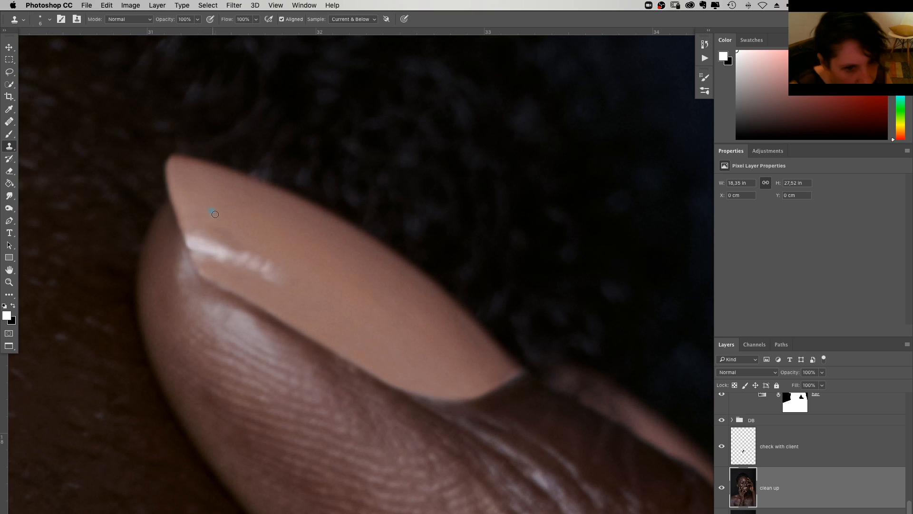
right_click(237, 225)
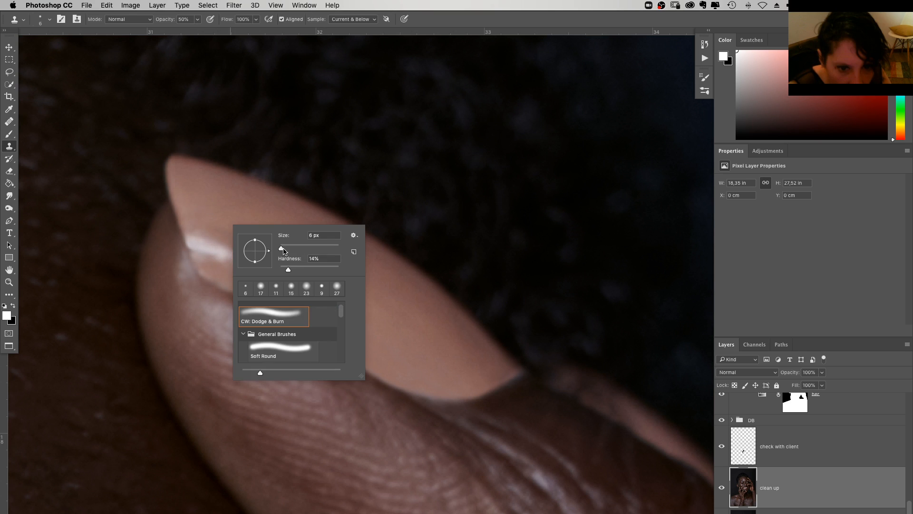
drag(282, 248, 286, 249)
key(Return)
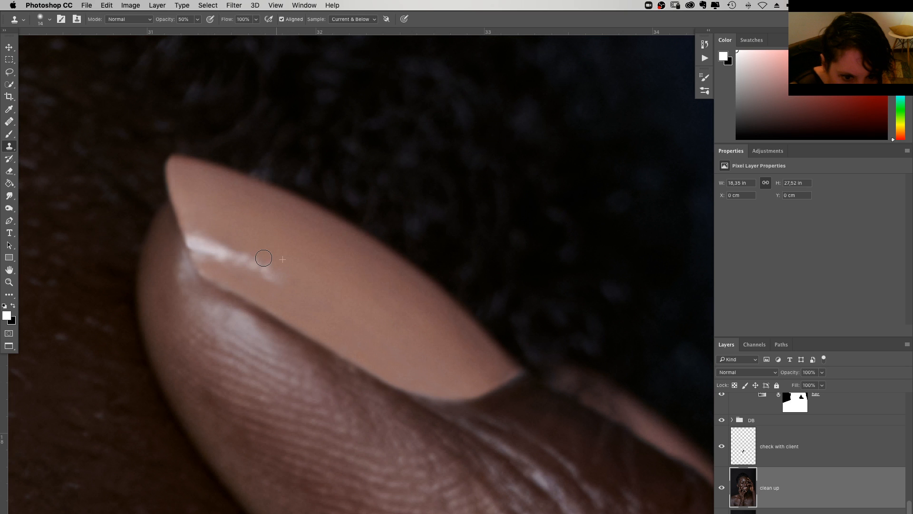
drag(209, 260, 226, 266)
click(303, 251)
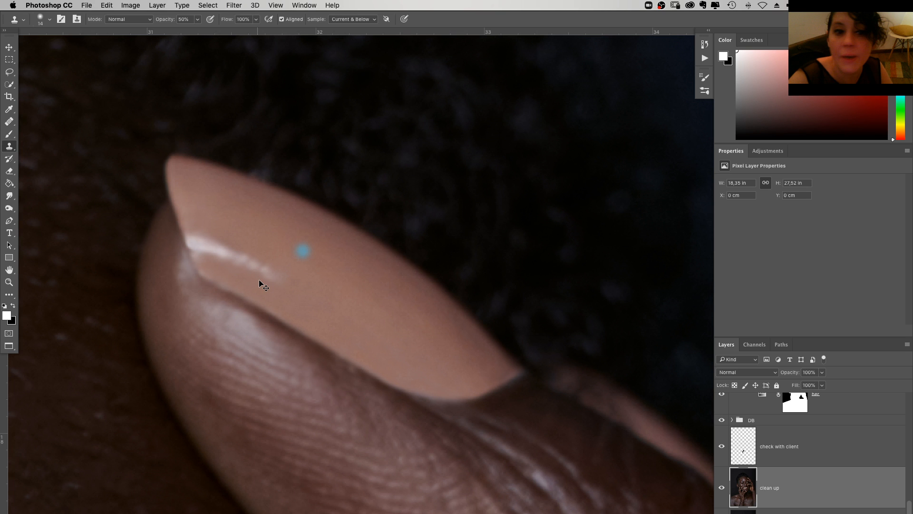
Heal the small mark on the other finger's striped nail and the spot near its tip, setting the Healing Brush to 17 px
scroll(264, 285, up, 5)
scroll(338, 432, down, 10)
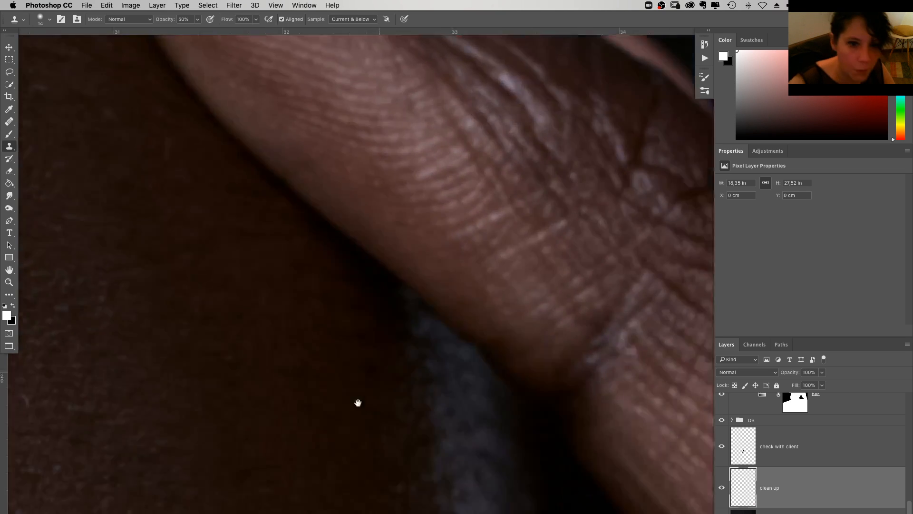
scroll(414, 293, down, 6)
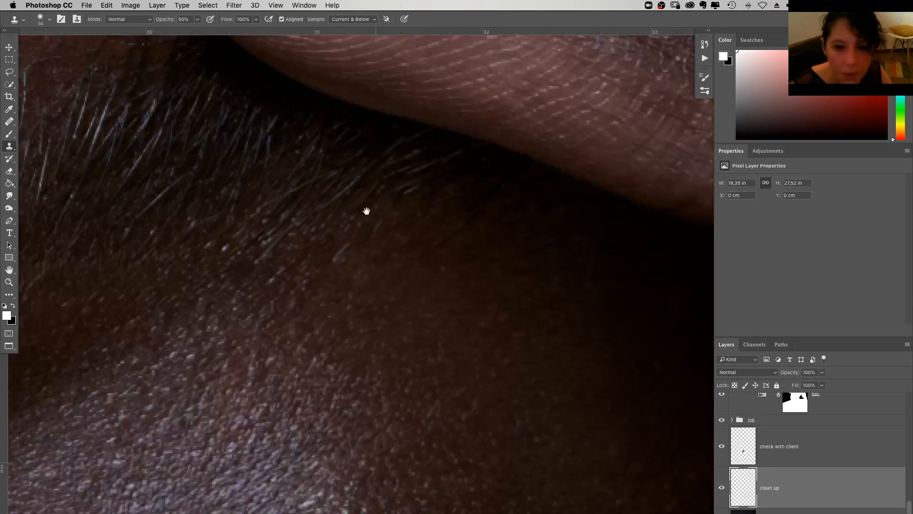
scroll(366, 210, up, 6)
click(87, 6)
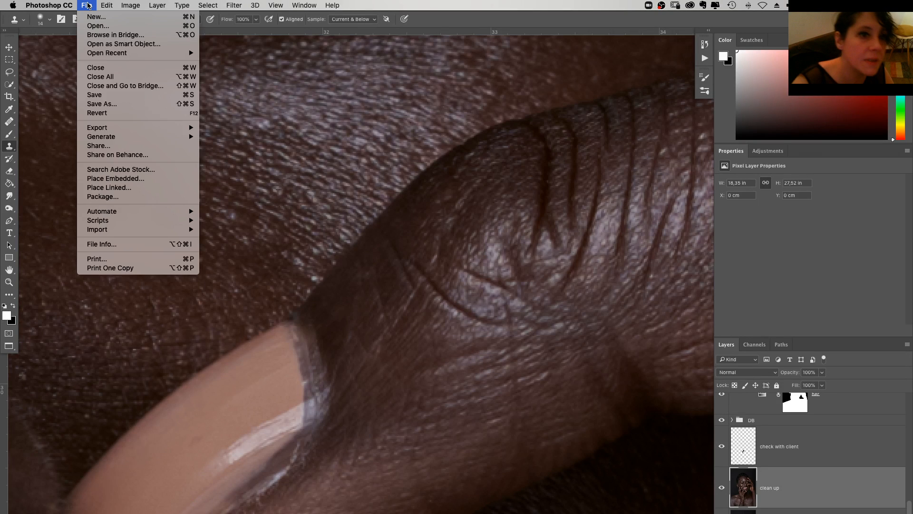
click(345, 312)
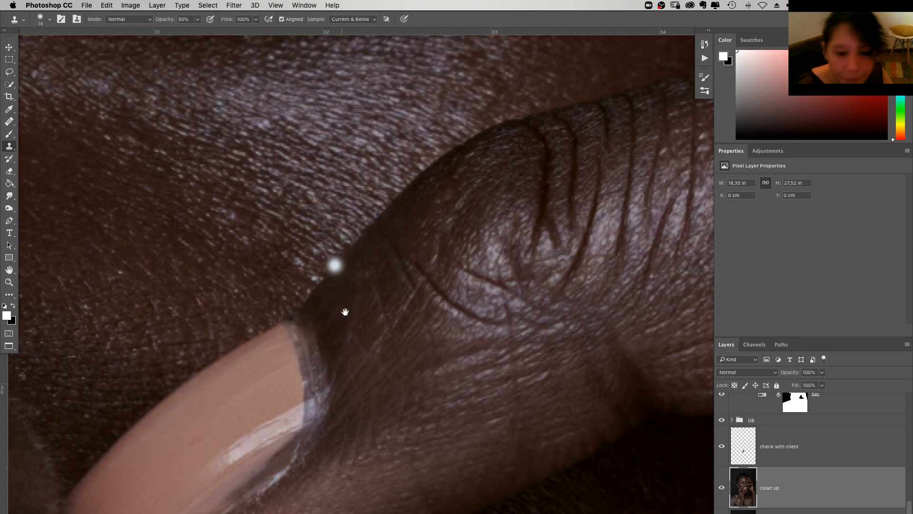
scroll(345, 311, down, 4)
scroll(345, 312, left, 2)
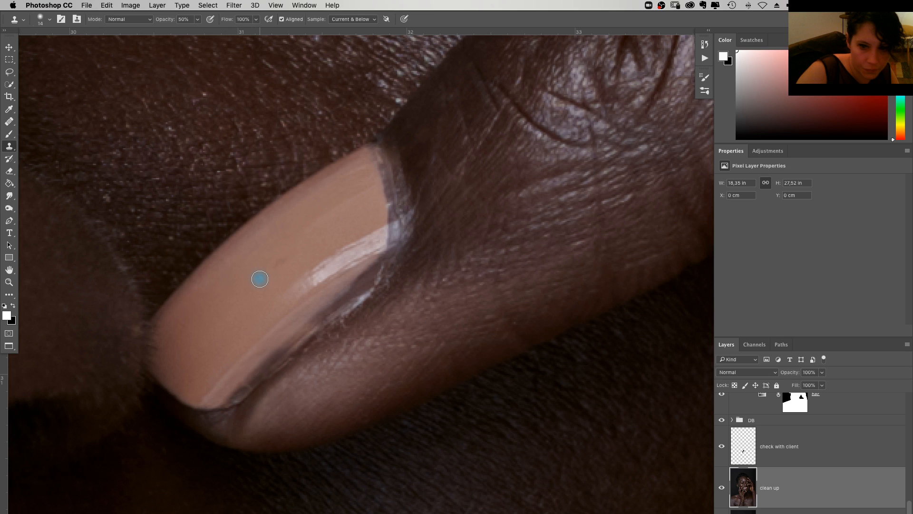
key(j)
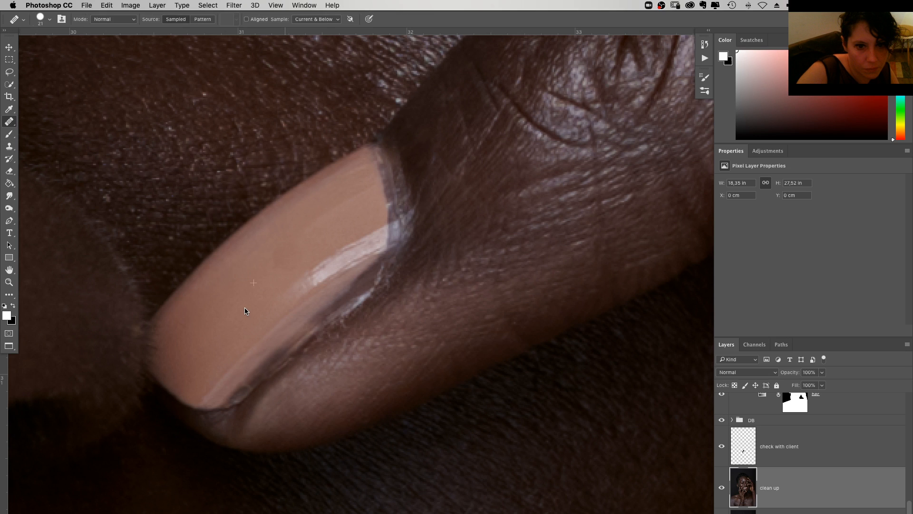
right_click(192, 333)
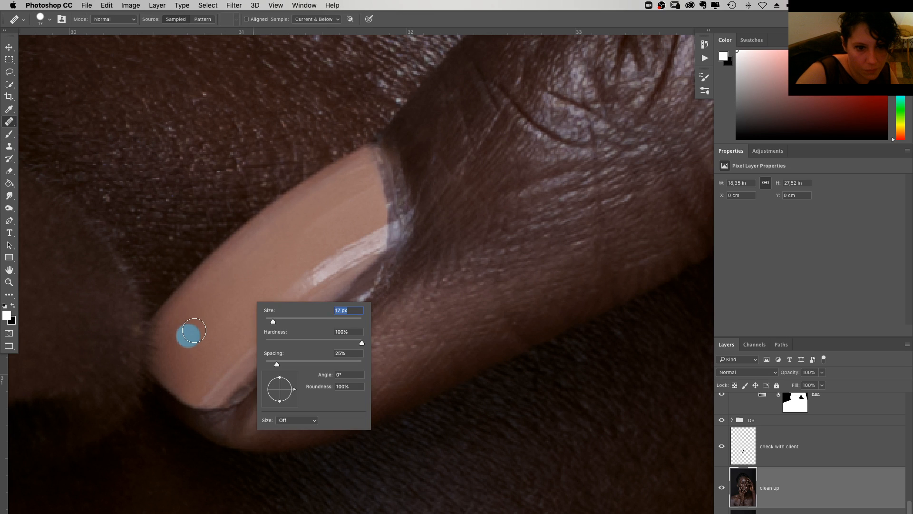
key(Return)
Create a new empty layer above "clean up" for Clone Stamp work on this nail's lower edge
scroll(192, 332, down, 2)
scroll(191, 333, left, 3)
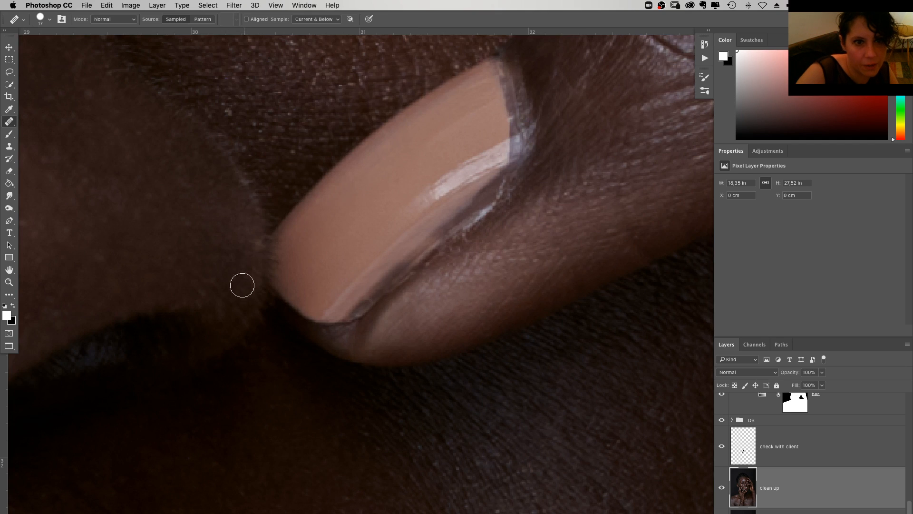
click(12, 145)
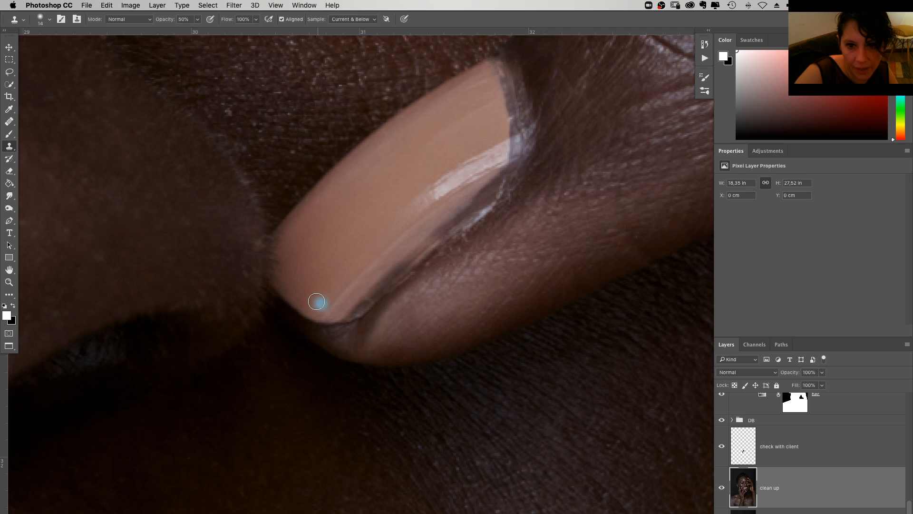
key(super+alt+shift+n)
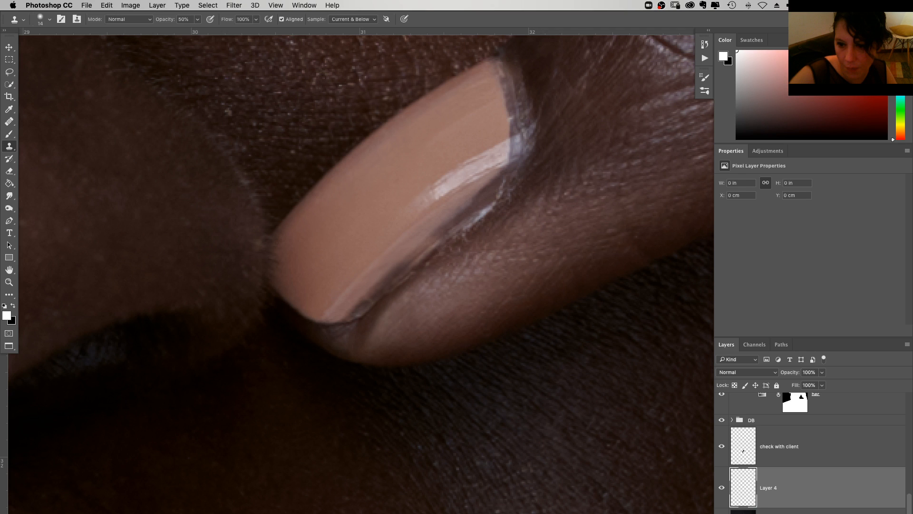
click(343, 315)
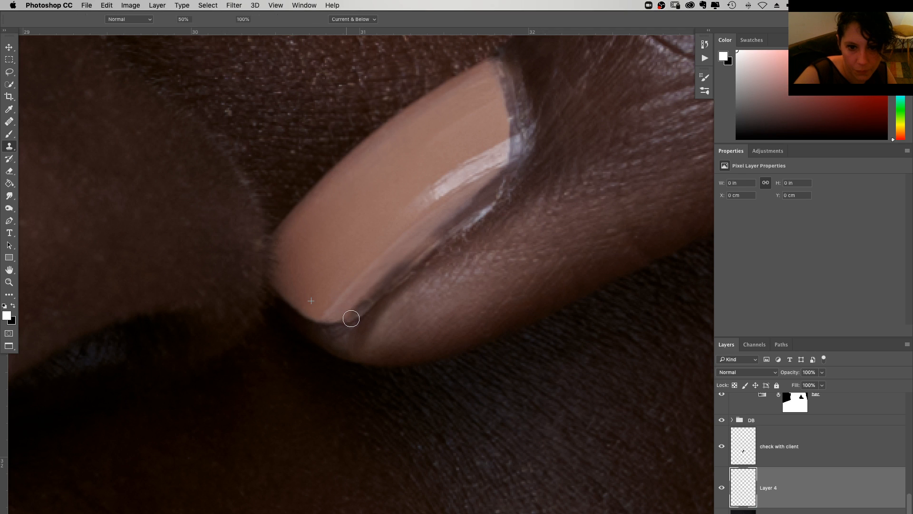
click(343, 319)
key(super+z)
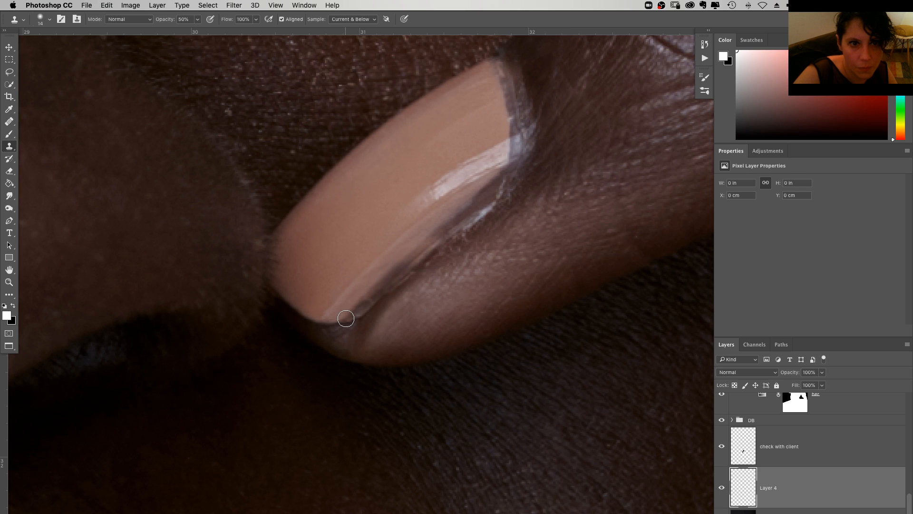
Clone clean nail surface over the dark groove along the nail's lower edge, using the Clone Stamp at 100% opacity
alt+click(337, 228)
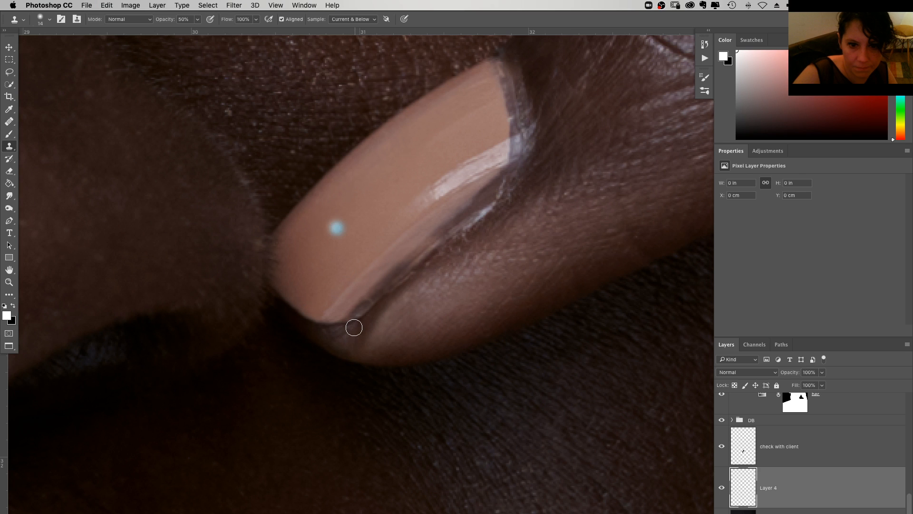
key(0)
click(357, 307)
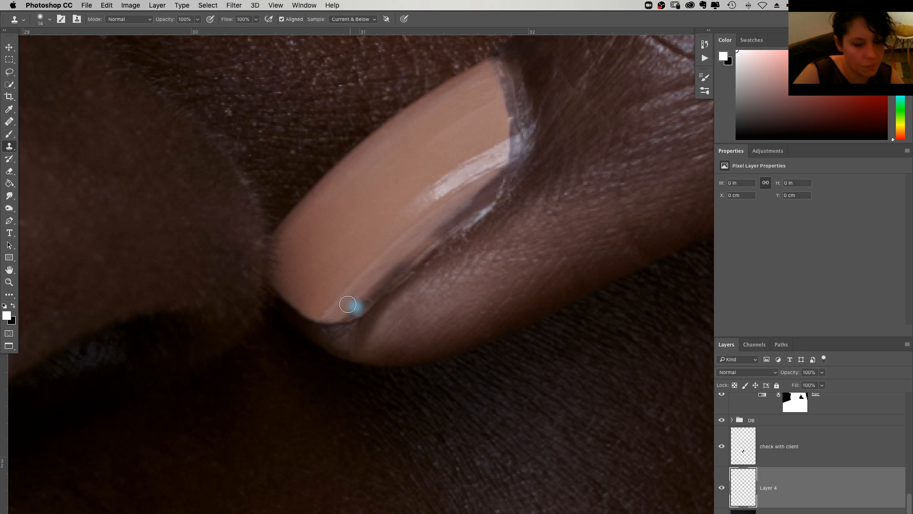
click(378, 287)
key(super+z)
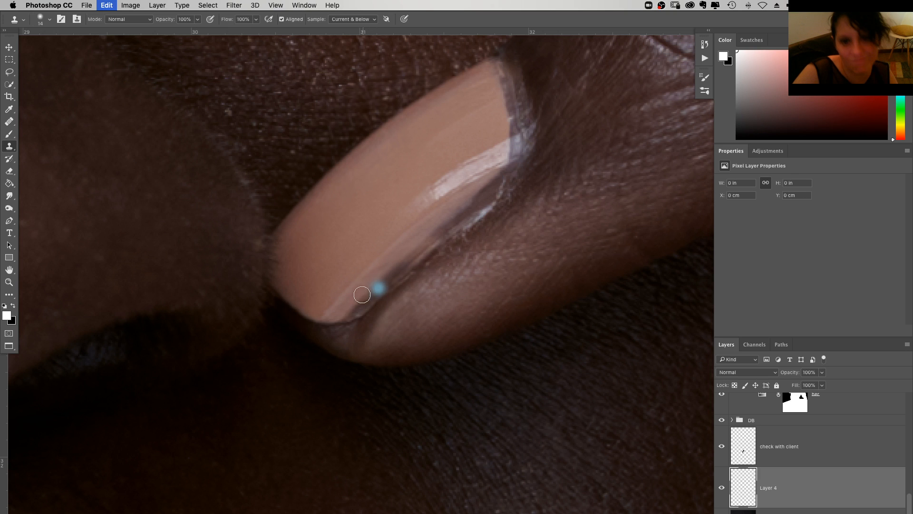
click(363, 303)
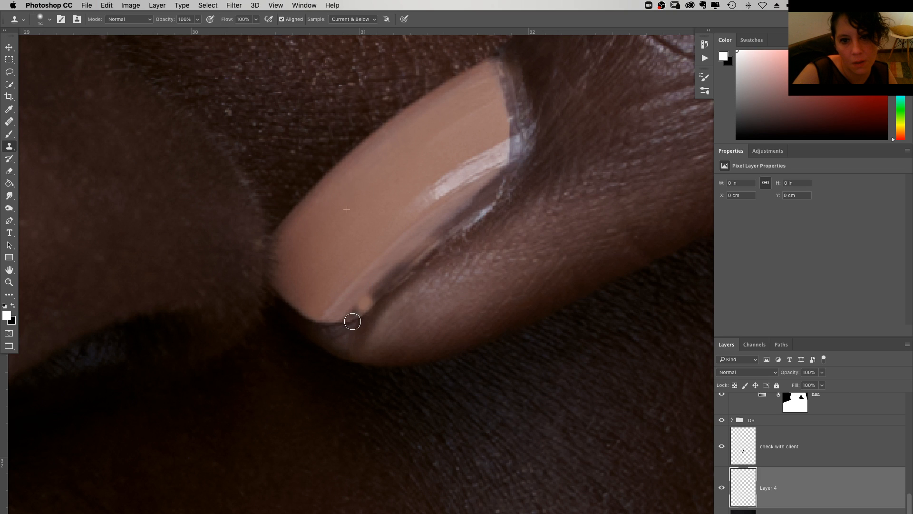
mouse_move(352, 322)
mouse_down()
mouse_move(420, 244)
mouse_move(500, 186)
mouse_up()
Try to extend the cloned nail edge toward the cuticle from new sample points, and undo those strokes
alt+click(367, 214)
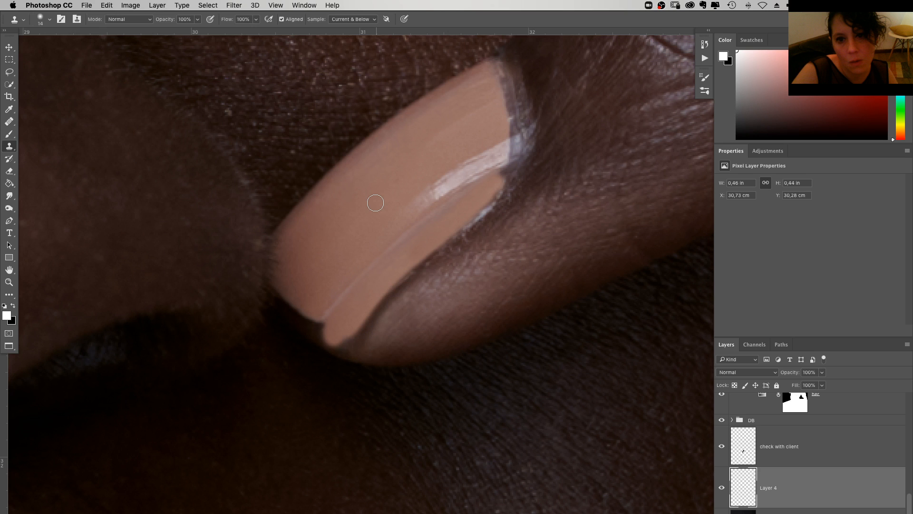
alt+click(375, 204)
drag(443, 243, 498, 178)
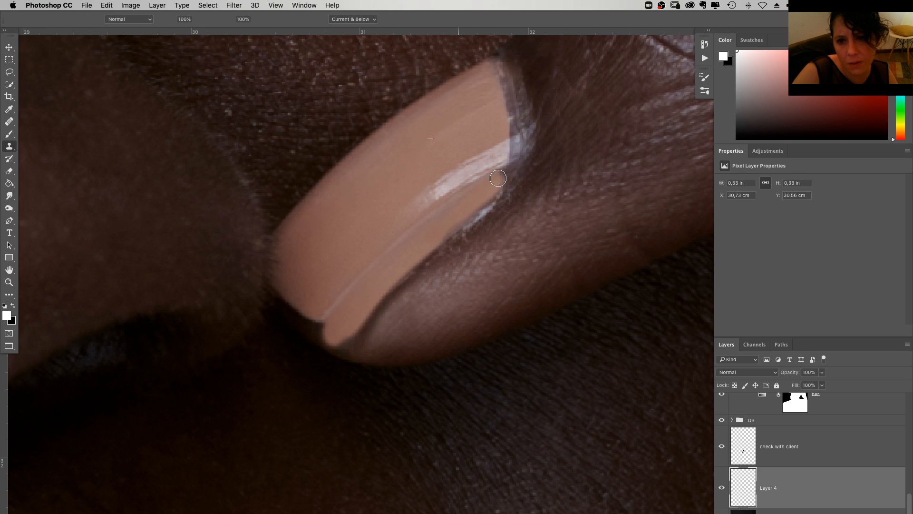
alt+click(317, 229)
drag(399, 257, 429, 227)
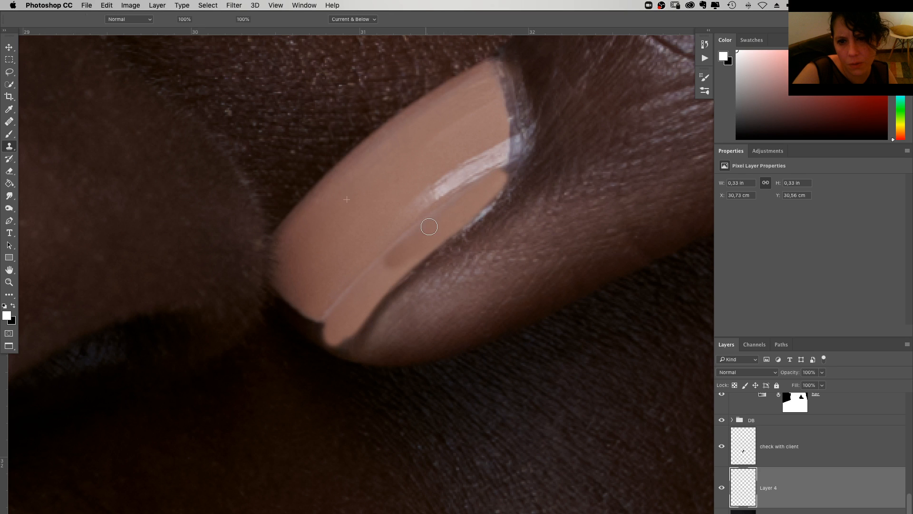
key(super+alt+z)
key(super+alt+z)
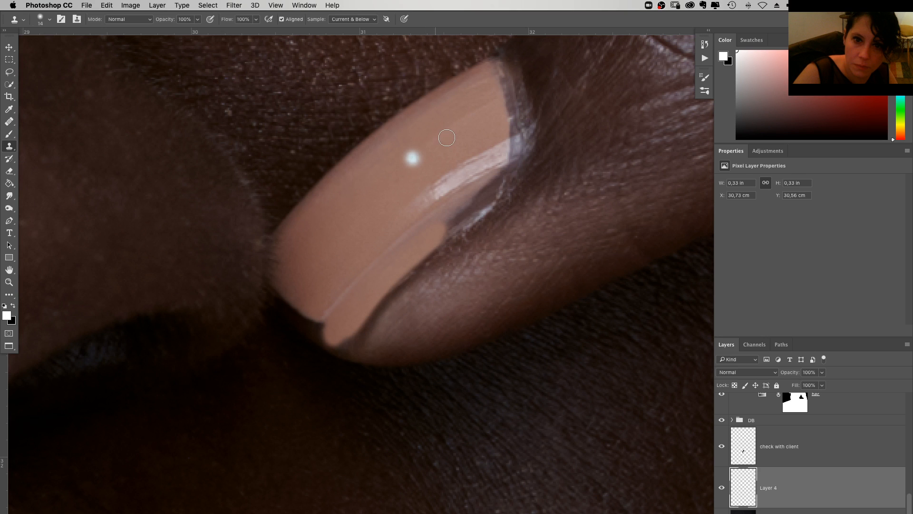
Clone the brighter nail surface near the cuticle along the upper part of the nail's lower edge
alt+click(447, 138)
mouse_move(456, 197)
mouse_down()
mouse_move(501, 173)
mouse_move(403, 262)
mouse_up()
alt+click(507, 122)
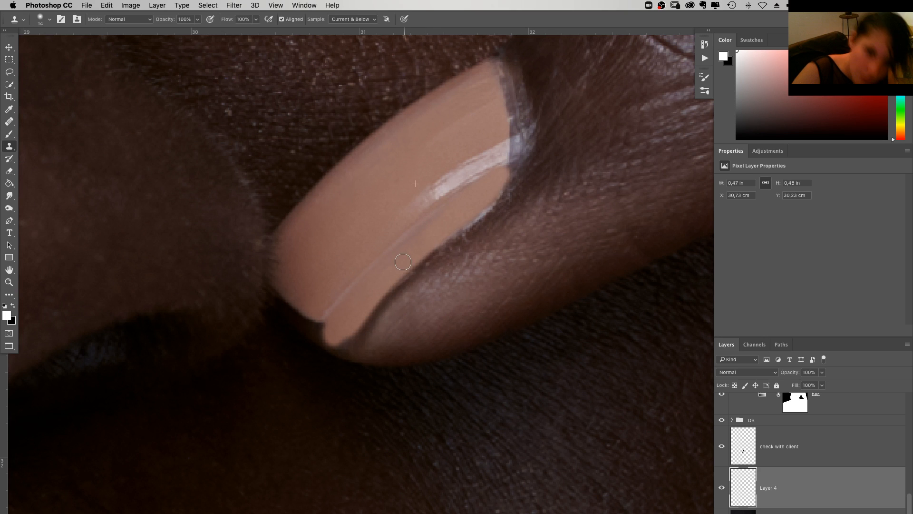
Add a Curves adjustment layer above Layer 4 and clip it to that layer
click(831, 512)
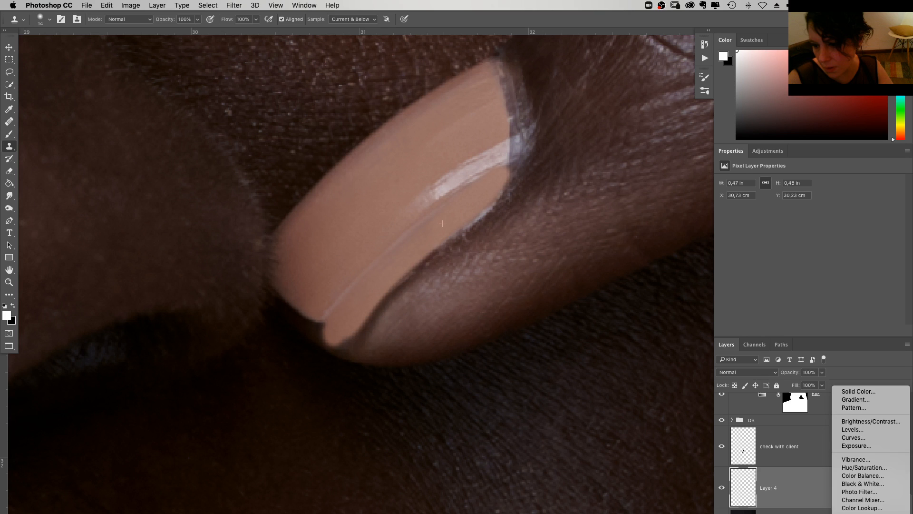
click(883, 442)
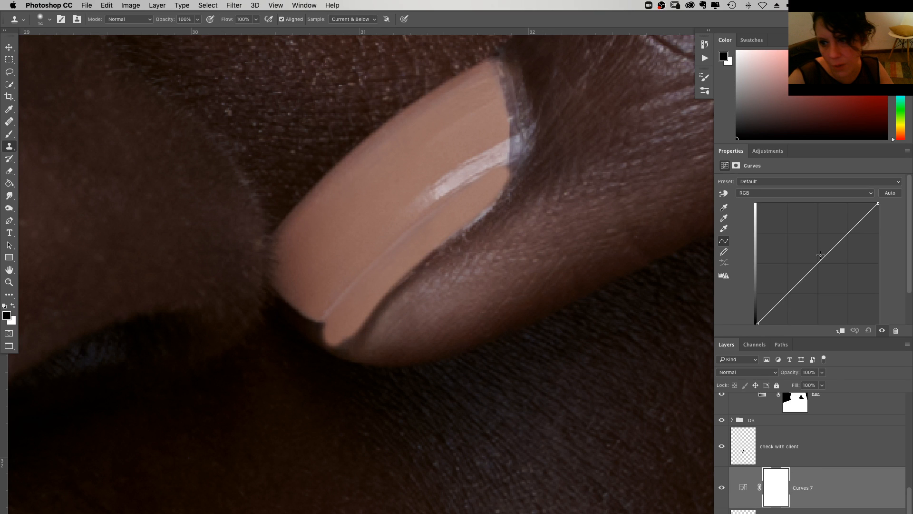
key(super+alt+g)
Flatten the clipped curve by raising the black point to output 23, lowering the white point slightly and adjusting the midpoint
drag(821, 255, 819, 257)
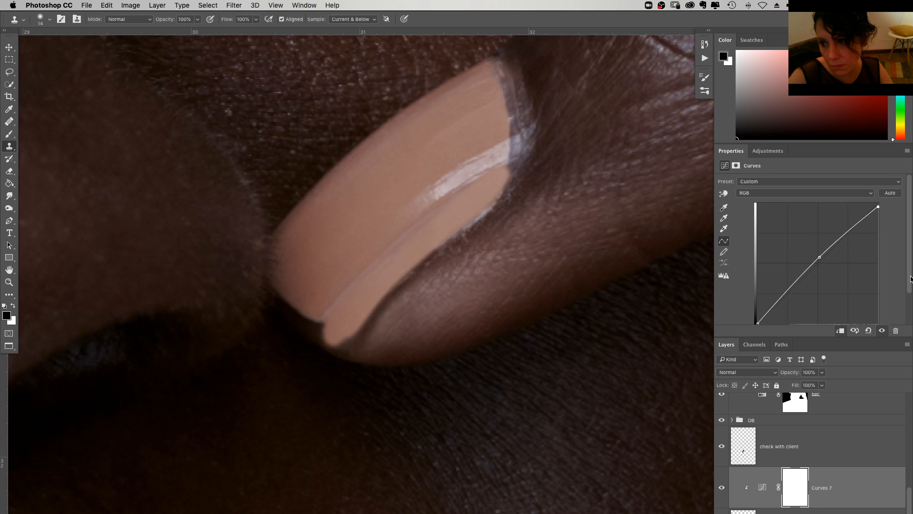
drag(910, 279, 911, 300)
drag(757, 297, 757, 286)
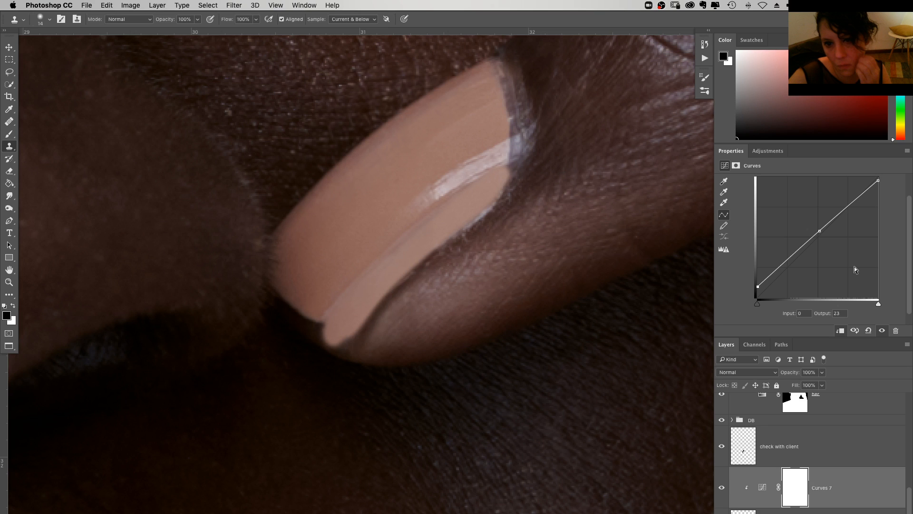
drag(878, 181, 878, 181)
click(820, 231)
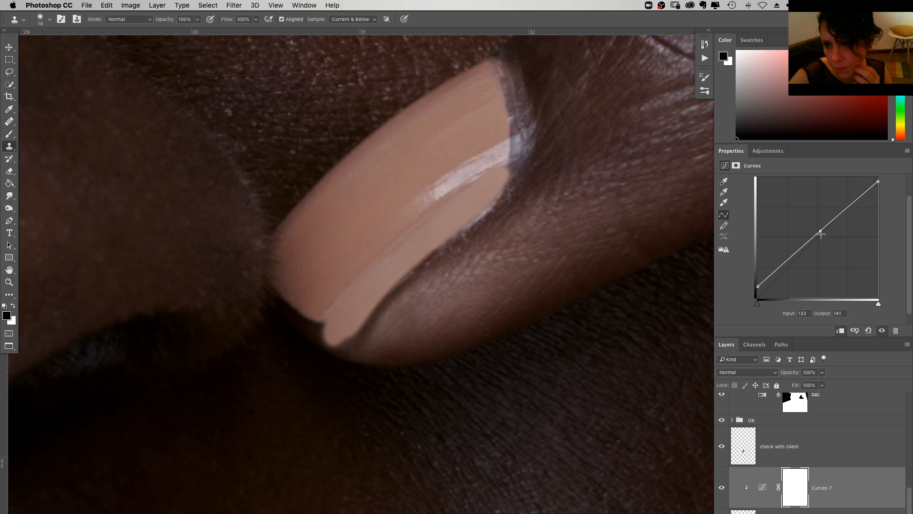
drag(821, 234, 821, 234)
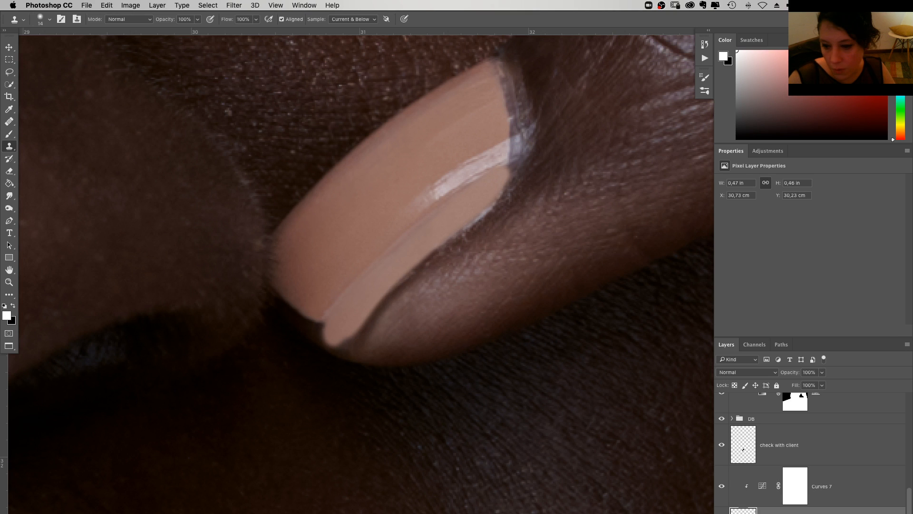
Hide Layer 4 with a black mask and paint white with a 12 px brush at 100% opacity to reveal the cloned lower nail edge
click(776, 510)
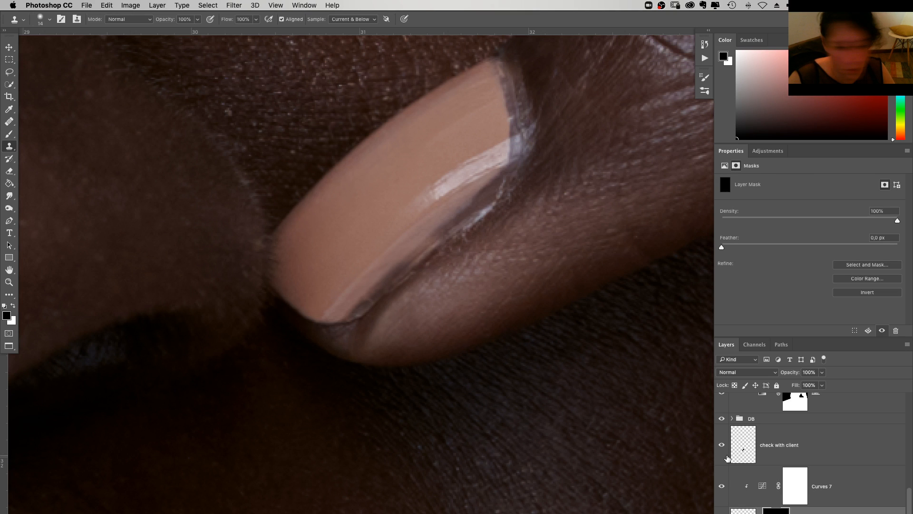
key(b)
key(x)
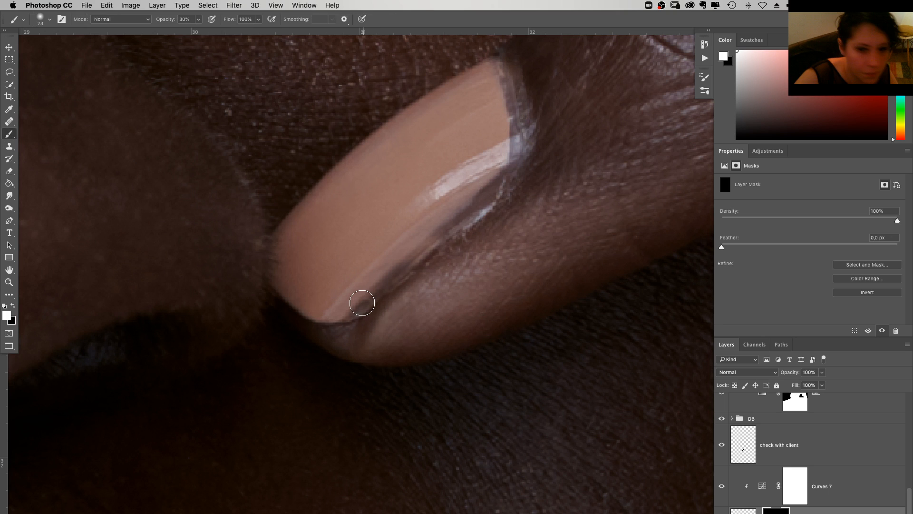
right_click(362, 305)
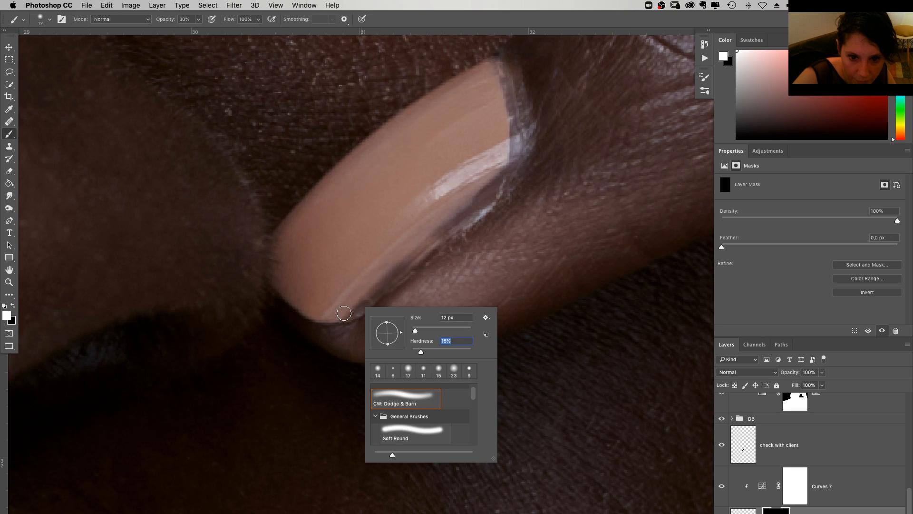
key(Return)
key(0)
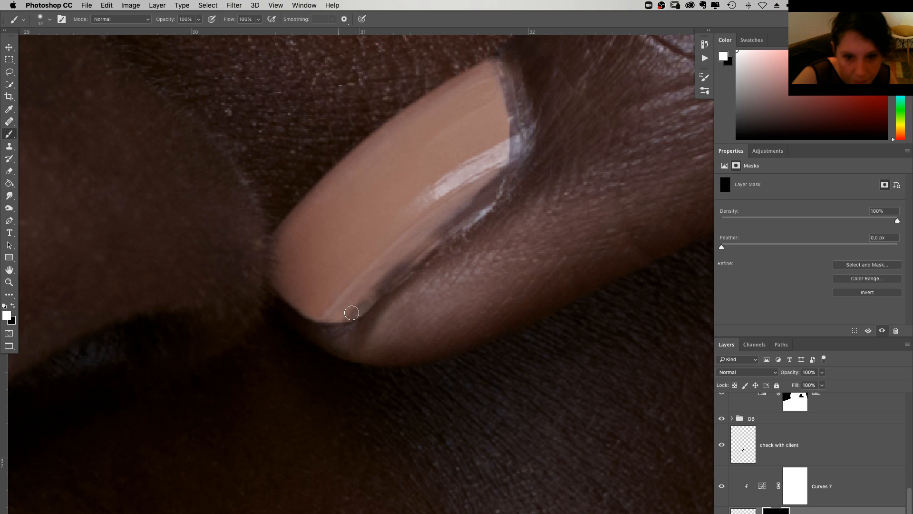
drag(388, 266, 349, 312)
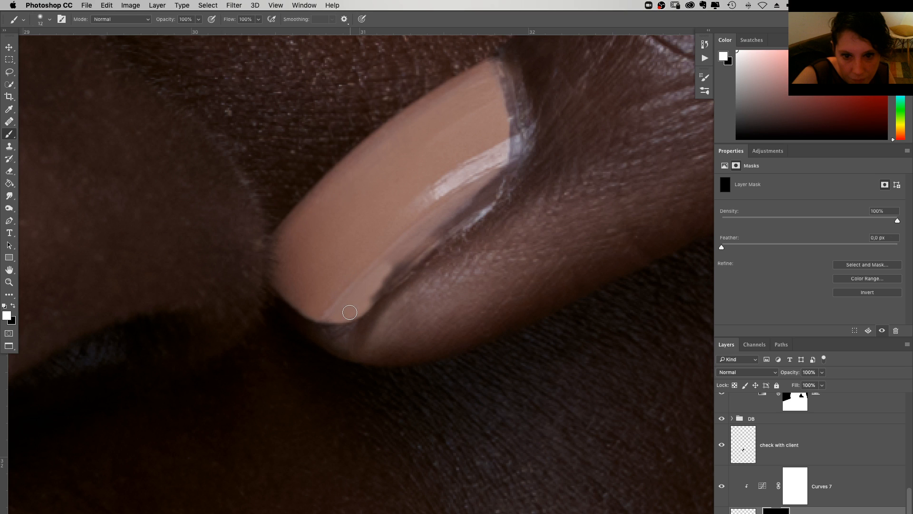
mouse_move(426, 243)
mouse_down()
mouse_move(373, 281)
mouse_move(476, 210)
mouse_move(443, 222)
mouse_up()
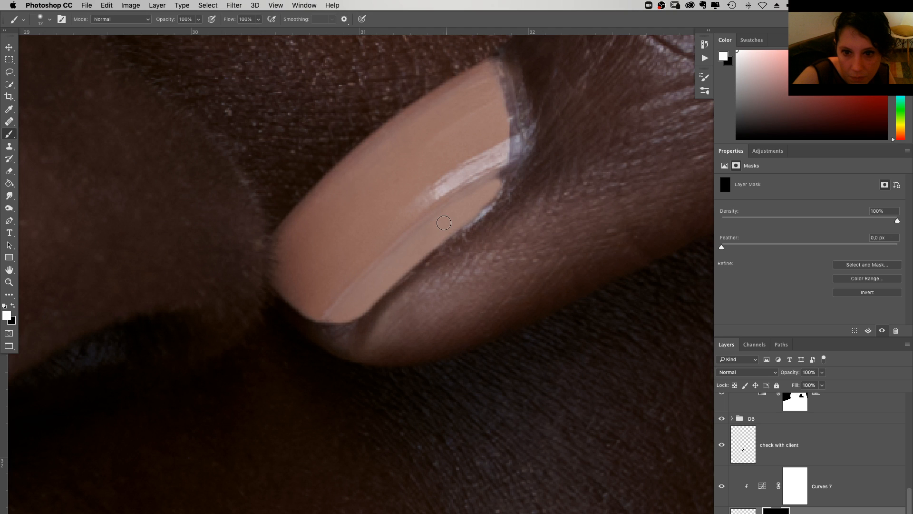
Refine the mask along the lower nail edge and its cuticle corner with a 3 px brush at 10% hardness
right_click(527, 203)
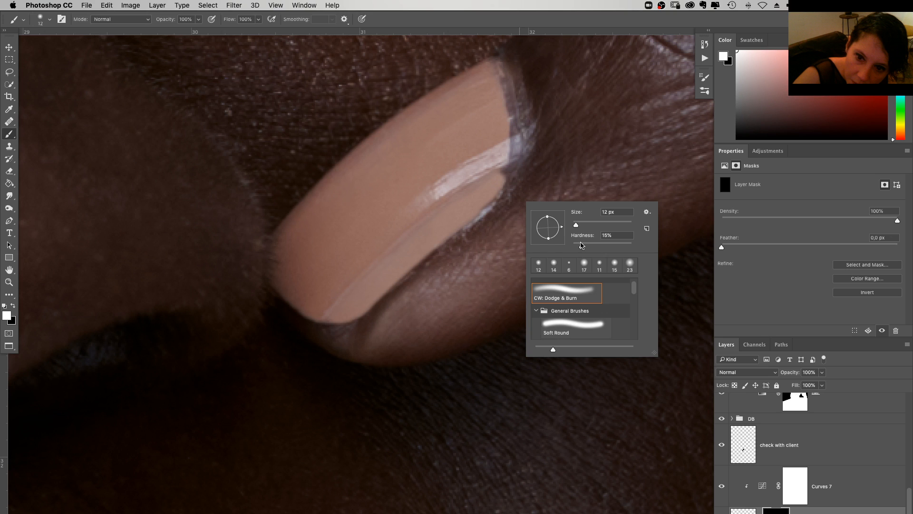
drag(581, 245, 579, 246)
drag(576, 225, 573, 226)
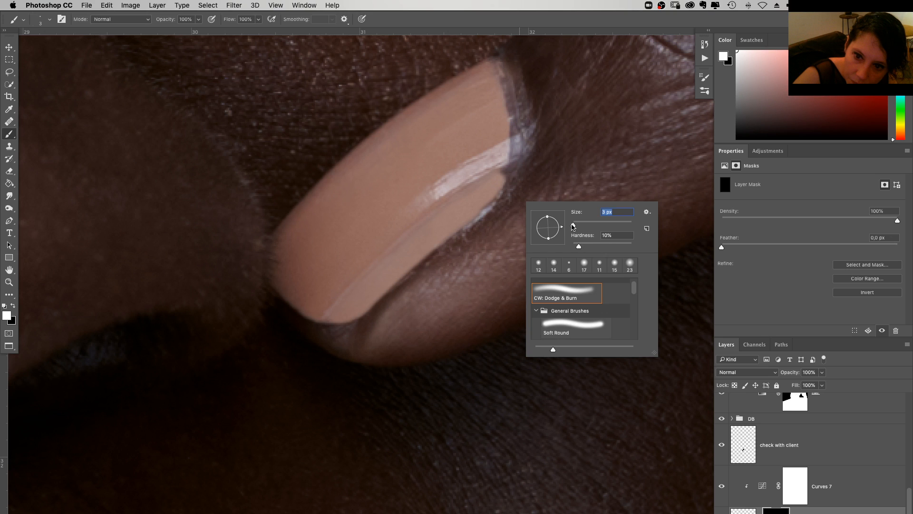
key(Return)
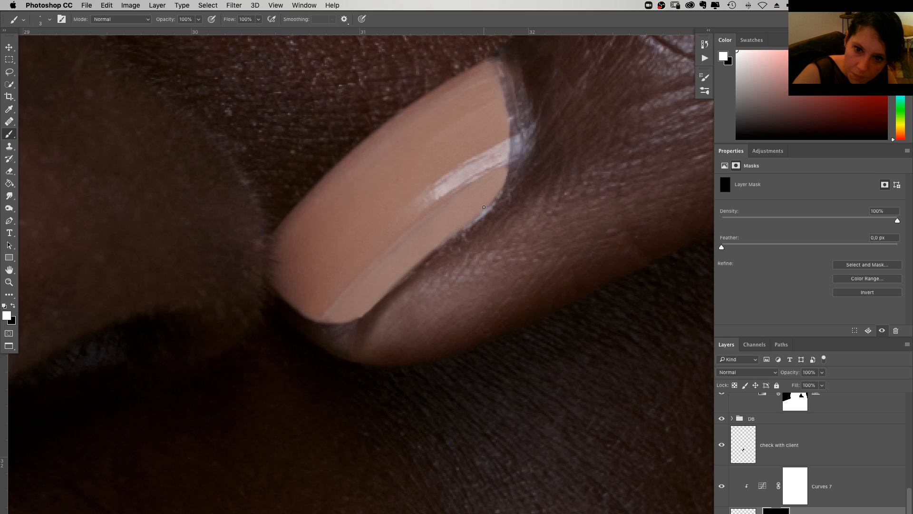
Target the Curves 7 mask and set up a black 28 px brush with 0% hardness and 100% opacity
click(799, 491)
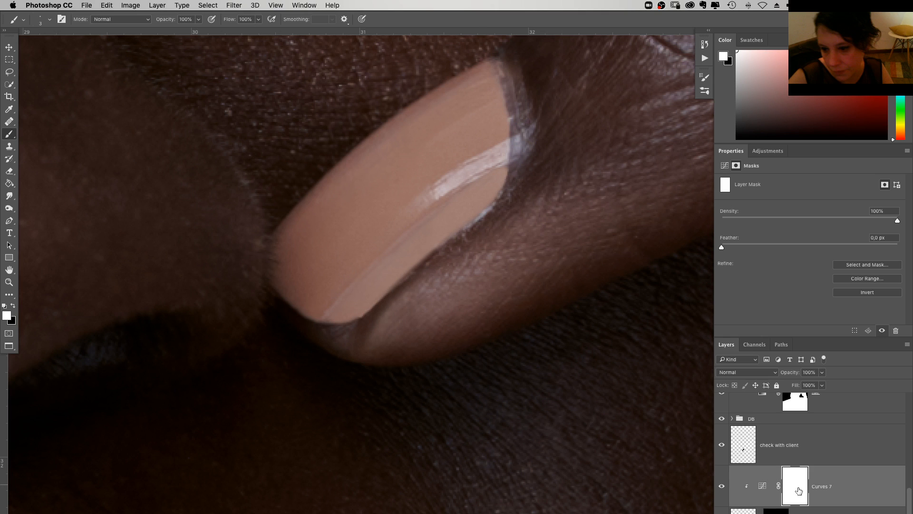
key(x)
key(5)
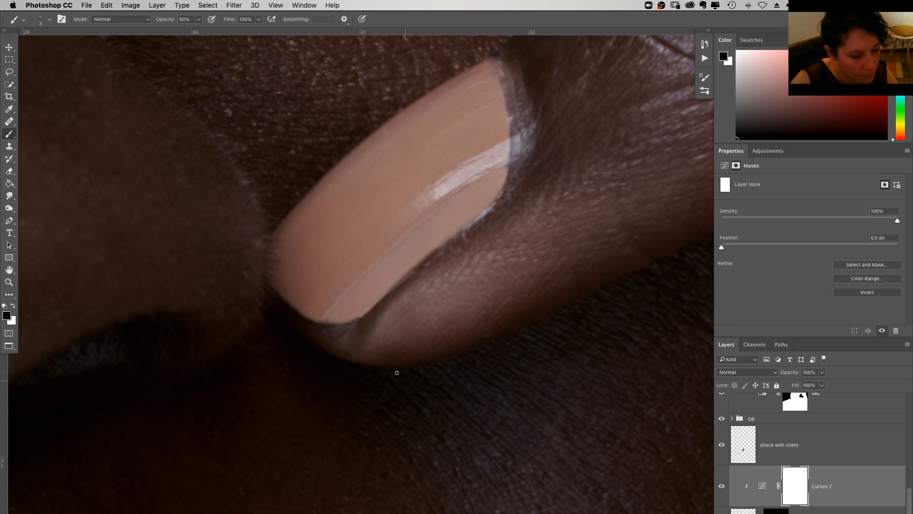
right_click(355, 327)
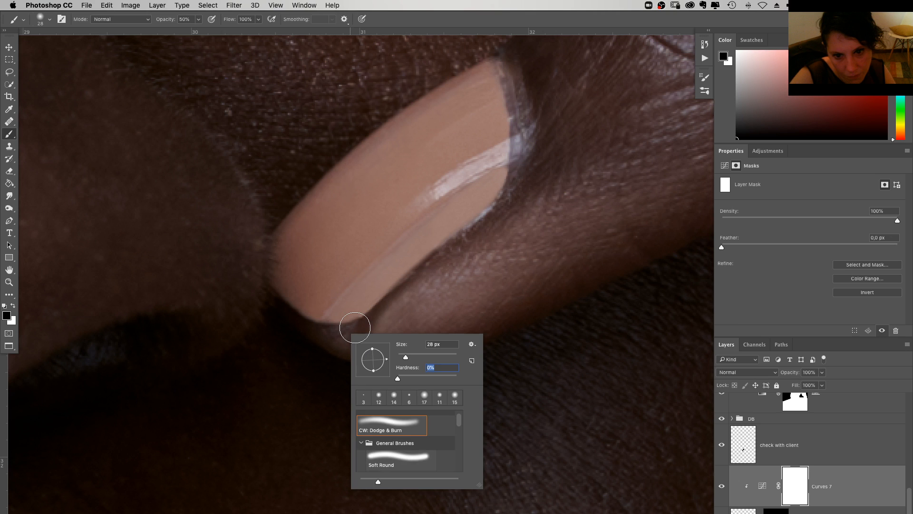
key(Return)
key(0)
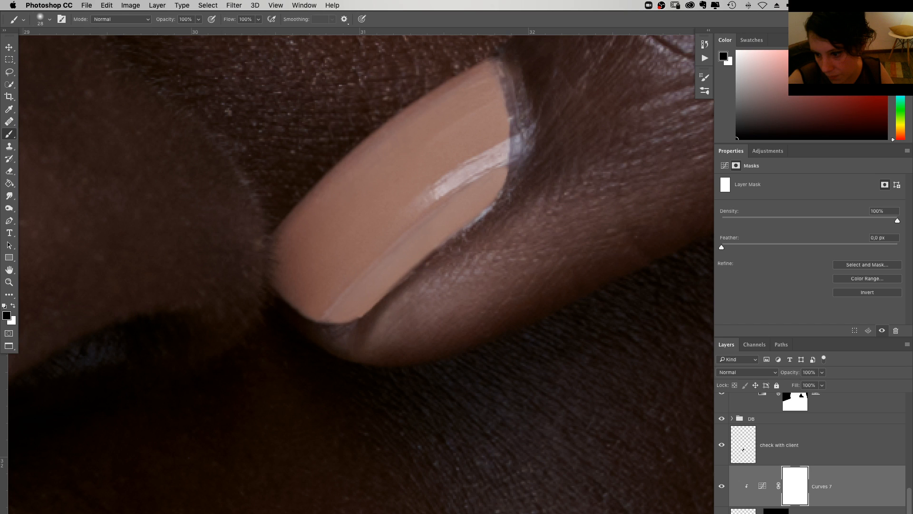
Add a clipped Hue/Saturation adjustment with Lightness -16 above Curves 7 and invert its mask to black
key(super+u)
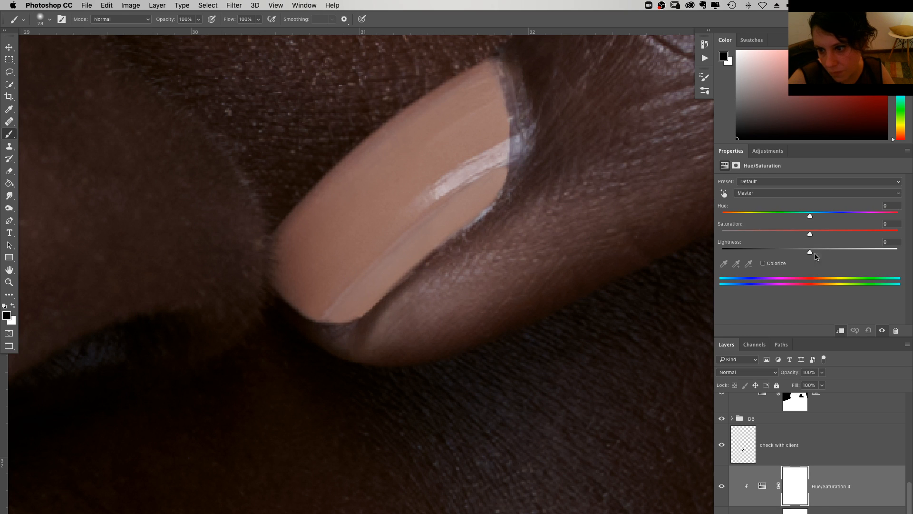
drag(802, 254, 796, 254)
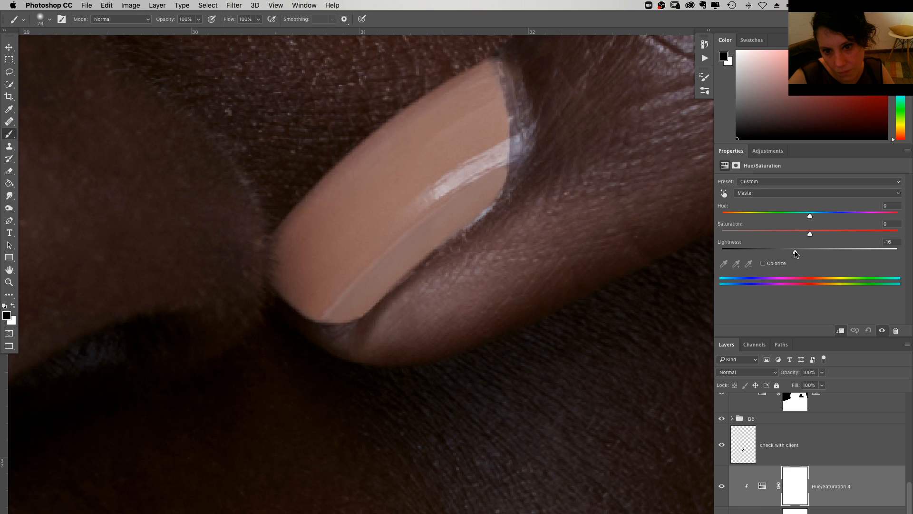
key(super+i)
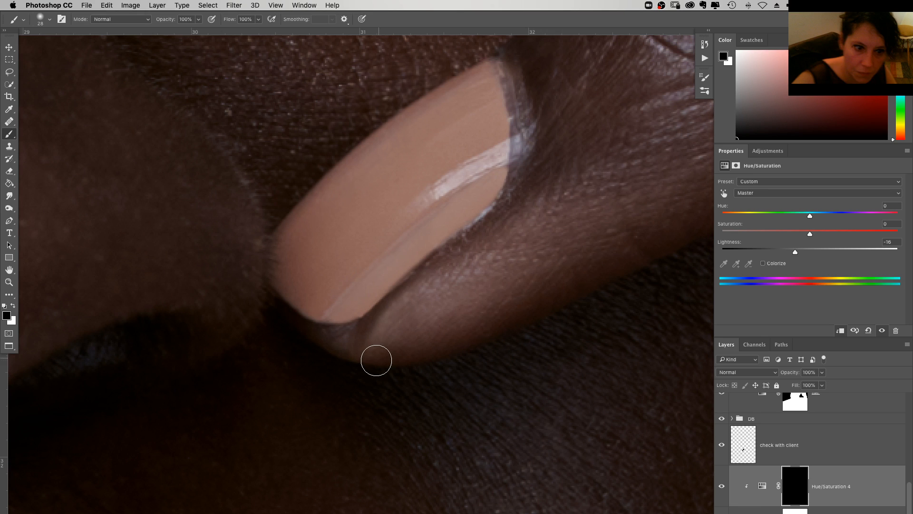
Paint white on the Hue/Saturation mask along the nail's lower edge to shade it softly
key(x)
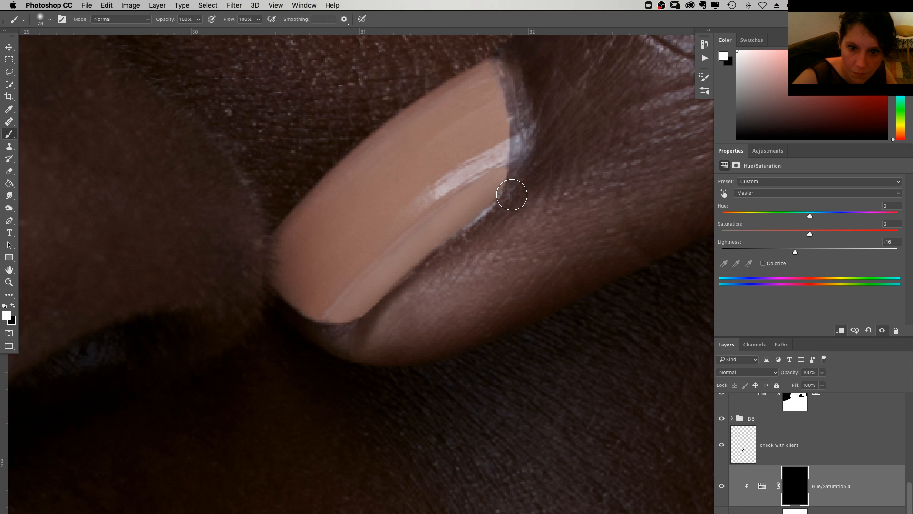
scroll(511, 194, up, 2)
scroll(512, 194, right, 2)
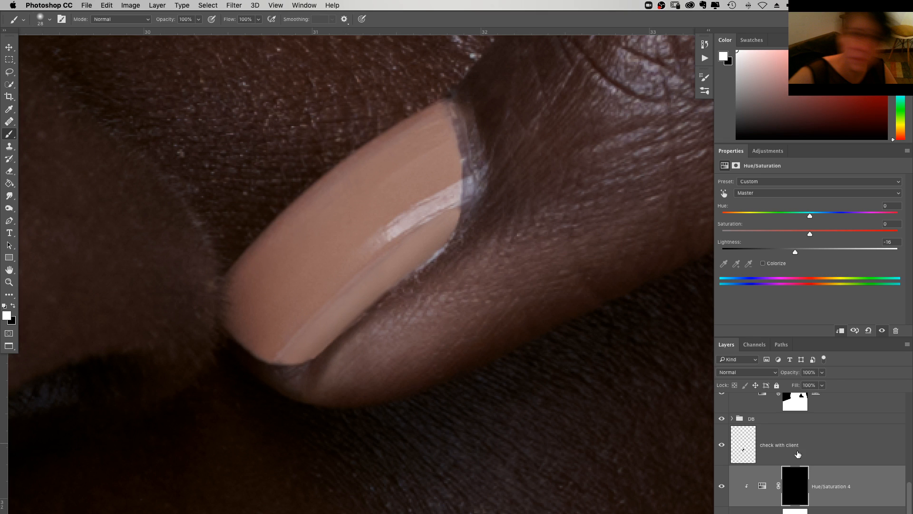
Merge the two clipped adjustments with the masked clone layer, and merge the result down into the "clean up" layer
shift+click(822, 512)
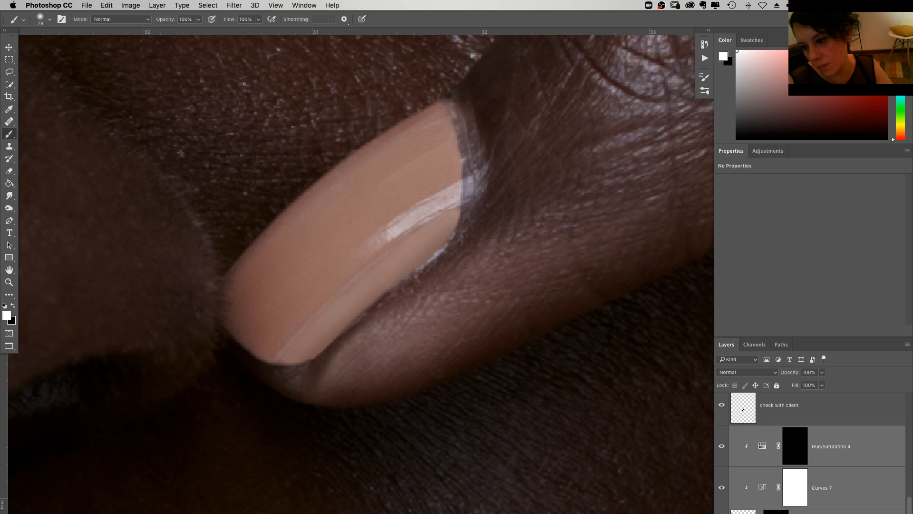
click(157, 5)
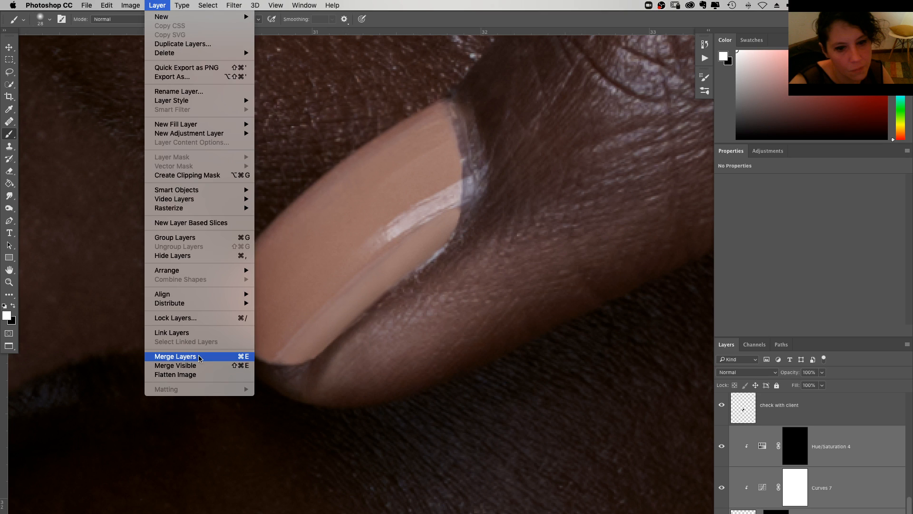
click(199, 357)
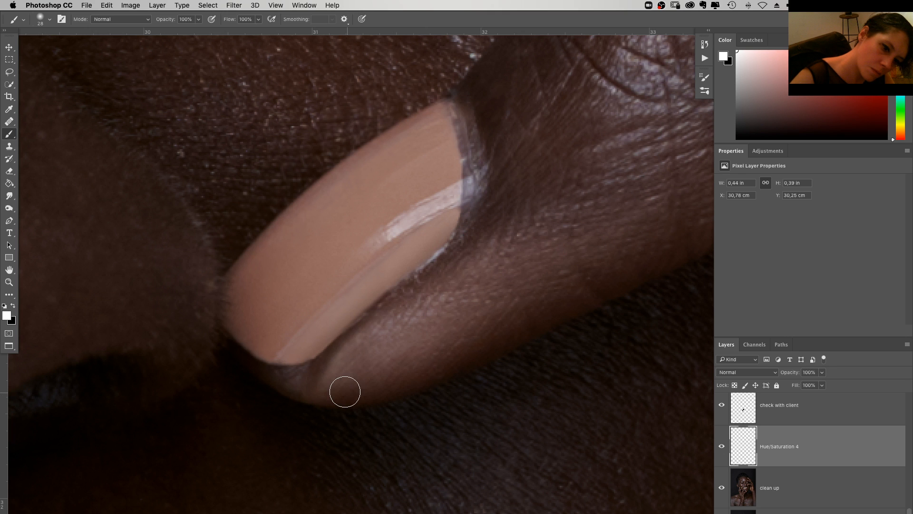
key(super+minus)
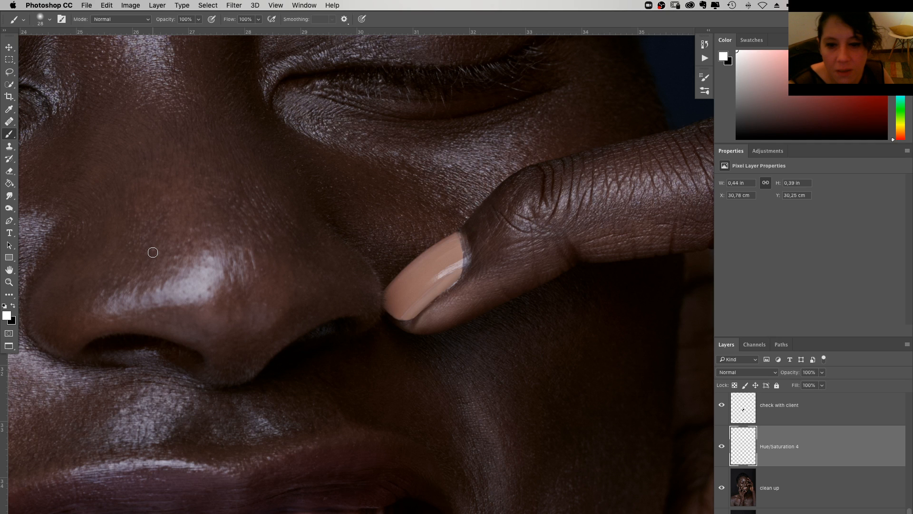
scroll(486, 291, up, 3)
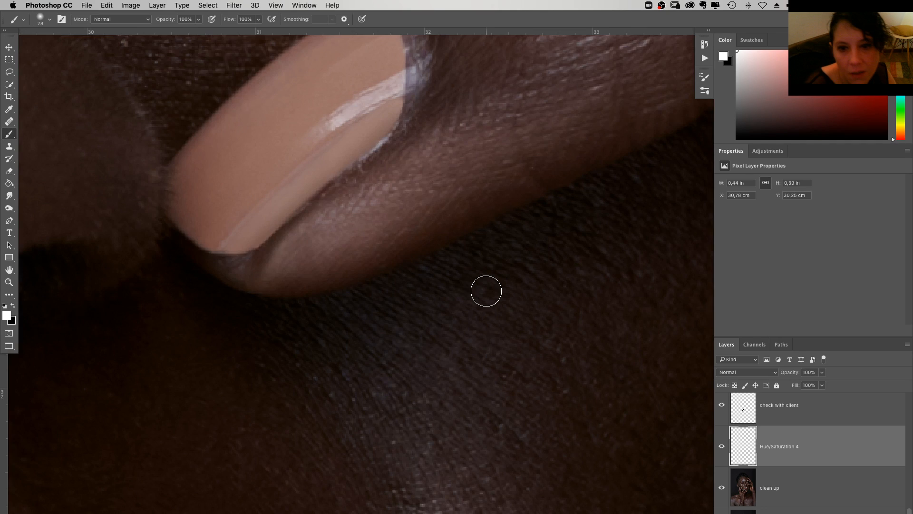
scroll(294, 130, up, 3)
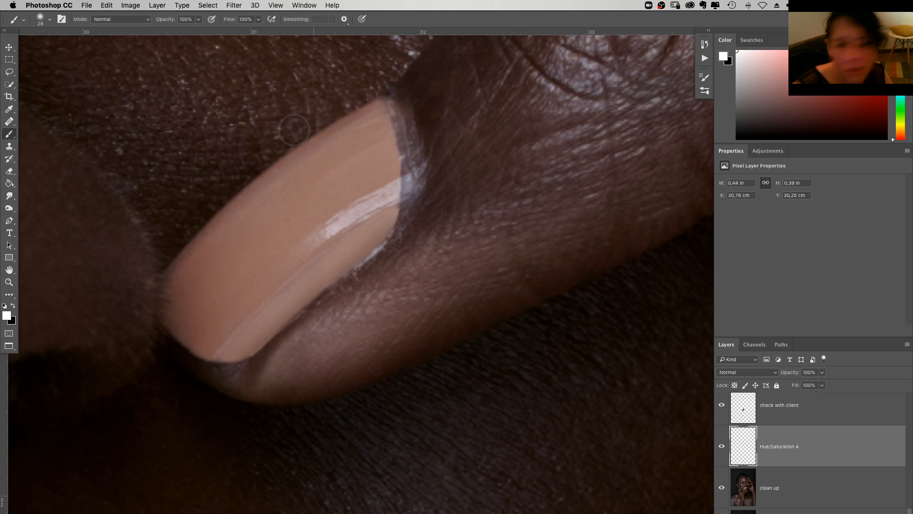
click(157, 5)
click(176, 355)
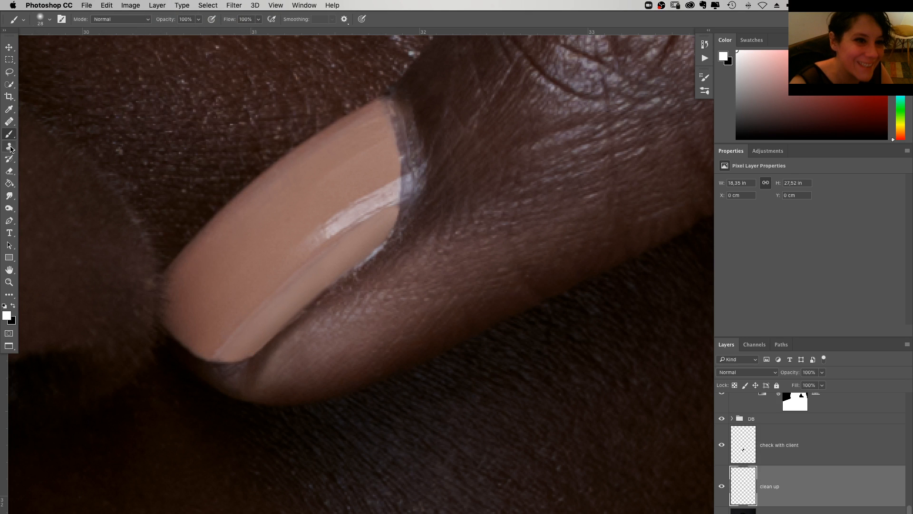
Clone clean nail surface over the uneven cuticle edge with a 9 px Clone Stamp at 14% hardness
key(s)
right_click(392, 251)
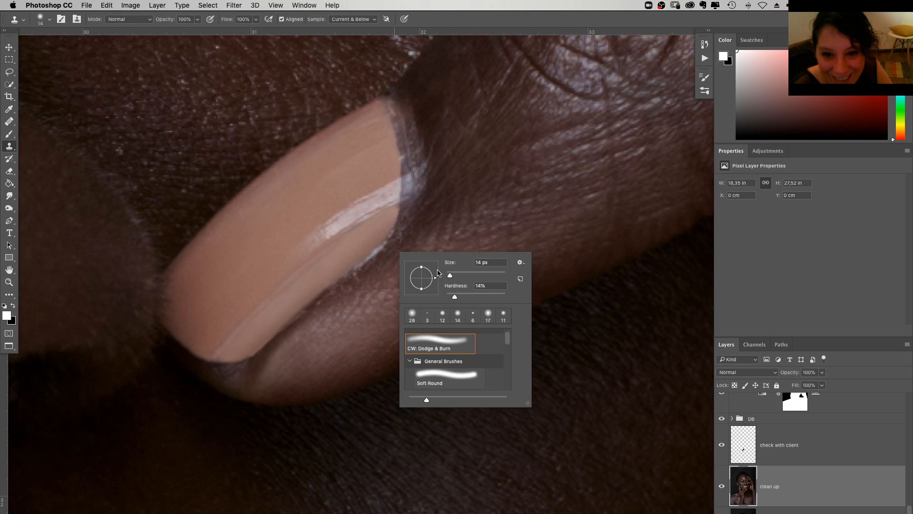
drag(450, 275, 449, 275)
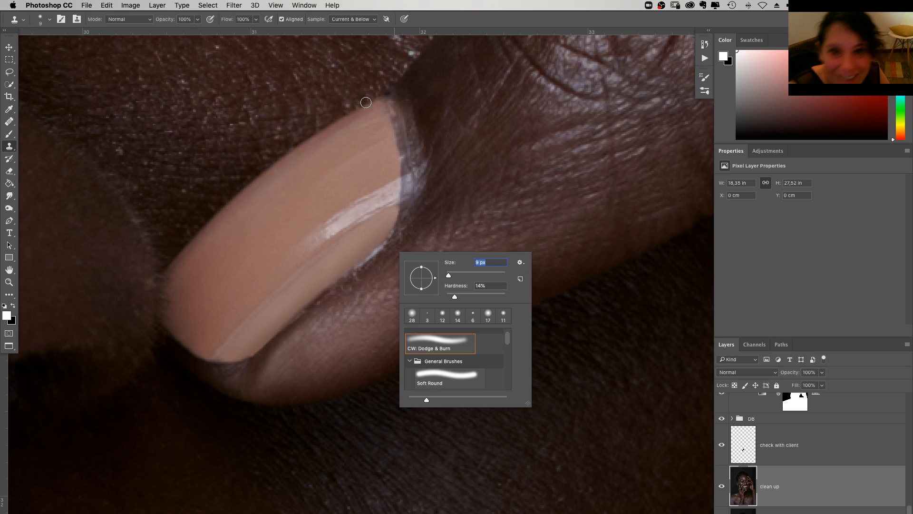
alt+click(373, 108)
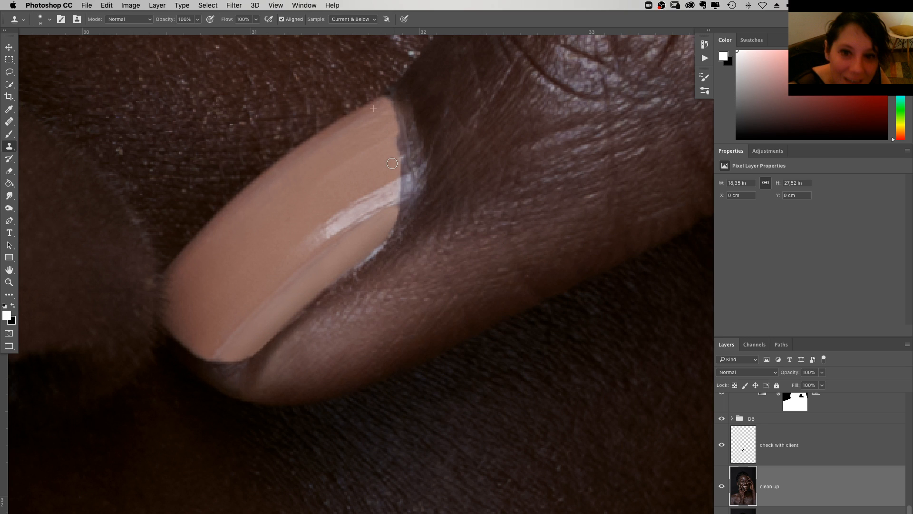
drag(392, 163, 367, 155)
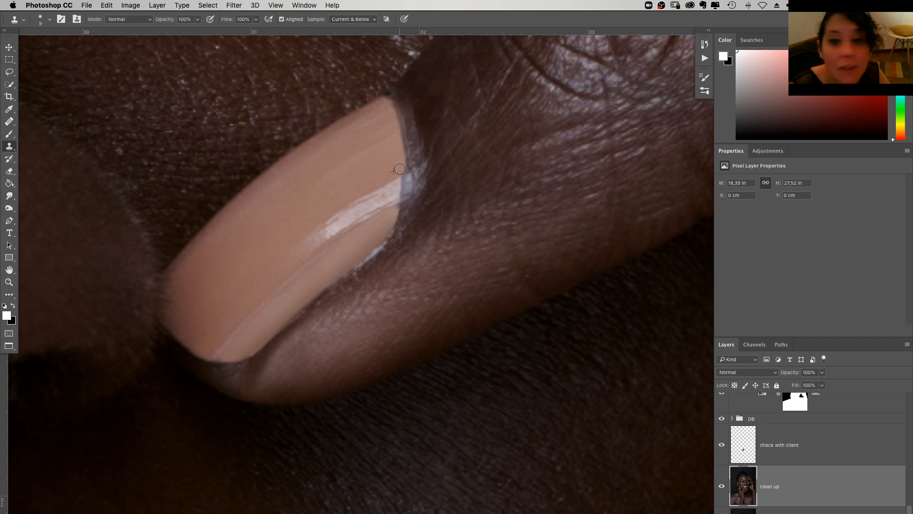
Clone clean nail surface over the cuticle edge to smooth and round the base of the nail
mouse_move(400, 169)
mouse_down()
mouse_move(403, 195)
mouse_move(389, 222)
mouse_up()
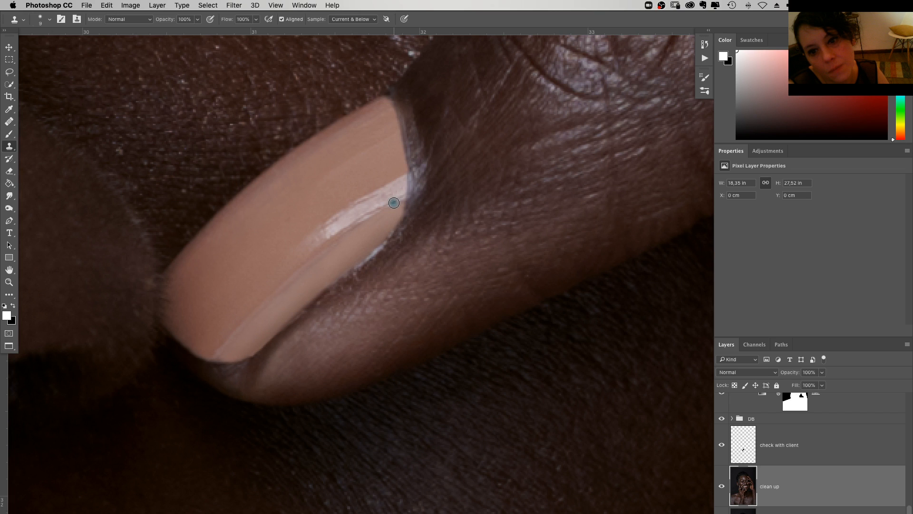
drag(393, 202, 384, 113)
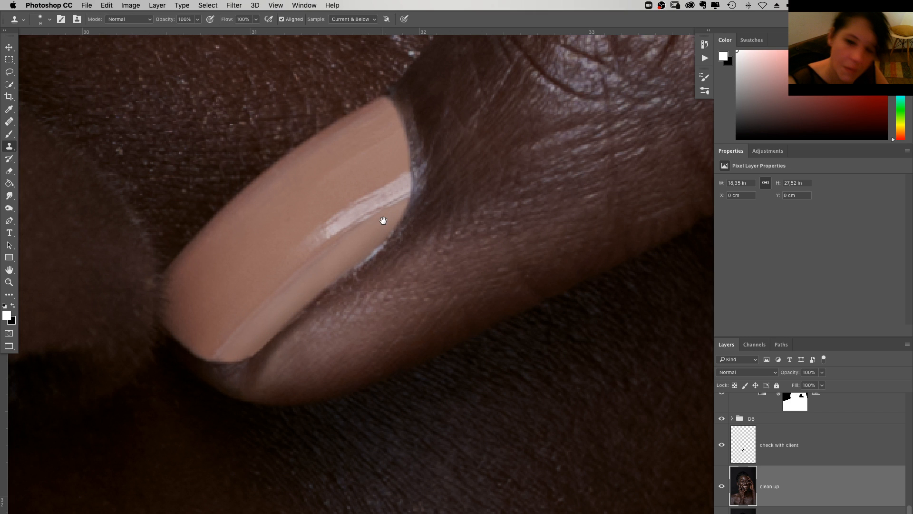
drag(383, 220, 411, 149)
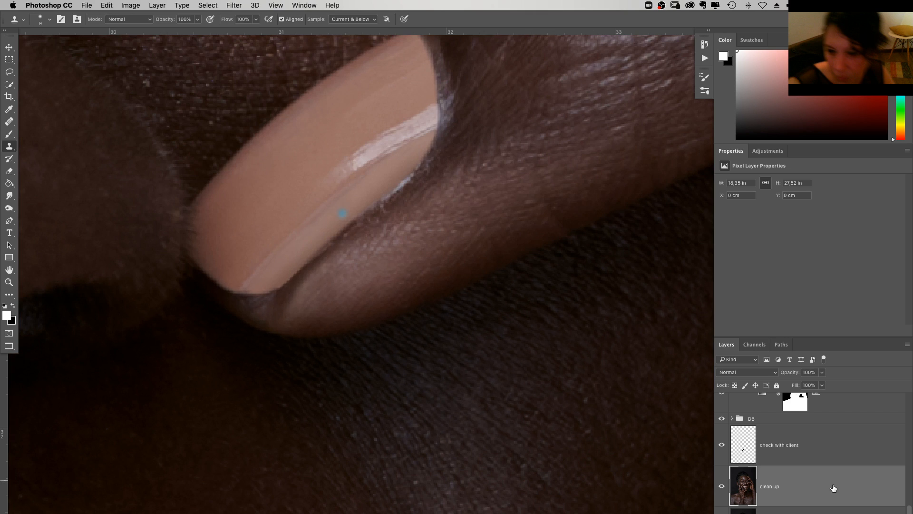
Set the Clone Stamp size to 12 px and clone dark skin from below the nail tip over its uneven edge
drag(149, 86, 355, 219)
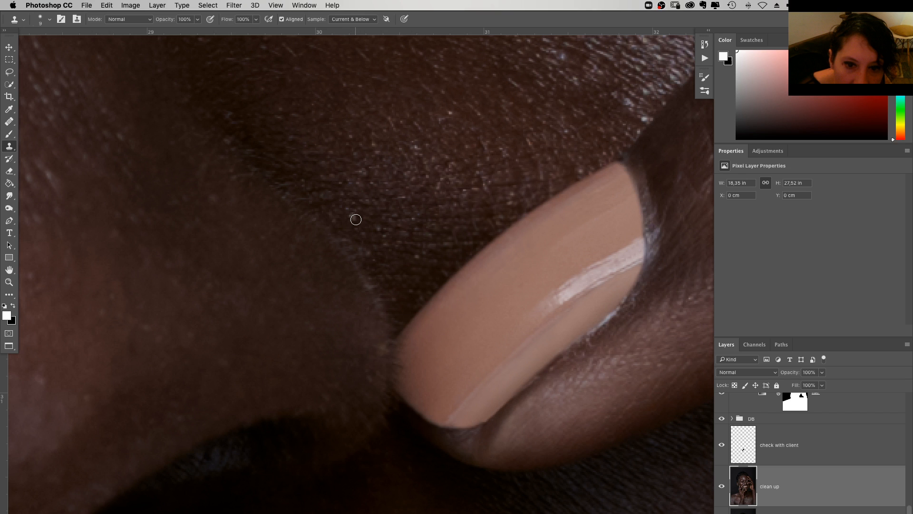
drag(422, 354, 306, 286)
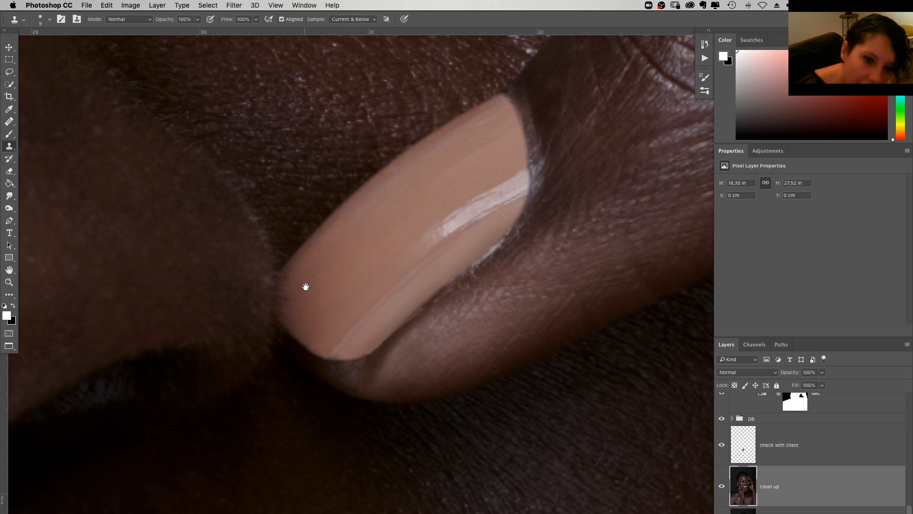
drag(270, 356, 297, 288)
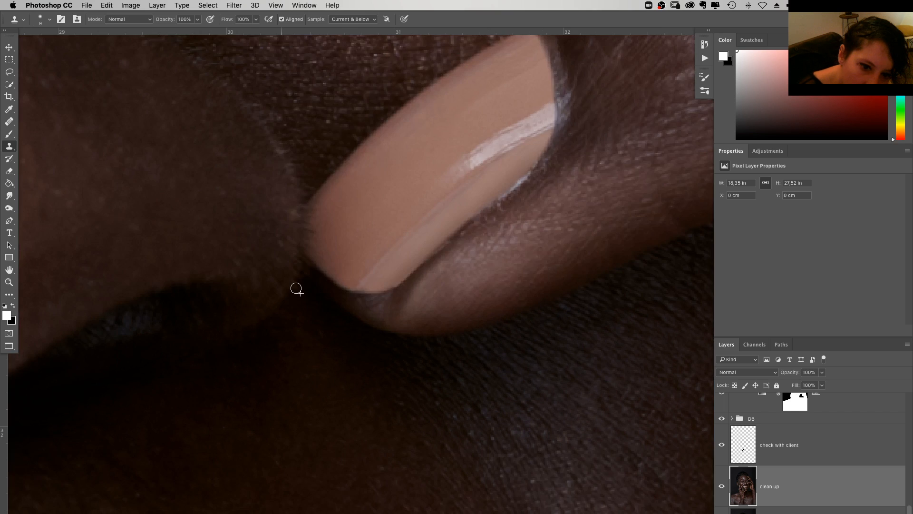
right_click(296, 289)
drag(370, 320, 371, 322)
key(Return)
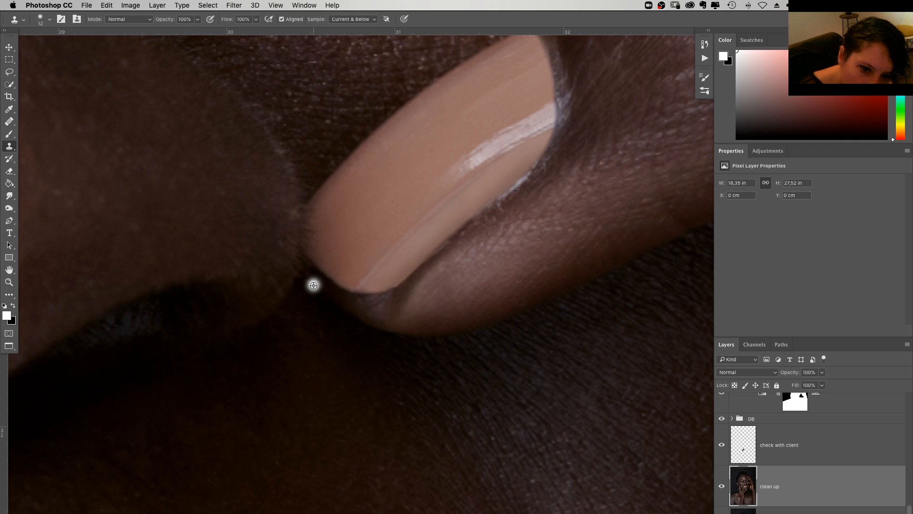
alt+click(314, 286)
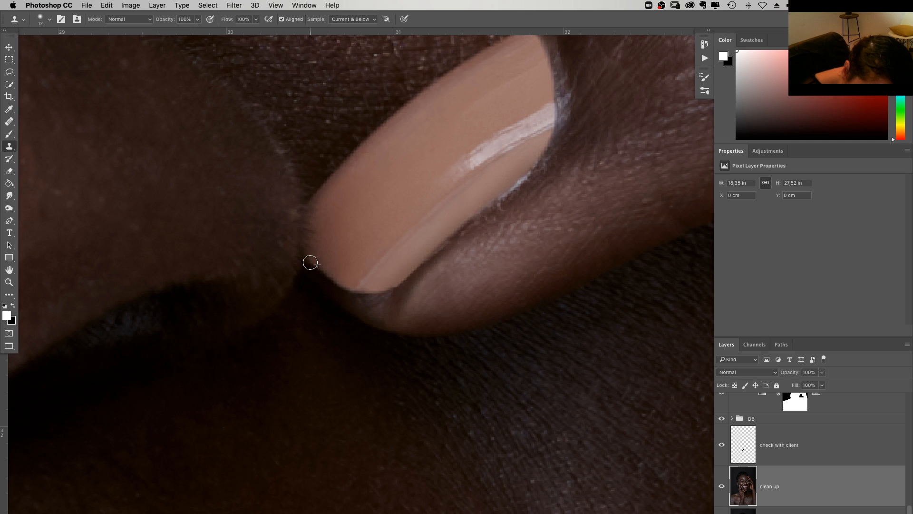
click(310, 262)
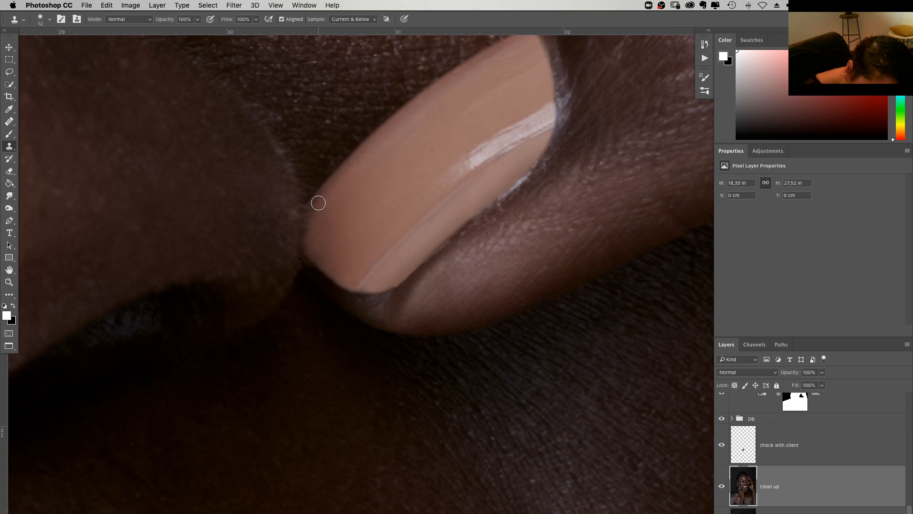
drag(377, 271, 465, 347)
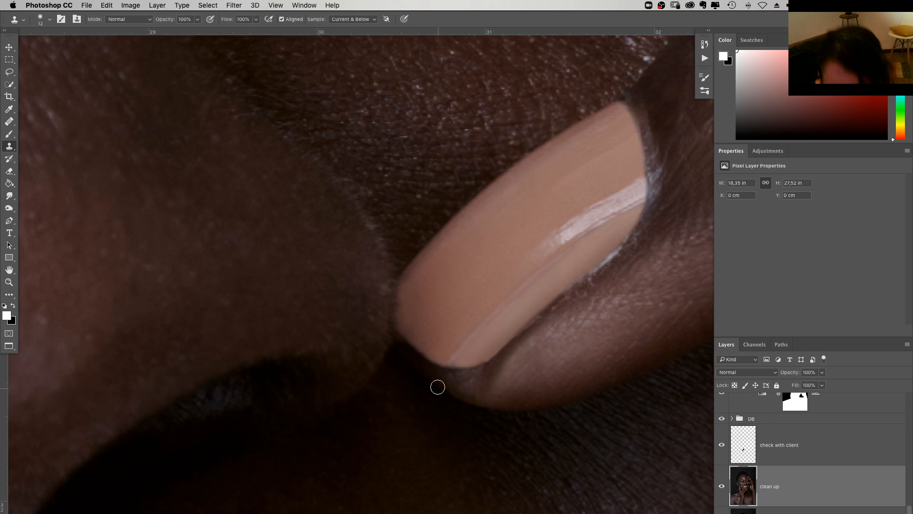
click(433, 379)
key(ctrl+z)
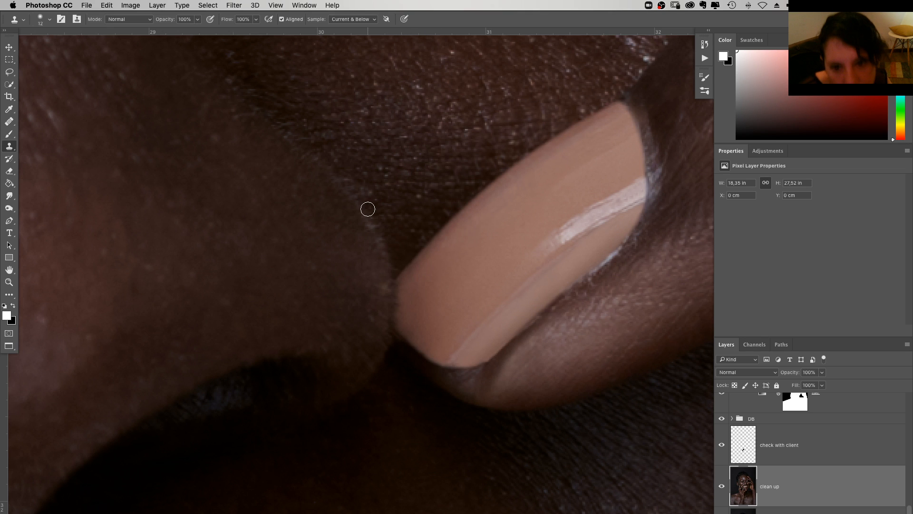
click(363, 235)
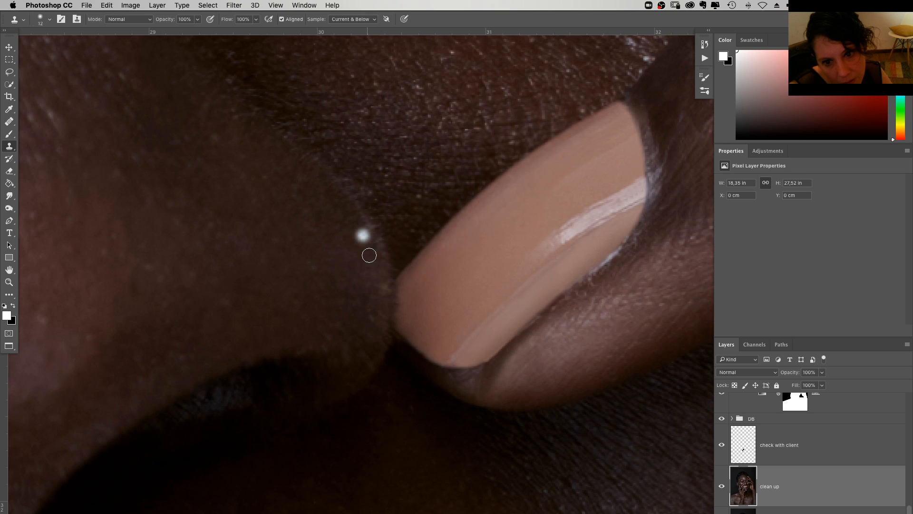
key(ctrl+z)
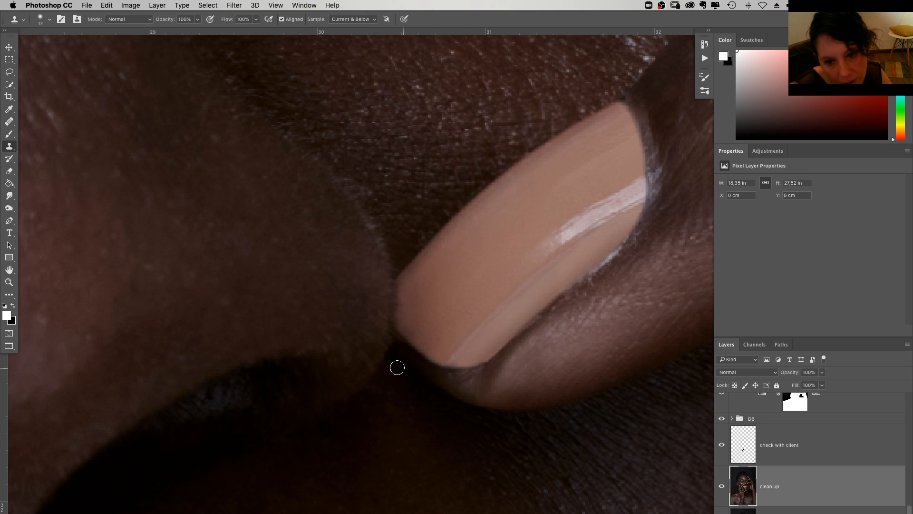
Set the Clone Stamp size to 6 px and clone skin along the contour that meets the nail tip
right_click(397, 345)
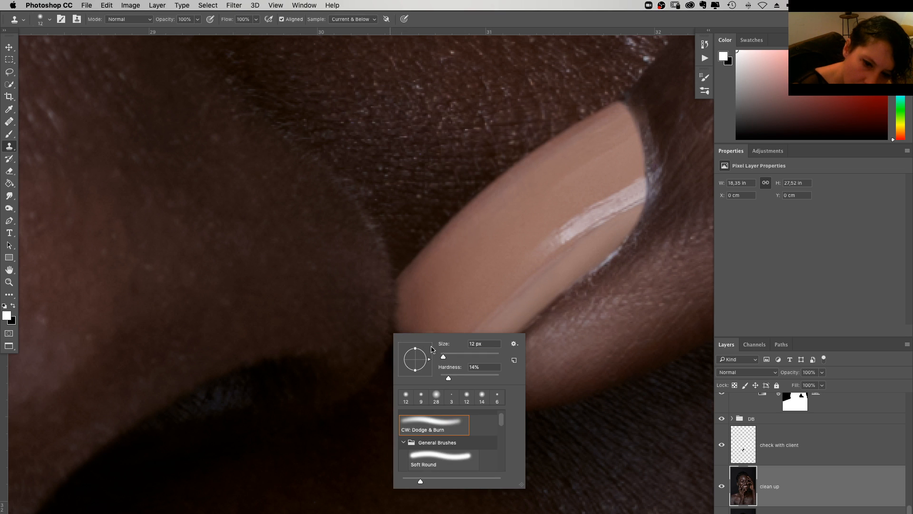
drag(443, 357, 441, 357)
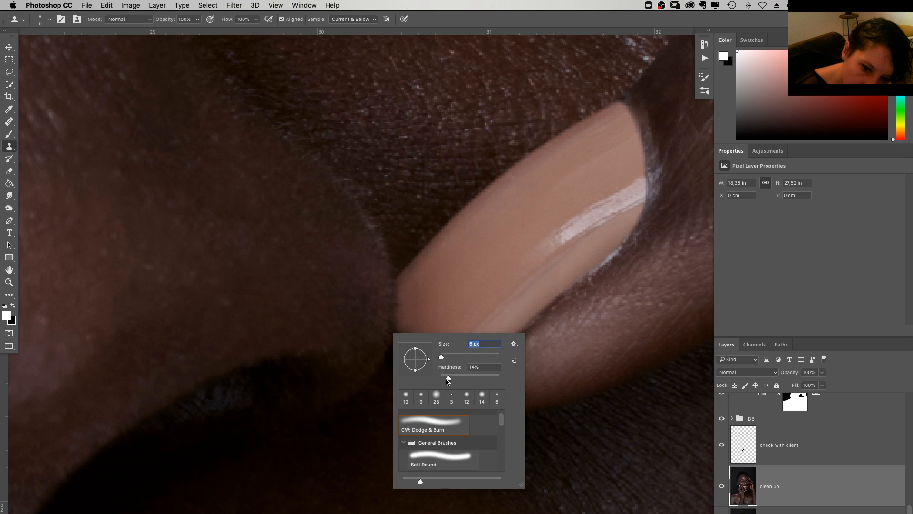
key(Return)
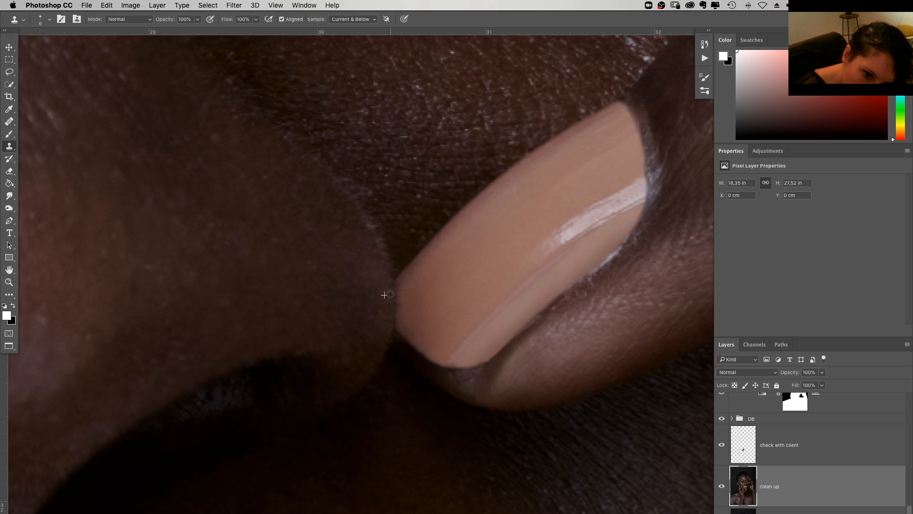
key(super+z)
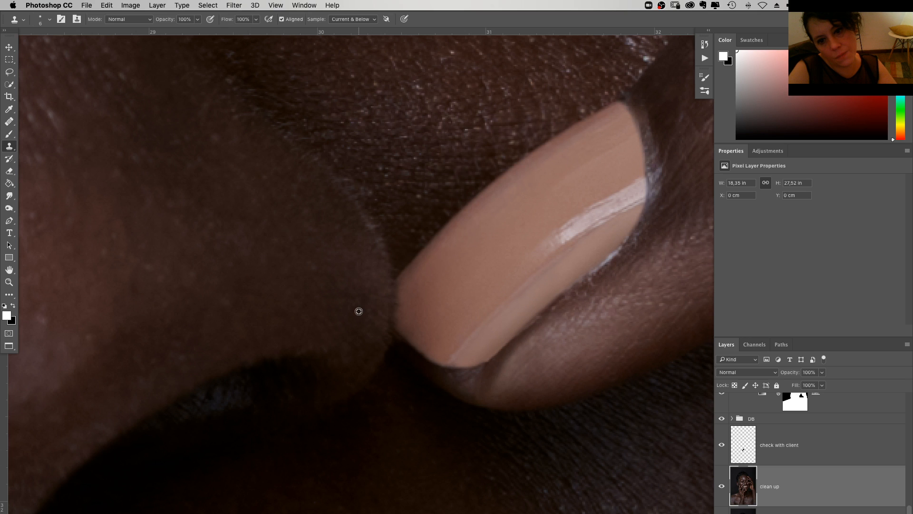
alt+click(358, 311)
drag(381, 343, 370, 250)
alt+click(420, 390)
click(383, 296)
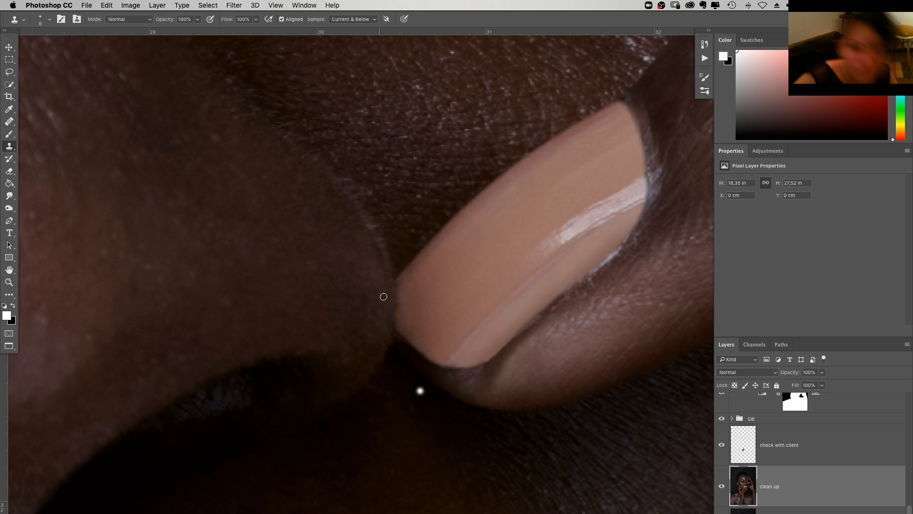
Draw a closed Pen path that follows the skin contour beside the nail tip and loops around the front half of the nail
key(p)
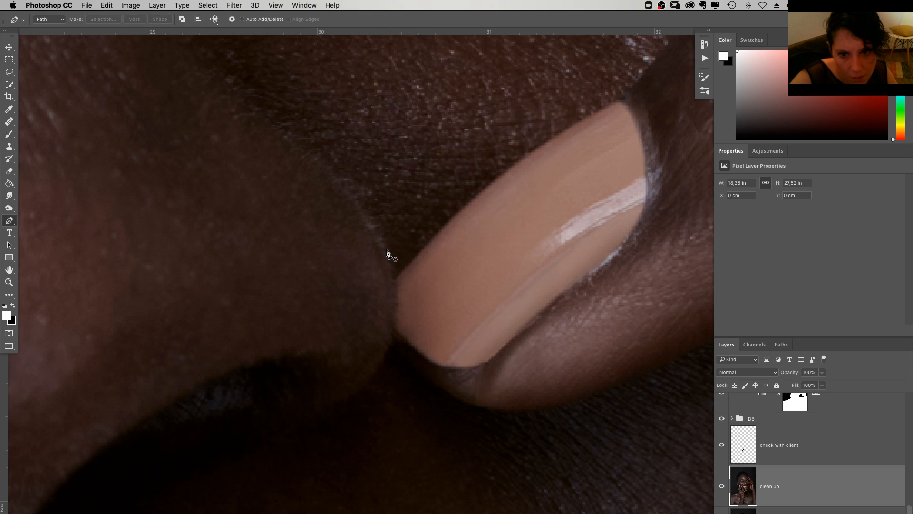
click(378, 242)
drag(381, 362, 352, 423)
click(414, 476)
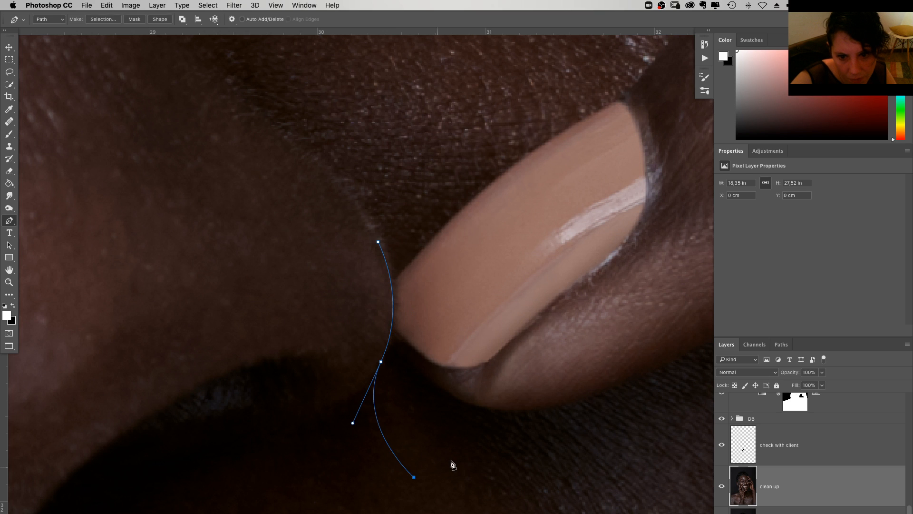
click(482, 451)
click(563, 377)
click(568, 324)
click(539, 172)
click(430, 112)
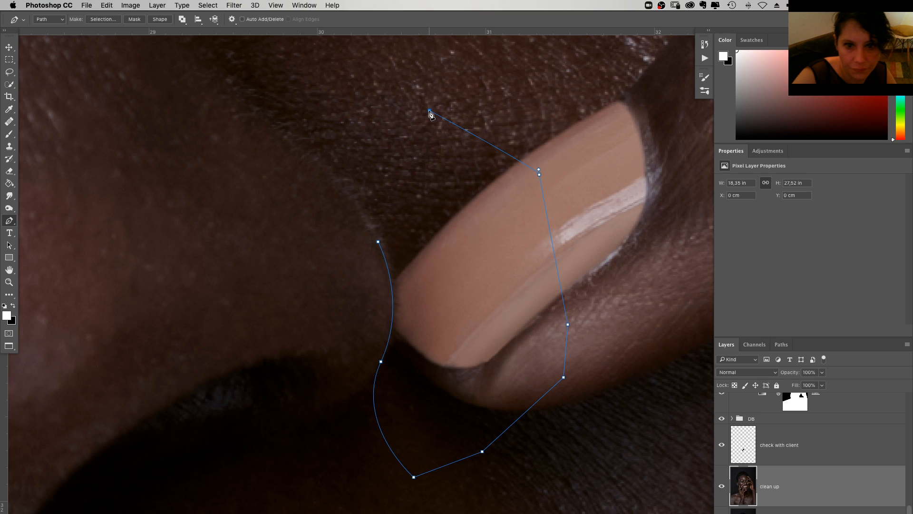
click(246, 93)
click(286, 138)
drag(378, 241, 403, 303)
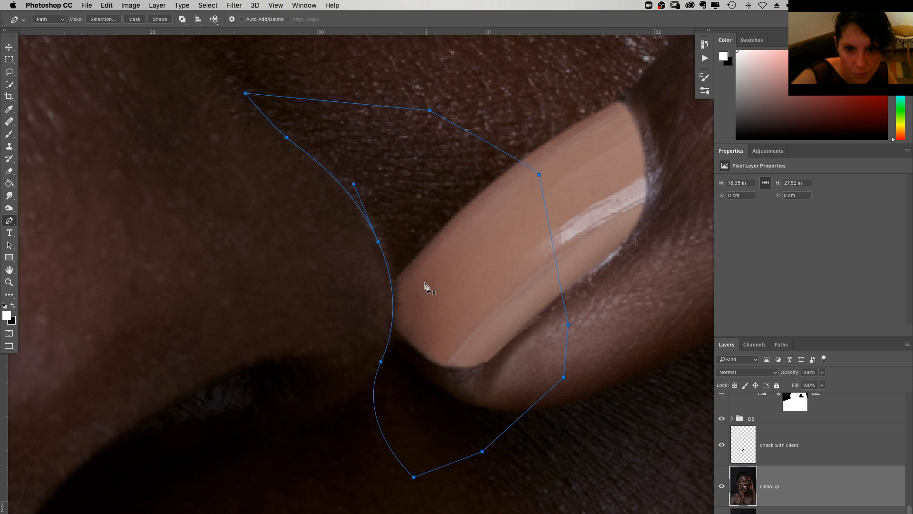
Convert the path into a new selection with a 1 px feather and add an empty layer above "clean up"
key(super+Return)
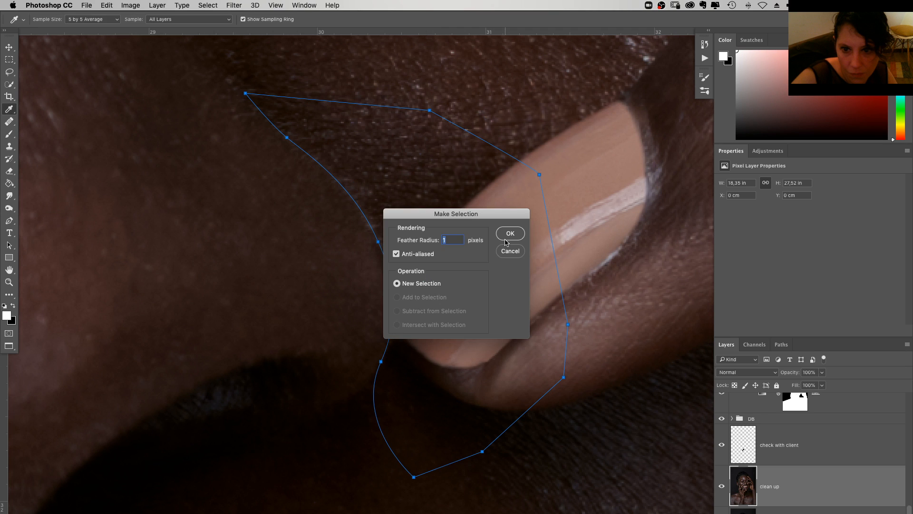
click(509, 234)
key(super+shift+alt+n)
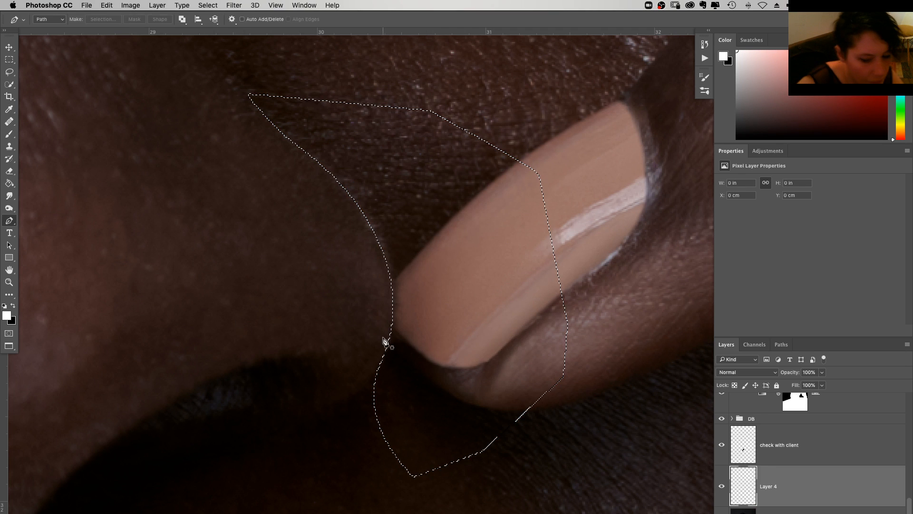
Paint a color sampled from the nail tip along the selection edge with a soft 27 px brush at 0% hardness
key(b)
scroll(371, 348, right, 2)
scroll(371, 348, down, 1)
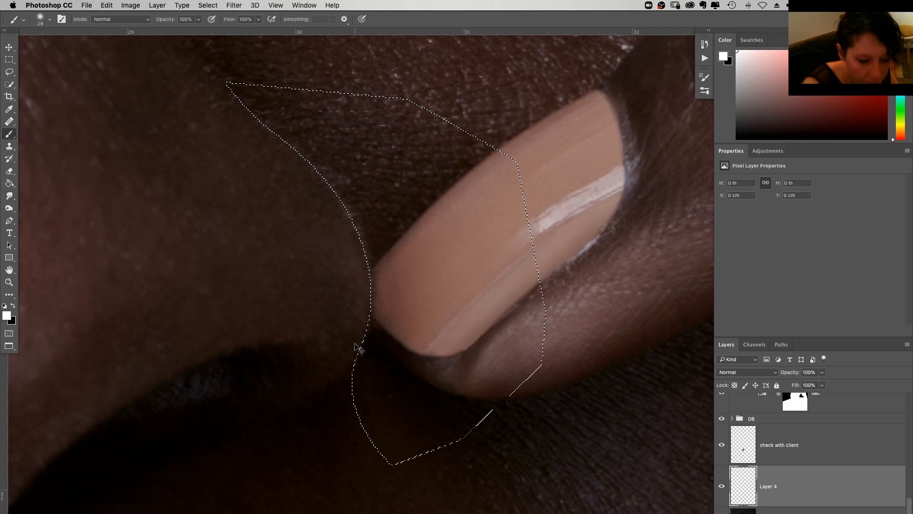
scroll(445, 332, up, 1)
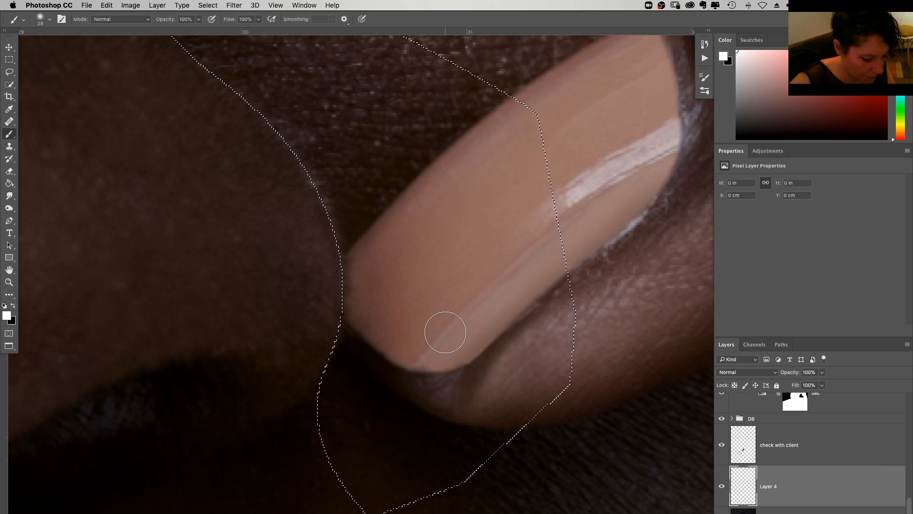
alt+click(363, 312)
right_click(401, 343)
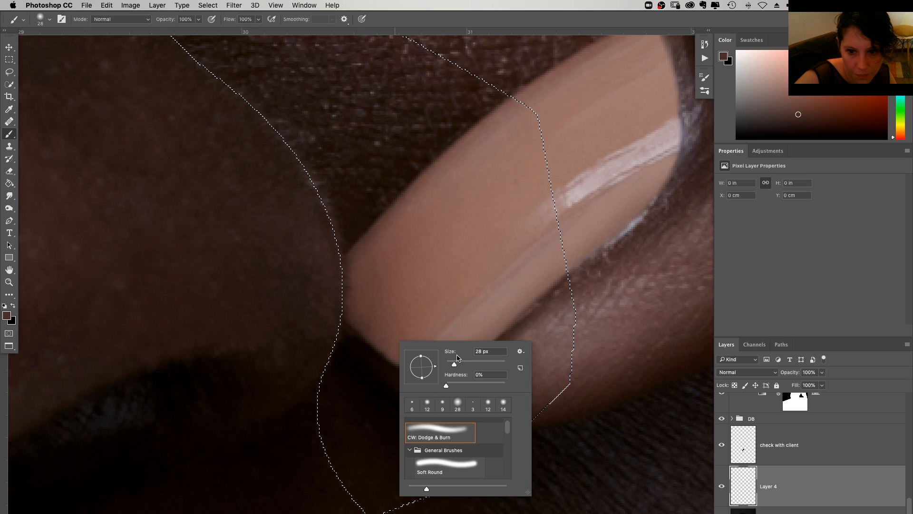
drag(457, 358, 452, 362)
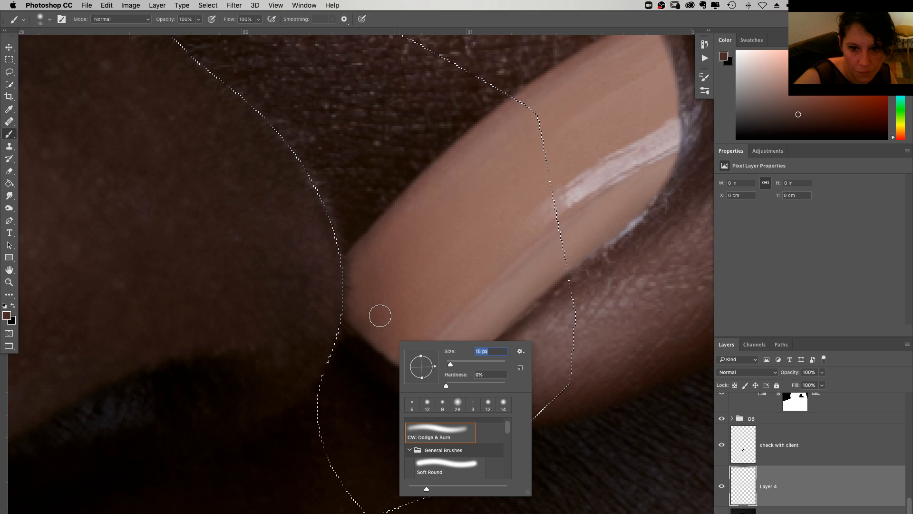
key(Up)
key(Up)
key(Up)
key(Up)
key(Up)
key(Up)
key(Up)
key(Up)
key(Up)
key(Up)
key(Up)
key(Up)
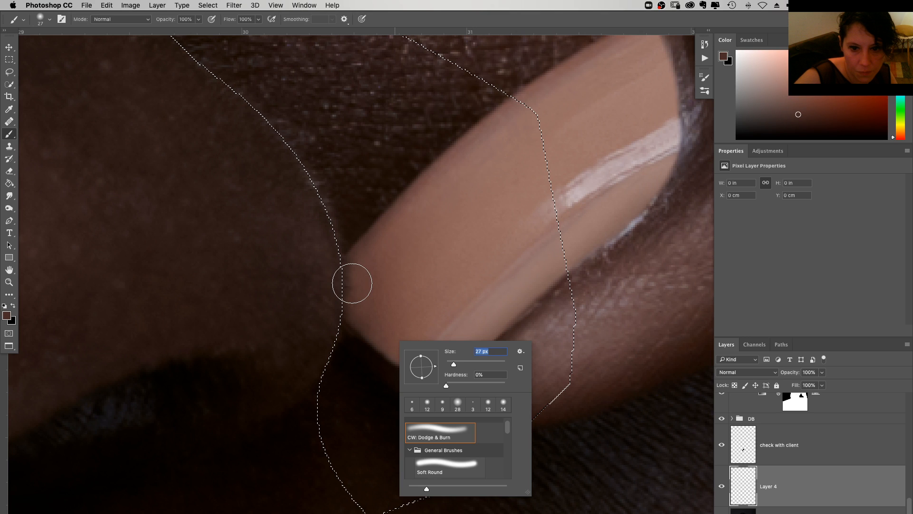
drag(352, 283, 334, 352)
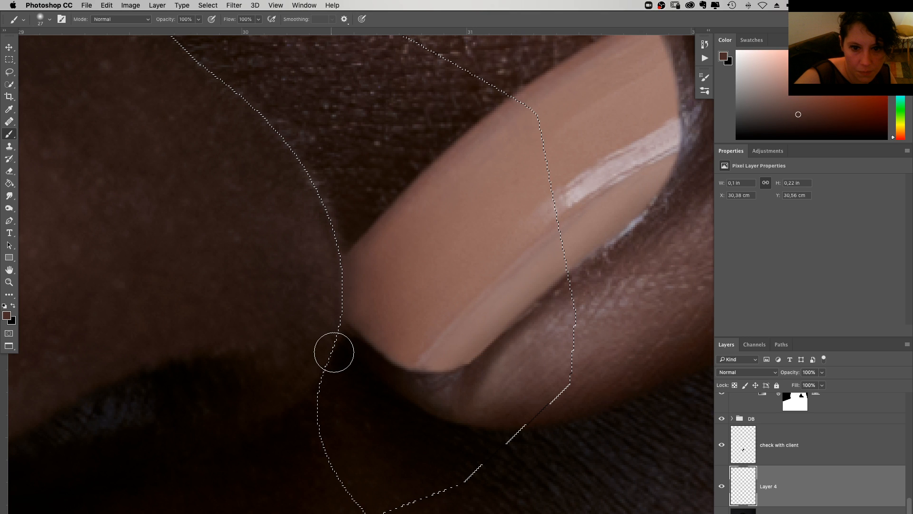
Shade the nail tip and the gap below it along the selection edge with a 68 px brush at 30% opacity
key(bracketright)
key(bracketright)
key(bracketright)
key(bracketright)
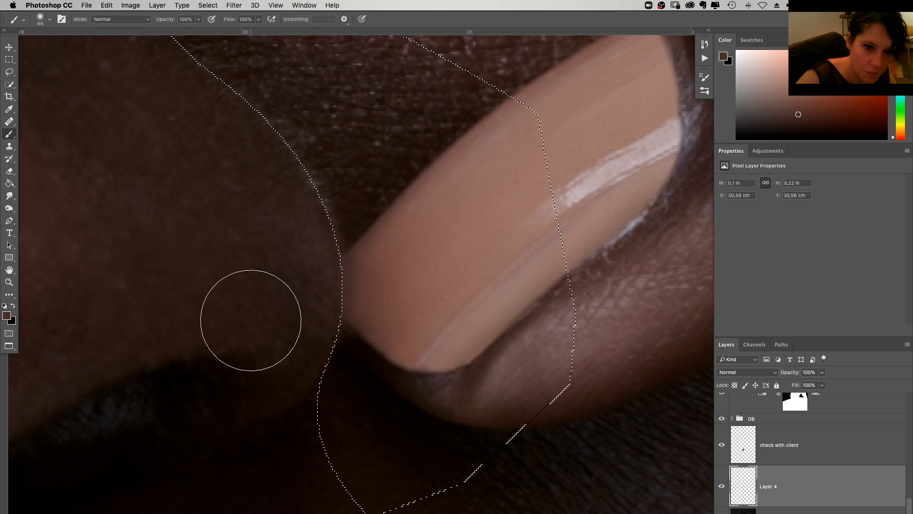
key(3)
mouse_move(326, 322)
mouse_down()
mouse_move(330, 379)
mouse_move(326, 268)
mouse_move(333, 389)
mouse_up()
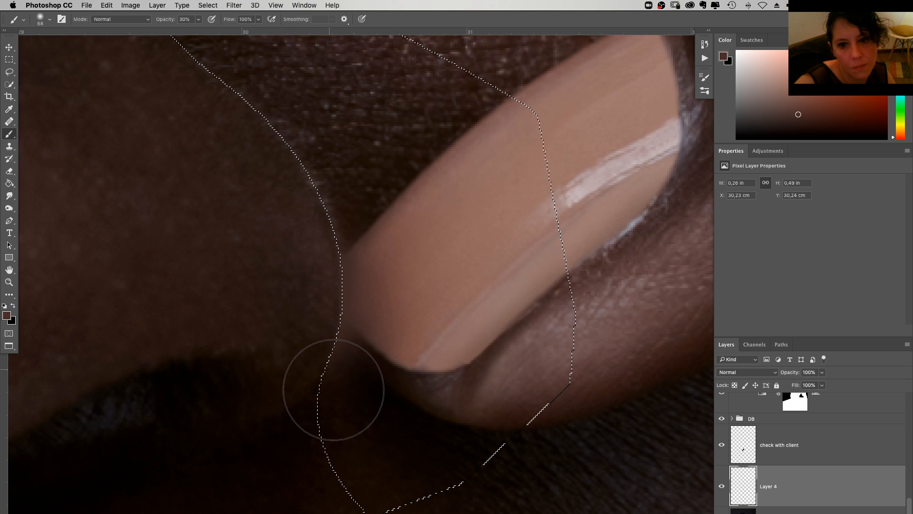
Erase the paint spill below the nail tip along the selection edge with a 17 px eraser at 89% hardness and 100% opacity
key(e)
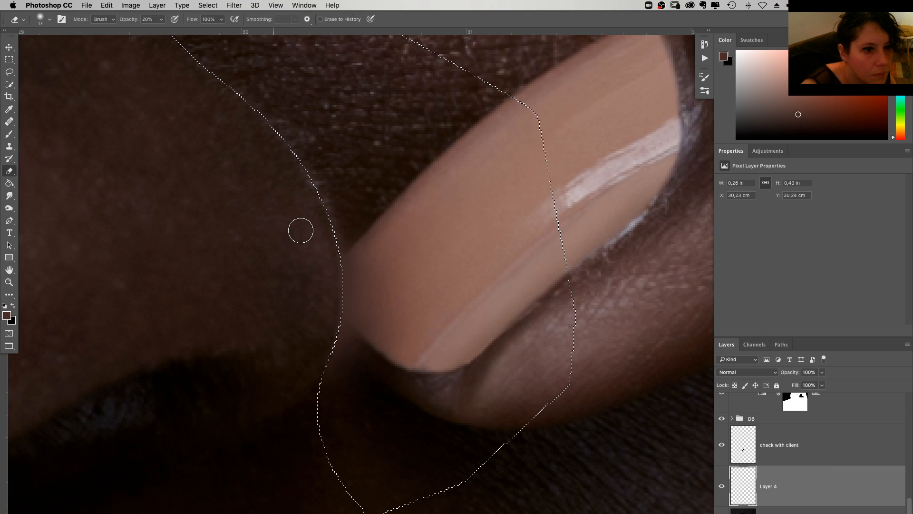
right_click(361, 257)
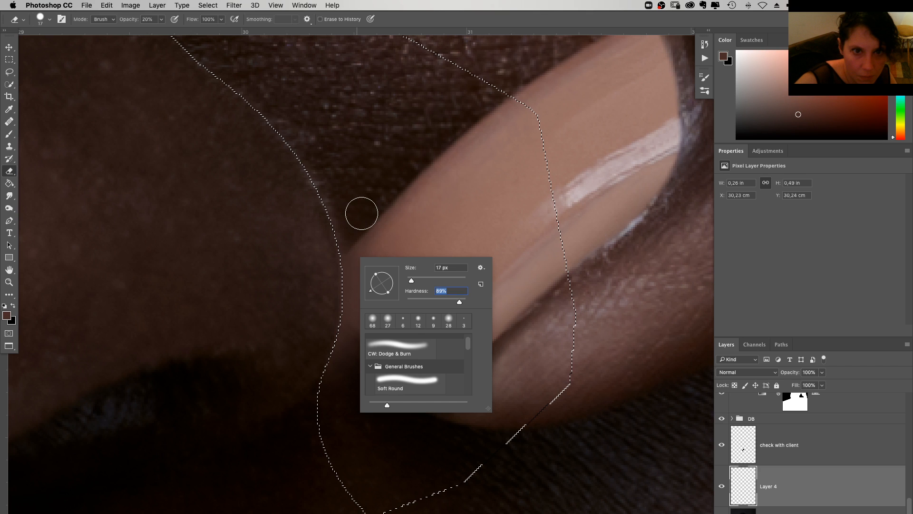
key(Return)
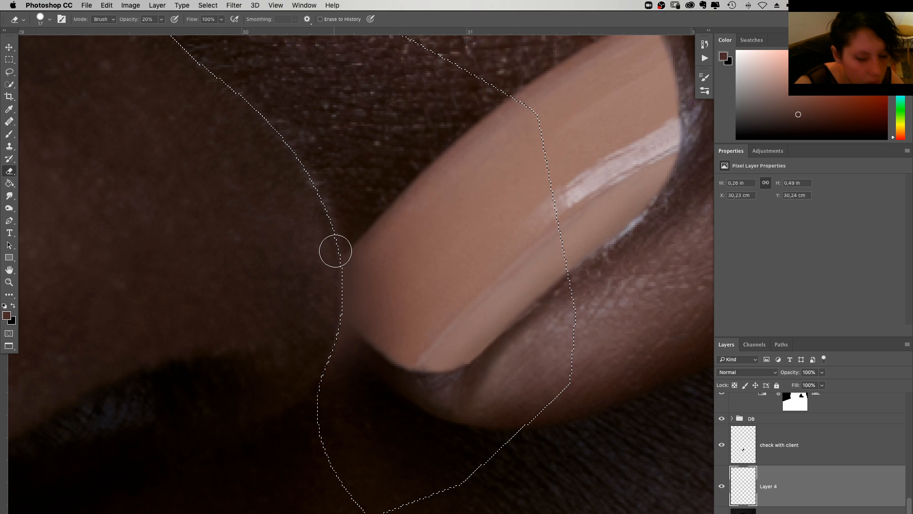
key(0)
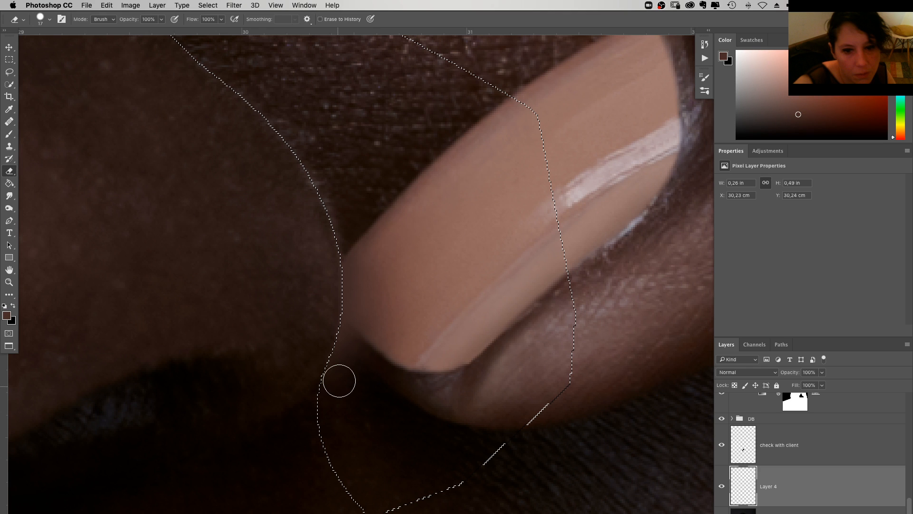
key(f)
key(f)
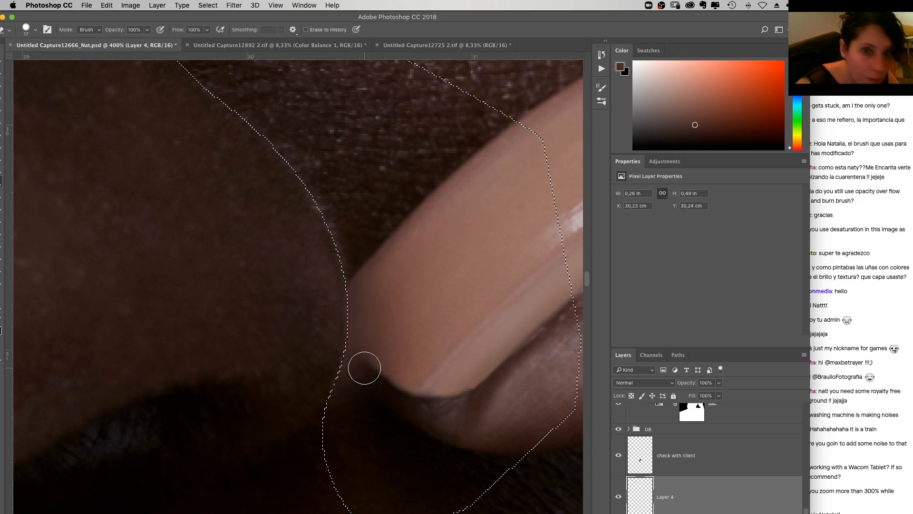
key(f)
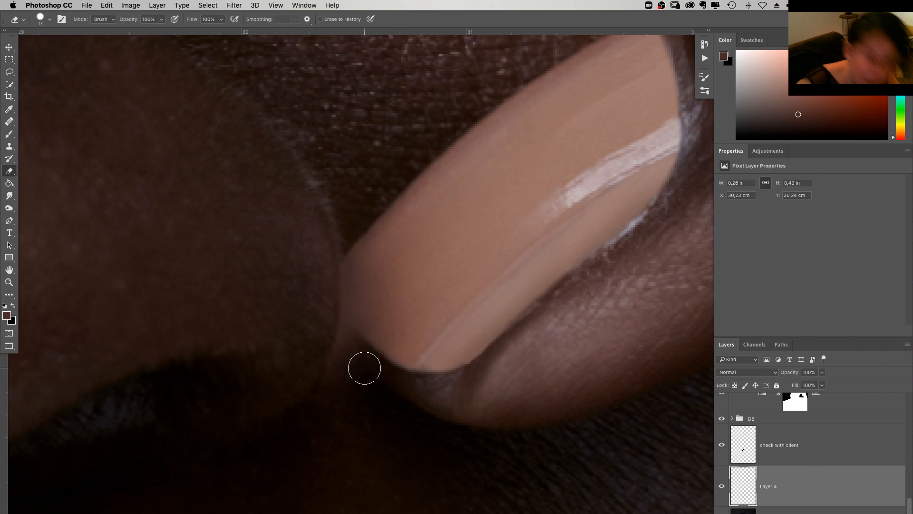
key(super+shift+d)
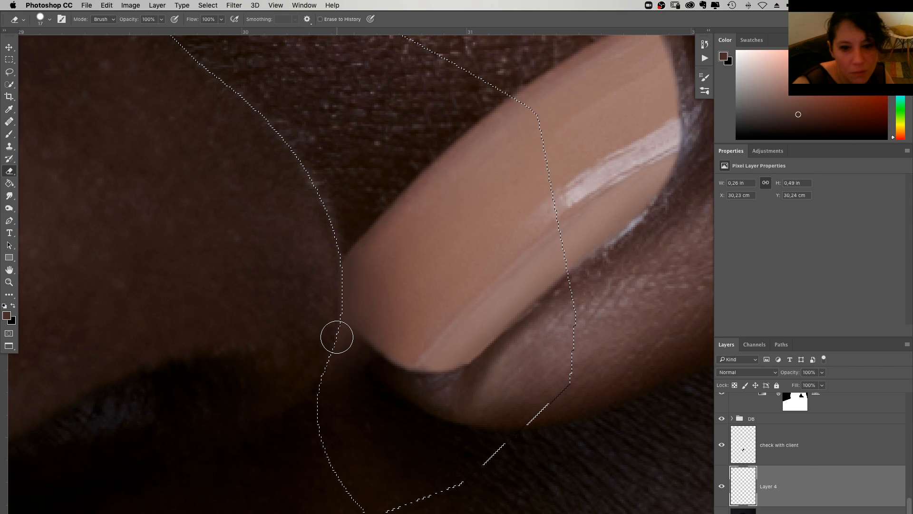
drag(337, 337, 338, 395)
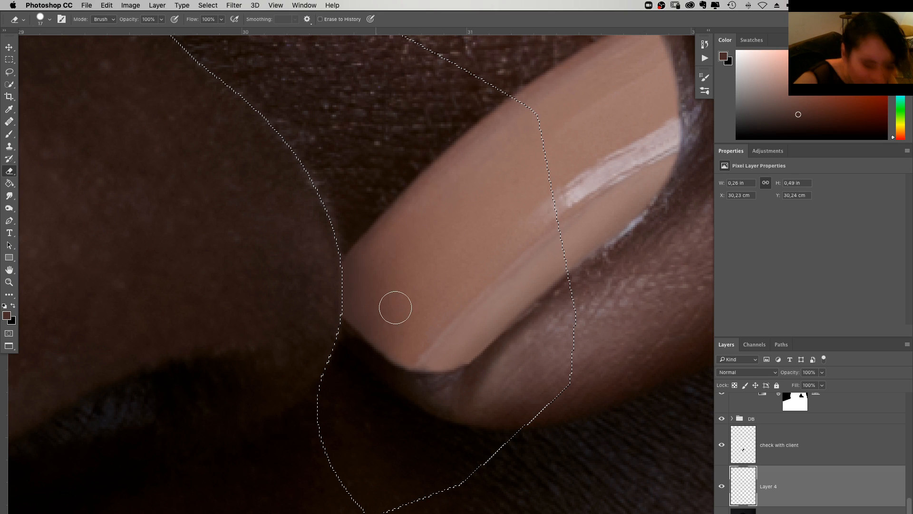
Clear the selection and add 0.5% Gaussian monochromatic noise to Layer 4
key(super+d)
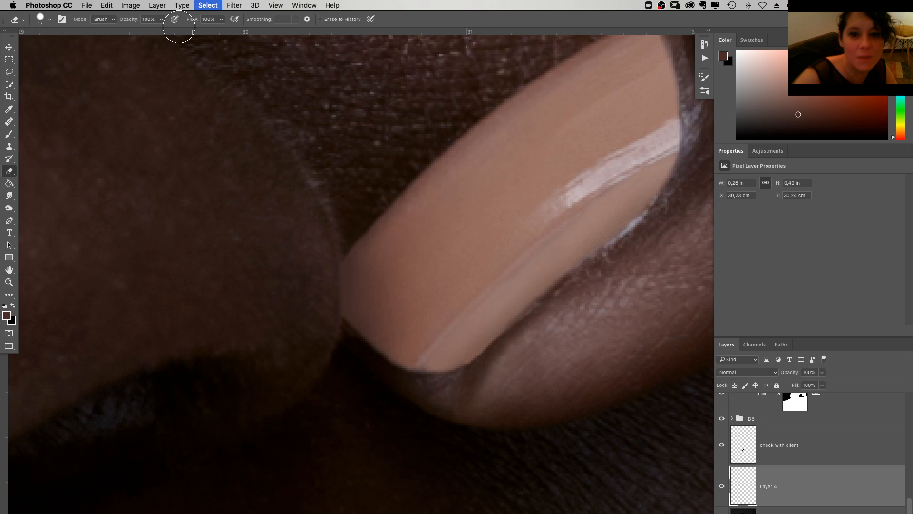
click(234, 5)
click(387, 145)
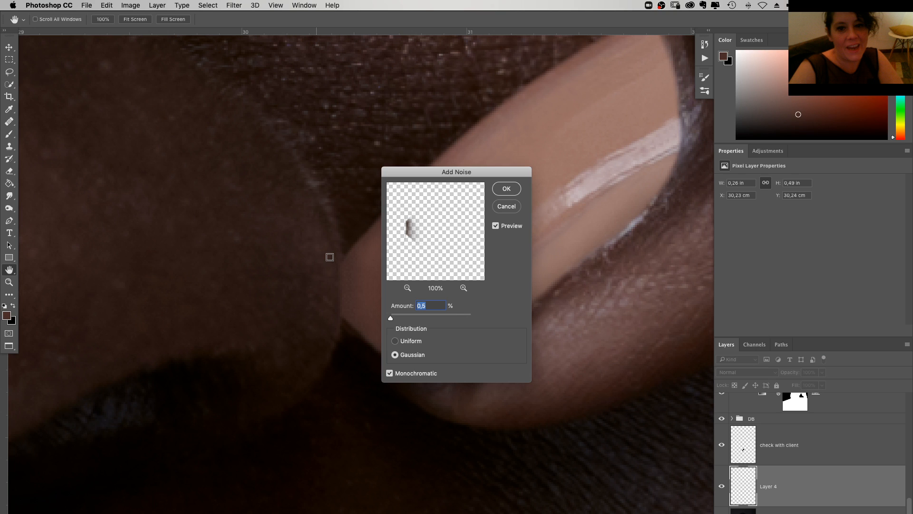
key(Return)
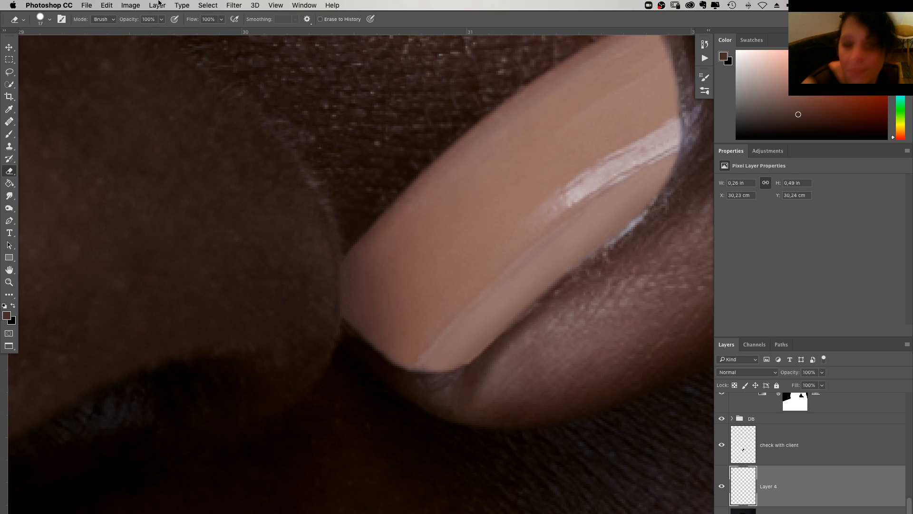
Apply the basic Blur filter to Layer 4 and compare the whole portrait with and without the layer
click(234, 5)
mouse_move(359, 119)
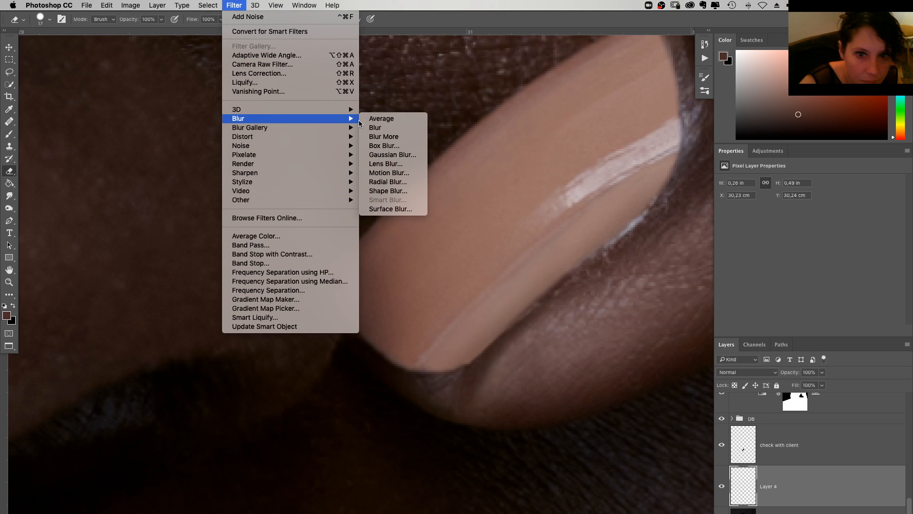
click(376, 127)
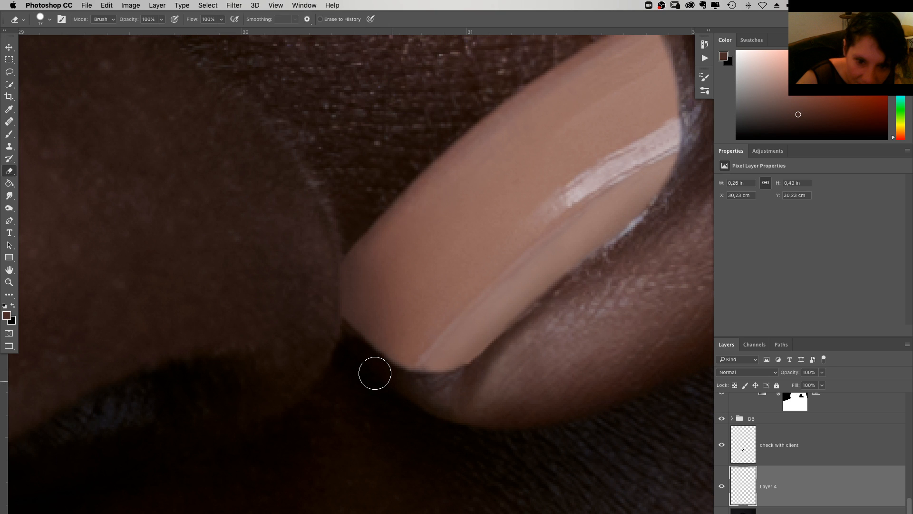
key(super+0)
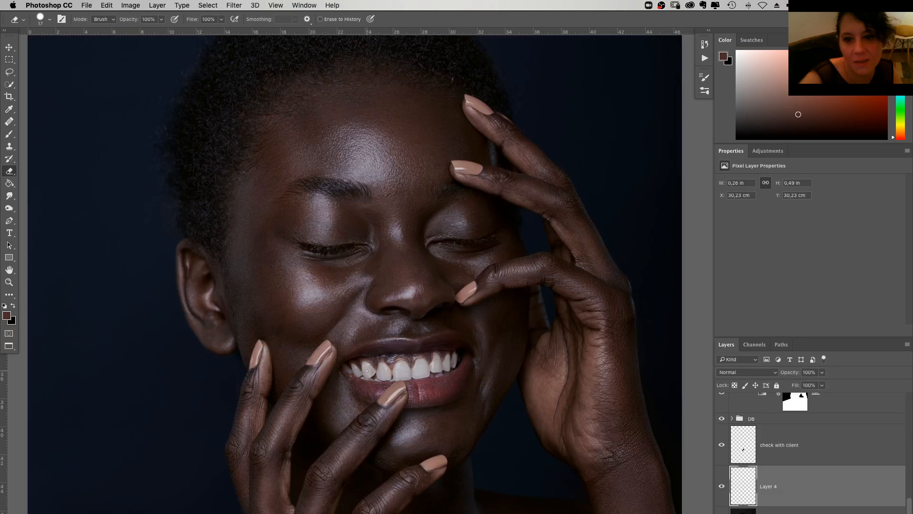
click(722, 487)
click(722, 488)
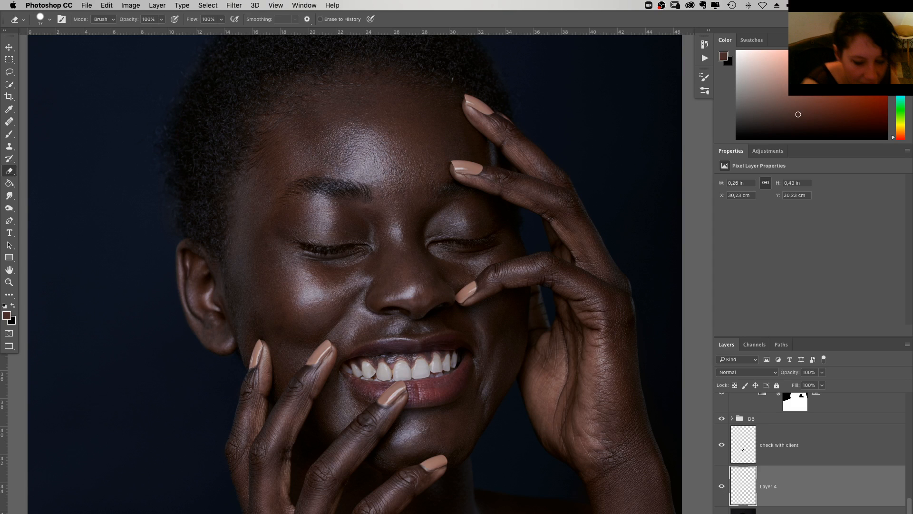
Soften the painted lower edge of the nail tip with a 17 px eraser at 0% hardness, and set its opacity to 20%
drag(460, 307, 561, 306)
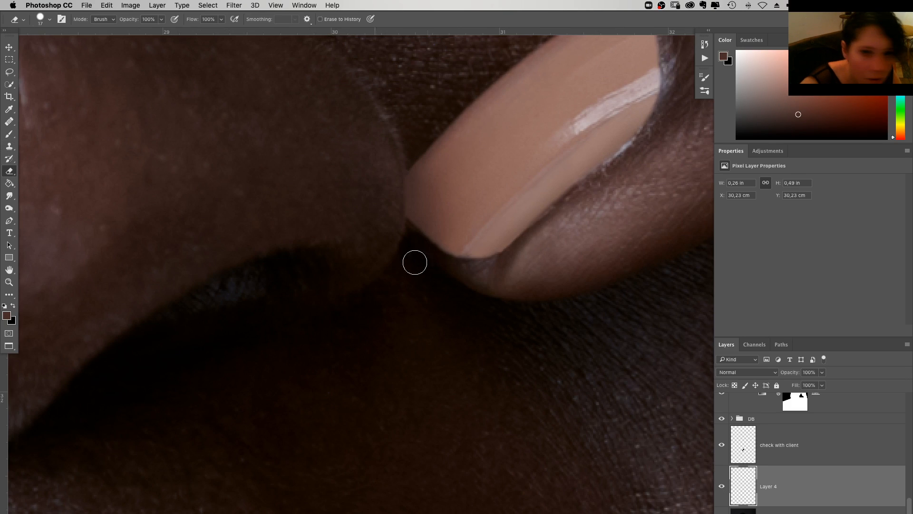
right_click(447, 252)
drag(509, 297, 443, 240)
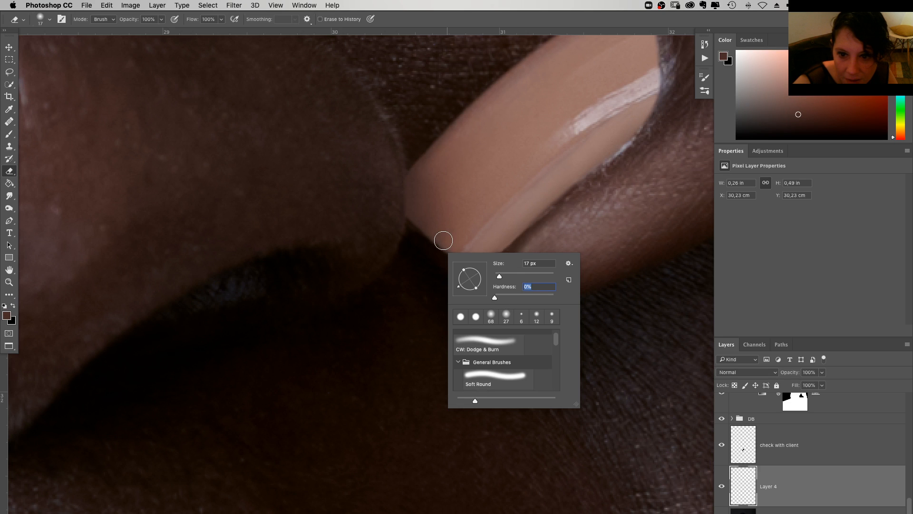
click(443, 240)
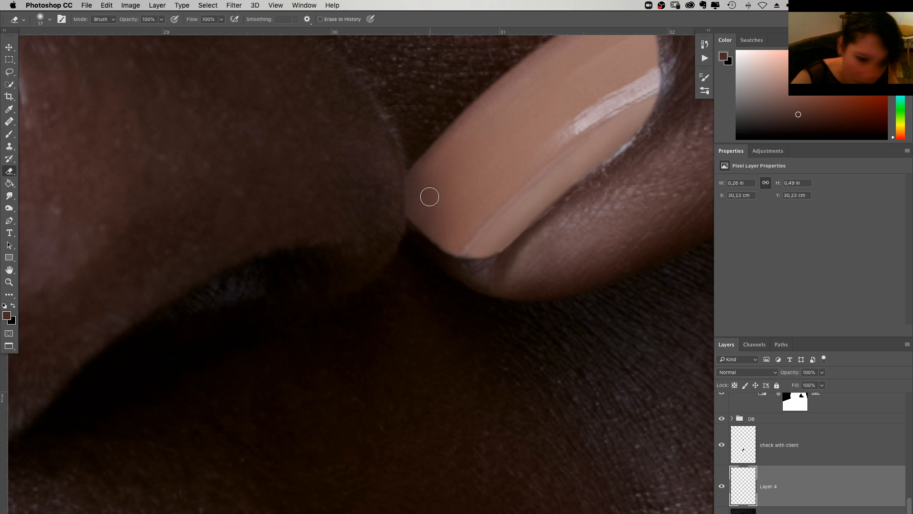
key(2)
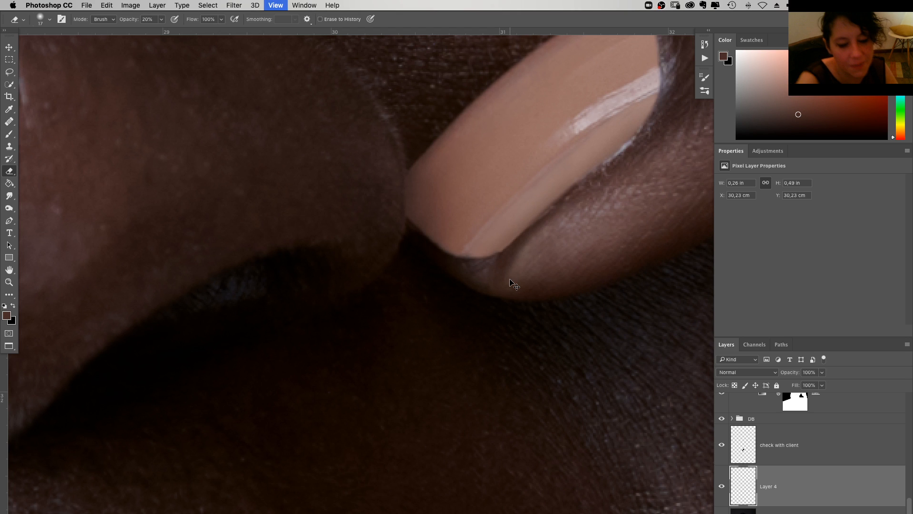
Merge Layer 4 down into "clean up" and compare the portrait with and without the merged layer
key(super+y)
key(super+0)
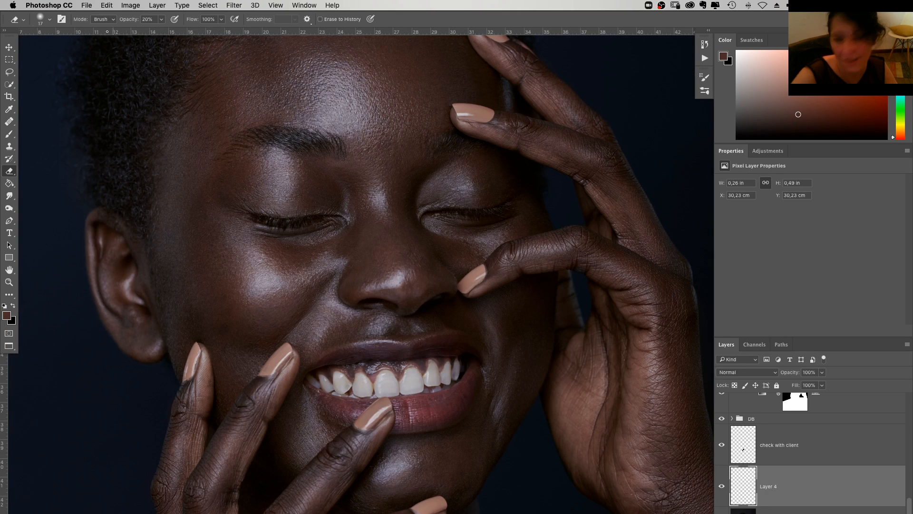
click(157, 5)
click(200, 356)
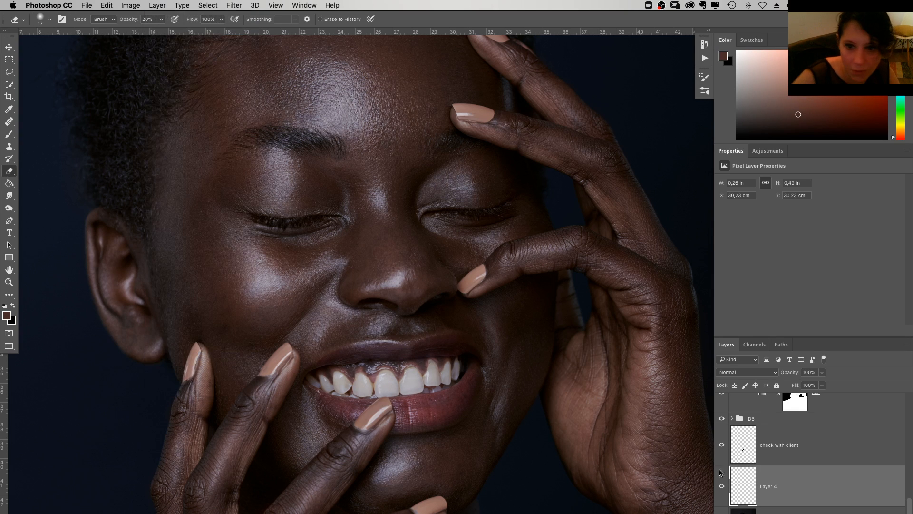
click(722, 487)
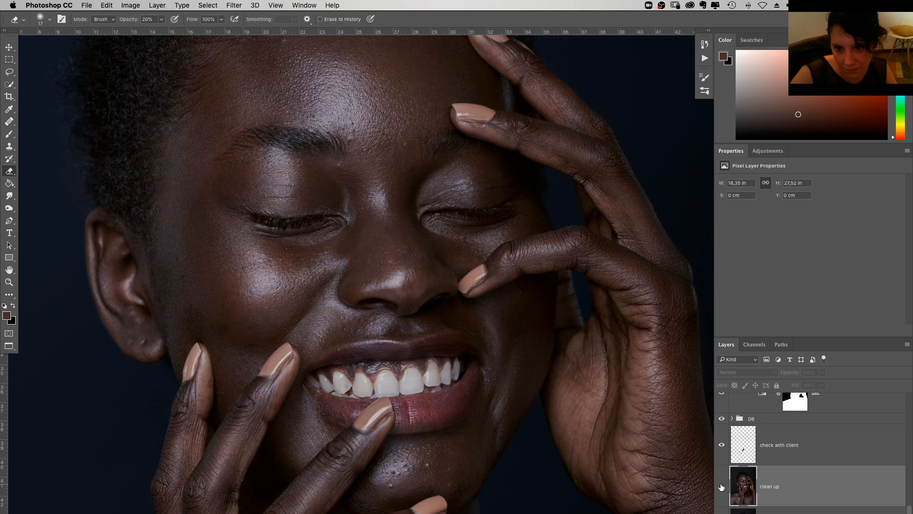
click(721, 487)
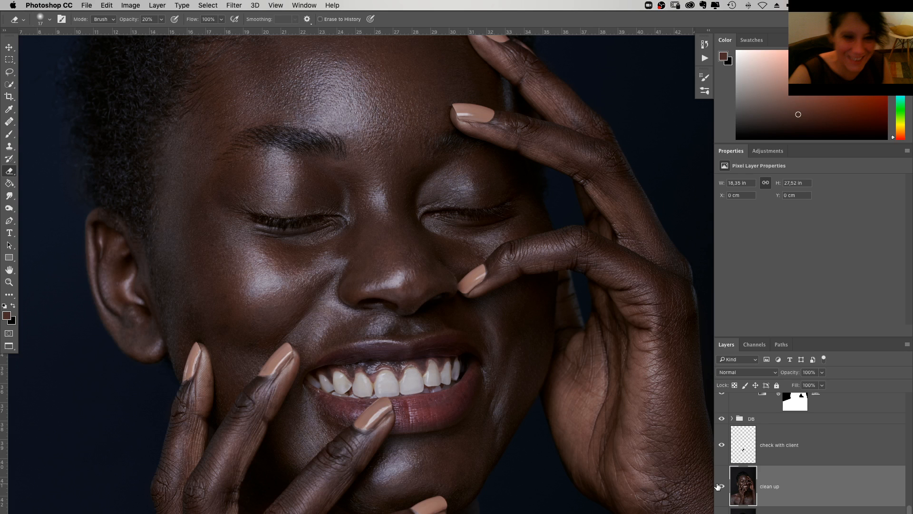
Try to clone cheek skin texture along the nostril edge above the nail with the Clone Stamp in Normal mode
key(z)
drag(457, 310, 495, 314)
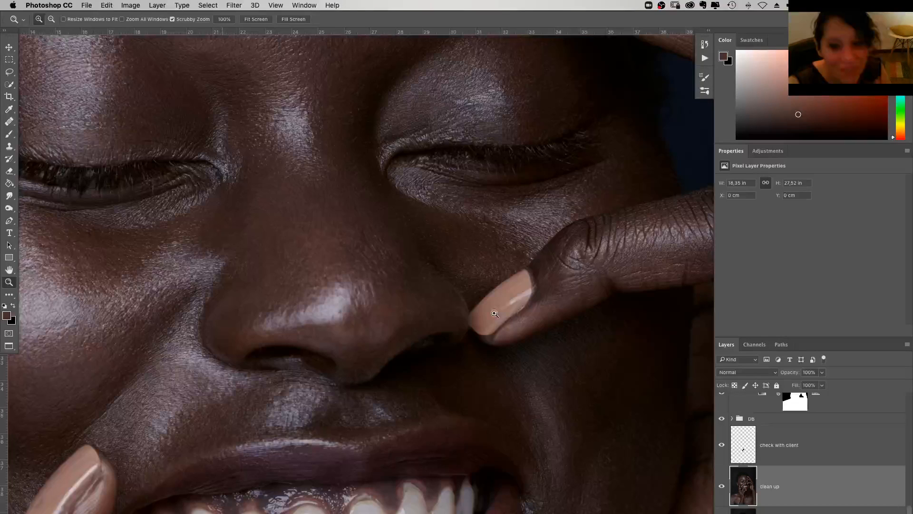
click(494, 313)
key(s)
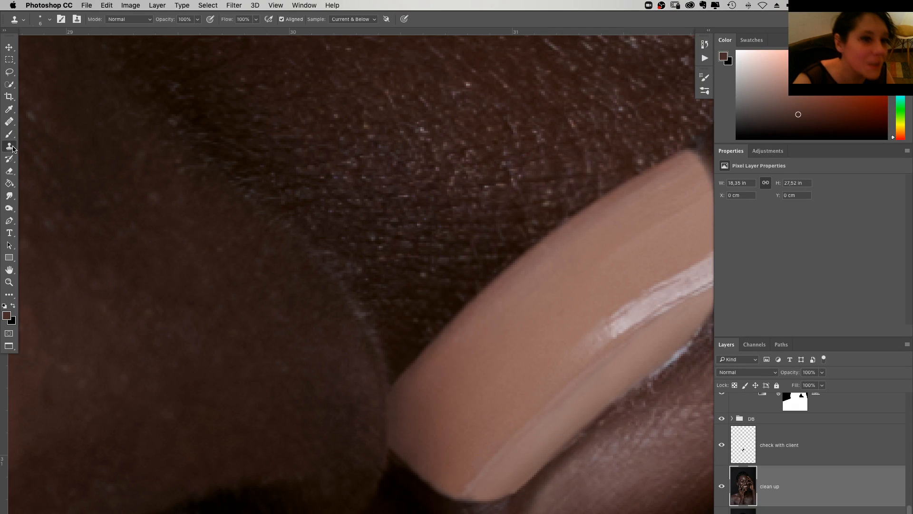
click(312, 219)
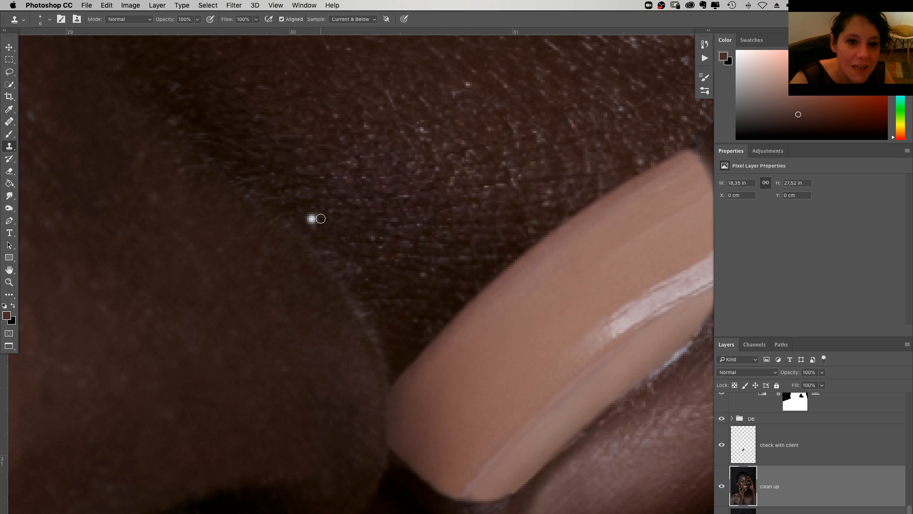
drag(320, 218, 300, 188)
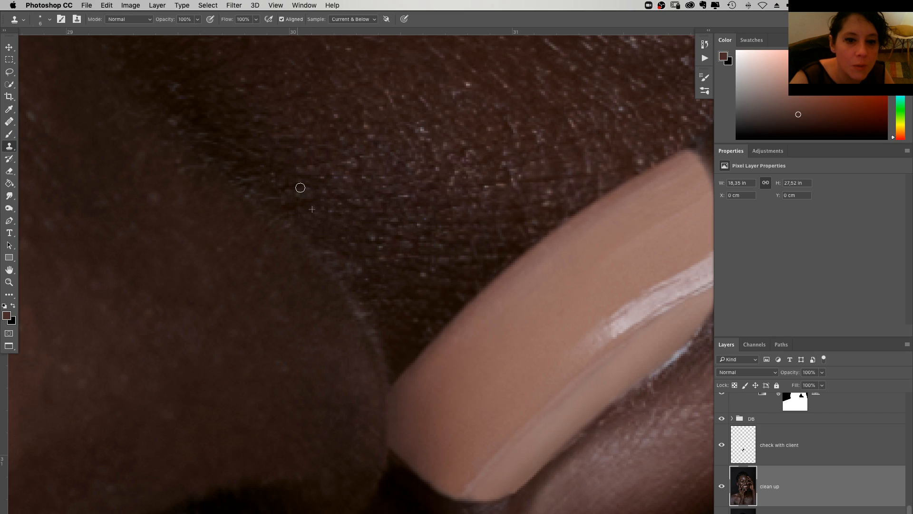
key(super+z)
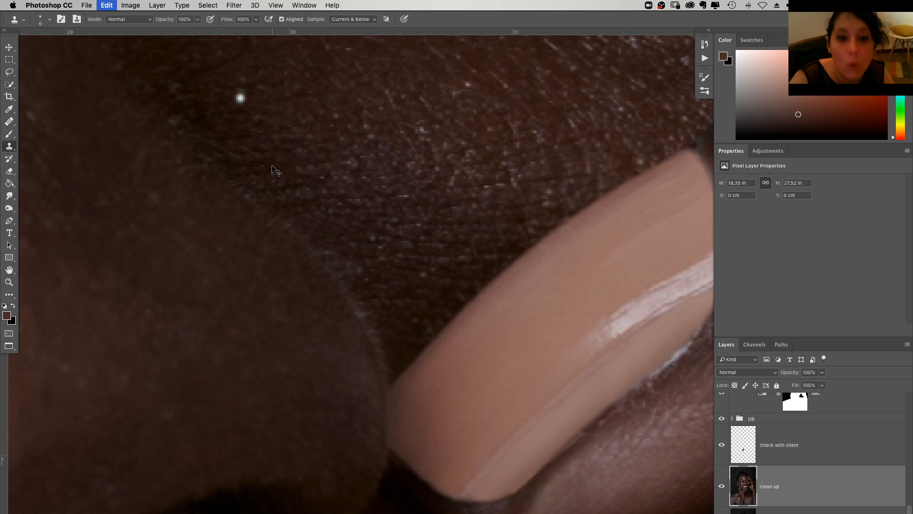
Set the Clone Stamp to Darken mode and clone dark skin over the light rim along the nostril edge beside the nail
scroll(276, 170, up, 5)
click(130, 19)
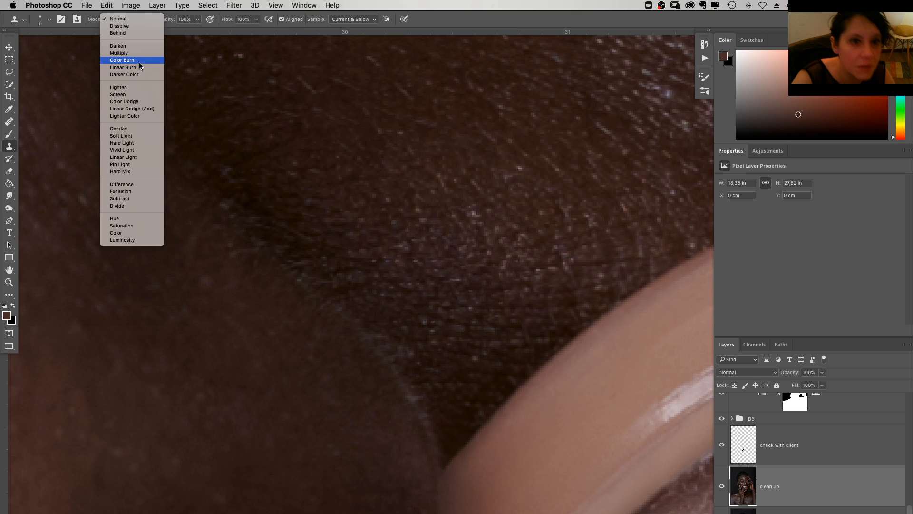
click(119, 45)
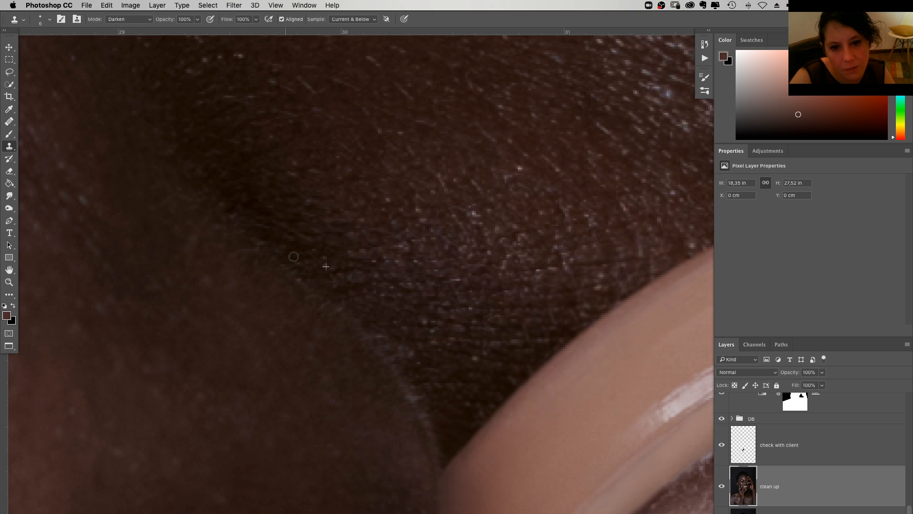
drag(375, 329, 410, 349)
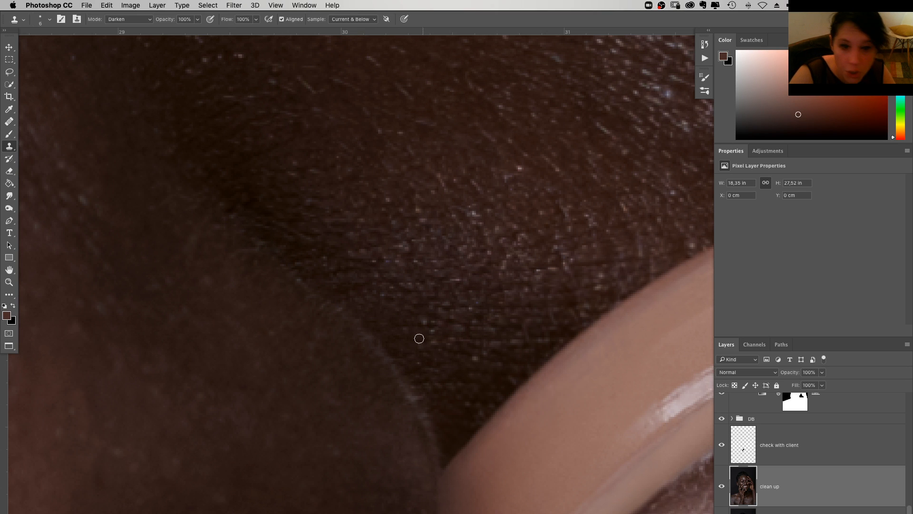
click(419, 370)
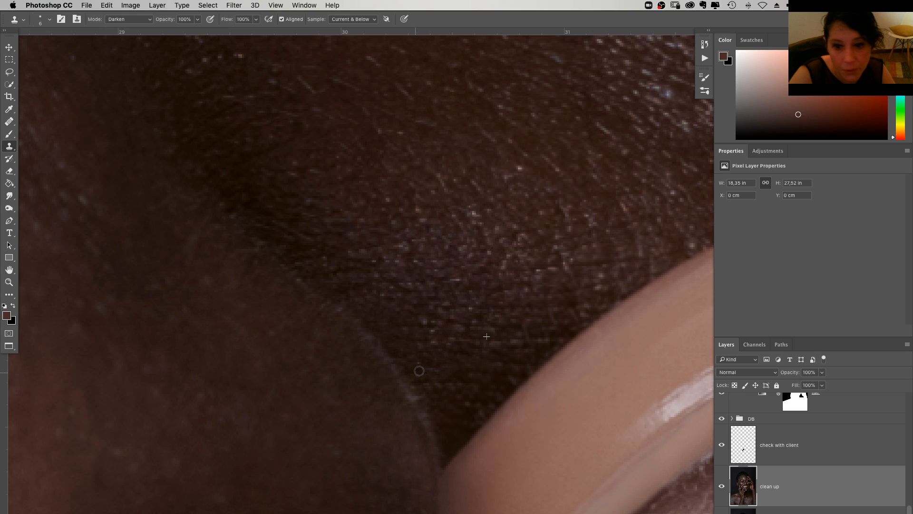
scroll(419, 370, down, 3)
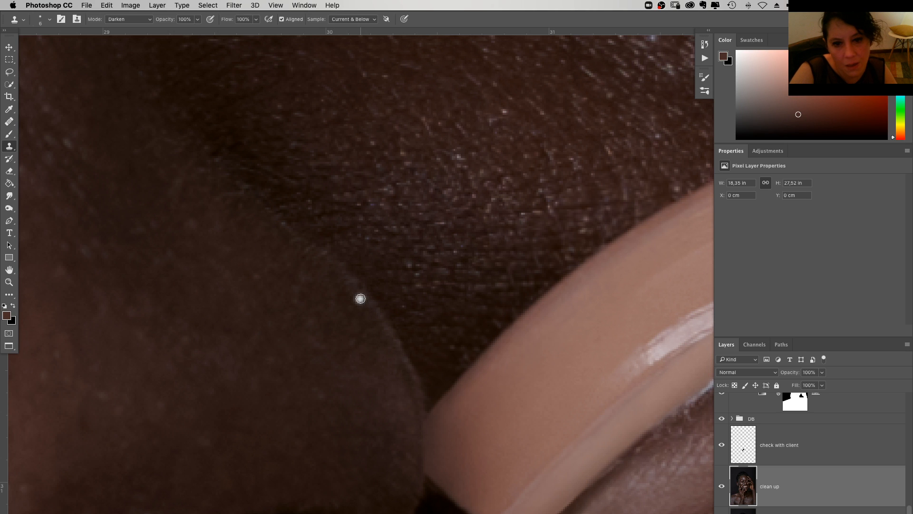
key(super+minus)
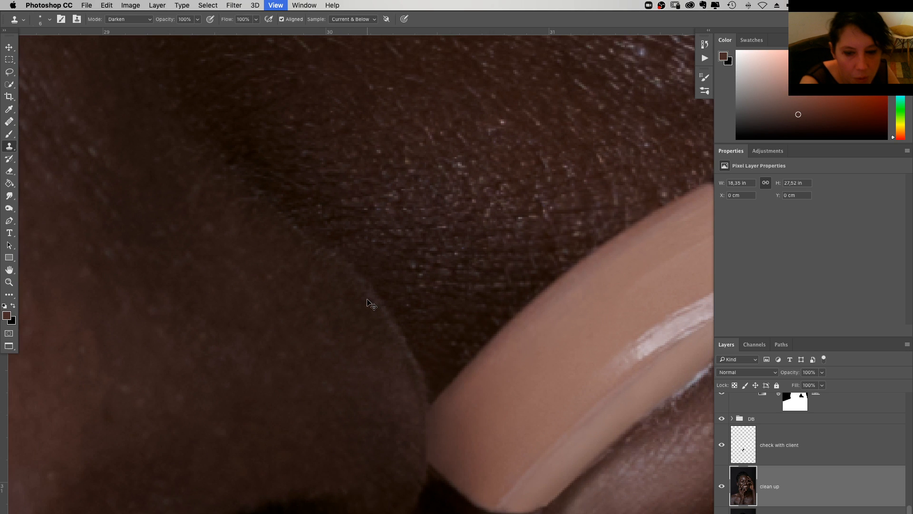
key(super+0)
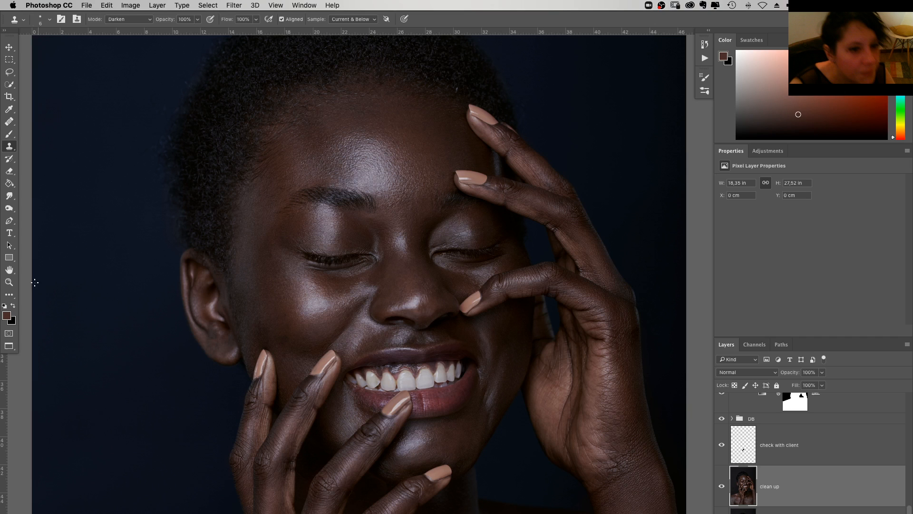
Enlarge the Darken-mode Clone Stamp to 30 px and clone dark hair over the bright stray hair at the hairline above the upper nail
scroll(467, 76, up, 5)
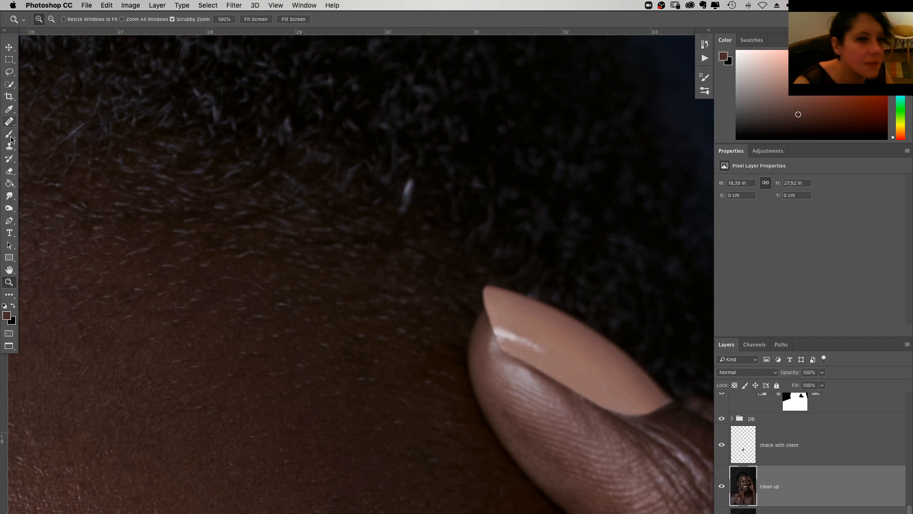
right_click(479, 240)
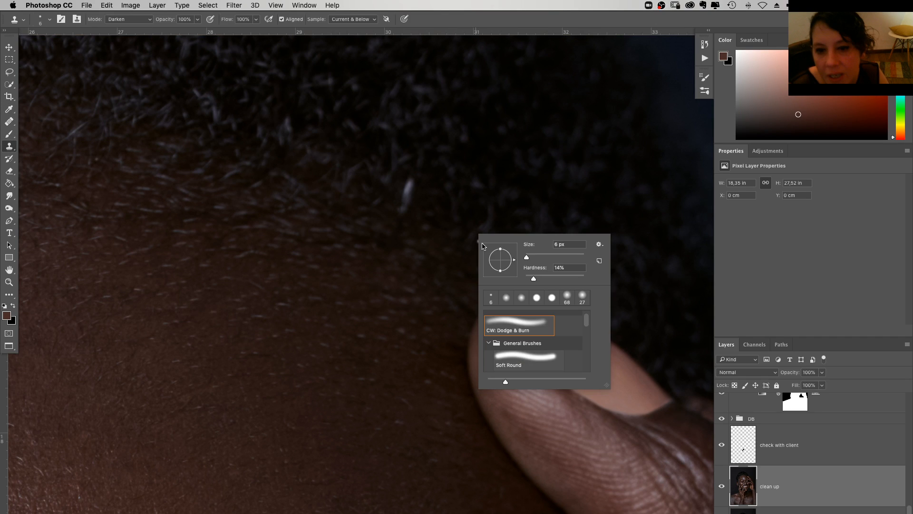
key(Escape)
key(bracketright)
key(bracketright)
key(bracketright)
key(bracketright)
key(bracketright)
key(bracketright)
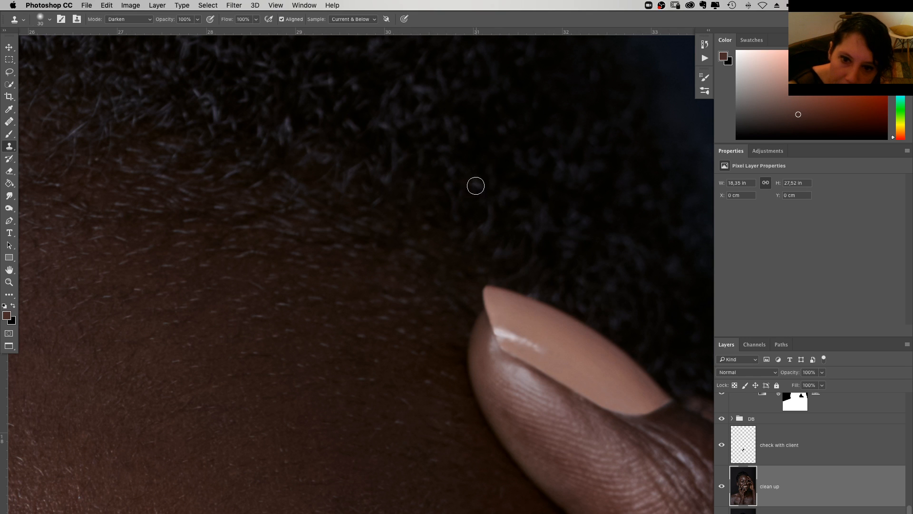
drag(481, 210, 475, 242)
Clone nearby dark hair over the long light strand standing out at the crown's upper edge
drag(431, 129, 455, 215)
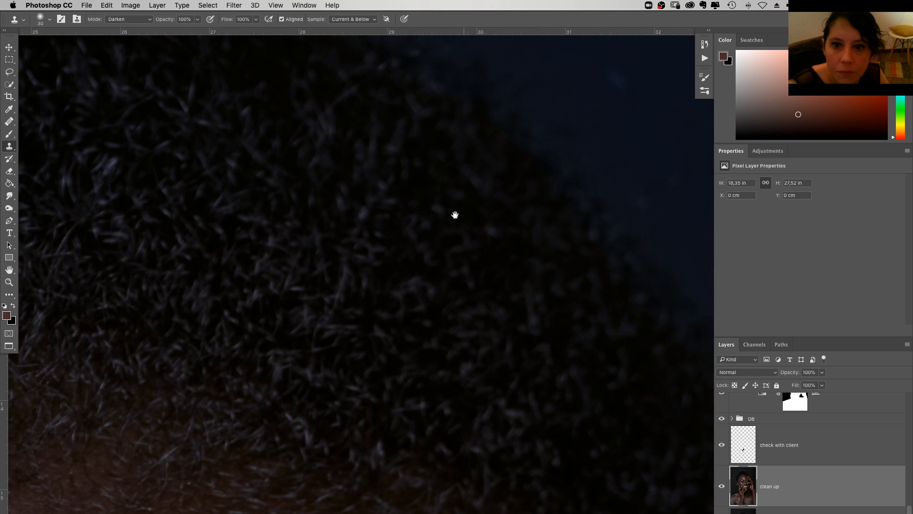
scroll(455, 238, left, 10)
scroll(456, 238, up, 5)
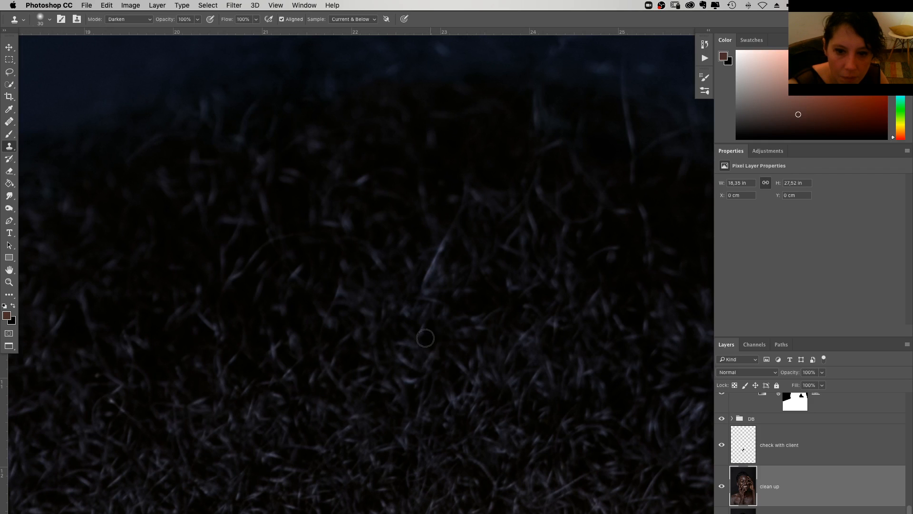
drag(510, 241, 473, 280)
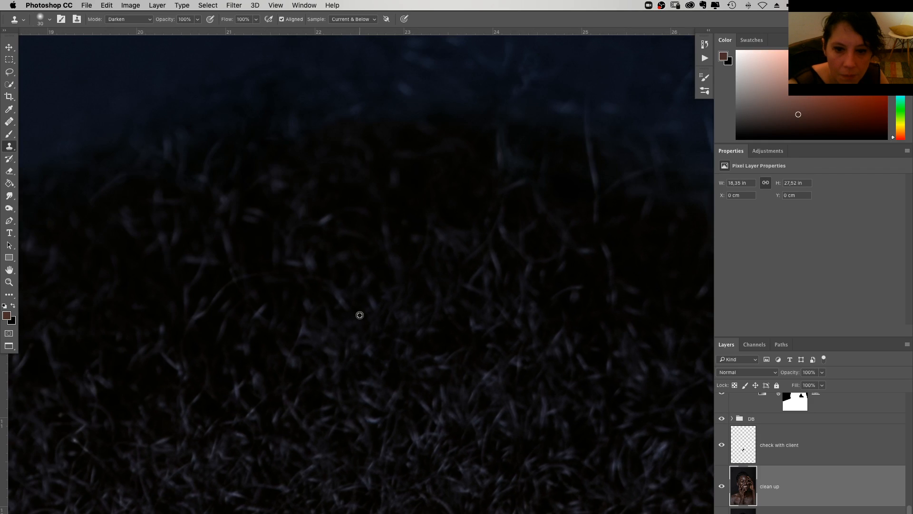
scroll(462, 345, right, 4)
scroll(462, 345, up, 2)
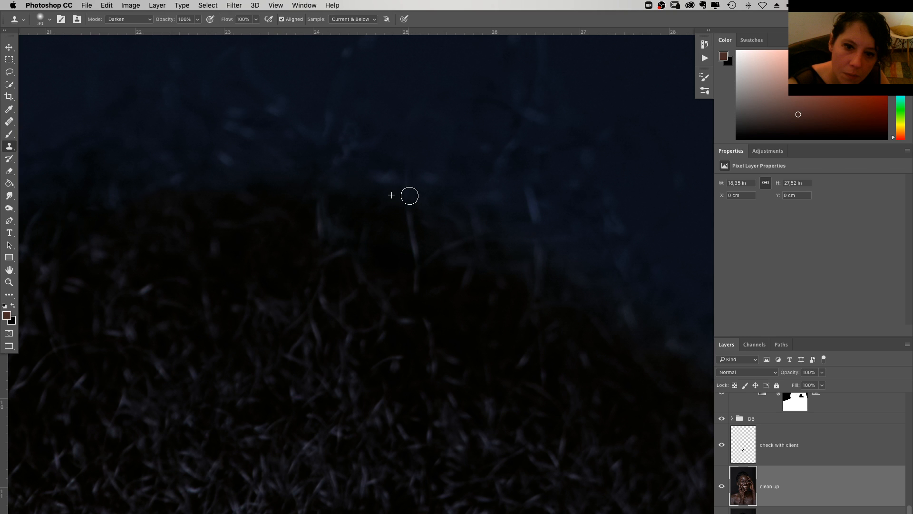
alt+click(403, 219)
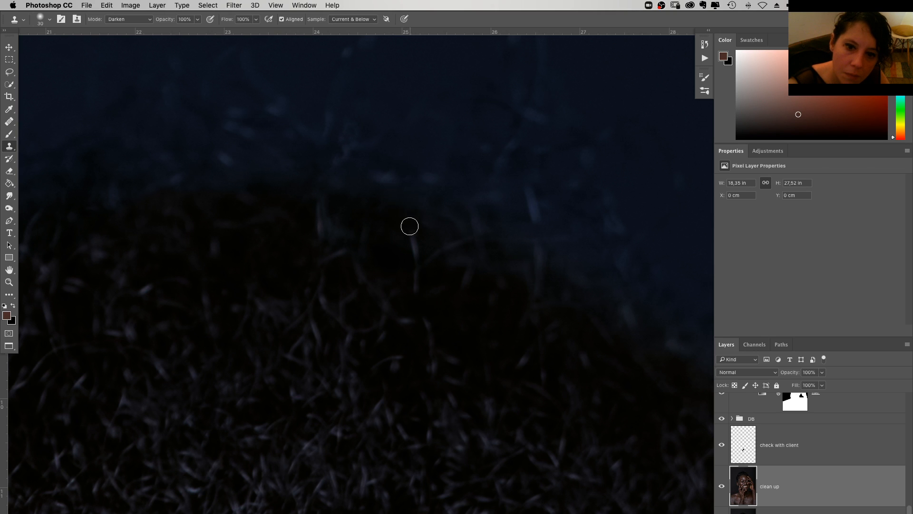
drag(411, 237, 412, 251)
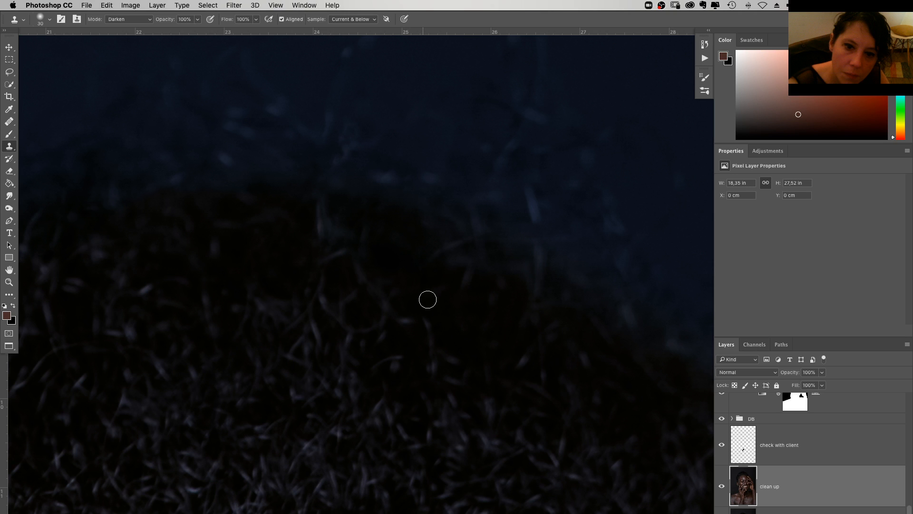
scroll(241, 225, right, 3)
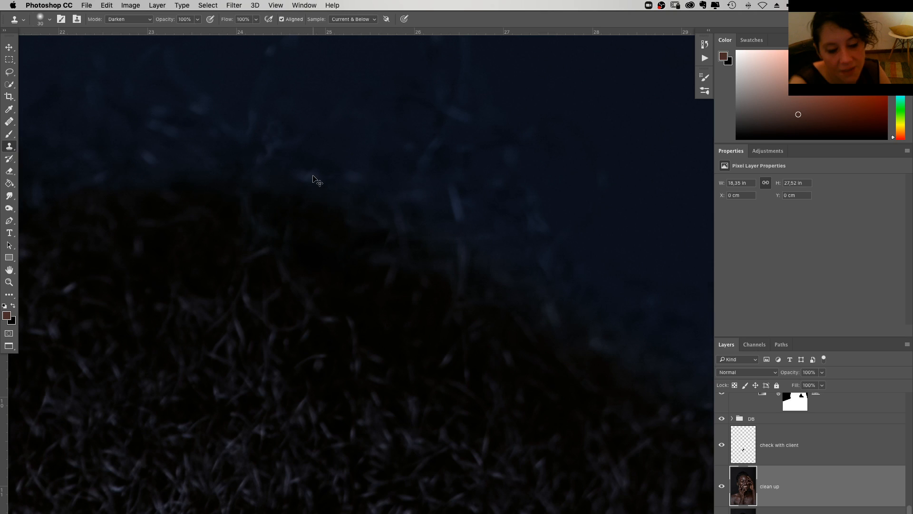
Set the Clone Stamp to Normal mode, 97 px and 0% hardness, and clone background over the flyaway hairs above the head
key(super+minus)
click(139, 19)
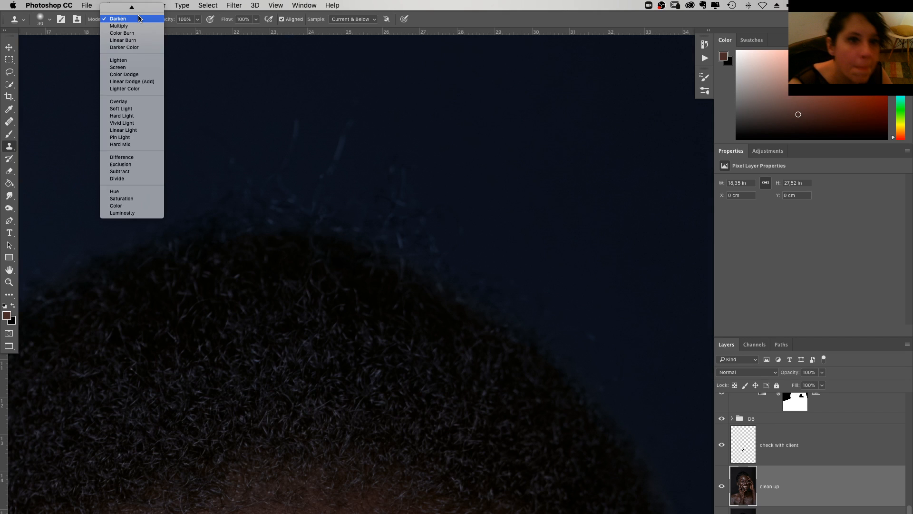
click(124, 12)
right_click(516, 238)
drag(566, 258, 578, 258)
key(Tab)
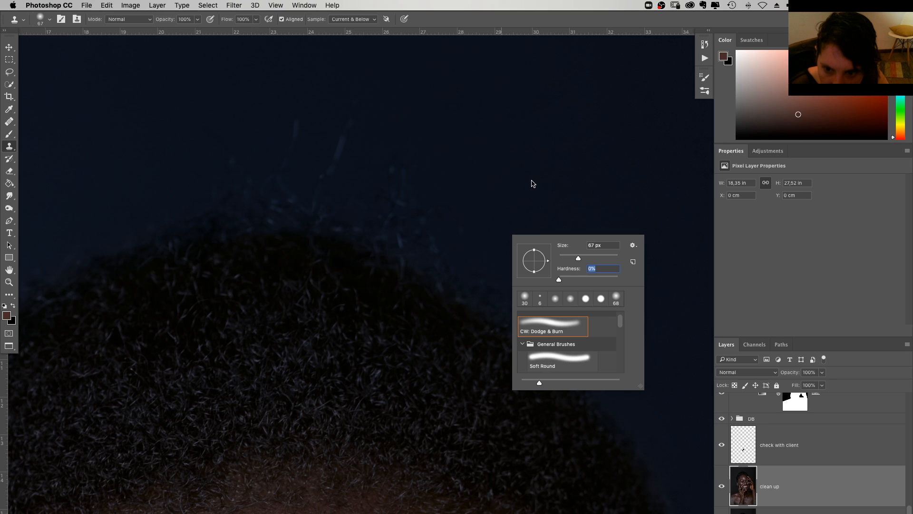
key(bracketright)
key(bracketright)
key(bracketright)
key(Return)
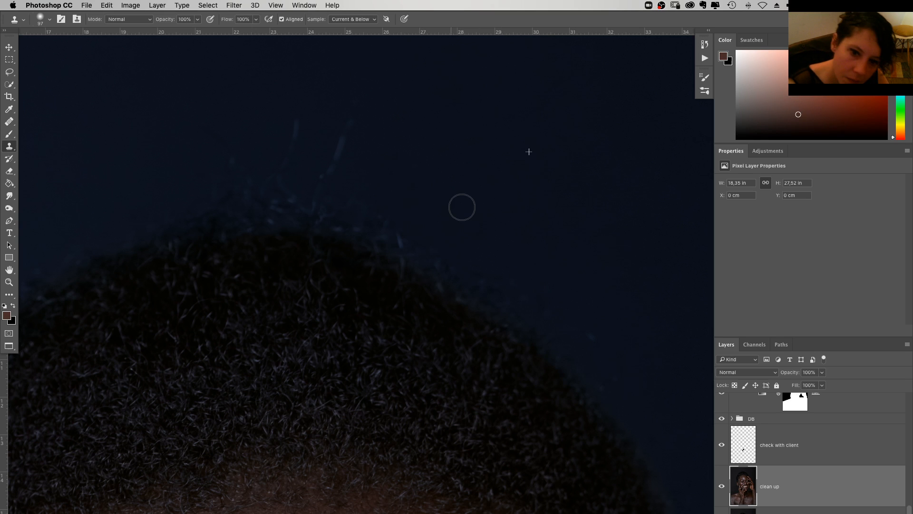
alt+click(420, 181)
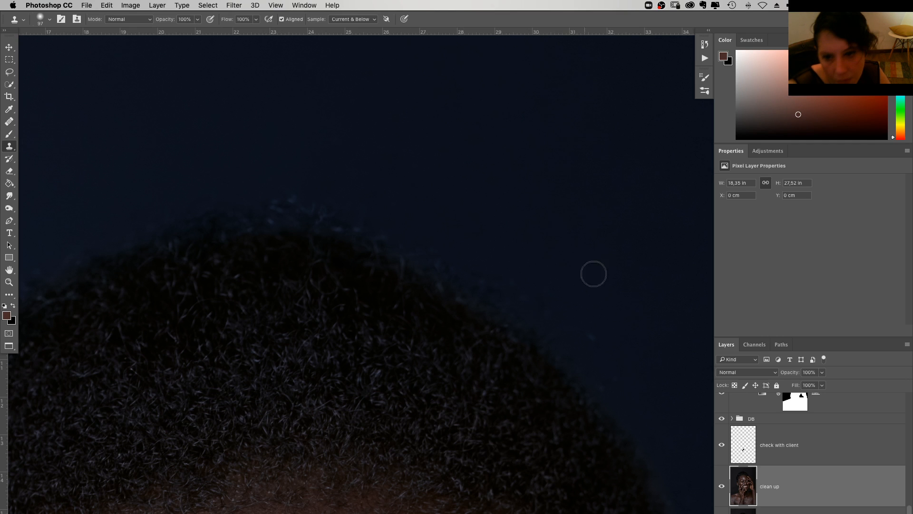
key(space)
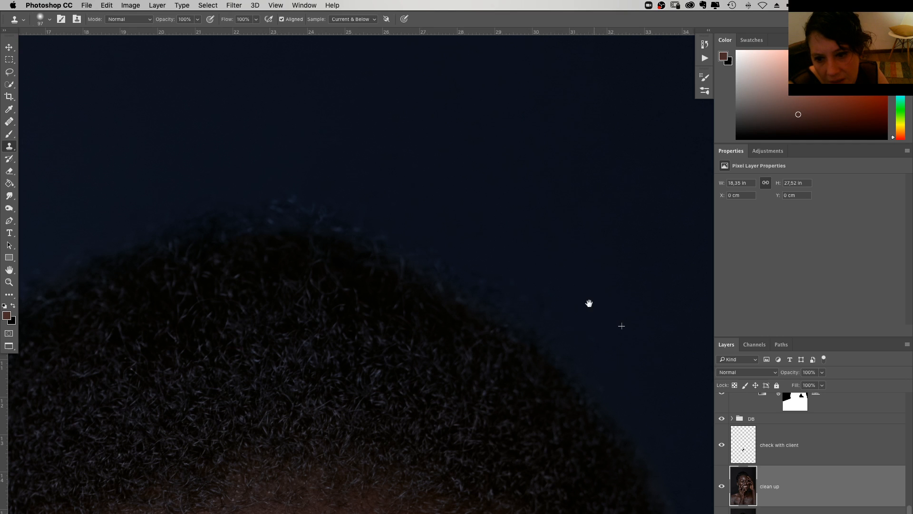
drag(588, 303, 551, 274)
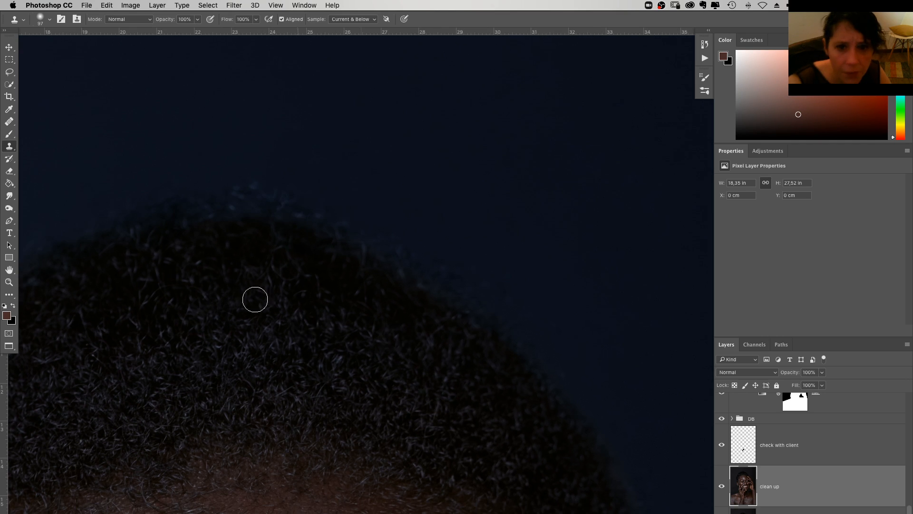
Set the Clone Stamp to Lighten mode, 97 px and 50% opacity, and clone lighter hair texture into the dark crown area
drag(281, 211, 425, 123)
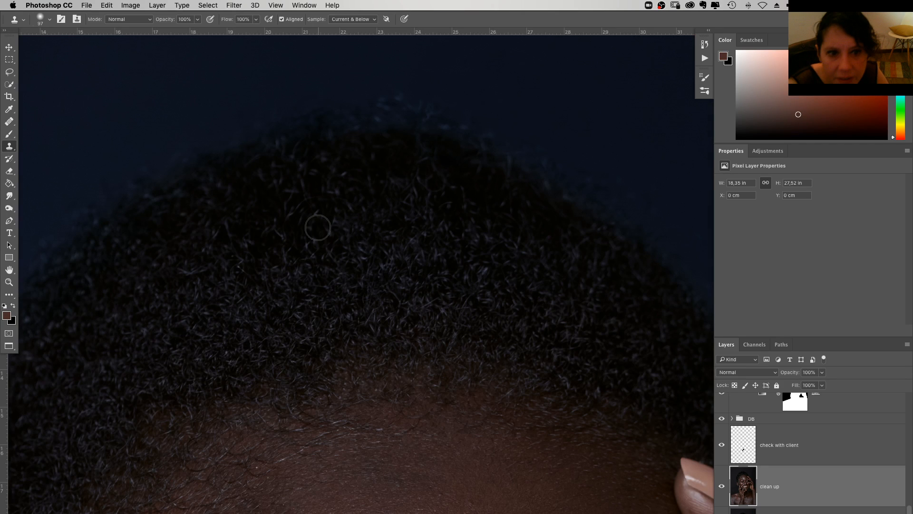
right_click(468, 239)
text(49)
key(Tab)
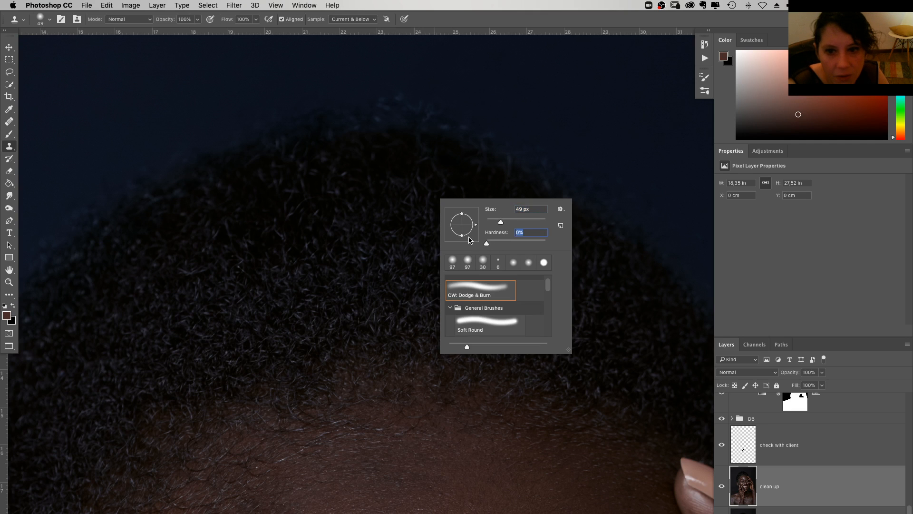
click(128, 19)
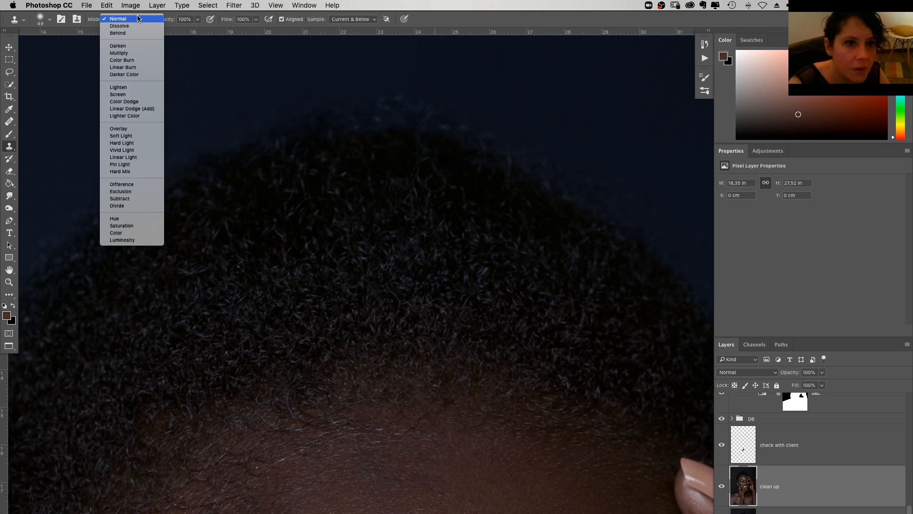
click(126, 86)
right_click(390, 203)
drag(438, 230, 466, 230)
key(Return)
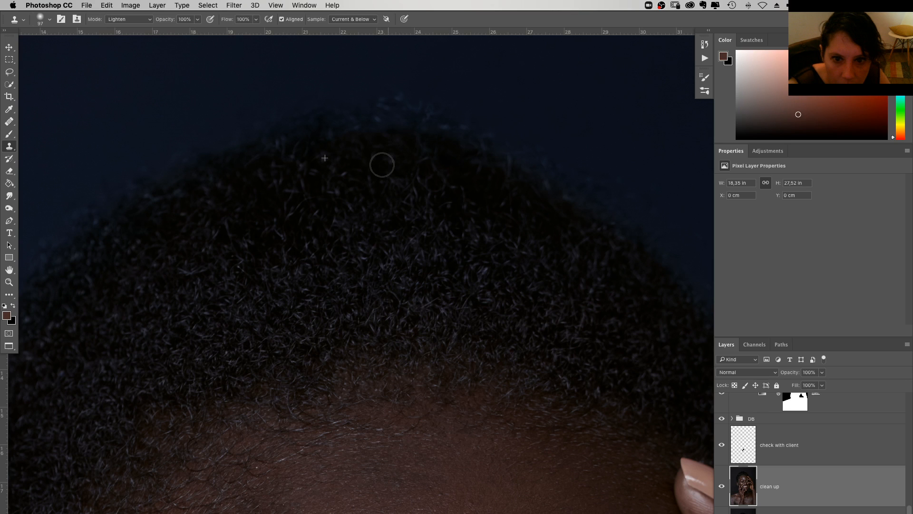
alt+click(537, 237)
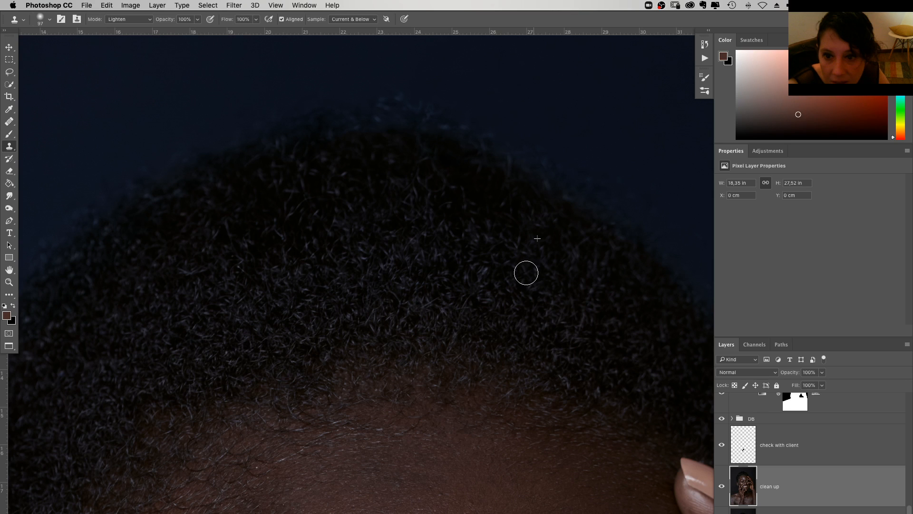
key(5)
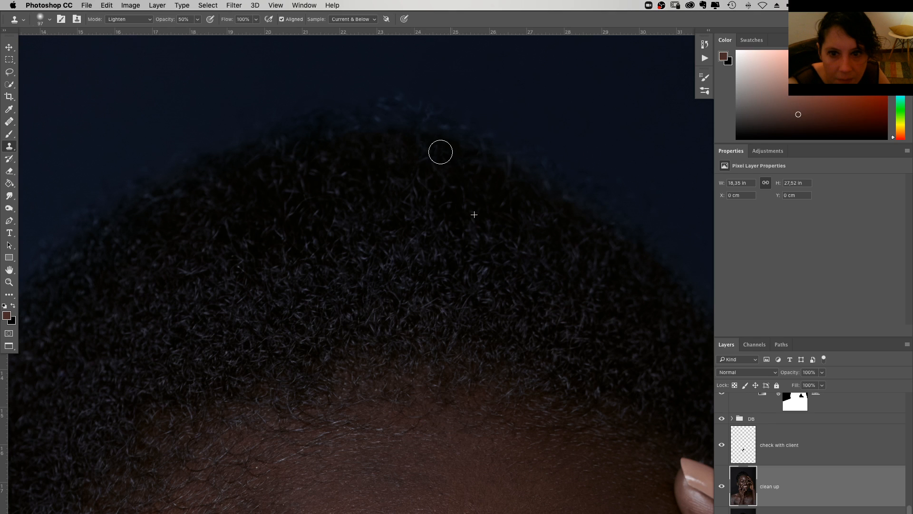
Clone hair texture into the darker patches along the side of the head, and set the Clone Stamp opacity to 100%
scroll(441, 152, right, 5)
scroll(441, 153, down, 1)
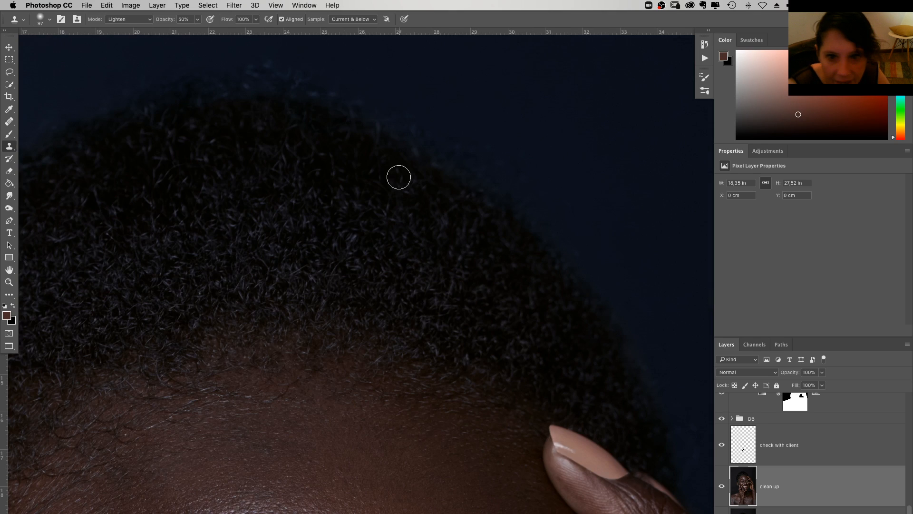
scroll(300, 188, left, 4)
scroll(300, 188, down, 1)
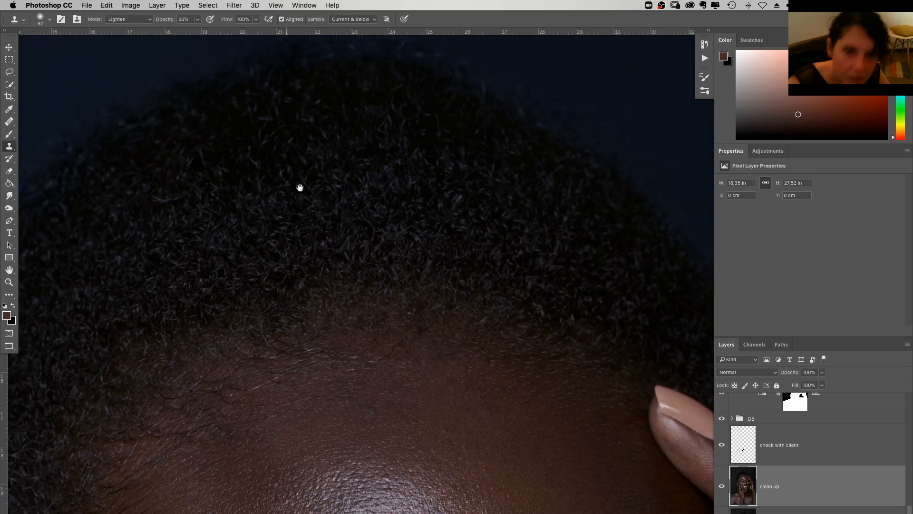
scroll(300, 188, left, 12)
scroll(299, 187, down, 1)
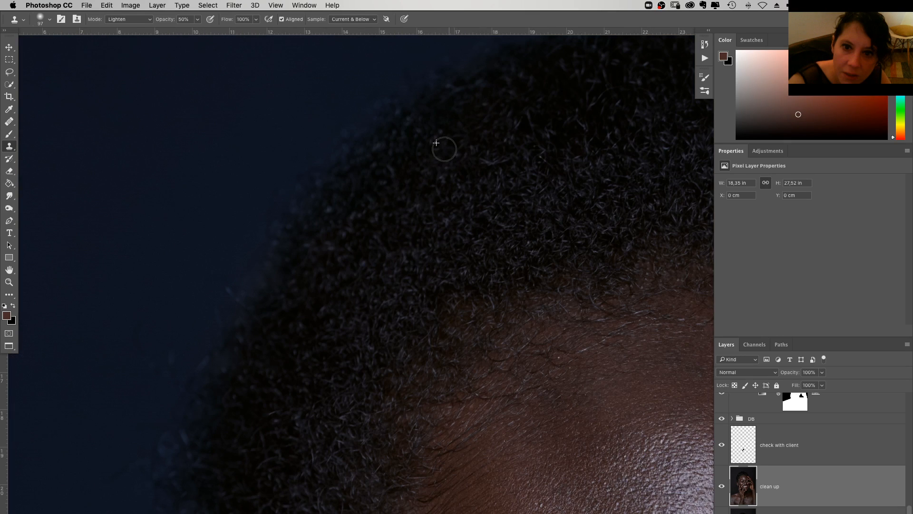
click(434, 162)
key(0)
scroll(427, 238, down, 2)
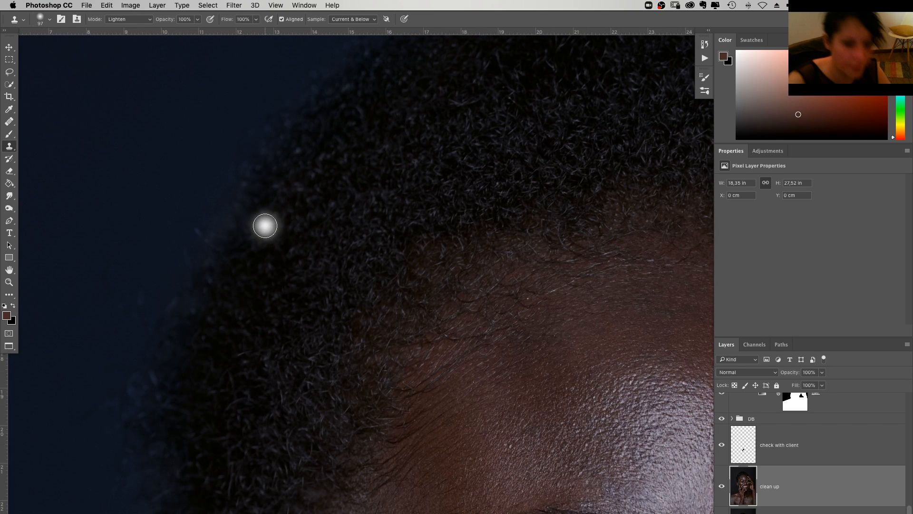
Compare the whole portrait with and without the "clean up" layer to examine the hair and nail retouching
key(super+minus)
key(super+minus)
key(super+minus)
key(super+minus)
click(721, 485)
click(721, 485)
click(721, 485)
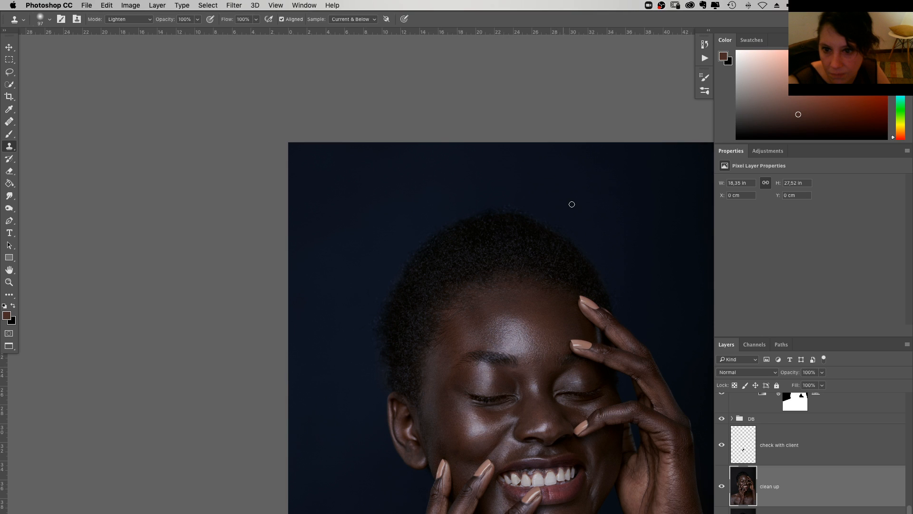
click(654, 466)
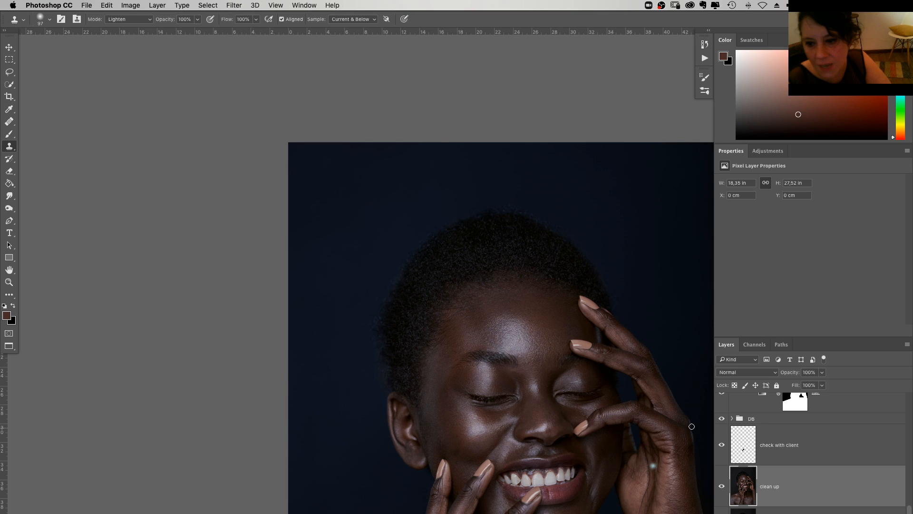
scroll(692, 426, down, 3)
scroll(692, 426, right, 4)
Open Liquify on the "clean up" layer and refine the hair outline with the Forward Warp brush enlarged to 644
click(234, 5)
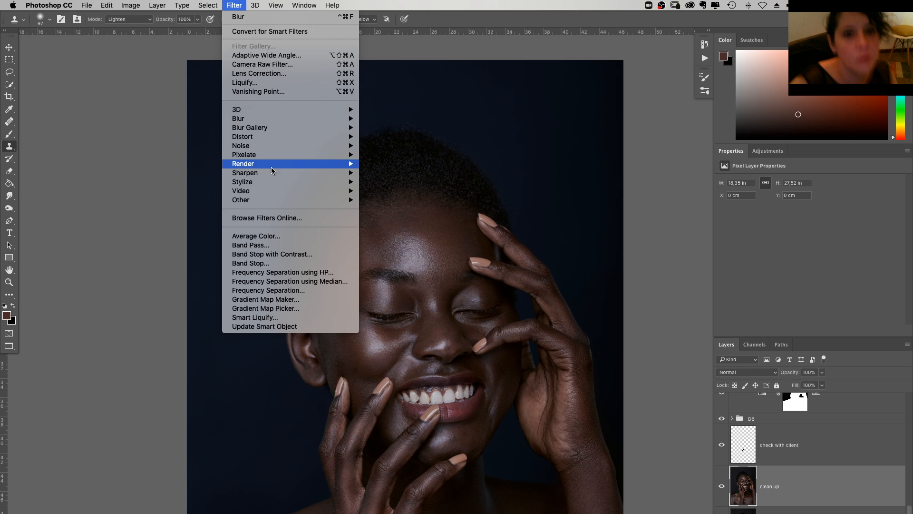
click(283, 83)
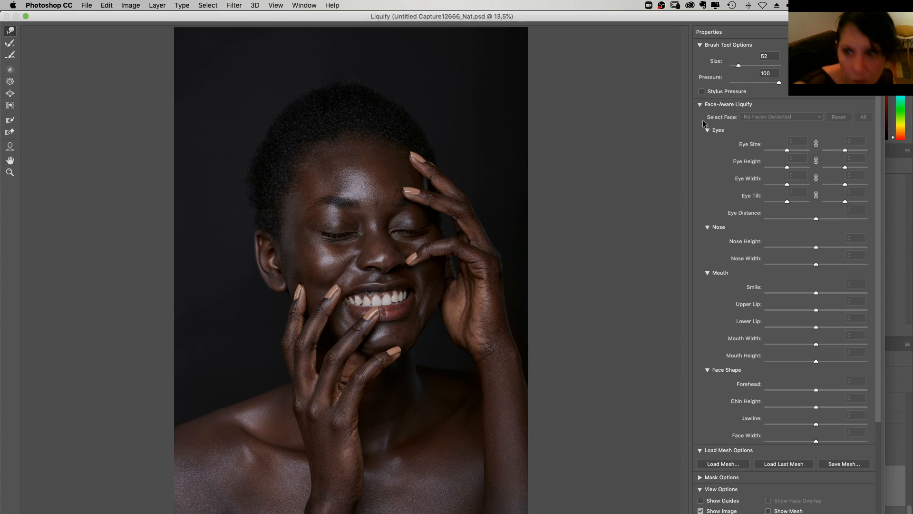
key(bracketright)
key(bracketright)
key(bracketright)
key(bracketright)
key(bracketright)
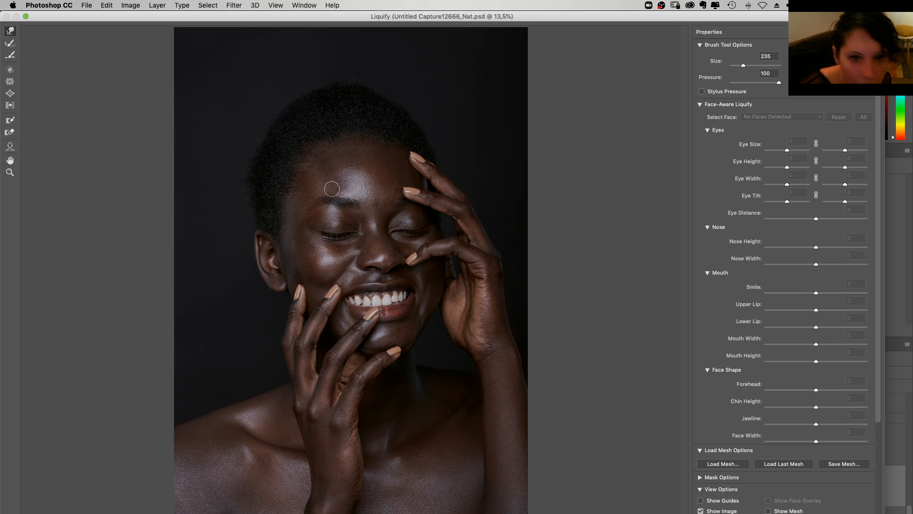
drag(744, 65, 746, 68)
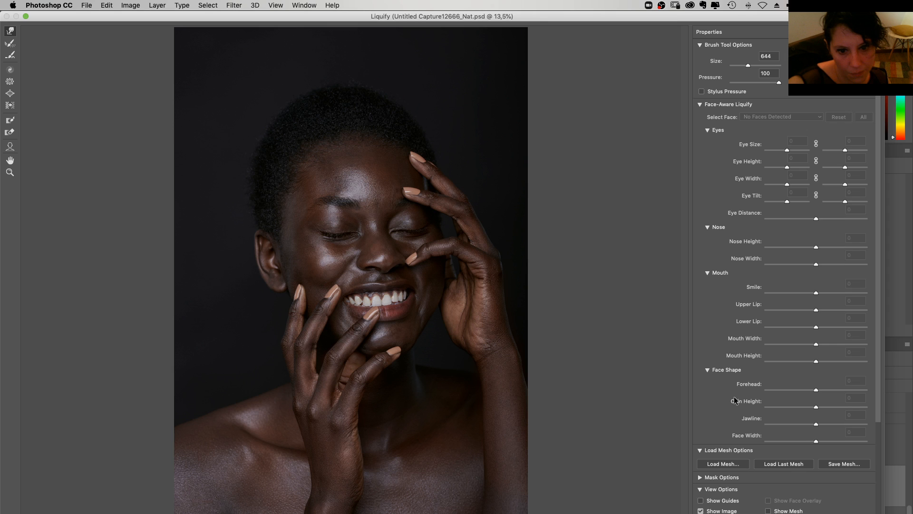
Save the warp mesh as Liquify.msh and close Liquify
click(822, 463)
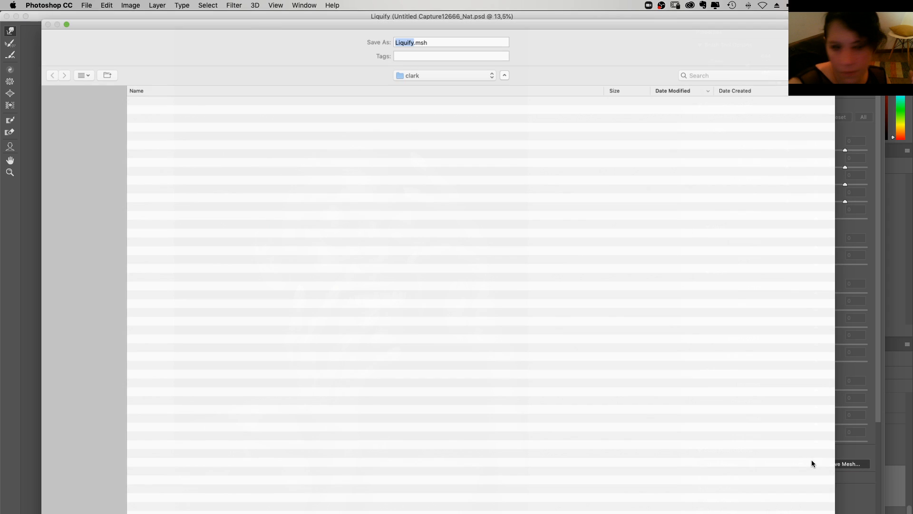
key(Return)
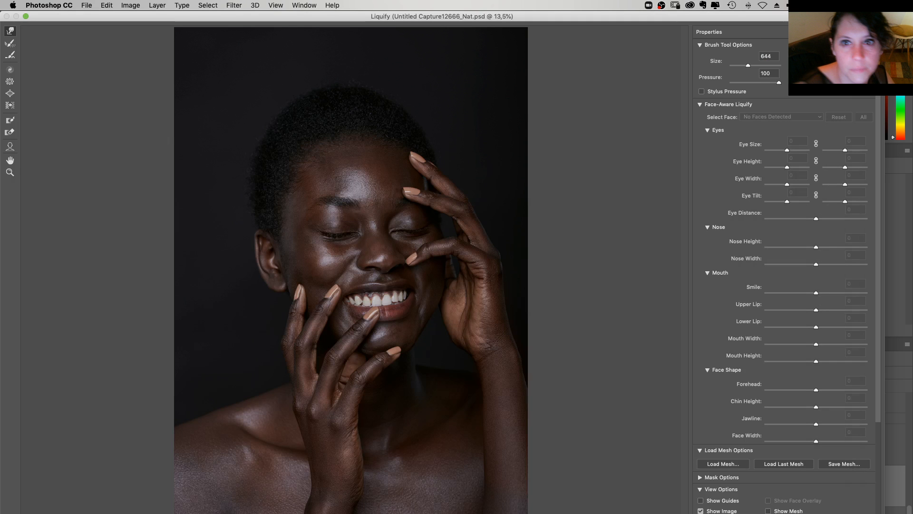
key(Escape)
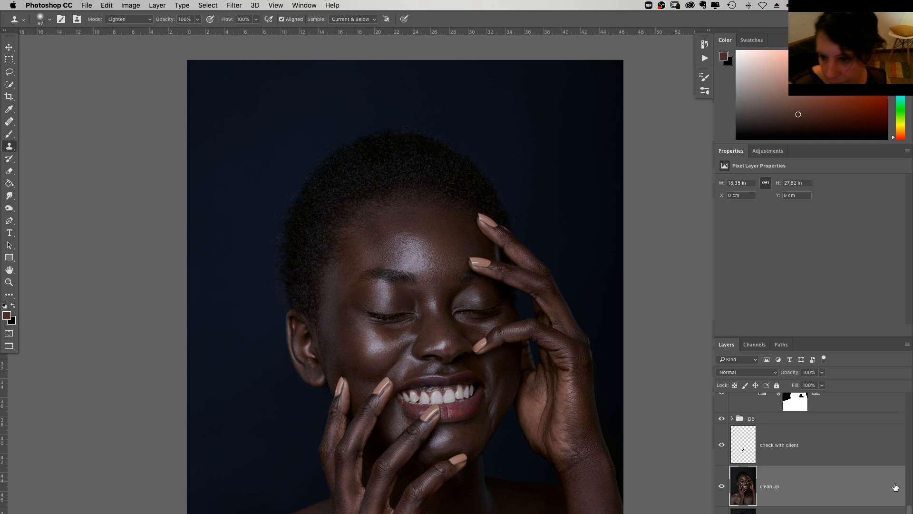
Reapply the last Liquify warp to the layer mask below Curves 3, and turn on the NAILS layer
key(super+z)
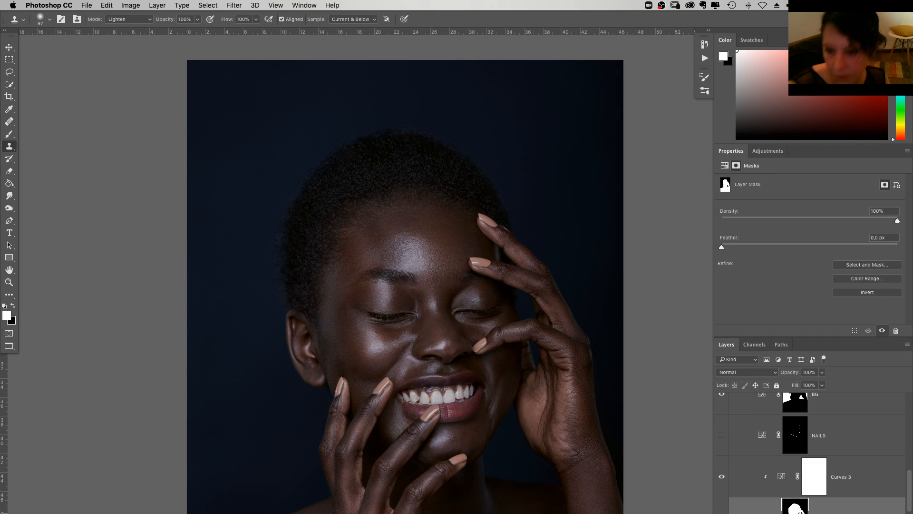
click(227, 3)
click(233, 40)
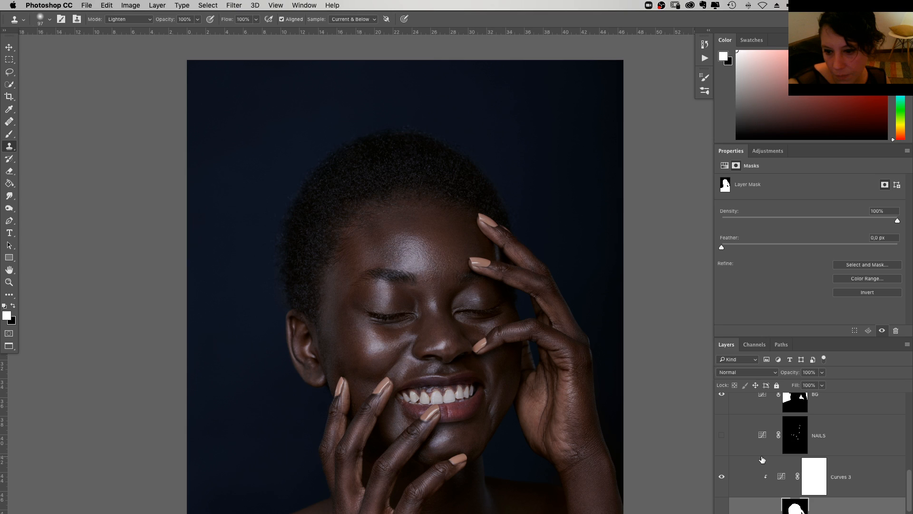
click(722, 435)
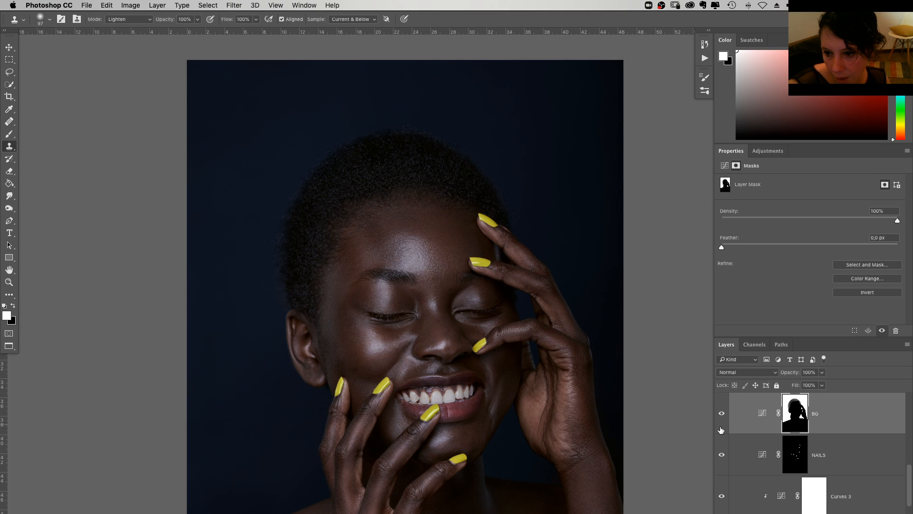
Reapply the last Liquify warp to the mask of the BG curves layer
click(764, 413)
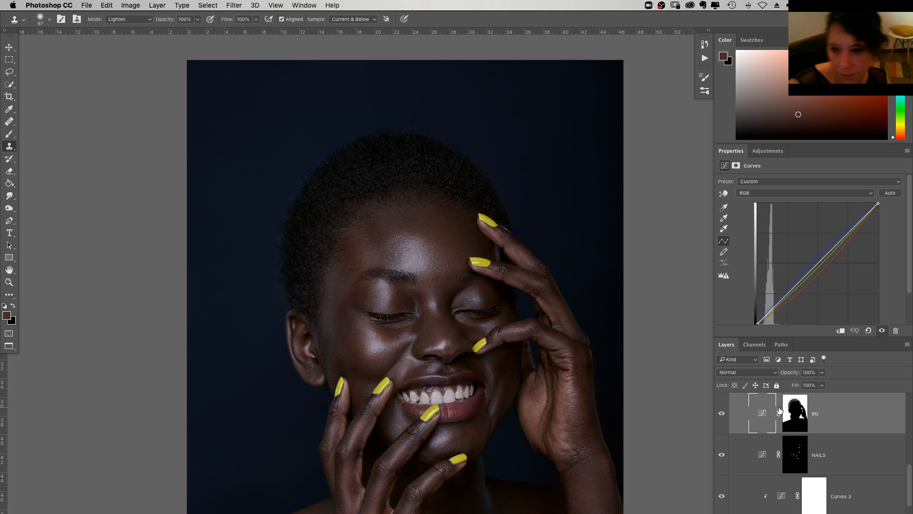
click(783, 412)
click(234, 6)
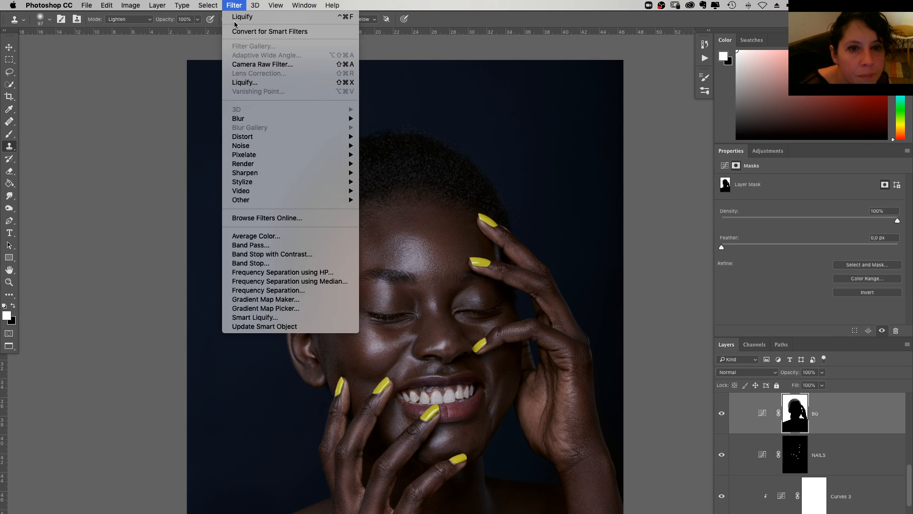
click(236, 18)
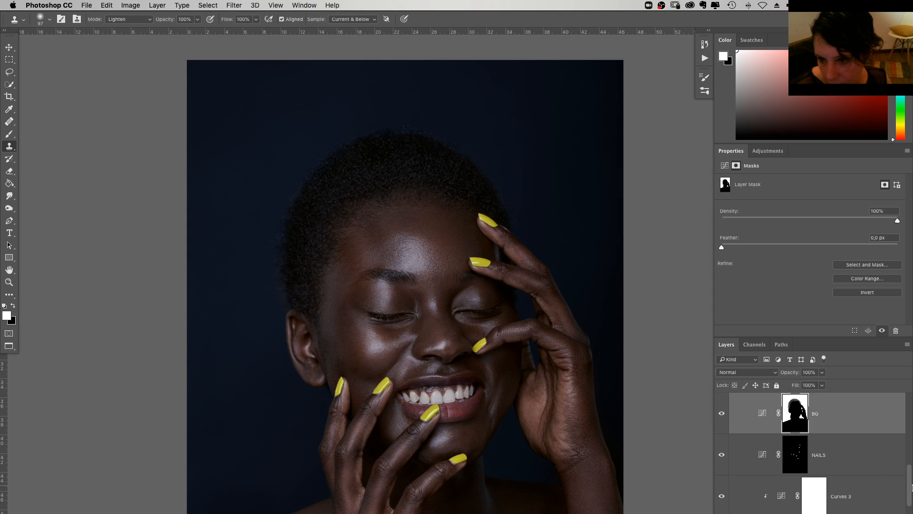
Add a Curves adjustment layer directly above the color group for correcting the gums around the teeth
drag(912, 488, 912, 459)
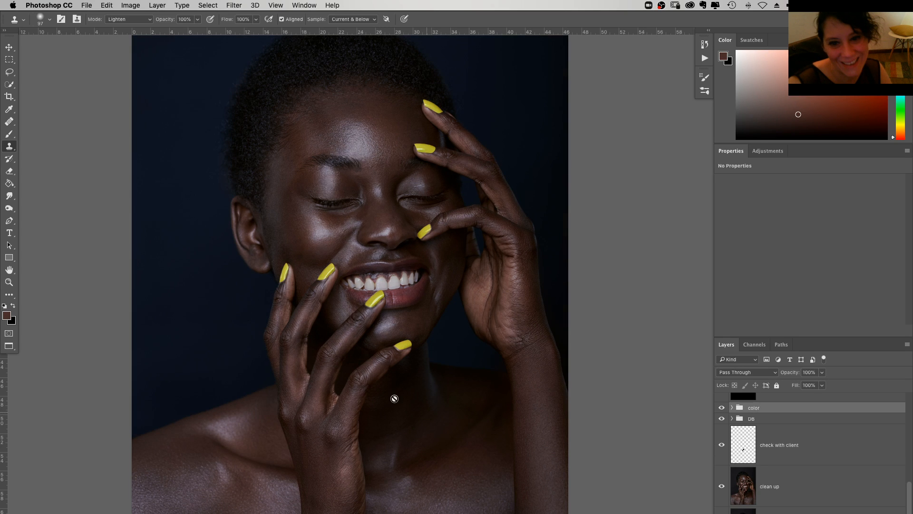
key(z)
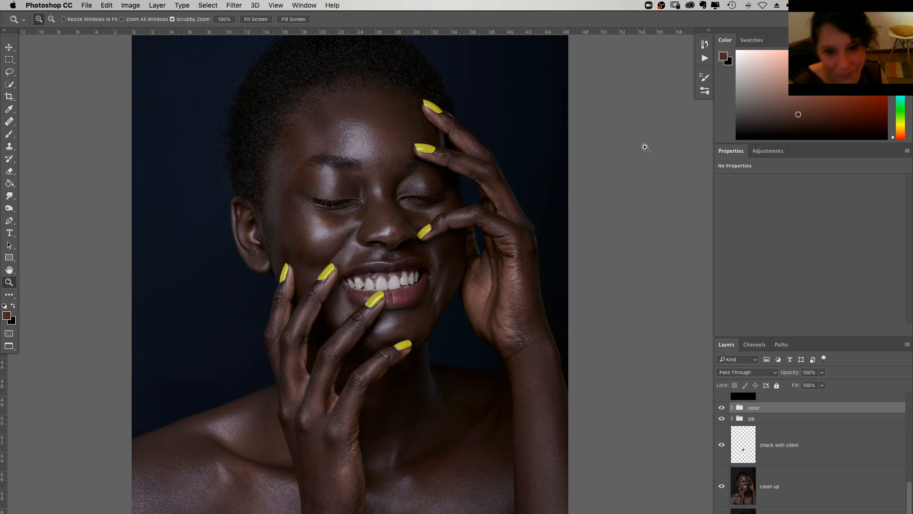
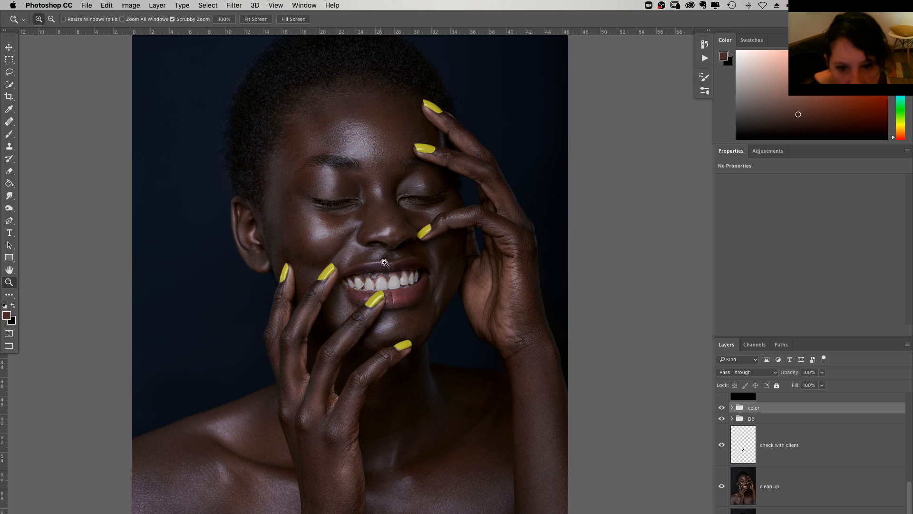
click(397, 286)
click(392, 273)
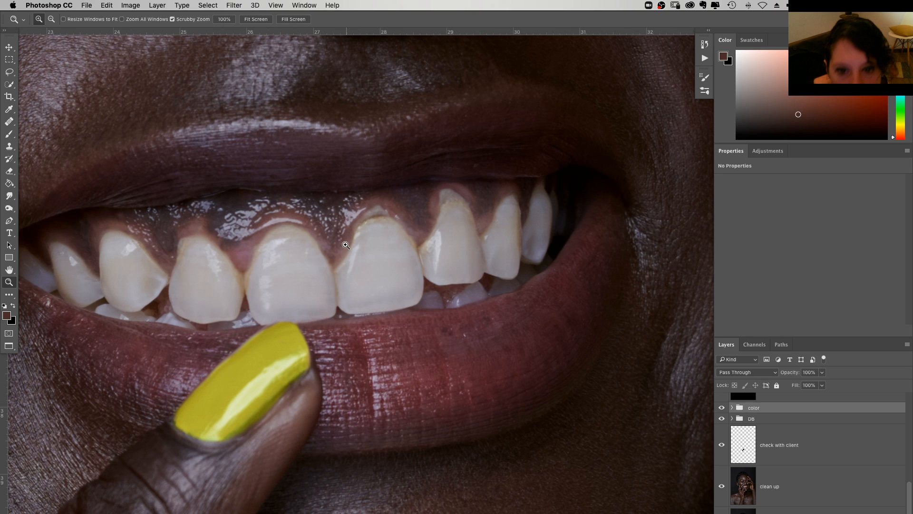
drag(346, 245, 380, 276)
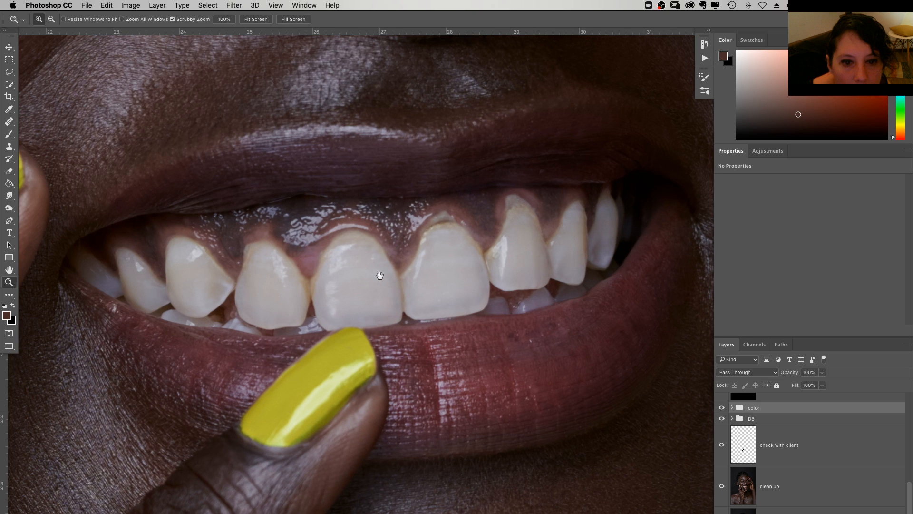
click(379, 275)
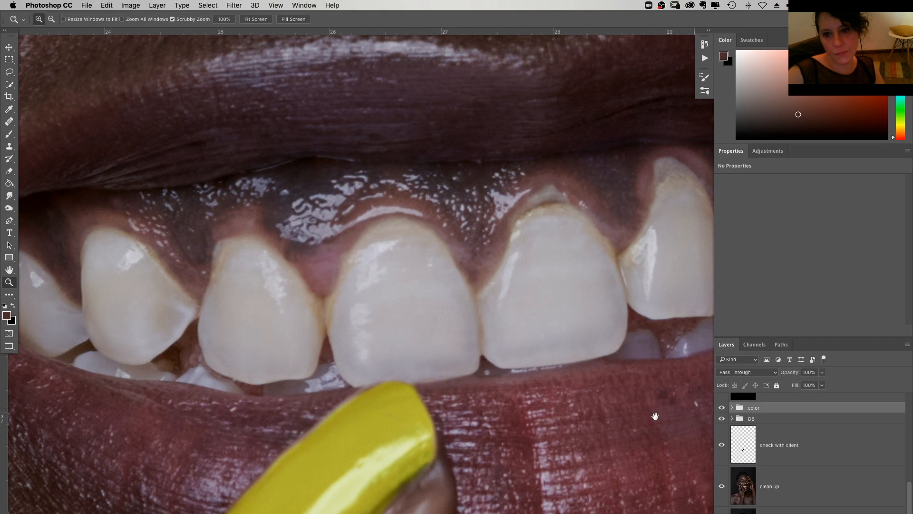
drag(656, 416, 614, 447)
click(837, 509)
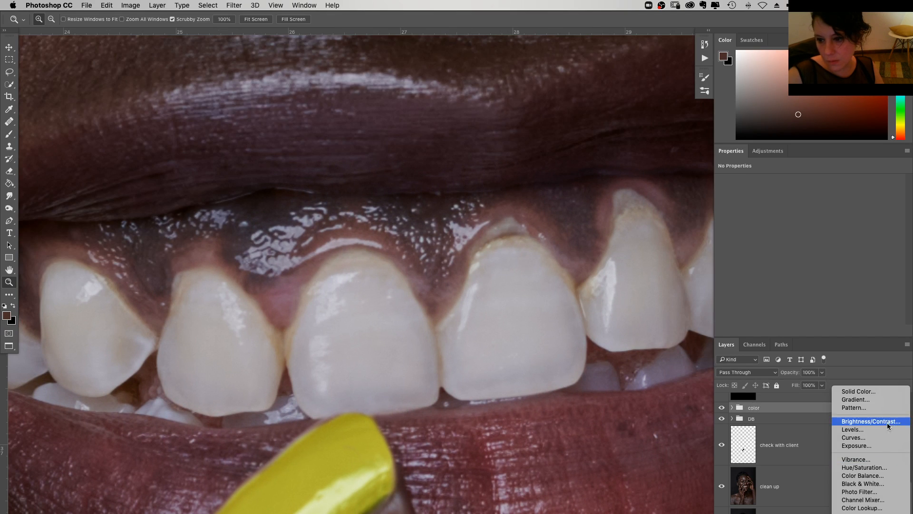
click(856, 441)
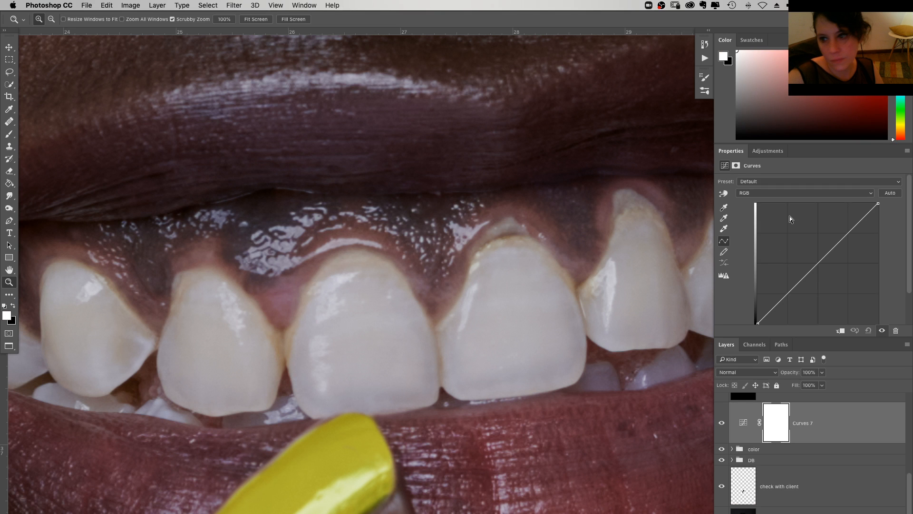
Raise the black point of the new Curves layer's Red channel to output 19
click(803, 193)
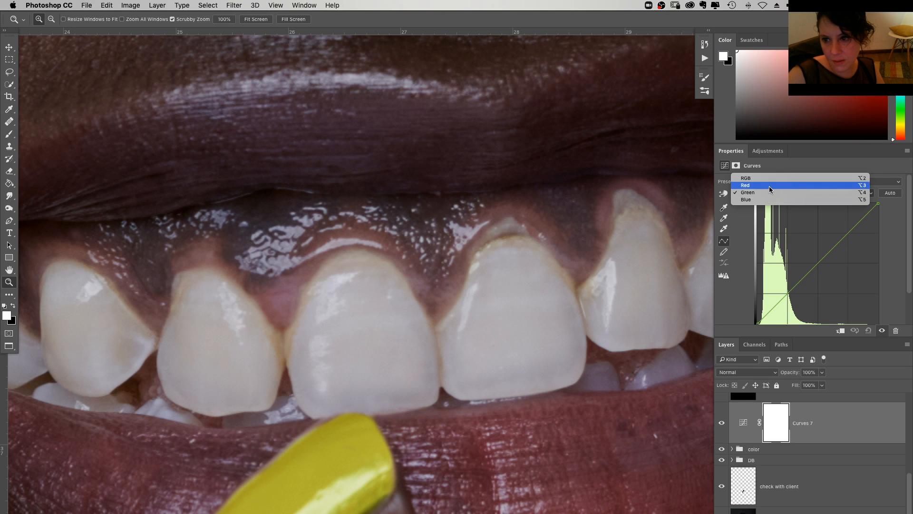
click(803, 188)
drag(905, 276, 902, 293)
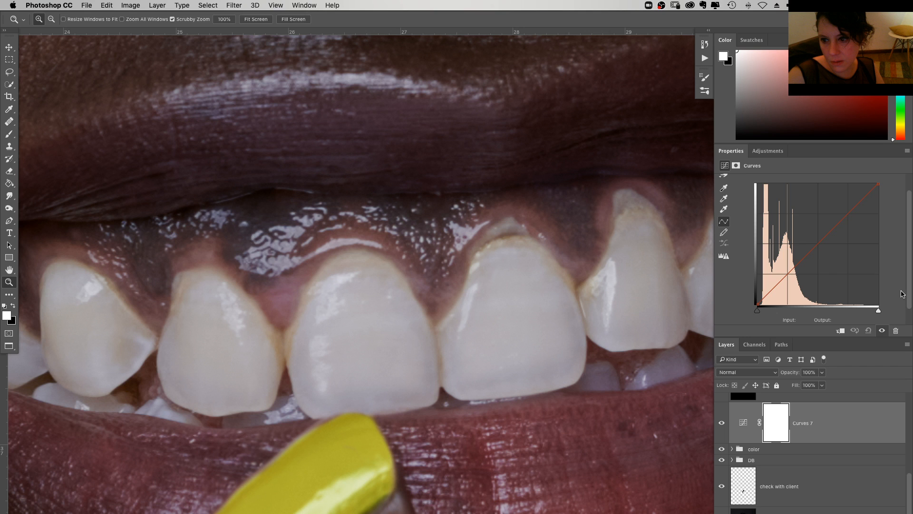
drag(757, 304, 758, 300)
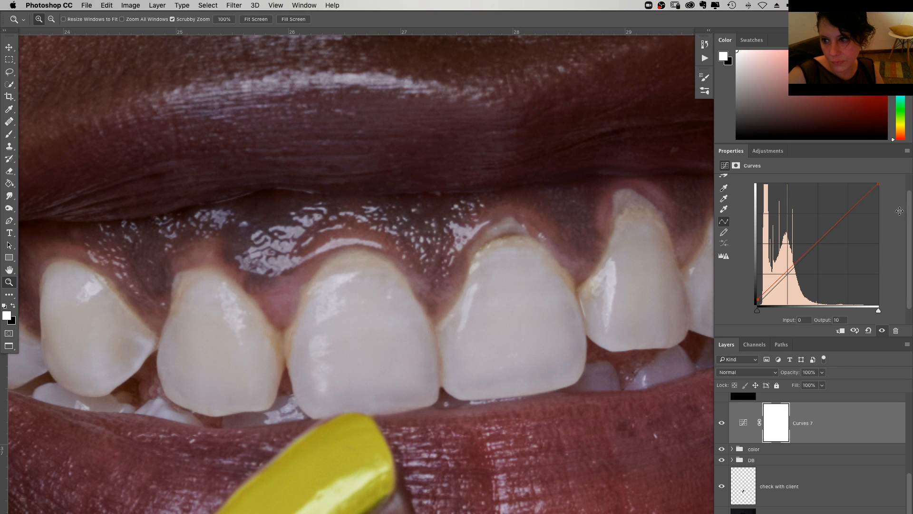
drag(909, 197, 909, 181)
click(780, 192)
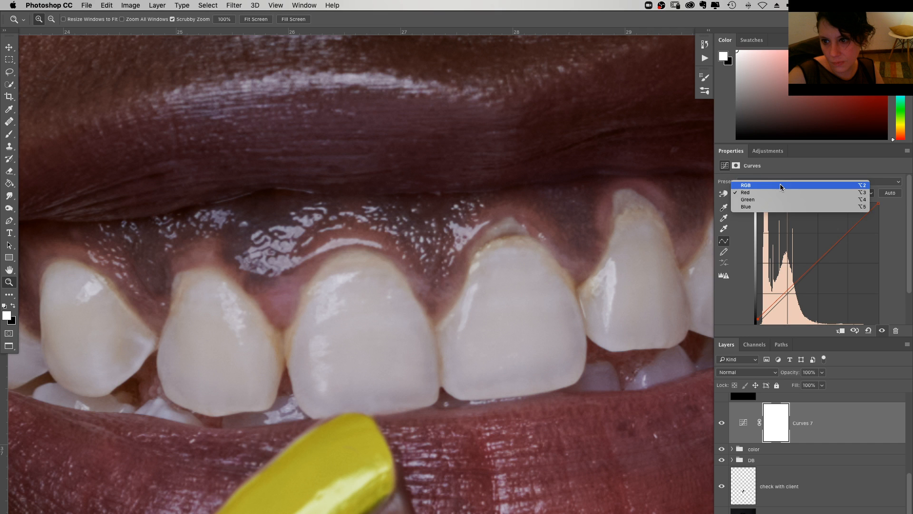
click(780, 185)
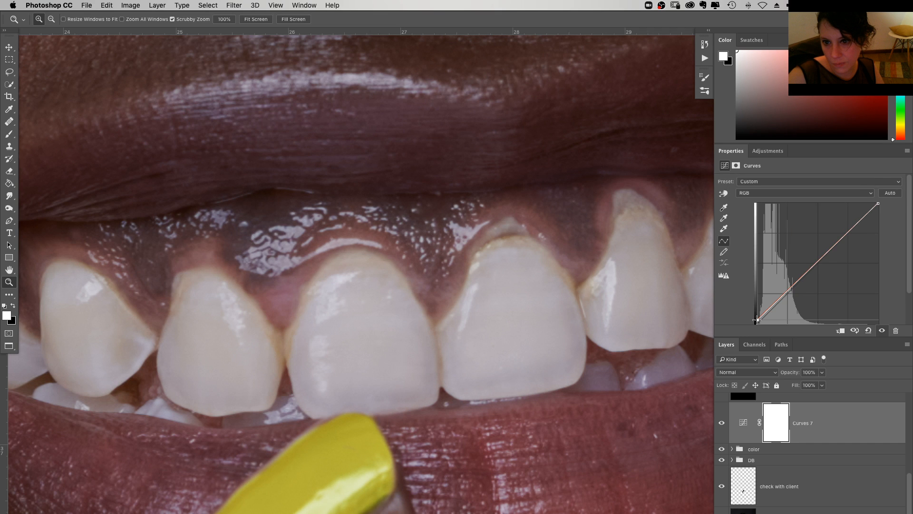
click(786, 193)
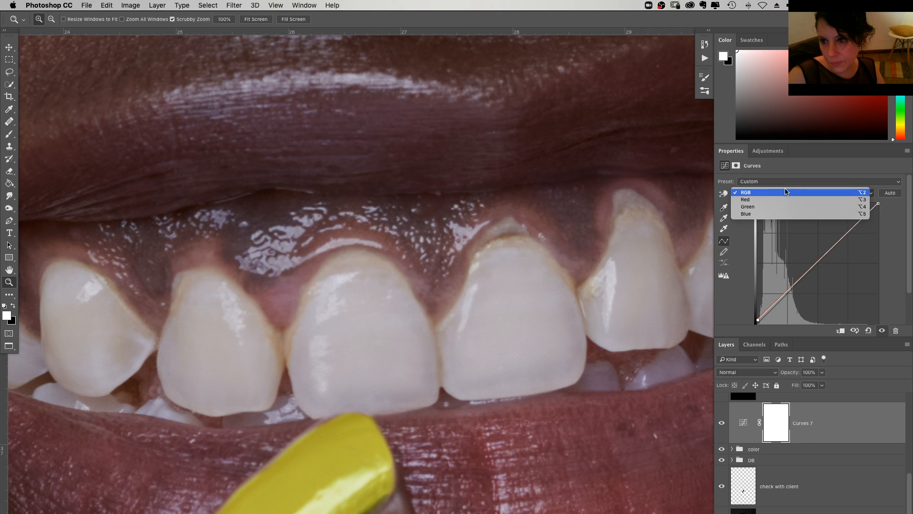
click(799, 199)
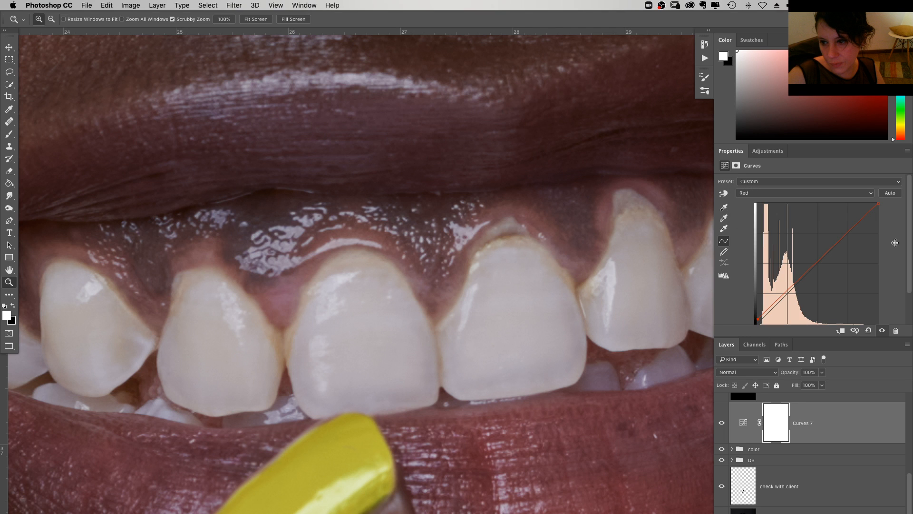
scroll(895, 242, down, 2)
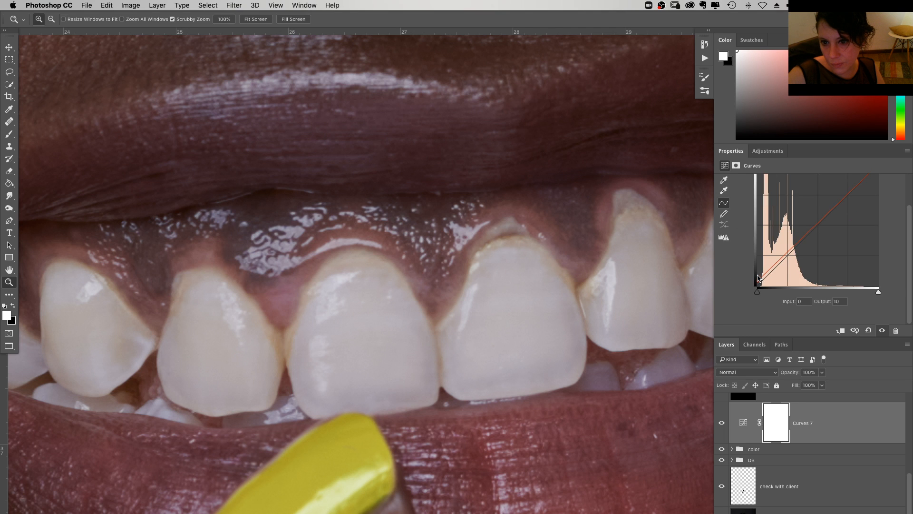
drag(758, 281, 759, 276)
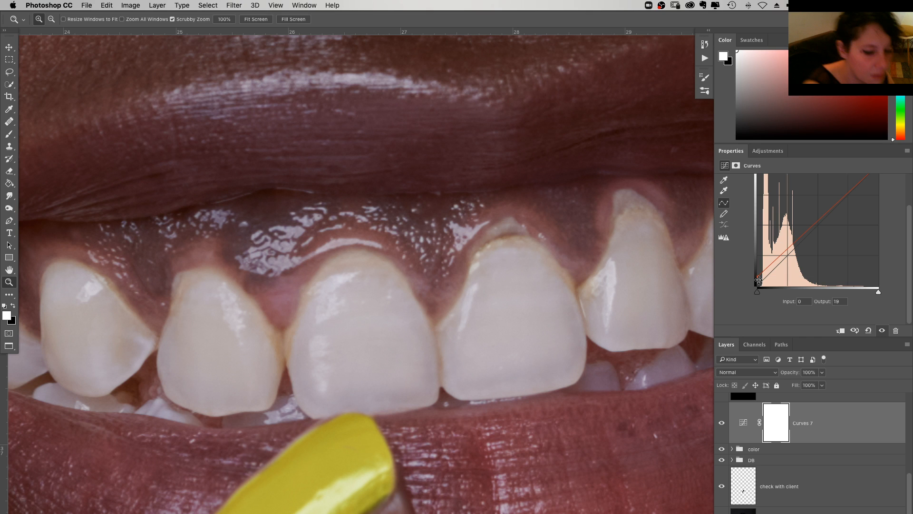
Invert the Curves 7 mask to black and set up the Brush tool at 14 px
key(super+i)
key(b)
right_click(526, 299)
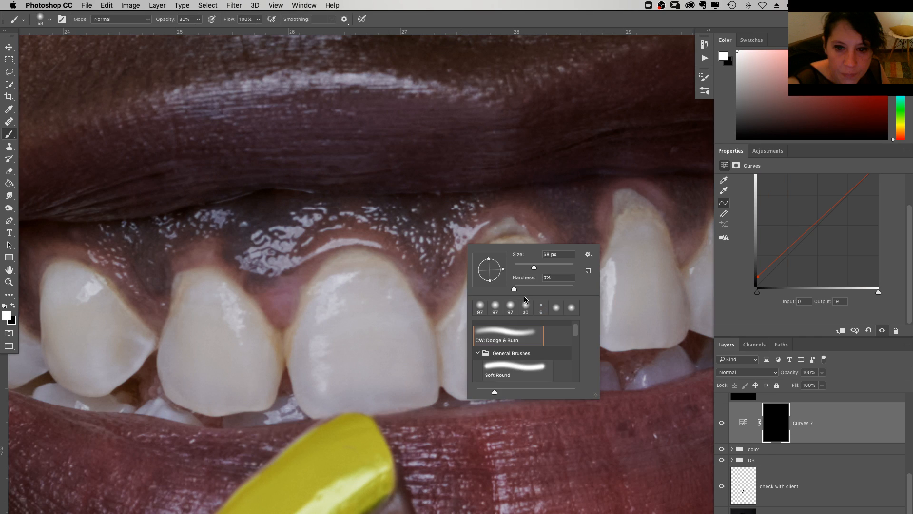
drag(534, 267, 518, 268)
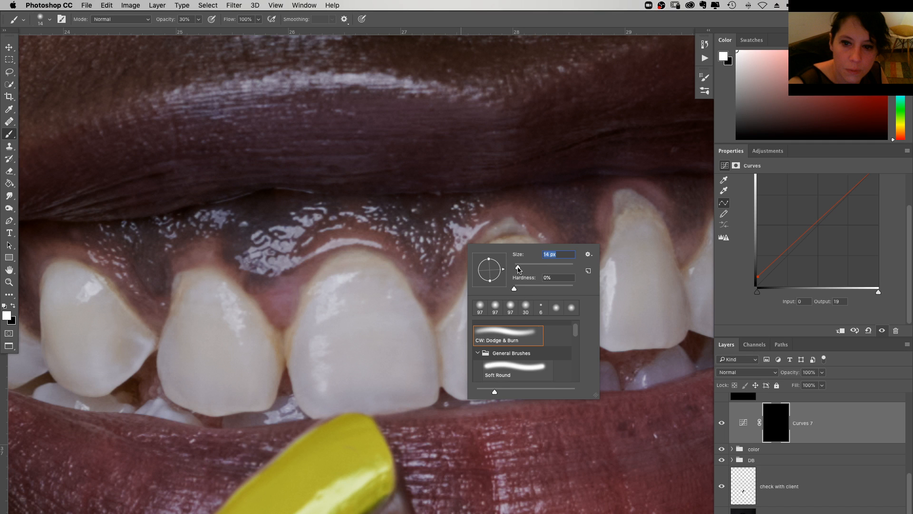
key(Return)
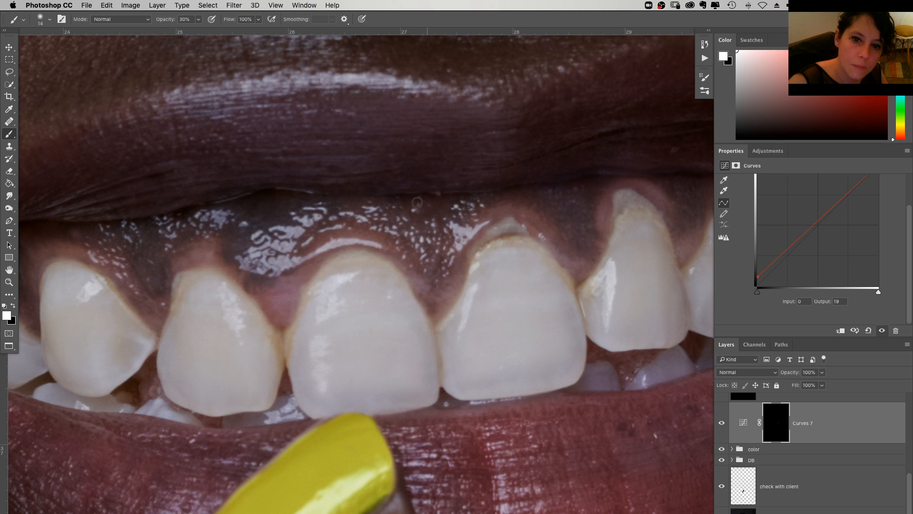
Paint the red correction into the gums between the upper teeth on the Curves 7 mask, using 17 px and 11 px brushes
key(super+minus)
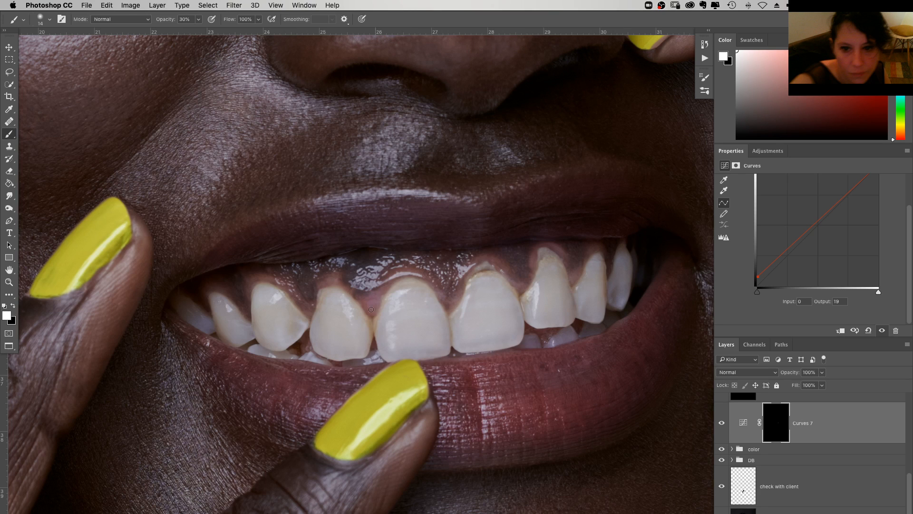
right_click(366, 292)
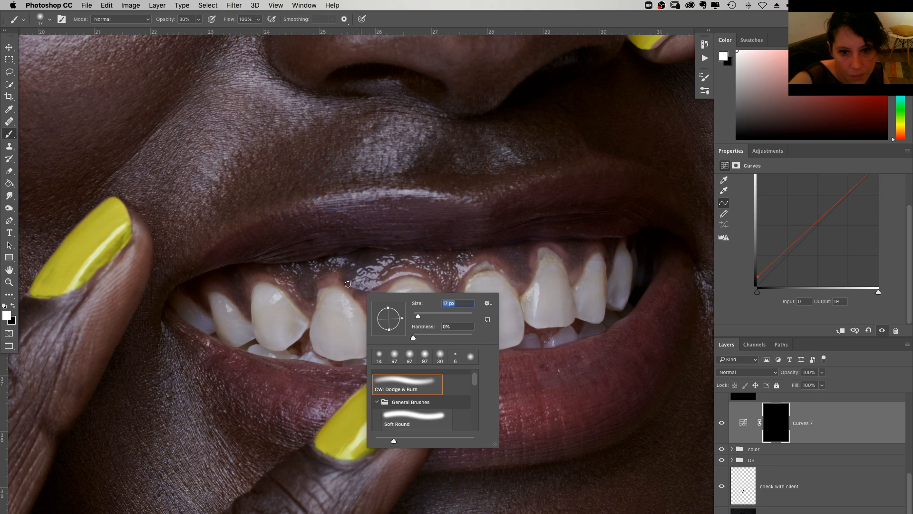
key(Return)
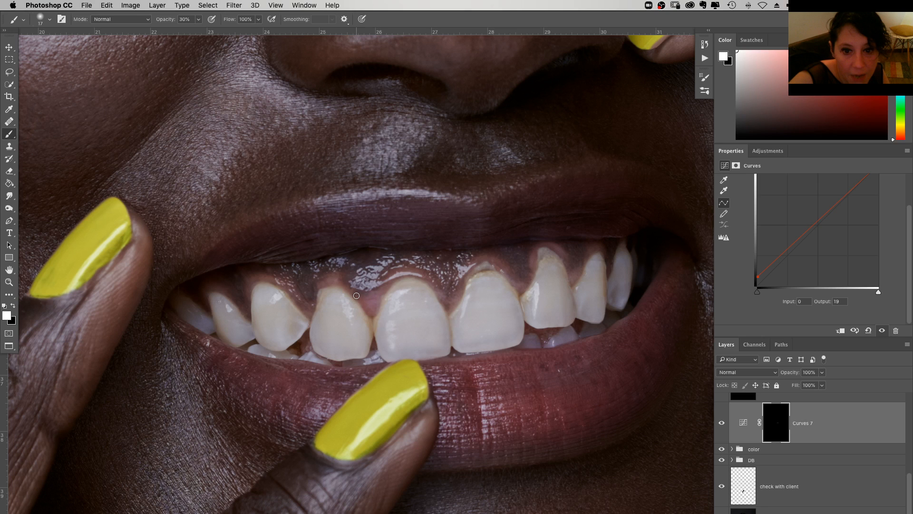
right_click(356, 295)
text(11)
key(Return)
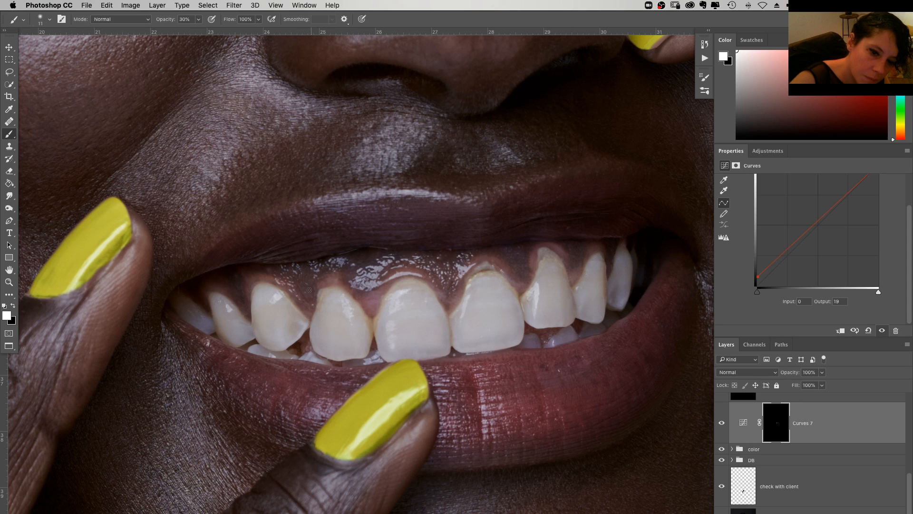
Paint the red correction across the upper gums on the Curves 7 mask, using 44 px, 23 px and 9 px brushes
right_click(310, 289)
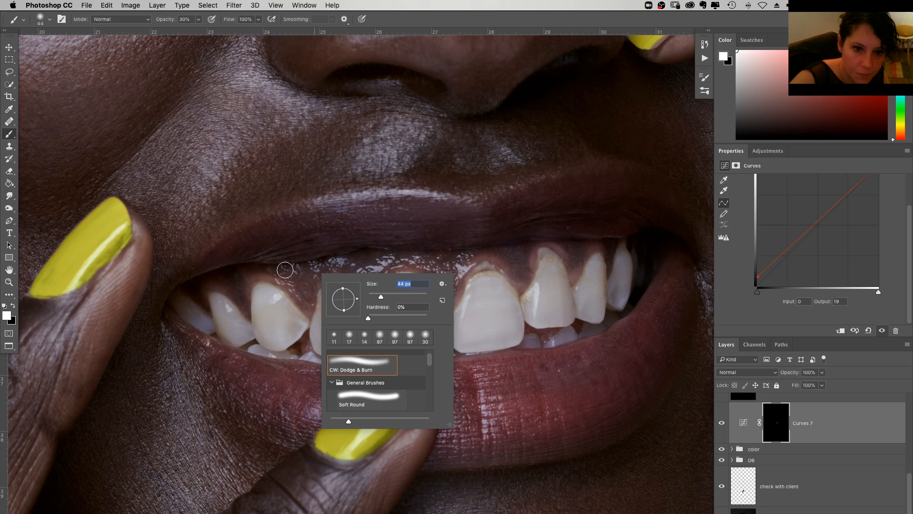
key(Return)
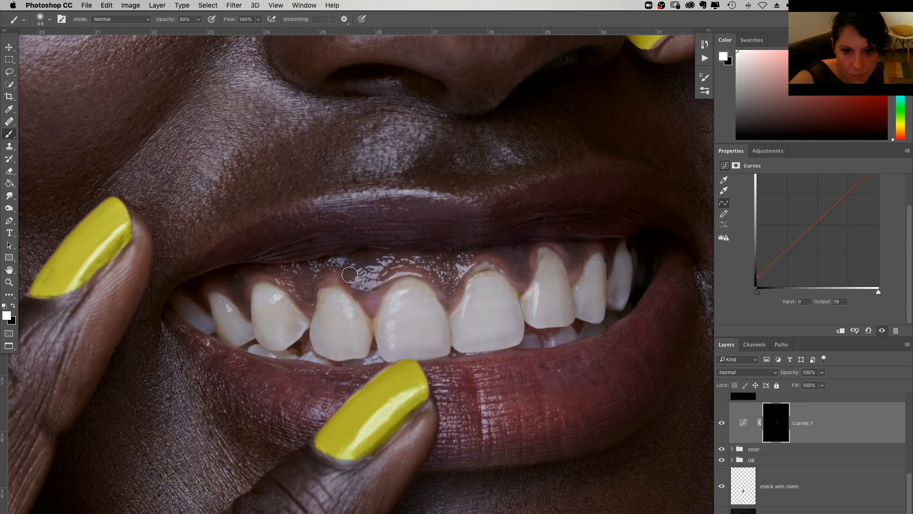
right_click(520, 248)
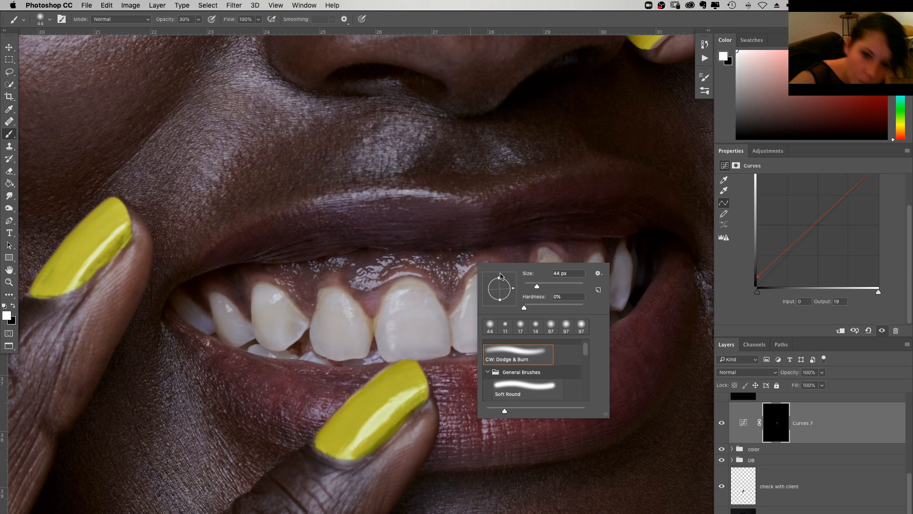
click(529, 287)
key(Return)
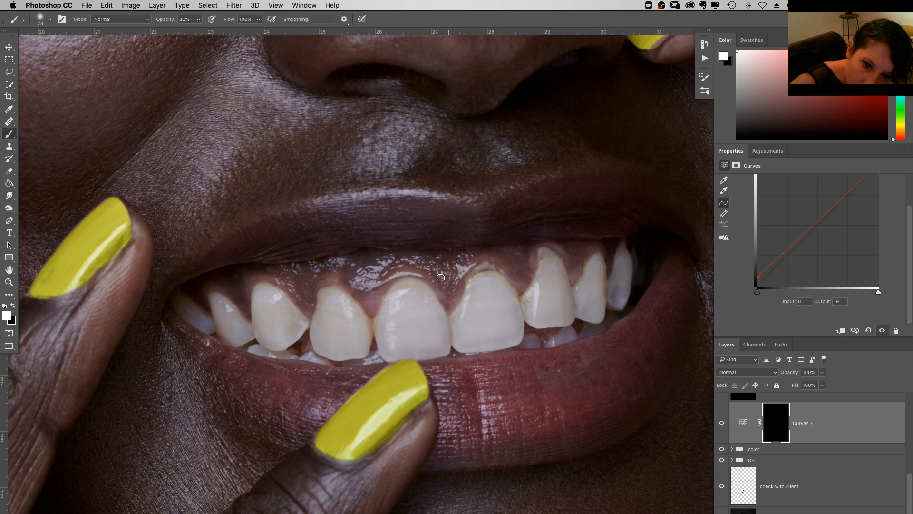
right_click(441, 278)
click(418, 320)
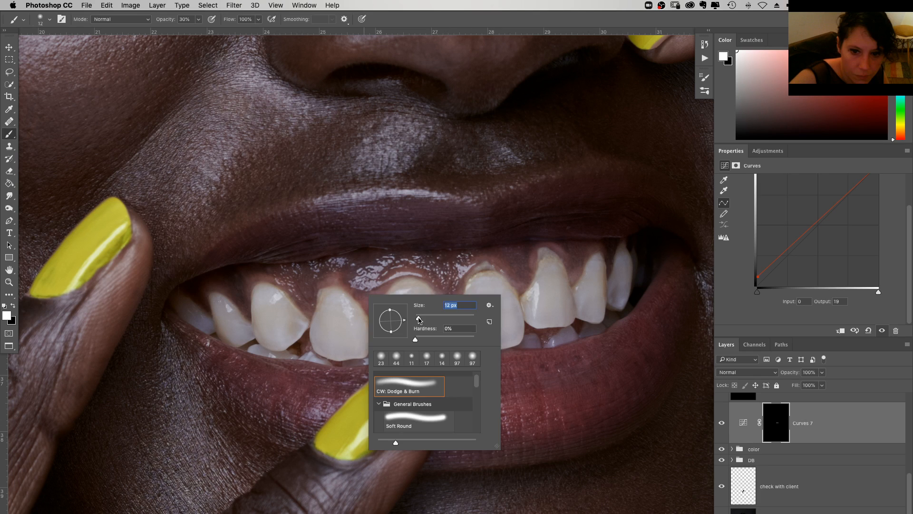
drag(419, 320, 418, 320)
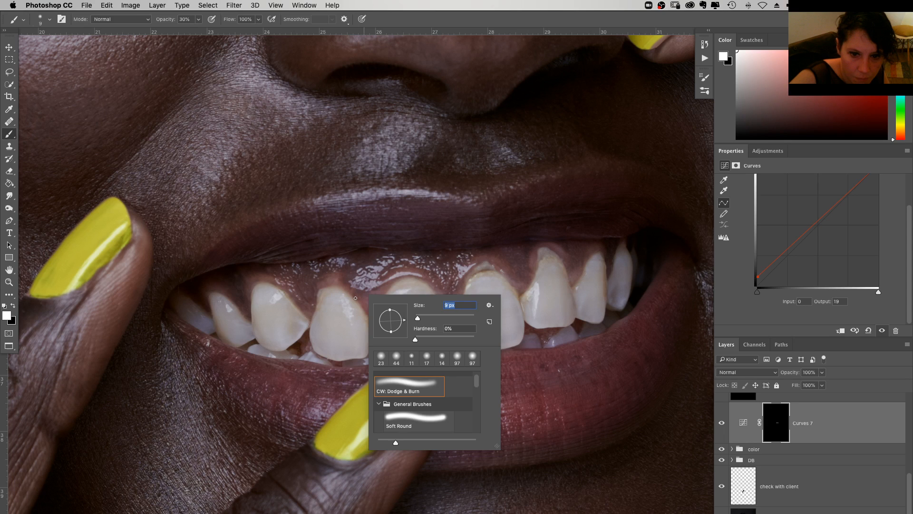
key(Return)
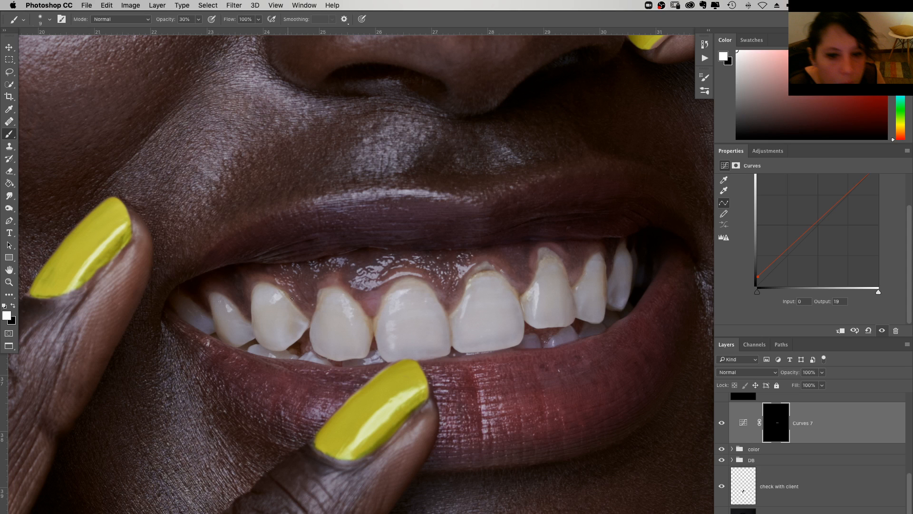
Reduce the brush to 4 px and refine the red correction in the narrow gum areas between the upper front teeth
scroll(292, 299, up, 3)
right_click(205, 301)
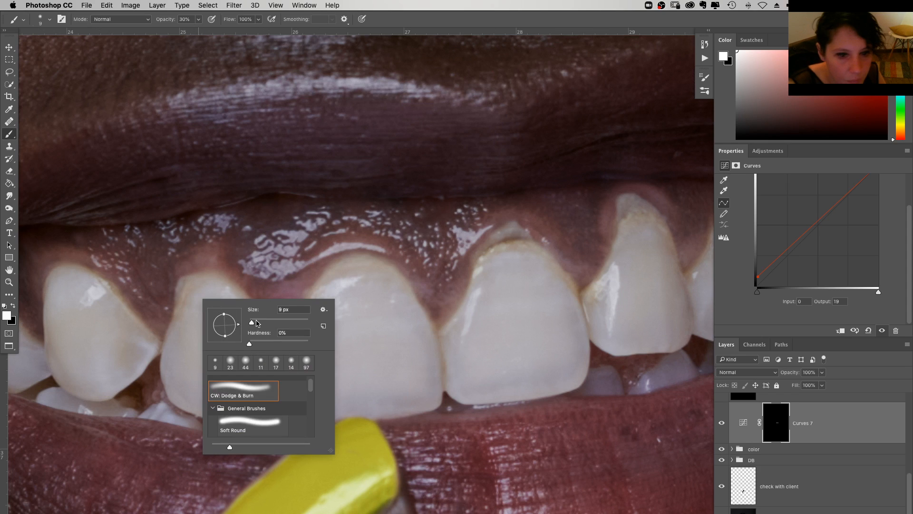
key(Down)
key(Down)
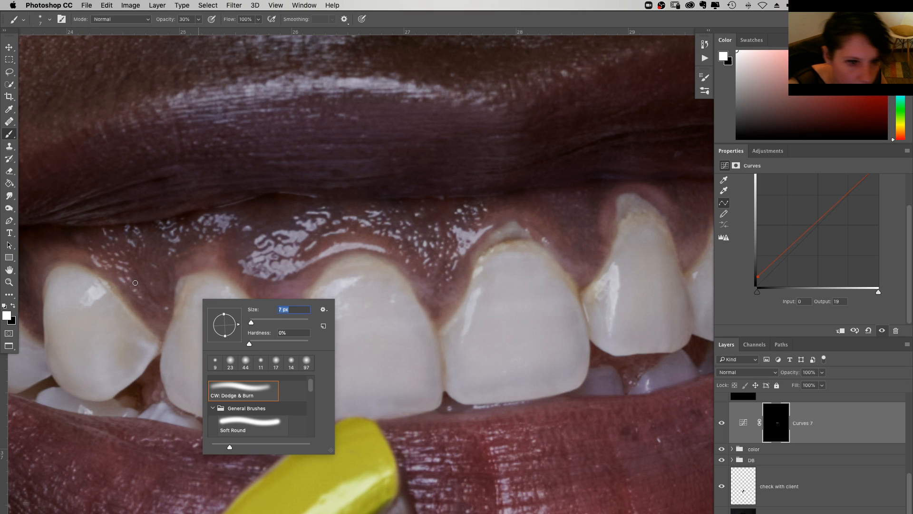
key(Down)
key(Down)
key(Down)
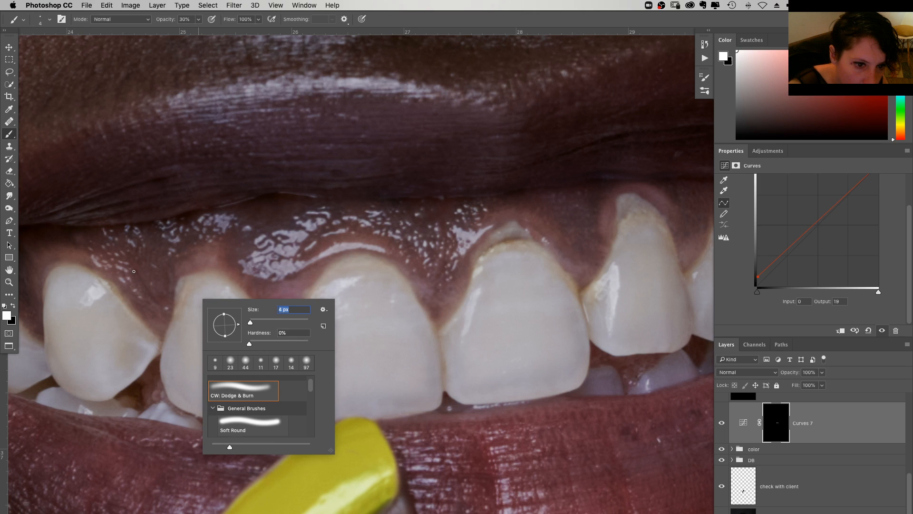
key(Return)
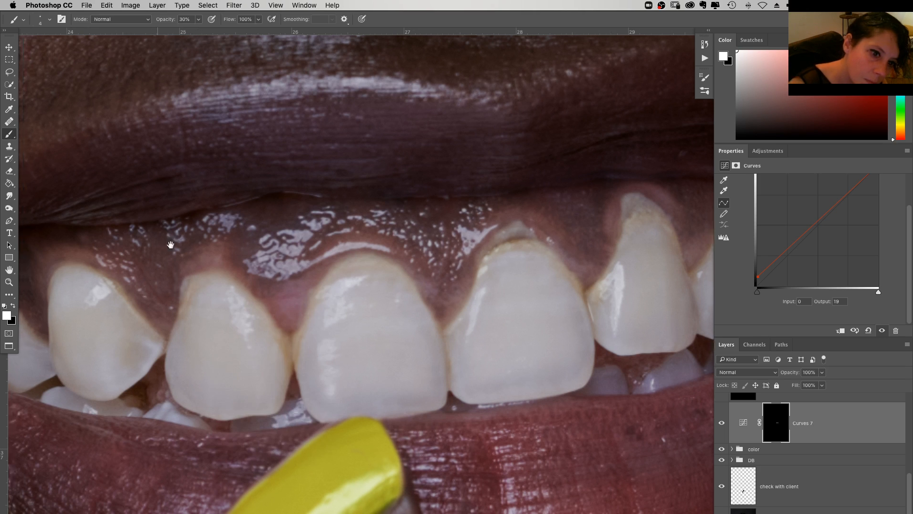
Paint the correction into the gums above the teeth at the left mouth corner with an 11 px brush, lowering its opacity to 20%
drag(205, 231, 218, 241)
drag(35, 292, 260, 254)
right_click(260, 253)
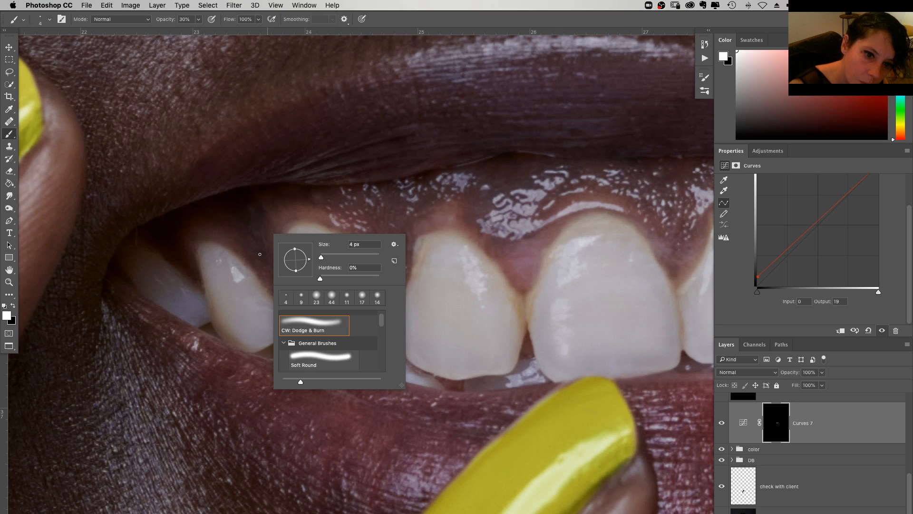
key(Return)
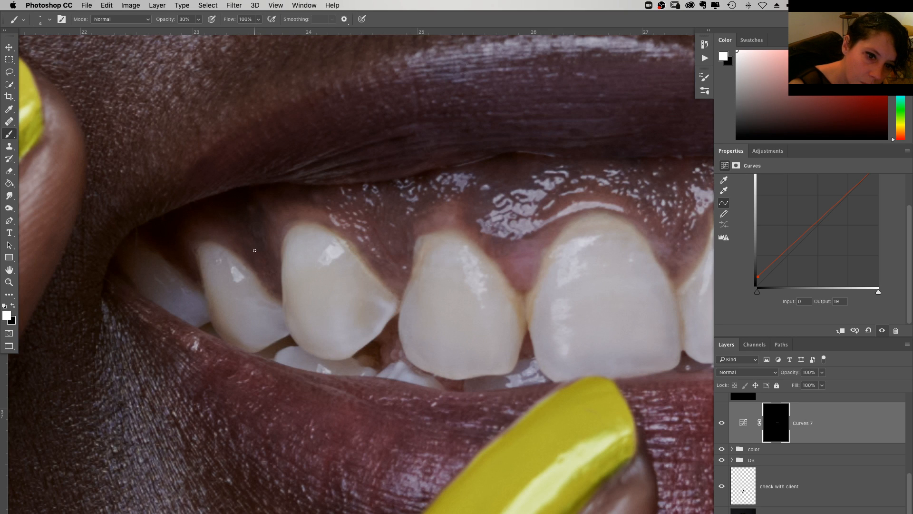
right_click(268, 256)
drag(317, 280, 319, 282)
key(Return)
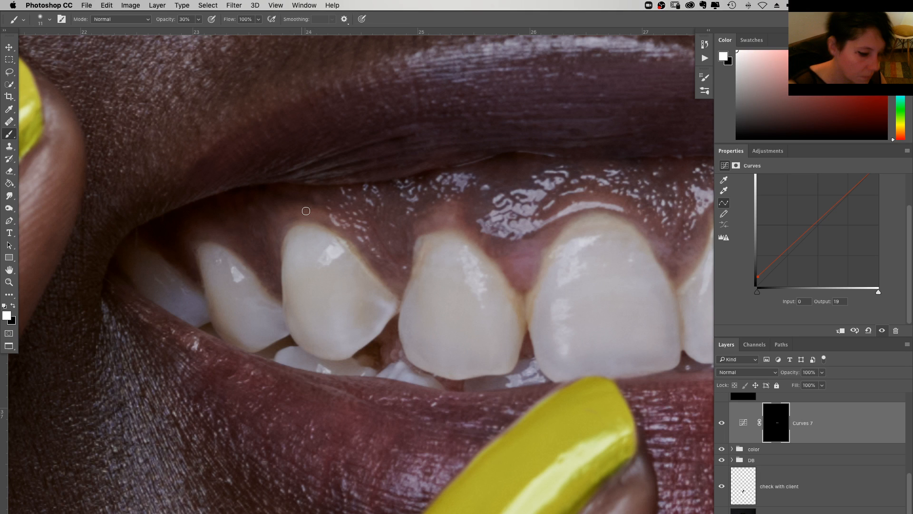
key(2)
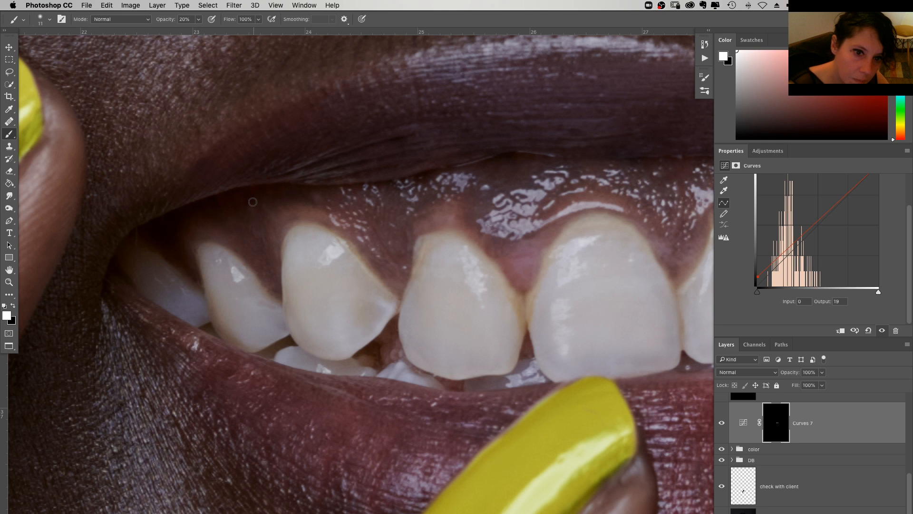
Blend the red correction broadly over the upper gums on the Curves 7 mask with a 114 px brush at 20% opacity
key(super+minus)
key(super+minus)
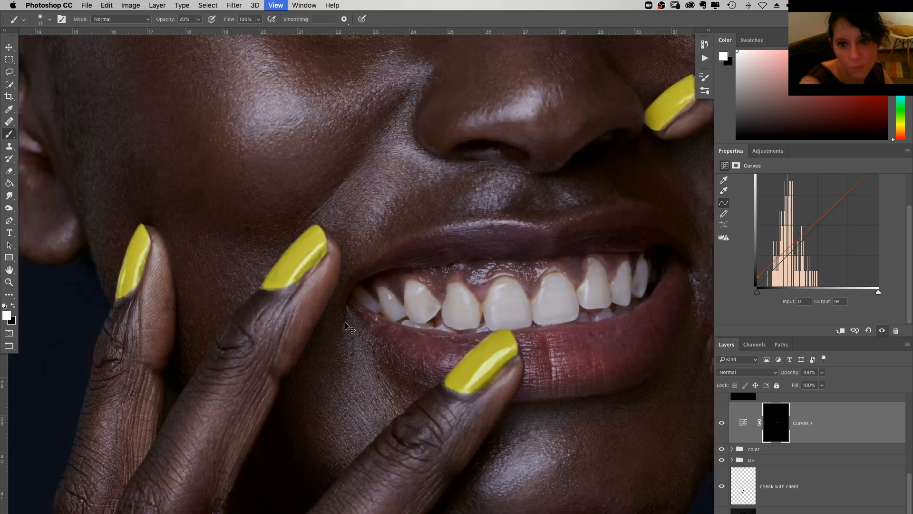
key(super+minus)
right_click(507, 279)
drag(565, 306, 591, 305)
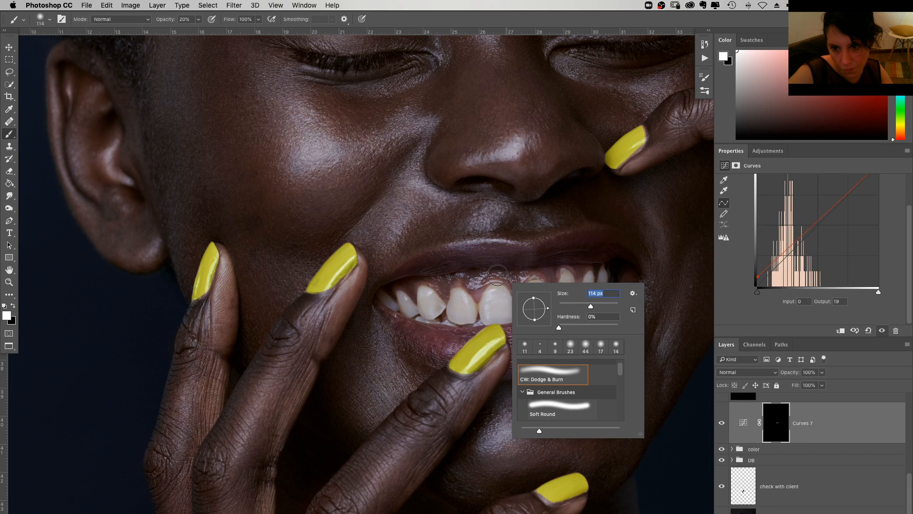
key(Return)
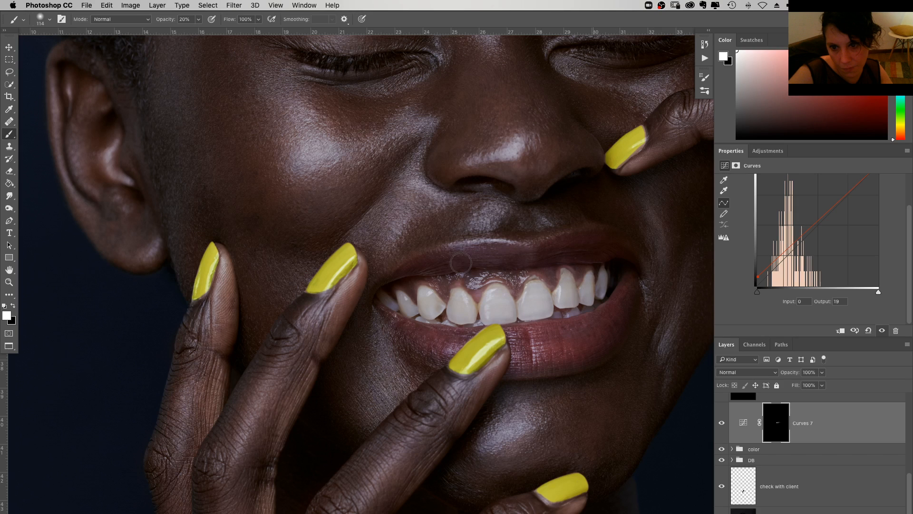
Add a Curves adjustment layer above Curves 7 and raise its RGB curve with two points to brighten highlights and shadows
click(855, 512)
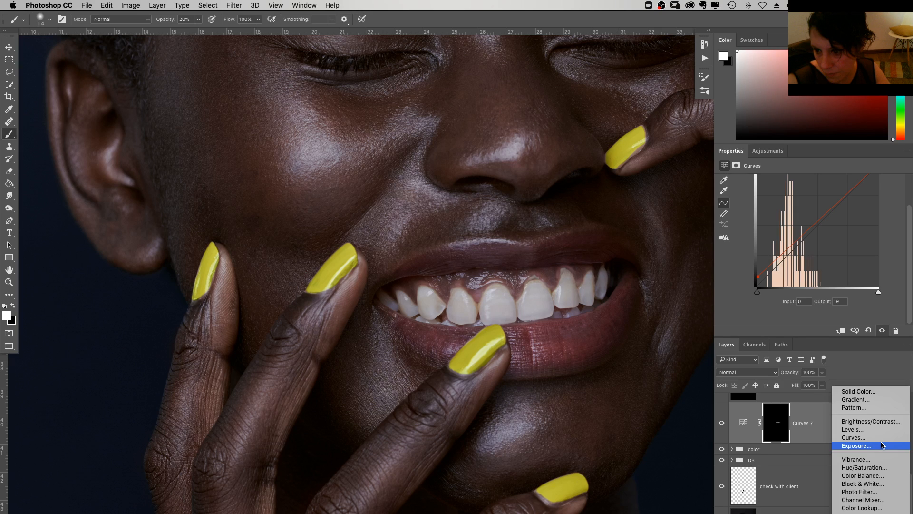
click(880, 437)
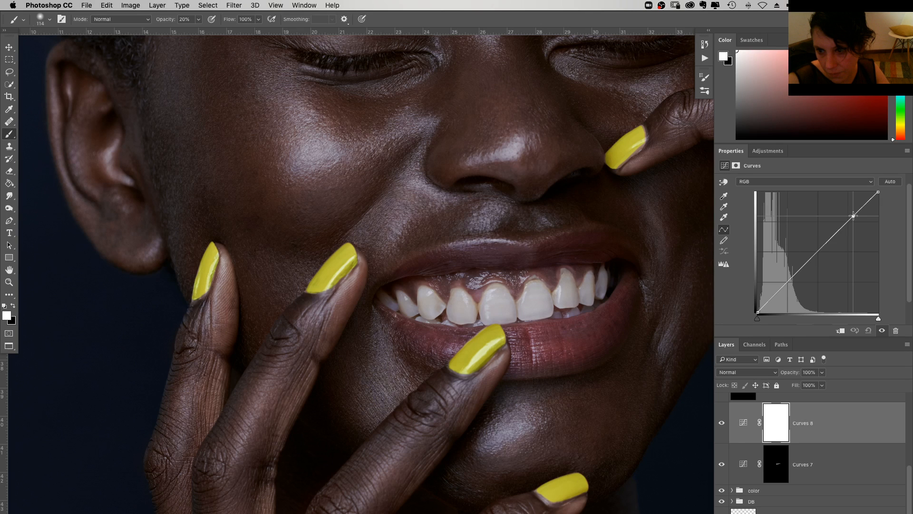
click(854, 215)
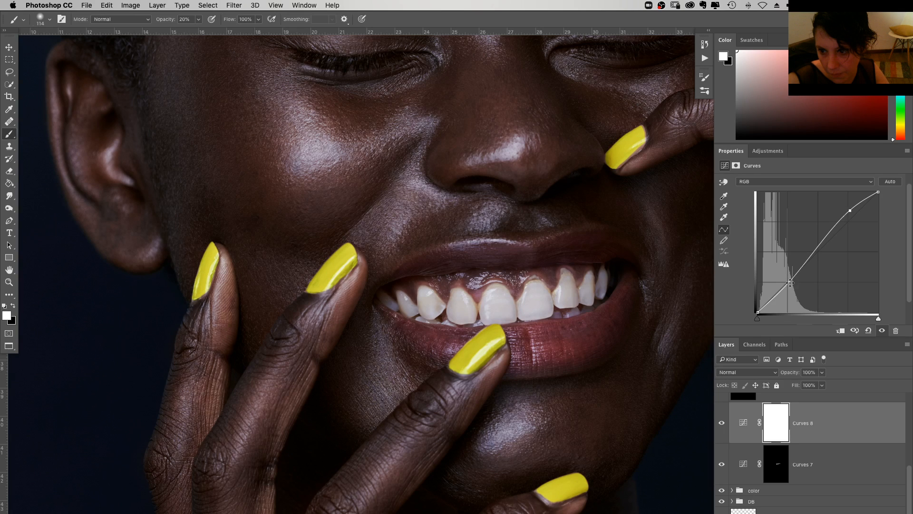
drag(790, 283, 787, 279)
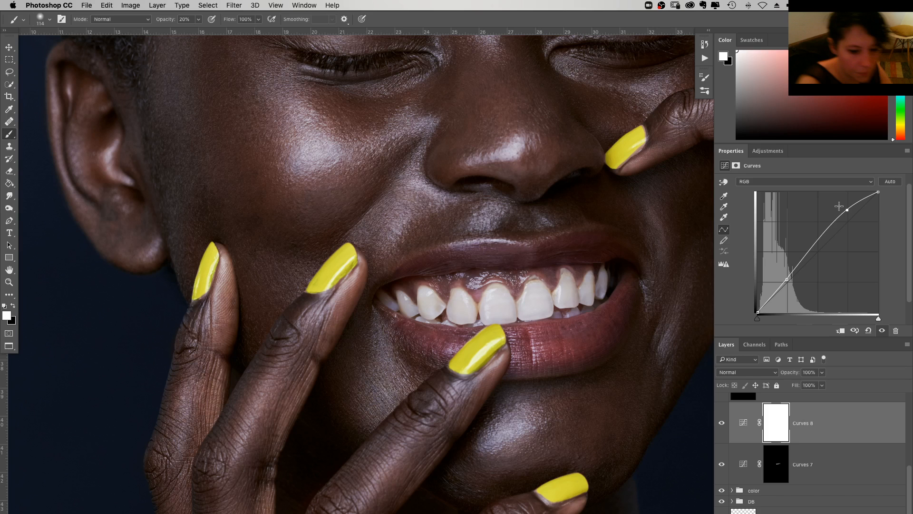
Invert the Curves 8 mask and paint the brightening over the upper gums and teeth with a 162 px brush at 20% and 50% opacity
key(super+i)
right_click(447, 273)
text(162)
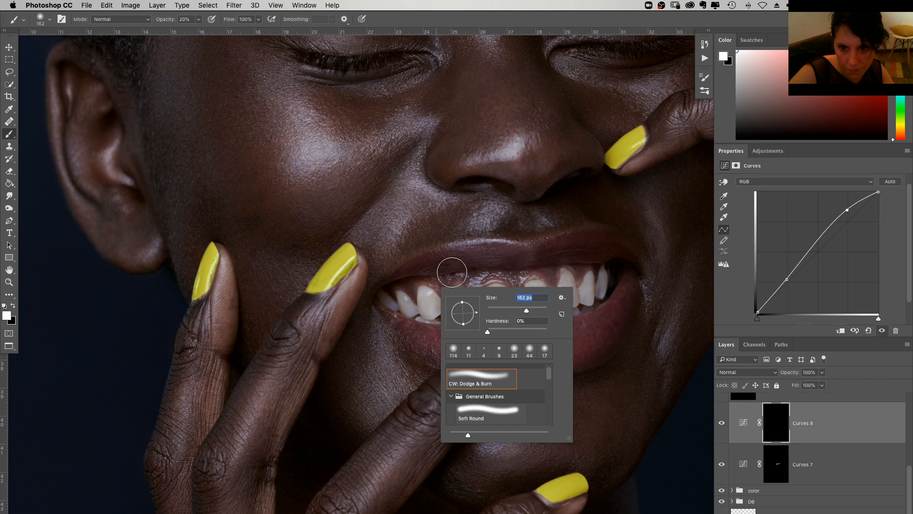
key(Return)
drag(442, 271, 517, 292)
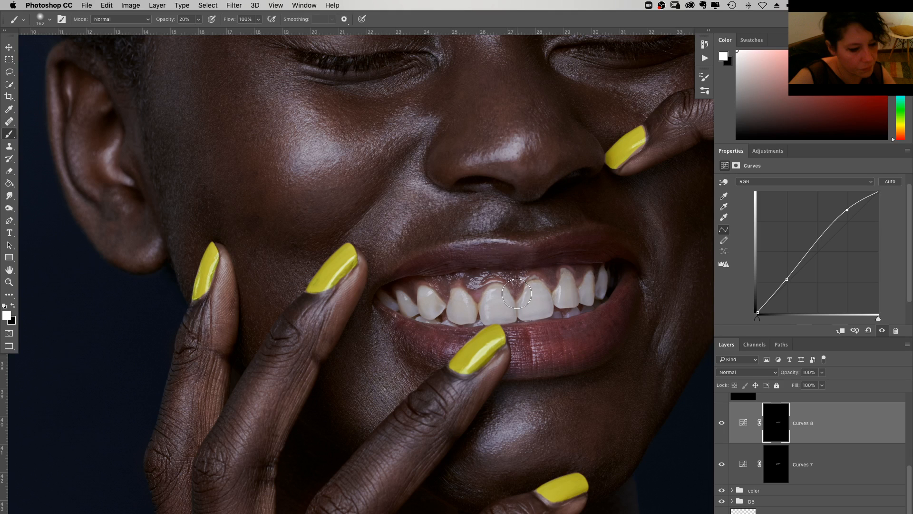
key(5)
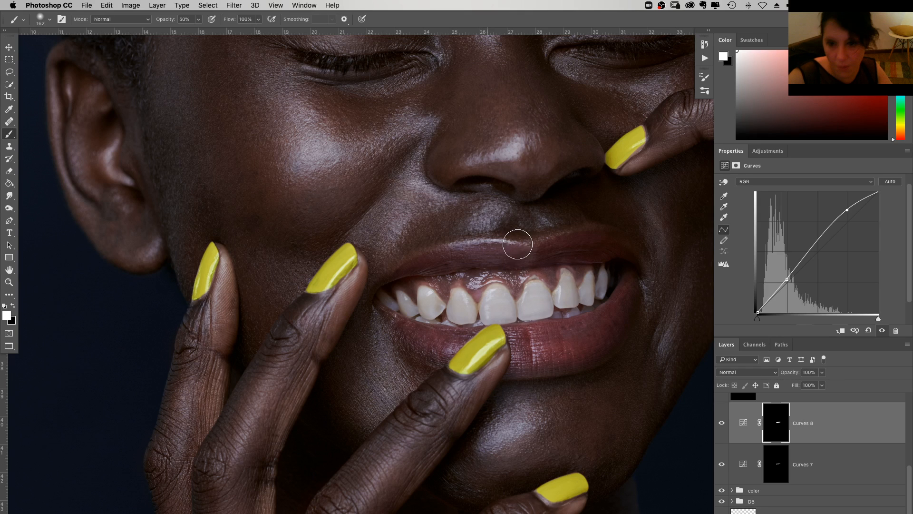
Compare the gums with and without the Curves 7 correction and inspect the mouth up close
scroll(517, 244, right, 5)
scroll(518, 244, down, 2)
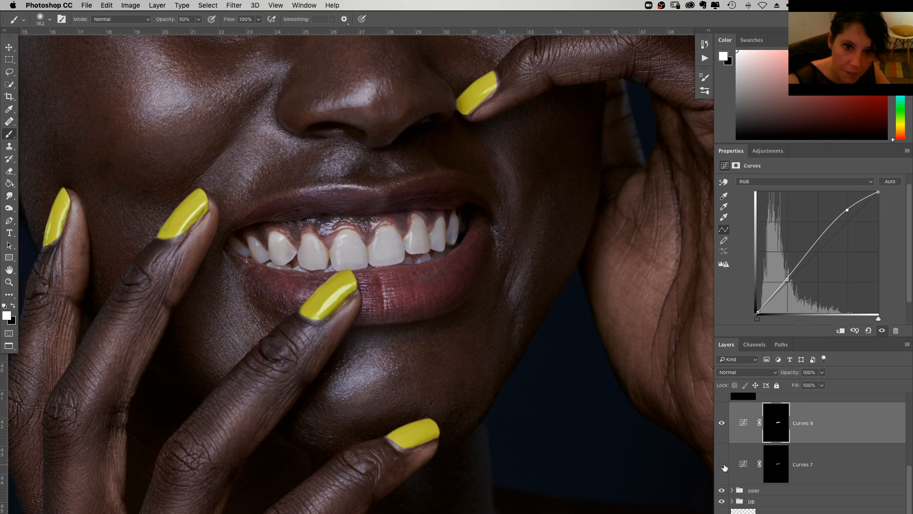
click(722, 465)
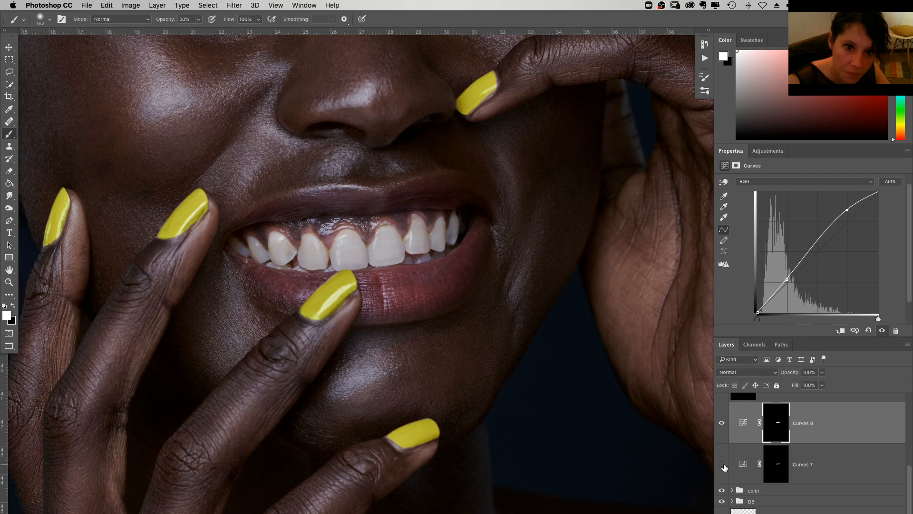
click(723, 465)
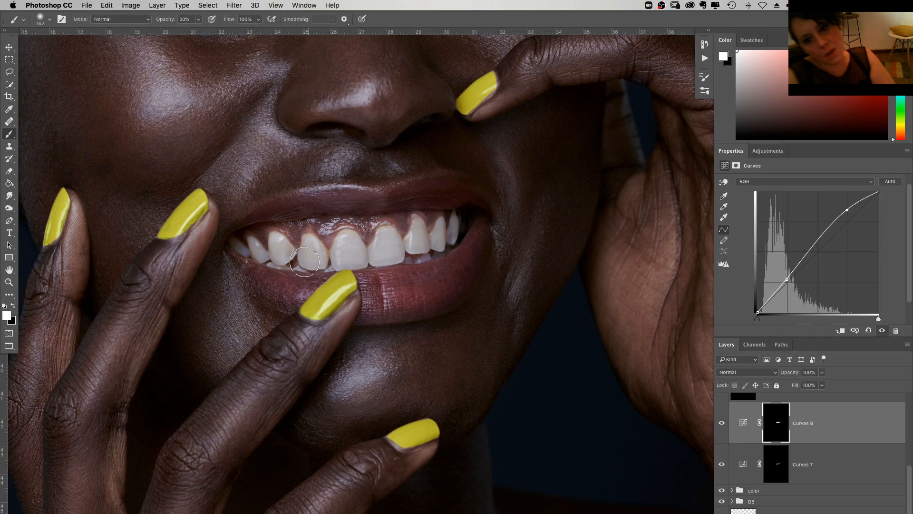
key(z)
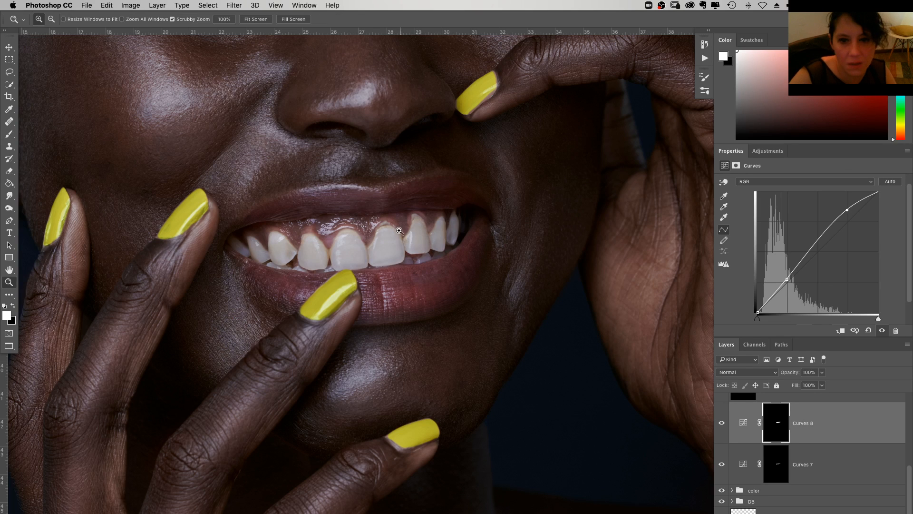
click(405, 244)
click(409, 244)
drag(409, 244, 436, 292)
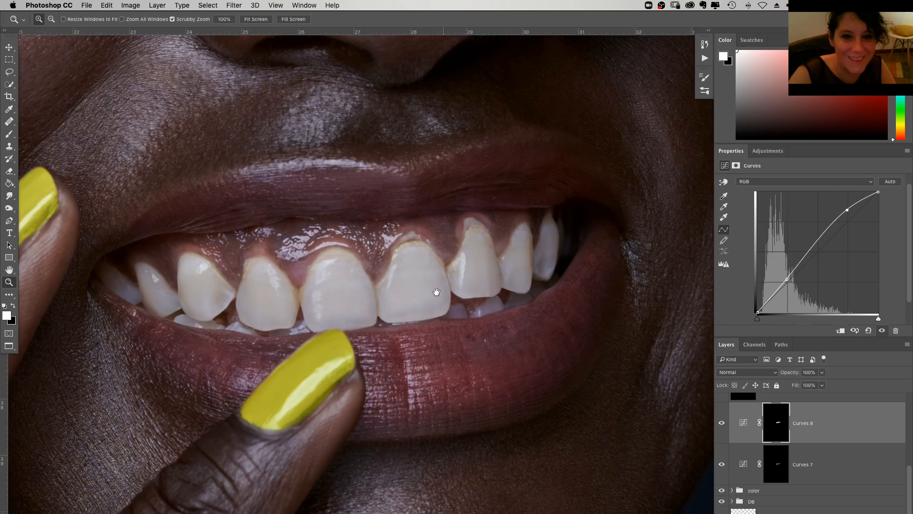
drag(495, 389, 594, 400)
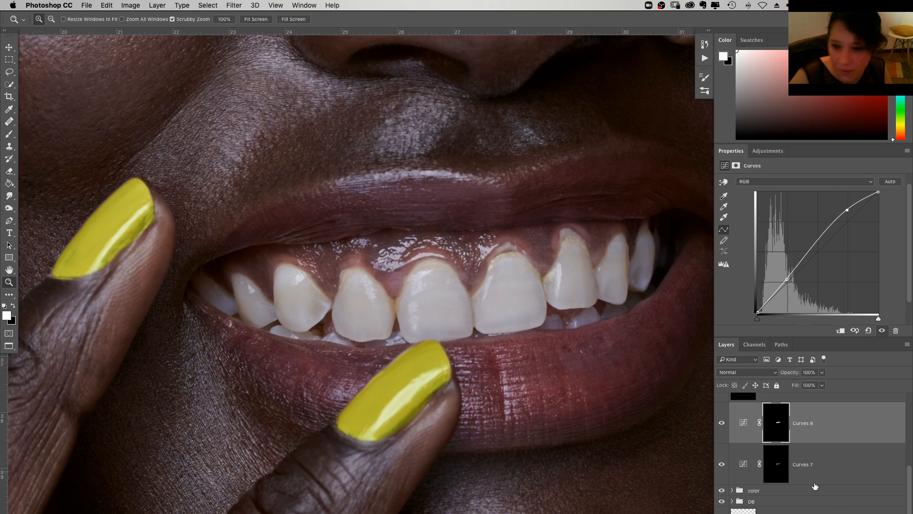
Select the clean up layer and set the Clone Stamp to Normal mode for working on the upper teeth
scroll(815, 486, down, 3)
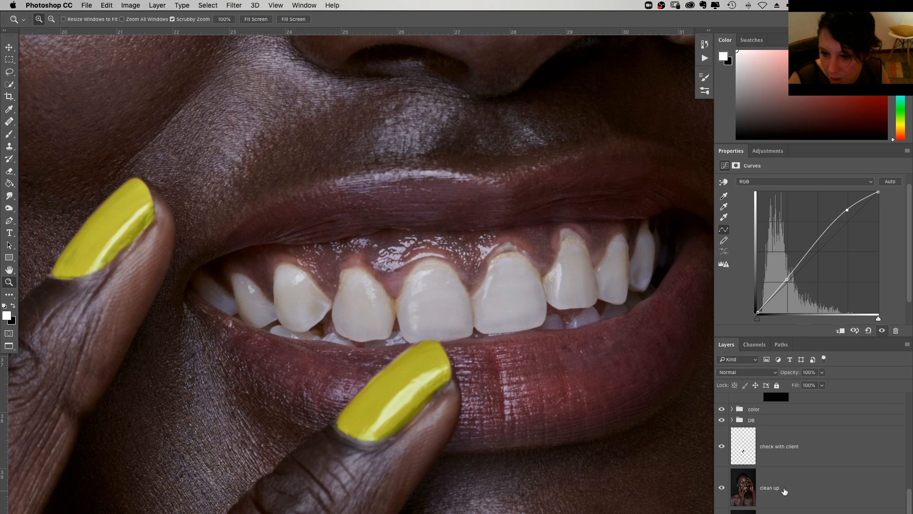
click(784, 491)
click(562, 265)
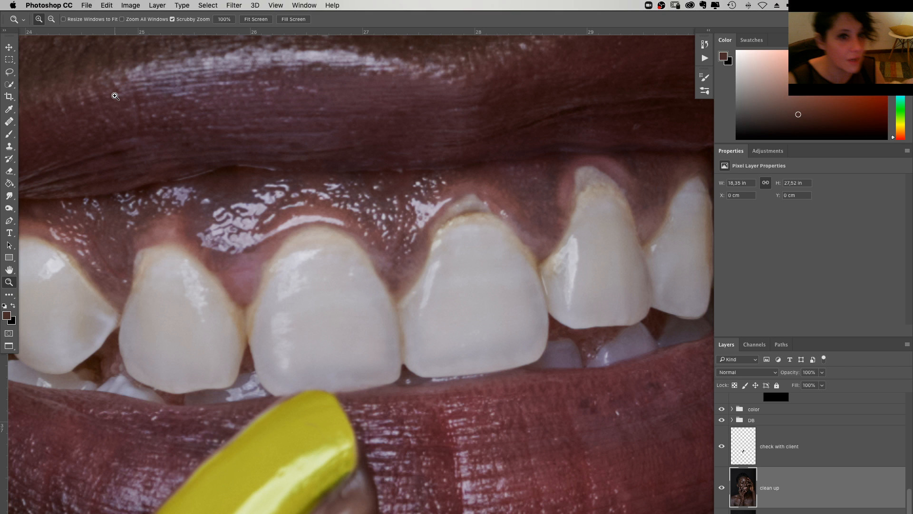
drag(431, 327, 479, 269)
drag(292, 261, 369, 243)
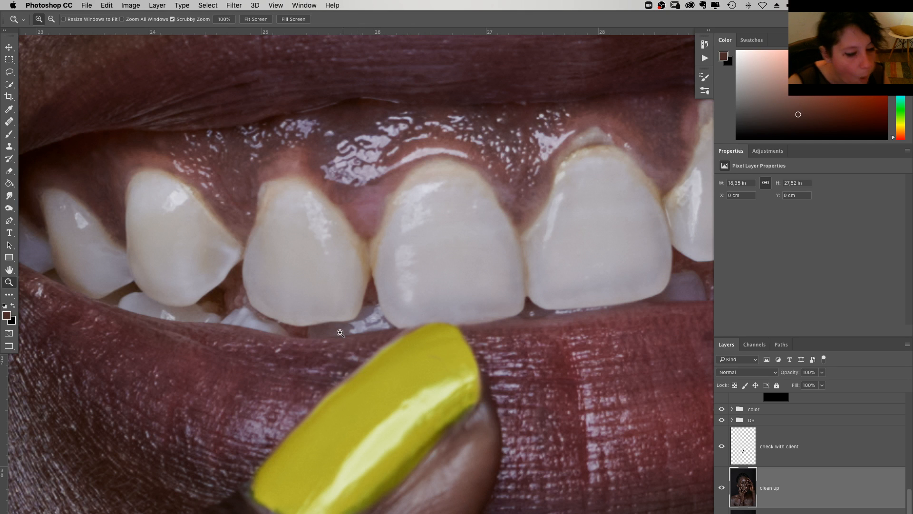
click(250, 277)
key(s)
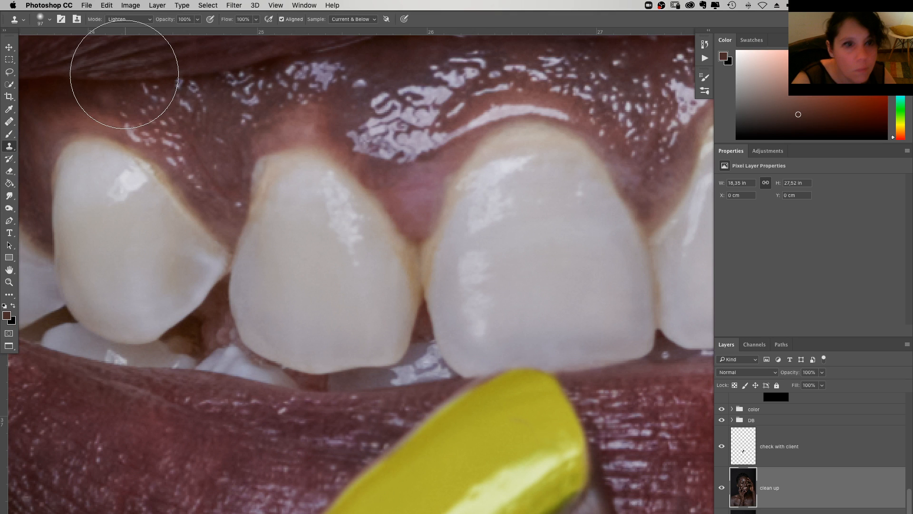
right_click(325, 214)
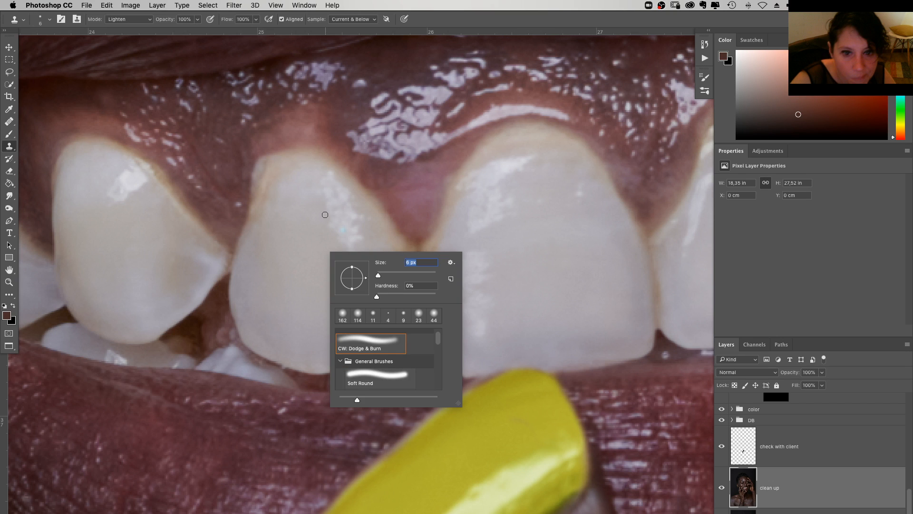
click(128, 19)
click(119, 16)
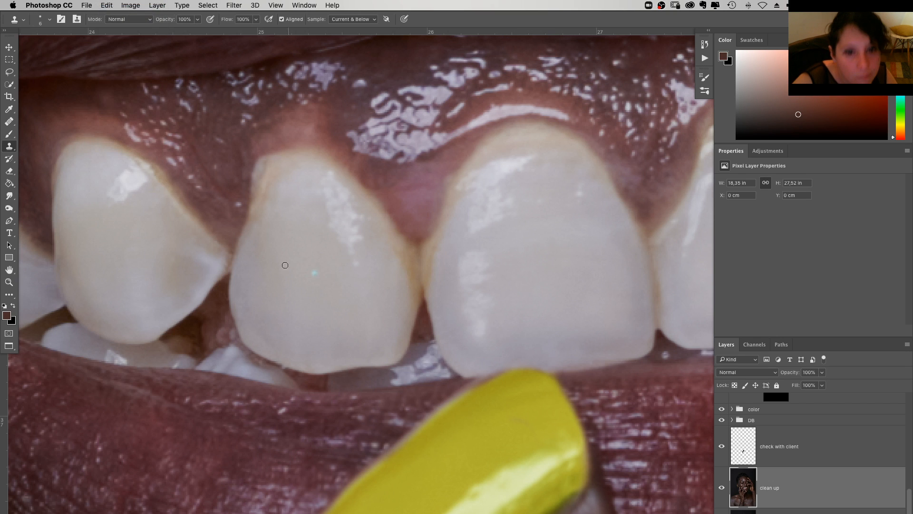
Clone clean enamel over the yellowed gum edge of the tooth beside the front teeth, using 20 px and 14 px brushes at 34% hardness
right_click(267, 227)
drag(324, 288, 327, 288)
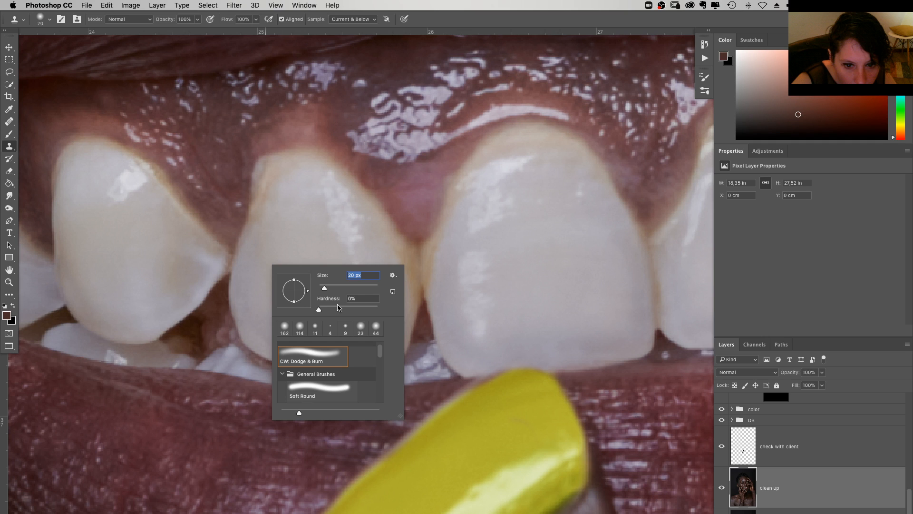
key(Return)
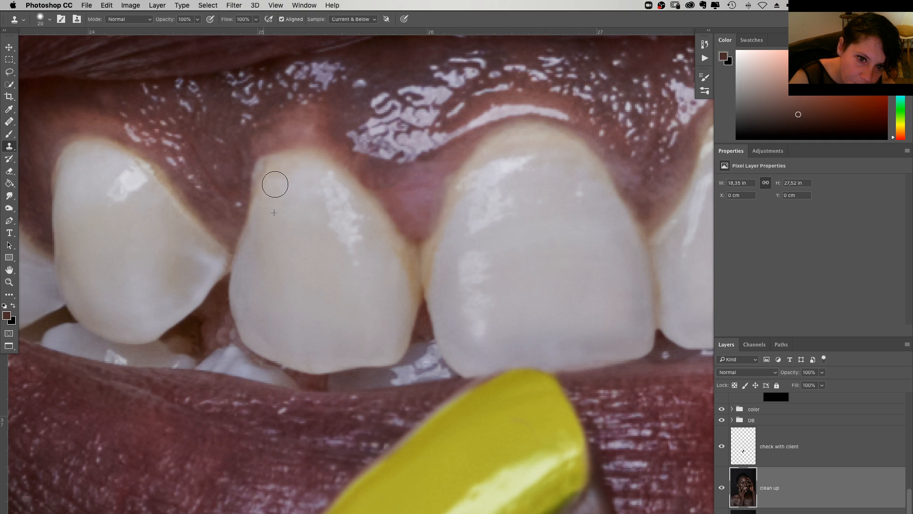
right_click(335, 225)
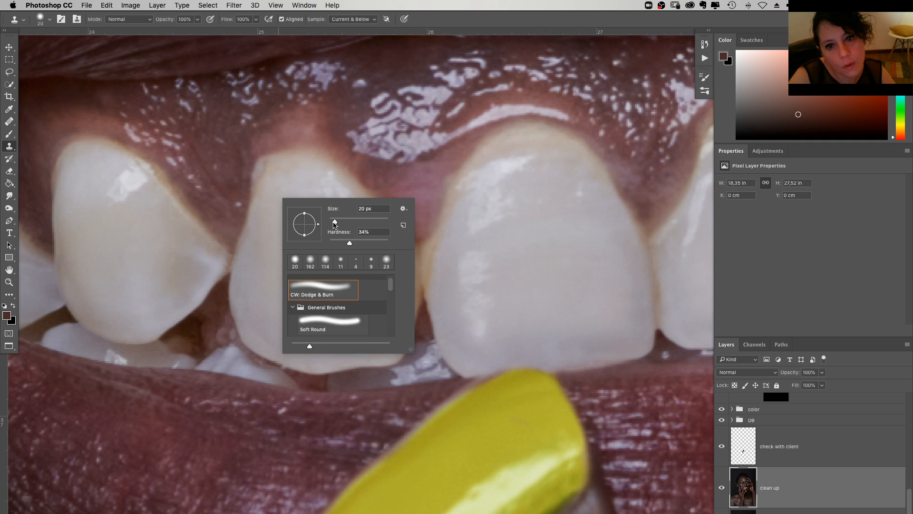
drag(334, 225, 333, 226)
key(Return)
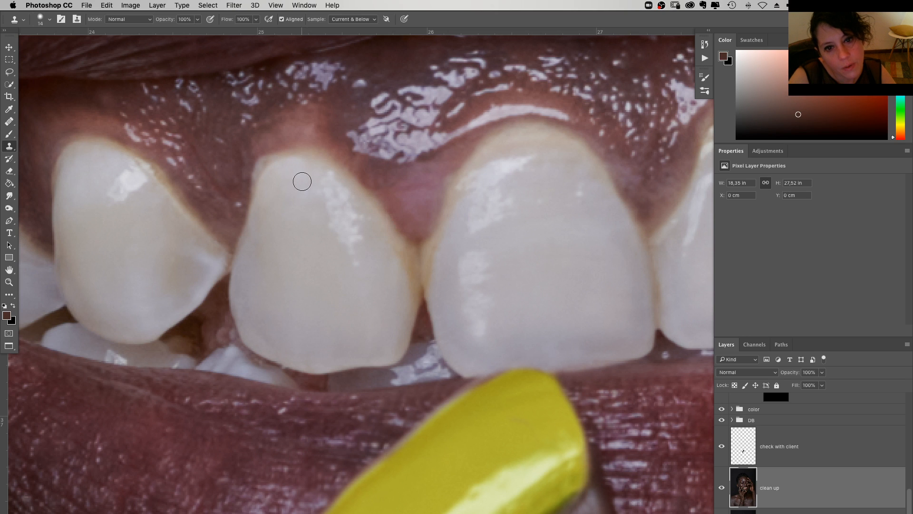
drag(345, 265, 244, 206)
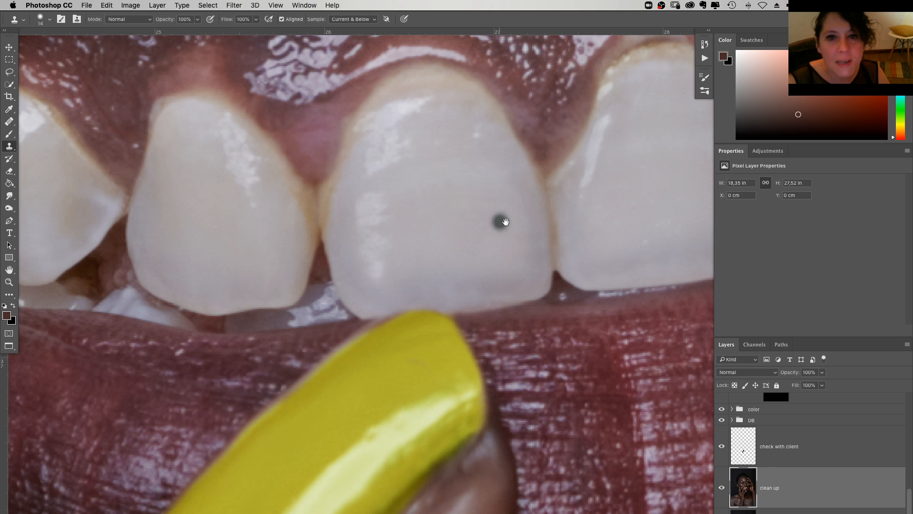
Examine the remaining upper teeth and the cheek skin beside the corner of the mouth
drag(499, 222, 328, 267)
scroll(525, 266, right, 3)
scroll(524, 266, up, 2)
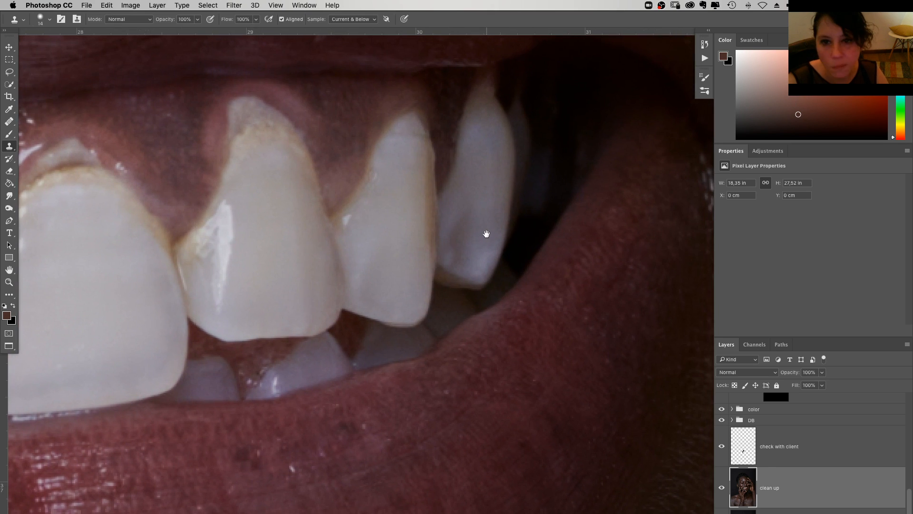
scroll(479, 260, right, 10)
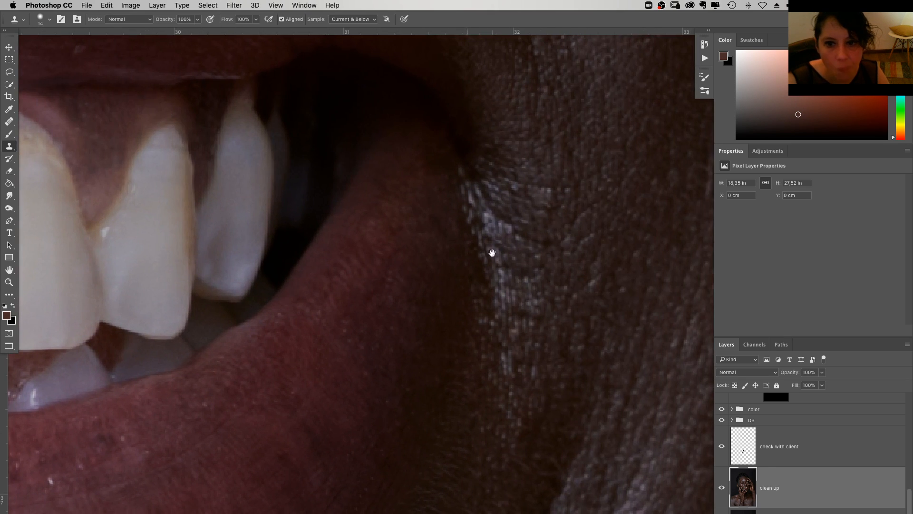
scroll(457, 283, right, 2)
scroll(454, 278, down, 1)
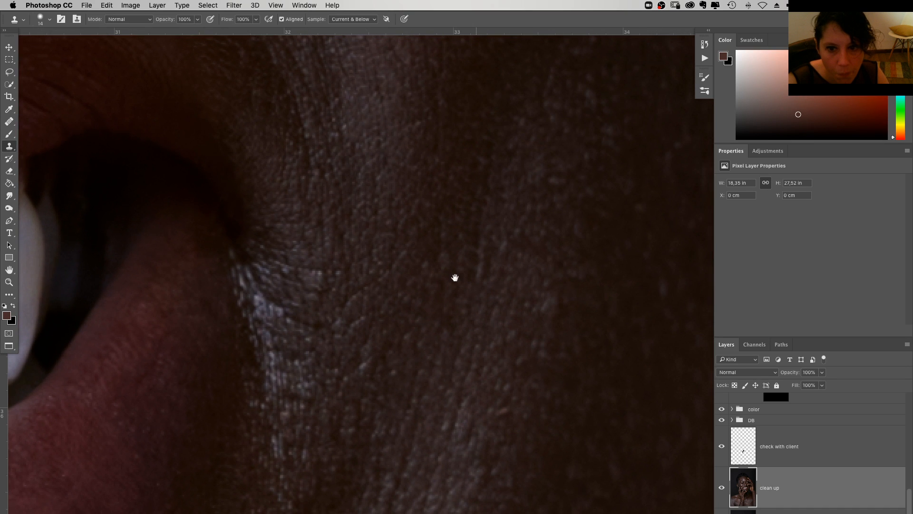
scroll(455, 277, up, 5)
scroll(455, 277, right, 1)
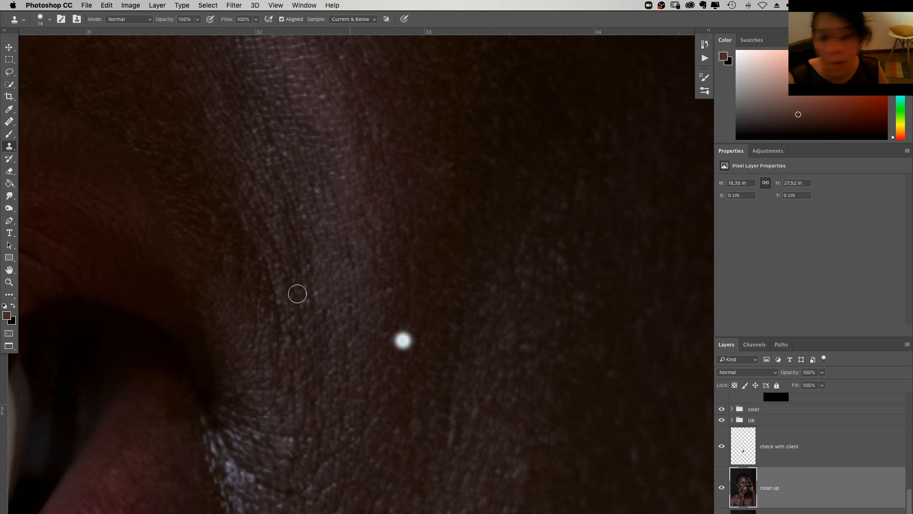
Try cloning darker skin over the bright cheek fold with a 4 px brush at 0% hardness in Normal mode
right_click(410, 295)
text(9)
key(Tab)
drag(410, 296, 410, 295)
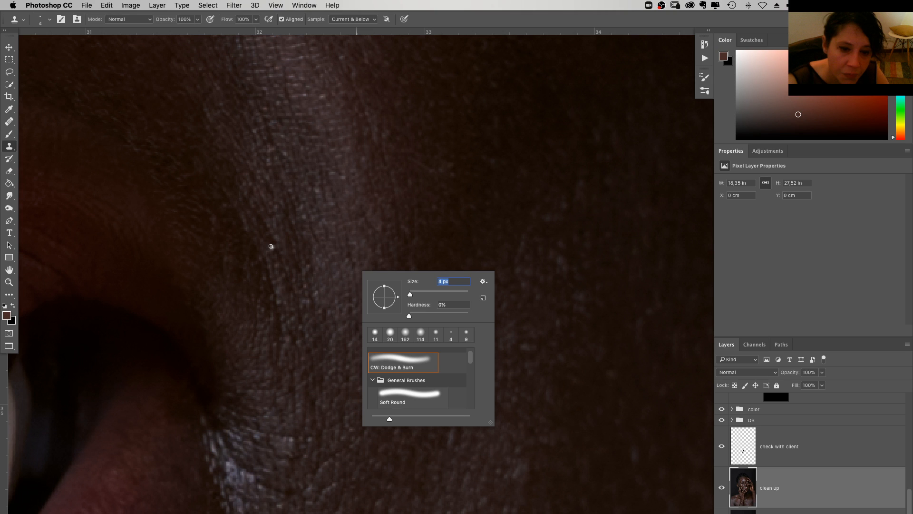
click(271, 246)
mouse_move(333, 161)
mouse_down()
mouse_move(363, 263)
mouse_move(340, 167)
mouse_move(350, 235)
mouse_up()
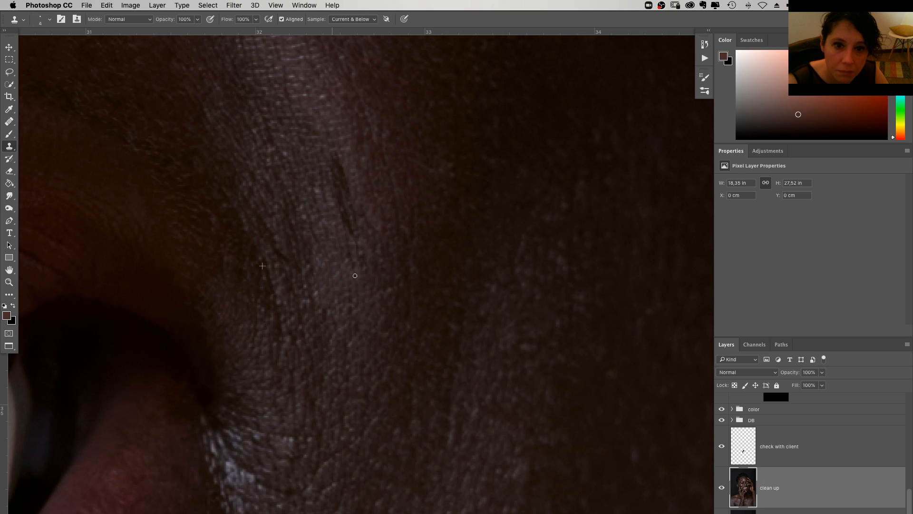
Revert the history to the third Clone Stamp state, removing the dark strokes from the cheek
click(705, 45)
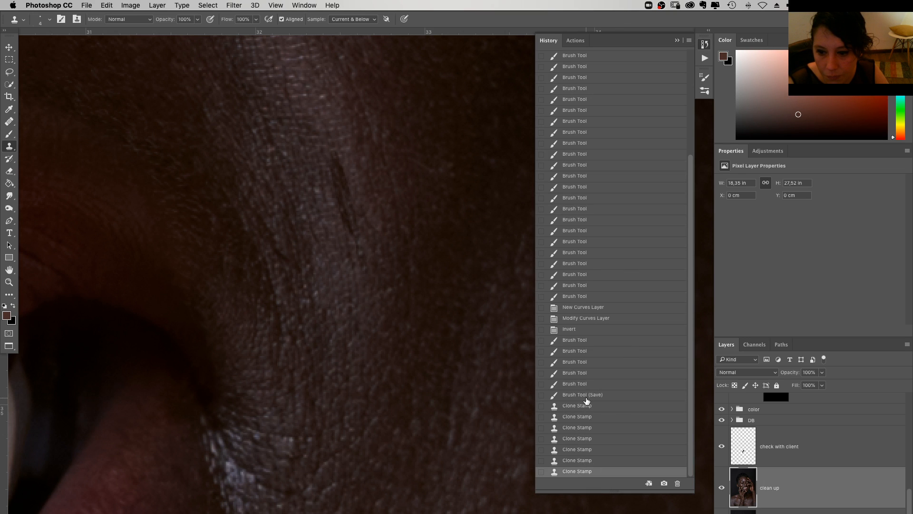
click(581, 438)
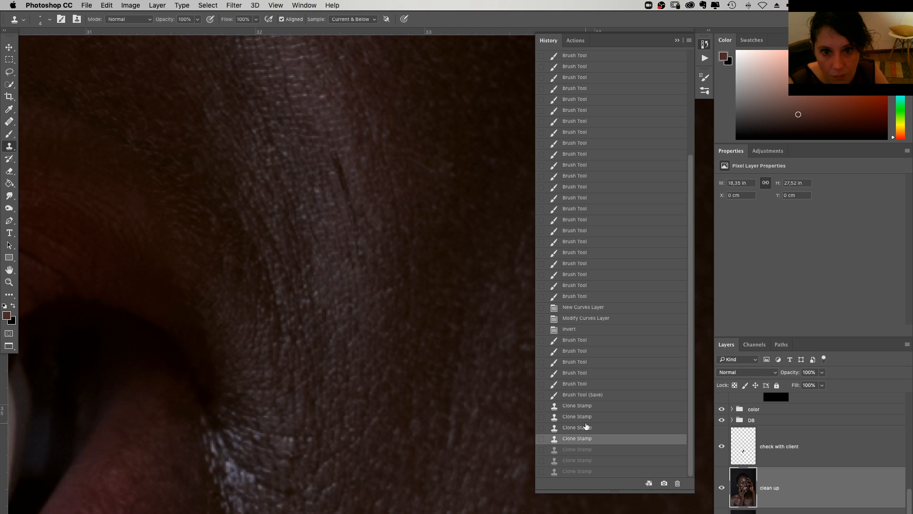
click(586, 427)
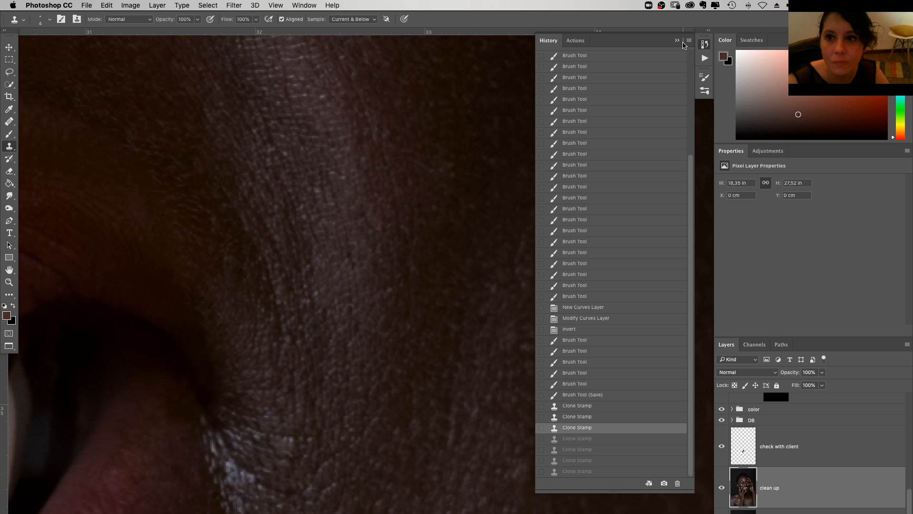
click(683, 42)
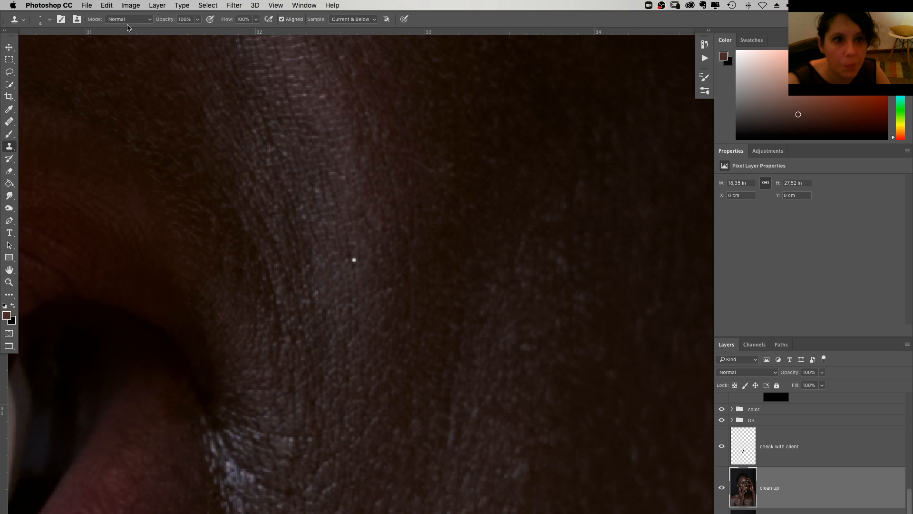
Set the Clone Stamp to Lighten mode and clone darker skin texture along the bright cheek fold
key(alt+shift+g)
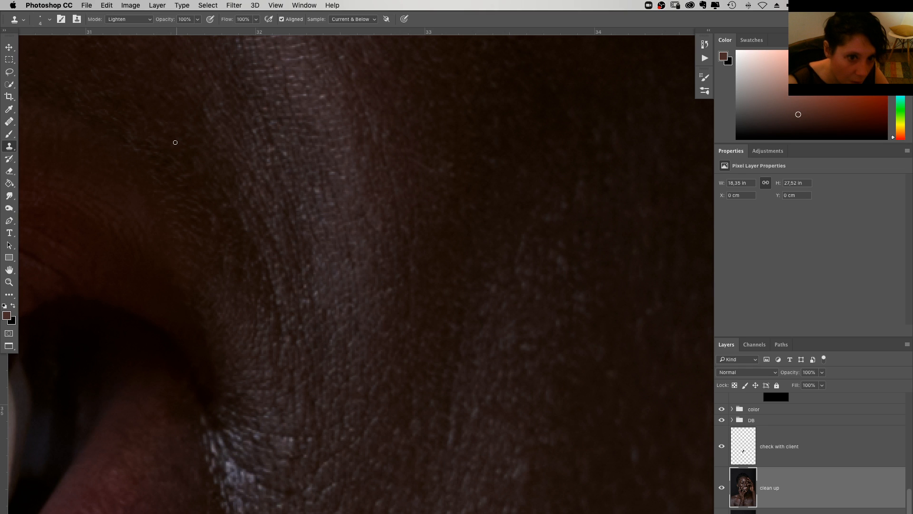
click(344, 169)
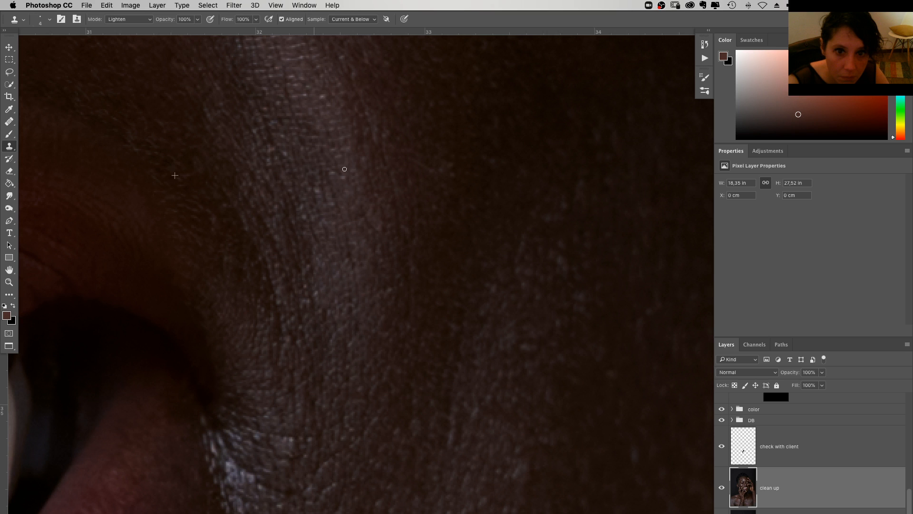
mouse_move(347, 139)
mouse_down()
mouse_move(331, 128)
mouse_move(352, 187)
mouse_move(356, 170)
mouse_move(337, 145)
mouse_move(350, 204)
mouse_up()
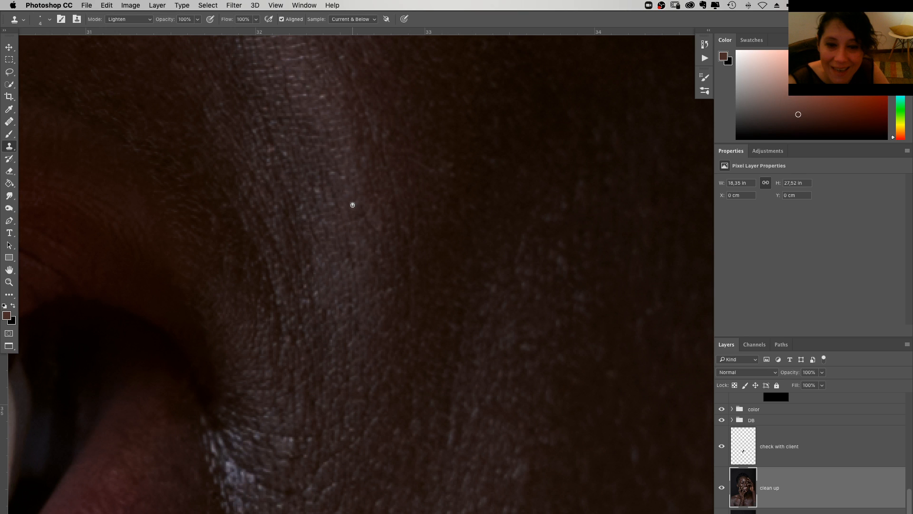
mouse_move(352, 205)
mouse_down()
mouse_move(321, 116)
mouse_move(325, 143)
mouse_up()
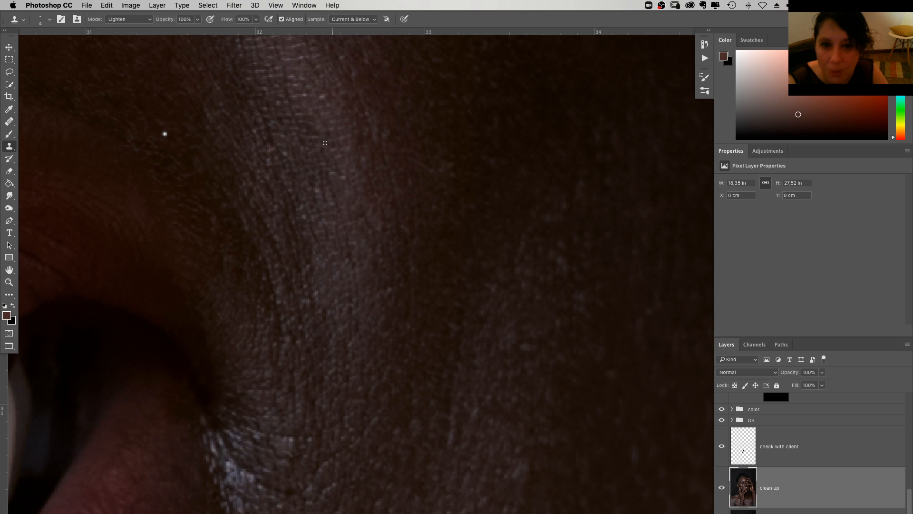
Try cloning from a new sample on the bright cheek fold in Lighten mode, and undo the last stroke
alt+click(352, 166)
click(367, 195)
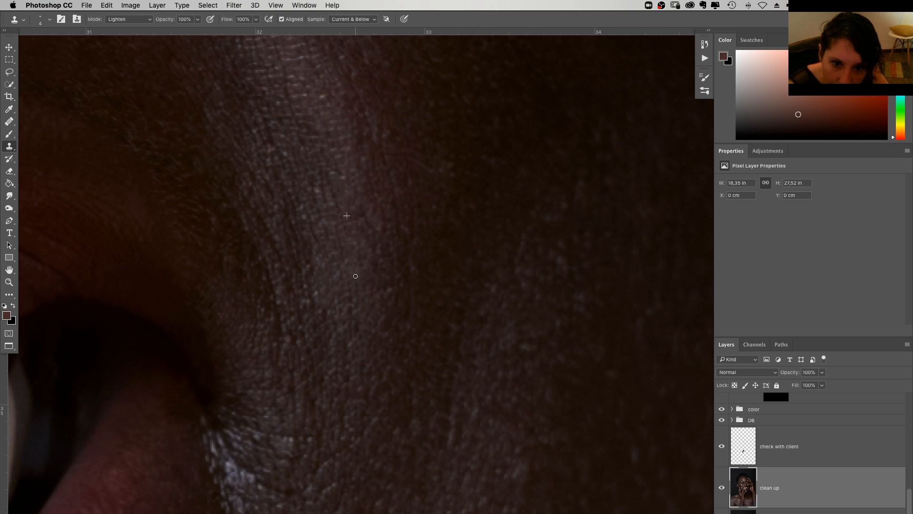
key(super+z)
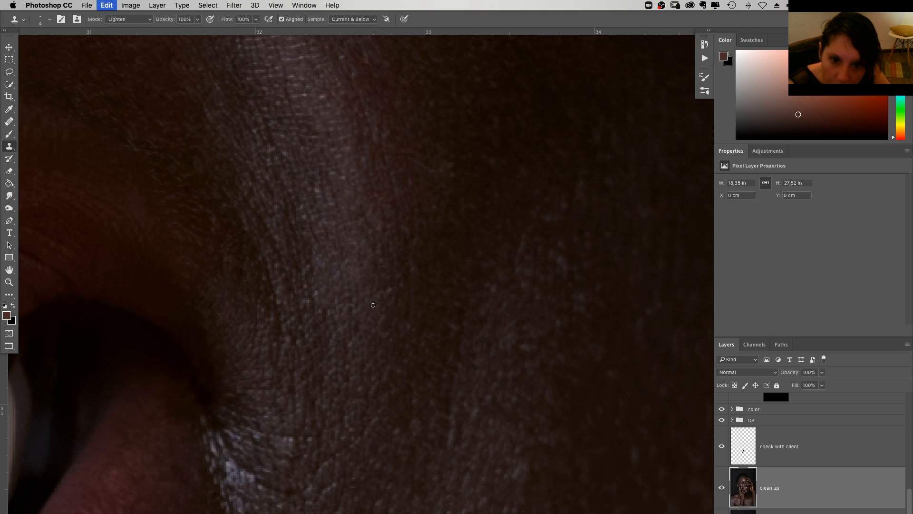
Switch the Clone Stamp to Darken mode for the cheek skin above the corner of the mouth
key(super+equal)
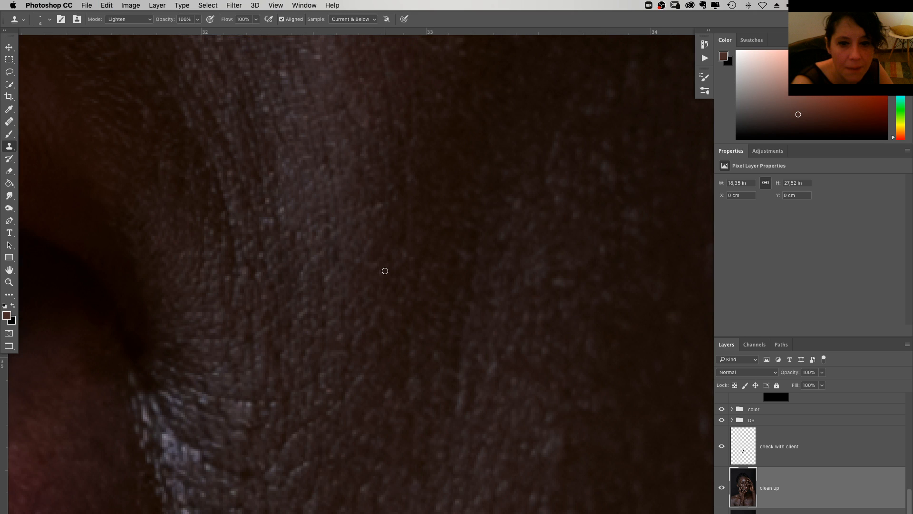
scroll(385, 271, up, 3)
scroll(385, 270, left, 3)
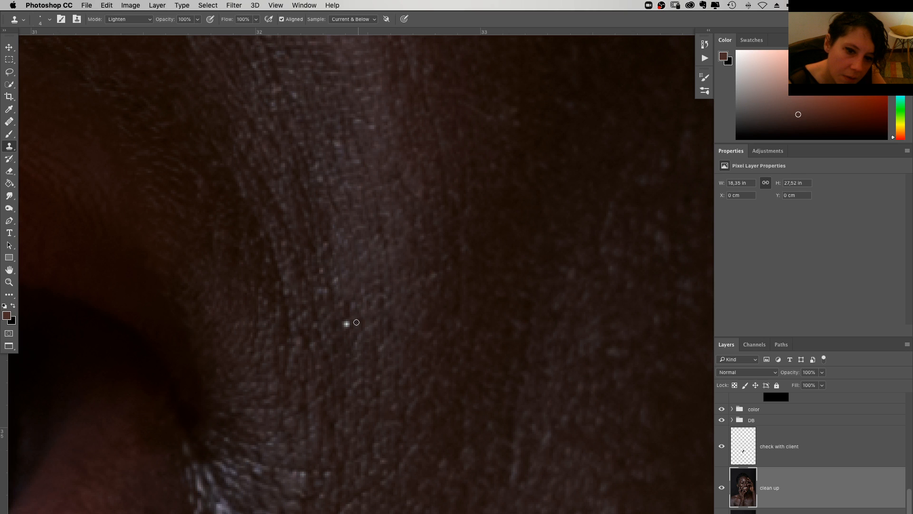
click(130, 19)
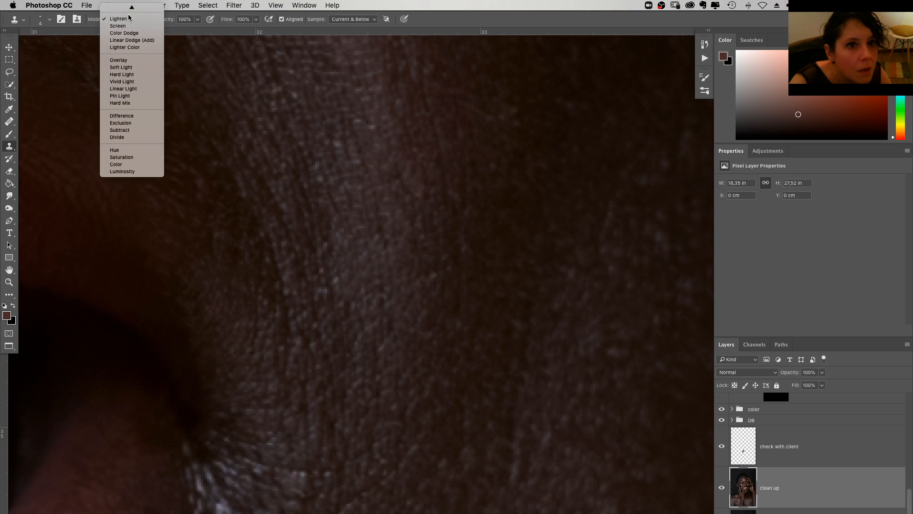
mouse_move(132, 12)
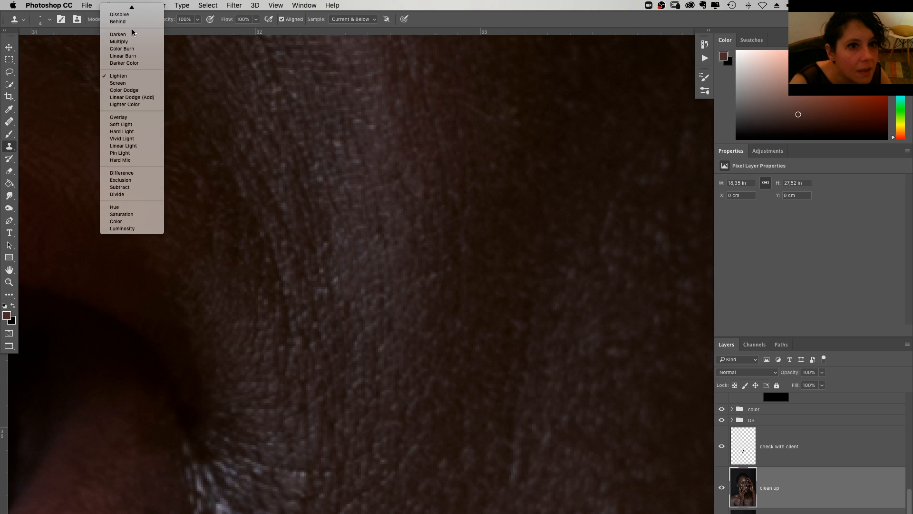
click(132, 31)
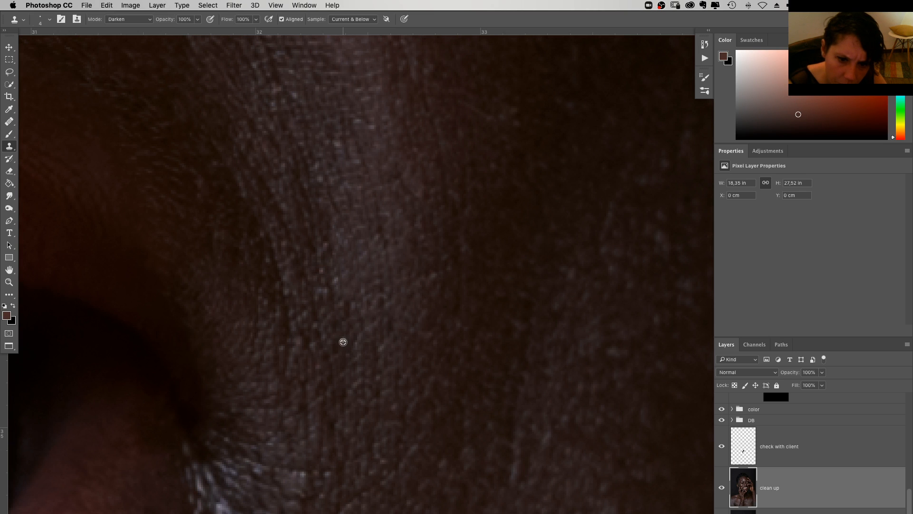
Clone darker skin texture over the bright specks in the skin creases in Darken mode, undoing the last unwanted stroke
click(344, 296)
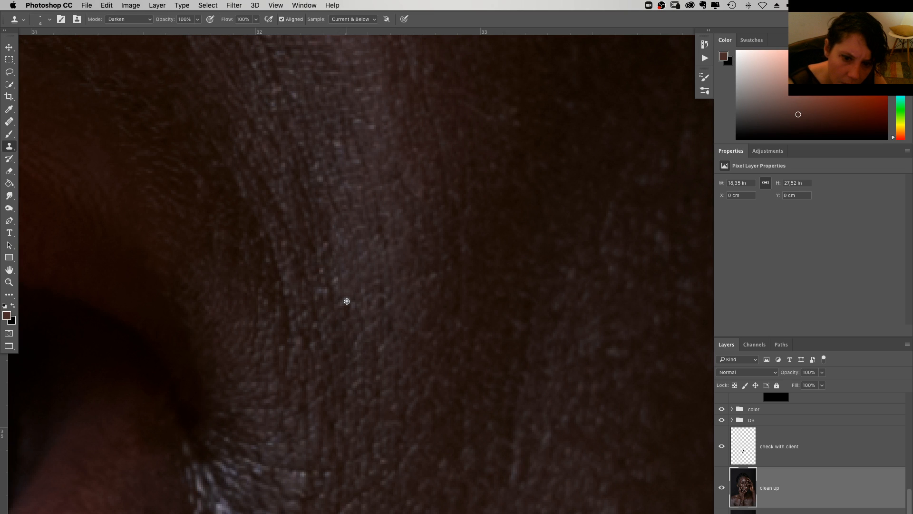
click(343, 265)
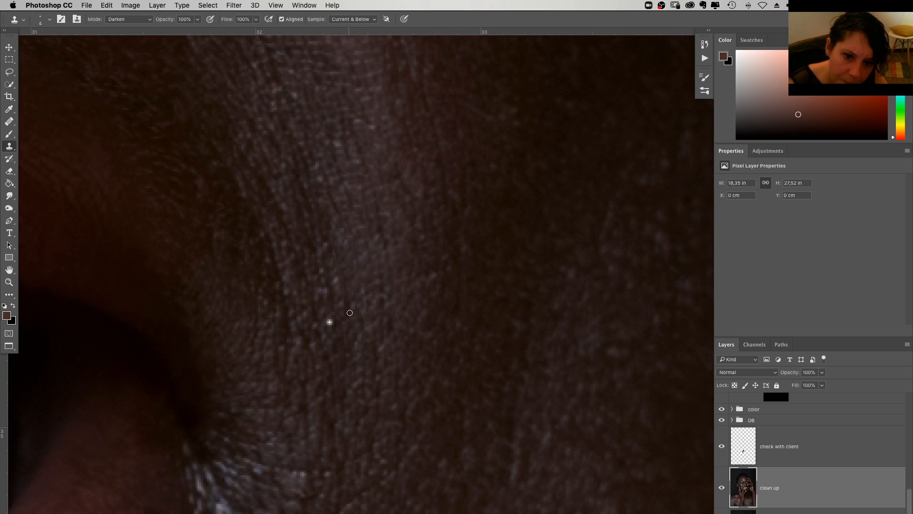
click(330, 322)
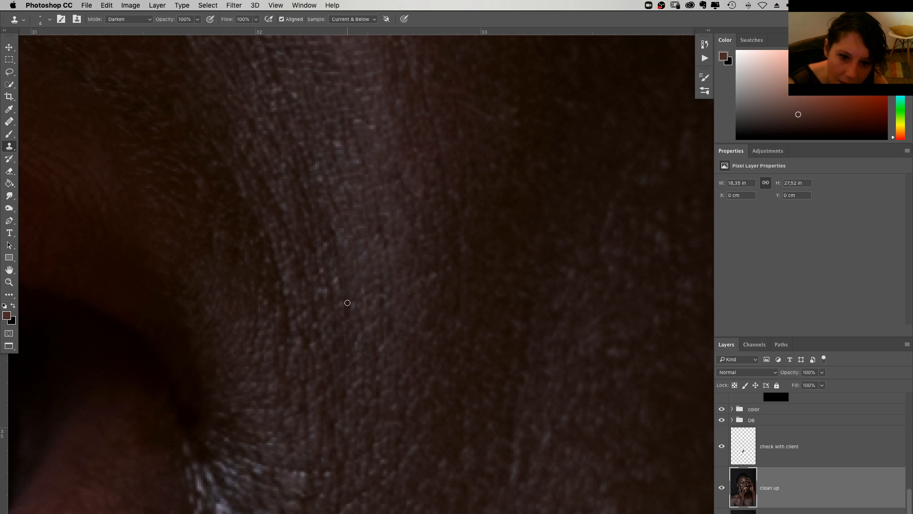
click(310, 305)
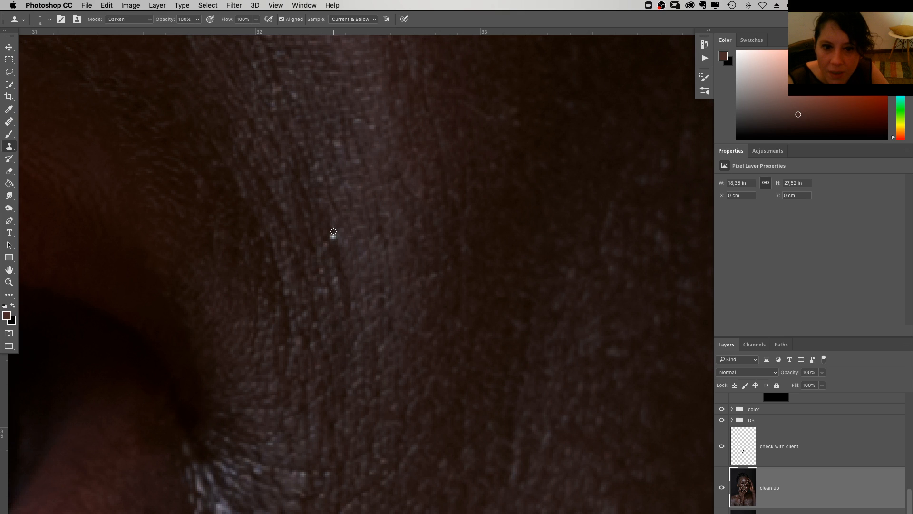
key(super+z)
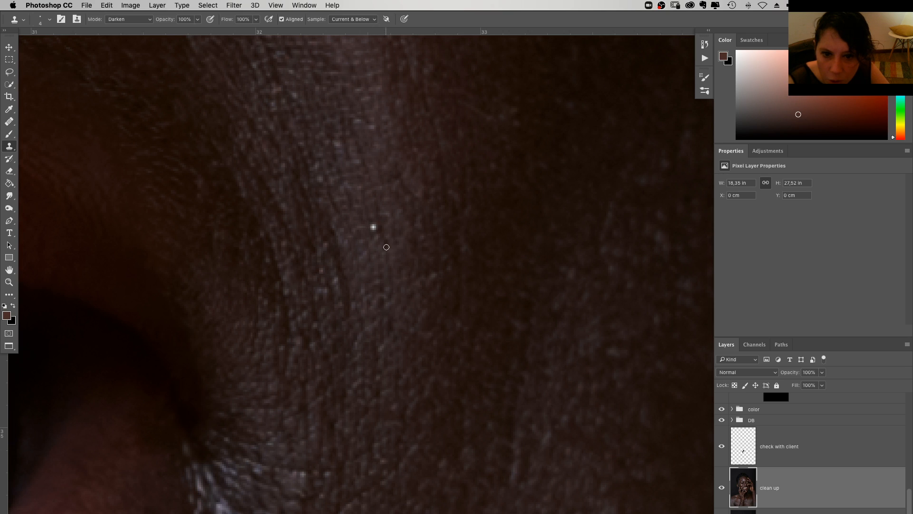
Switch the Clone Stamp to Lighten mode and clone lighter skin texture over the dark marks beside the creases
click(111, 20)
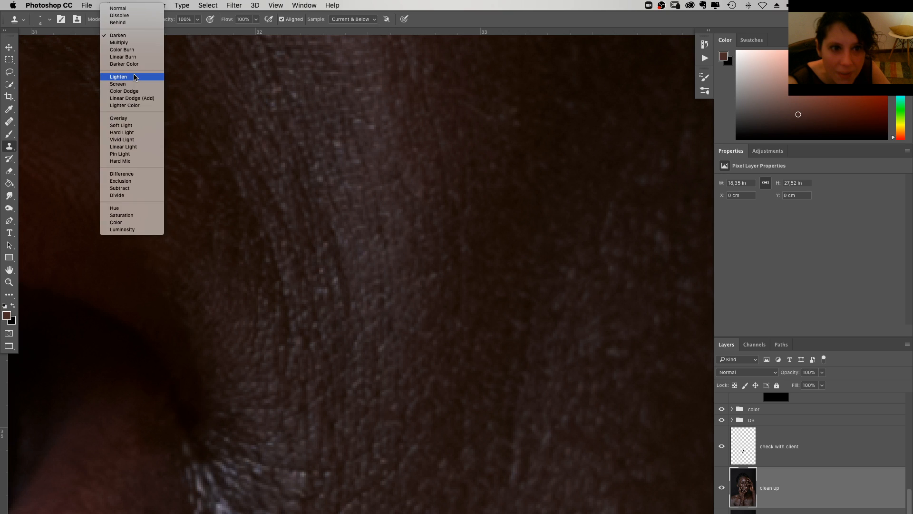
click(135, 78)
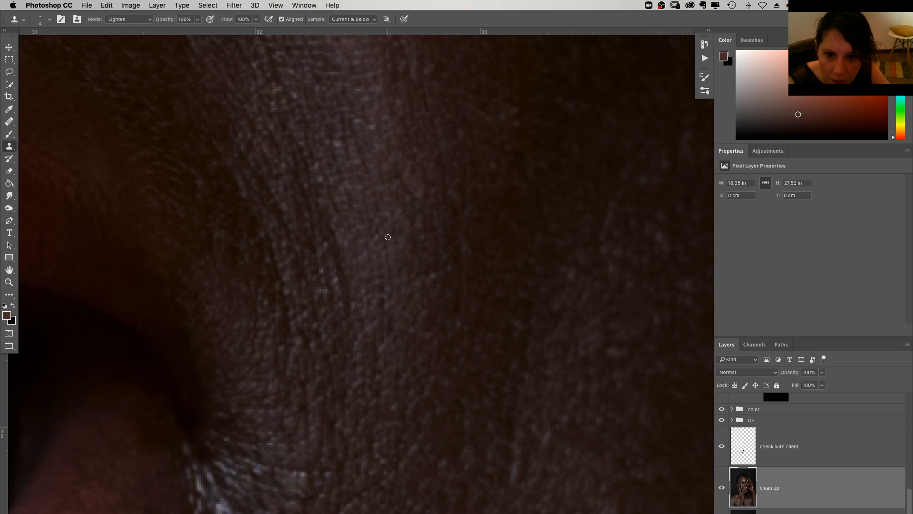
alt+click(418, 340)
alt+click(444, 339)
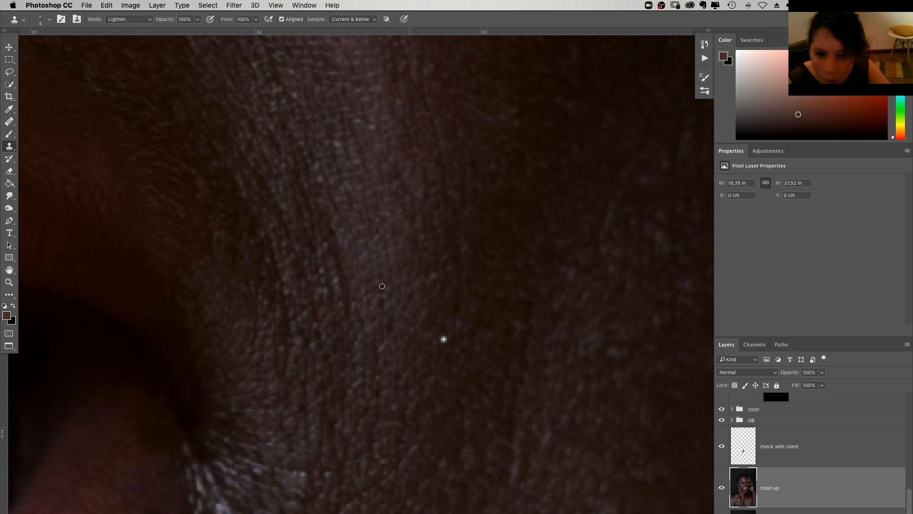
click(474, 316)
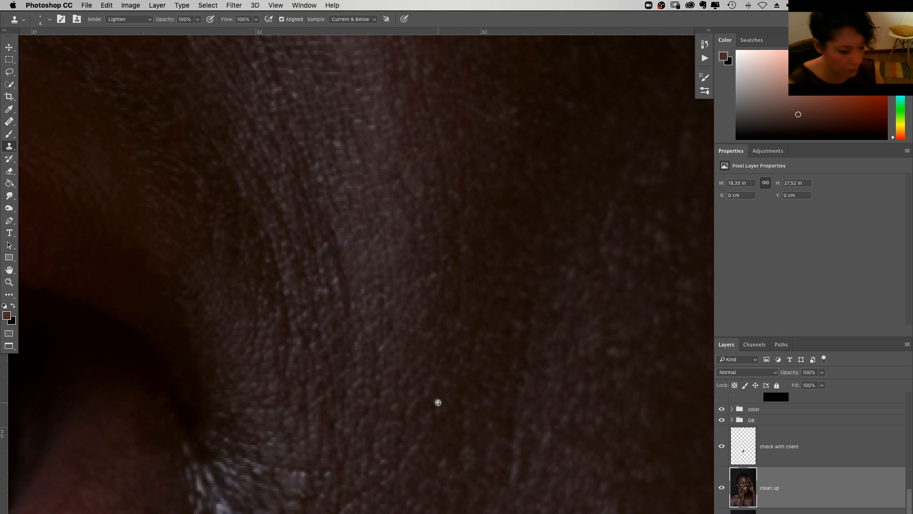
Set the Clone Stamp to Normal mode with a 12 px brush and clone clean enamel over the yellowed edges of two upper teeth
mouse_move(438, 402)
mouse_down()
mouse_move(483, 351)
mouse_move(522, 257)
mouse_move(503, 352)
mouse_up()
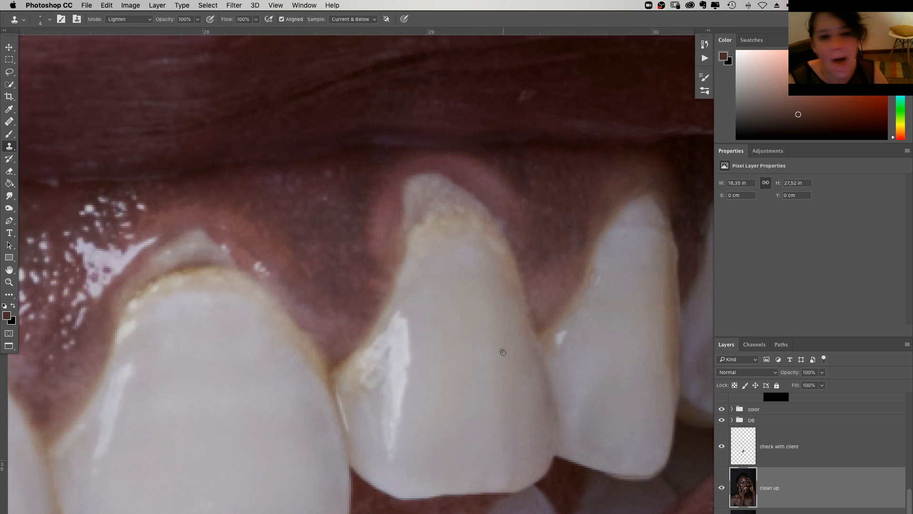
drag(510, 294, 377, 167)
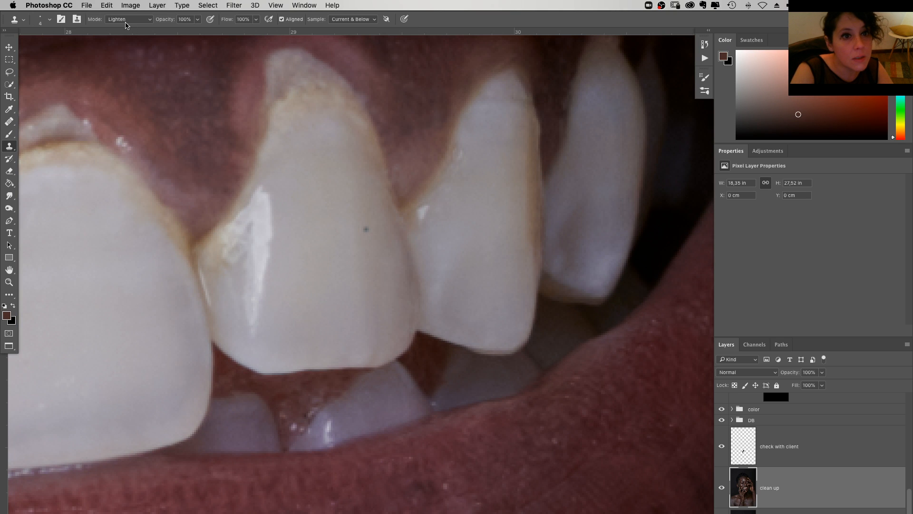
drag(209, 196, 231, 276)
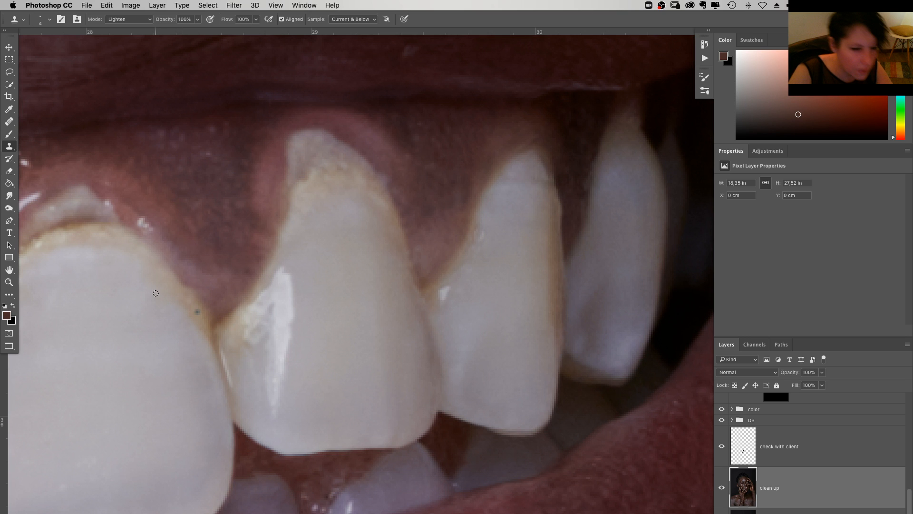
scroll(156, 293, left, 5)
scroll(156, 293, down, 2)
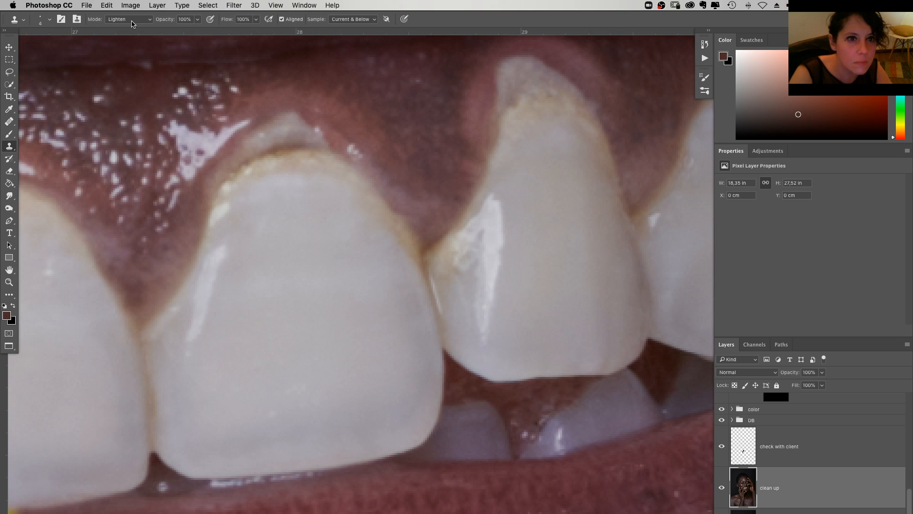
right_click(346, 263)
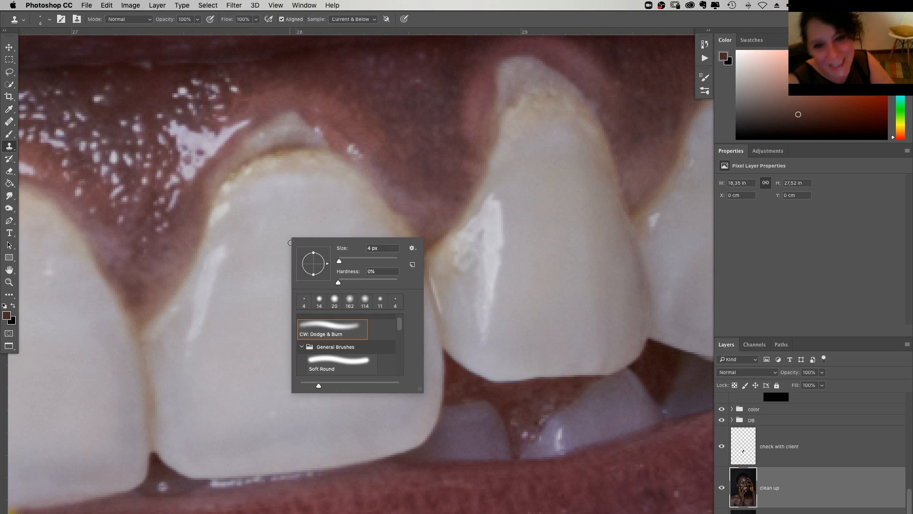
click(249, 238)
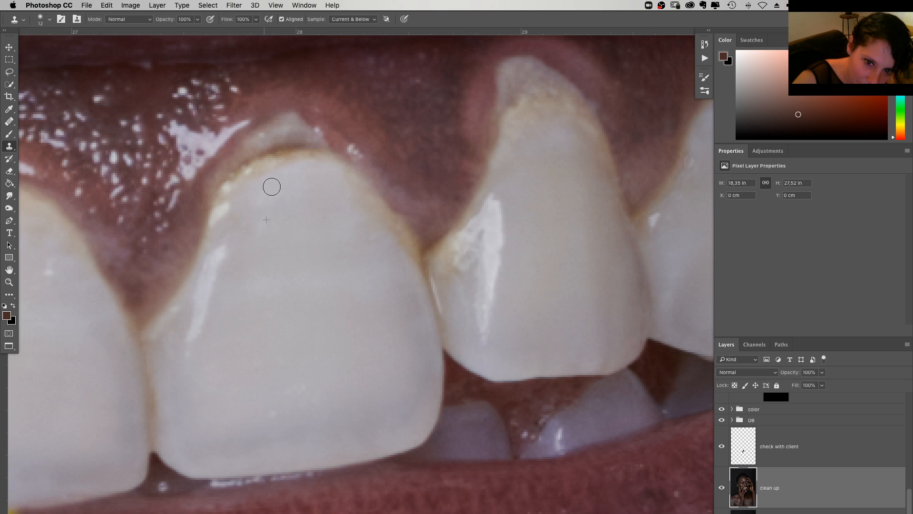
alt+click(399, 263)
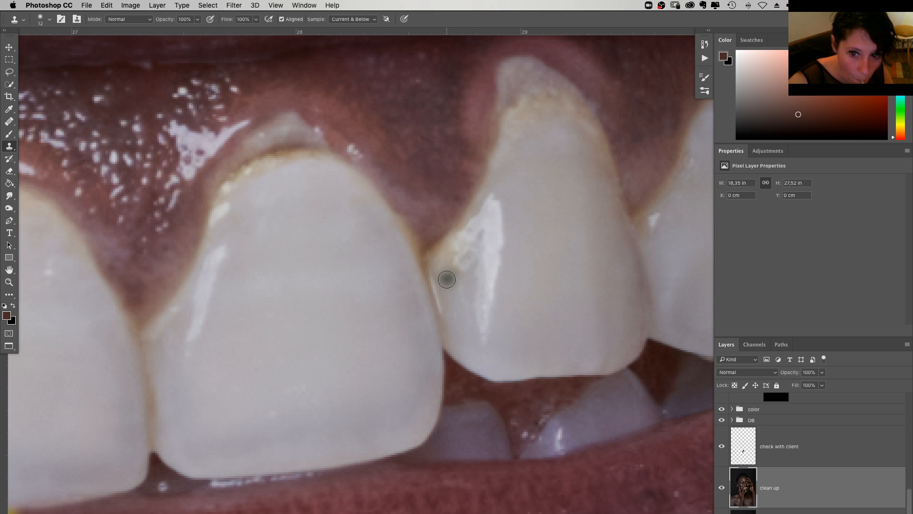
mouse_move(516, 107)
mouse_down()
mouse_move(552, 103)
mouse_move(530, 118)
mouse_move(567, 127)
mouse_up()
Enlarge the Clone Stamp brush to 22 px and clone clean enamel up the discoloured upper part of the tooth beside the front tooth
right_click(563, 196)
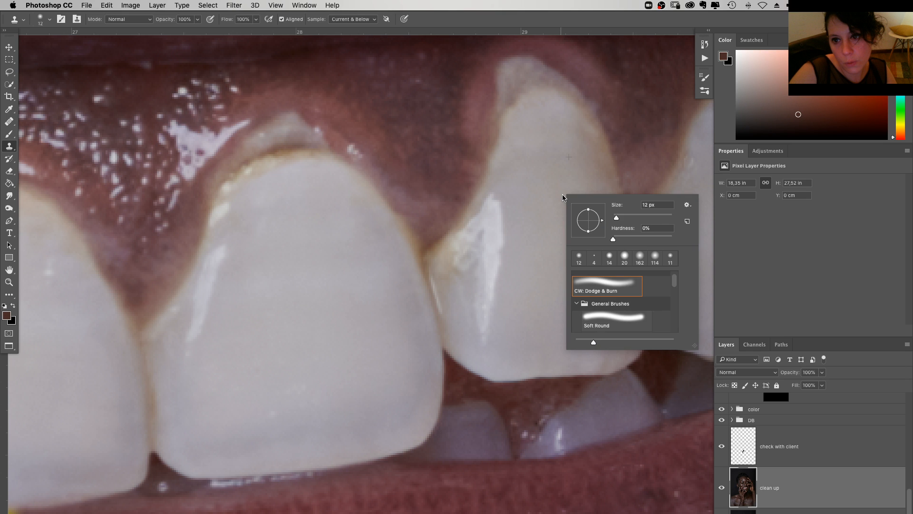
drag(615, 218, 622, 217)
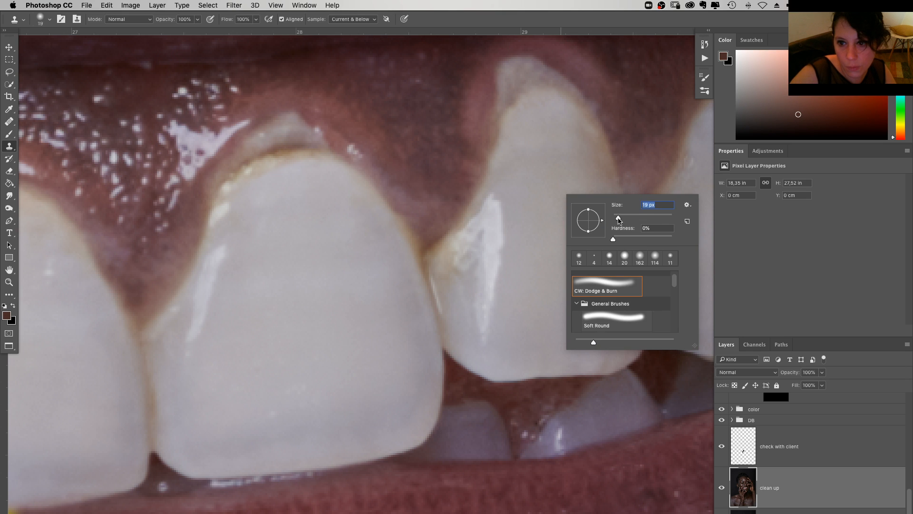
key(Return)
drag(537, 195, 545, 136)
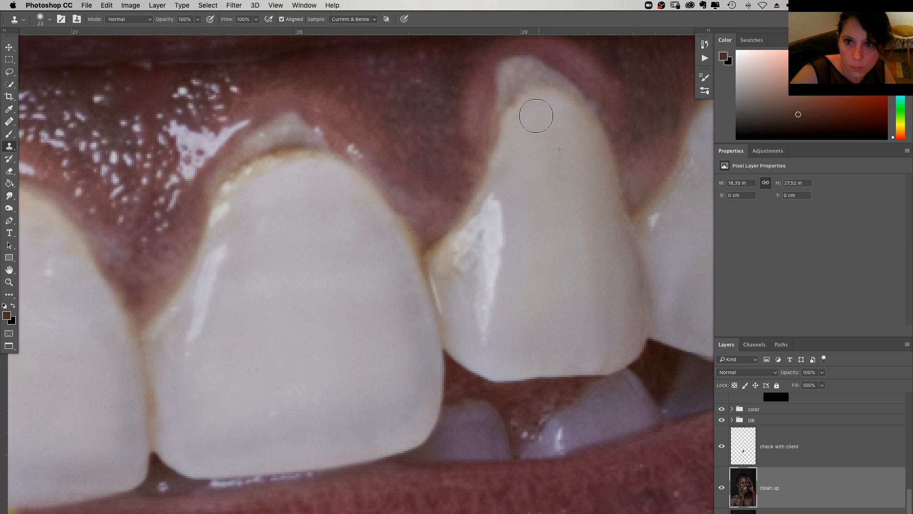
Set the Clone Stamp to 15 px and 50% opacity and clone clean enamel over the yellowed edges where the two teeth above the yellow nail meet
scroll(540, 176, right, 6)
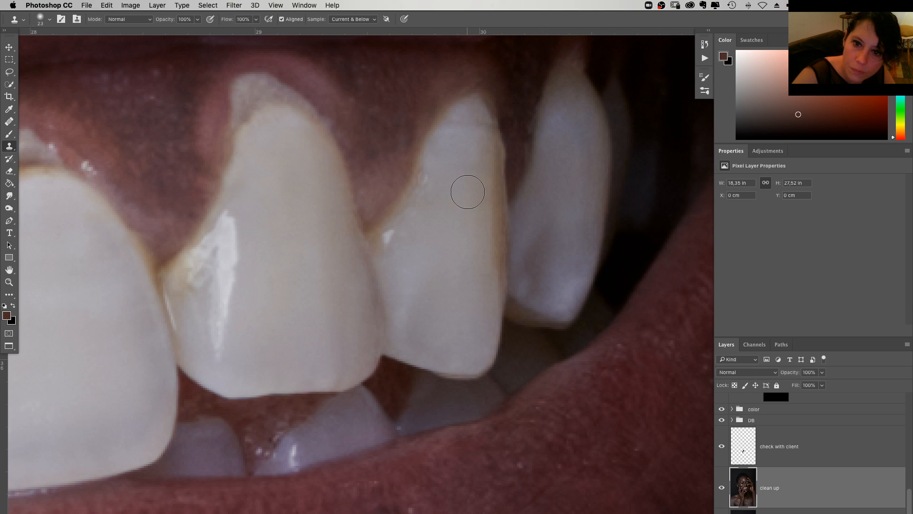
scroll(468, 192, left, 10)
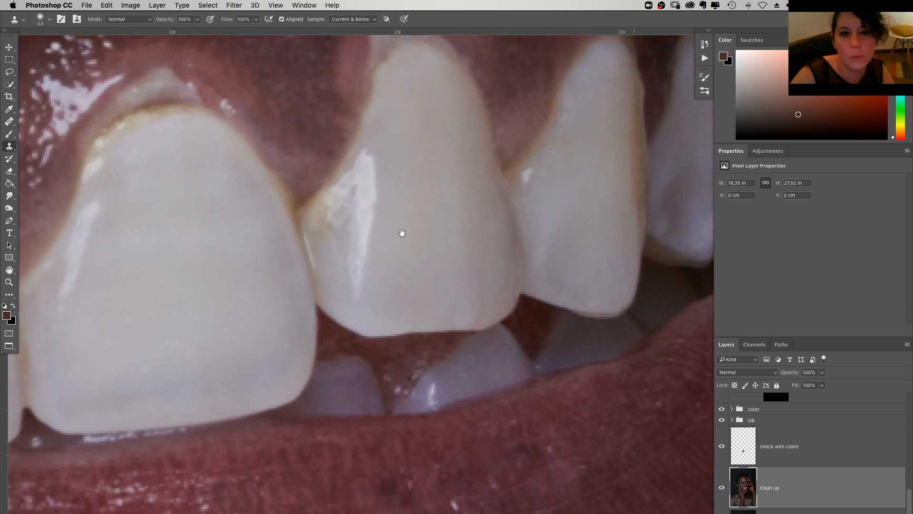
scroll(488, 225, left, 2)
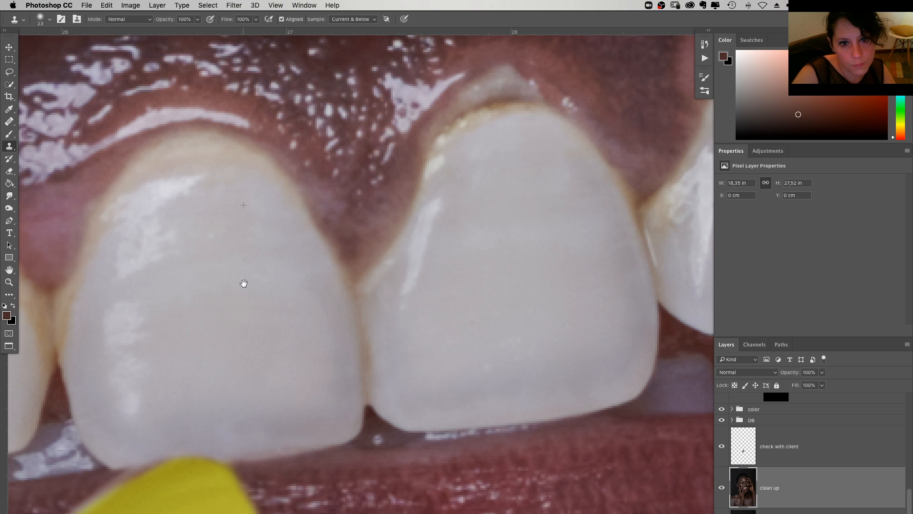
drag(241, 286, 313, 227)
scroll(328, 266, left, 12)
scroll(333, 280, down, 2)
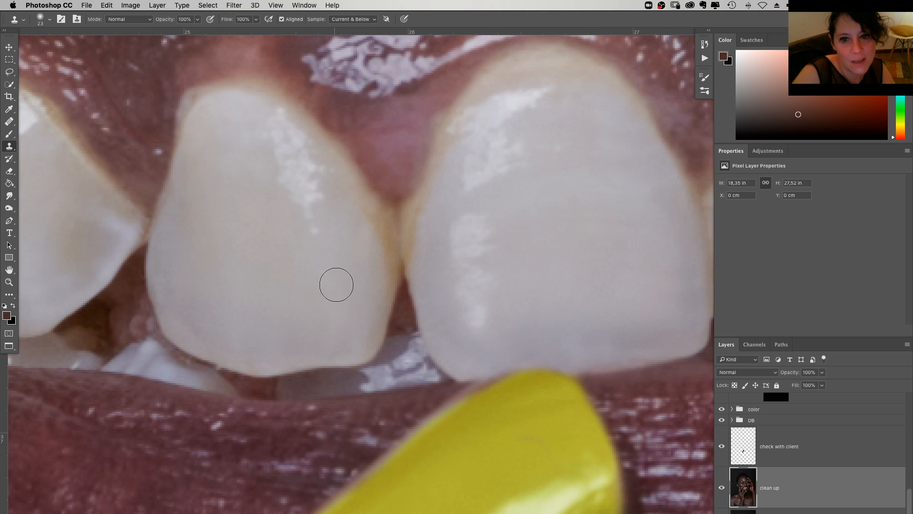
key(bracketleft)
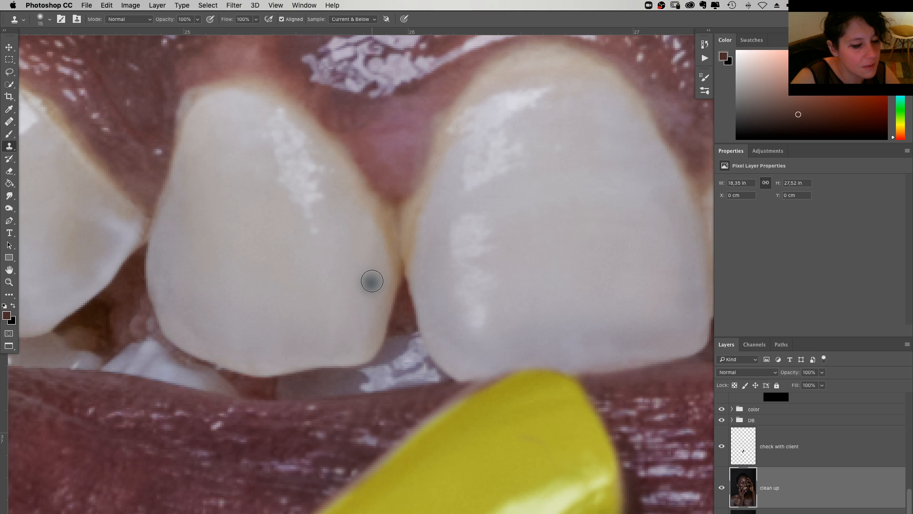
key(5)
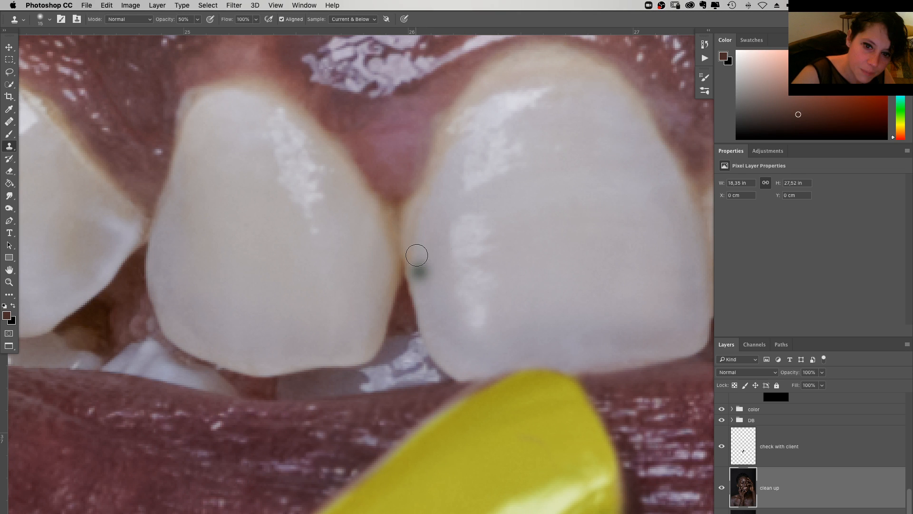
alt+click(423, 273)
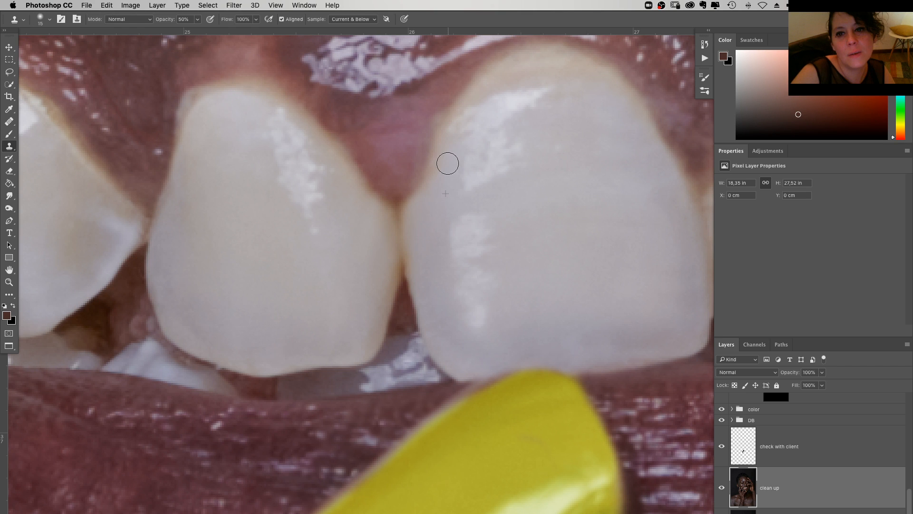
scroll(447, 163, left, 10)
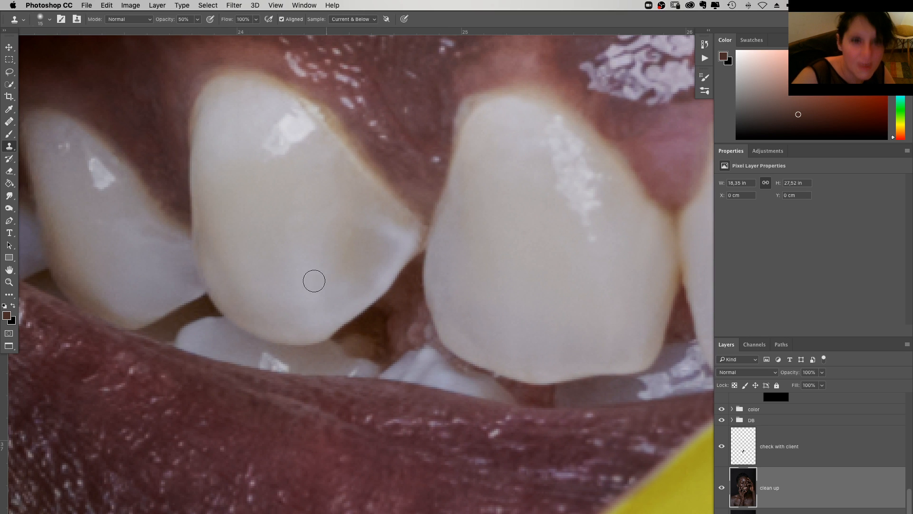
click(314, 280)
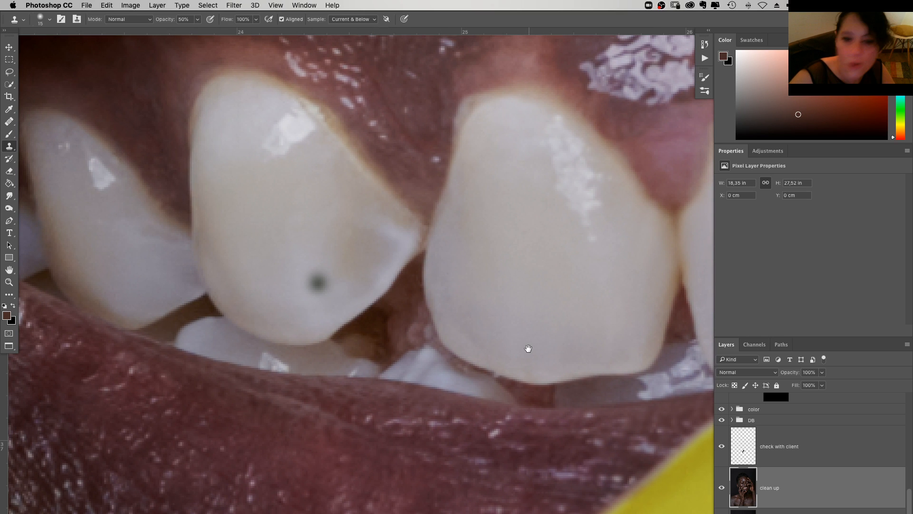
key(ctrl+z)
scroll(527, 348, right, 8)
scroll(333, 285, left, 3)
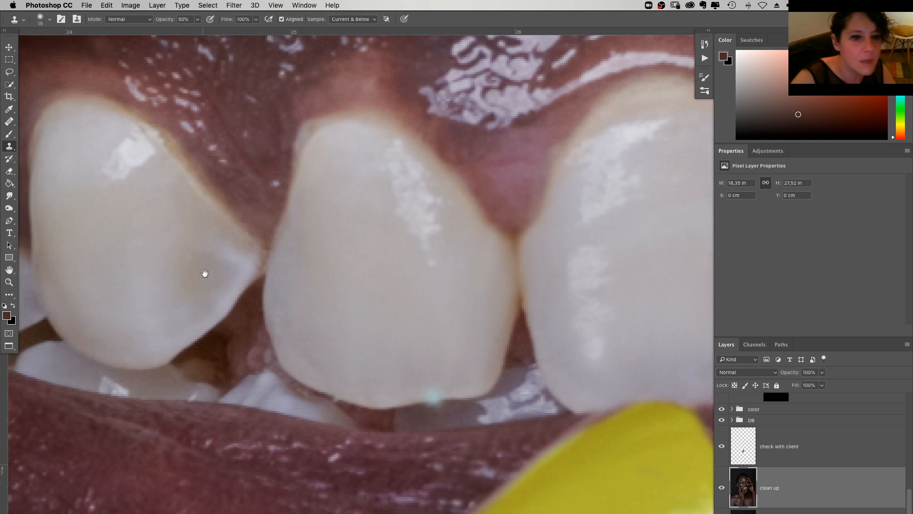
Draw a closed Pen path around the chipped side of the pointed tooth, curving its lower edge into a fuller outline
click(9, 221)
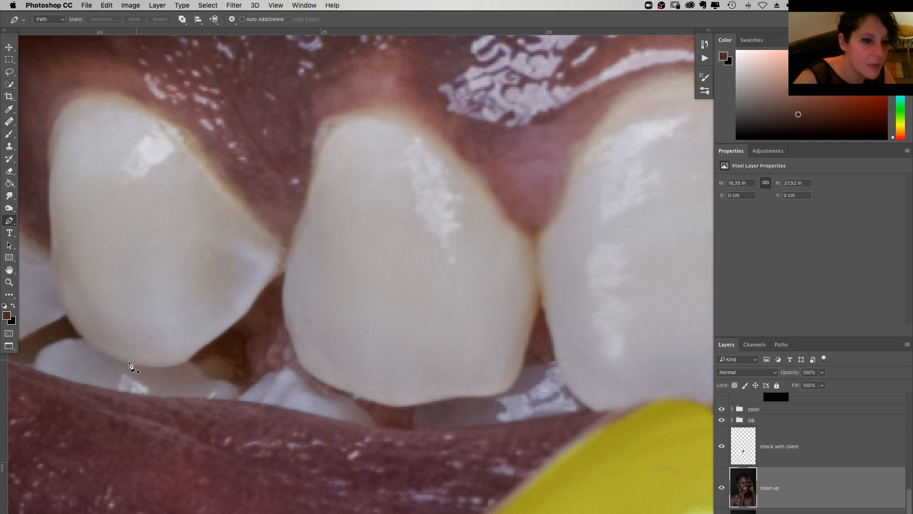
click(134, 364)
drag(200, 363, 229, 343)
drag(285, 256, 276, 235)
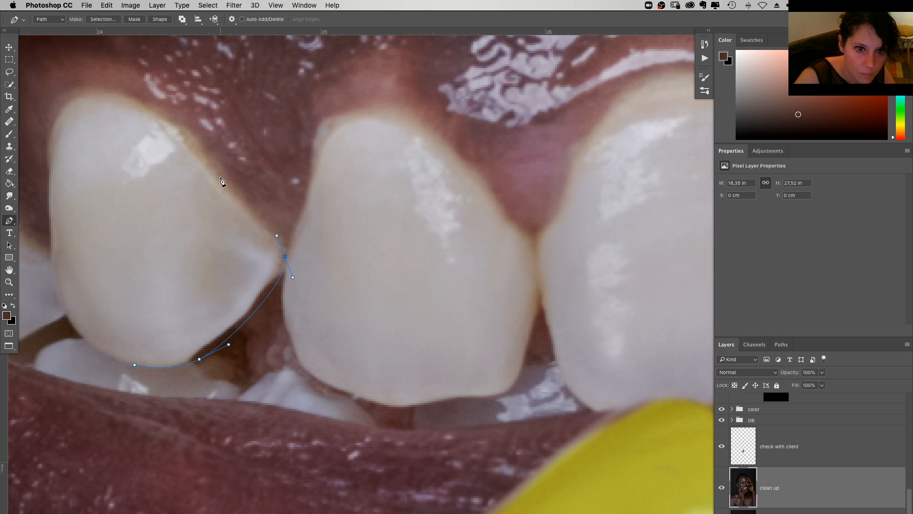
click(221, 176)
click(106, 176)
click(118, 295)
click(135, 365)
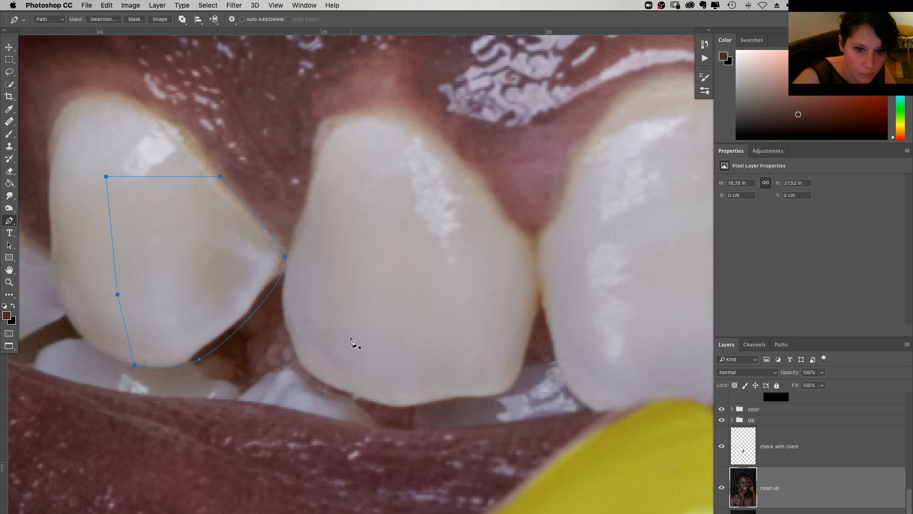
Draw a Pen path around the lower edge of the tooth between the pointed tooth and the front tooth, smoothing its uneven rim
click(285, 283)
drag(304, 366, 332, 391)
drag(500, 393, 549, 369)
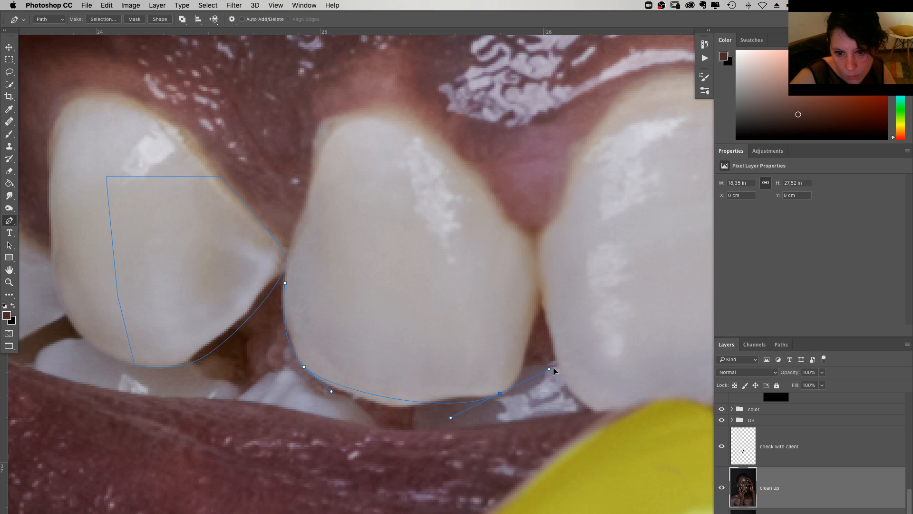
key(super+z)
drag(395, 409, 440, 417)
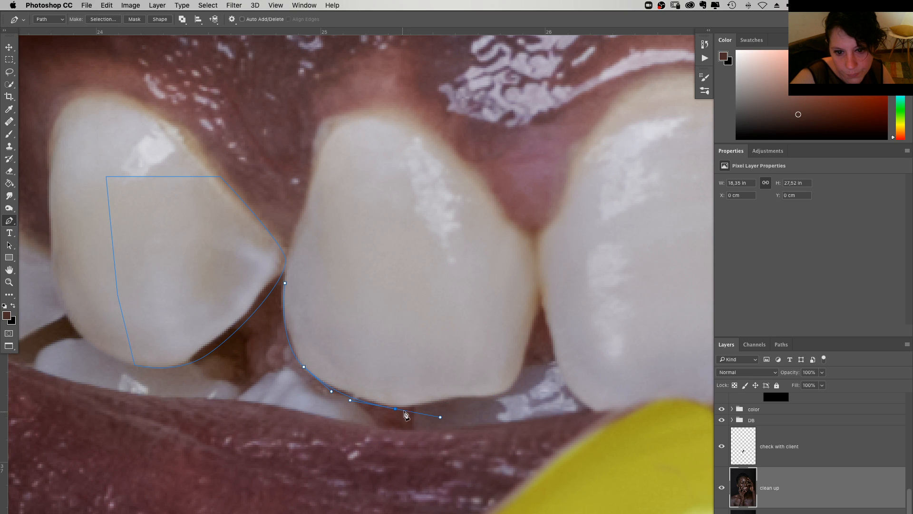
drag(514, 382, 517, 379)
key(super+z)
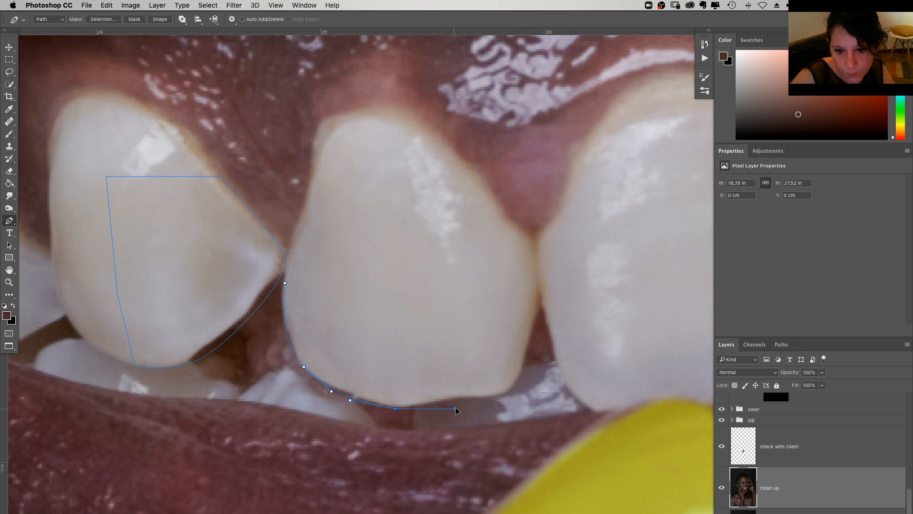
drag(502, 392, 517, 381)
click(536, 310)
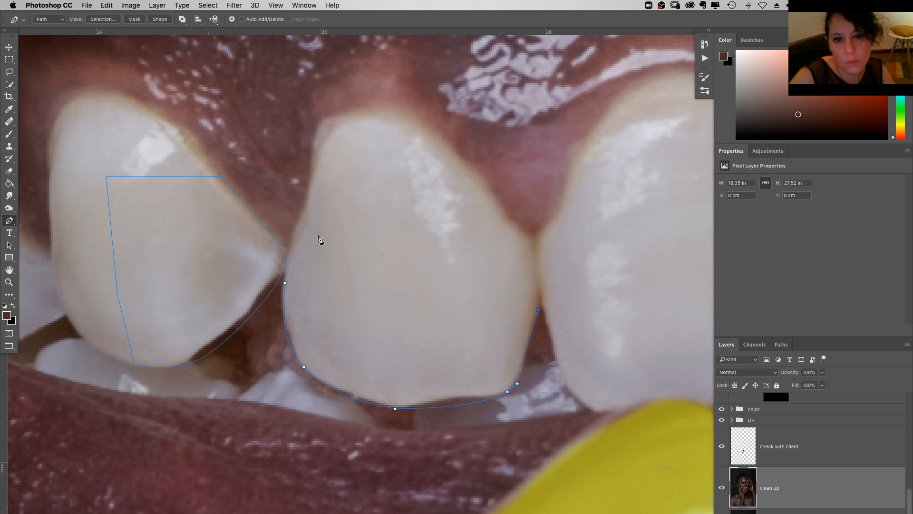
Draw a closed Pen path around the tip of the shaded back tooth on the opposite side, extending its lower edge slightly
scroll(318, 239, right, 15)
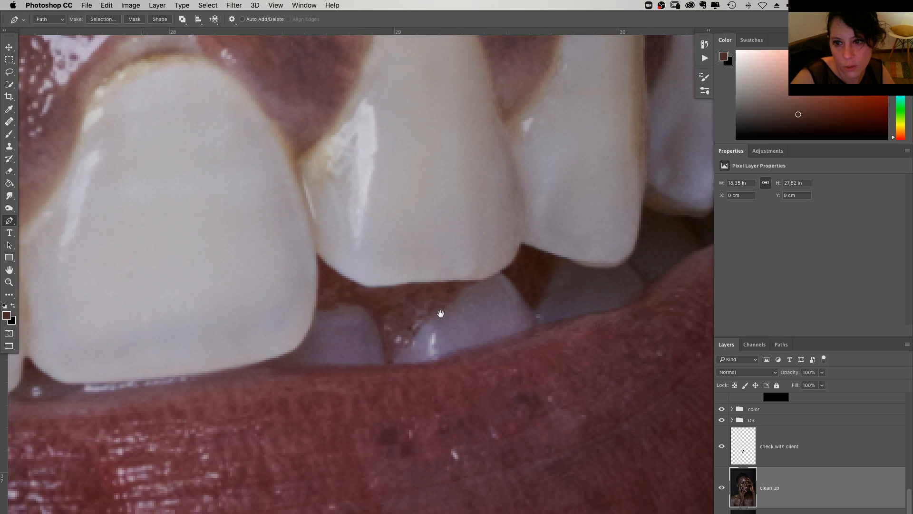
drag(441, 314, 351, 388)
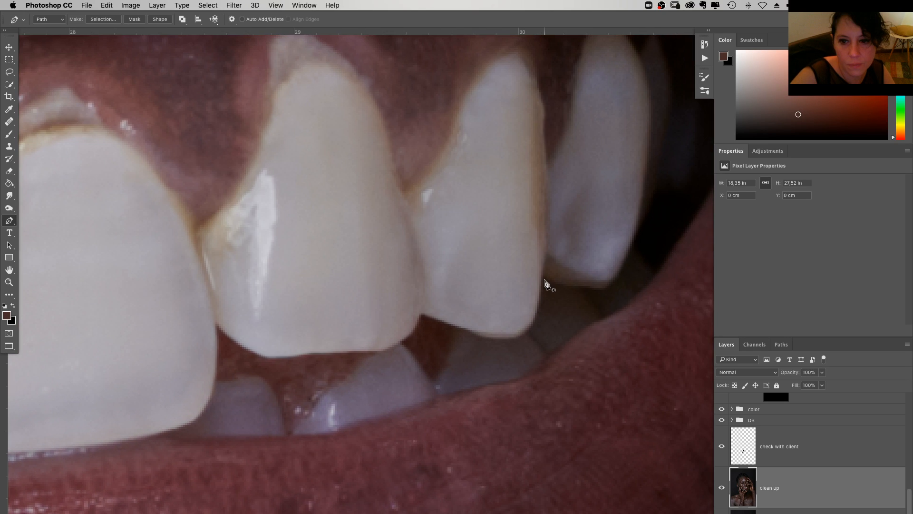
click(544, 276)
click(575, 290)
click(608, 290)
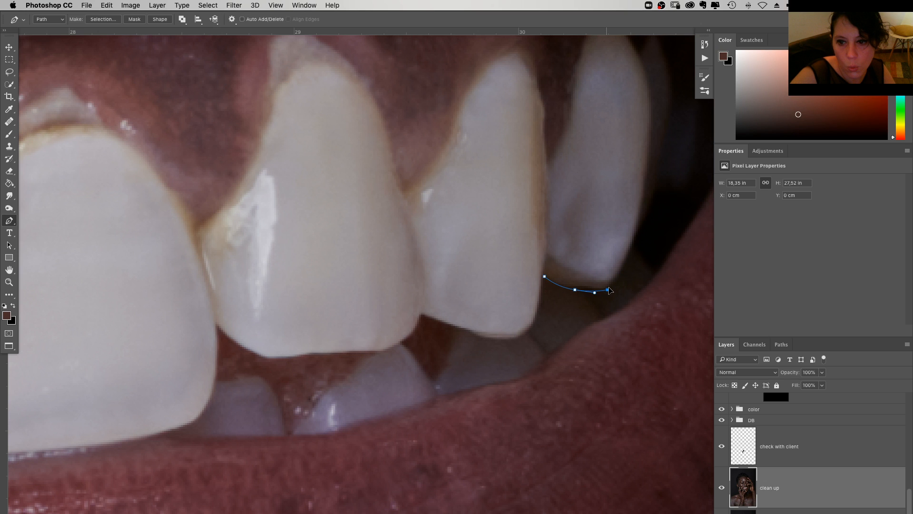
click(629, 248)
click(547, 242)
click(545, 277)
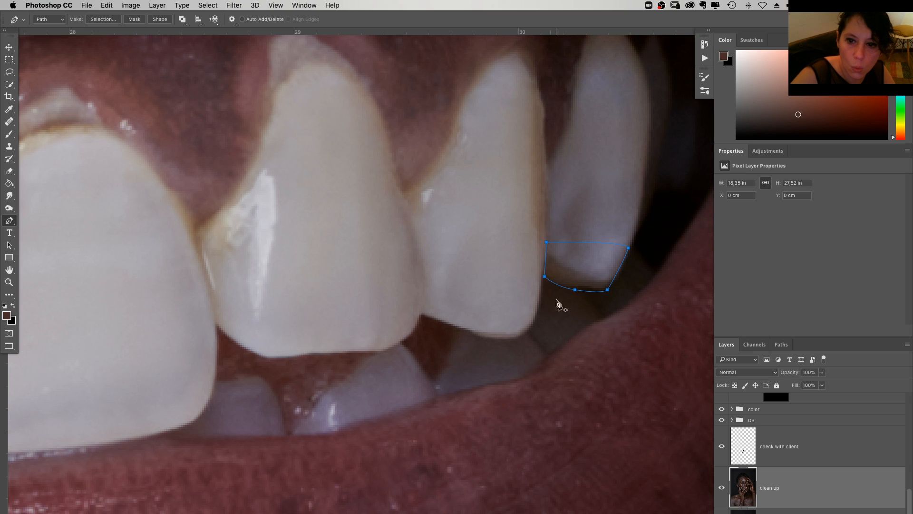
Trace a smooth Pen curve slightly below the flat lower edge of the tooth beside the front tooth on that opposite side
click(419, 318)
drag(385, 353, 349, 365)
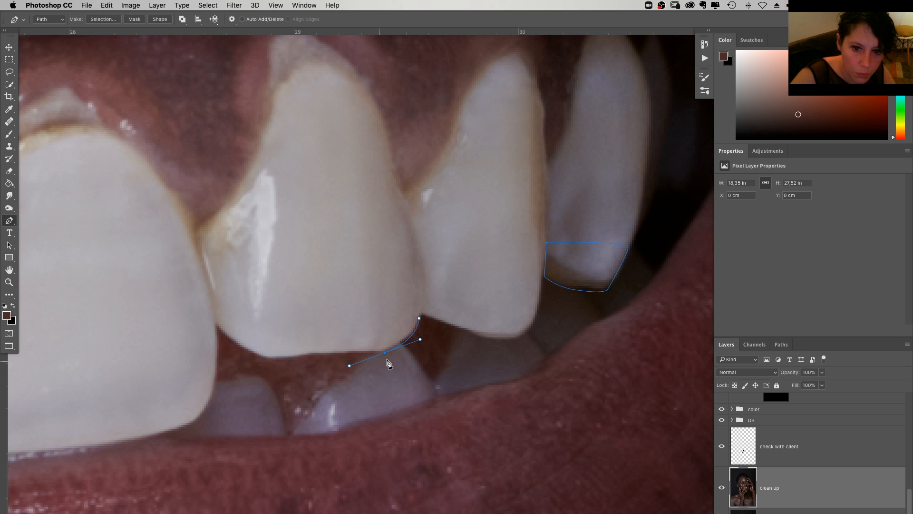
click(385, 353)
drag(385, 353, 345, 366)
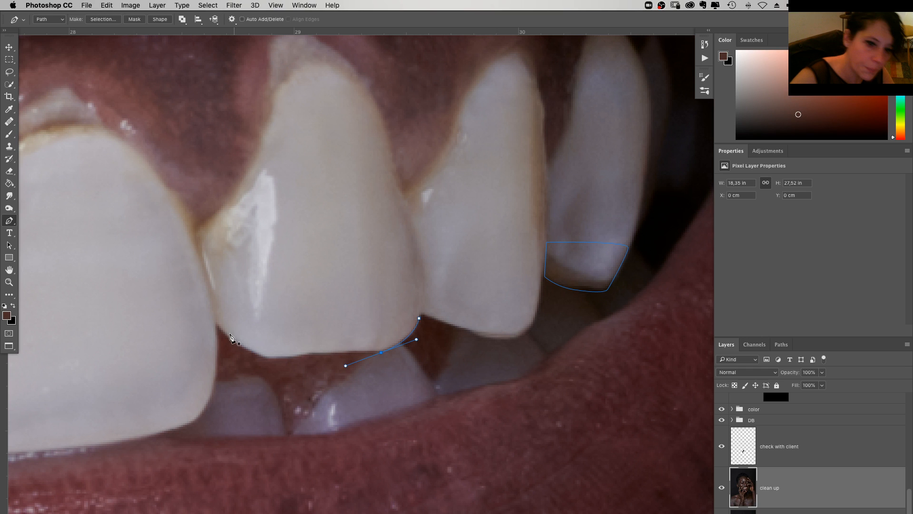
key(super+z)
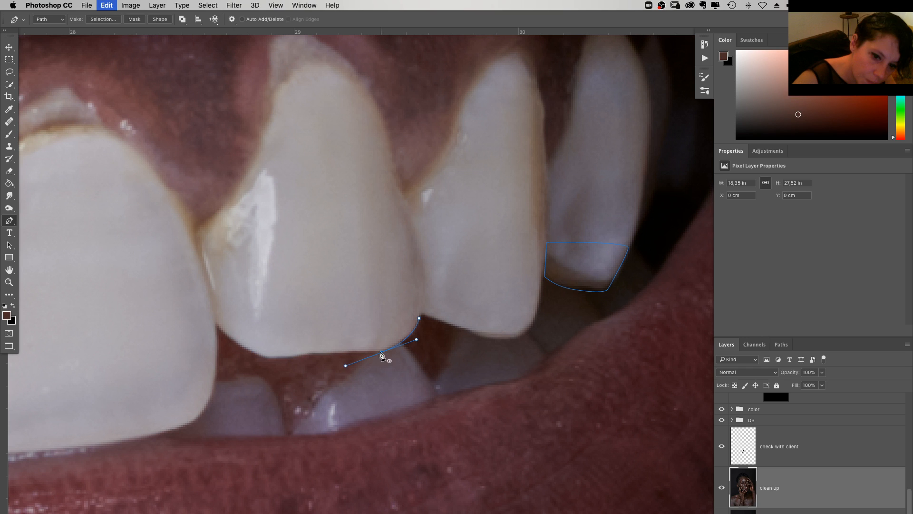
key(super+z)
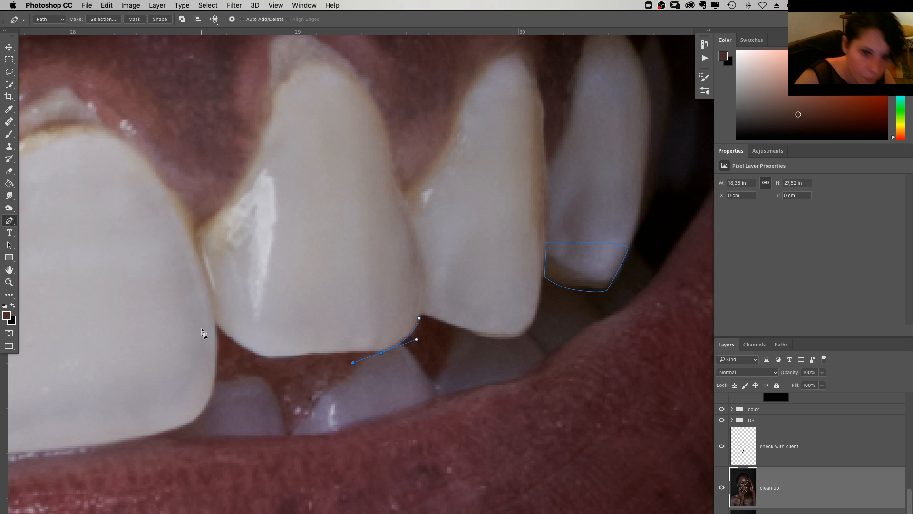
drag(215, 326, 186, 276)
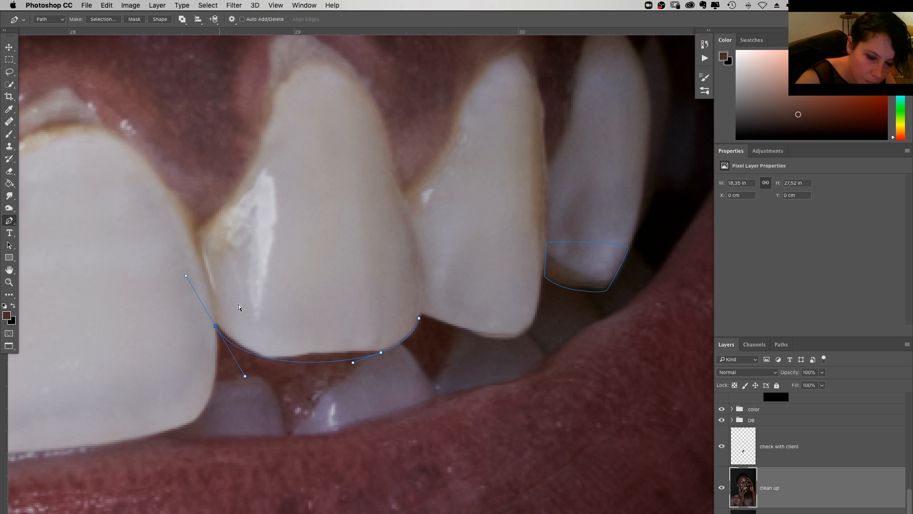
key(super+z)
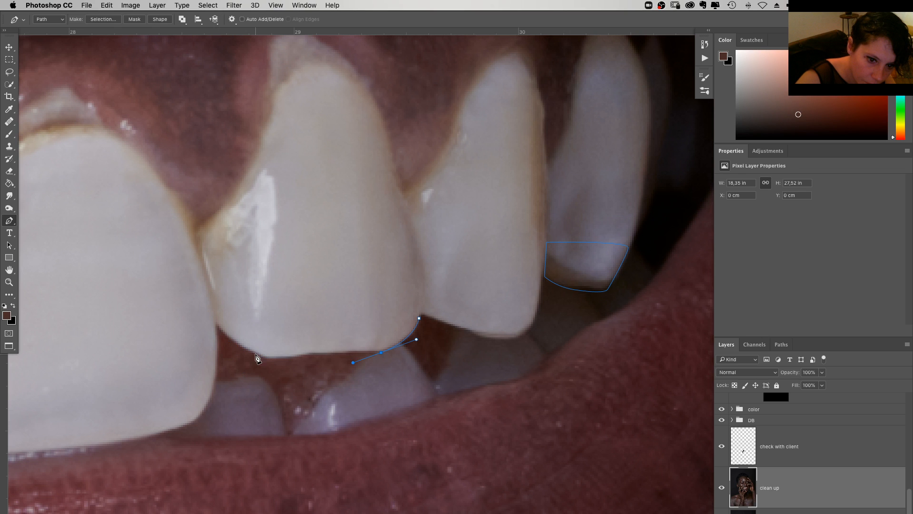
drag(253, 352, 231, 343)
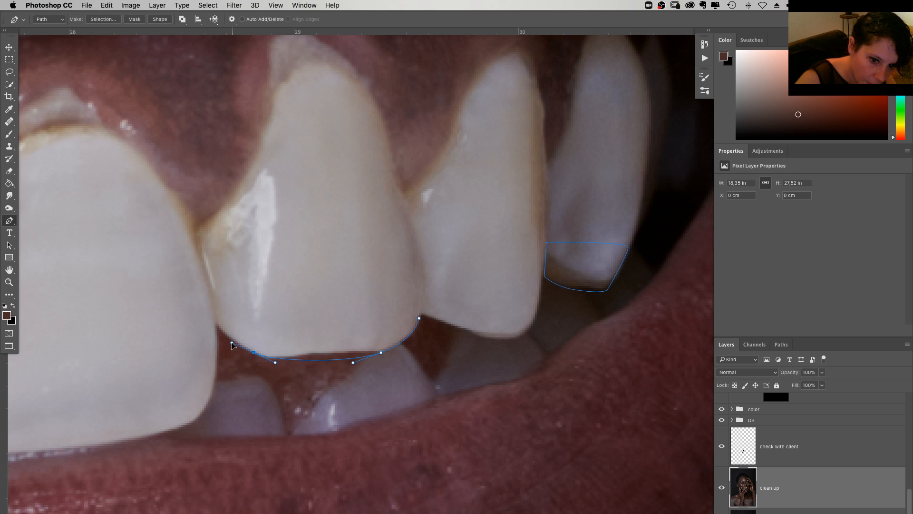
Close the path through the body of that tooth and convert all the tooth paths into a selection
click(218, 328)
click(227, 231)
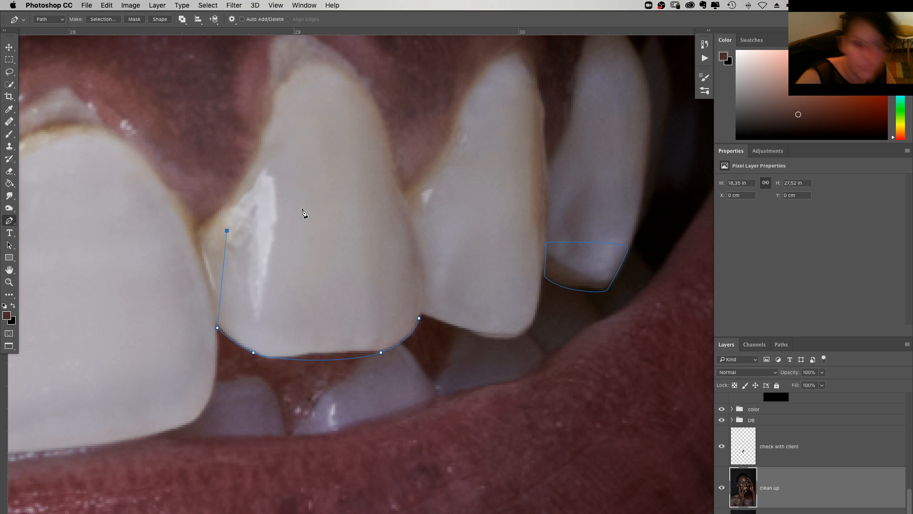
click(303, 208)
click(416, 279)
click(418, 317)
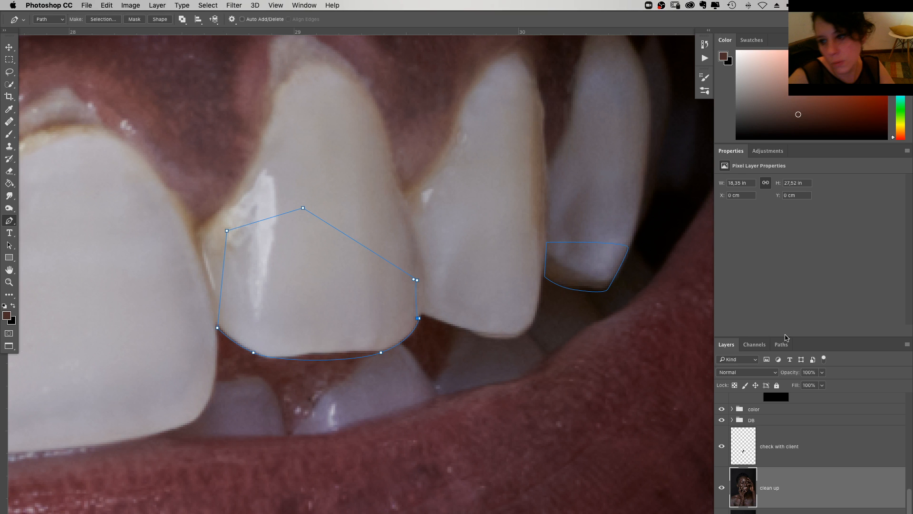
key(super+Return)
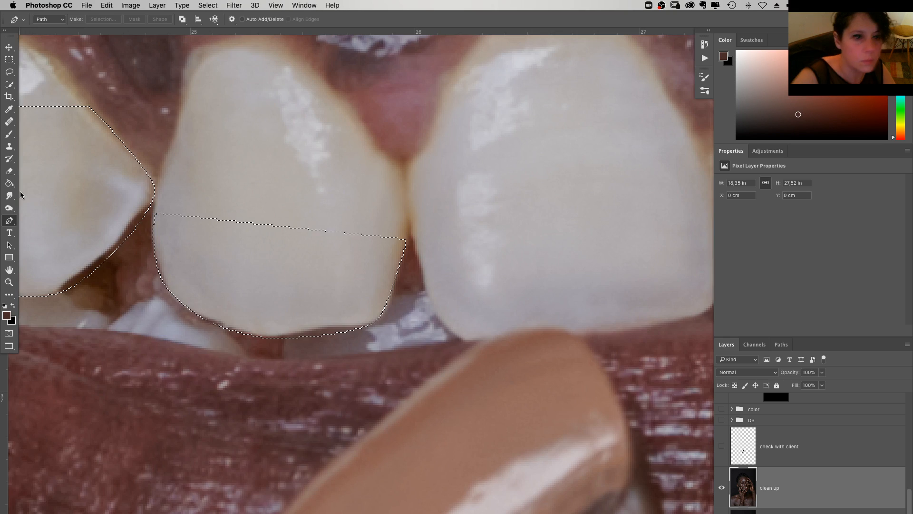
key(super+Return)
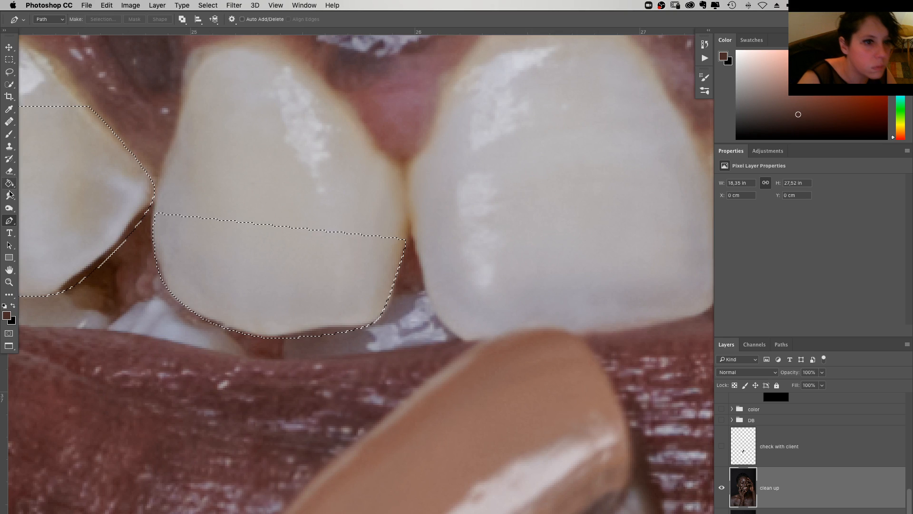
Add a new layer and smudge enamel into the chipped edge of the pointed tooth with a soft 52 px Smudge brush
key(r)
right_click(233, 269)
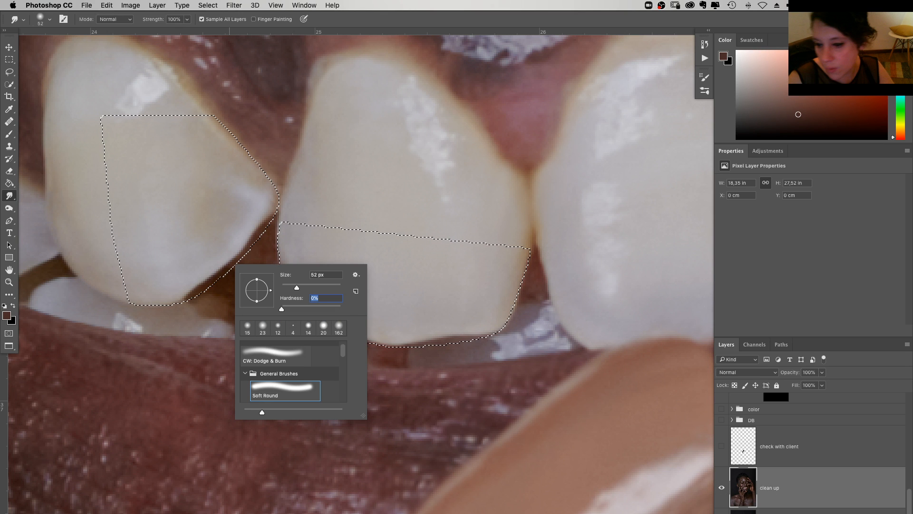
key(Return)
key(super+shift+alt+n)
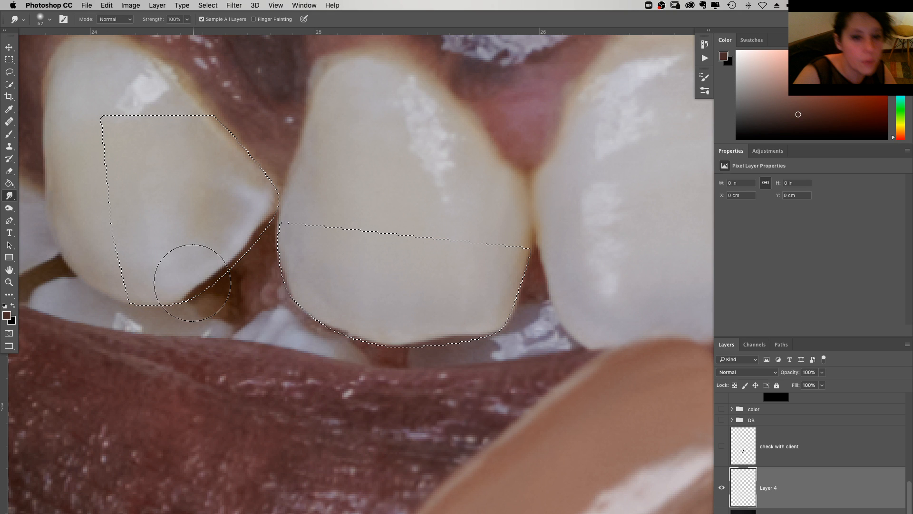
mouse_move(192, 282)
mouse_down()
mouse_move(283, 268)
mouse_move(287, 281)
mouse_up()
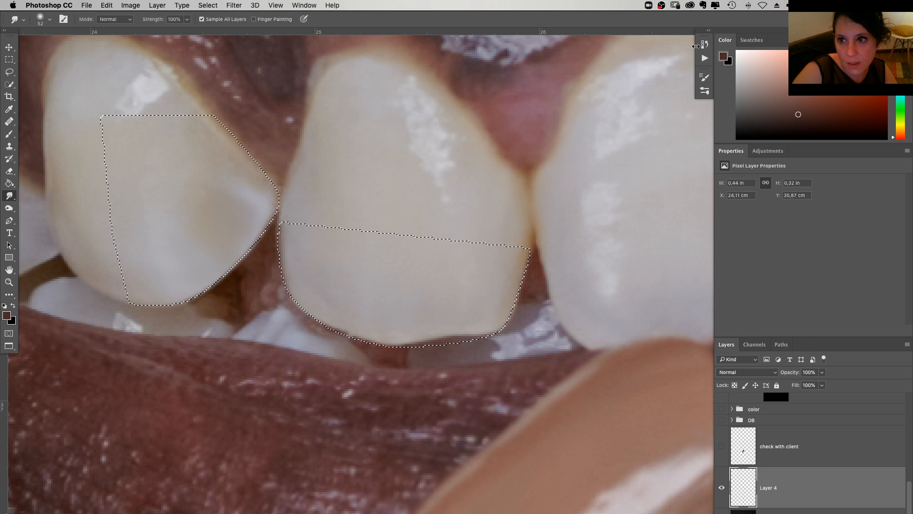
Undo the last three smudge strokes and reduce the Smudge brush size to 28 px
click(705, 44)
key(super+alt+z)
key(super+alt+z)
key(super+alt+z)
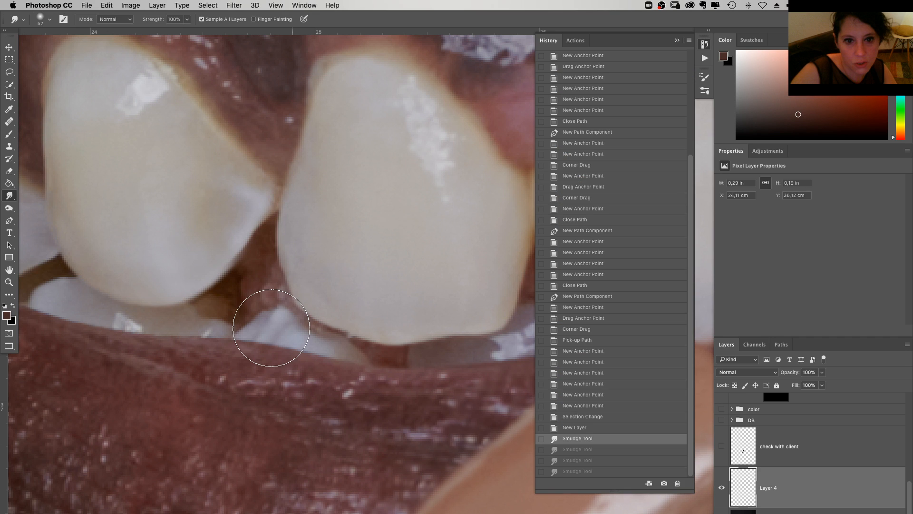
right_click(271, 328)
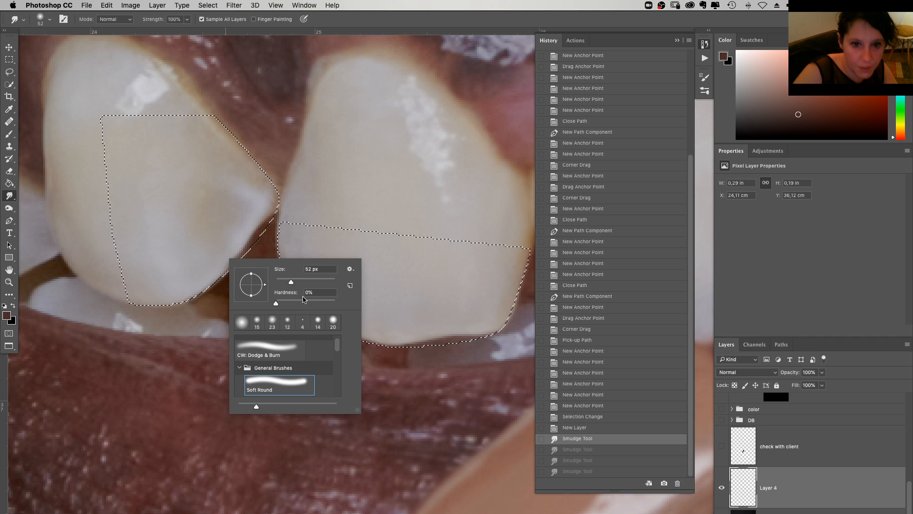
drag(291, 281, 285, 284)
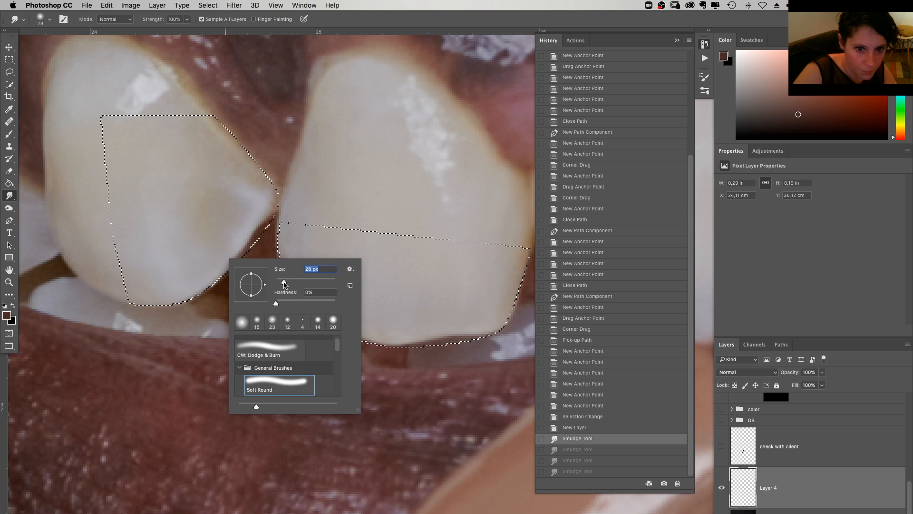
key(Return)
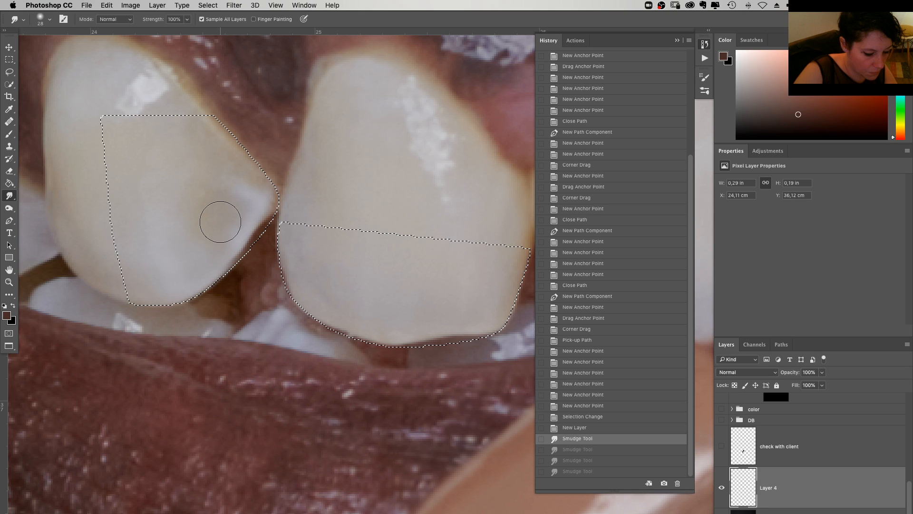
Smudge enamel out to the selection edges of the pointed tooth and the tooth beside it
mouse_move(220, 223)
mouse_down()
mouse_move(240, 230)
mouse_move(203, 290)
mouse_move(244, 239)
mouse_move(288, 286)
mouse_up()
mouse_move(288, 285)
mouse_down()
mouse_move(442, 342)
mouse_move(475, 327)
mouse_up()
drag(375, 294, 366, 293)
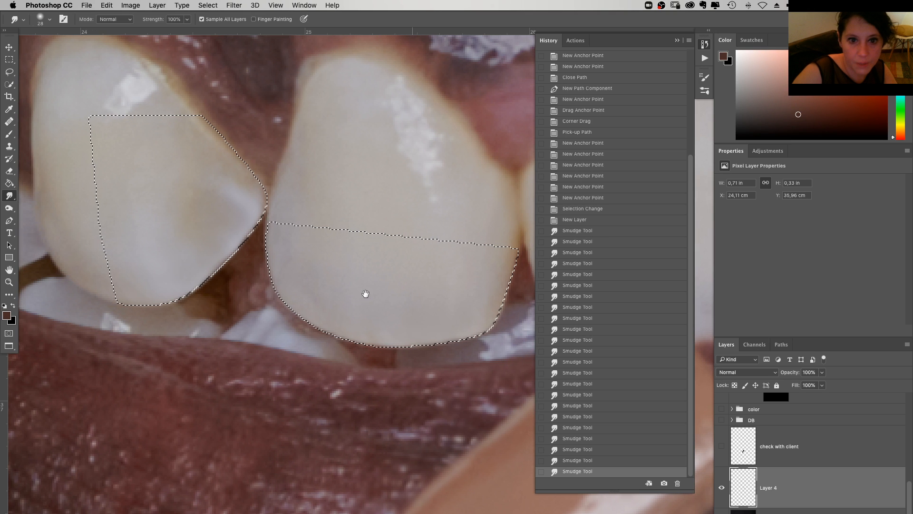
Smudge enamel to the selection edges of the two outlined teeth on the opposite side, and remove the selection
scroll(365, 293, right, 15)
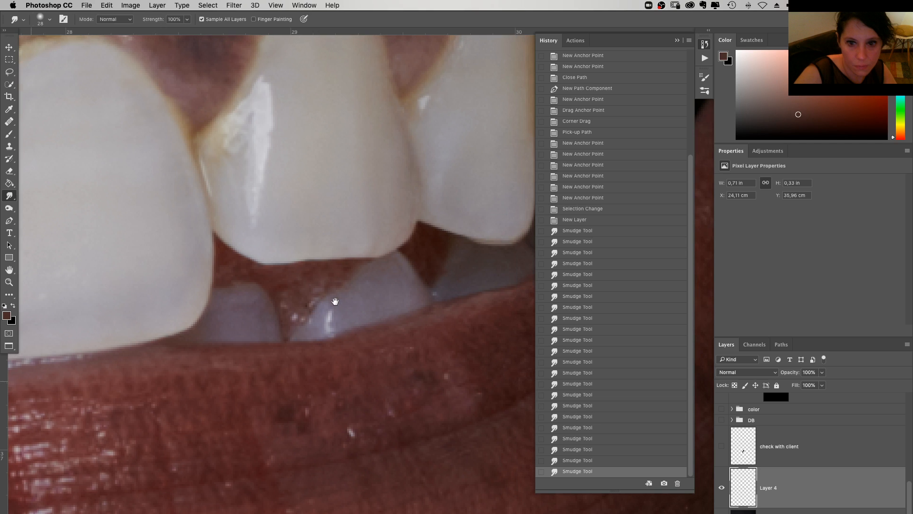
mouse_move(295, 259)
mouse_down()
mouse_move(357, 255)
mouse_move(378, 241)
mouse_up()
drag(457, 277, 329, 311)
mouse_move(430, 238)
mouse_down()
mouse_move(452, 230)
mouse_move(421, 206)
mouse_move(417, 212)
mouse_move(463, 222)
mouse_up()
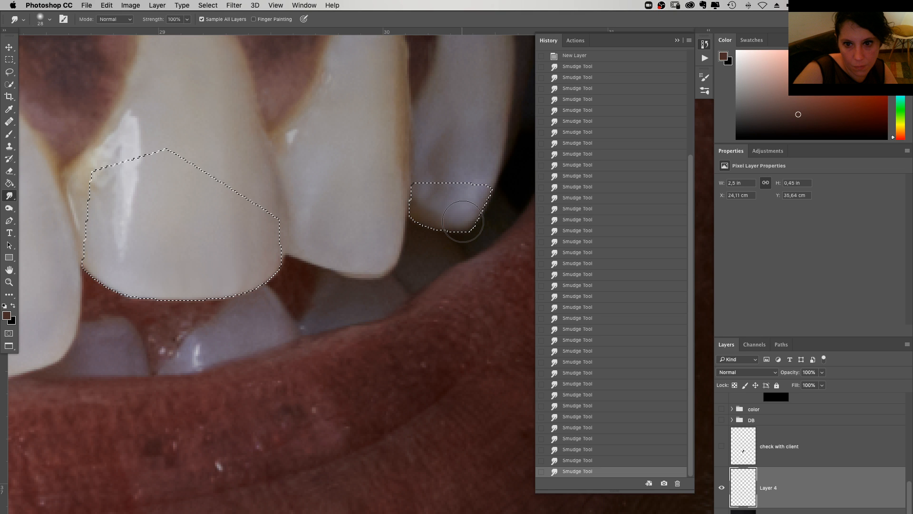
key(super+d)
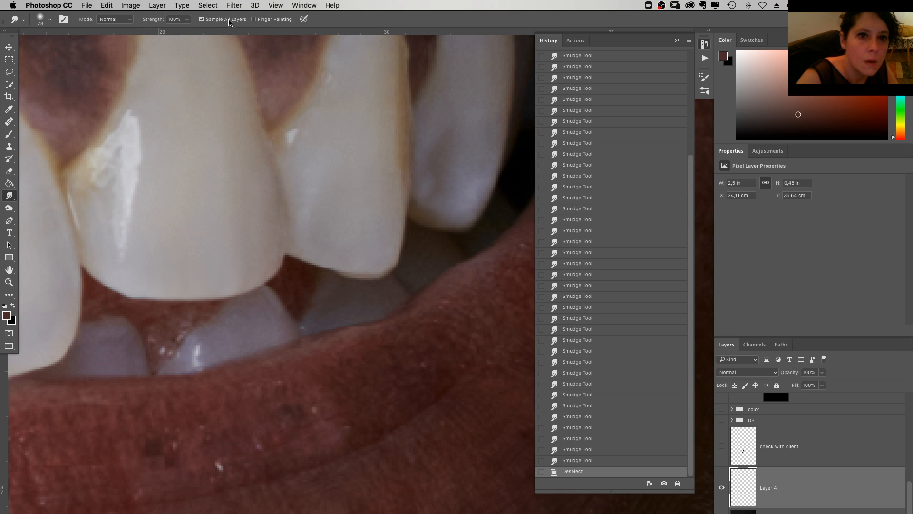
Add 0.38% uniform monochromatic noise to the smudged tooth layer
click(234, 5)
mouse_move(266, 137)
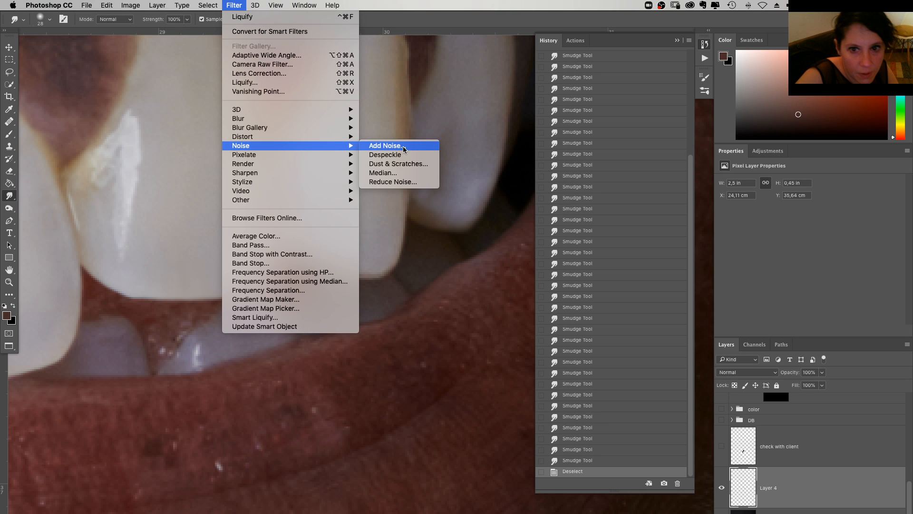
click(403, 150)
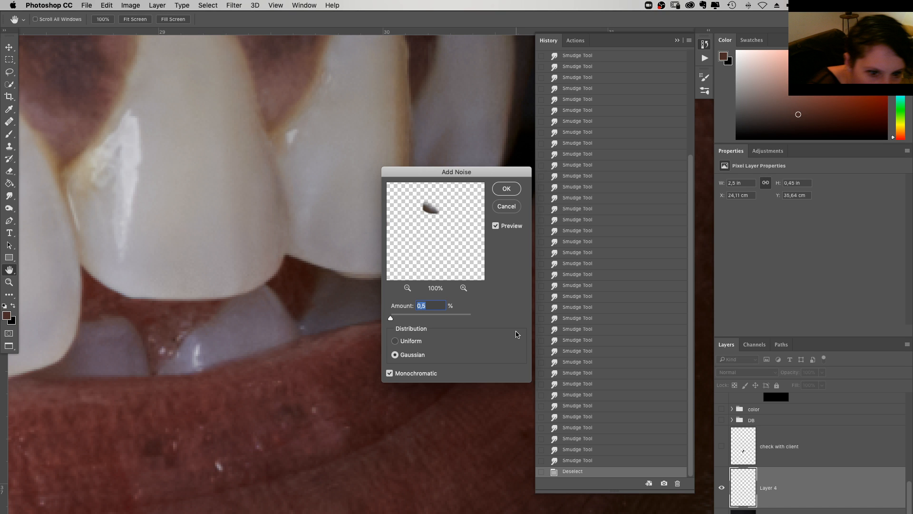
scroll(33, 57, up, 2)
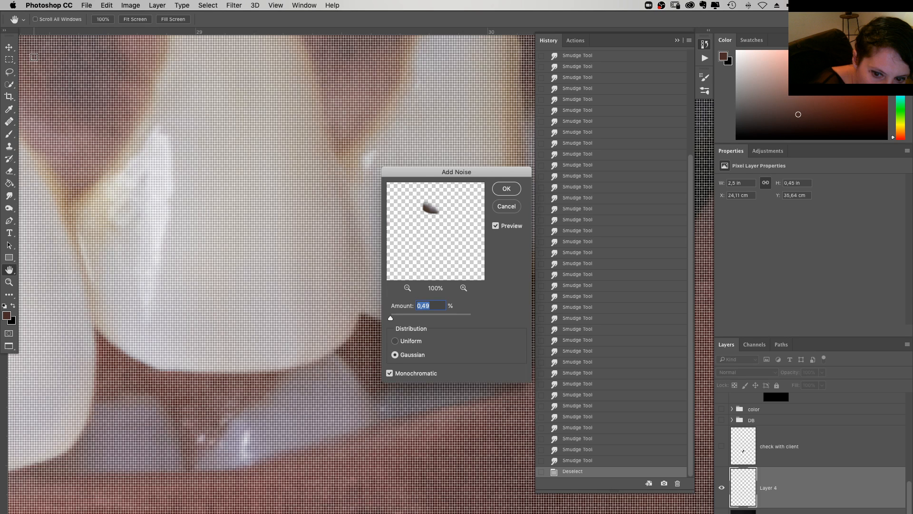
scroll(34, 57, down, 2)
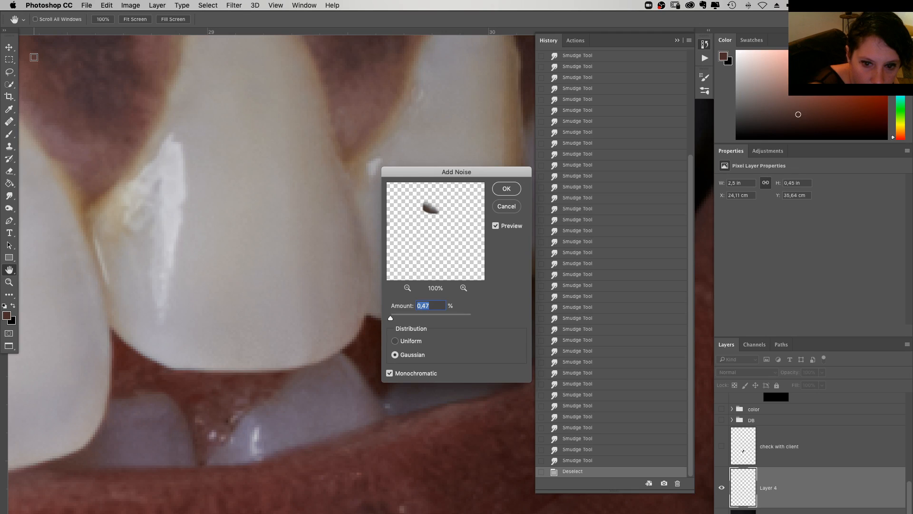
click(419, 306)
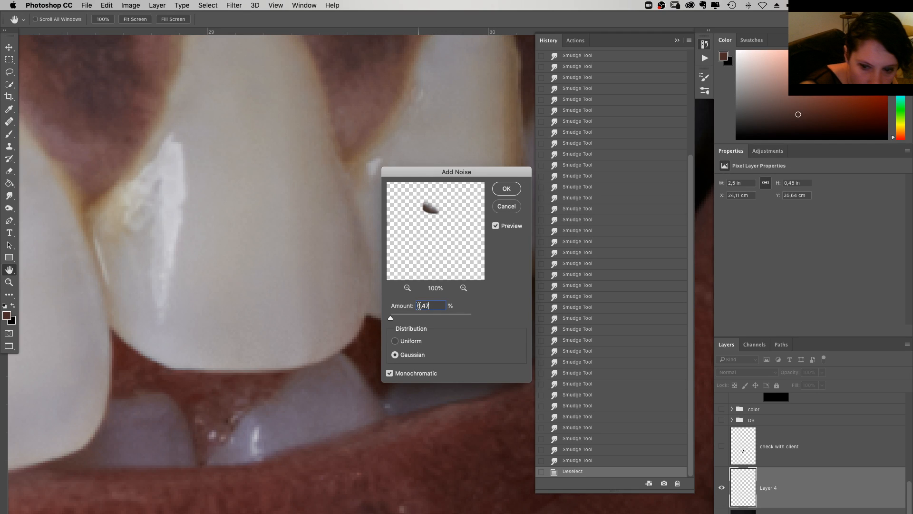
key(BackSpace)
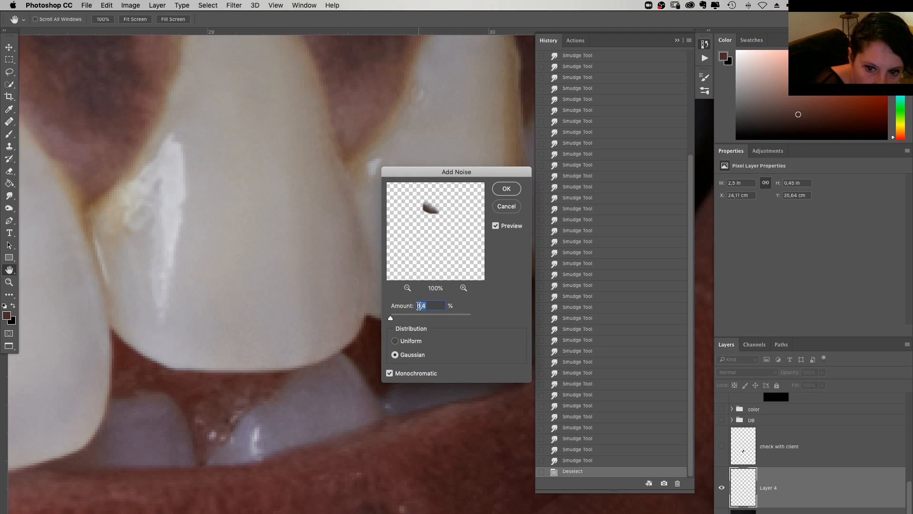
text(0,38)
click(395, 341)
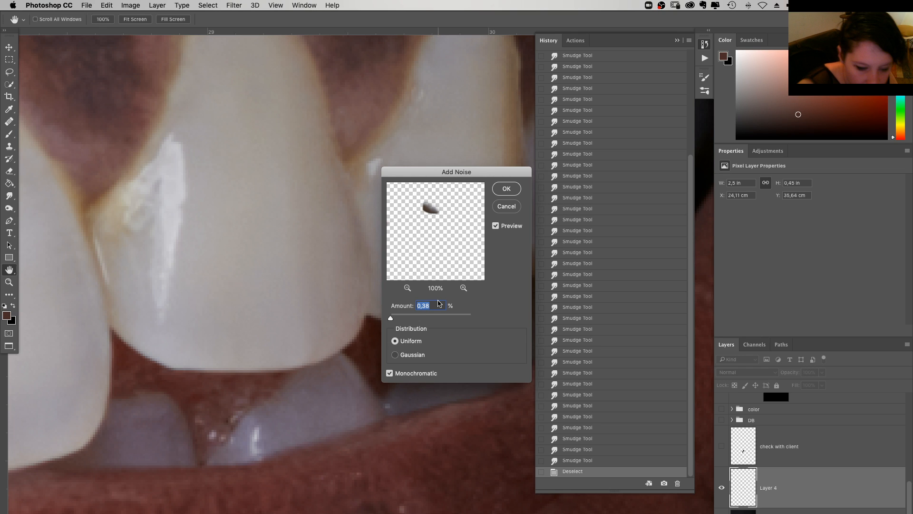
key(Return)
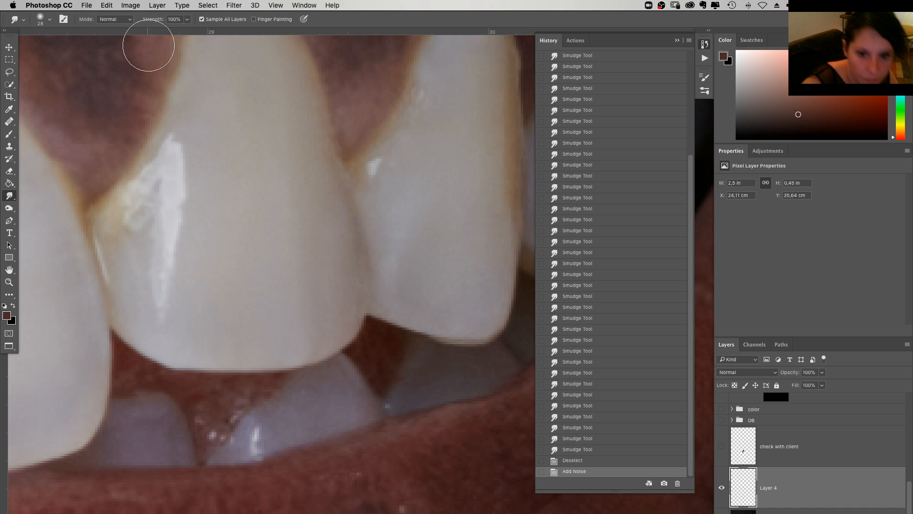
Apply the basic Blur filter to the smudged tooth layer and toggle its visibility to compare before and after
click(234, 5)
mouse_move(309, 118)
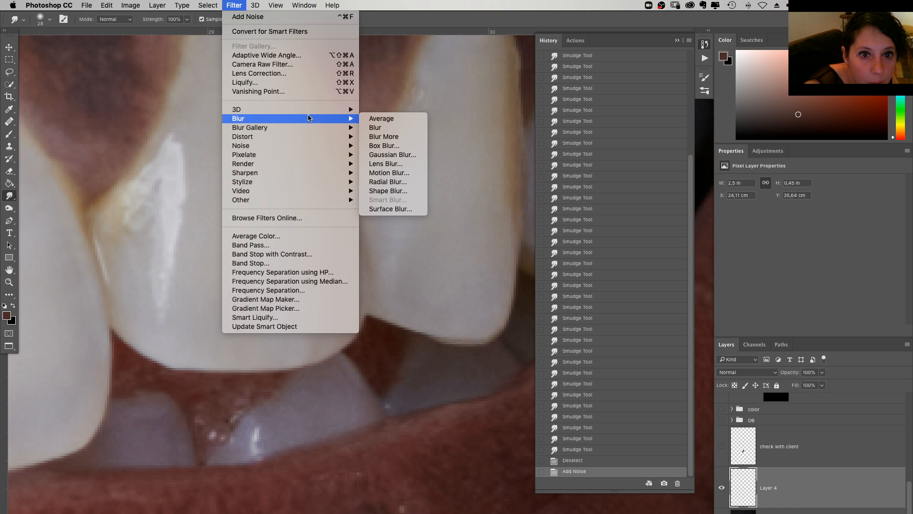
click(375, 127)
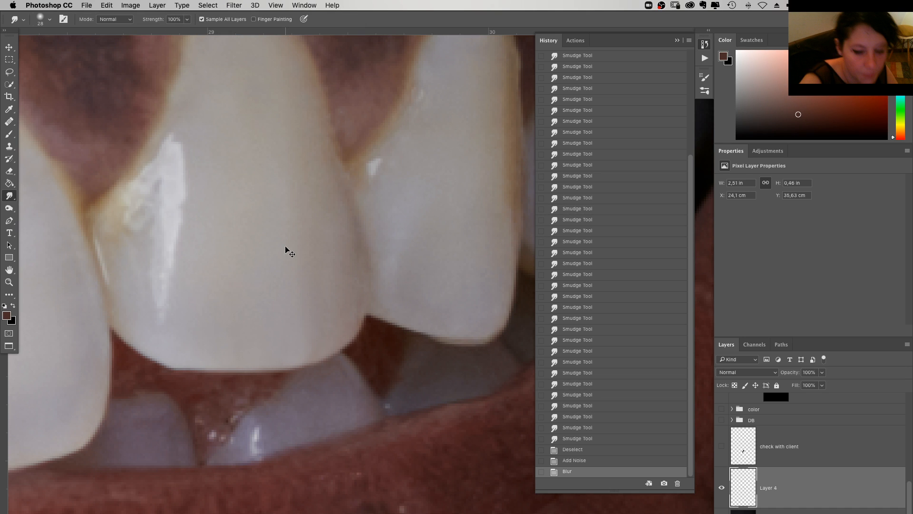
key(super+0)
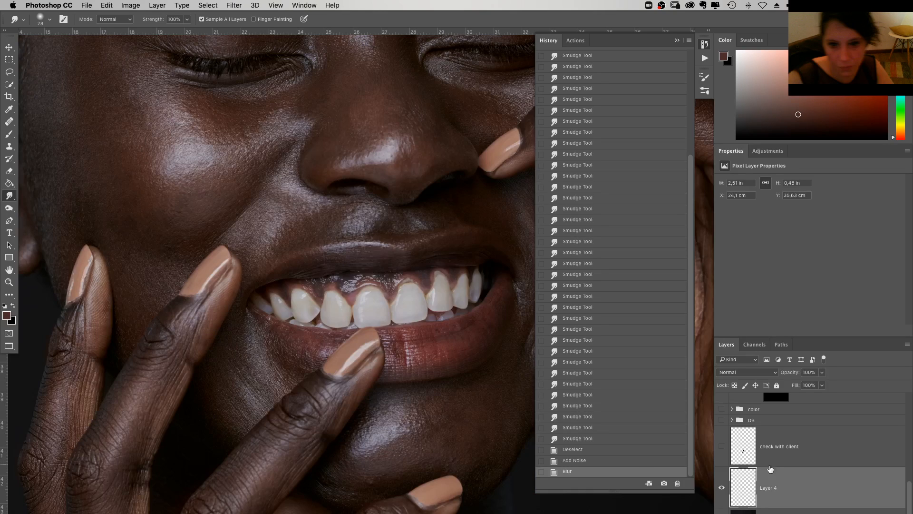
click(723, 488)
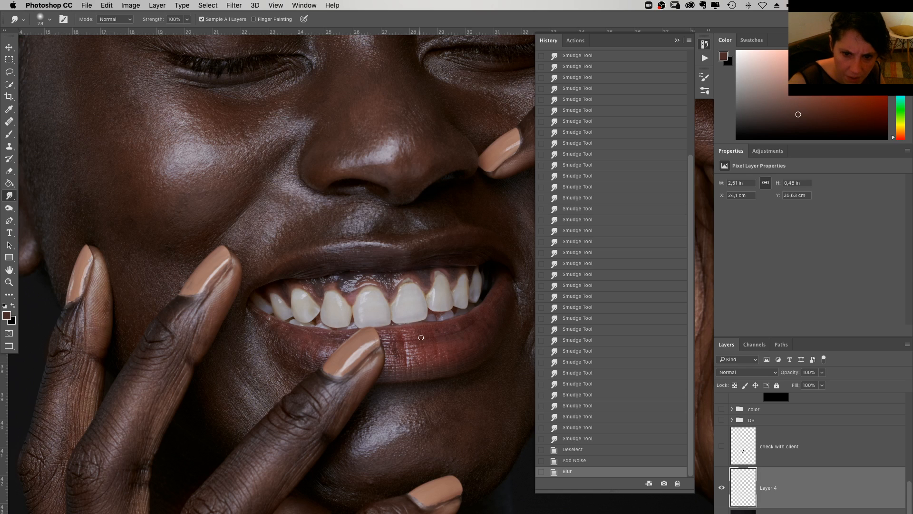
Show the color and DB groups again, and create a group named "color corrections" directly above DB
key(super+plus)
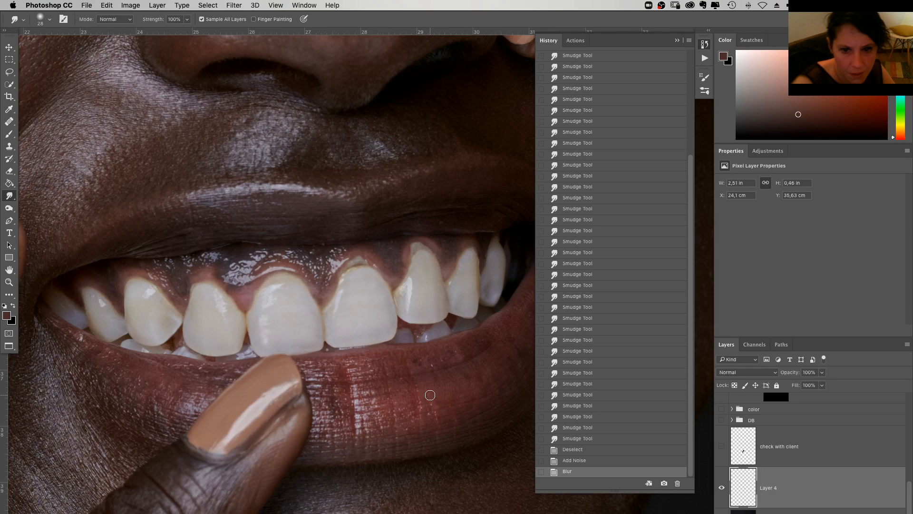
scroll(740, 511, up, 3)
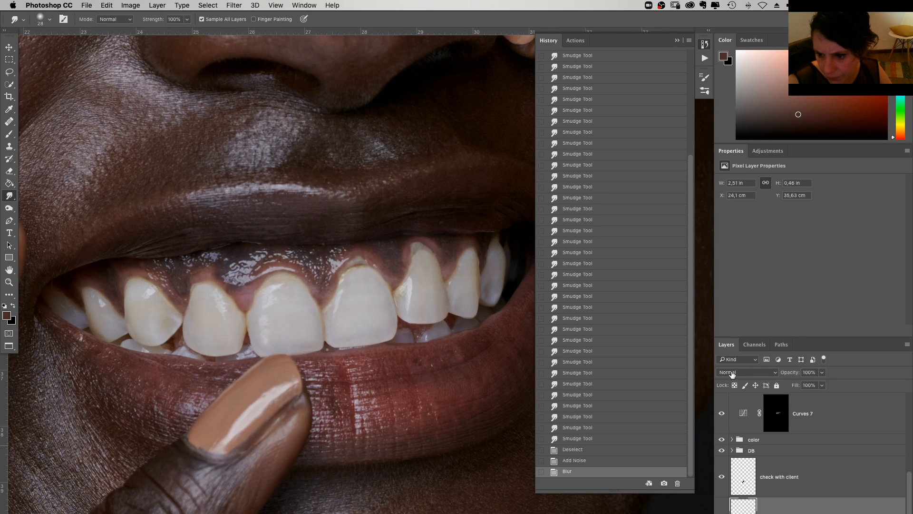
click(732, 481)
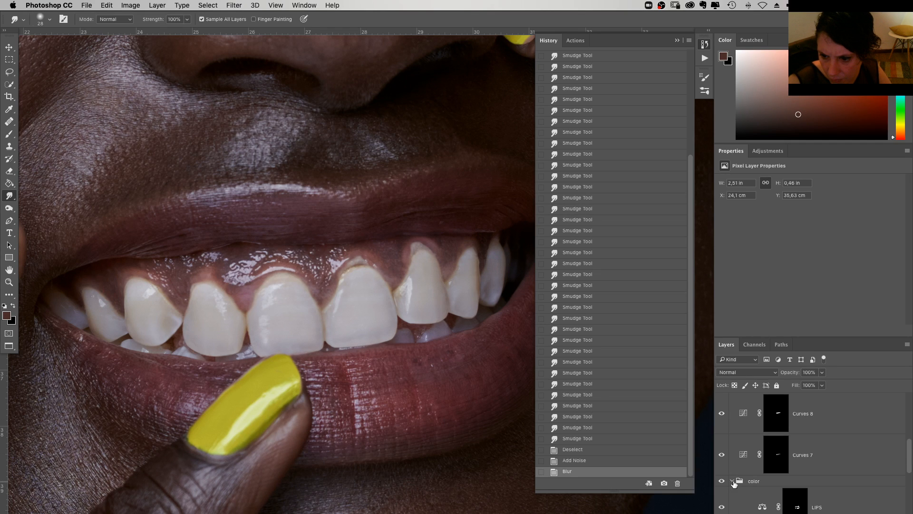
click(771, 482)
scroll(911, 483, down, 3)
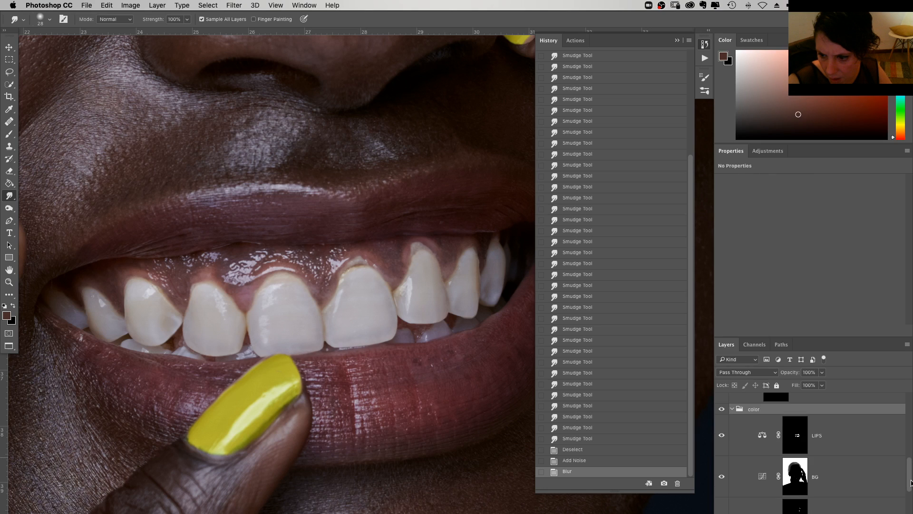
scroll(910, 482, down, 3)
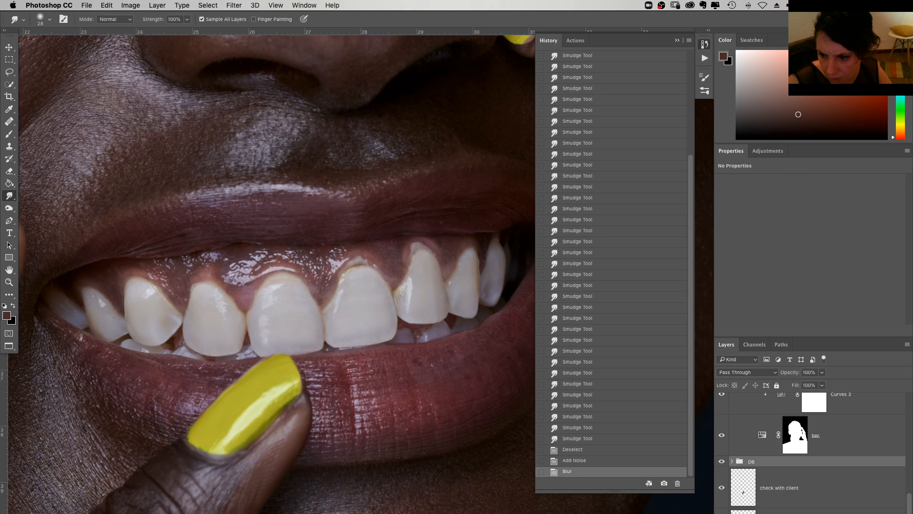
key(ctrl+g)
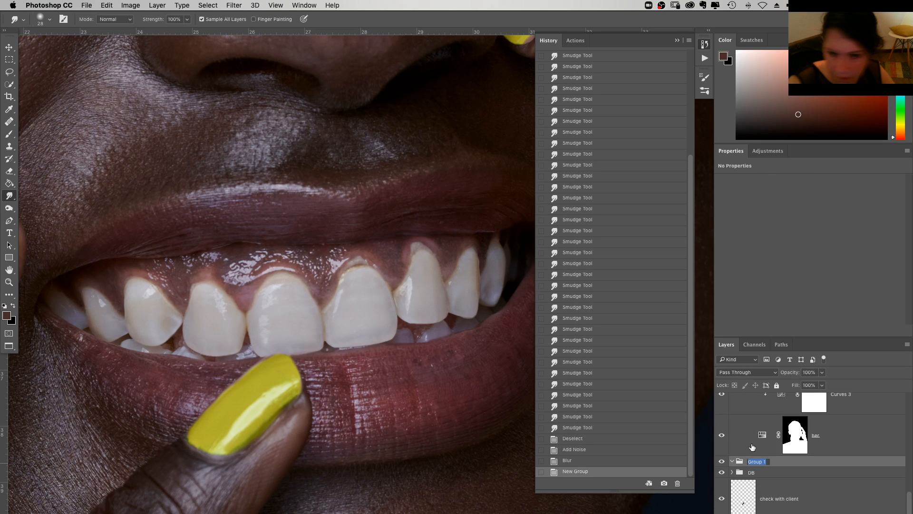
text(cor)
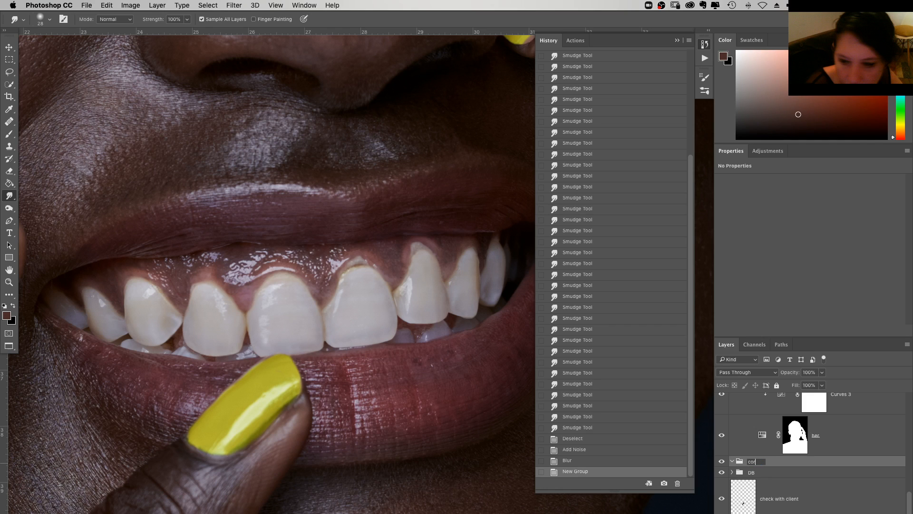
text(or corrections)
key(Return)
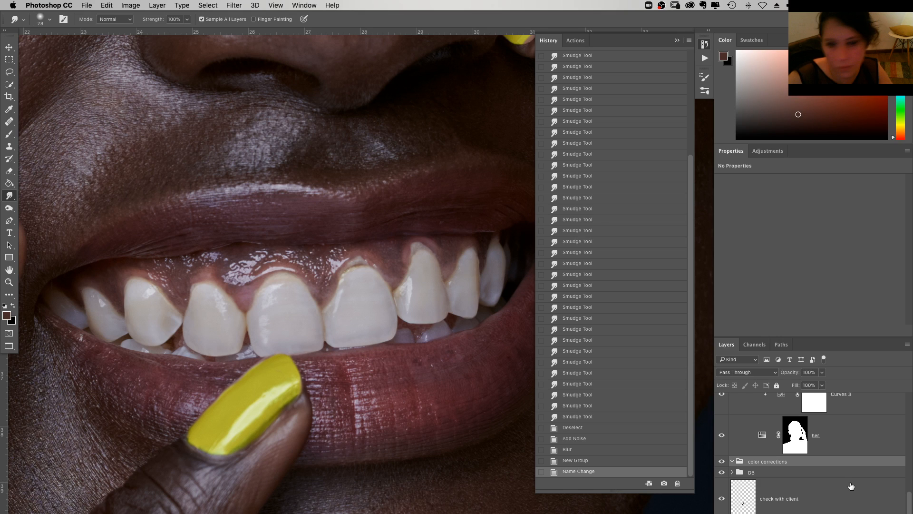
Add a Hue/Saturation adjustment inside color corrections with Yellows at saturation -21 and lightness +44, widening the core colour range to 33°–87°
click(852, 512)
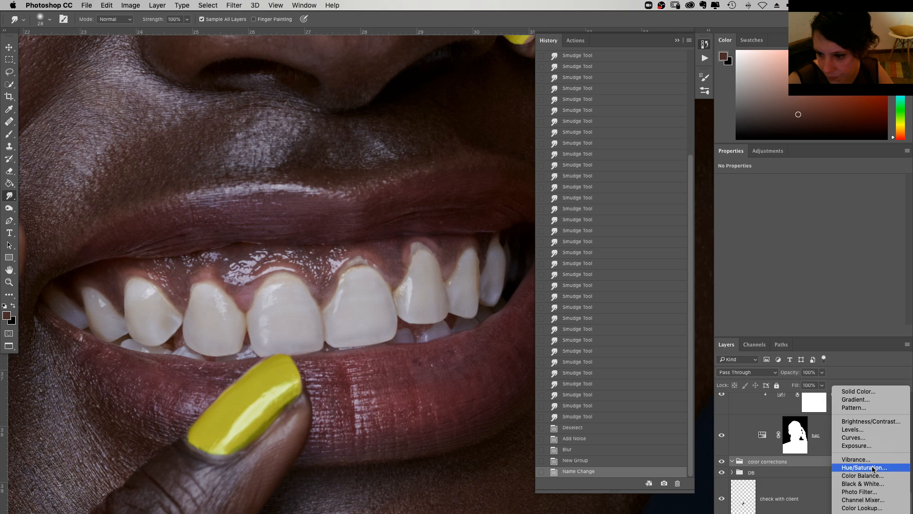
click(873, 469)
click(809, 193)
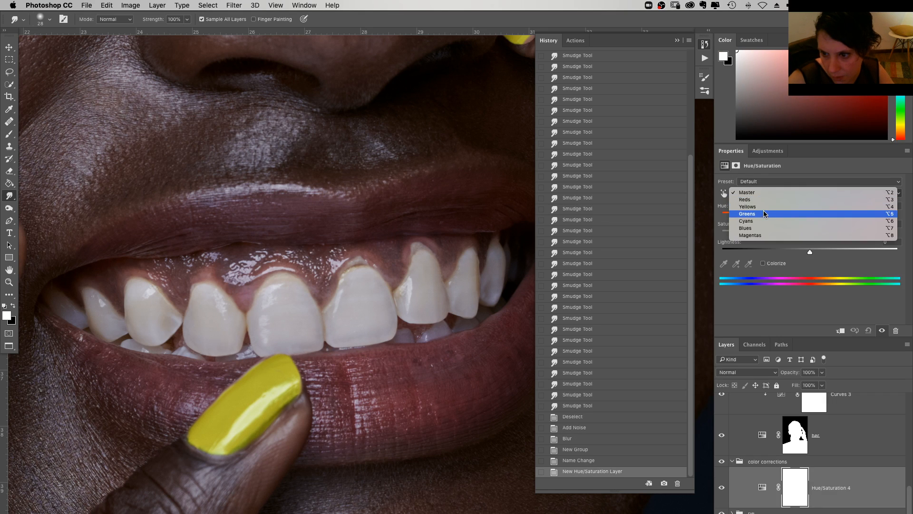
click(780, 209)
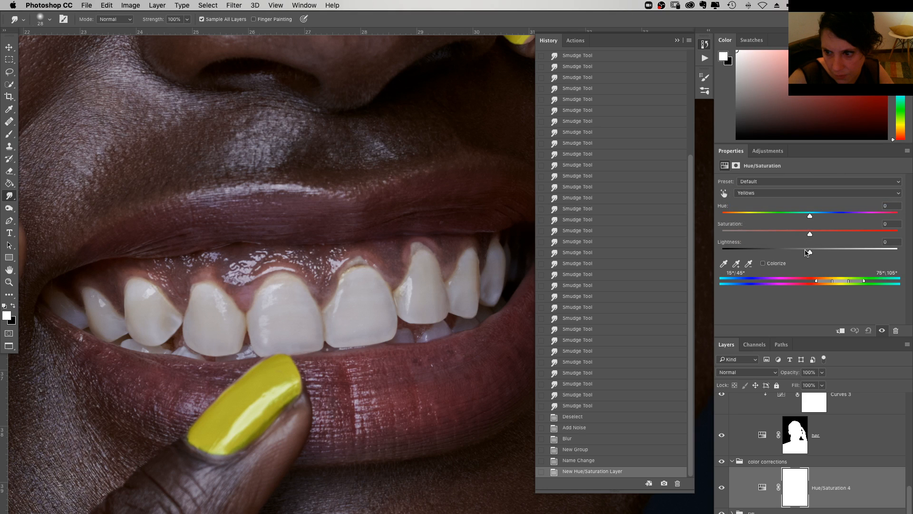
drag(808, 252, 774, 234)
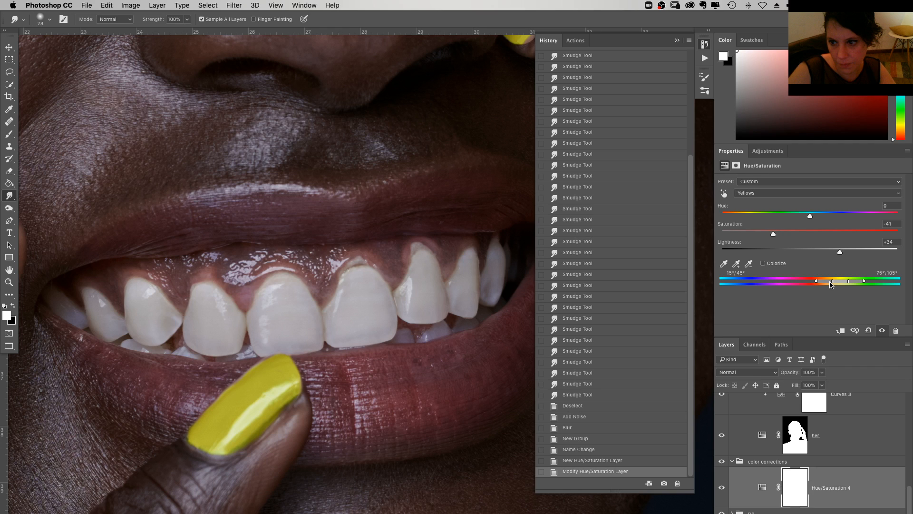
drag(831, 285, 814, 284)
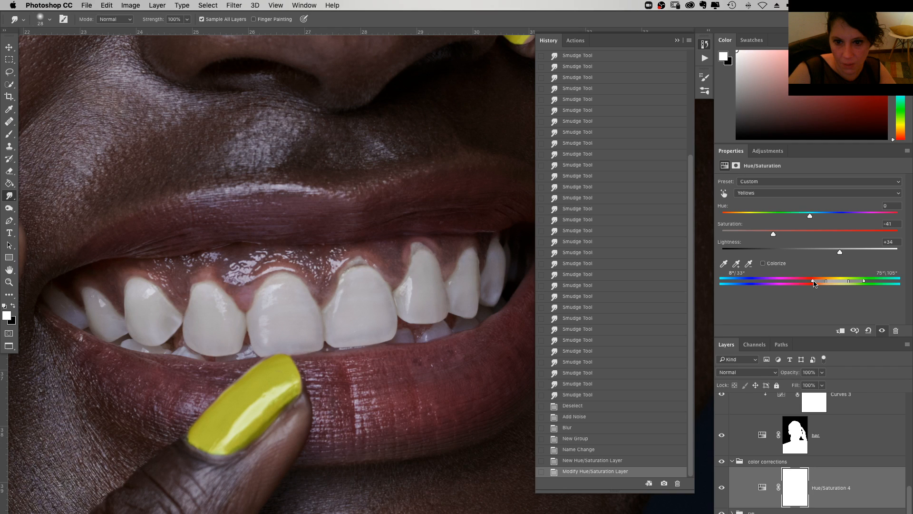
drag(787, 234, 791, 233)
drag(841, 255, 849, 252)
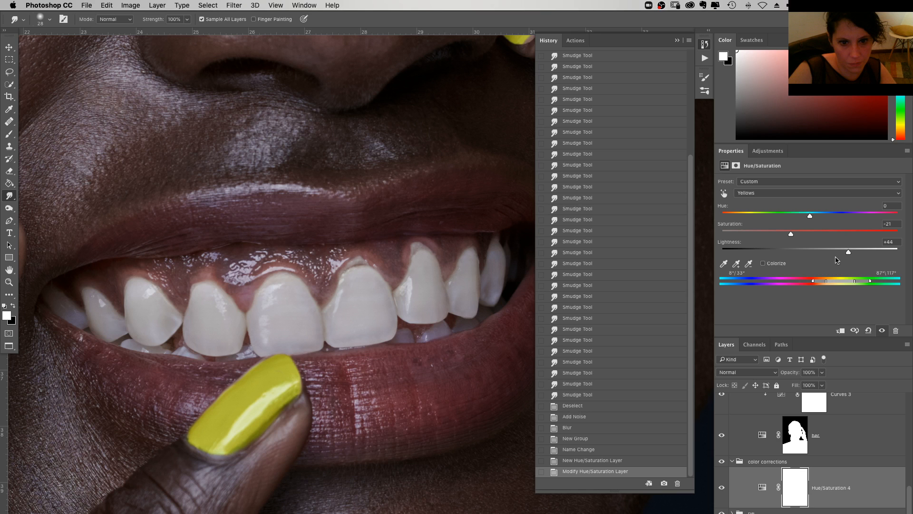
Invert the Hue/Saturation mask to black and set the Brush to 38 px, 55% hardness and 100% opacity
key(super+minus)
key(super+minus)
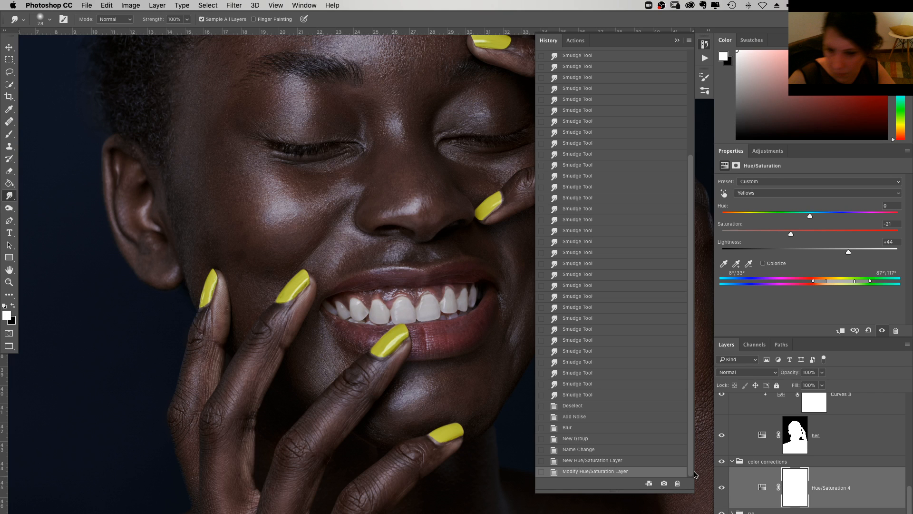
key(super+i)
key(super+plus)
key(super+plus)
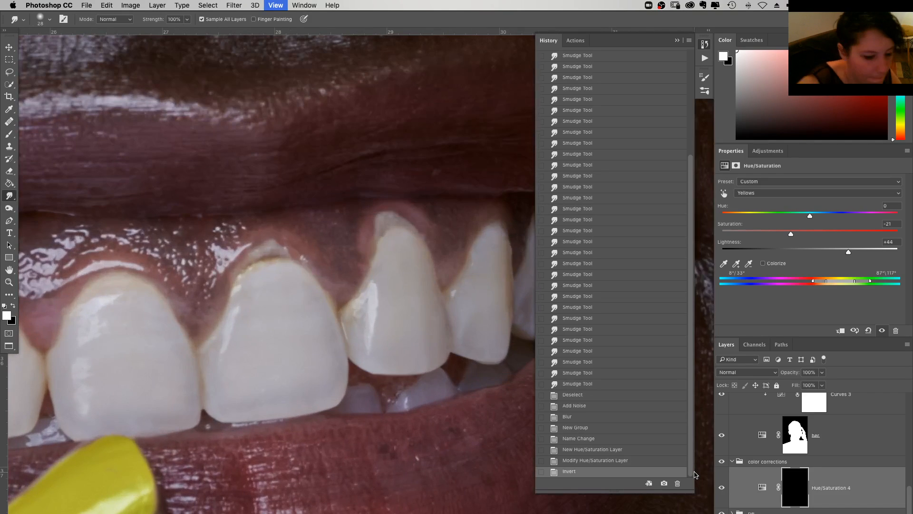
key(b)
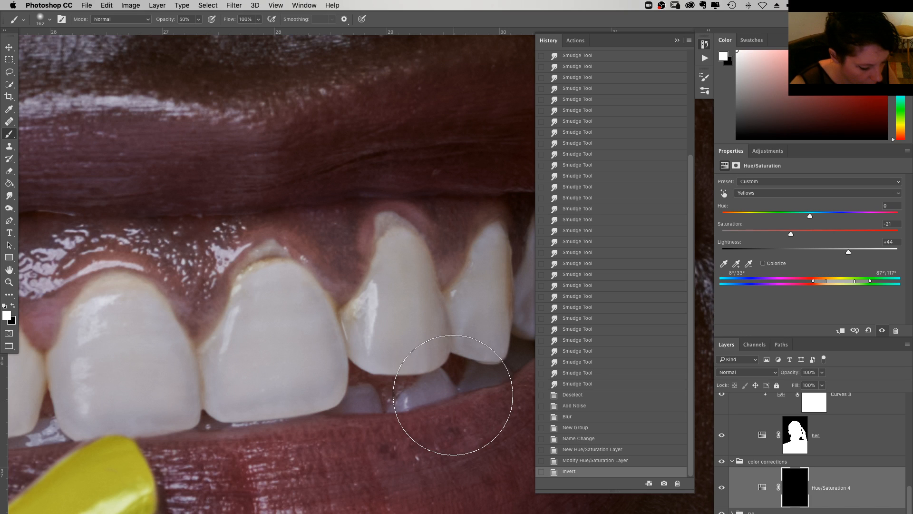
right_click(453, 395)
text(38)
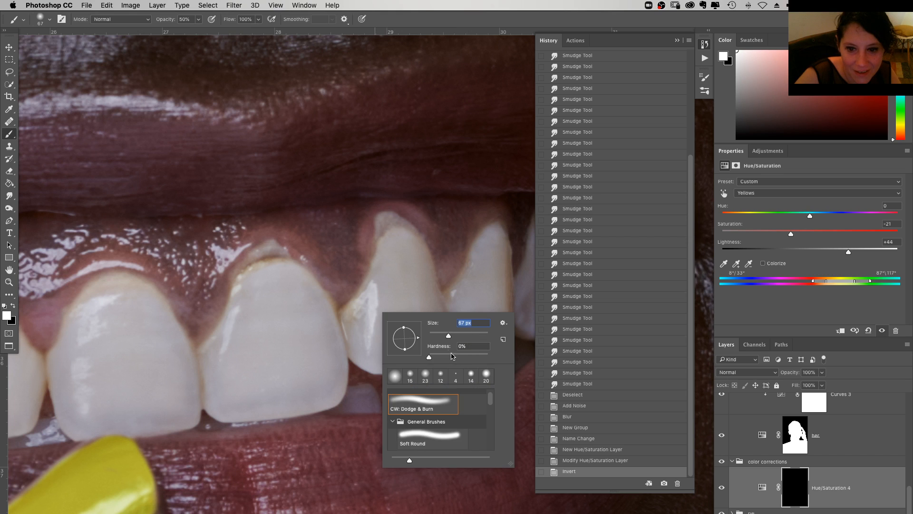
key(Tab)
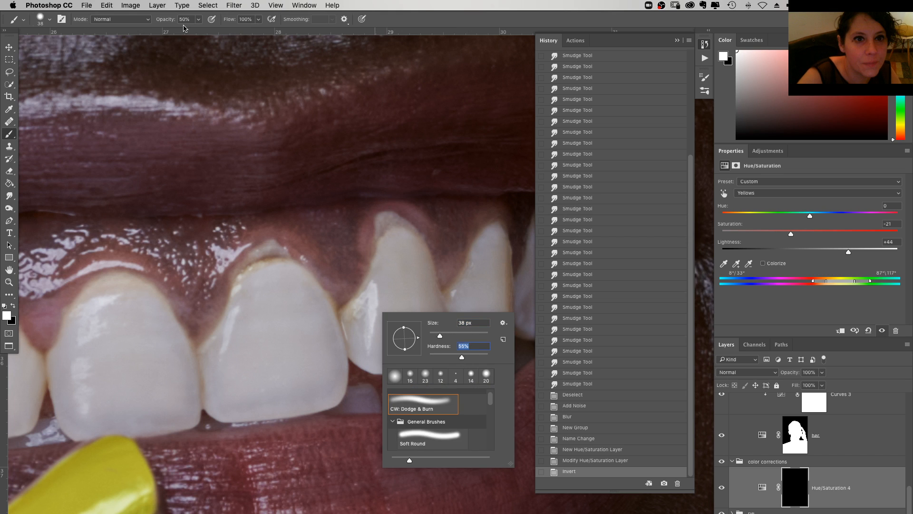
key(Return)
key(0)
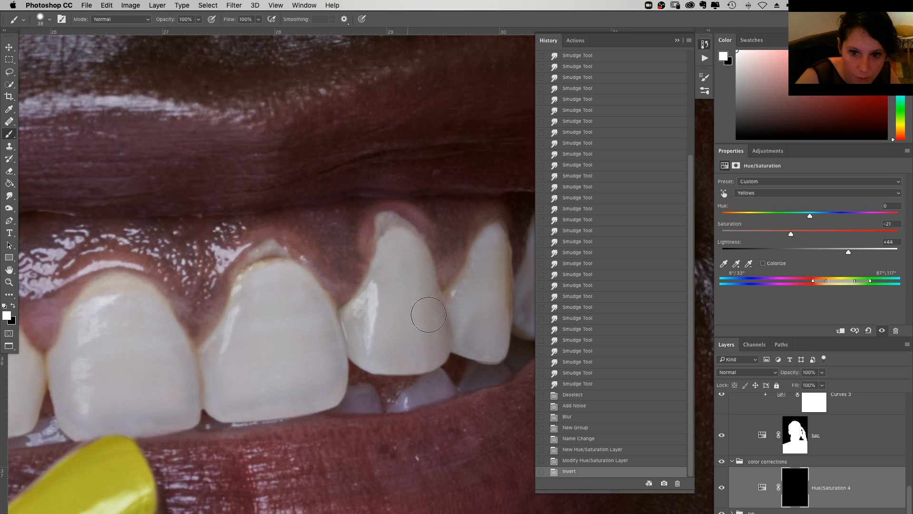
Paint white on the Hue/Saturation mask over the yellowed areas of the canine and the two upper central incisors
click(407, 286)
click(338, 322)
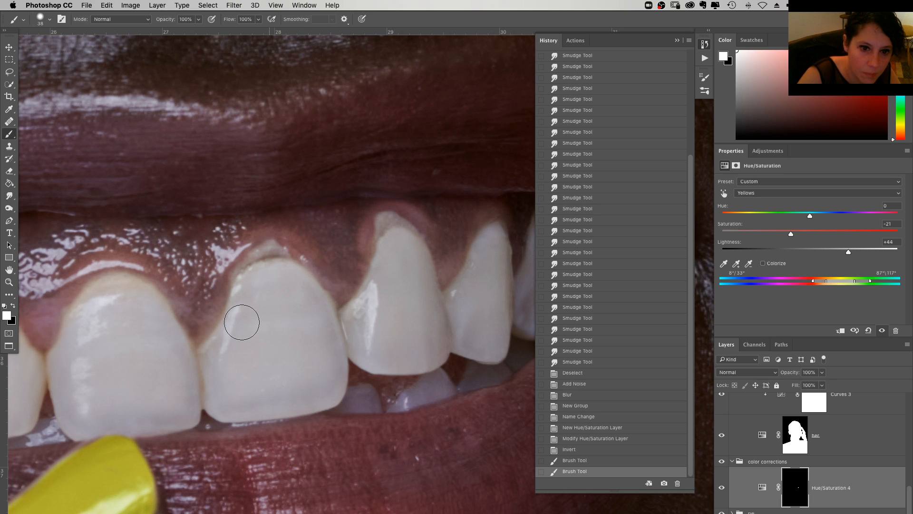
scroll(242, 322, left, 5)
scroll(241, 322, down, 2)
click(314, 302)
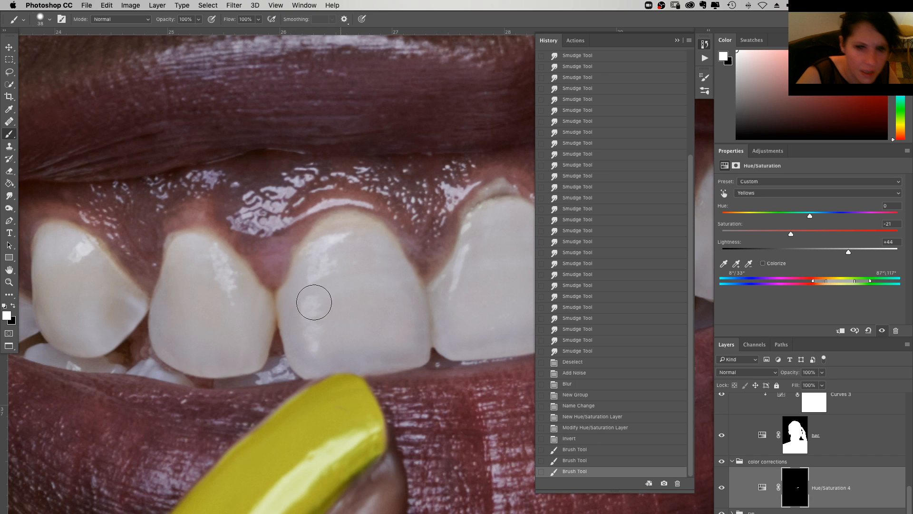
click(359, 231)
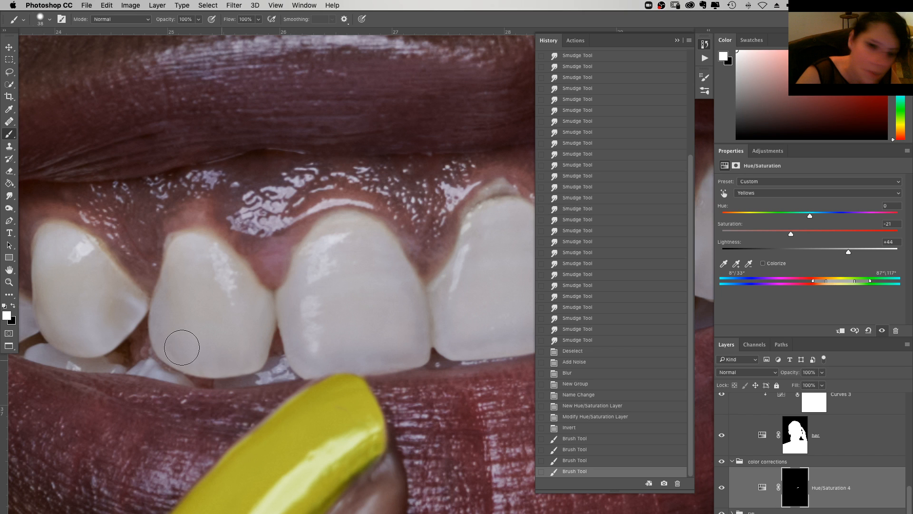
Continue painting the Hue/Saturation mask white over the yellow stains on the lateral incisor, canine and back teeth
click(238, 292)
click(218, 310)
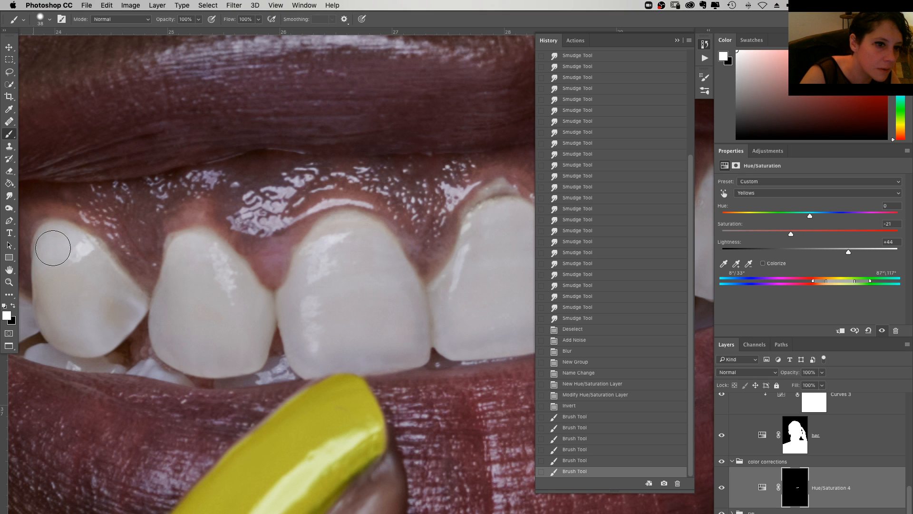
drag(53, 247, 64, 281)
drag(65, 281, 221, 298)
mouse_move(174, 343)
mouse_down()
mouse_move(154, 318)
mouse_move(154, 342)
mouse_up()
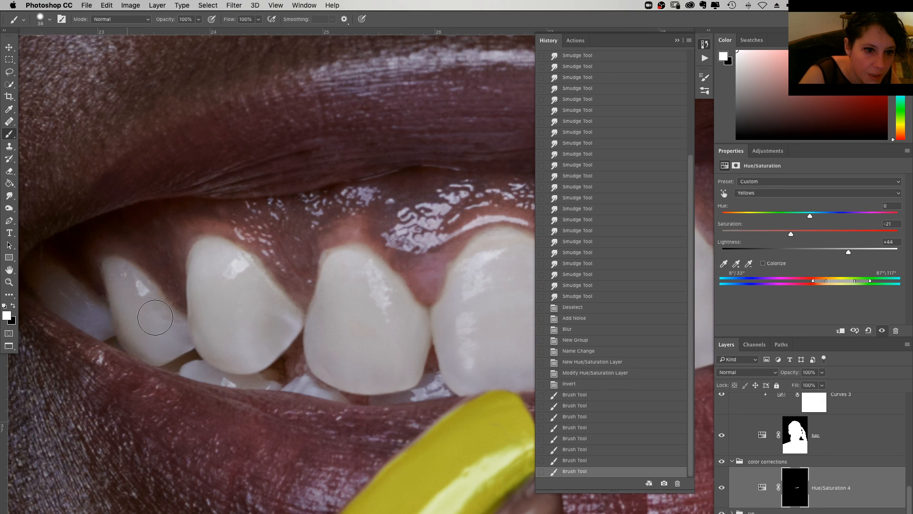
drag(155, 317, 176, 286)
drag(195, 257, 204, 249)
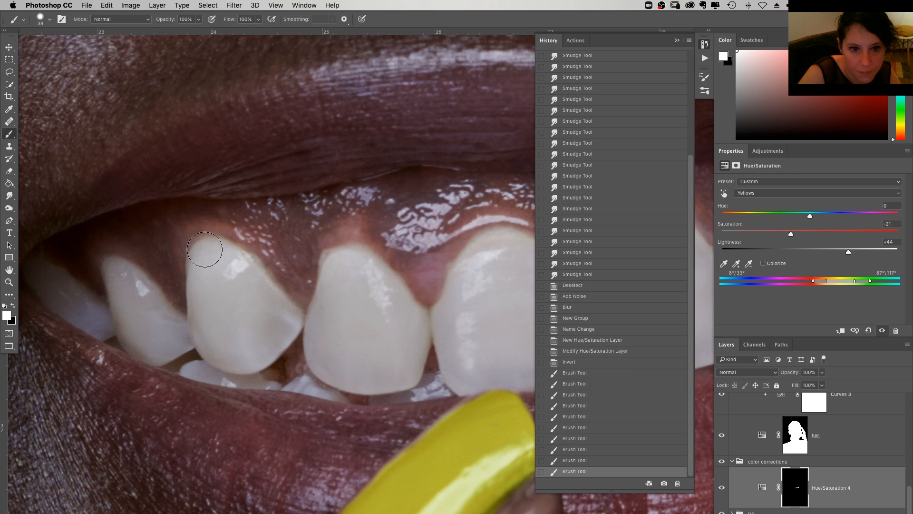
scroll(344, 313, right, 5)
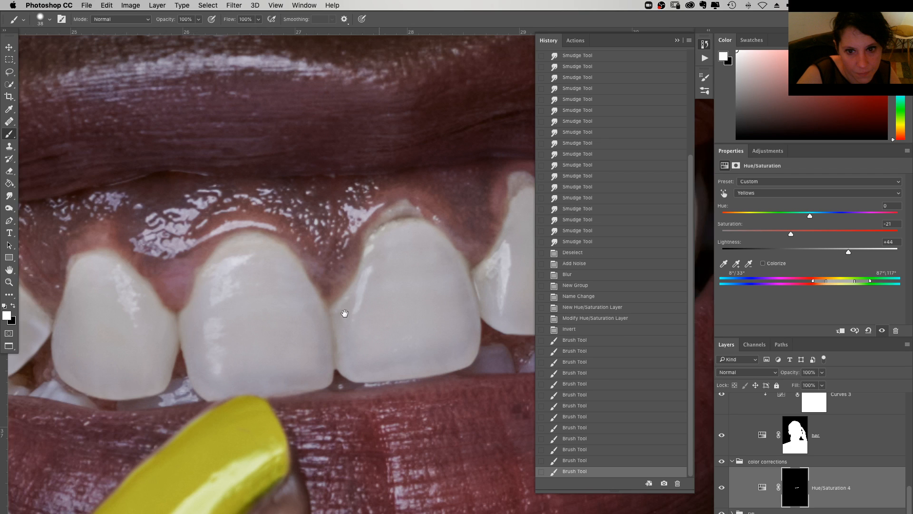
scroll(344, 313, right, 5)
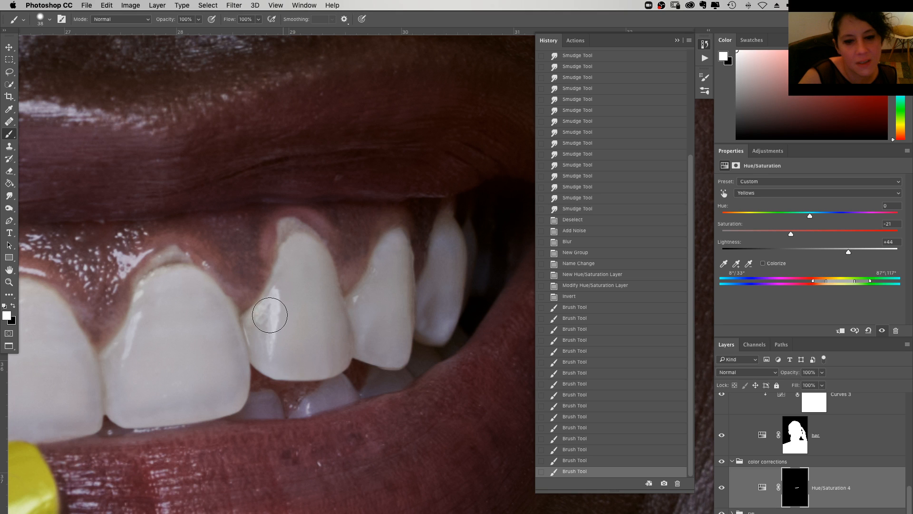
Inspect the corrected teeth in the full portrait and again up close
scroll(305, 345, up, 2)
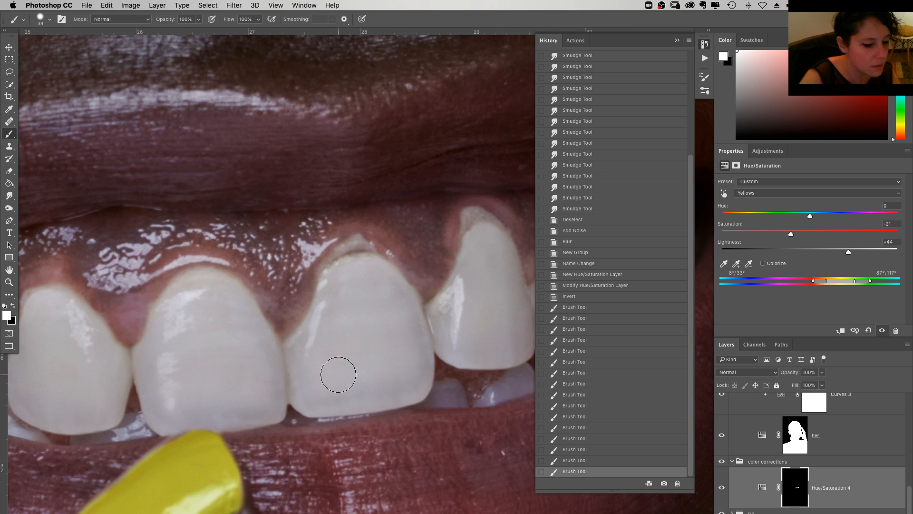
key(super+0)
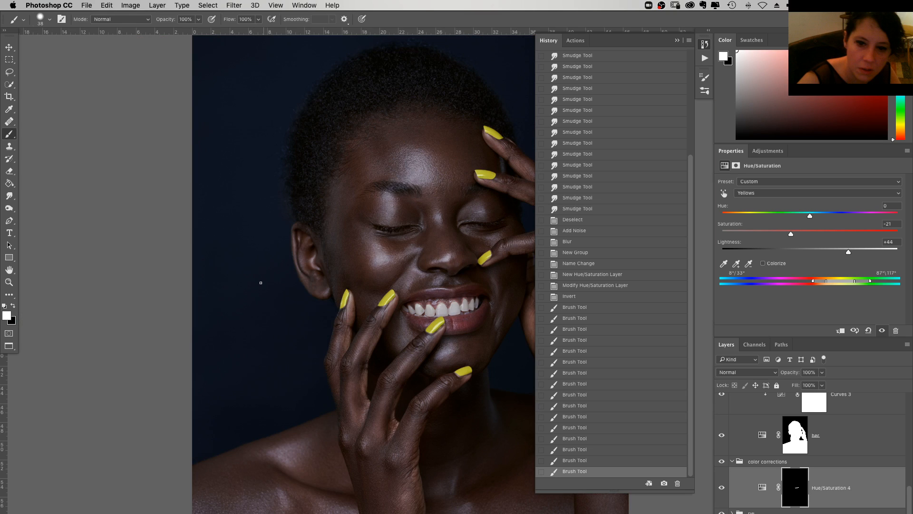
key(z)
drag(468, 306, 509, 396)
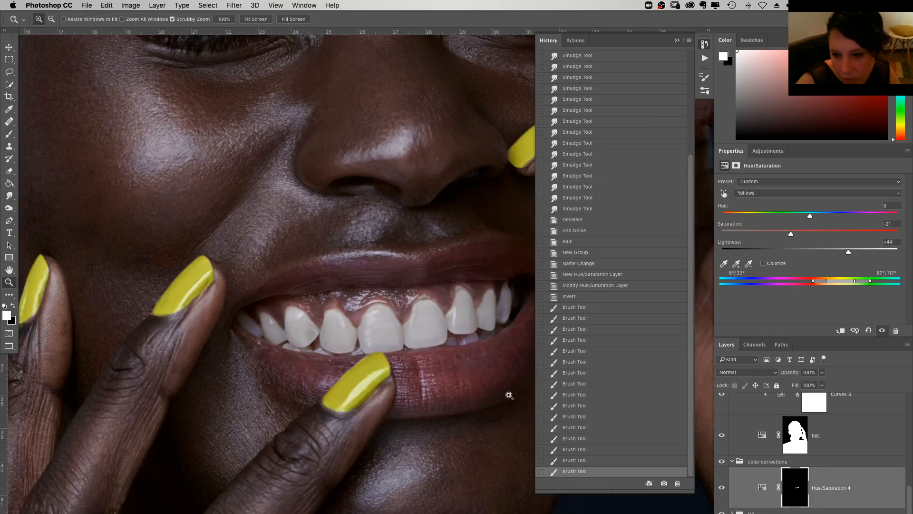
click(429, 321)
Rename the Hue/Saturation adjustment as teeth and collapse the color corrections group
double_click(825, 488)
text(tee)
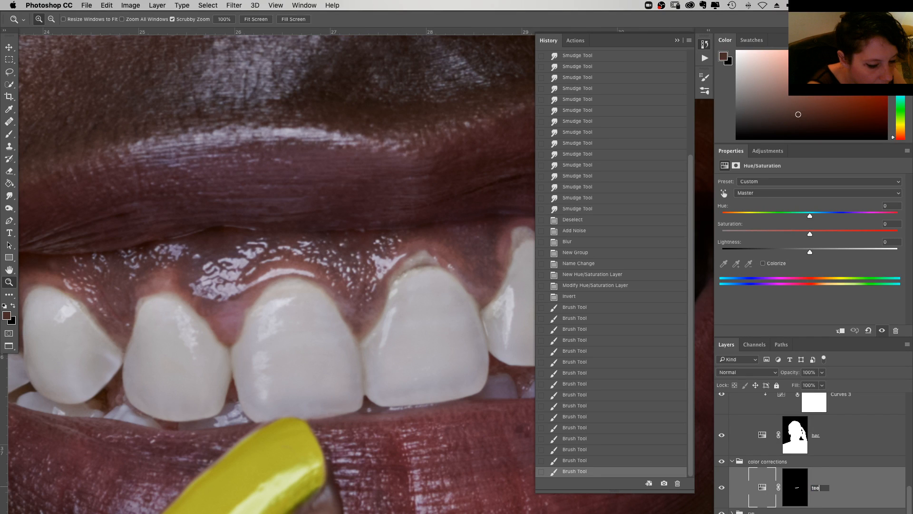
text(th)
key(Return)
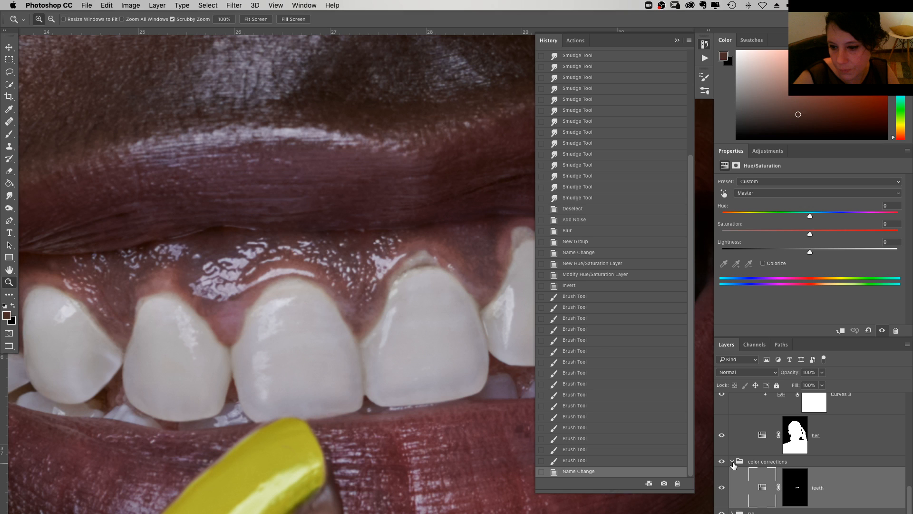
click(732, 462)
Merge Layer 4 down into the clean up layer and hide the history list
click(894, 499)
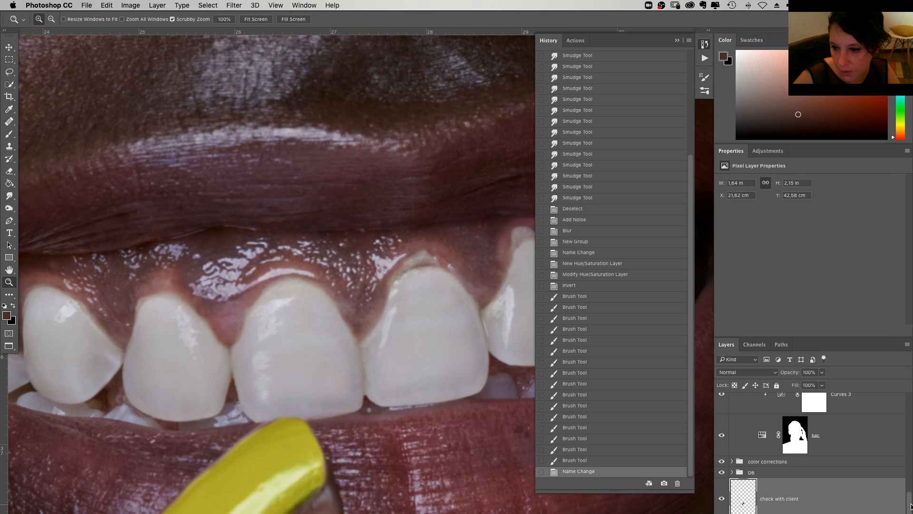
key(alt+bracketleft)
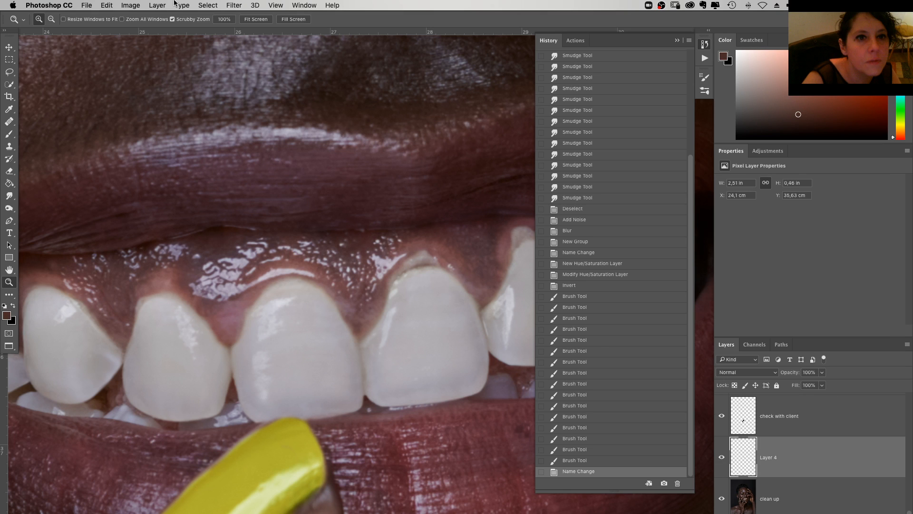
key(BackSpace)
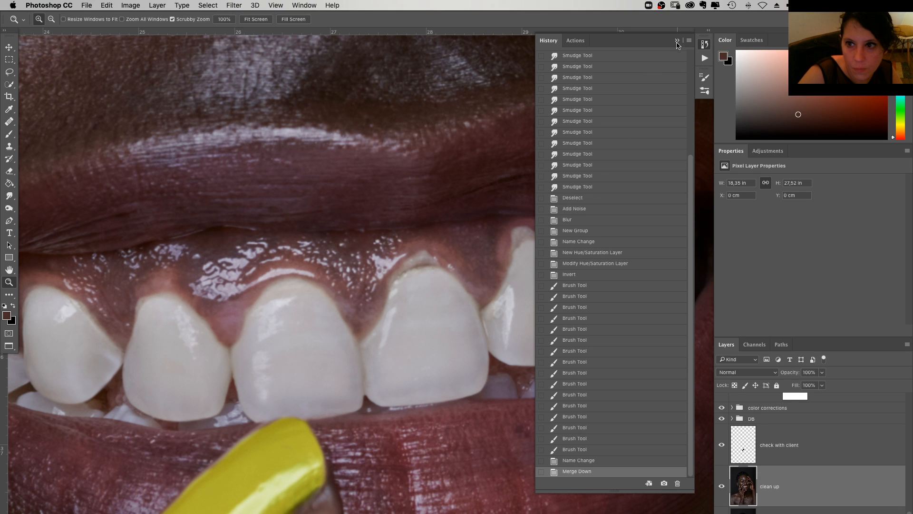
click(677, 40)
Create a new layer above clean up and clone gum texture over the receded gum above the central incisor, raising the opacity to 100%
click(442, 269)
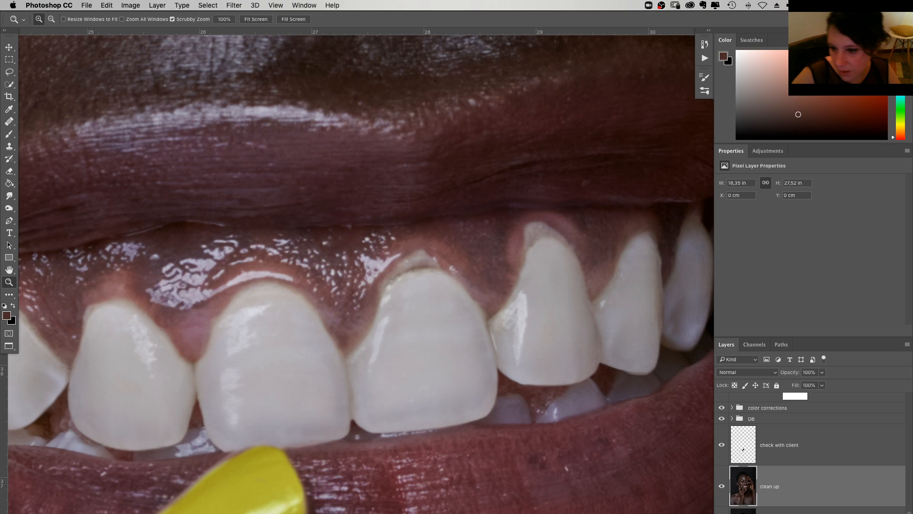
key(alt+shift+super+n)
key(s)
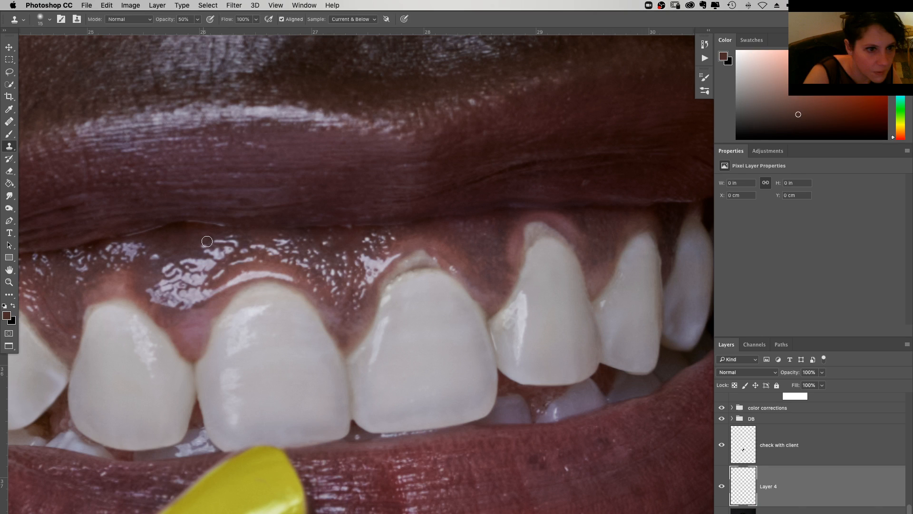
alt+click(452, 269)
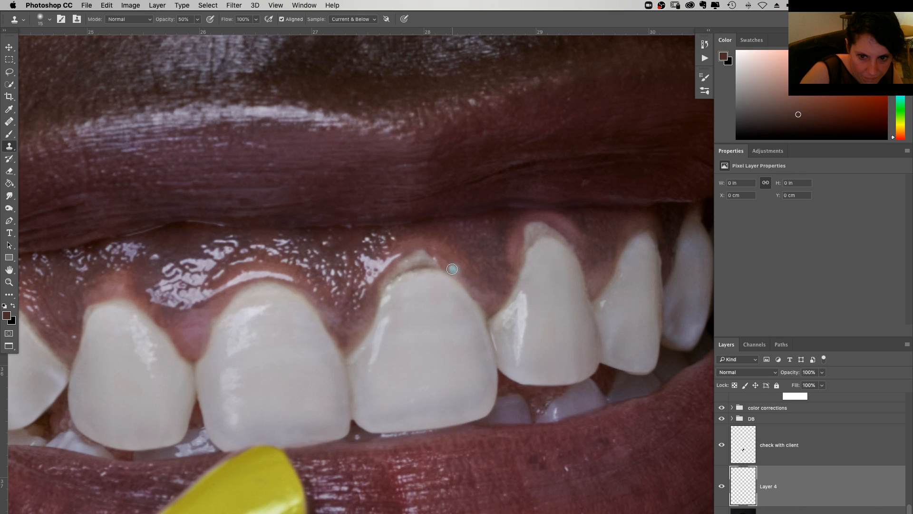
drag(452, 269, 422, 254)
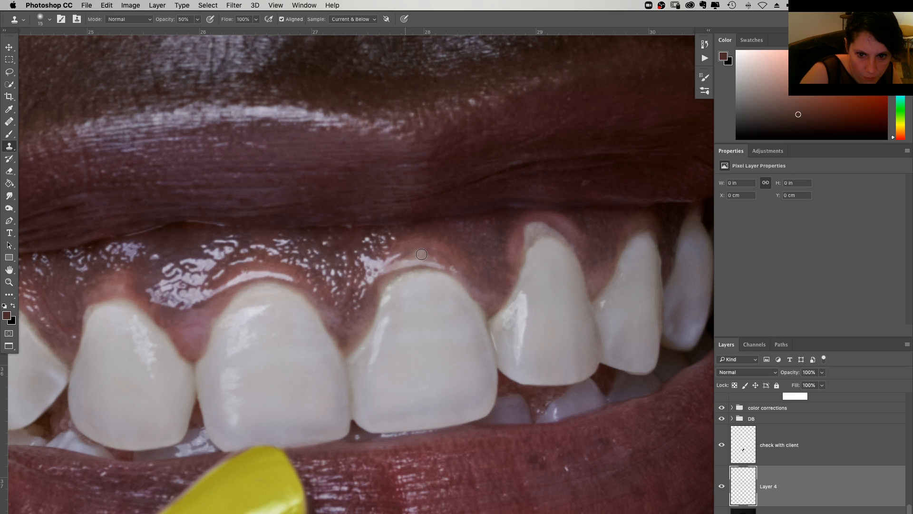
key(0)
mouse_move(375, 275)
mouse_down()
mouse_move(439, 262)
mouse_move(423, 256)
mouse_move(449, 268)
mouse_move(419, 261)
mouse_up()
Enlarge the Clone Stamp brush to 27 px and extend the cloned glossy gum edge around the incisor's upper rim
right_click(420, 269)
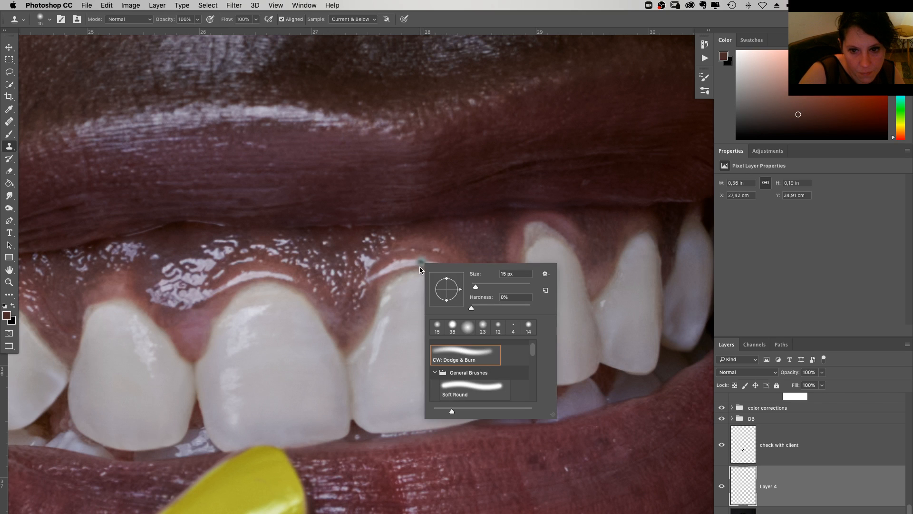
key(Escape)
key(bracketright)
key(bracketright)
click(394, 260)
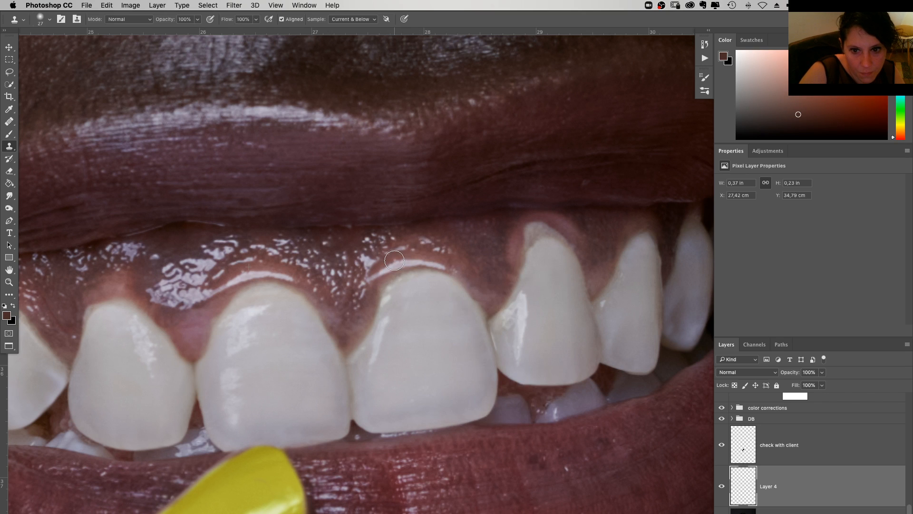
drag(395, 261, 382, 267)
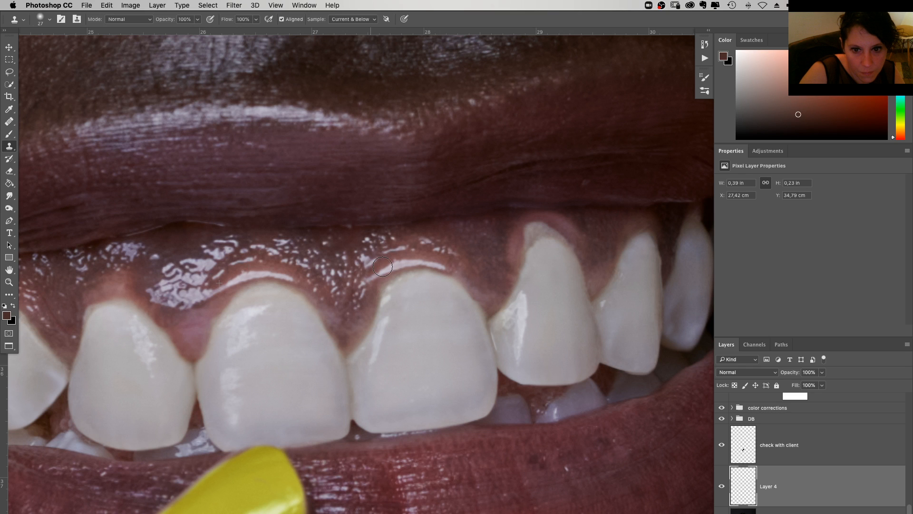
Transform the cloned gum patch to about 88.6% width and 114.2% height, rotated -1.85° and skewed 4.84°, to follow the tooth's curve
key(super+t)
mouse_move(361, 265)
mouse_down()
mouse_move(372, 264)
mouse_move(363, 265)
mouse_up()
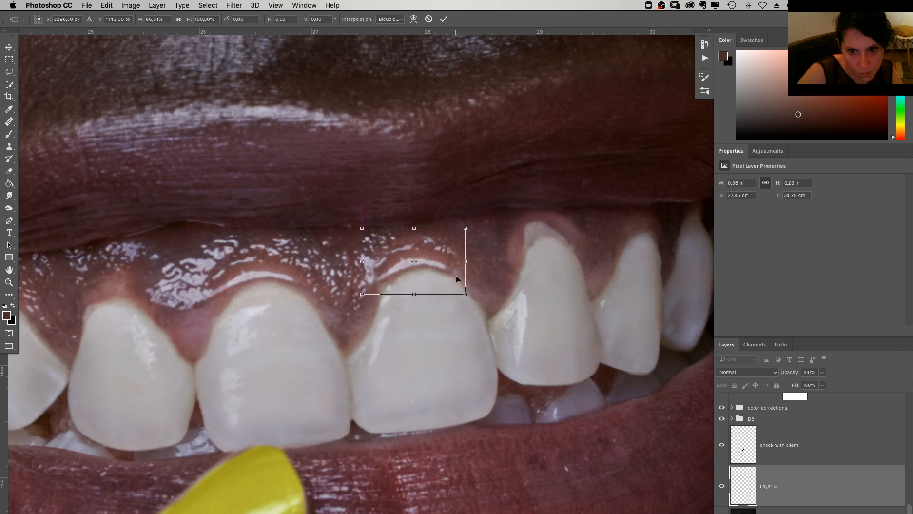
drag(455, 275, 427, 273)
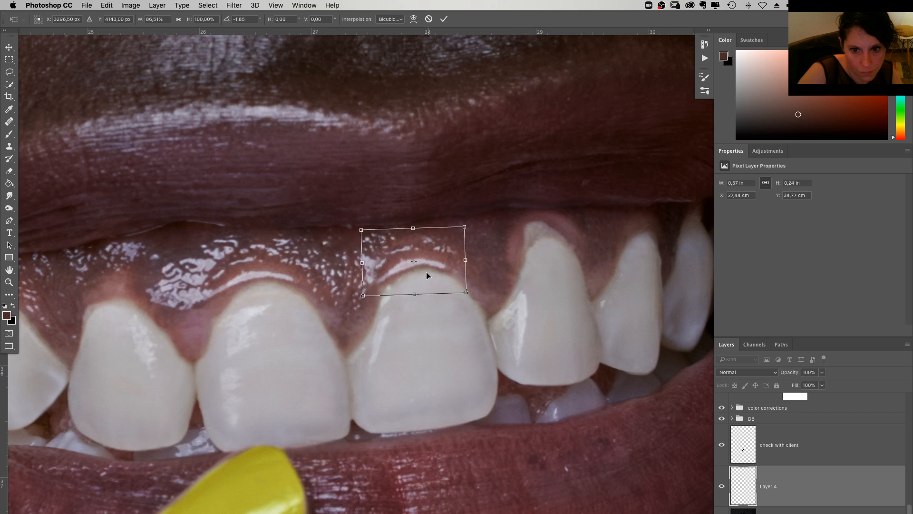
drag(363, 296, 370, 302)
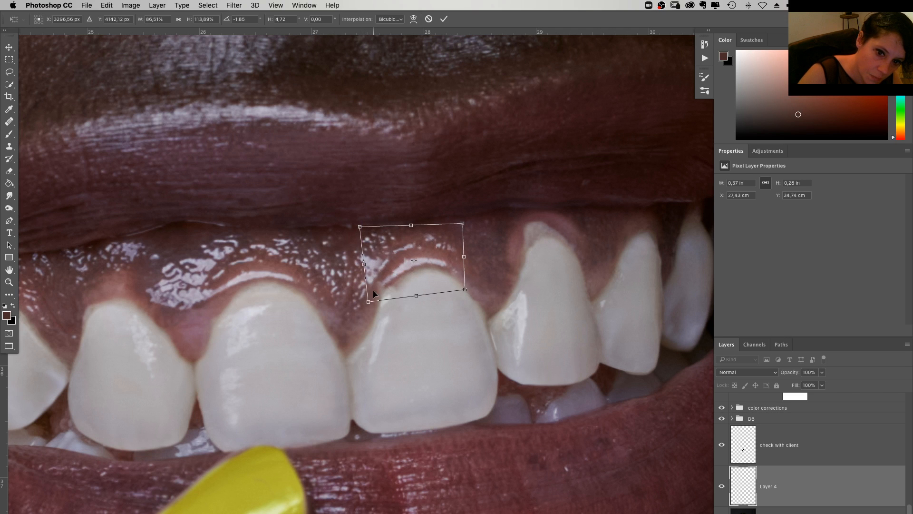
drag(363, 264, 361, 265)
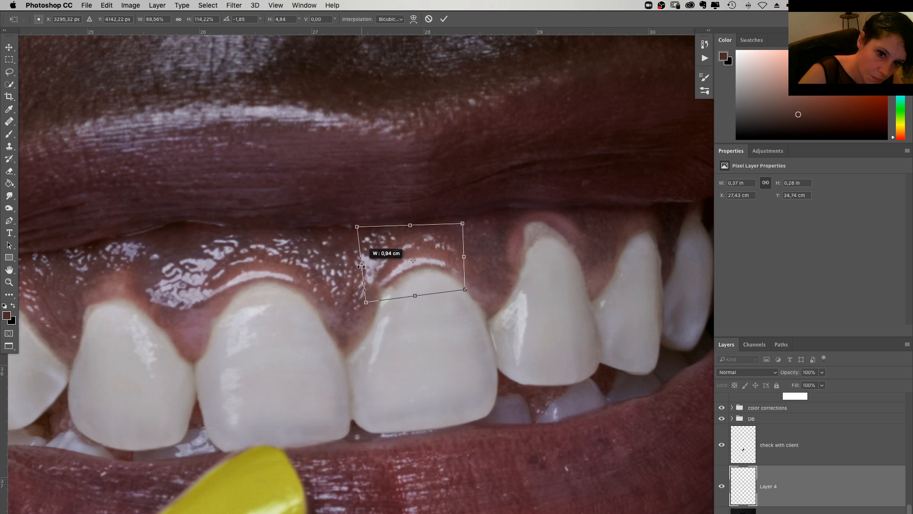
key(Return)
Set the Clone Stamp brush to 30 px with 79% hardness
key(s)
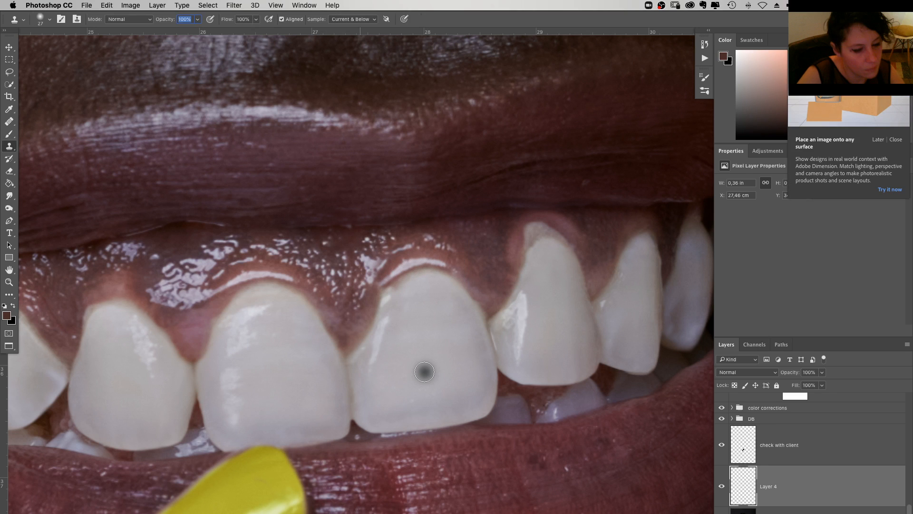
right_click(424, 371)
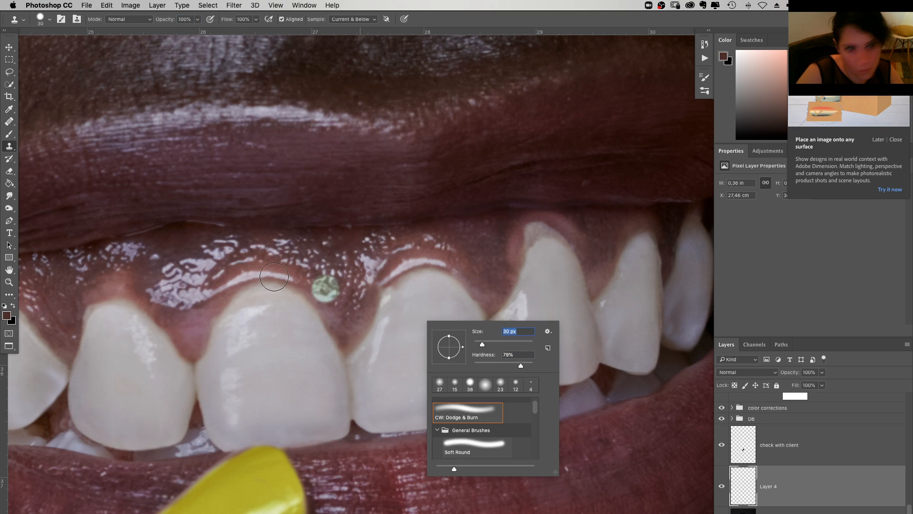
text(6)
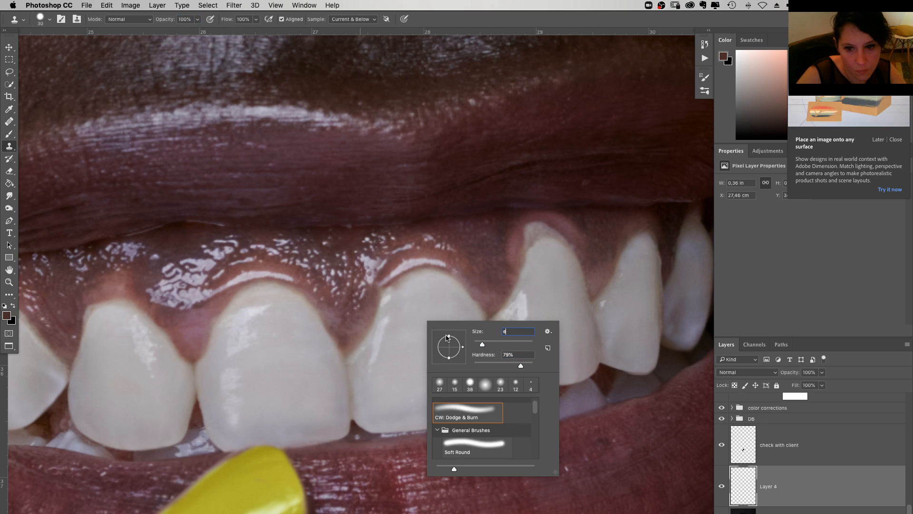
key(Return)
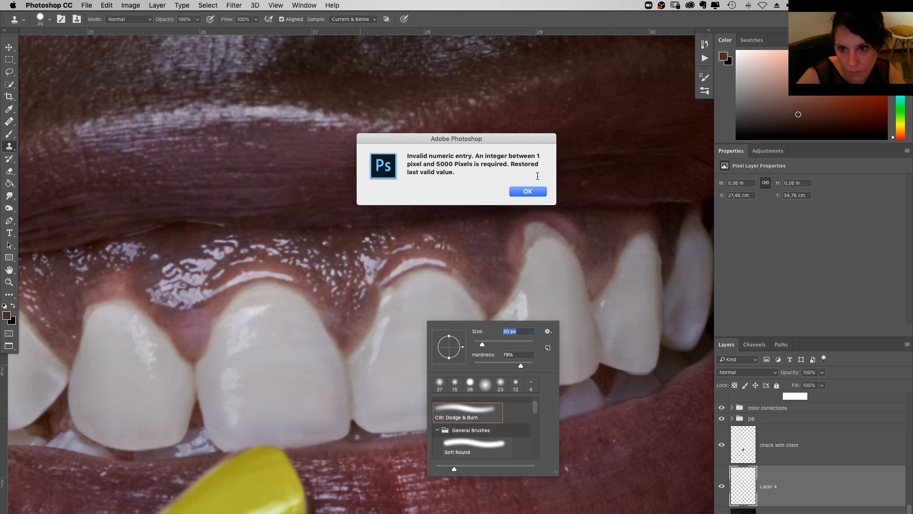
click(528, 191)
Soften the cloned gum patch's edge above the central incisor with a 17 px, 0% hardness Eraser at 20% opacity
key(e)
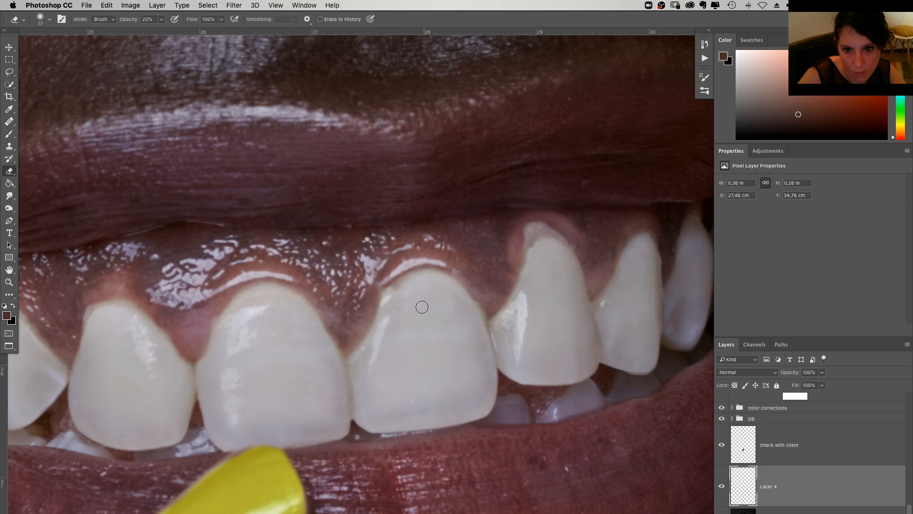
right_click(410, 307)
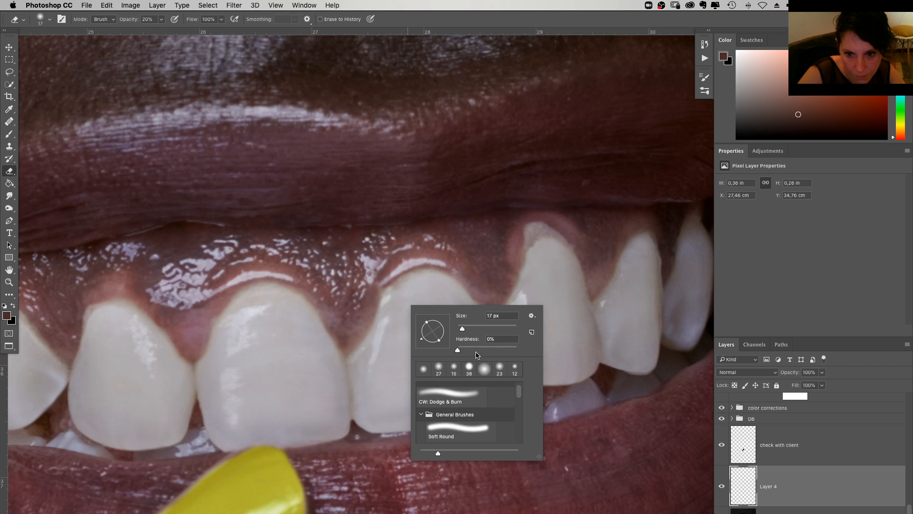
click(380, 287)
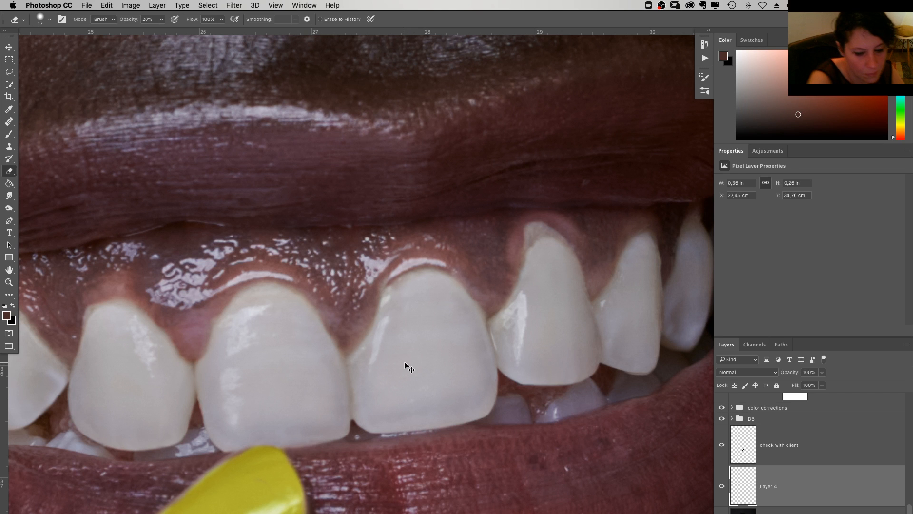
key(super+plus)
key(super+plus)
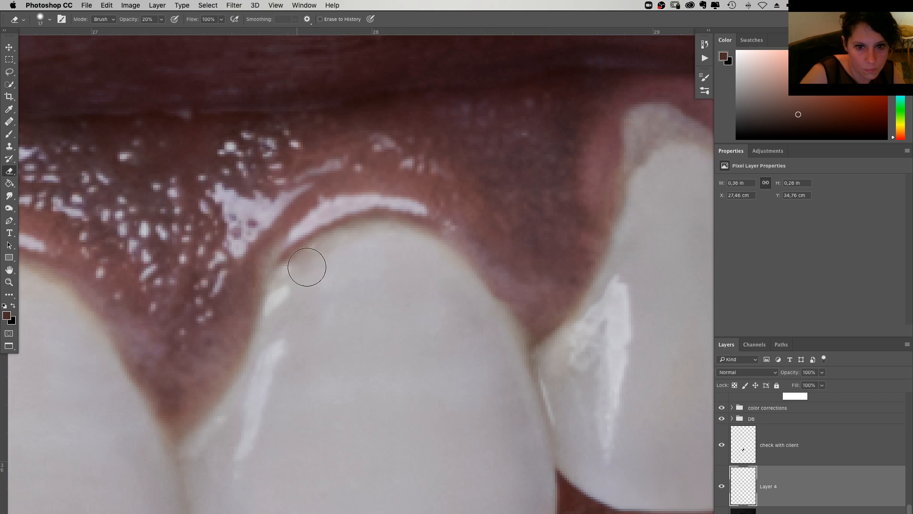
Set the Clone Stamp brush to 6 px with 0% hardness and sample the gum at the glossy edge above the central incisor
key(s)
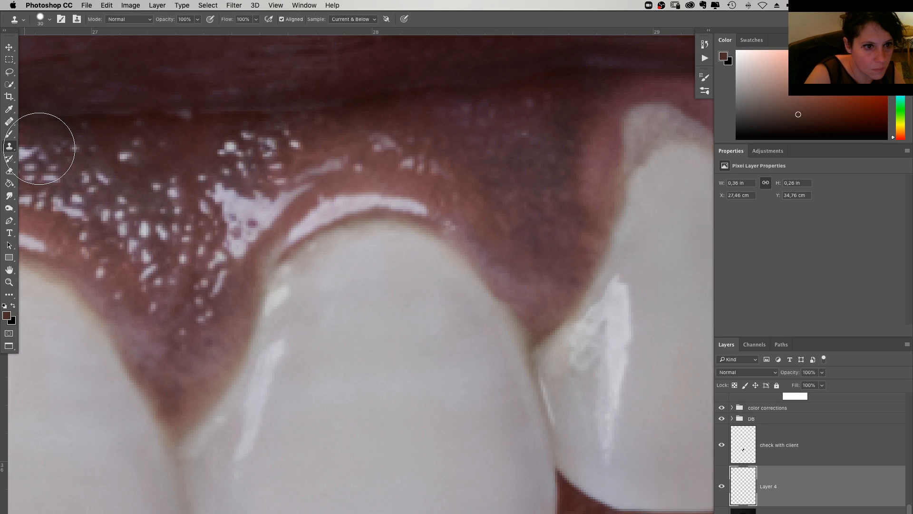
right_click(327, 214)
drag(378, 238, 374, 238)
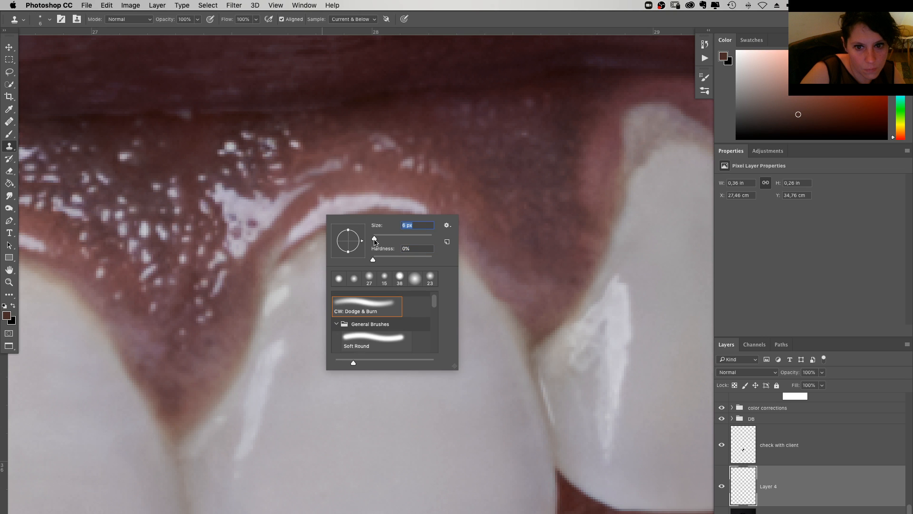
alt+click(321, 197)
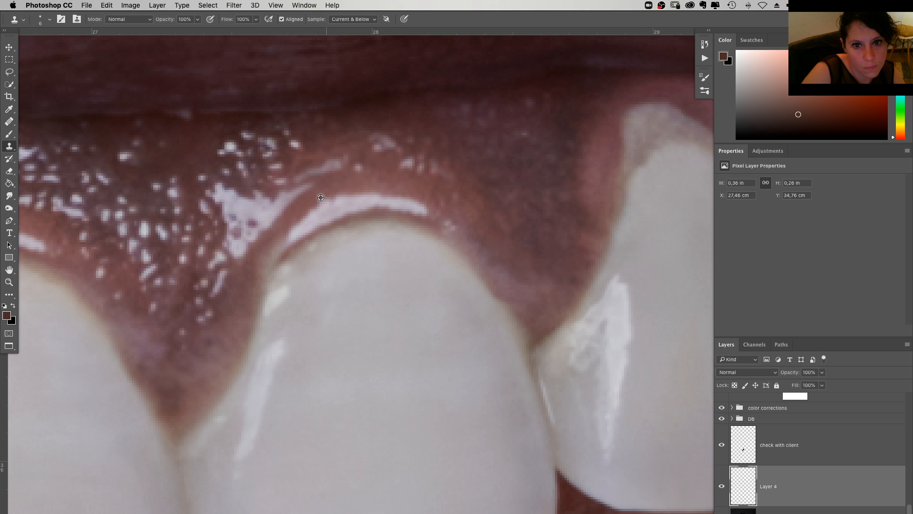
key(super+minus)
key(super+minus)
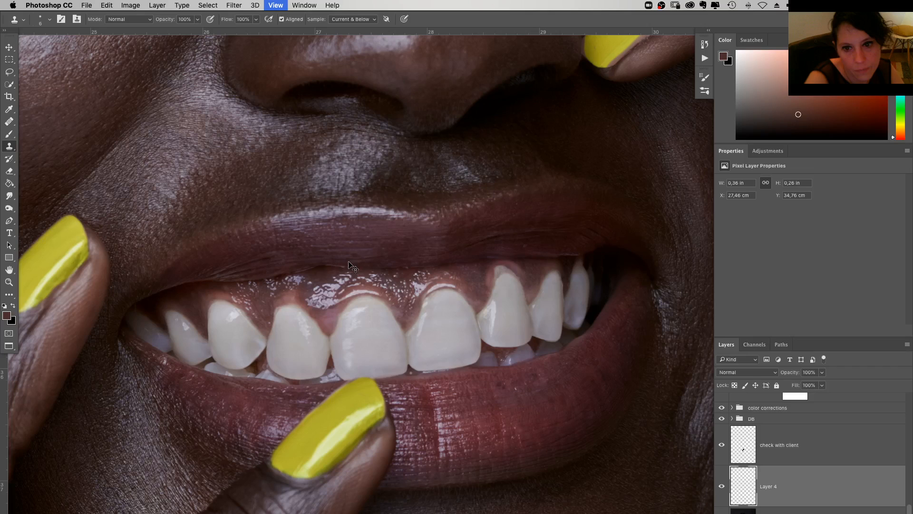
Begin a Pen path that curves along the intended gum line over the top of the neighbouring lateral incisor
scroll(425, 376, right, 5)
scroll(425, 376, down, 2)
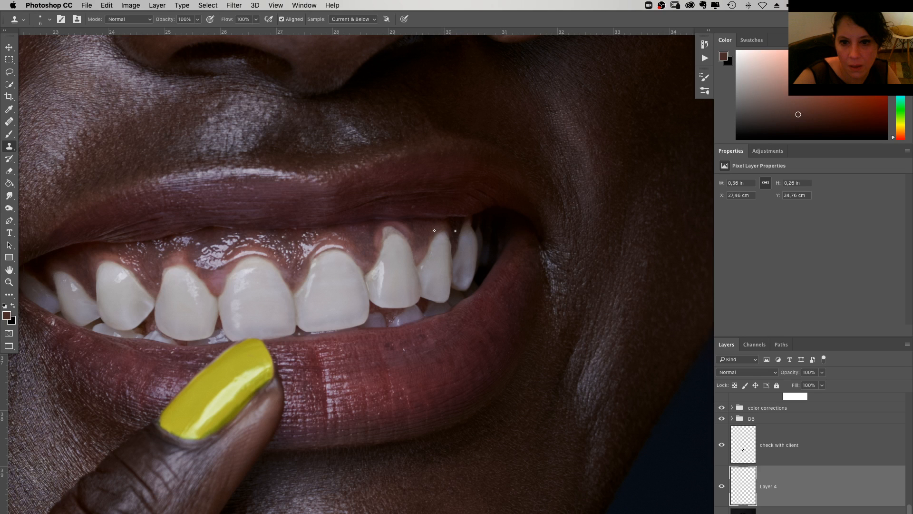
scroll(434, 230, up, 5)
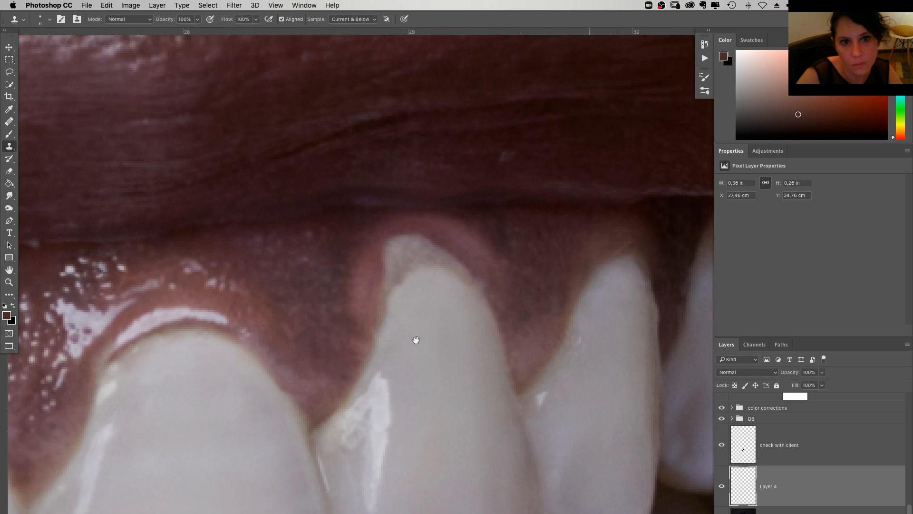
scroll(456, 285, right, 2)
scroll(456, 285, down, 1)
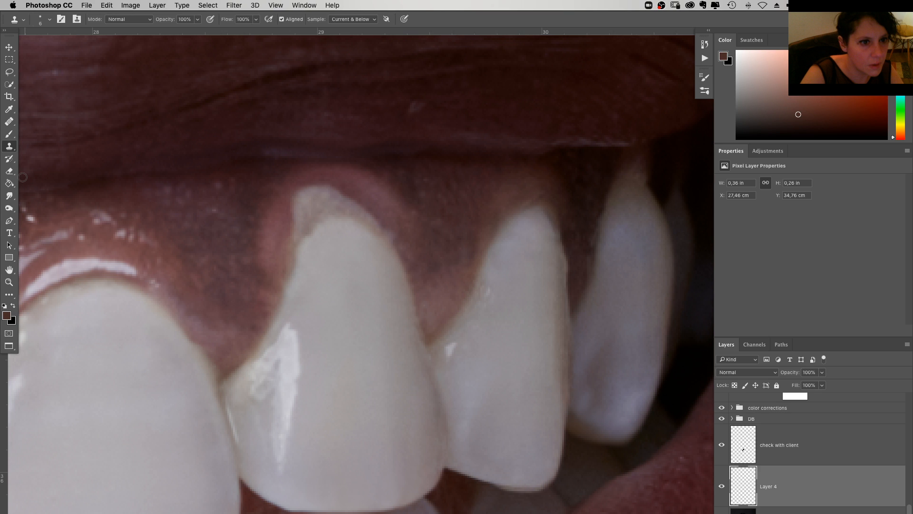
key(p)
click(292, 266)
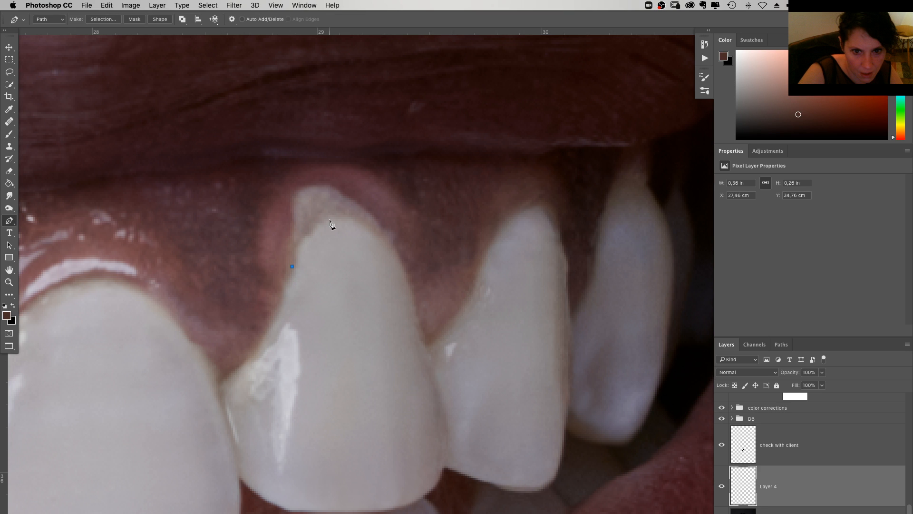
drag(327, 220, 351, 218)
drag(397, 250, 410, 273)
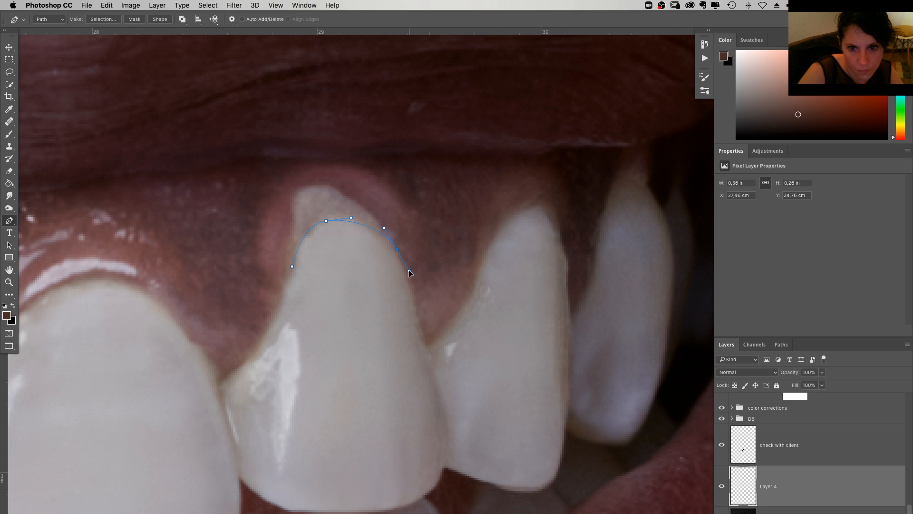
Close the path around the gum surrounding the lateral incisor's receded area and convert it into a selection
key(super+z)
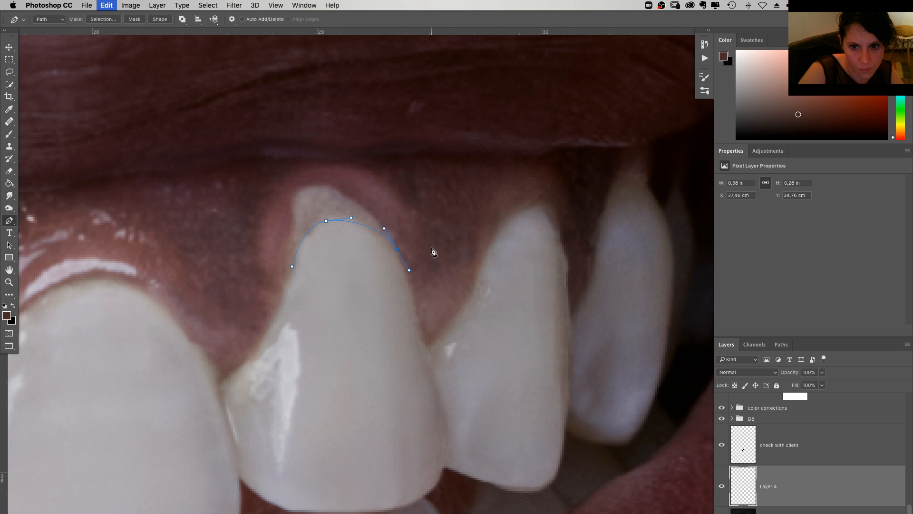
click(432, 247)
click(360, 167)
drag(267, 167, 273, 164)
click(224, 219)
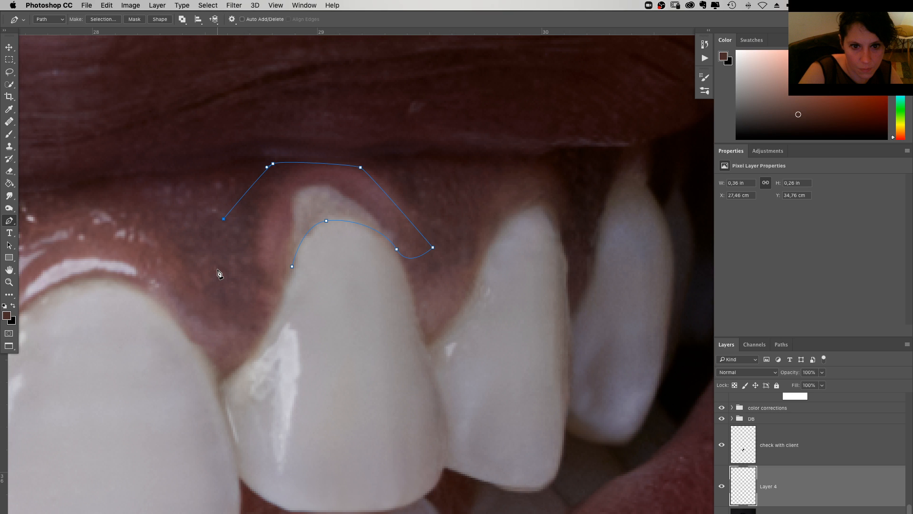
click(218, 270)
click(257, 314)
click(293, 266)
right_click(283, 222)
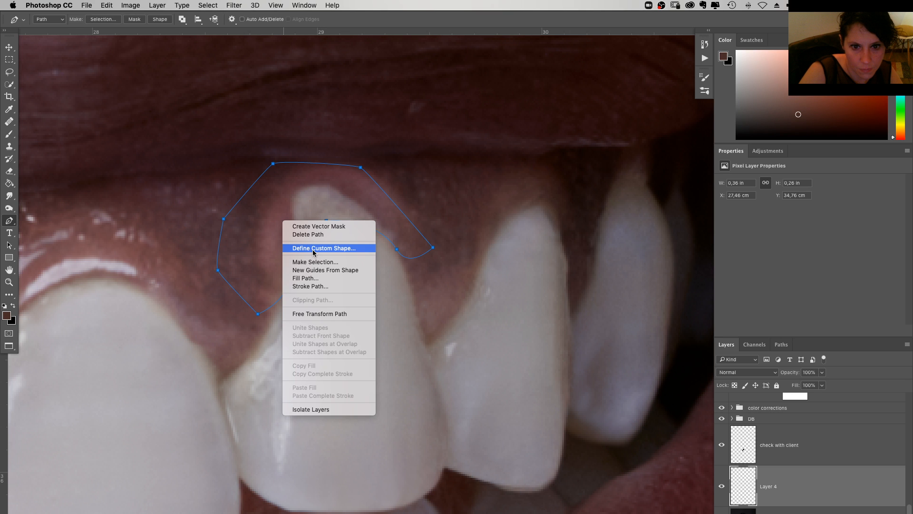
click(316, 261)
click(509, 237)
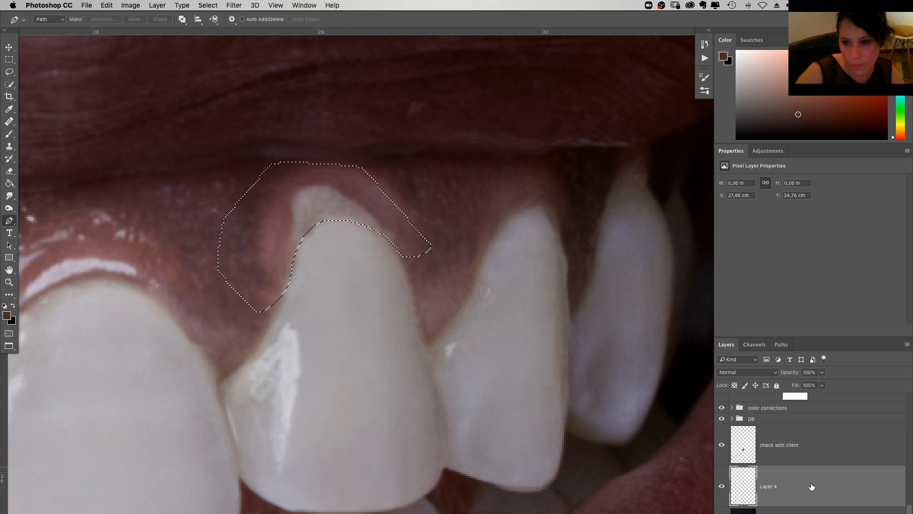
Create a new layer and paint sampled pink gum colour inside the selection over the lateral incisor's exposed root
key(b)
key(super+shift+alt+n)
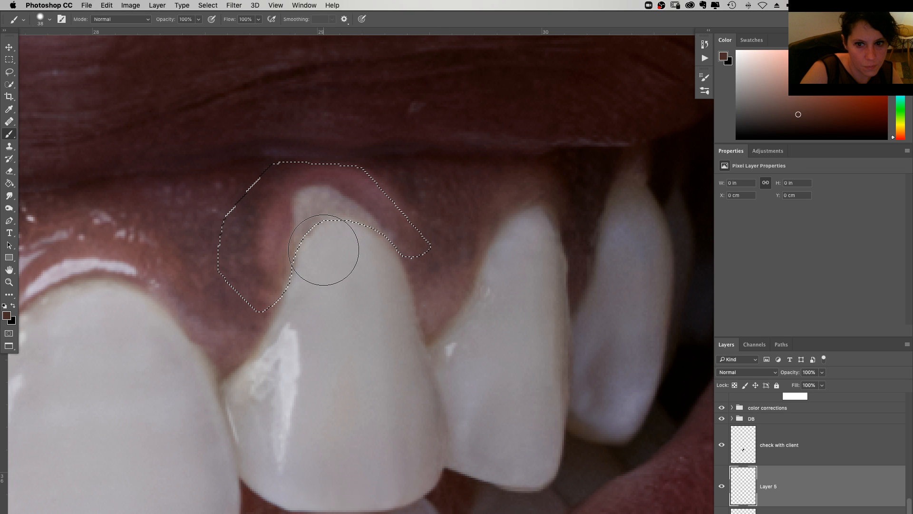
mouse_move(304, 257)
mouse_down()
mouse_move(306, 276)
mouse_move(330, 252)
mouse_up()
key(super+z)
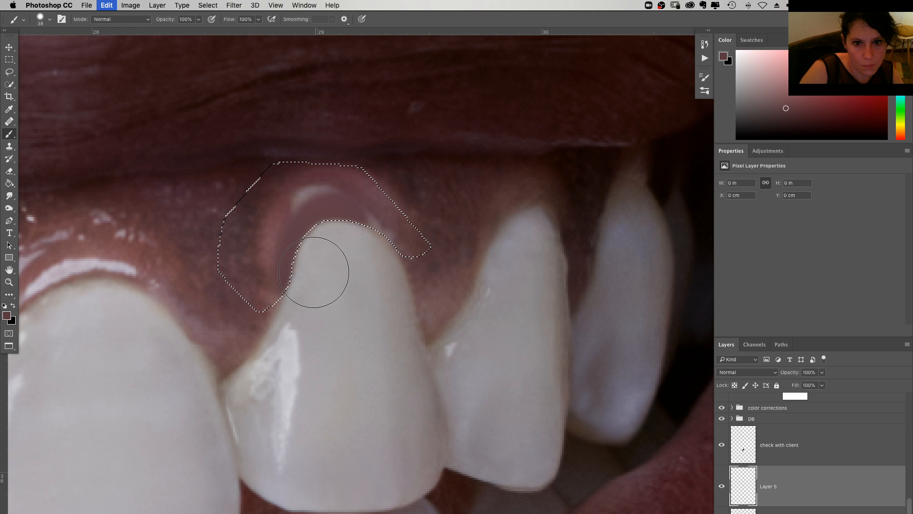
mouse_move(314, 272)
mouse_down()
mouse_move(342, 229)
mouse_move(315, 214)
mouse_move(307, 226)
mouse_move(337, 251)
mouse_up()
alt+click(311, 279)
Blend the painted gum along the tooth's curved edge at 40% brush opacity, and clear the selection
key(4)
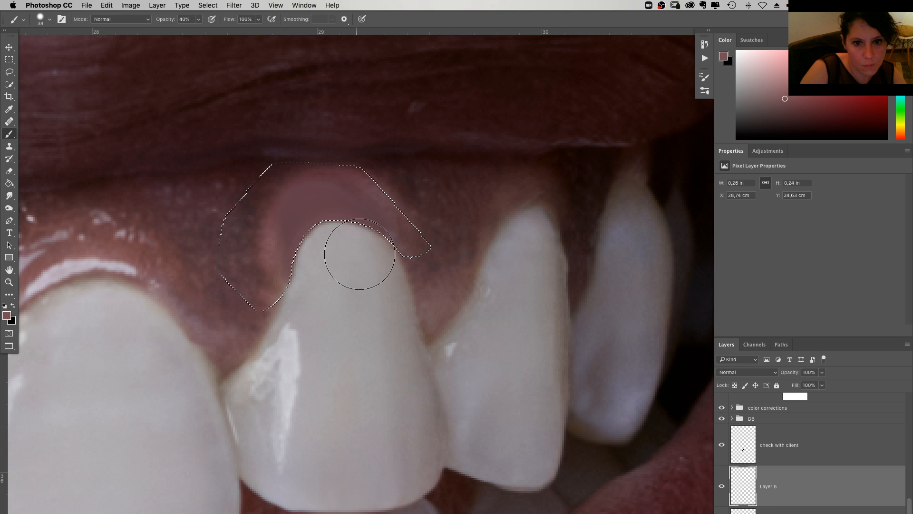
drag(363, 260, 292, 320)
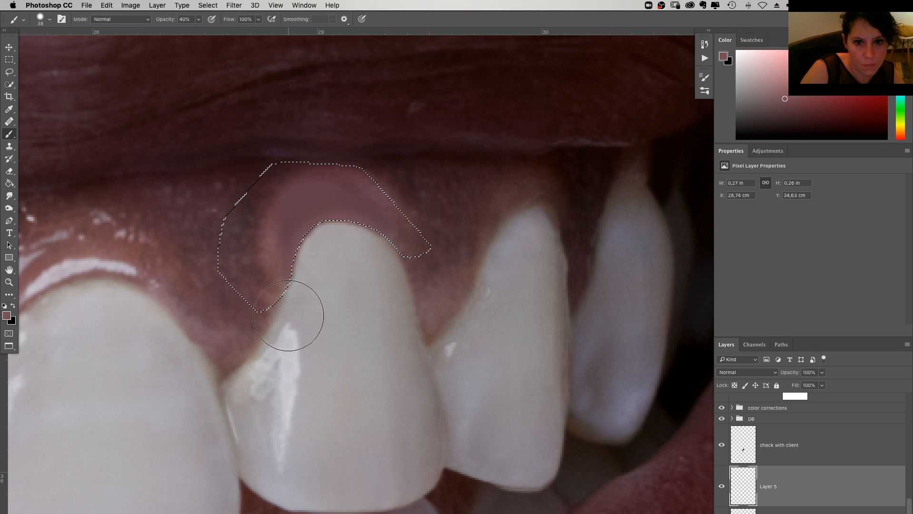
key(super+d)
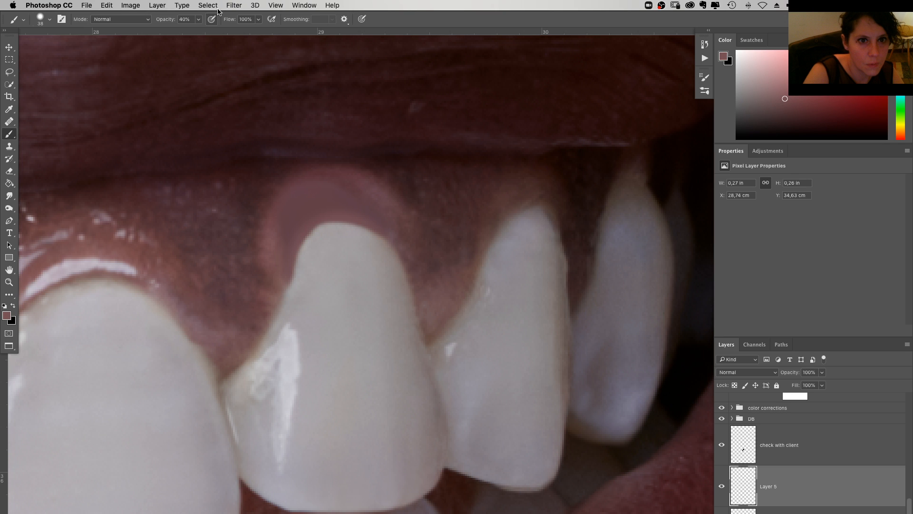
Add 1% uniform monochromatic noise to the painted gum patch
key(super+alt+f)
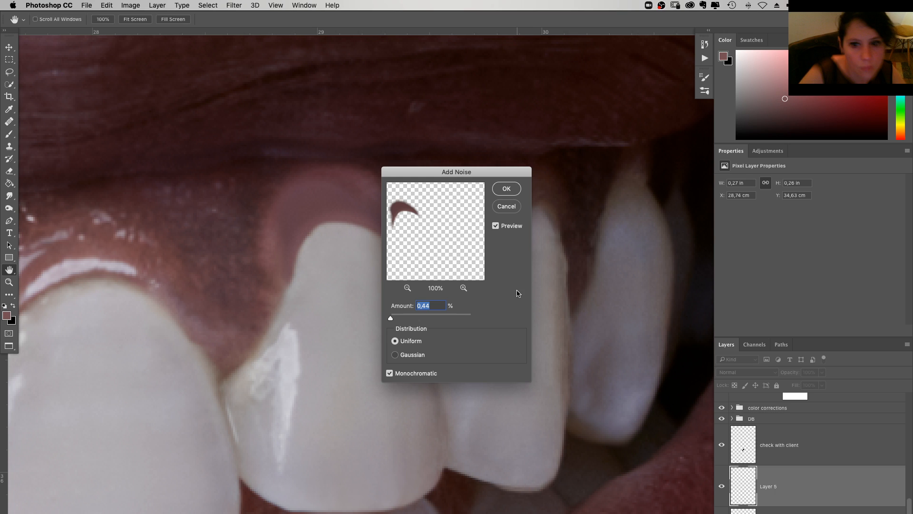
text(1)
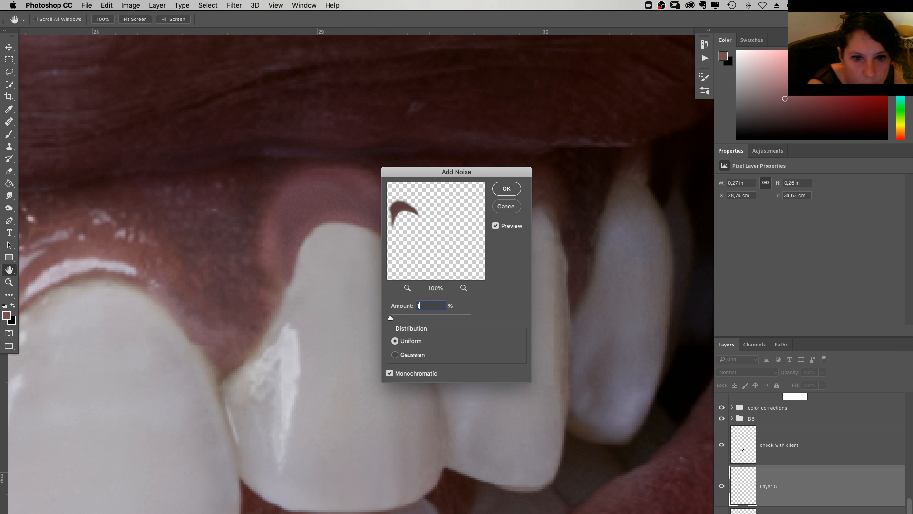
key(Return)
Apply the basic Blur filter to the painted gum patch to soften its grain and edges
click(234, 6)
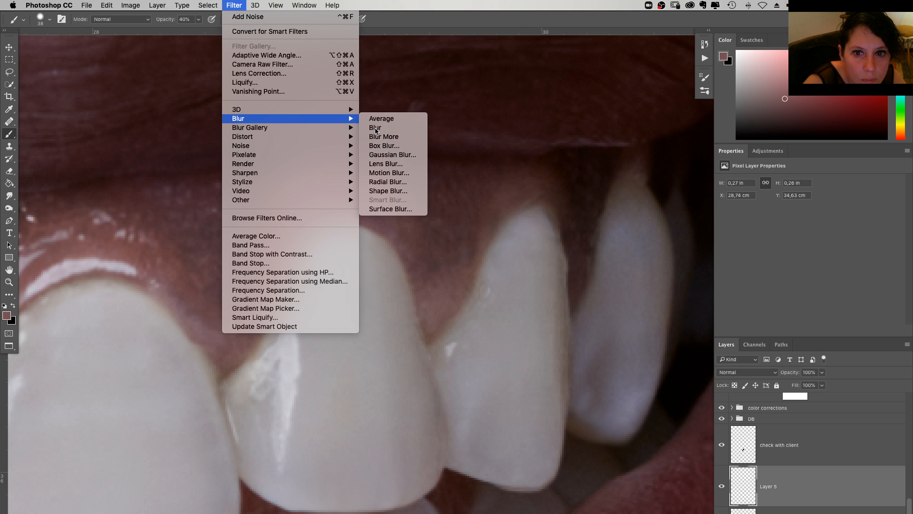
key(Escape)
key(b)
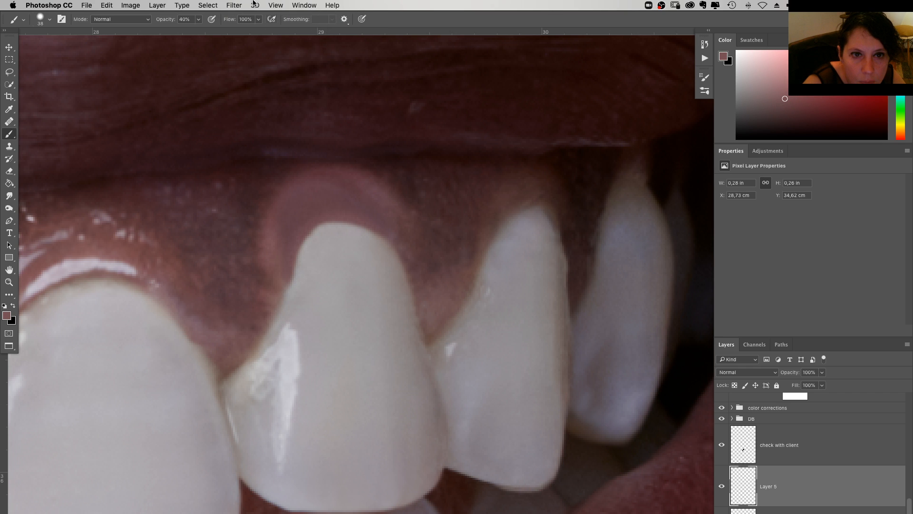
click(234, 5)
mouse_move(276, 149)
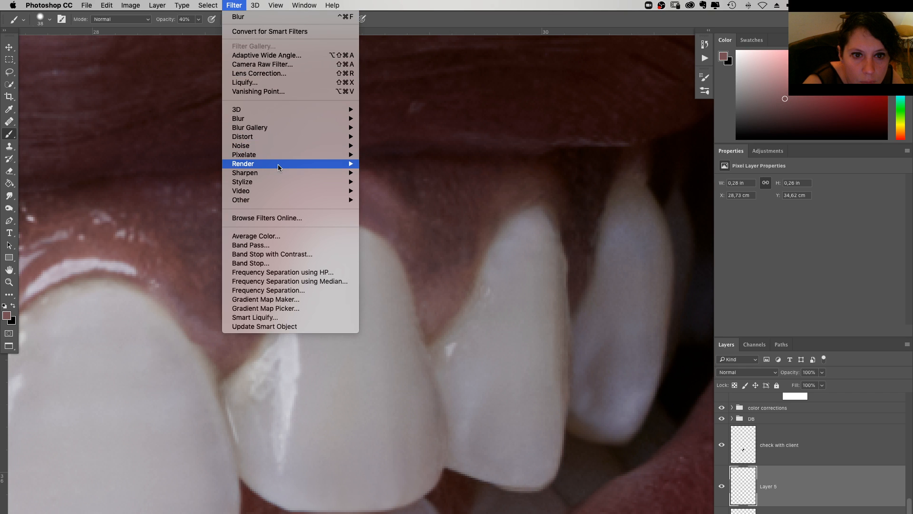
key(Escape)
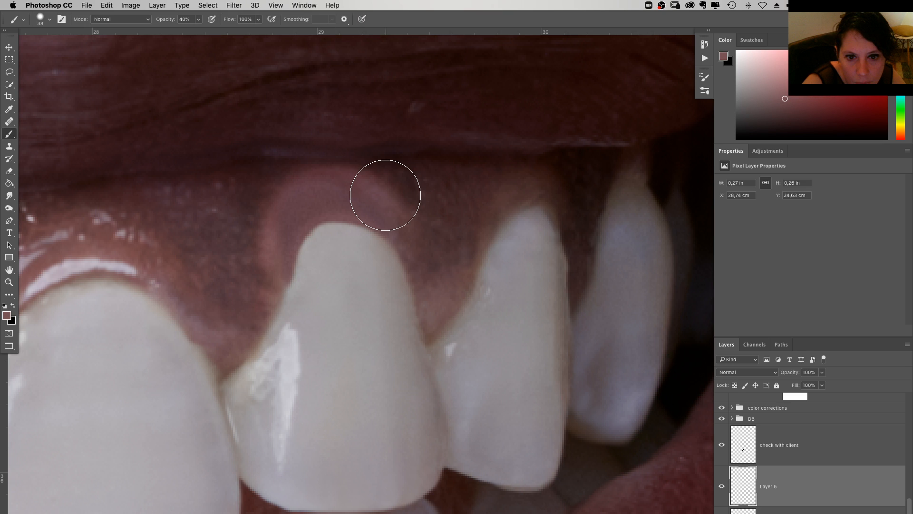
click(234, 5)
mouse_move(247, 118)
click(381, 129)
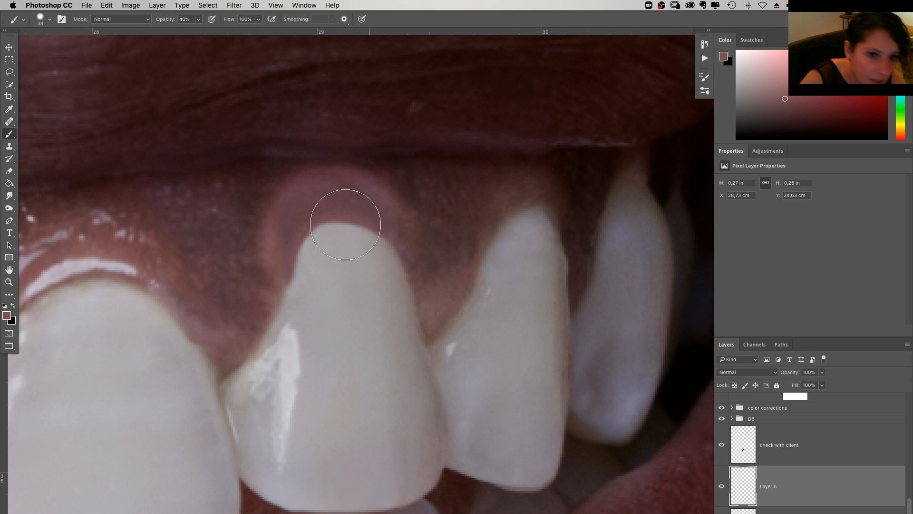
Lasso the textured gum between the central and lateral incisors, copy it to a new layer and move it over the painted patch
key(l)
mouse_move(246, 218)
mouse_down()
mouse_move(278, 230)
mouse_move(298, 339)
mouse_move(293, 201)
mouse_up()
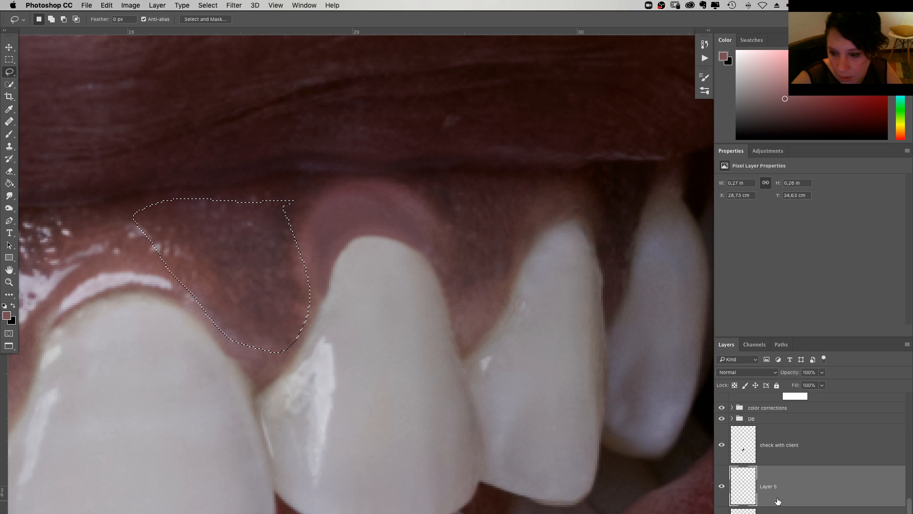
key(super+v)
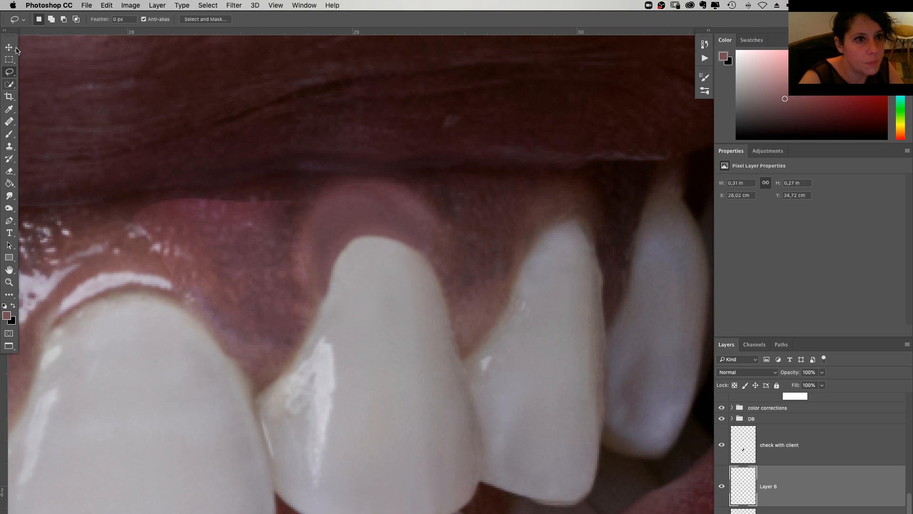
key(v)
drag(242, 300, 363, 269)
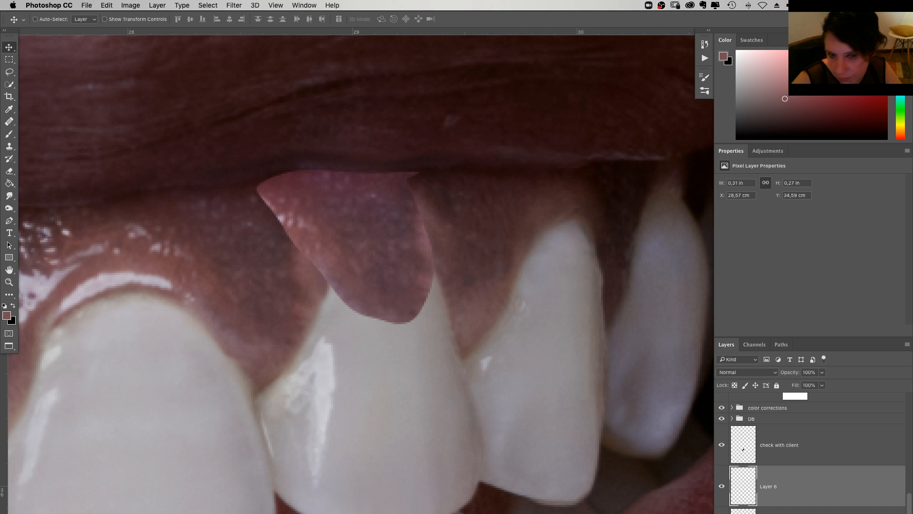
Turn the copied gum texture into a 5-pixel High Pass layer in Overlay mode, clipped to the painted gum patch
click(250, 4)
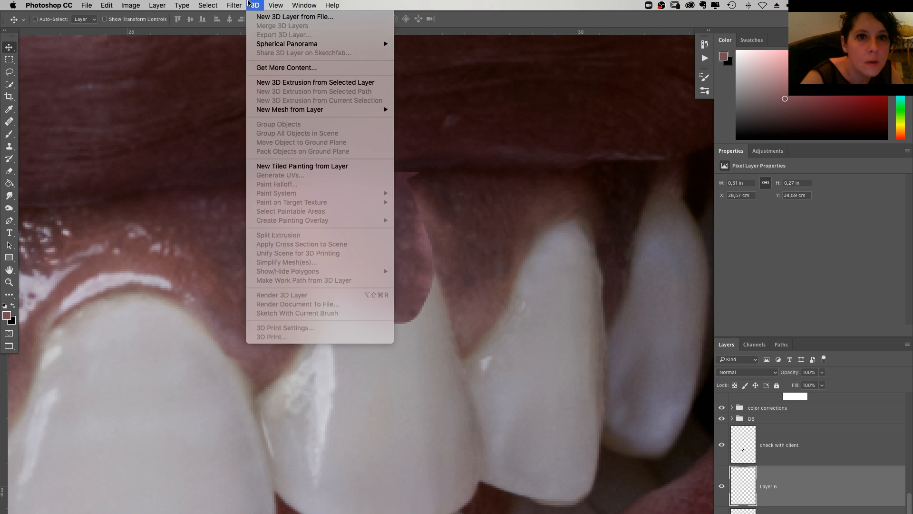
key(super+alt+f)
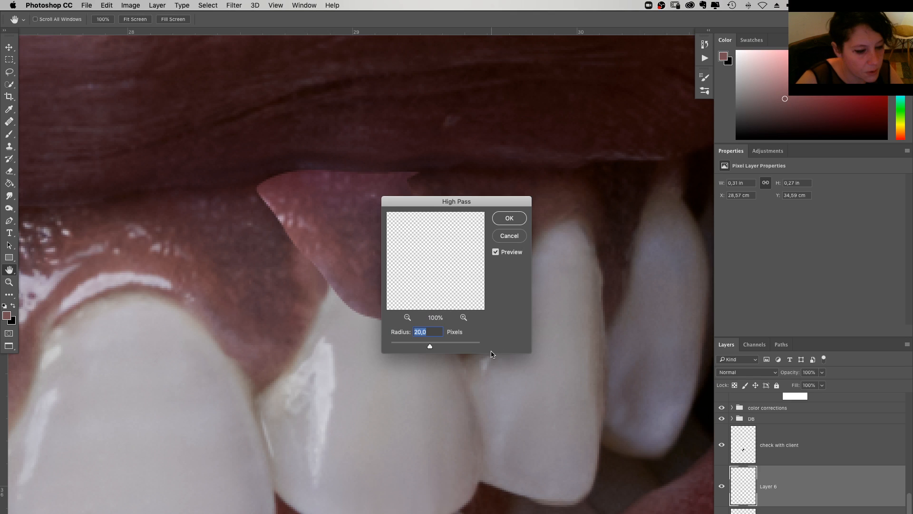
text(5)
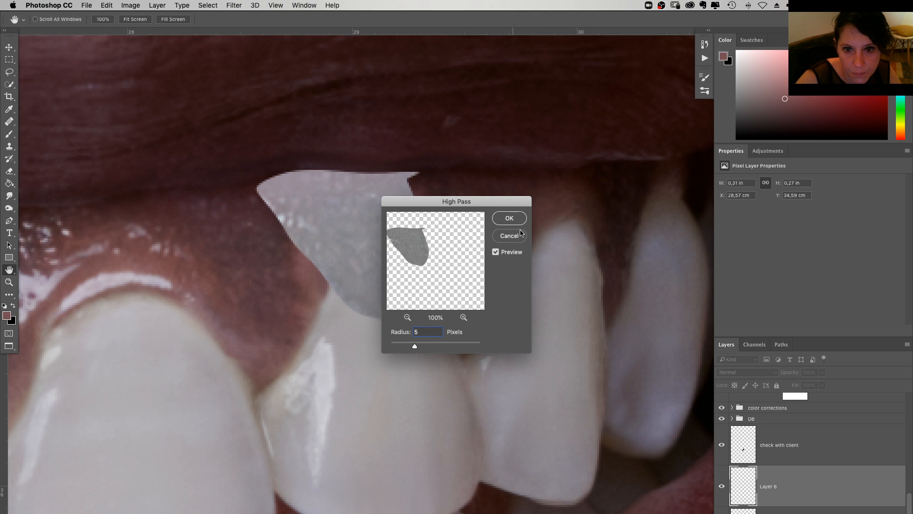
key(Return)
key(shift+alt+o)
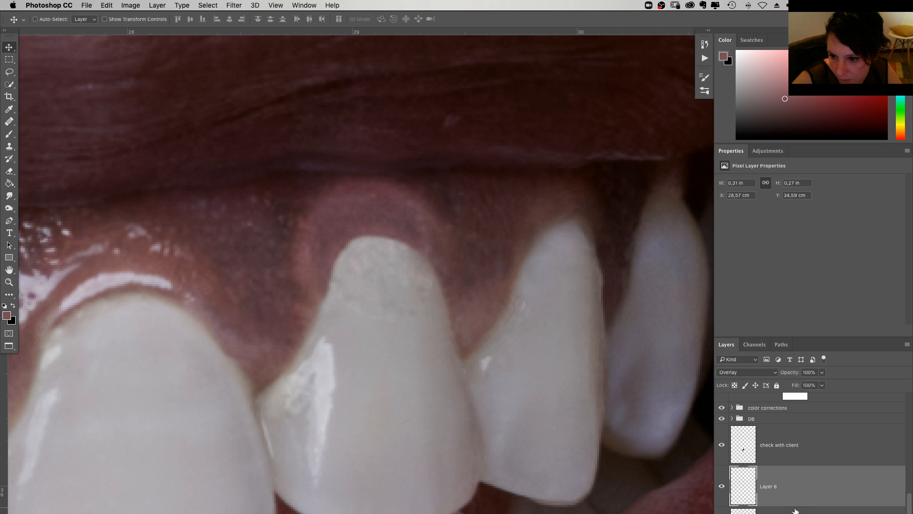
key(super+alt+g)
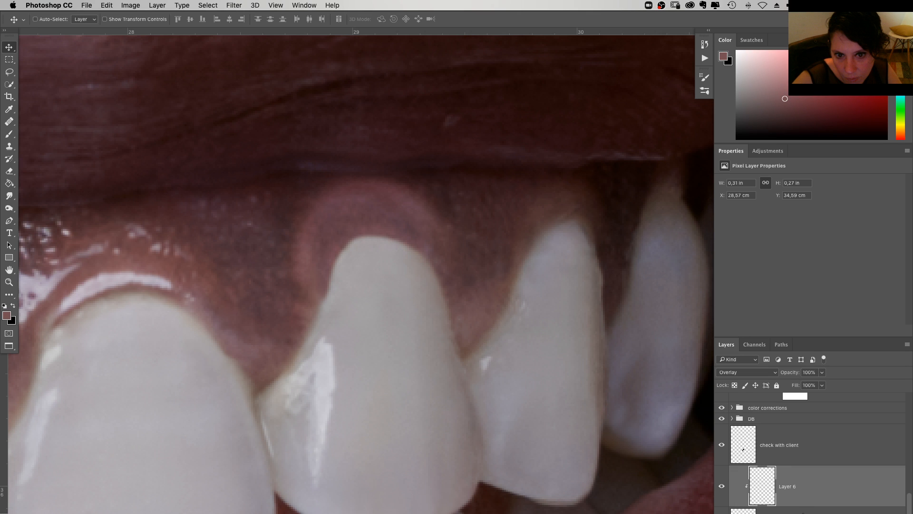
Warp the clipped gum texture so its grain follows the curve of the gum around the lateral incisor
click(106, 5)
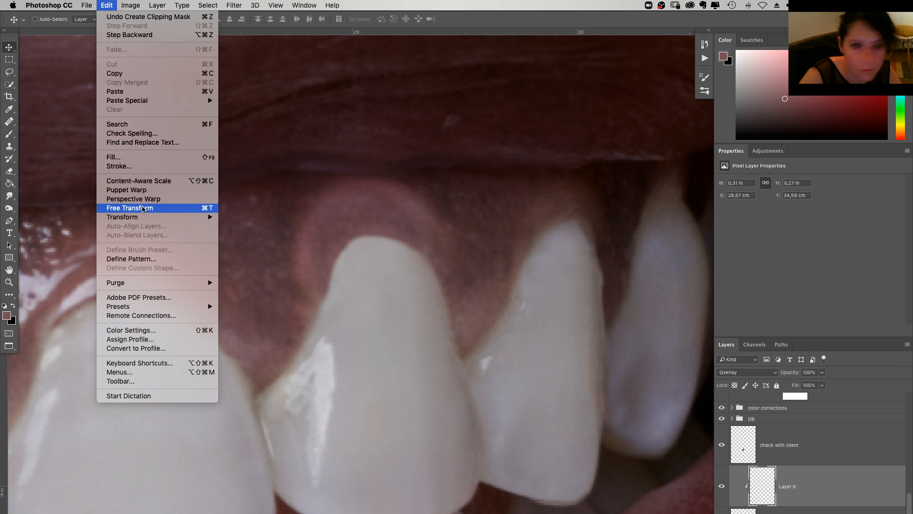
mouse_move(143, 216)
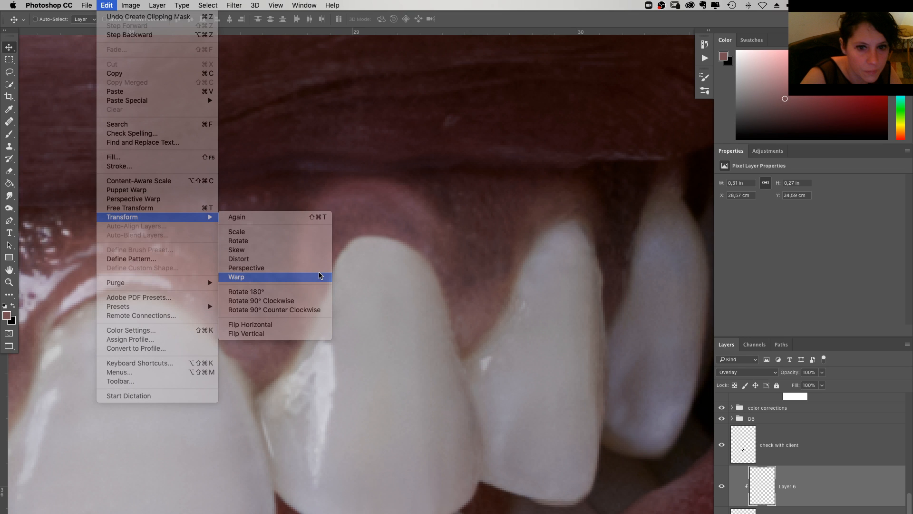
click(319, 275)
drag(282, 253, 323, 237)
drag(428, 222, 429, 232)
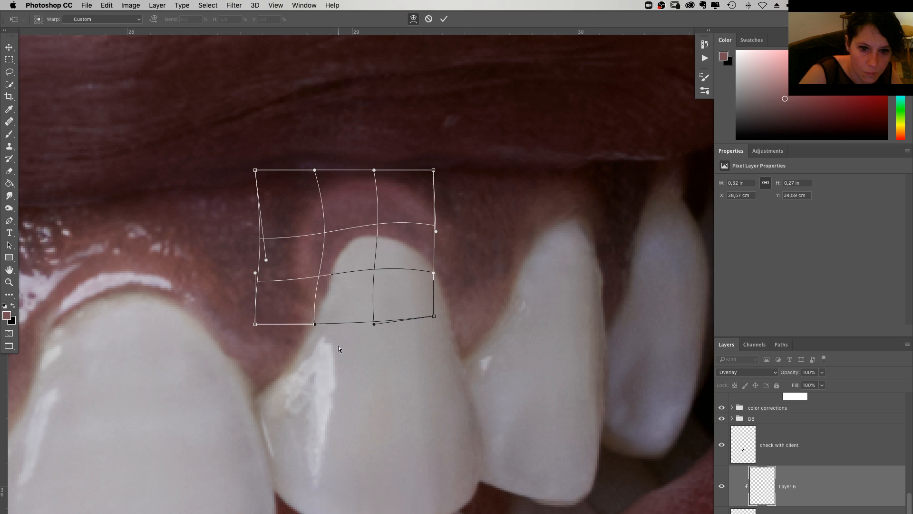
key(Return)
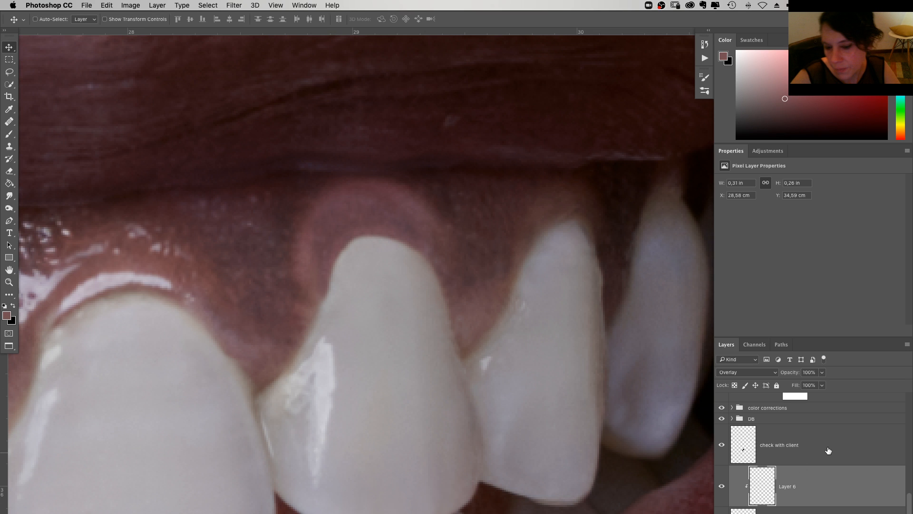
Compare the smile at full-face view with the painted gum patch on Layer 5 hidden and shown
scroll(837, 476, down, 3)
key(super+minus)
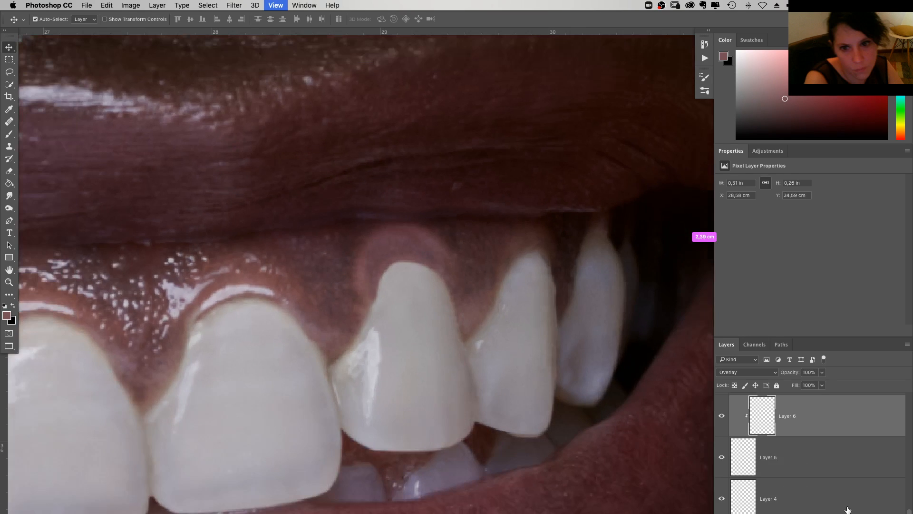
key(super+minus)
key(super+minus)
key(super+minus)
key(super+minus)
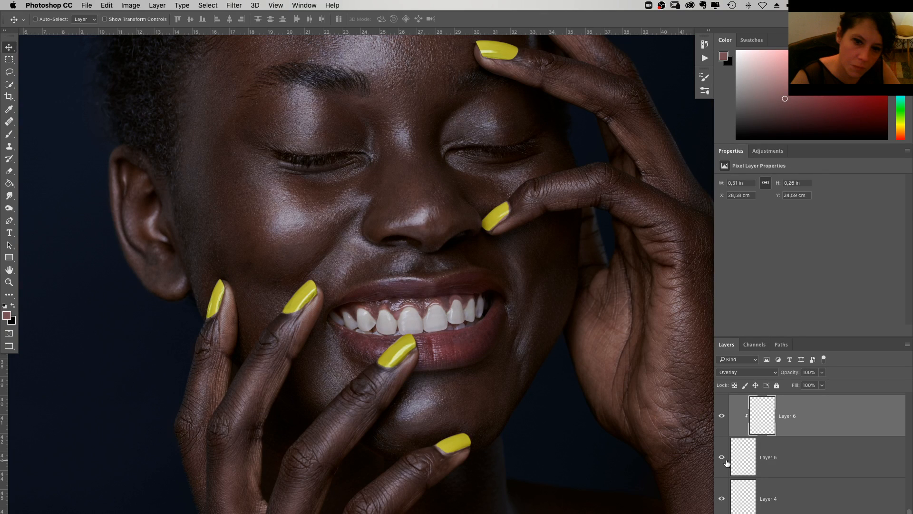
click(721, 458)
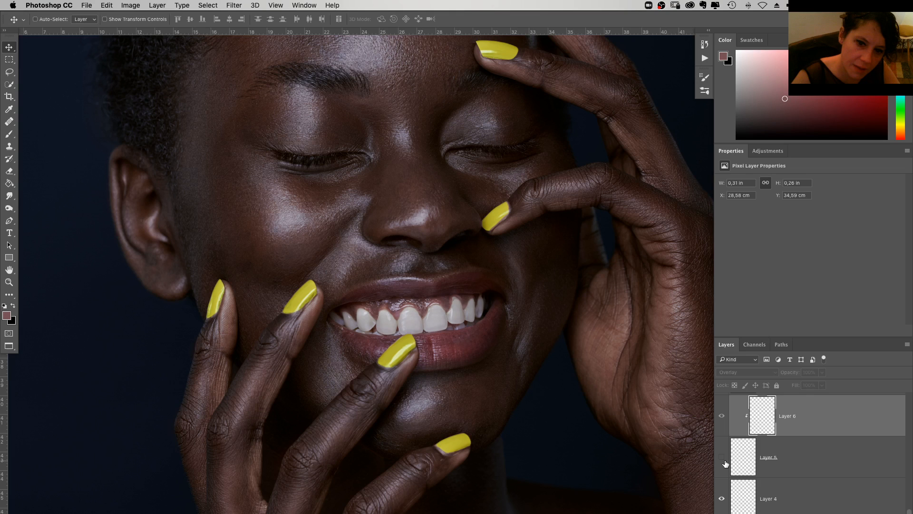
click(722, 458)
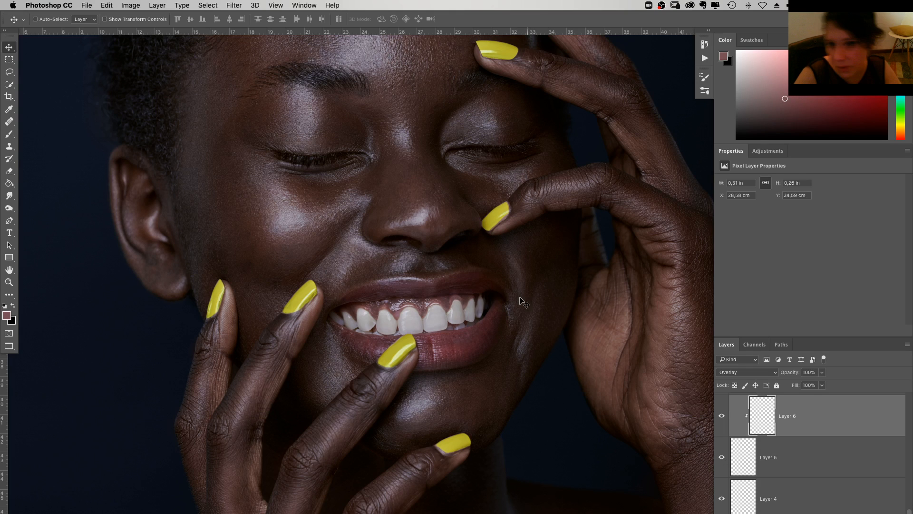
Merge the selected retouching layers from Layer 6 downwards and rename the merged layer "clean up"
key(super+alt+a)
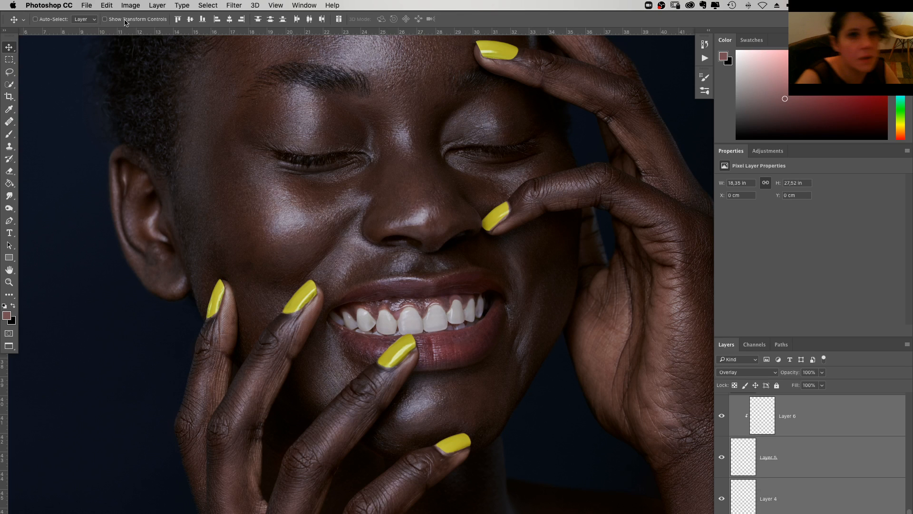
click(157, 6)
click(219, 357)
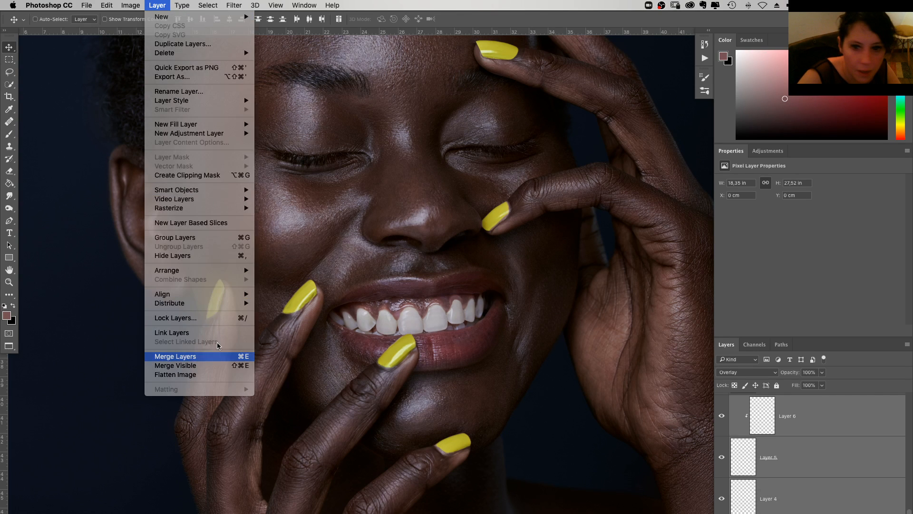
key(super+minus)
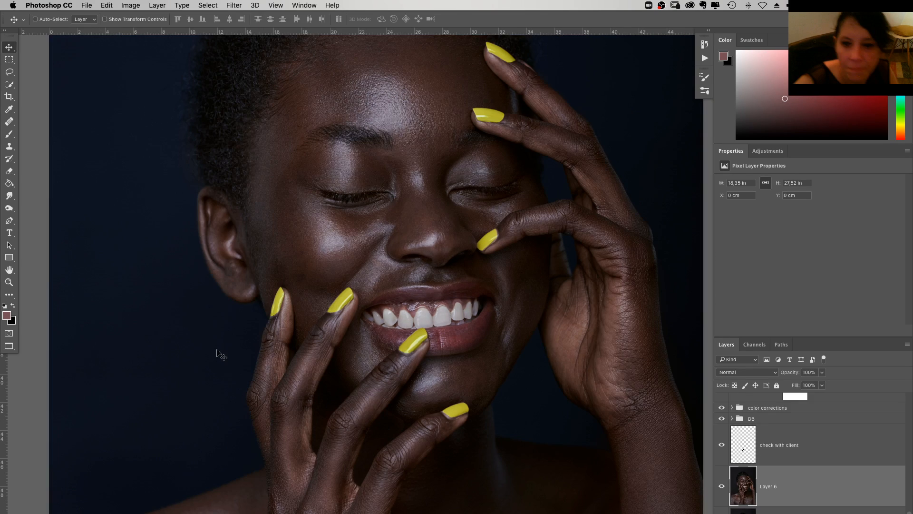
double_click(766, 485)
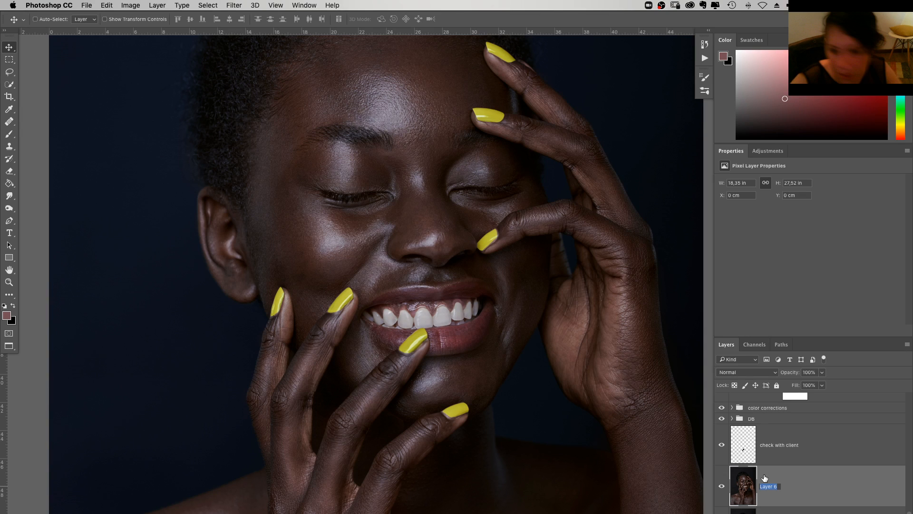
text(clean u)
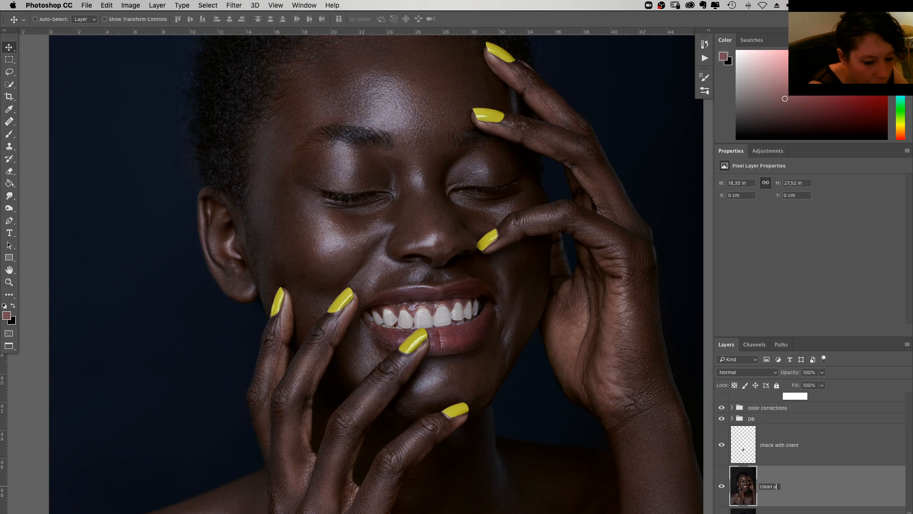
text(p)
key(Return)
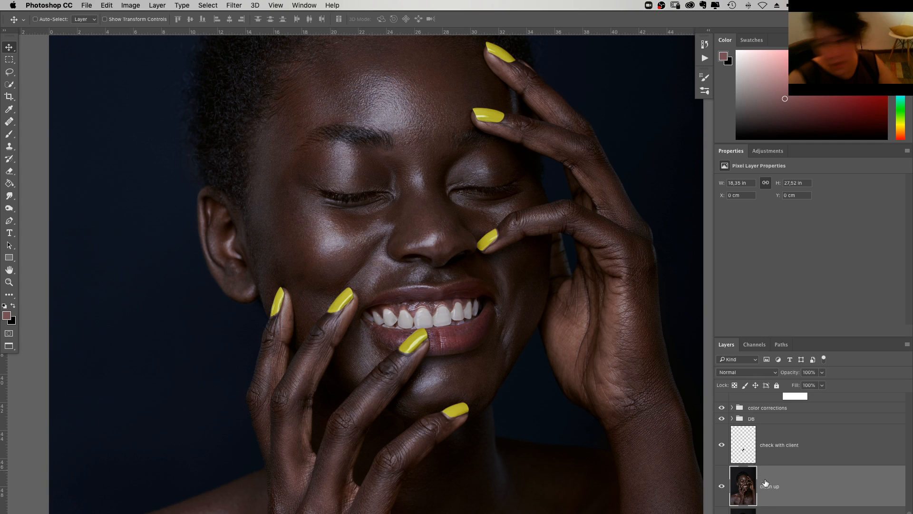
Compare the skin, teeth and gums before and after retouching by hiding and showing the clean up layer
key(z)
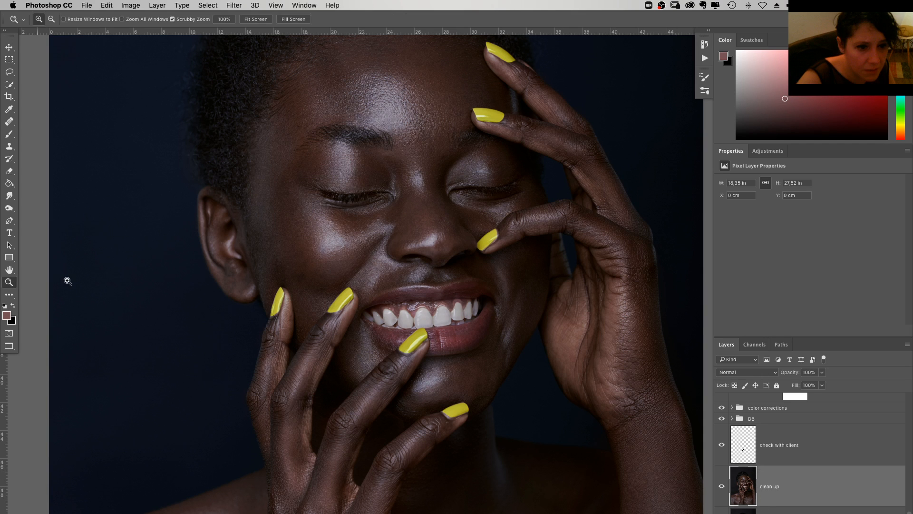
key(super+plus)
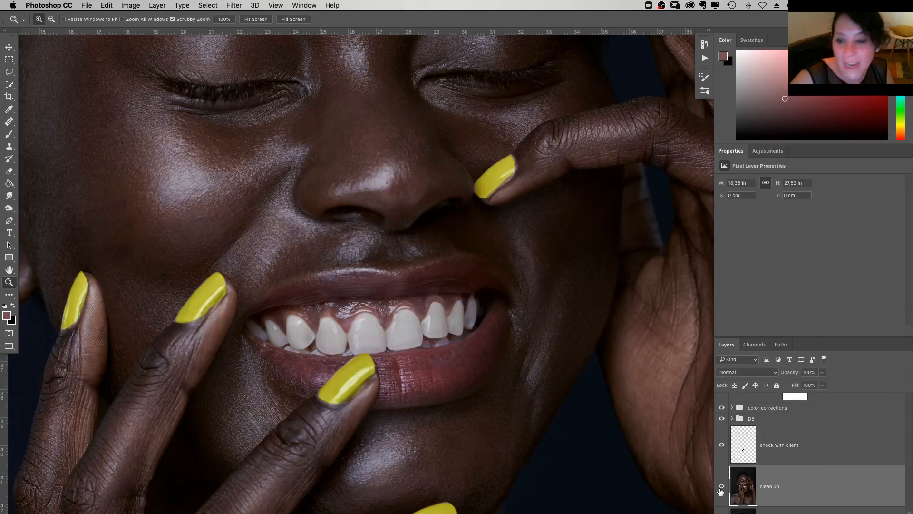
click(722, 487)
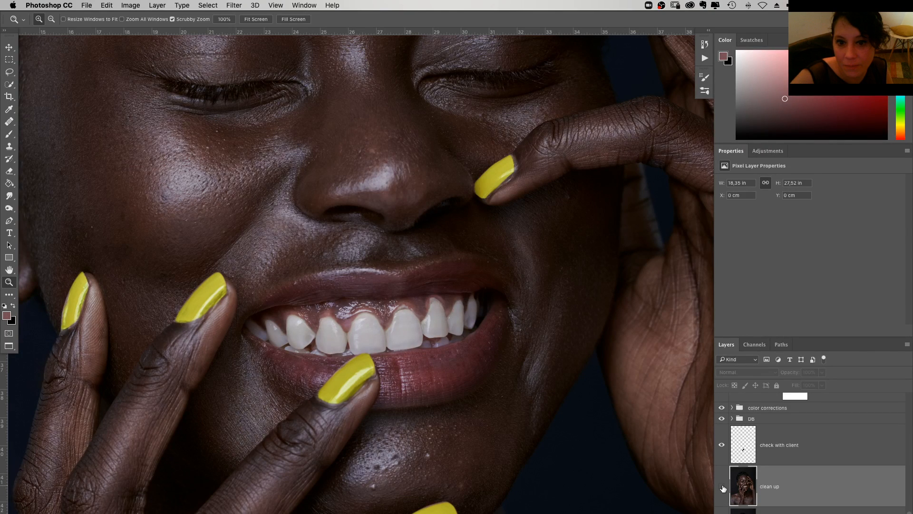
click(722, 488)
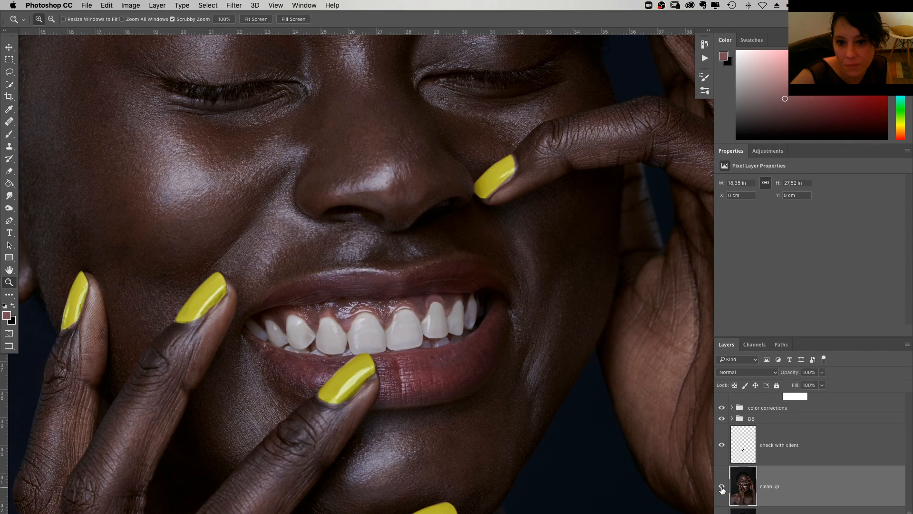
click(721, 487)
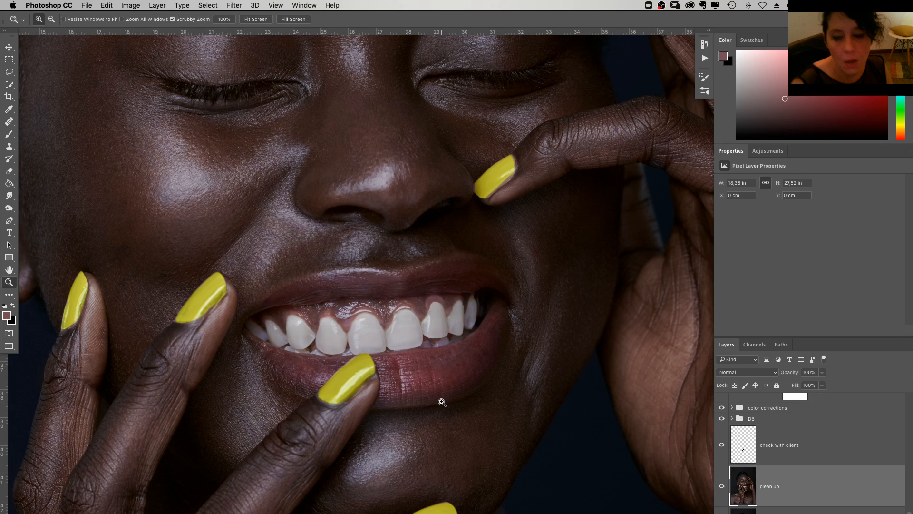
Clone darker gum over the pale ring around the lateral incisor with a 17-pixel Clone Stamp in Darken mode at 50% opacity
drag(442, 402, 462, 294)
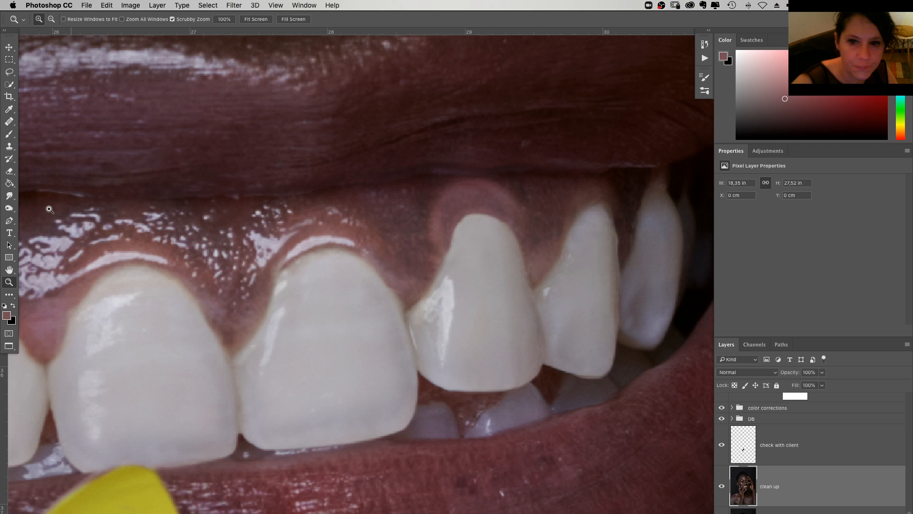
key(s)
click(128, 19)
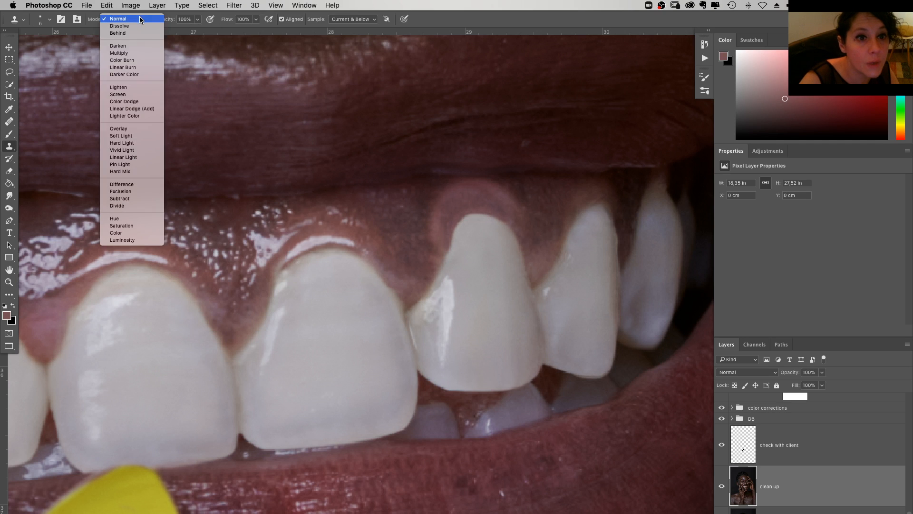
key(Escape)
key(alt+shift+k)
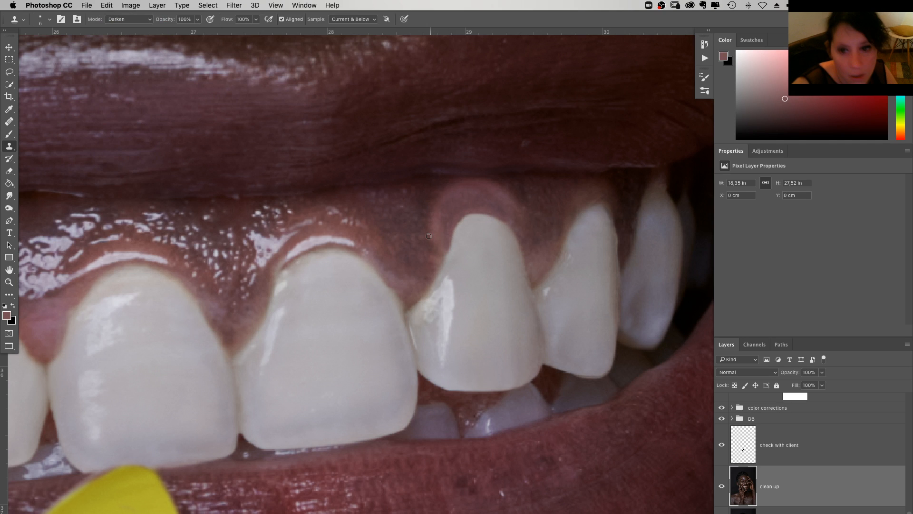
key(bracketright)
key(bracketright)
key(bracketright)
key(bracketright)
key(bracketright)
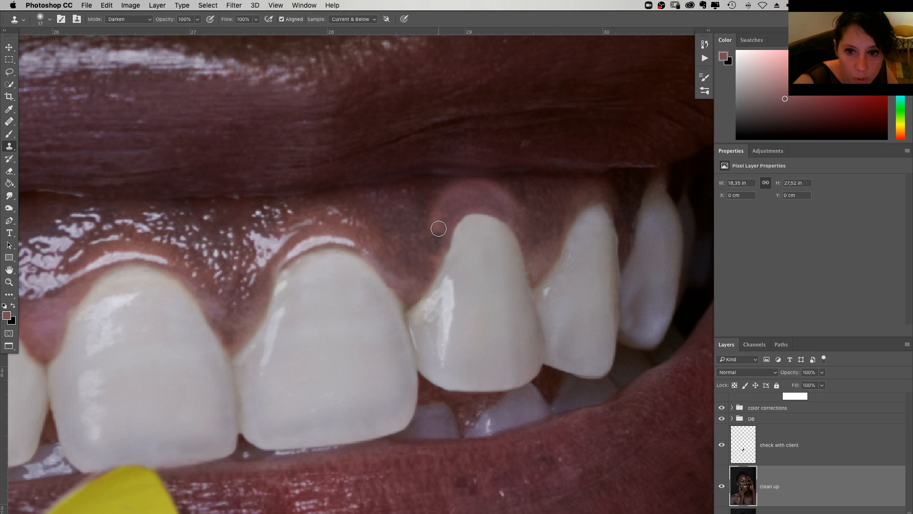
key(5)
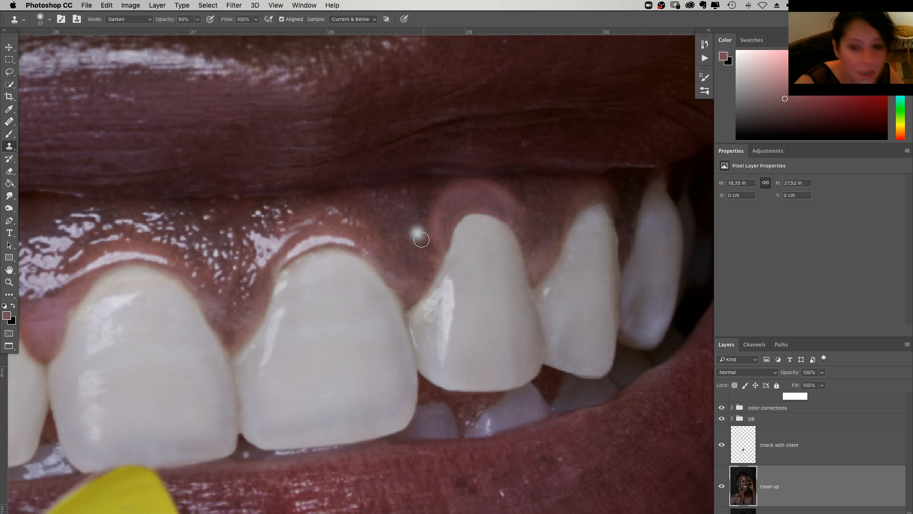
drag(422, 239, 409, 220)
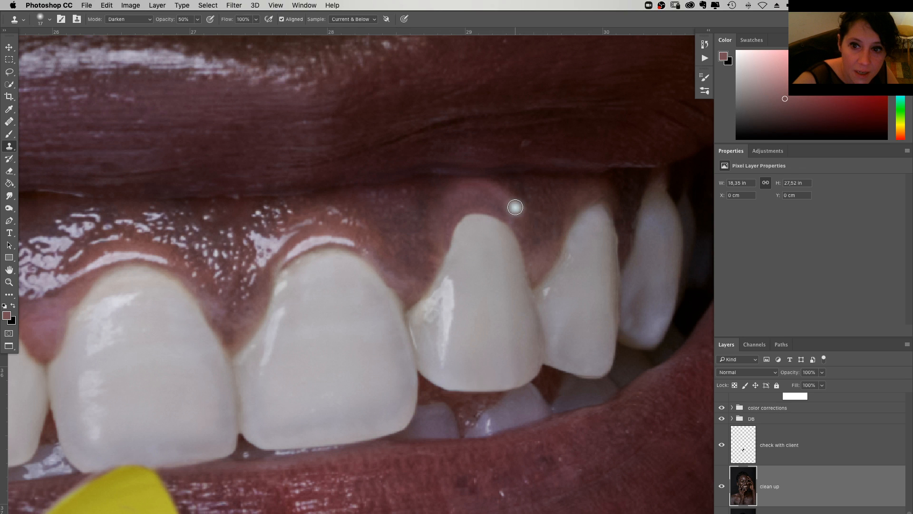
click(492, 185)
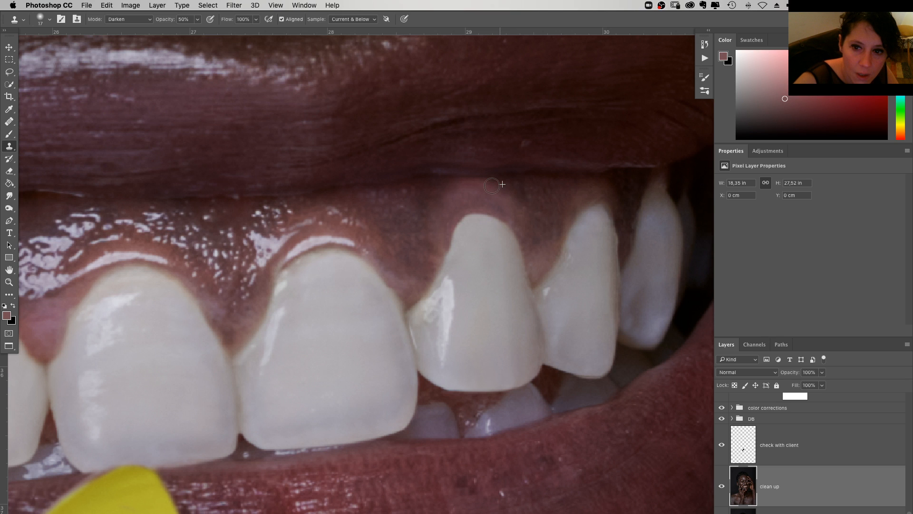
alt+click(428, 187)
drag(442, 185, 461, 199)
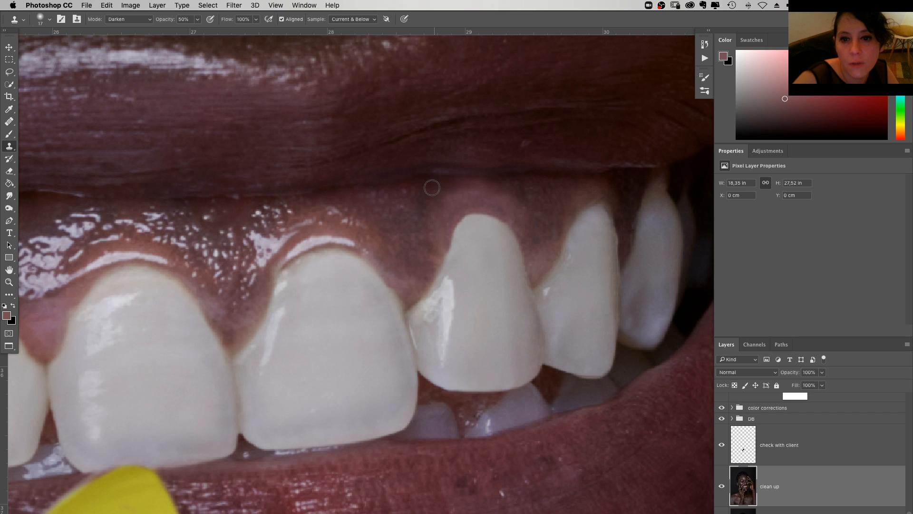
scroll(410, 298, right, 10)
scroll(410, 298, up, 2)
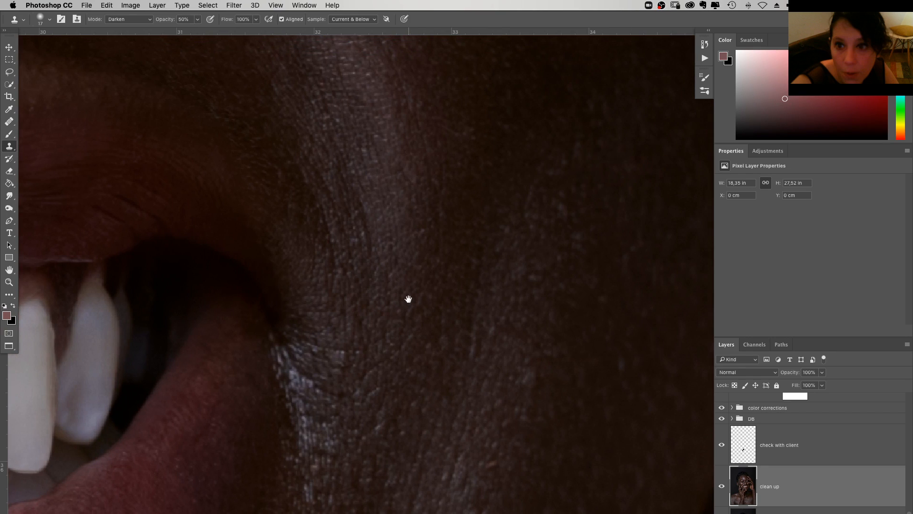
scroll(408, 299, left, 3)
scroll(408, 299, down, 3)
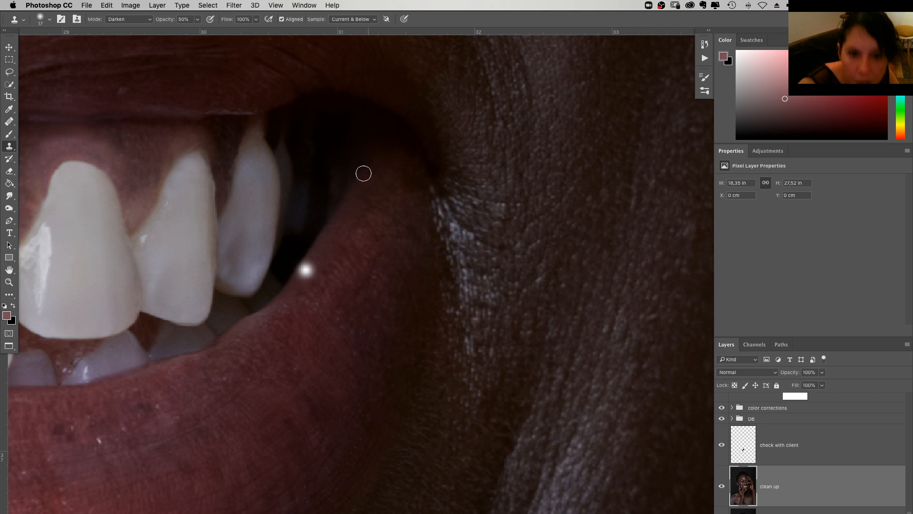
scroll(372, 221, left, 2)
scroll(372, 220, down, 1)
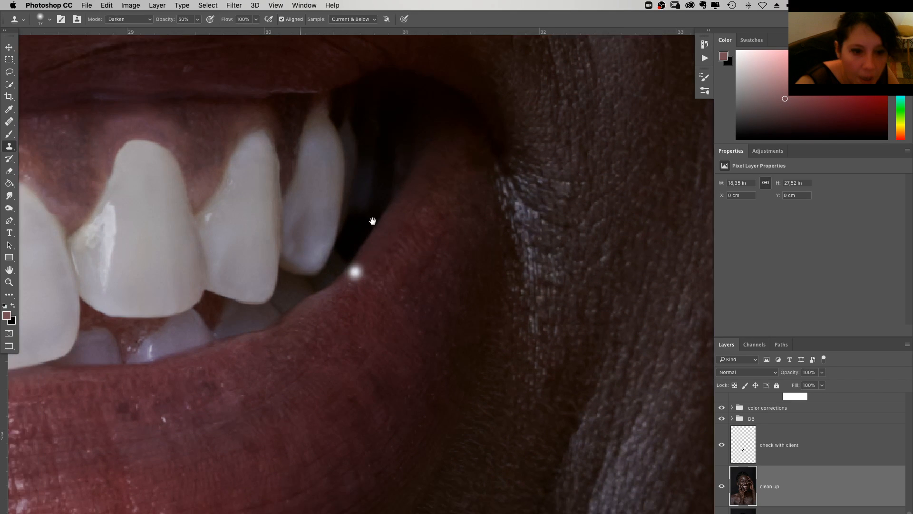
Examine the mouth corner, eye, cheek skin and fingers at close zoom for remaining retouching flaws
scroll(372, 221, left, 10)
scroll(372, 220, up, 10)
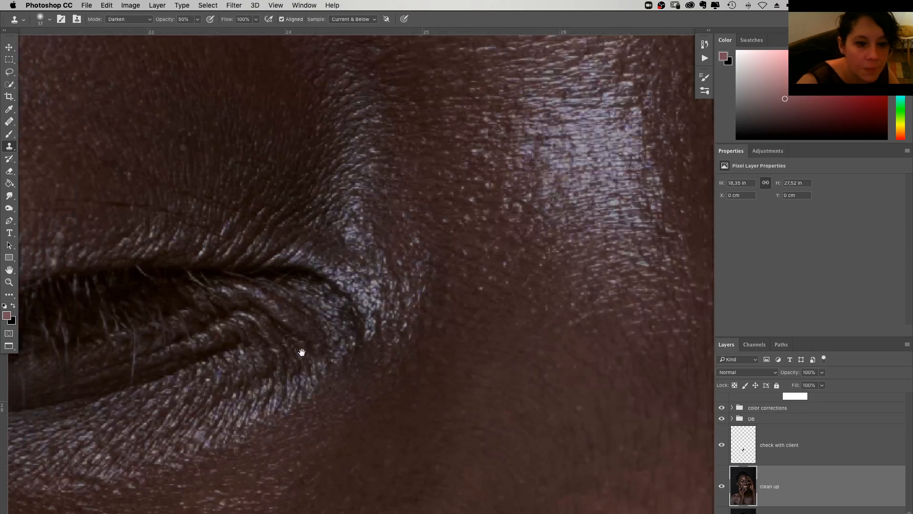
scroll(302, 349, left, 10)
scroll(303, 350, down, 10)
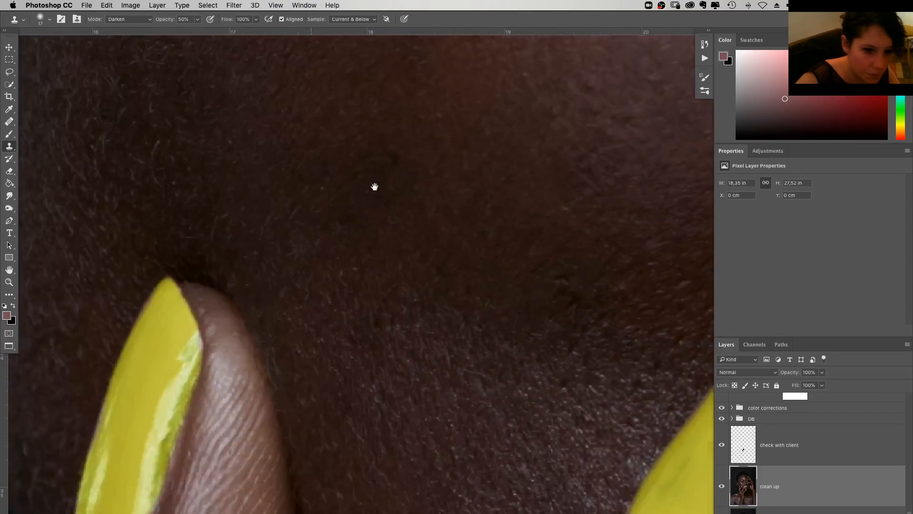
scroll(267, 246, up, 7)
scroll(267, 247, right, 1)
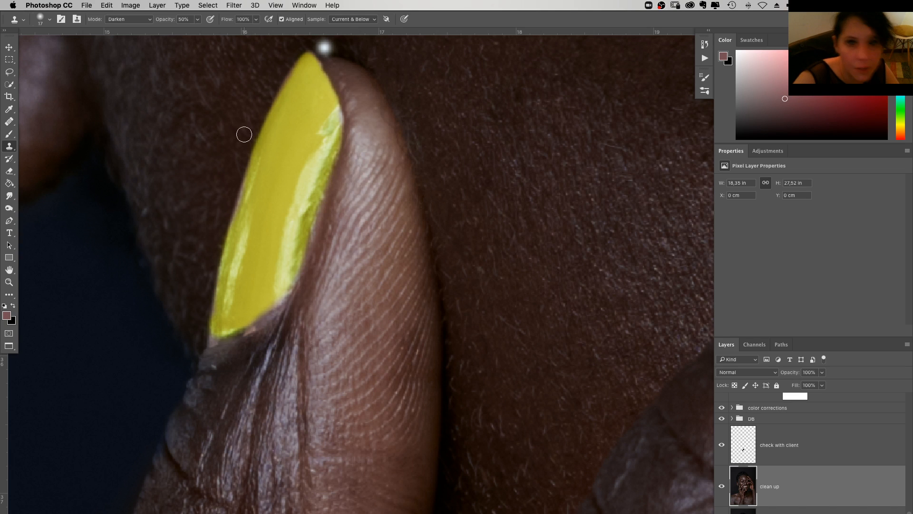
scroll(509, 342, right, 8)
scroll(509, 342, down, 6)
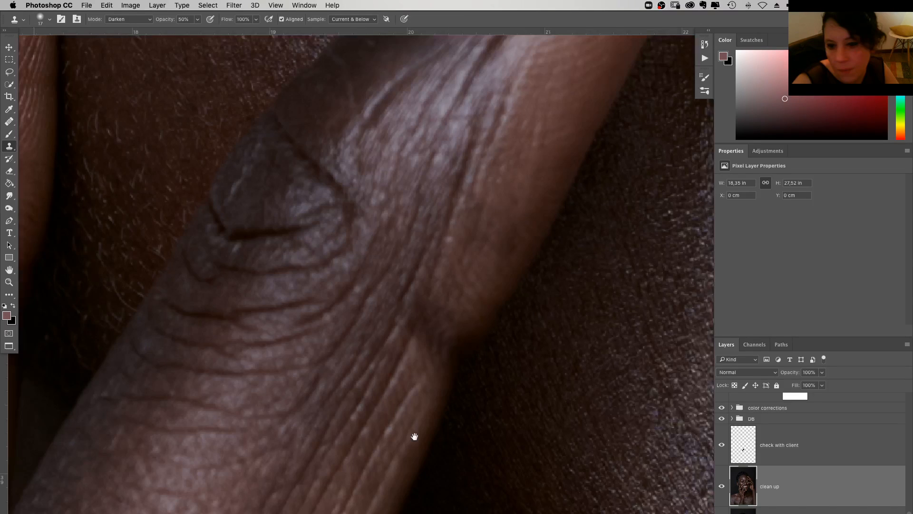
scroll(415, 436, down, 5)
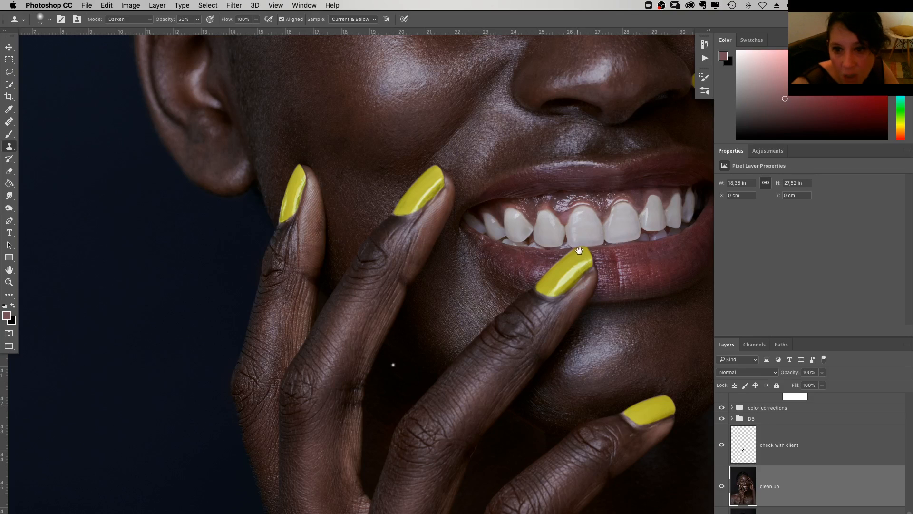
Examine the forehead, lower hand, neck shadows, chin and raised wrist for areas that still need cleaning
scroll(530, 370, up, 5)
scroll(531, 371, right, 2)
scroll(530, 371, up, 10)
scroll(530, 371, right, 3)
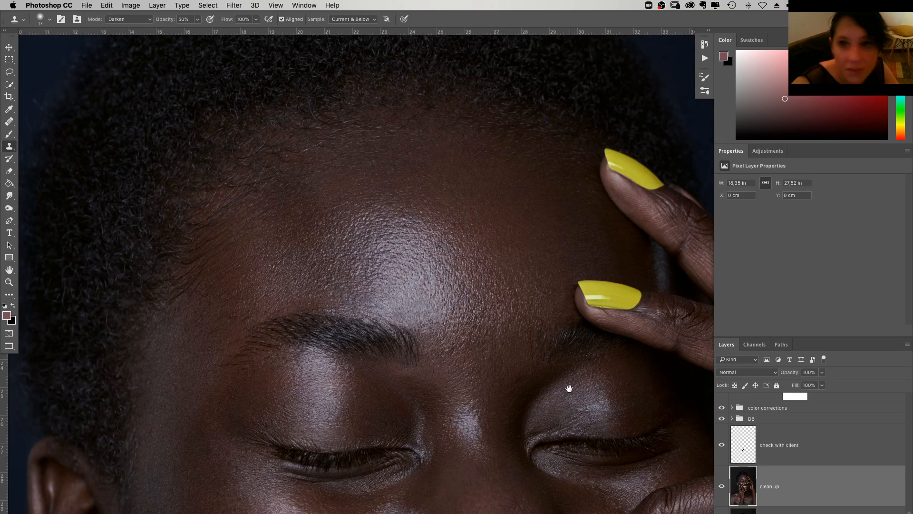
scroll(569, 389, down, 15)
scroll(568, 389, right, 3)
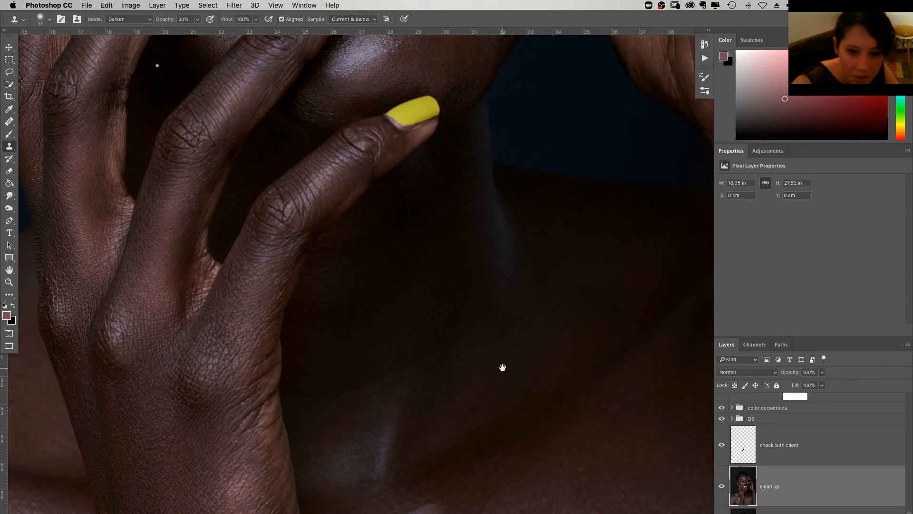
scroll(501, 363, down, 5)
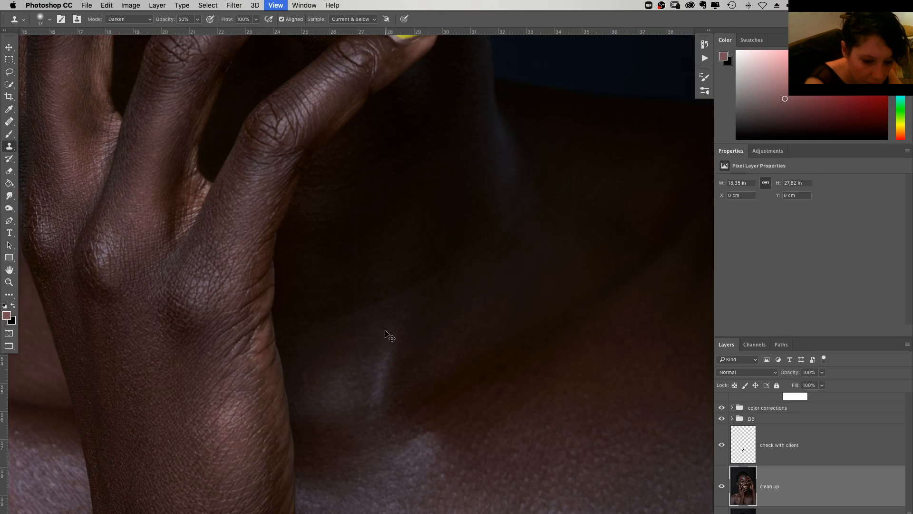
key(super+plus)
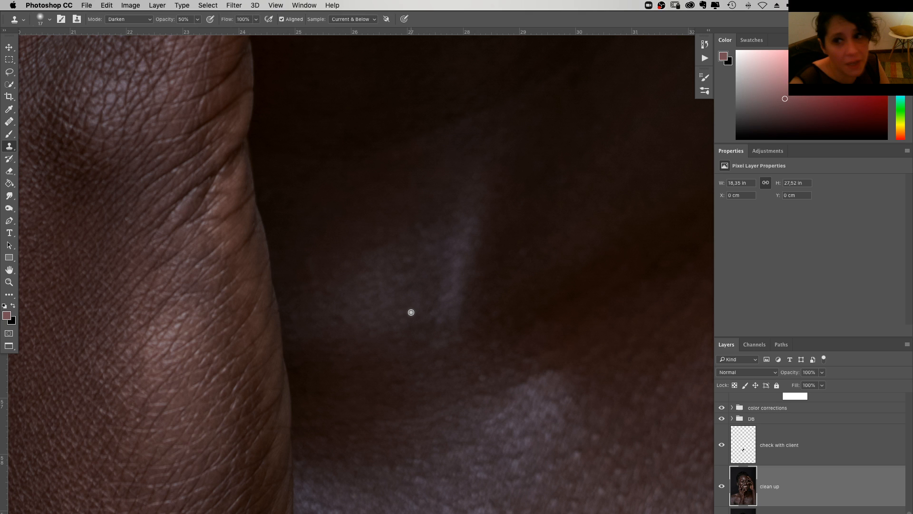
scroll(411, 312, up, 10)
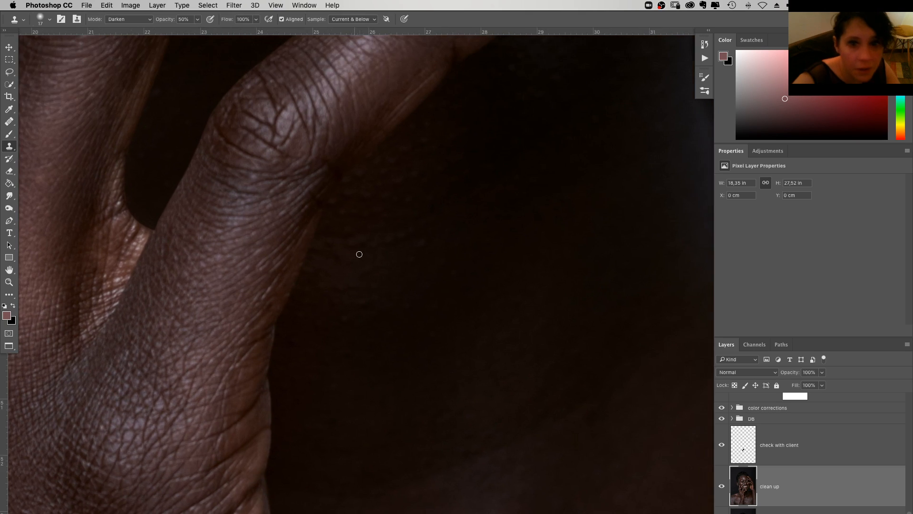
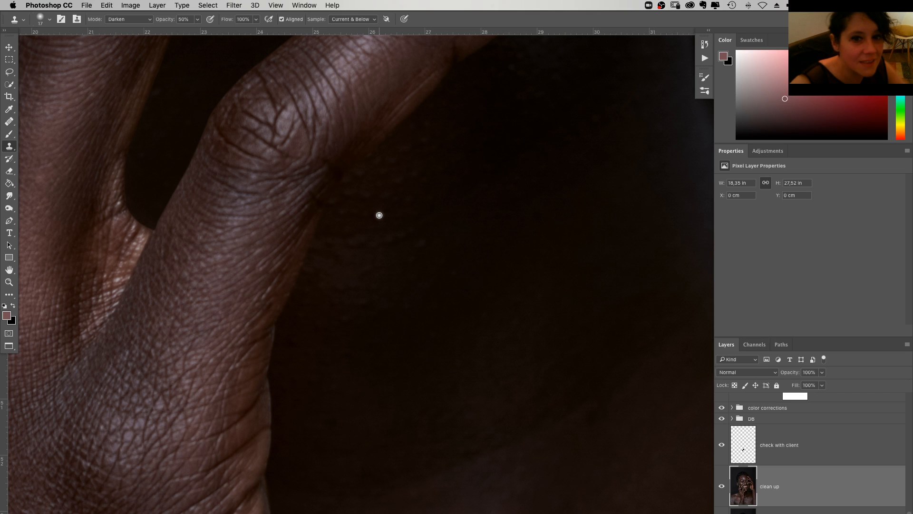
drag(270, 232, 377, 316)
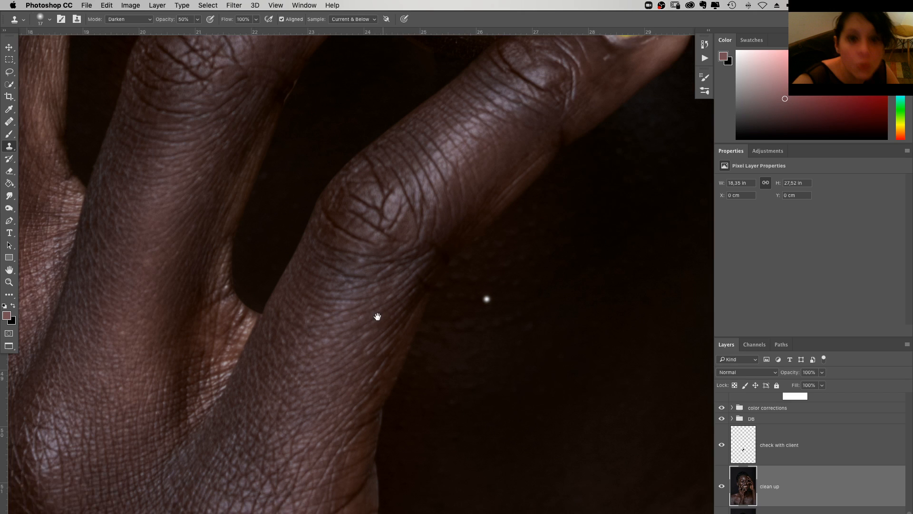
scroll(378, 316, right, 10)
scroll(378, 316, up, 5)
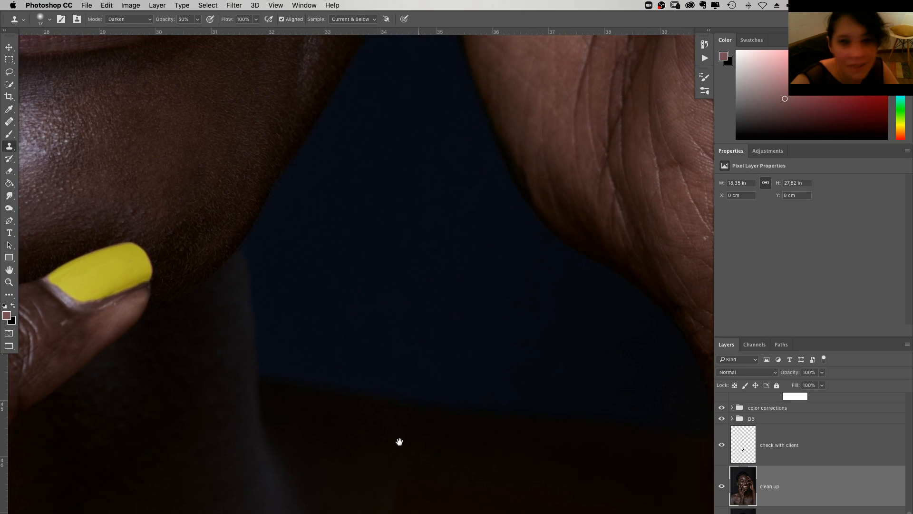
scroll(400, 442, up, 10)
scroll(430, 340, right, 6)
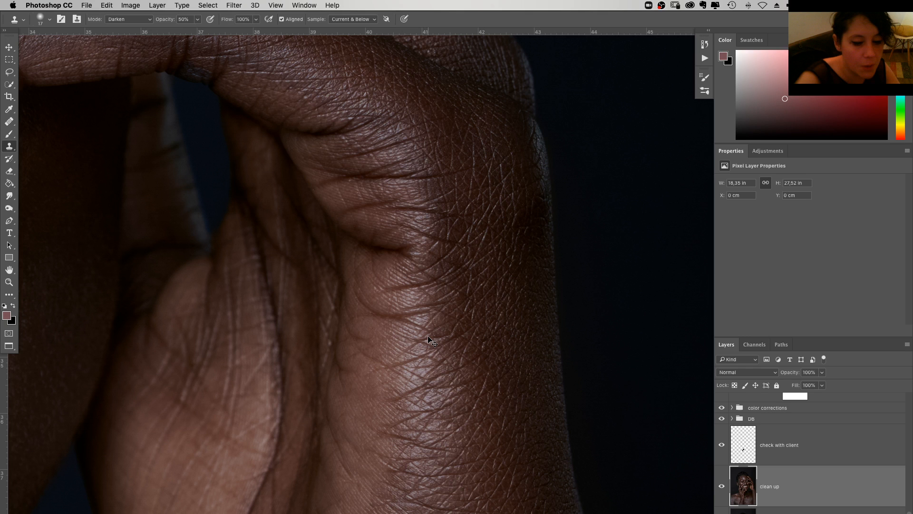
Compare the whole portrait with and without the colour treatment at full-image view
key(super+0)
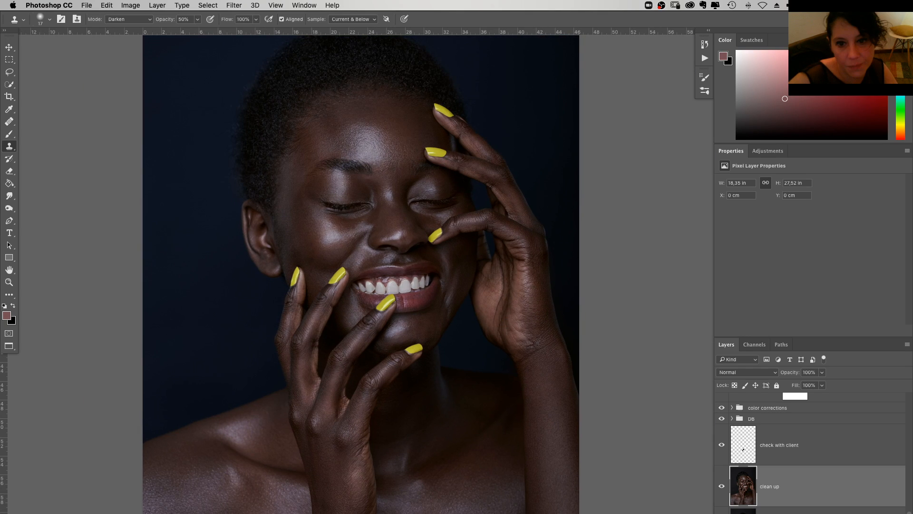
key(super+z)
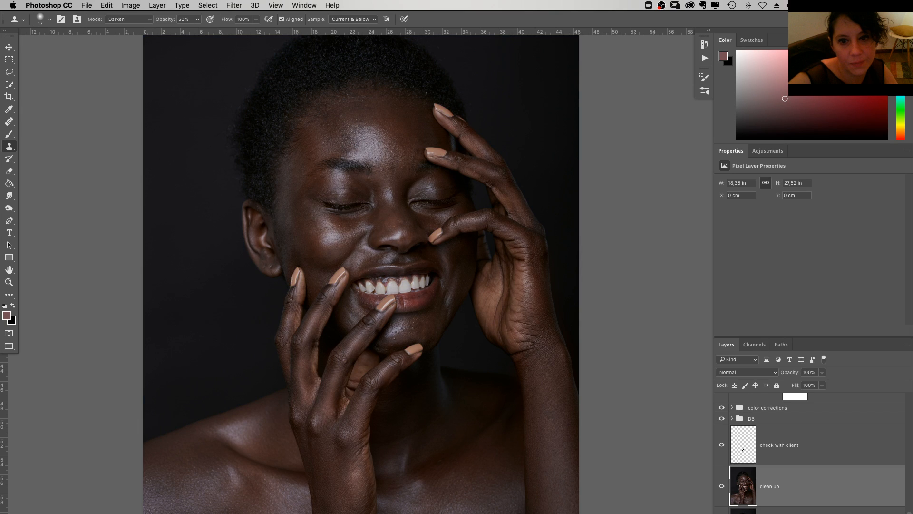
key(super+z)
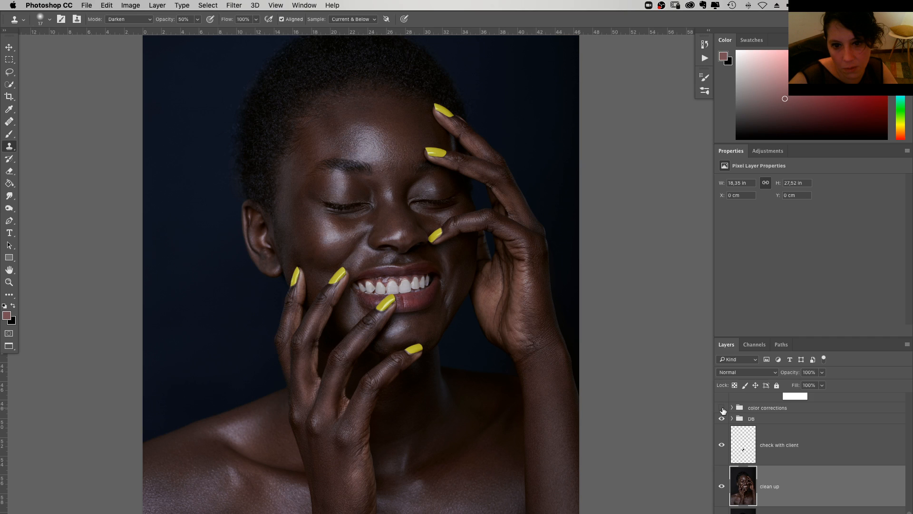
Paint black around the mouth on the Curves 8 mask with a 143-pixel brush at 55% hardness
scroll(723, 410, up, 3)
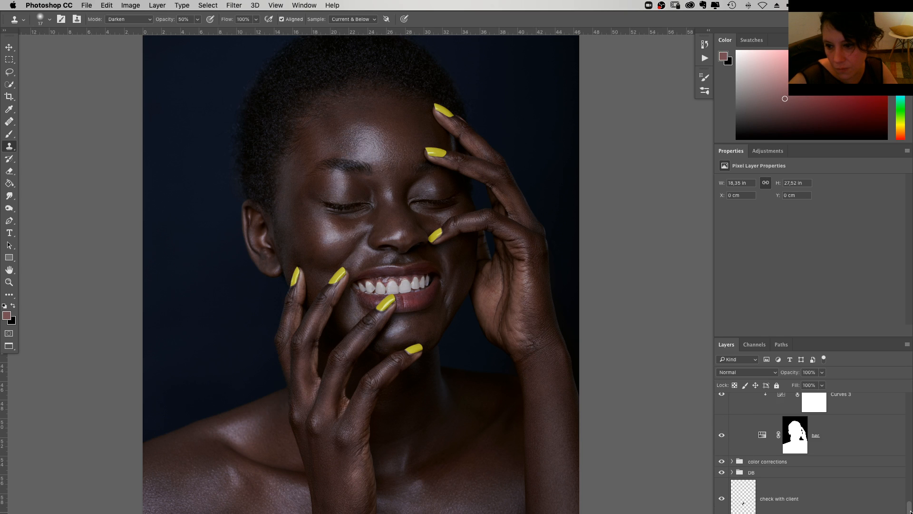
drag(909, 510, 889, 454)
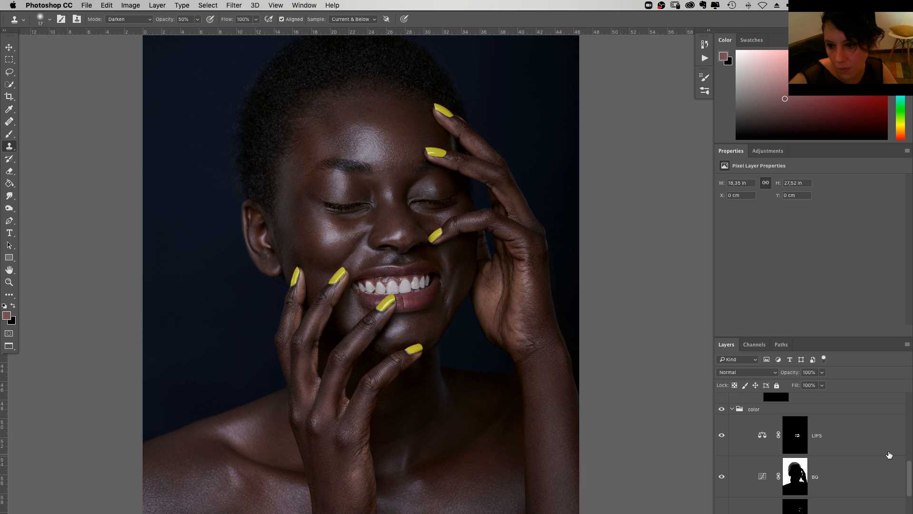
scroll(889, 454, up, 2)
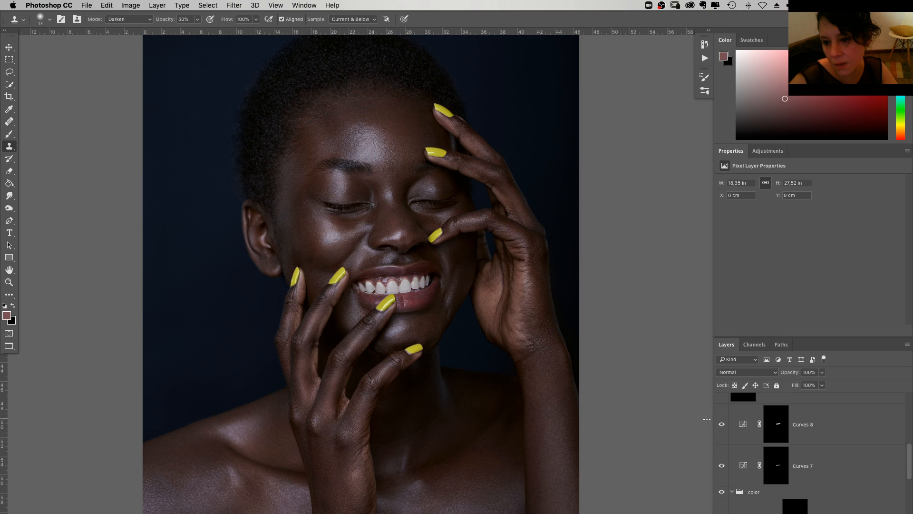
click(776, 424)
key(d)
key(b)
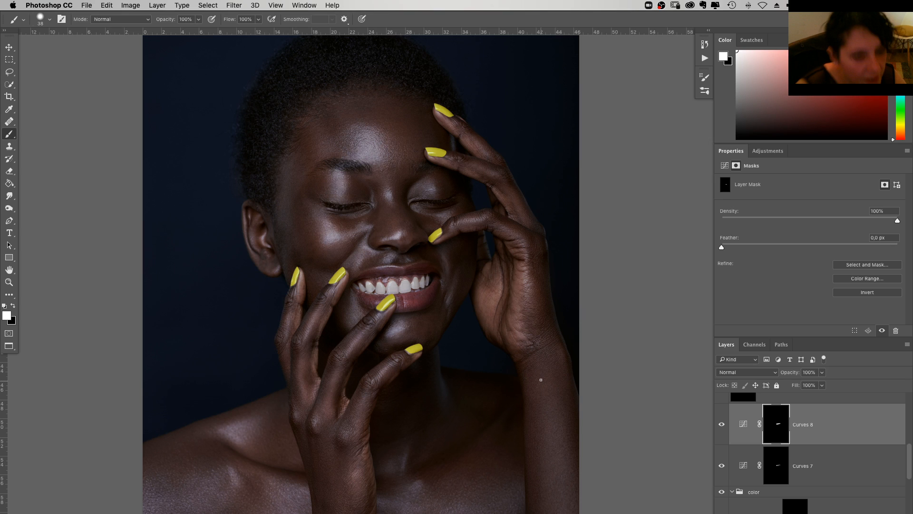
key(x)
right_click(359, 272)
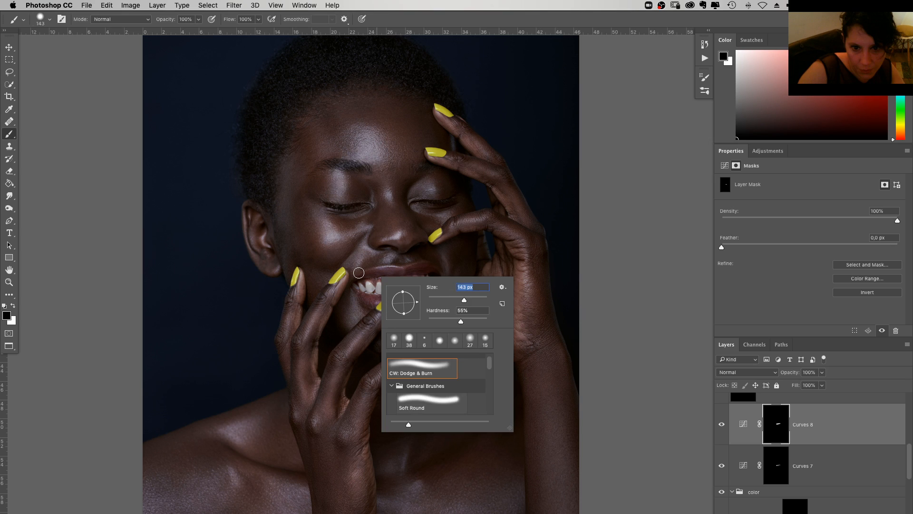
key(Return)
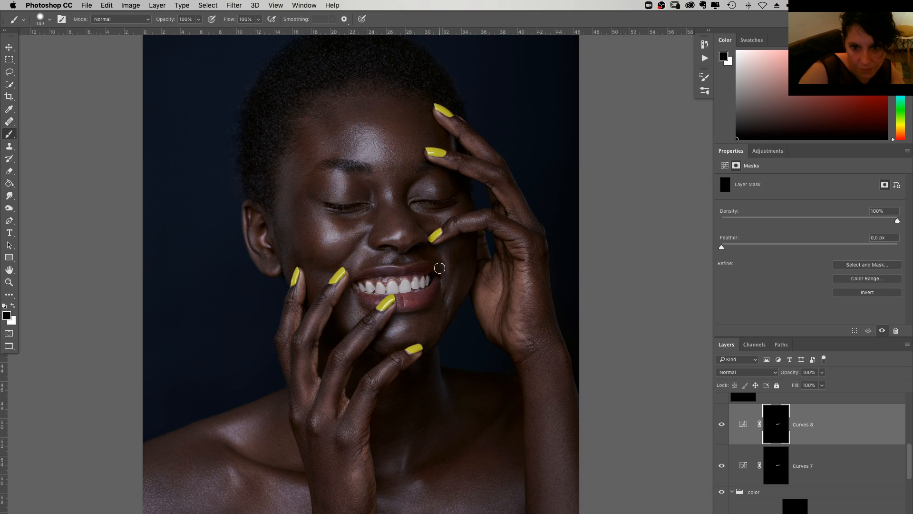
Compare the smile with the Curves 8 adjustment hidden and shown
click(723, 425)
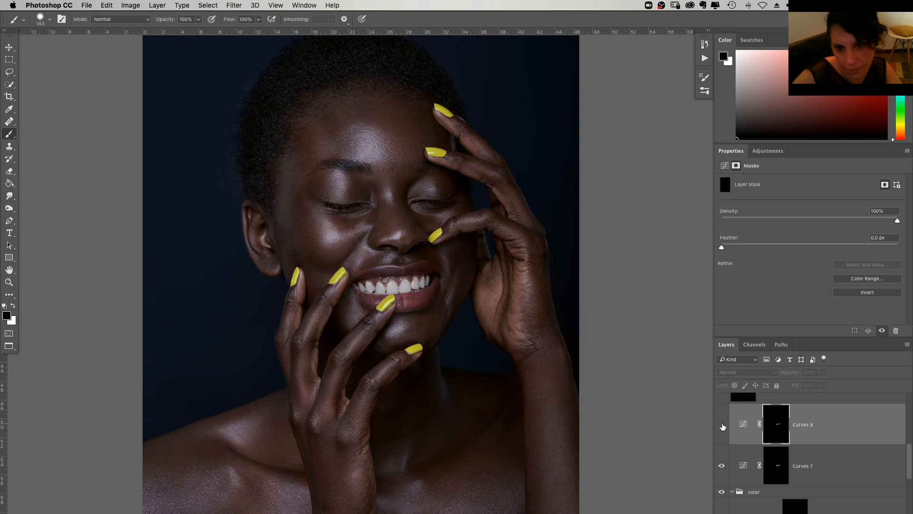
click(722, 425)
key(z)
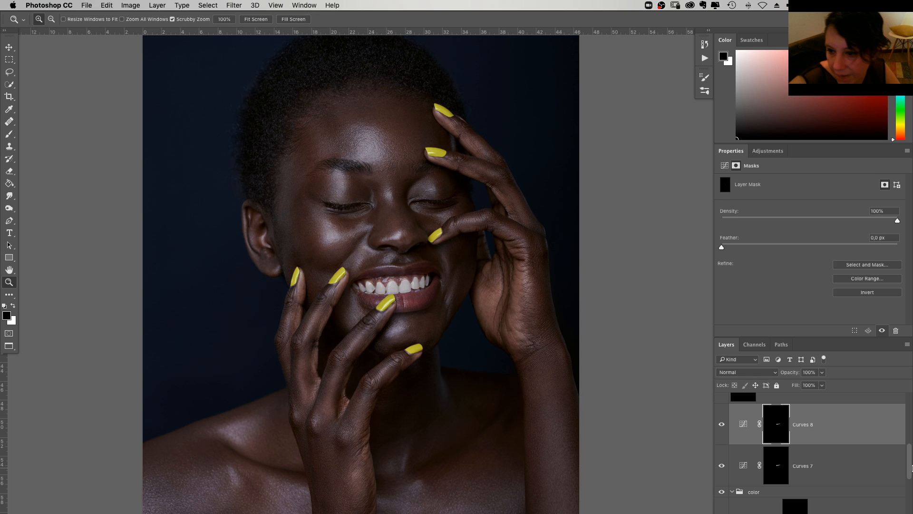
scroll(809, 451, down, 5)
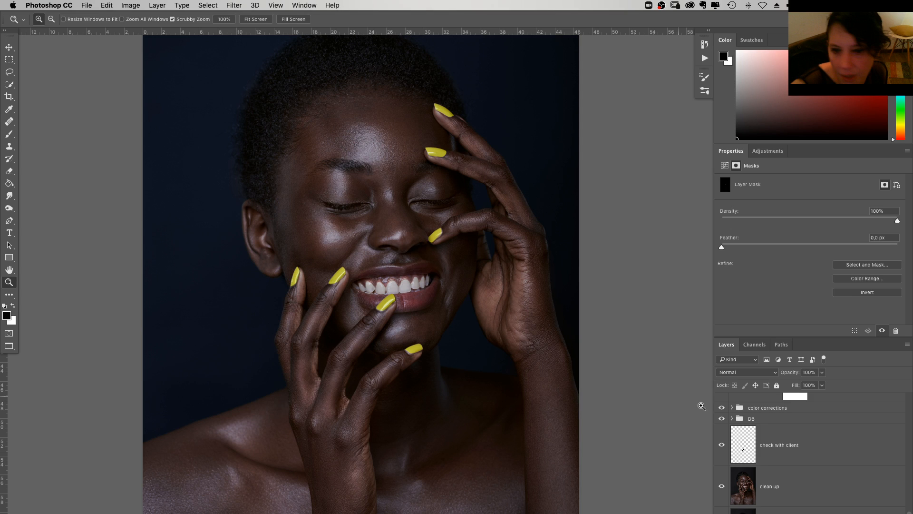
Select the clean up layer and examine the yellow nail edges on the raised hand up close
click(780, 486)
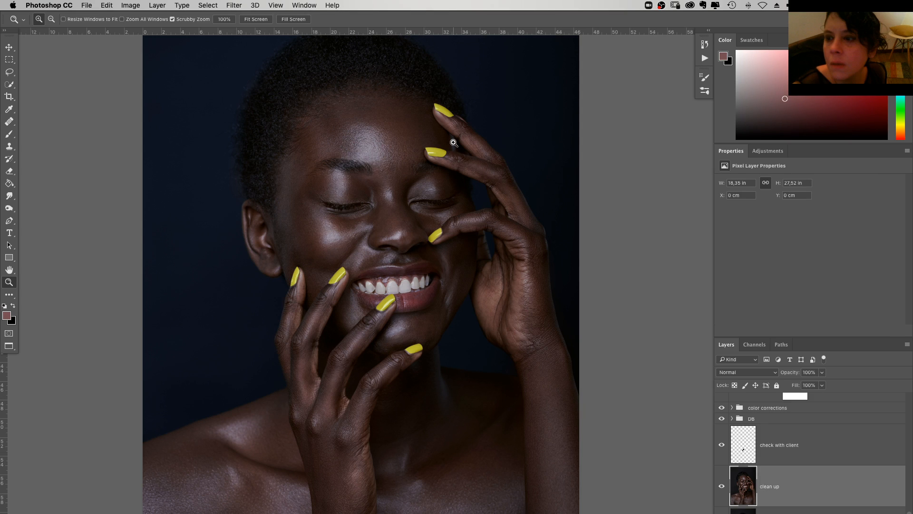
drag(453, 142, 461, 229)
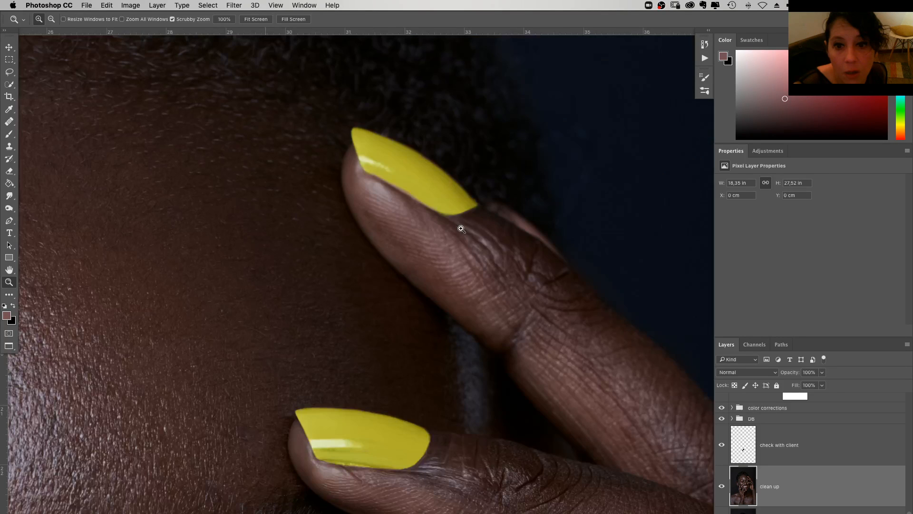
click(461, 229)
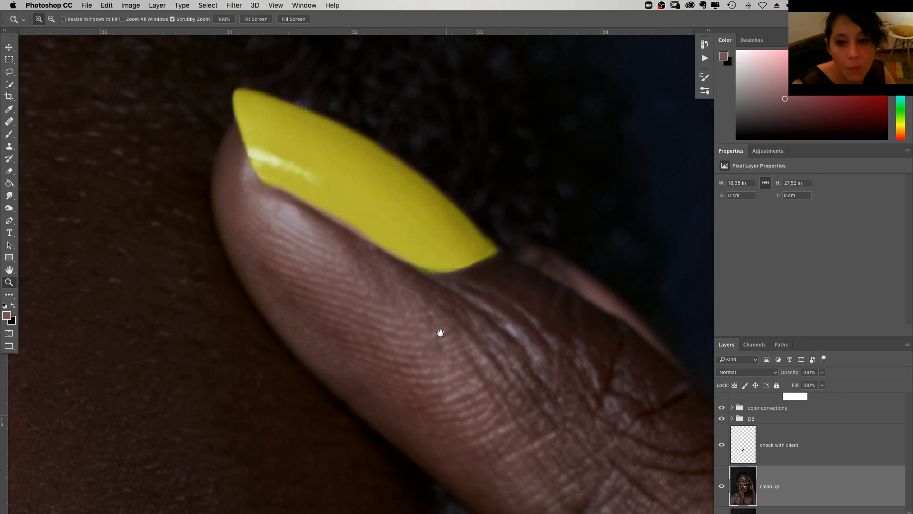
drag(440, 333, 476, 330)
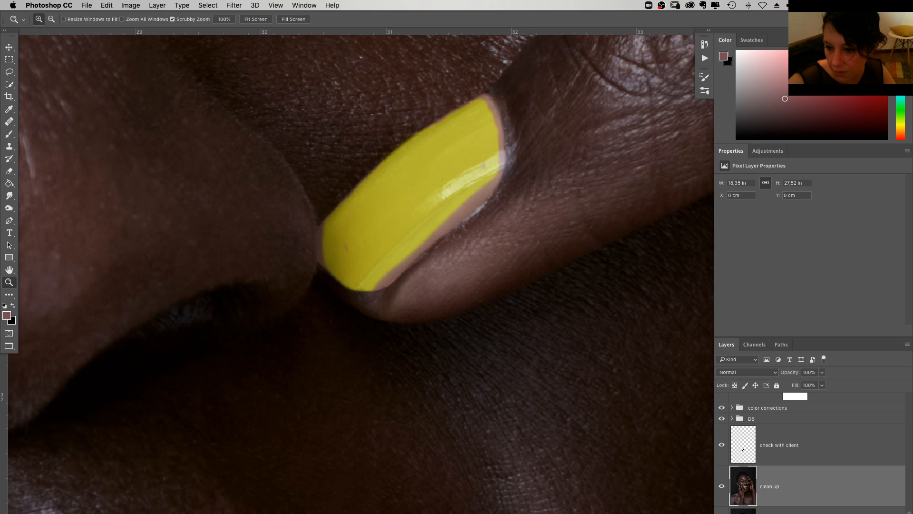
Paint white over the uncovered edges of the fingernail beside the nose on the nail colour mask with a 14-pixel brush
key(b)
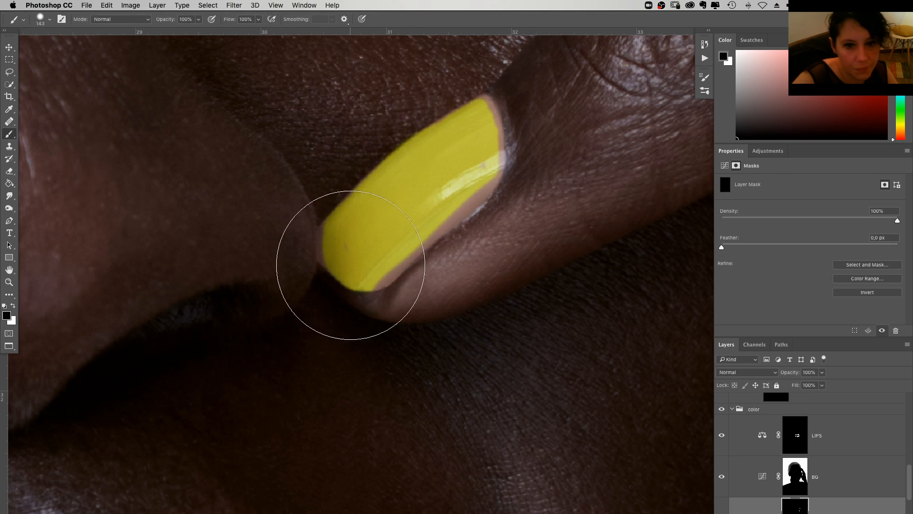
right_click(353, 264)
drag(420, 270, 360, 279)
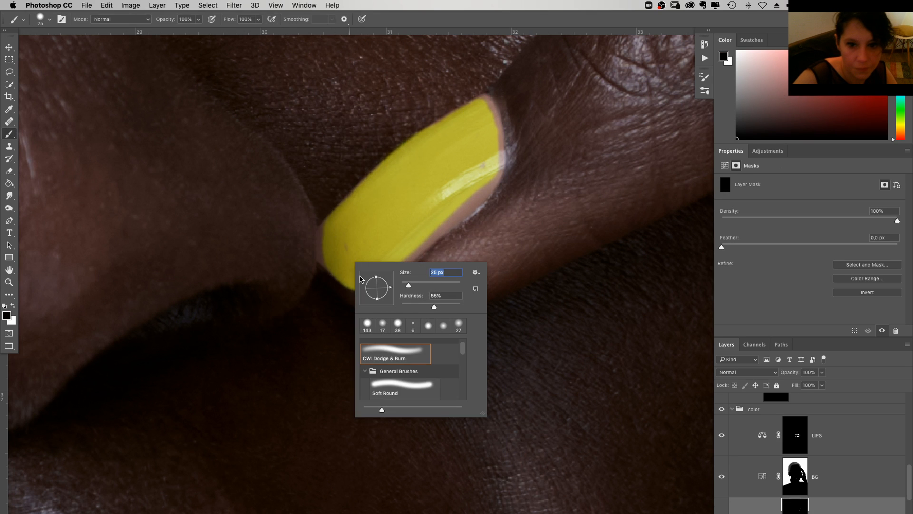
key(Return)
key(x)
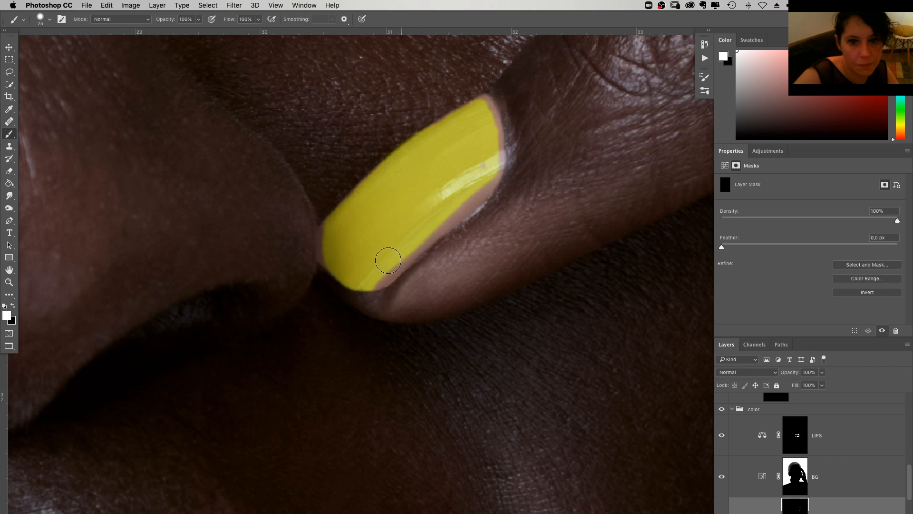
right_click(367, 249)
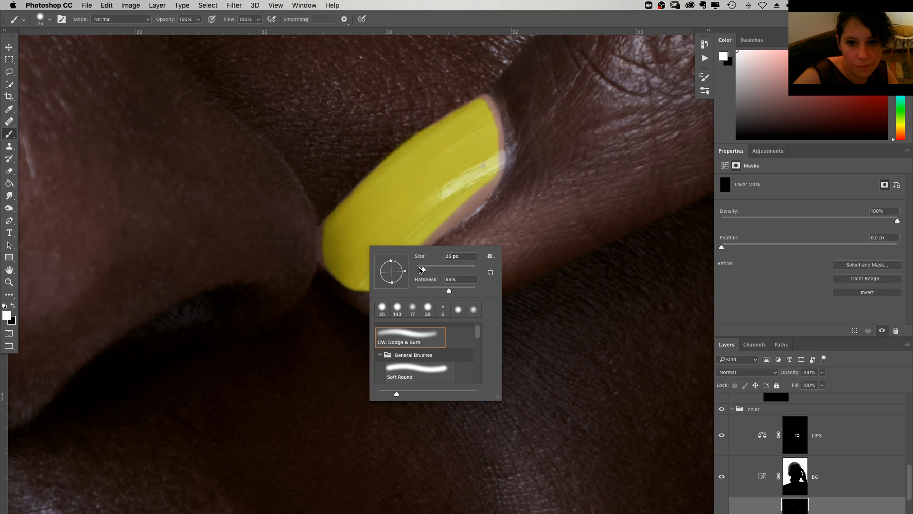
drag(421, 269, 419, 269)
key(Return)
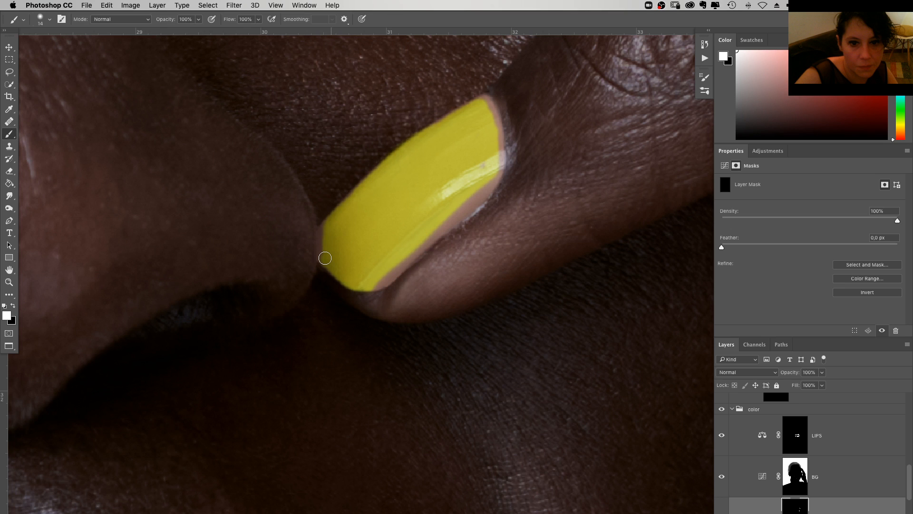
drag(325, 258, 338, 215)
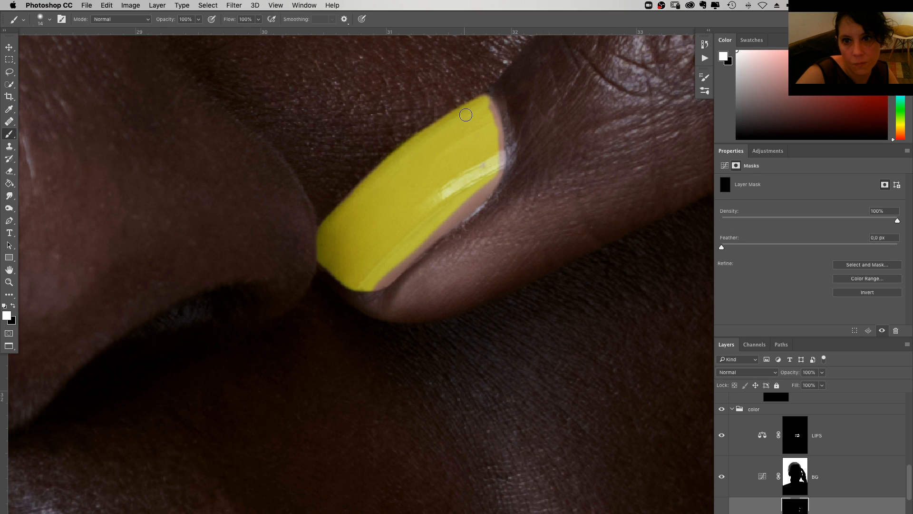
drag(494, 101, 497, 167)
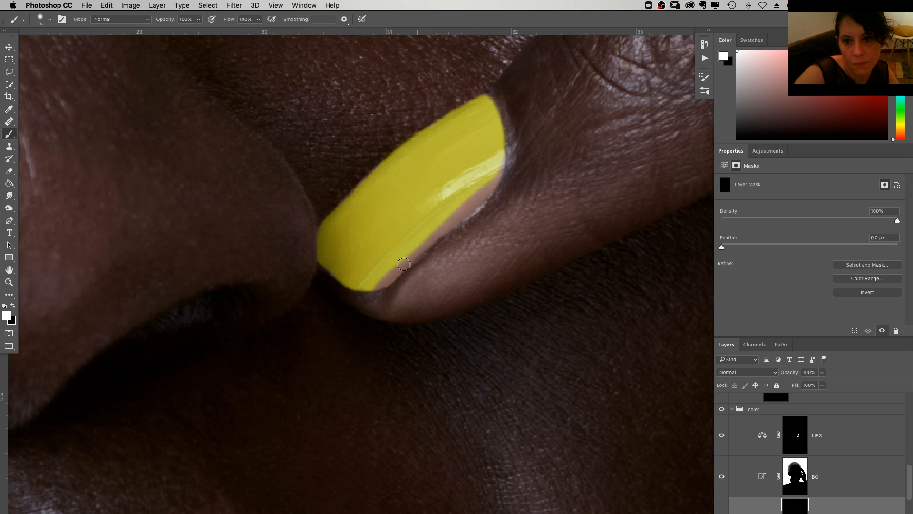
mouse_move(366, 294)
mouse_down()
mouse_move(480, 213)
mouse_move(465, 217)
mouse_move(478, 200)
mouse_move(410, 249)
mouse_move(493, 179)
mouse_up()
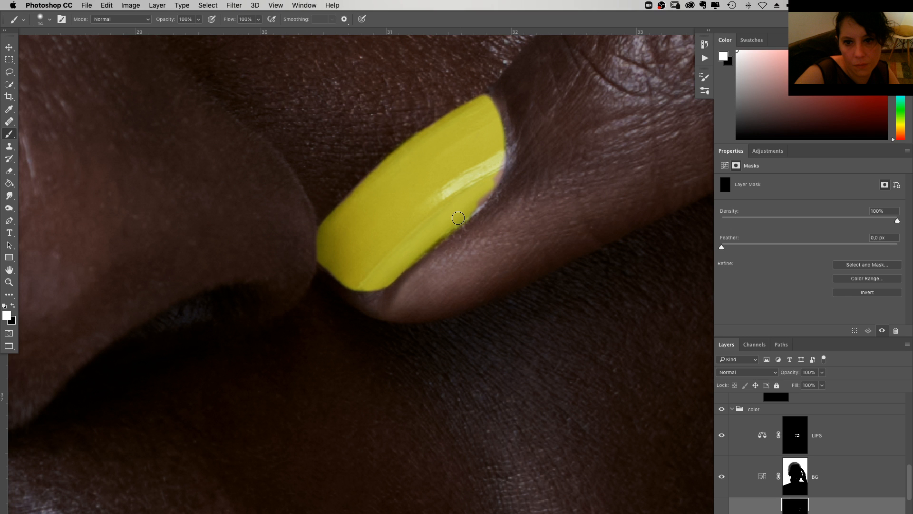
drag(458, 218, 494, 160)
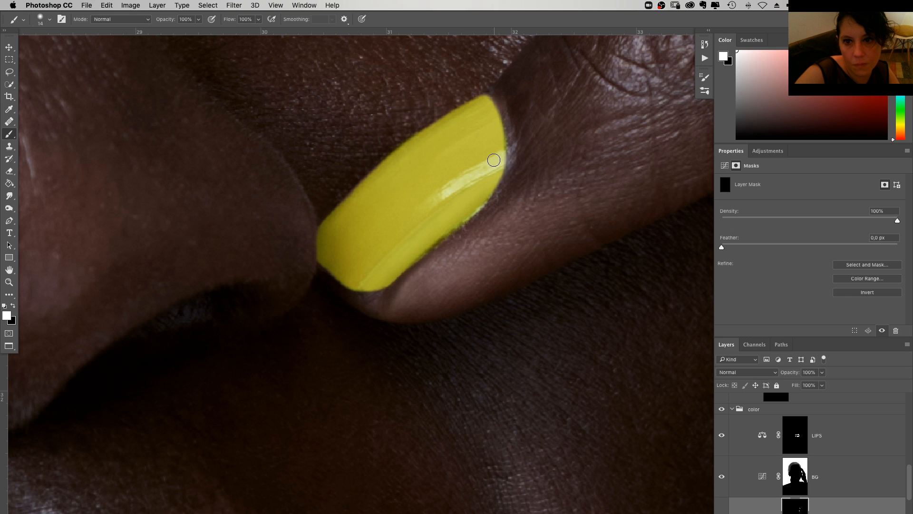
Examine the yellow nails around the mouth and chin up close, as well as the portrait at full-image view
key(super+minus)
key(super+minus)
key(super+minus)
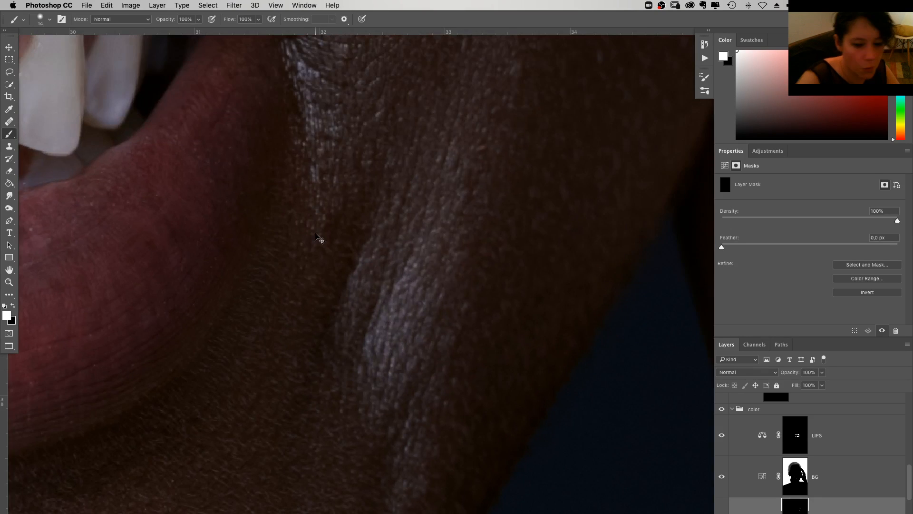
key(super+minus)
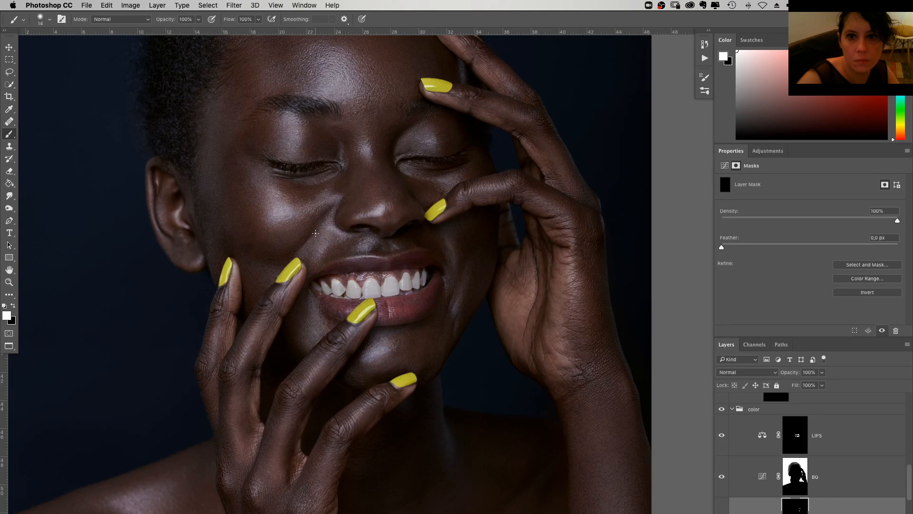
key(super+plus)
key(super+plus)
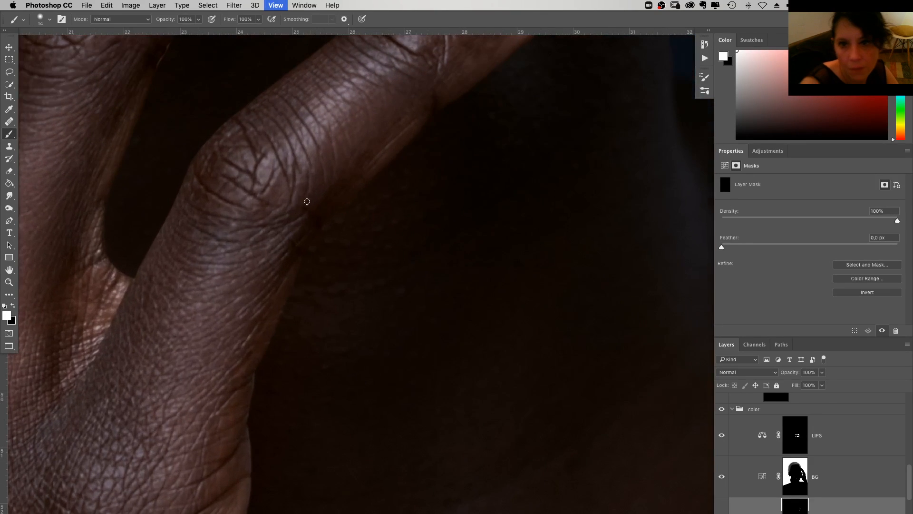
scroll(489, 301, up, 5)
scroll(489, 302, up, 2)
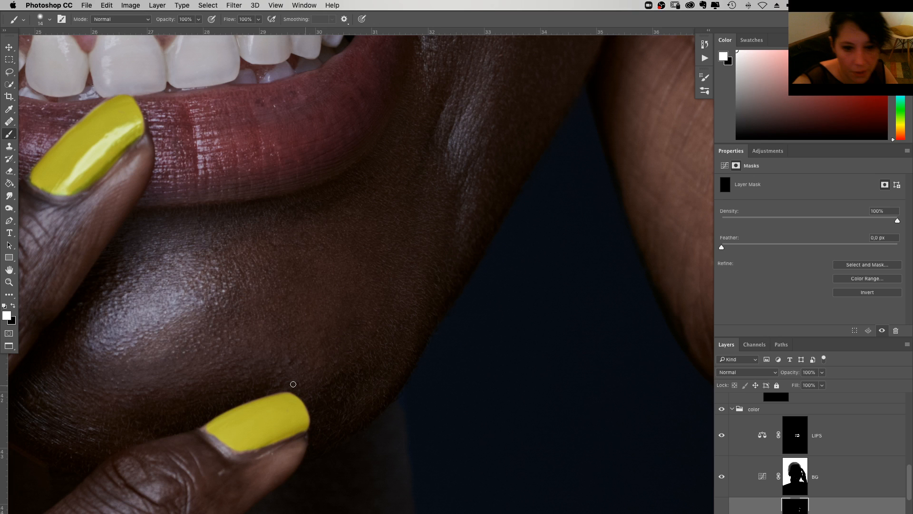
key(z)
right_click(468, 204)
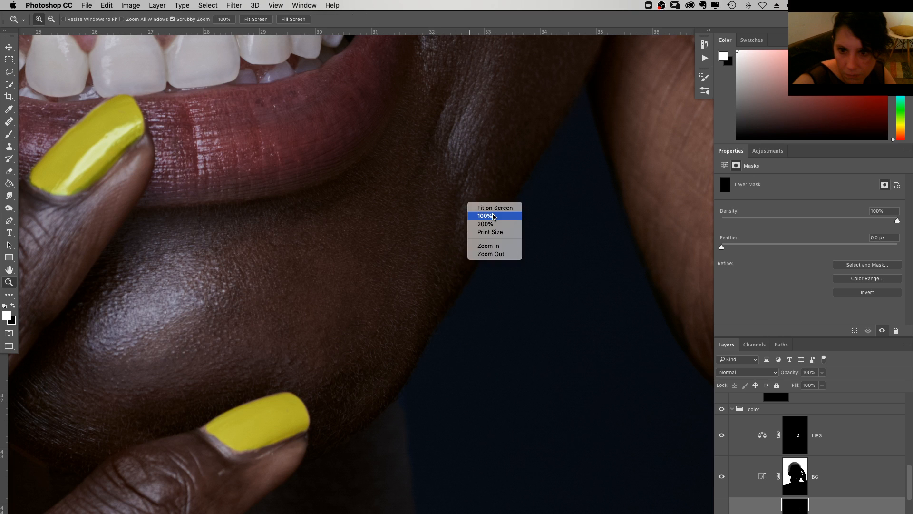
click(495, 207)
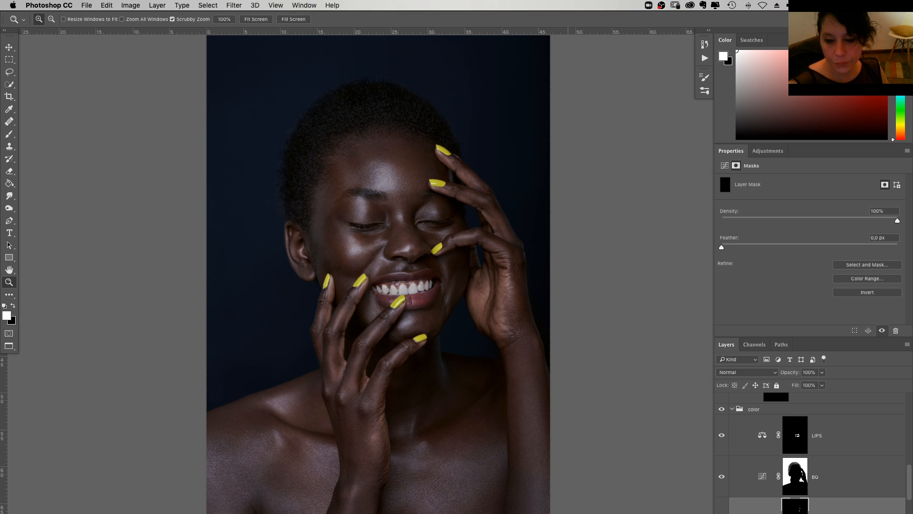
Check the Twitch channel's chat in Chrome, and return to Photoshop to view the whole portrait at a smaller size
key(super+Tab)
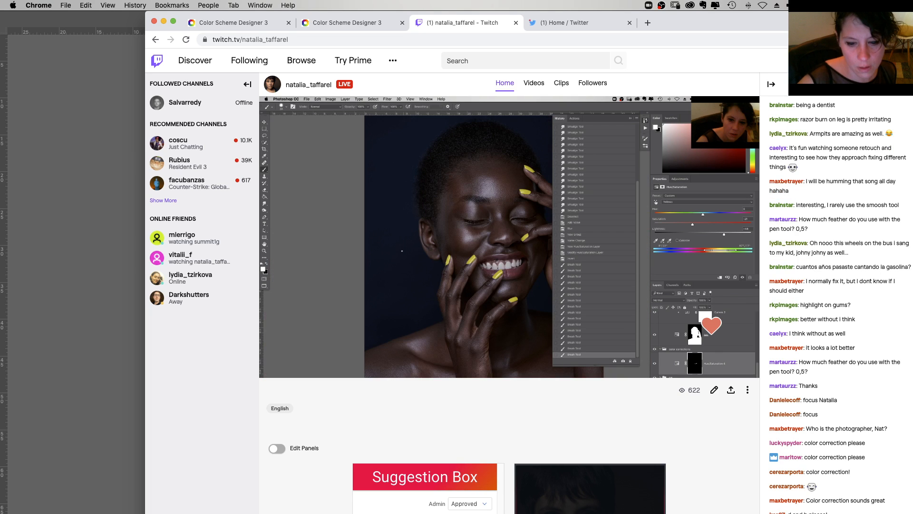
key(super+Tab)
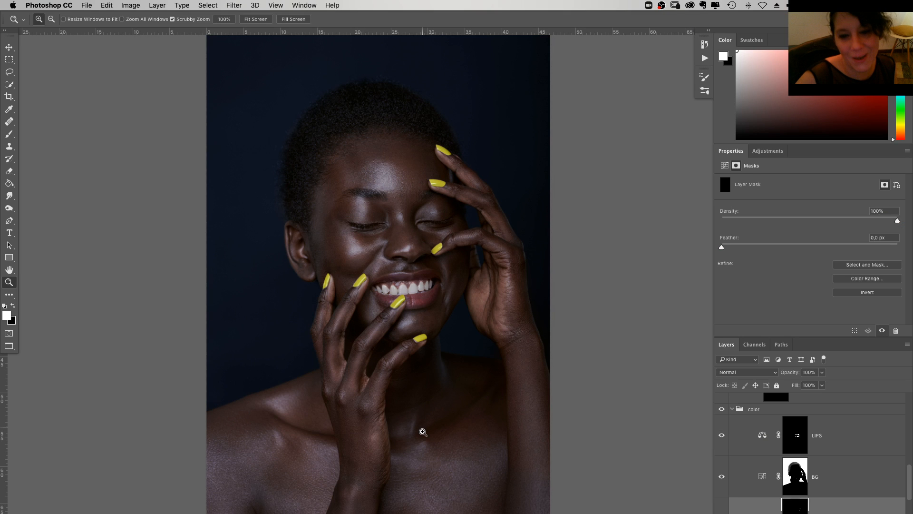
scroll(509, 436, down, 3)
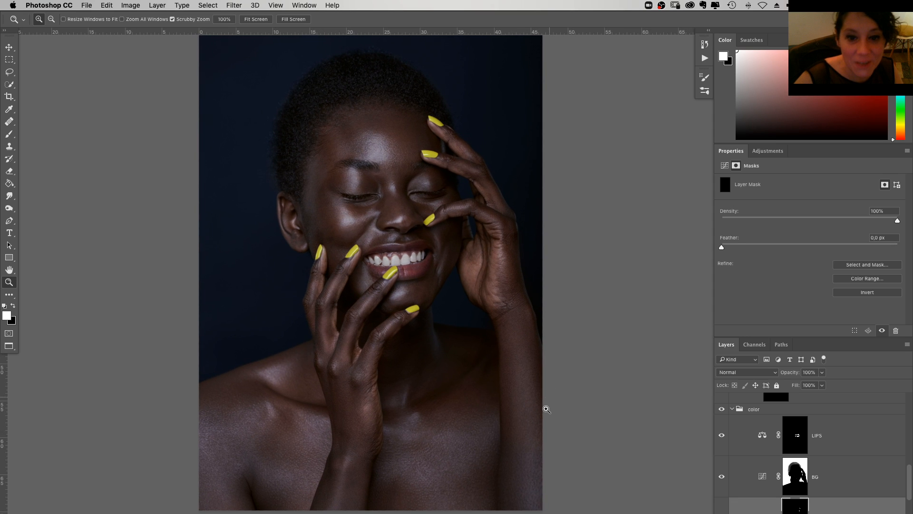
scroll(546, 409, down, 3)
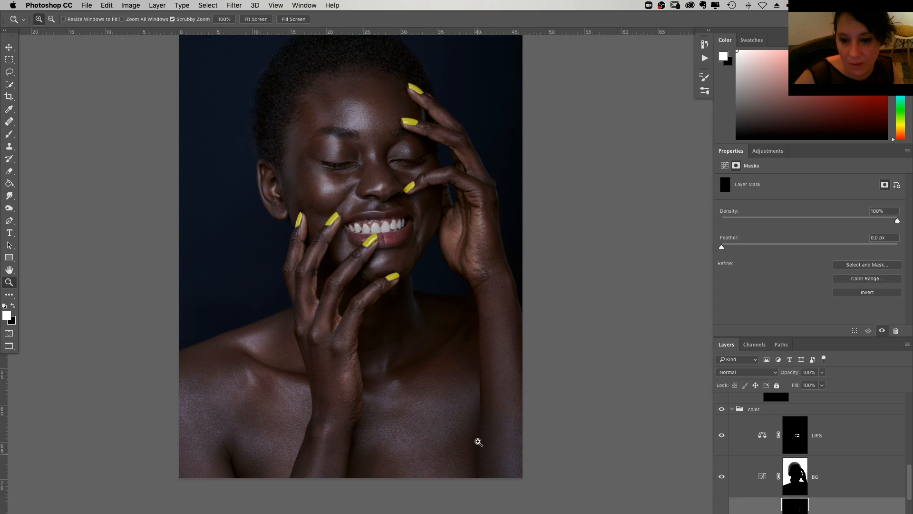
scroll(510, 464, up, 2)
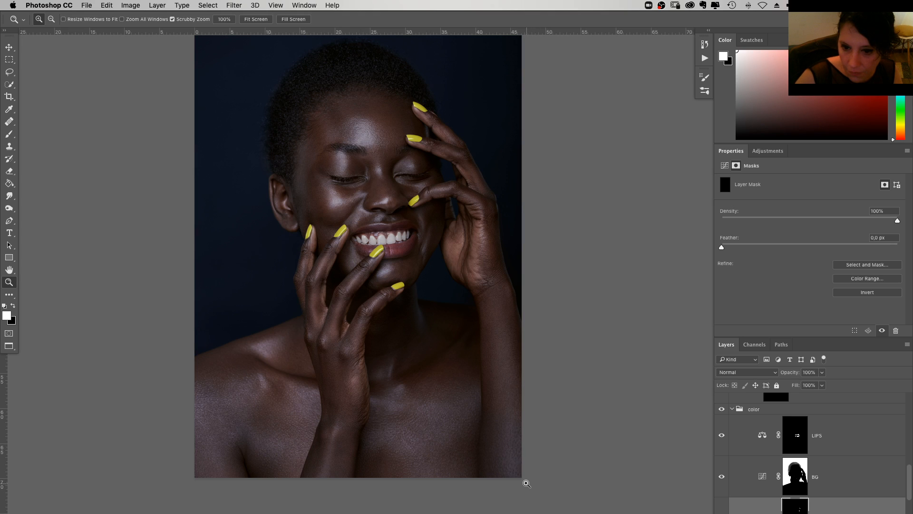
alt+click(492, 432)
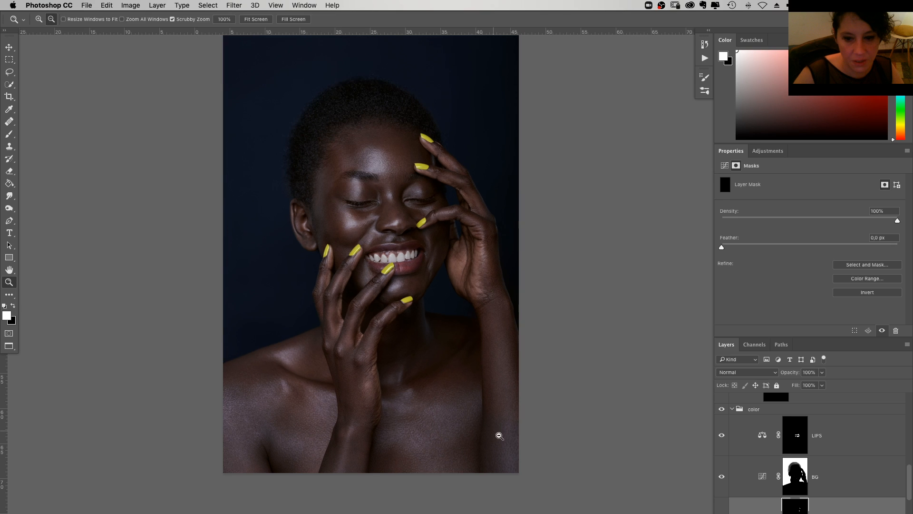
alt+click(500, 436)
Collapse the color group, add an empty layer above it and draw thin reddish-brown trial strokes across the lower forearm
click(732, 409)
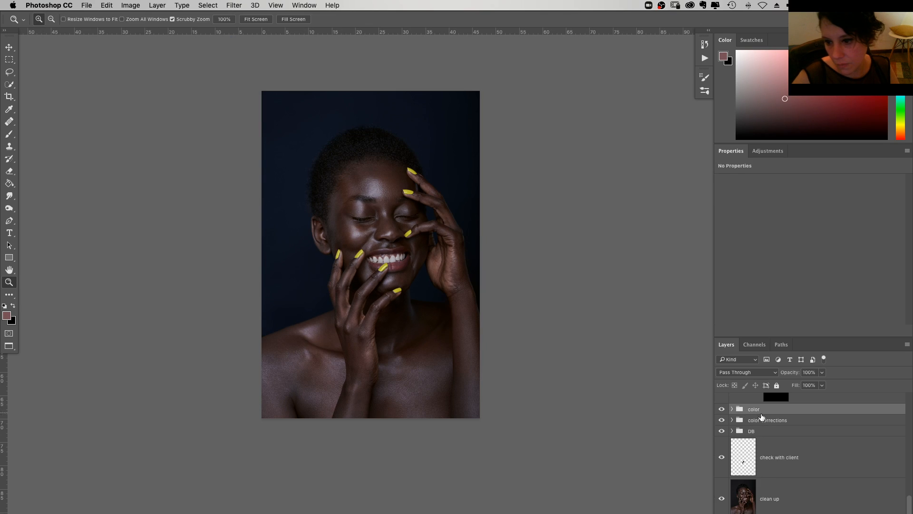
key(alt+shift+super+n)
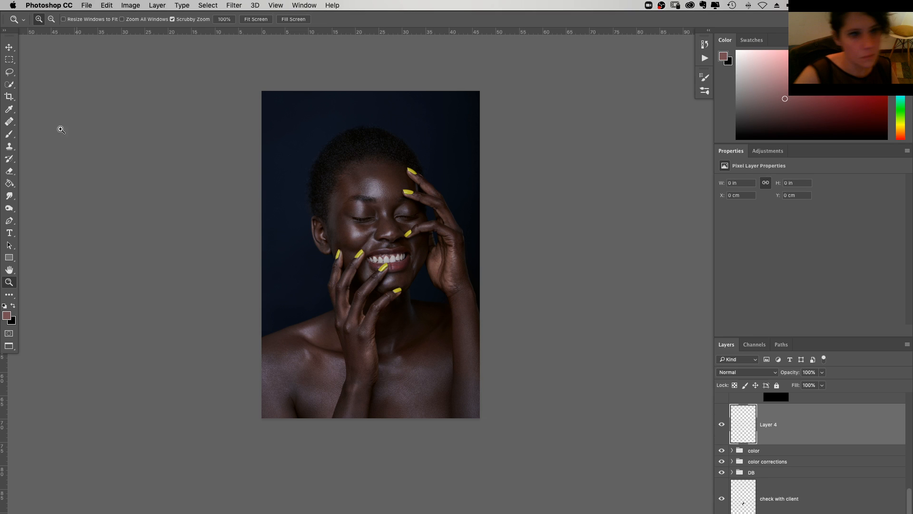
click(10, 135)
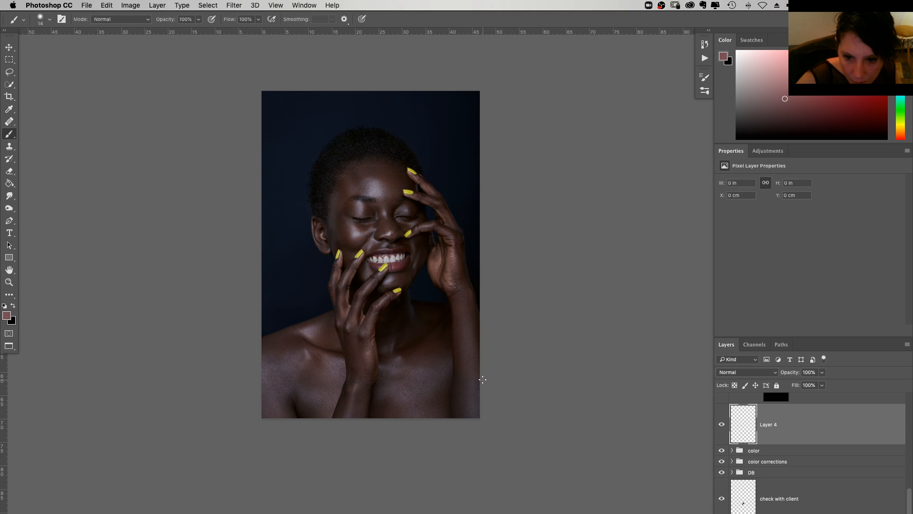
drag(447, 377, 480, 379)
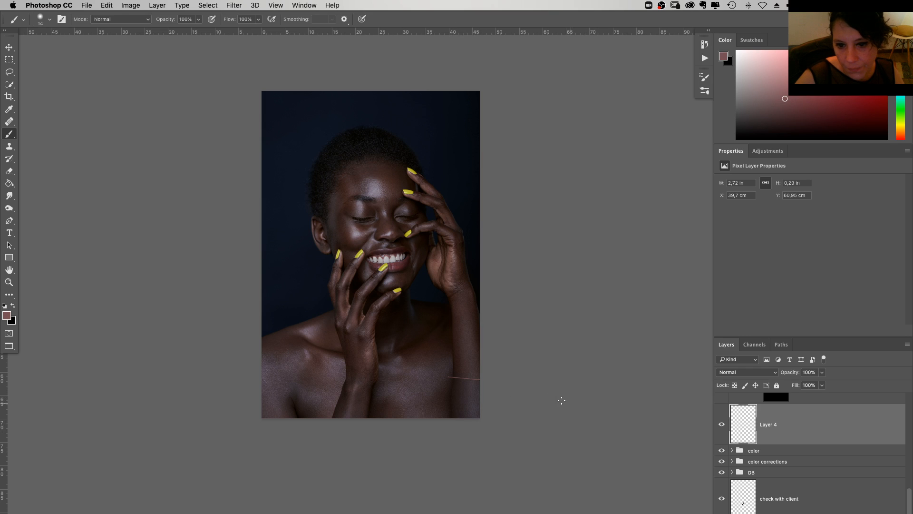
key(super+z)
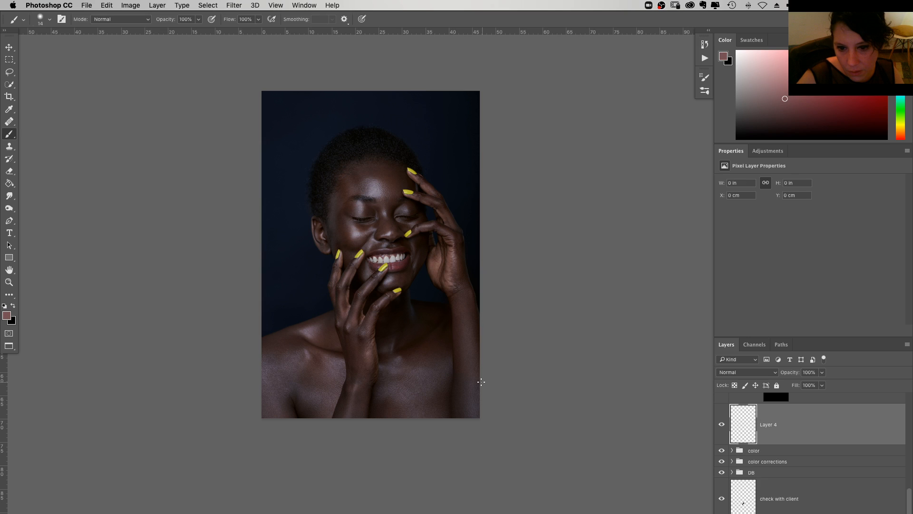
mouse_move(478, 382)
mouse_down()
mouse_move(445, 373)
mouse_move(447, 388)
mouse_up()
Paint solid reddish-brown trial strokes over the lower forearm with a 143-pixel brush at 100% hardness
right_click(446, 389)
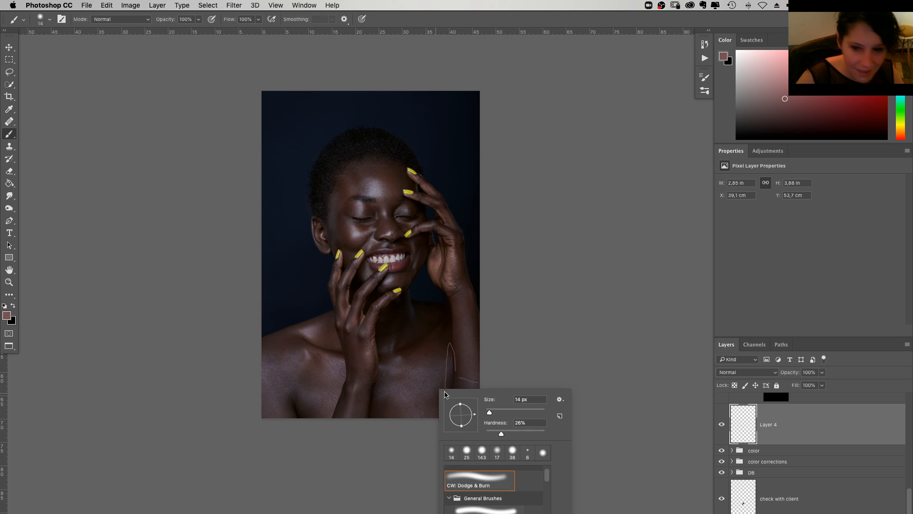
mouse_move(503, 412)
mouse_down()
mouse_move(545, 433)
mouse_move(545, 412)
mouse_move(523, 411)
mouse_up()
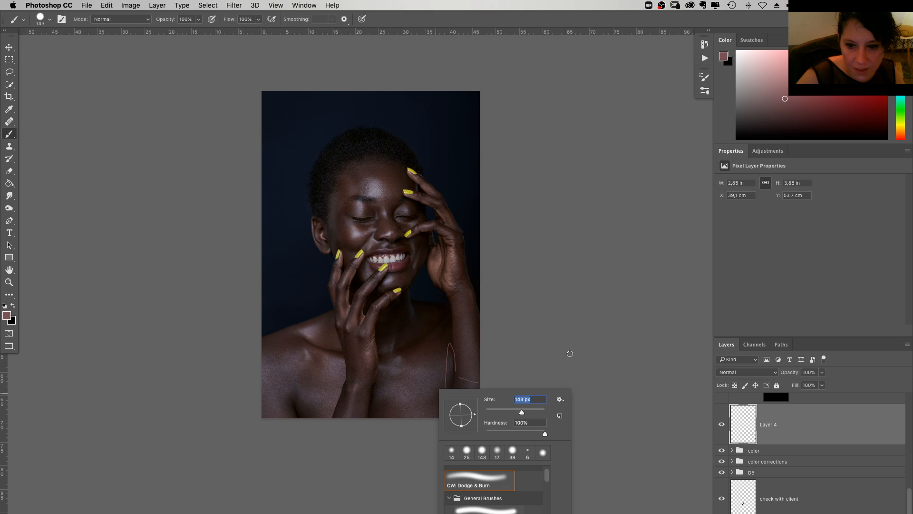
key(Return)
mouse_move(453, 412)
mouse_down()
mouse_move(471, 409)
mouse_move(440, 404)
mouse_move(439, 378)
mouse_move(432, 396)
mouse_move(465, 469)
mouse_up()
Paint trial strokes on the opposite side of the chest at 50% opacity and at 30% opacity with a 252-pixel brush
key(5)
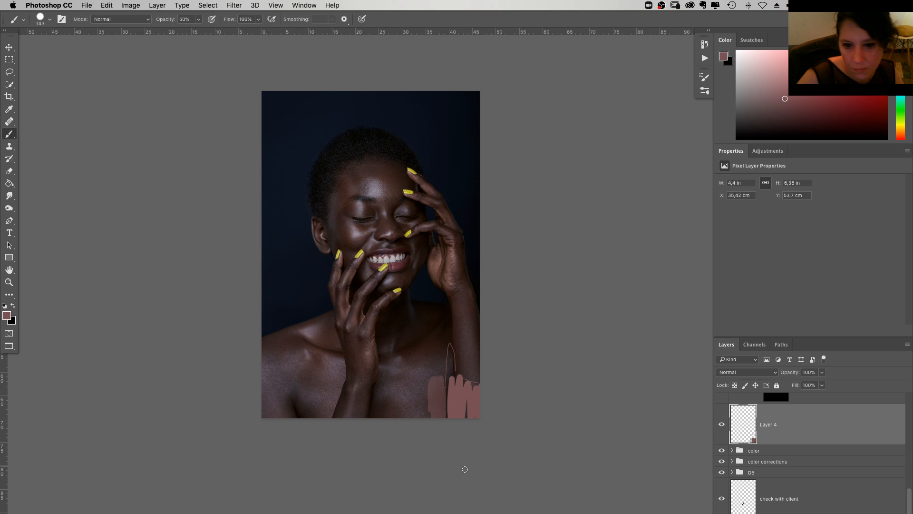
drag(283, 377, 296, 405)
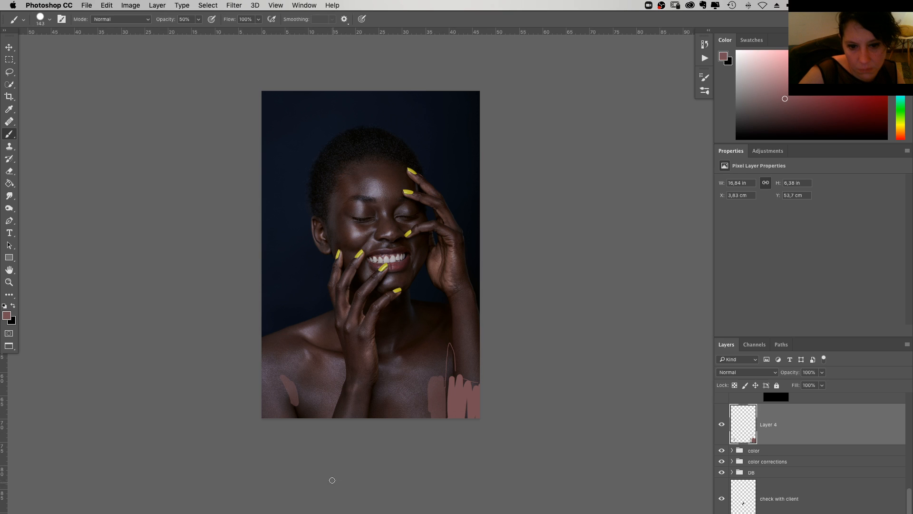
key(3)
right_click(315, 381)
drag(381, 403, 407, 403)
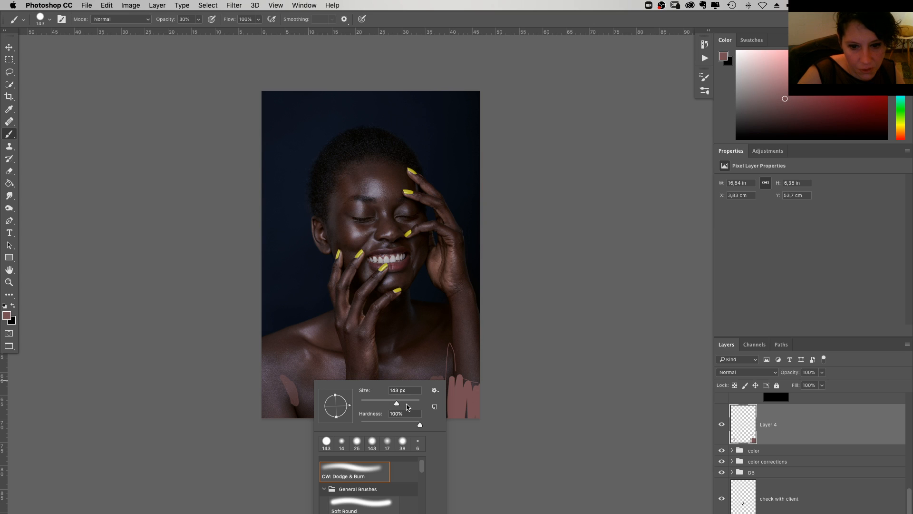
key(Return)
mouse_move(288, 406)
mouse_down()
mouse_move(291, 383)
mouse_move(307, 412)
mouse_up()
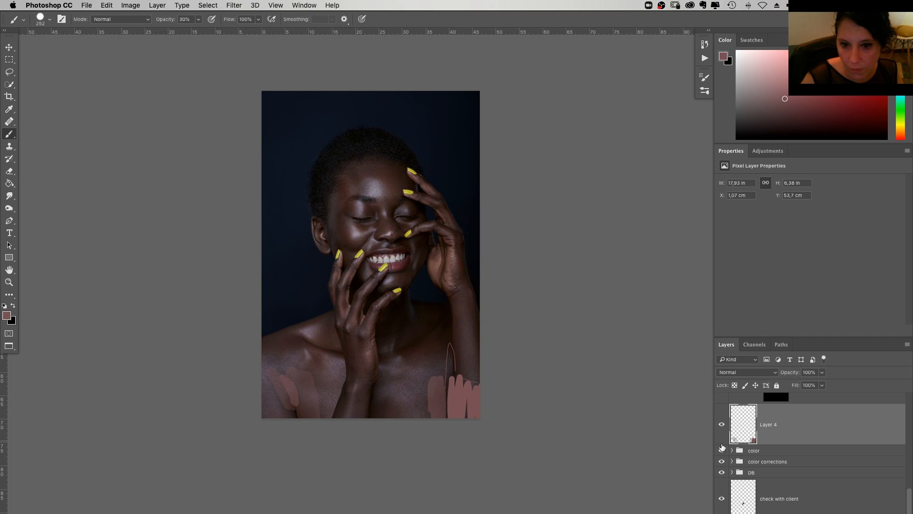
Compare the portrait with the trial strokes hidden and shown, and delete the Layer 4 layer
click(721, 424)
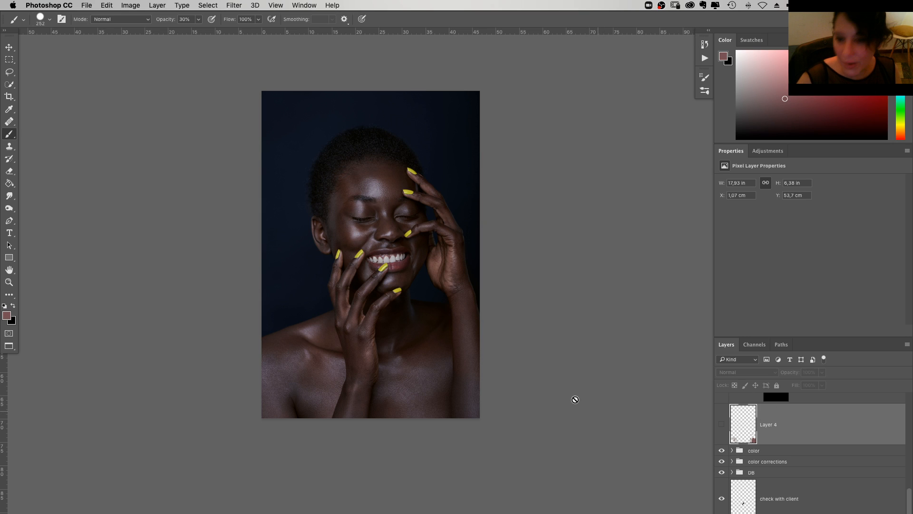
click(722, 423)
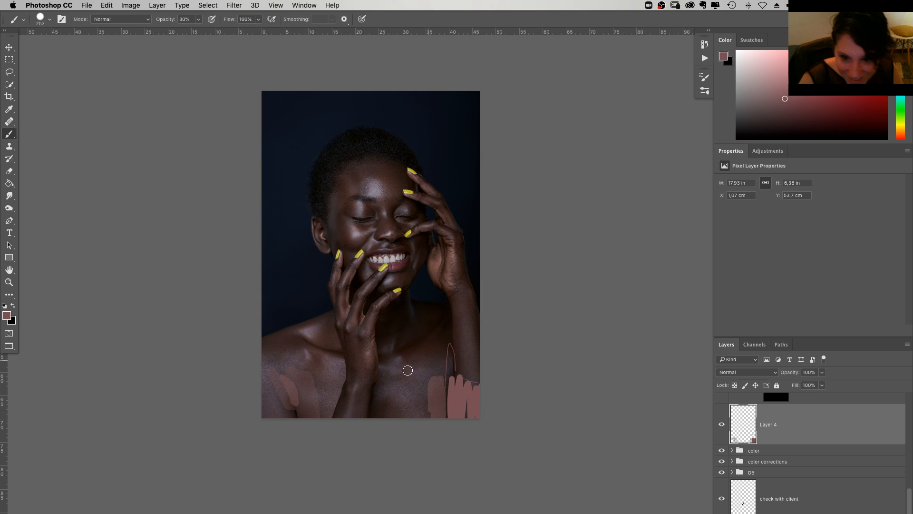
key(Delete)
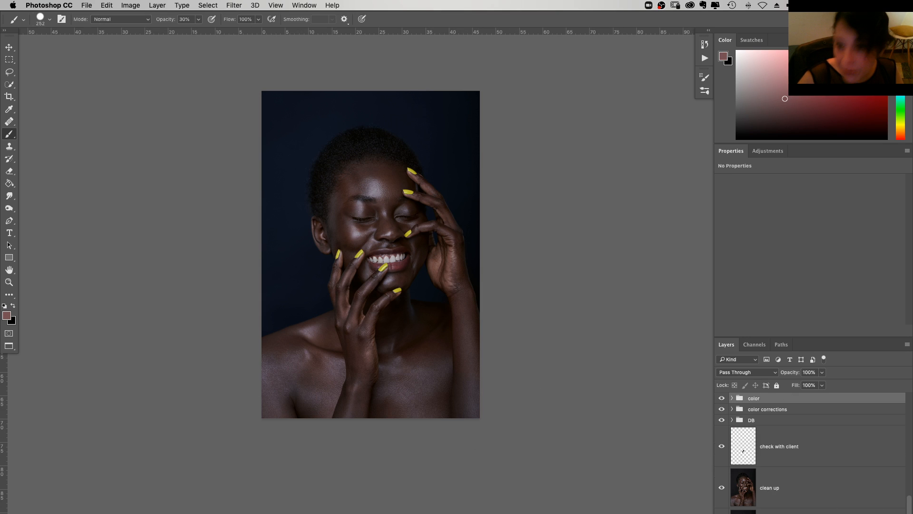
Add a Curves adjustment layer above the color group and raise the RGB curve's midtones
click(834, 510)
click(825, 434)
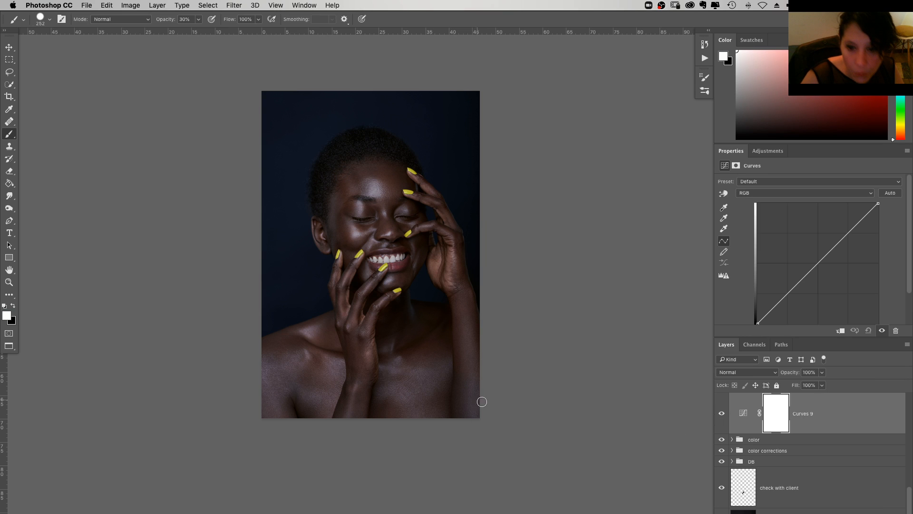
click(816, 263)
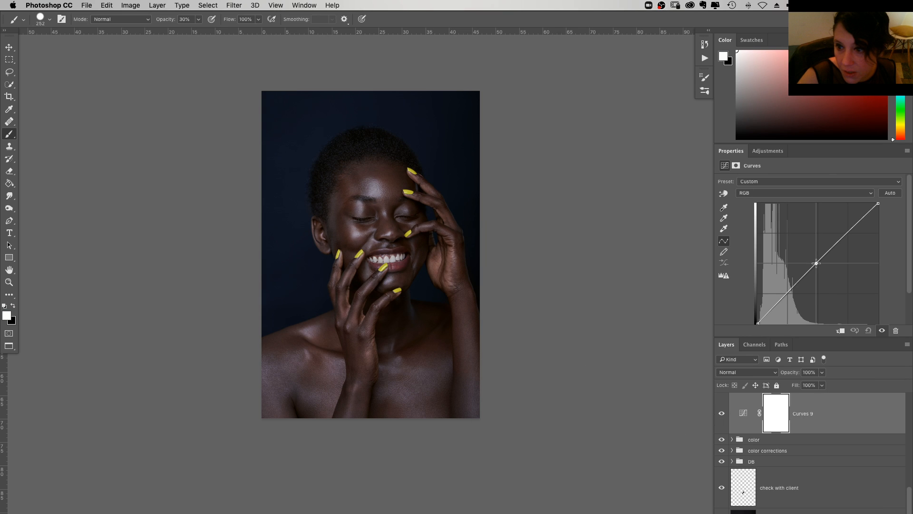
drag(816, 263, 813, 254)
Warm the Curves adjustment by lowering the blue channel's midtones and raising the red channel's midtones
key(alt+5)
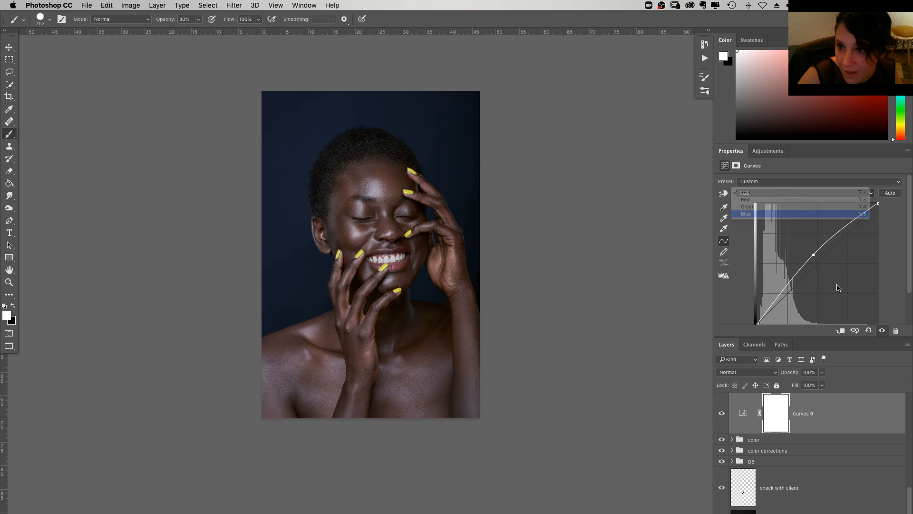
drag(838, 288, 824, 266)
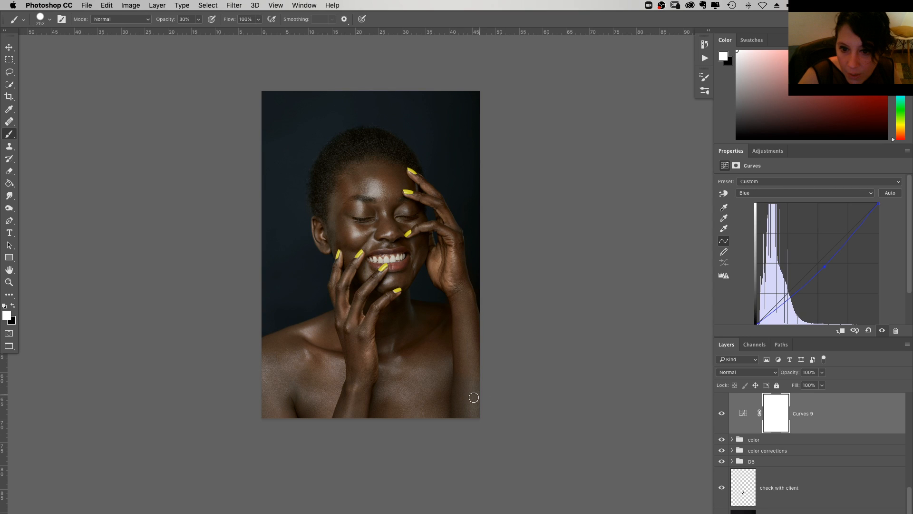
click(770, 193)
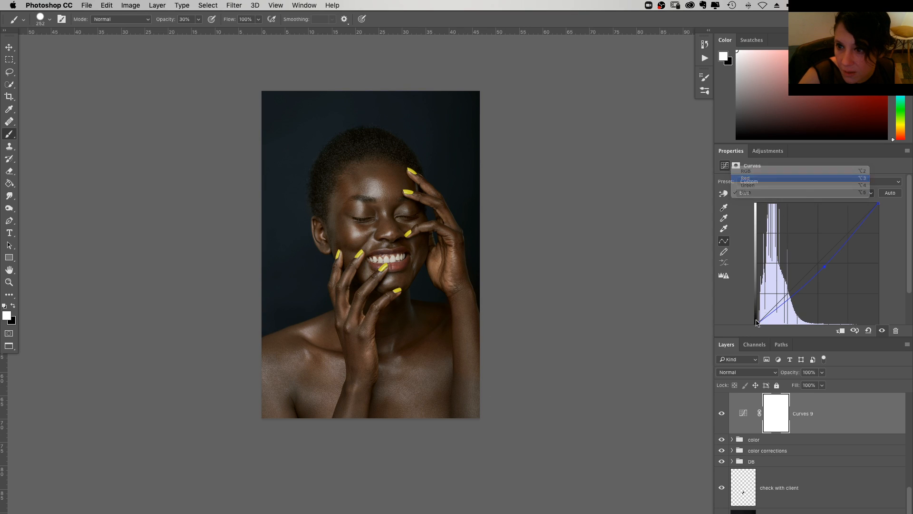
click(770, 177)
drag(810, 268, 811, 263)
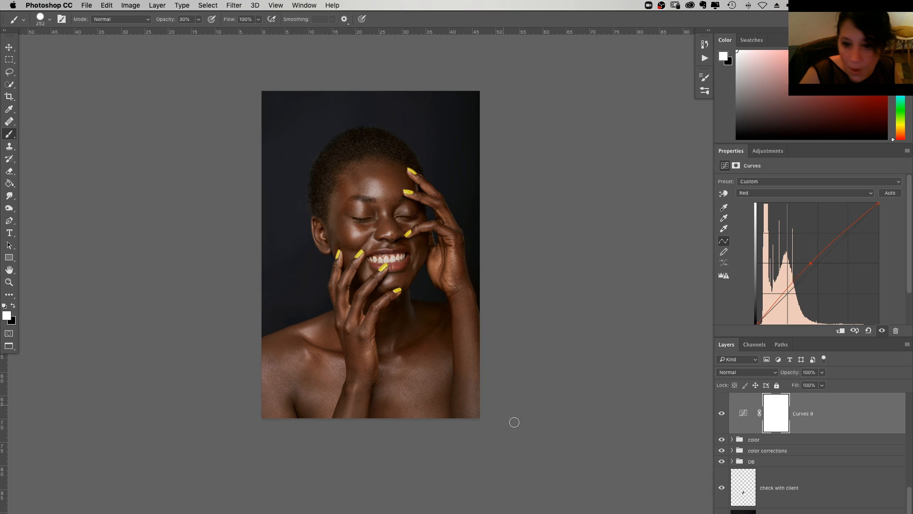
Invert the Curves 9 layer mask to black so the colour correction is hidden
key(super+i)
key(super+equal)
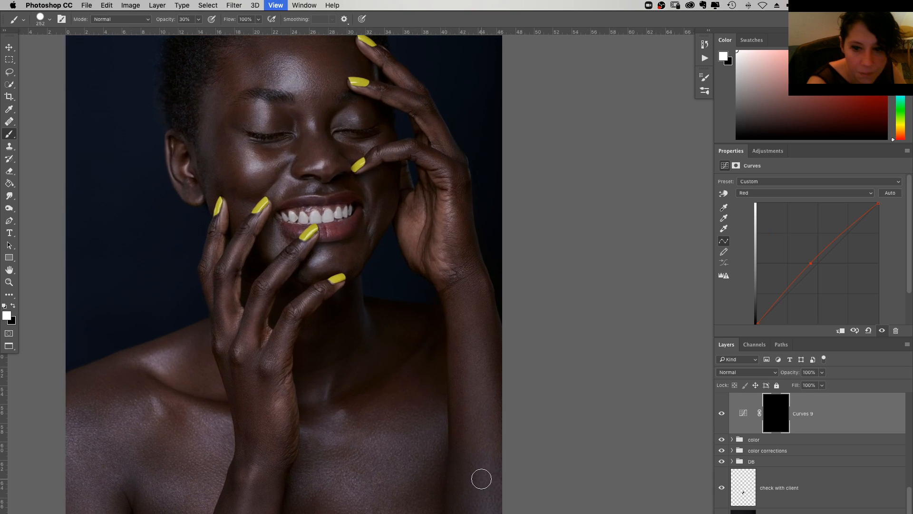
drag(482, 479, 404, 316)
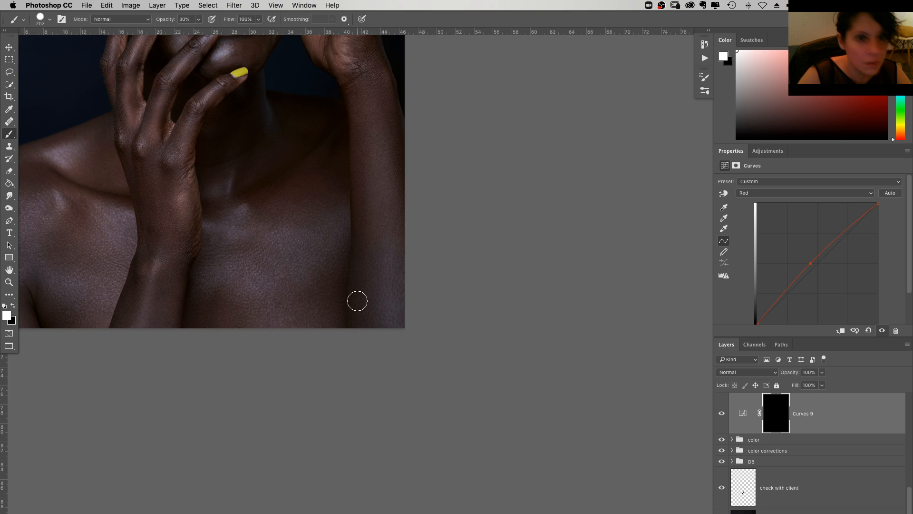
key(super+0)
Paint white on the Curves 9 mask over the lower forearm with a soft 396-pixel brush at 20% opacity
key(2)
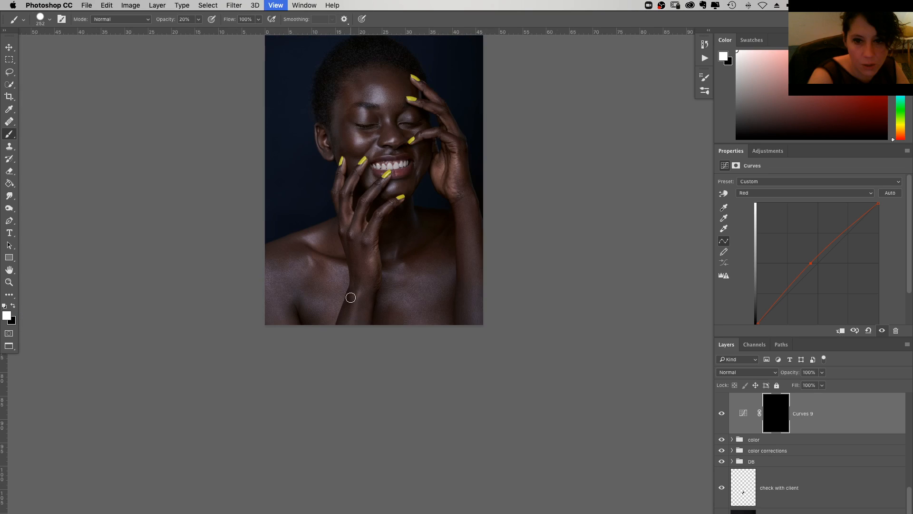
right_click(462, 295)
drag(563, 336, 565, 339)
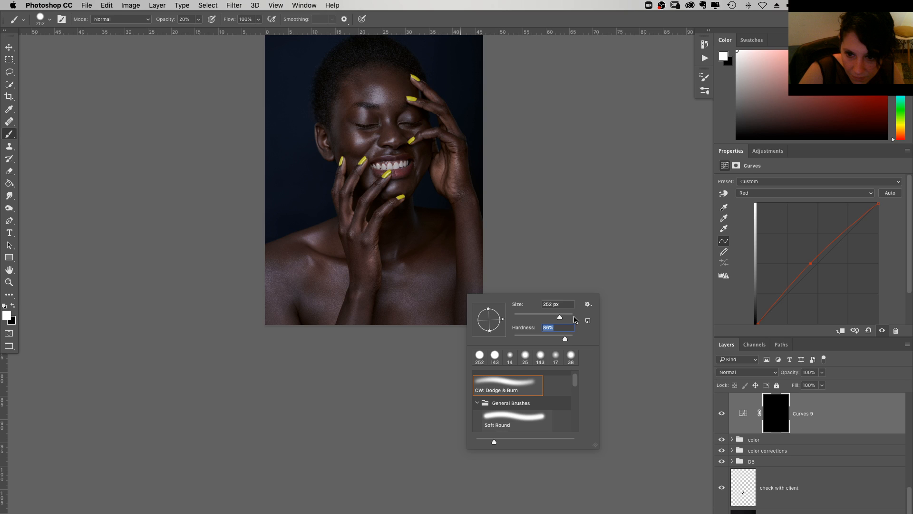
click(459, 319)
drag(462, 326, 464, 313)
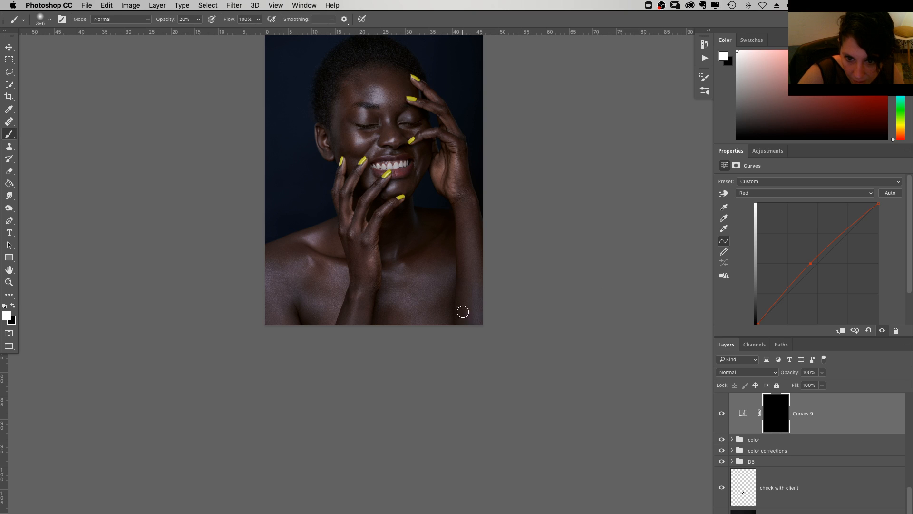
click(486, 325)
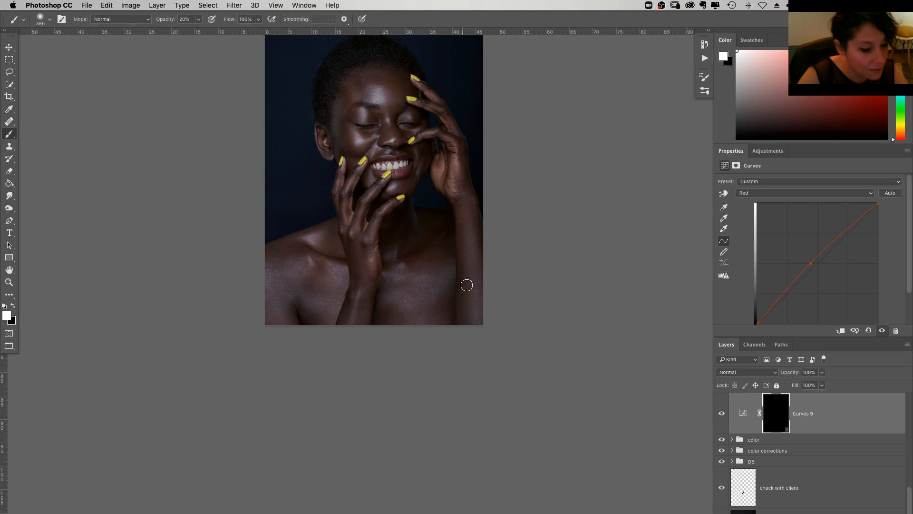
Build up the Curves 9 mask around the lower forearm at 5% opacity with a soft 201-pixel brush
key(0)
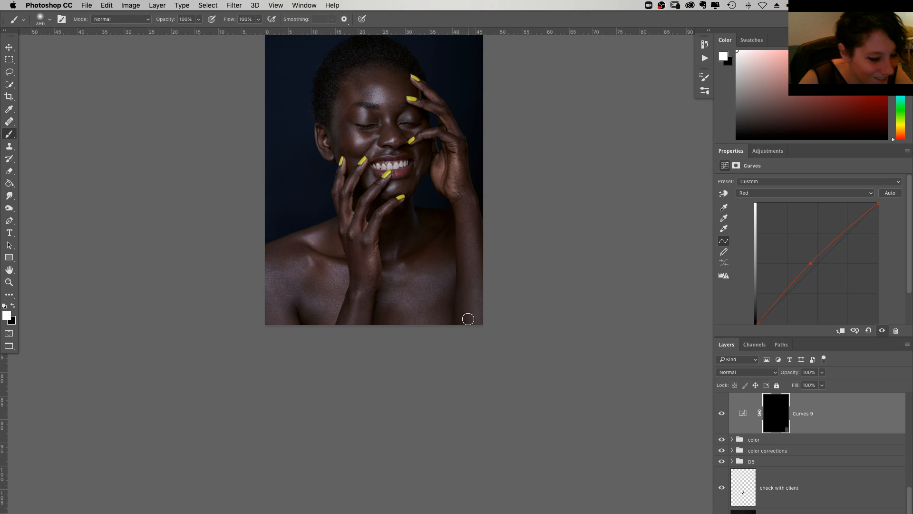
drag(468, 319, 472, 291)
key(0)
key(5)
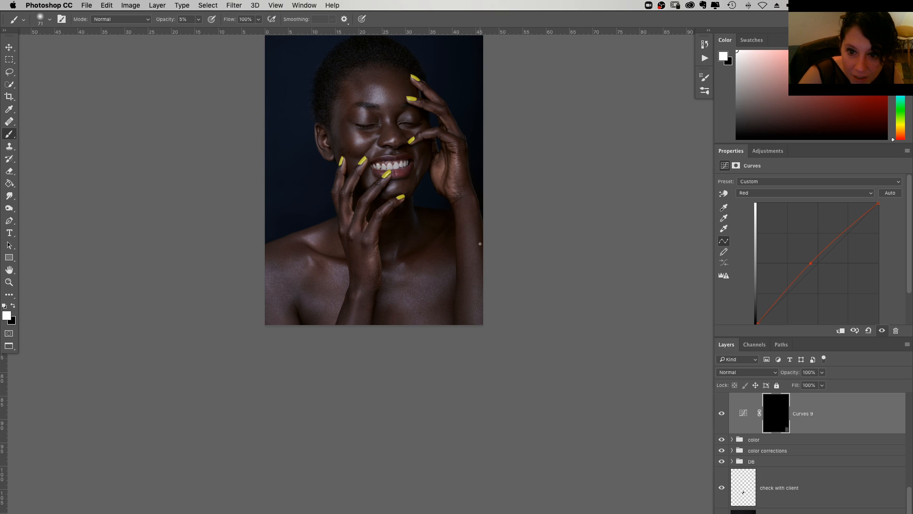
right_click(422, 299)
text(201)
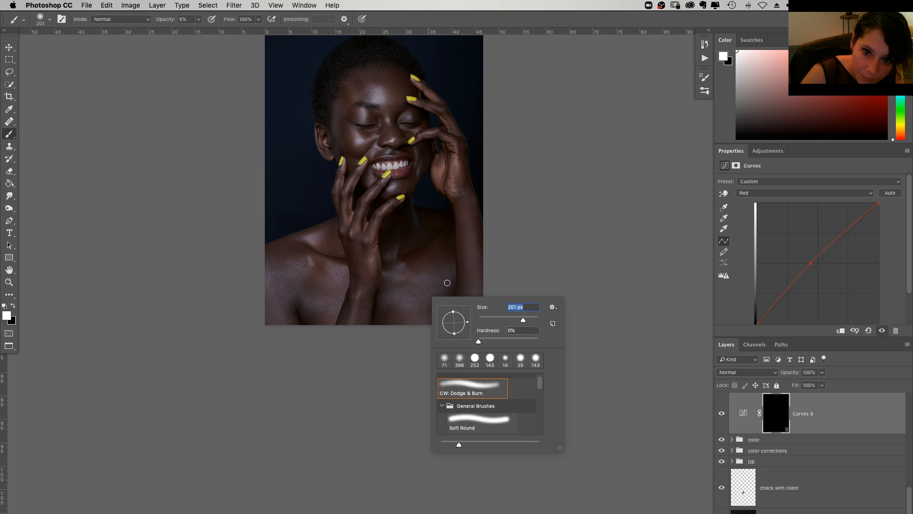
key(Return)
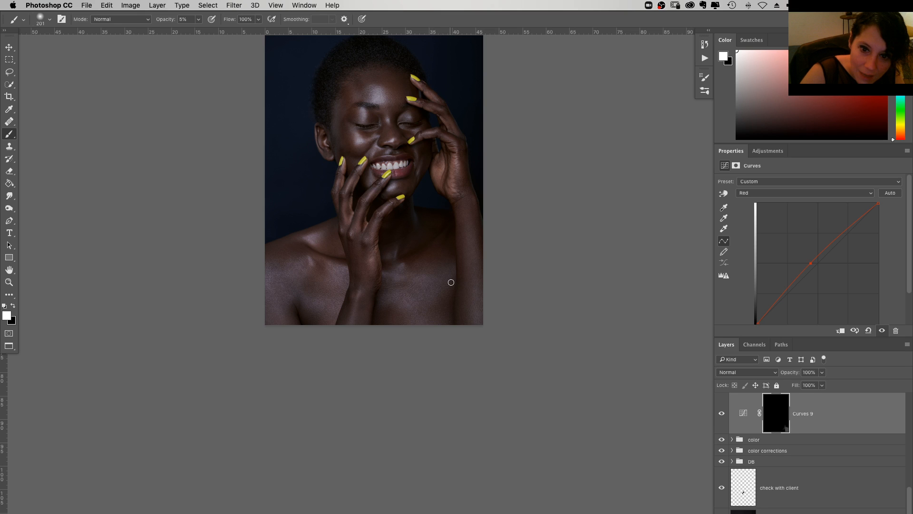
Extend the Curves 9 mask over the lower chest and other forearm at 5% opacity with soft 444- and 108-pixel brushes
right_click(440, 303)
text(444)
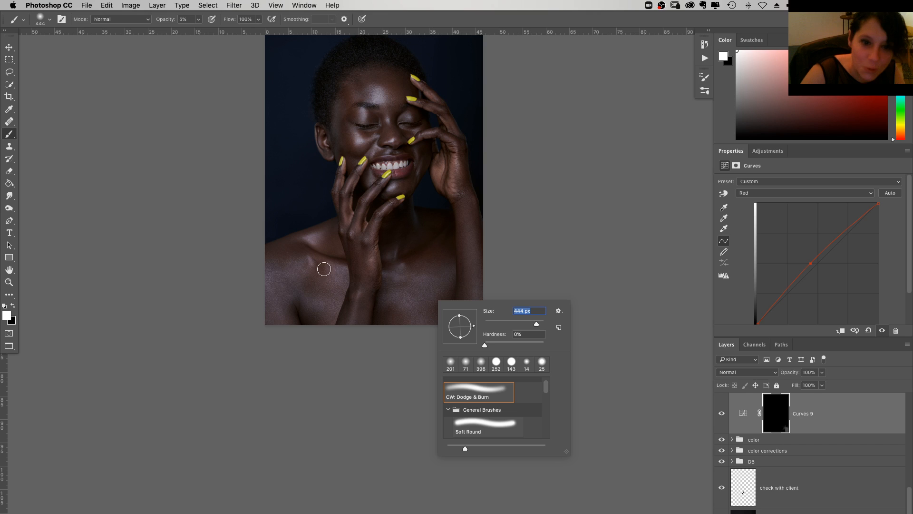
key(Return)
right_click(318, 315)
text(108)
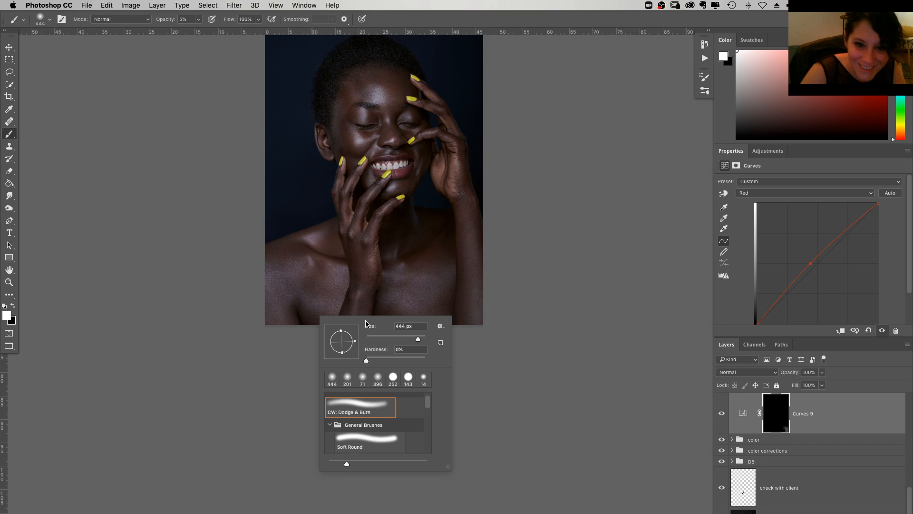
key(Return)
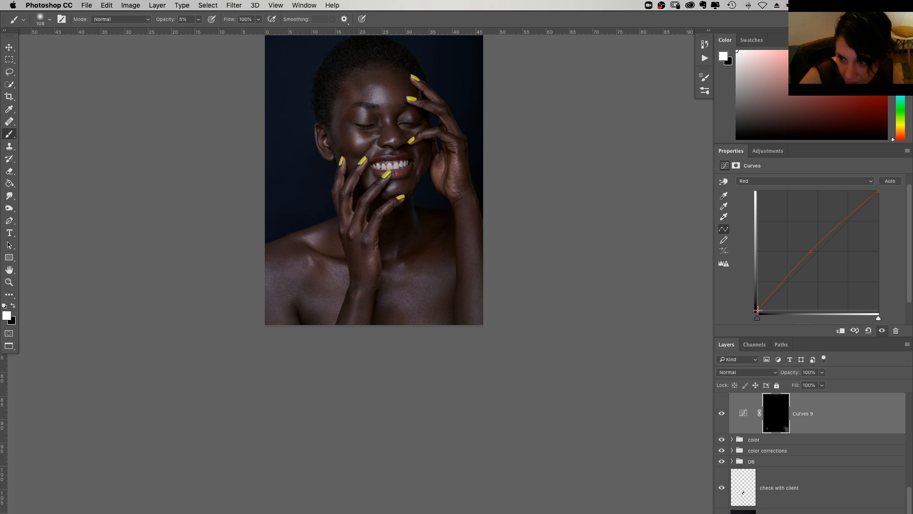
Compare the portrait with the Curves 9 layer hidden and shown, and fine-tune its blue channel curve
click(723, 414)
click(722, 415)
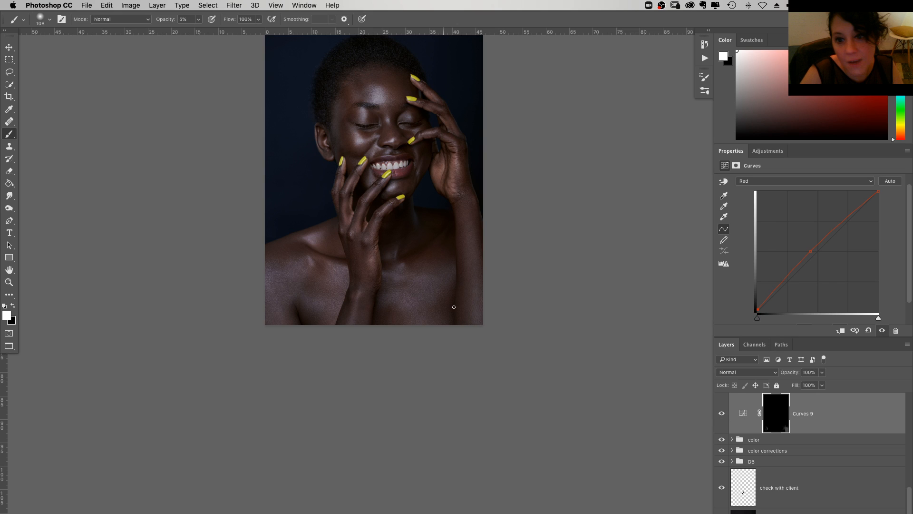
click(785, 180)
click(784, 200)
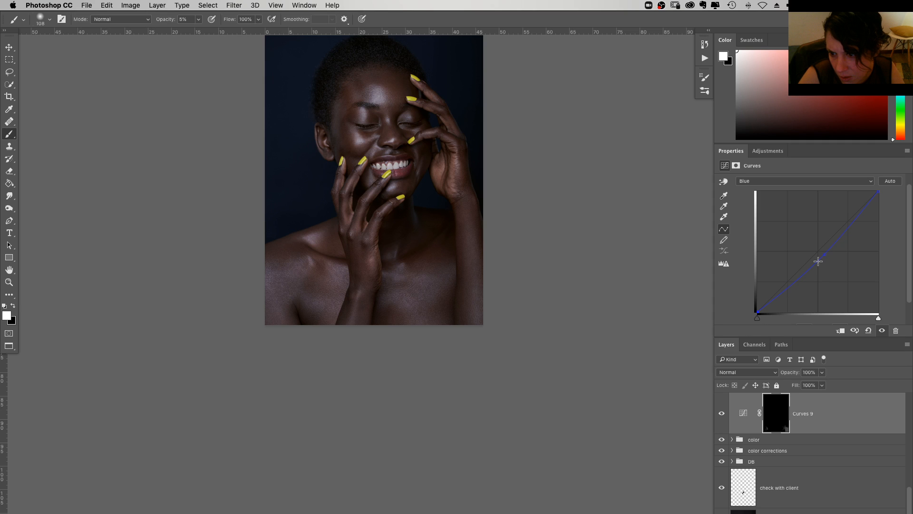
click(823, 256)
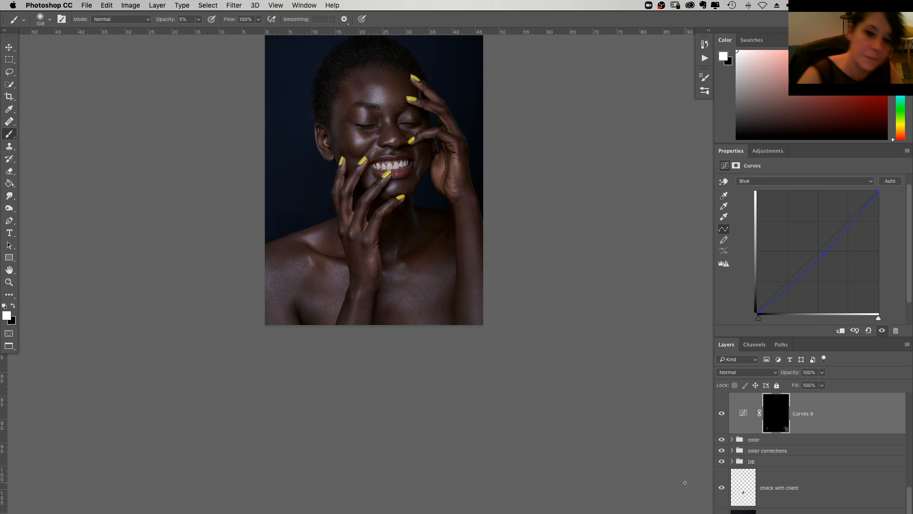
Examine the skin colour across the chest, shoulder, hands and raised forearm up close
scroll(483, 251, up, 2)
scroll(554, 300, up, 2)
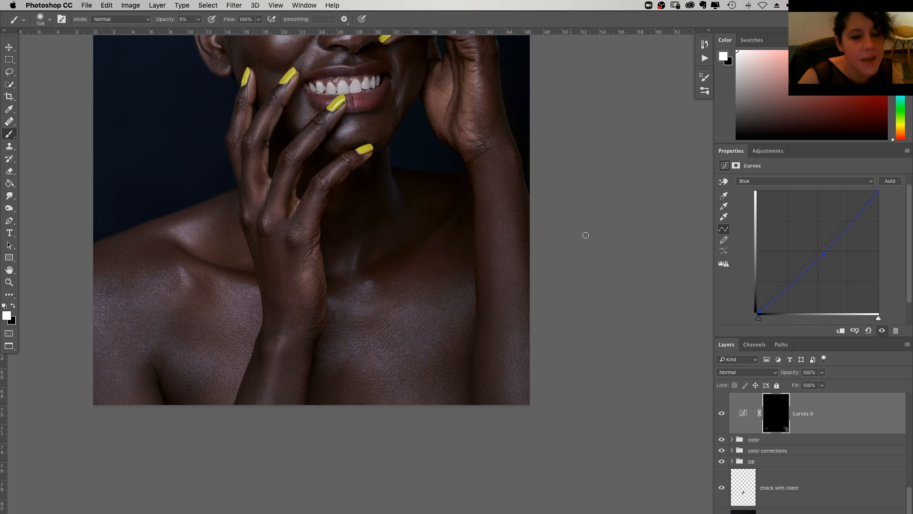
scroll(302, 366, up, 2)
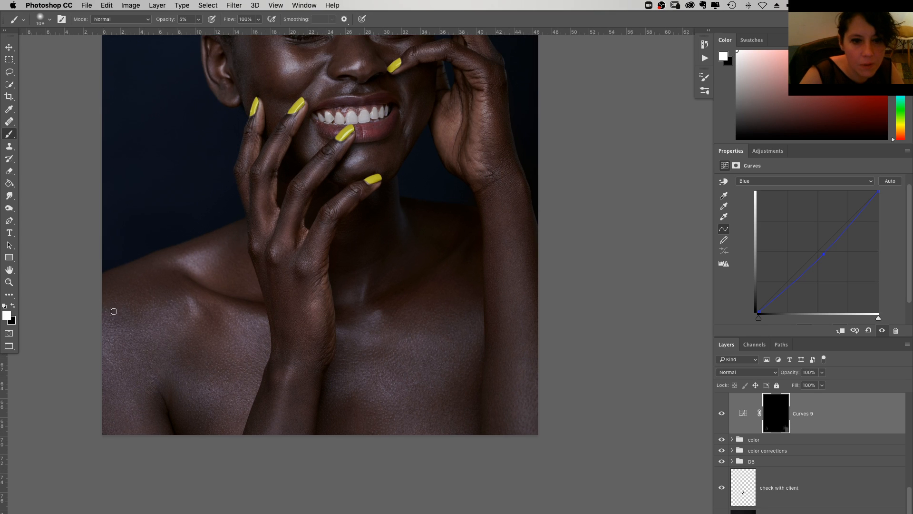
scroll(436, 348, up, 1)
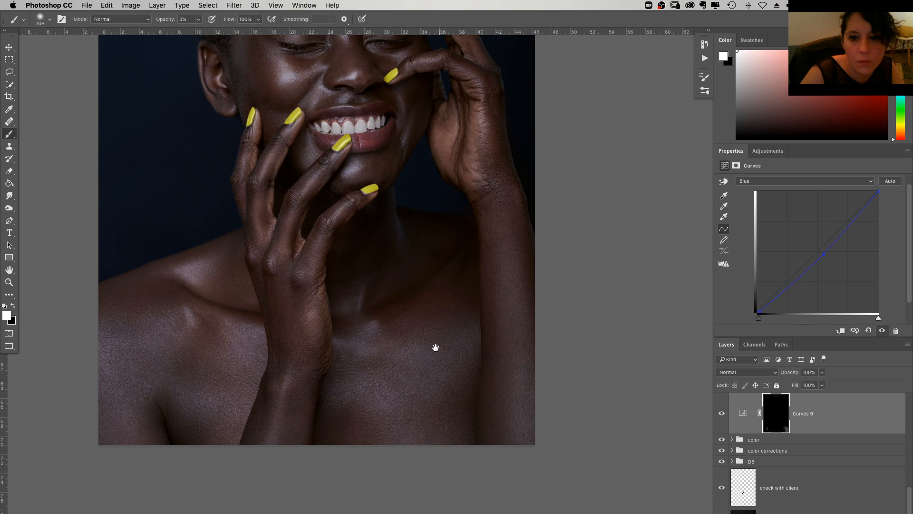
scroll(436, 348, up, 4)
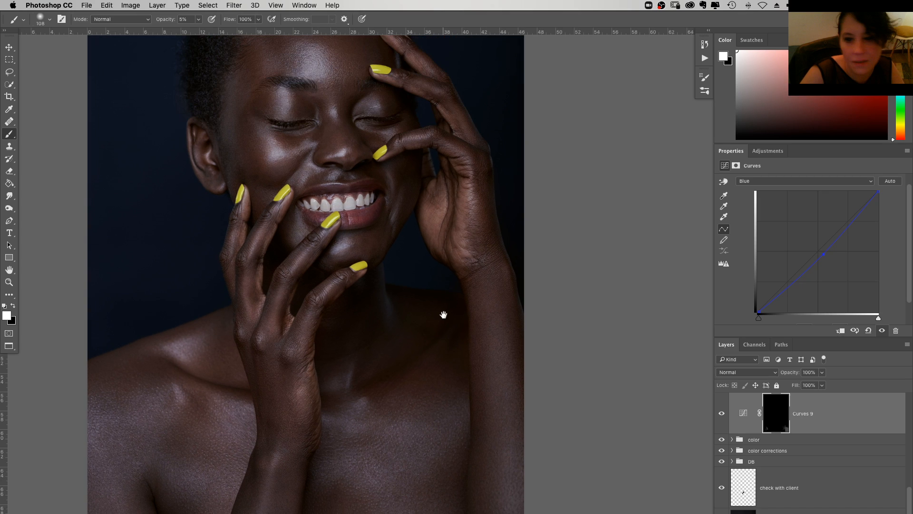
scroll(444, 315, left, 1)
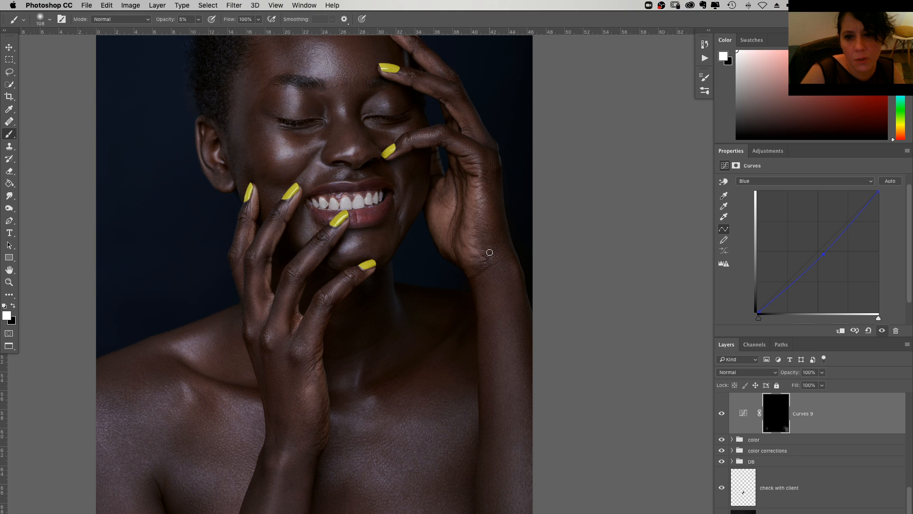
key(super+minus)
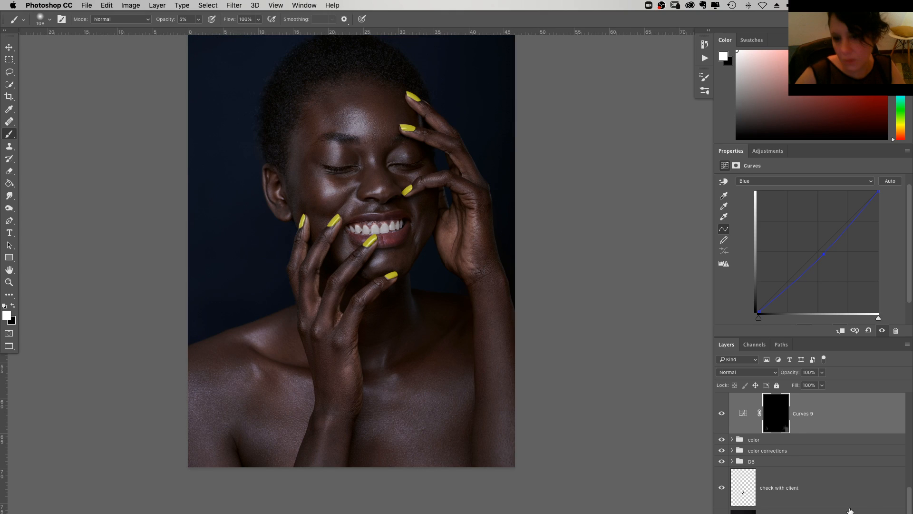
Add an empty layer above Curves 9 and paint reddish-brown strokes down the raised forearm at 5% and 50% opacity
click(882, 513)
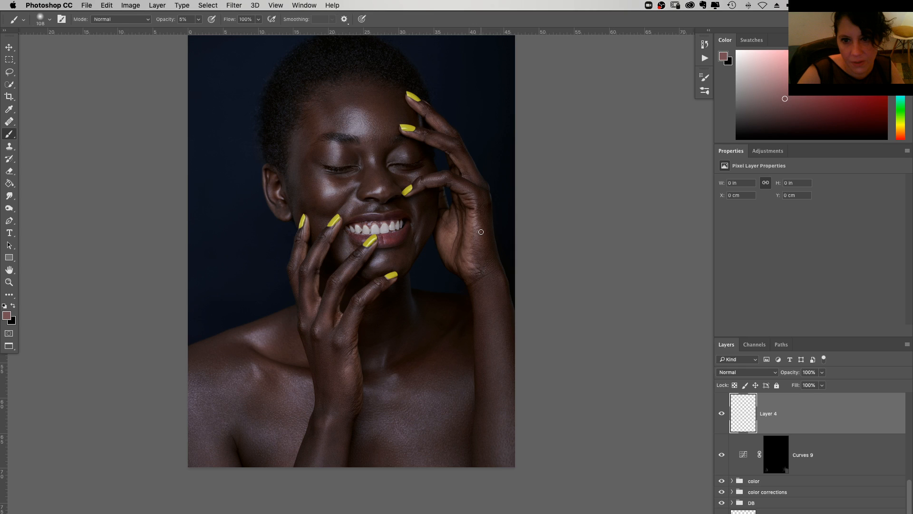
mouse_move(481, 231)
mouse_down()
mouse_move(496, 295)
mouse_move(483, 287)
mouse_up()
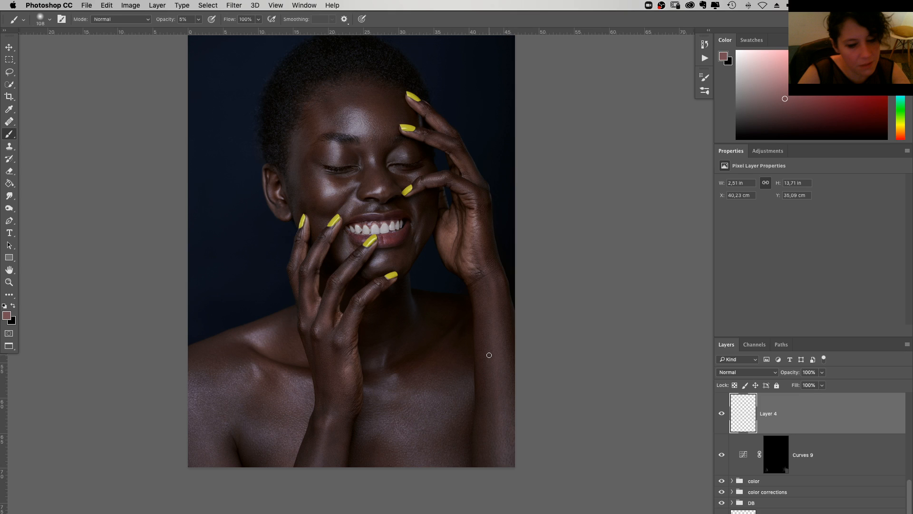
key(5)
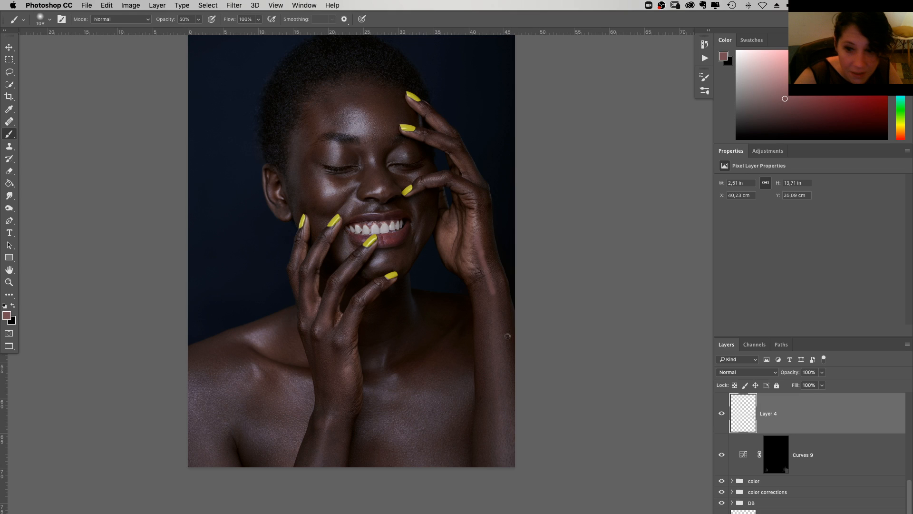
drag(495, 269, 501, 463)
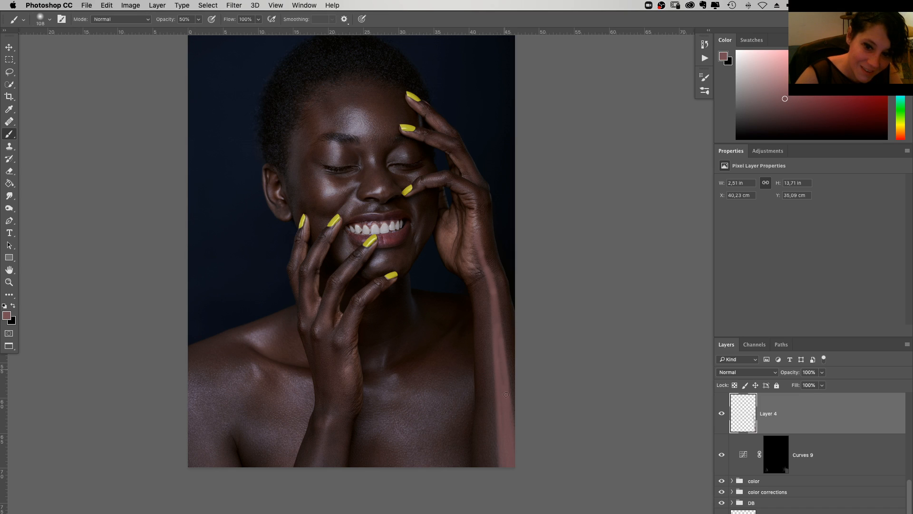
Set the painted layer to Screen blending at 14% opacity and hide it to compare the forearm
click(742, 372)
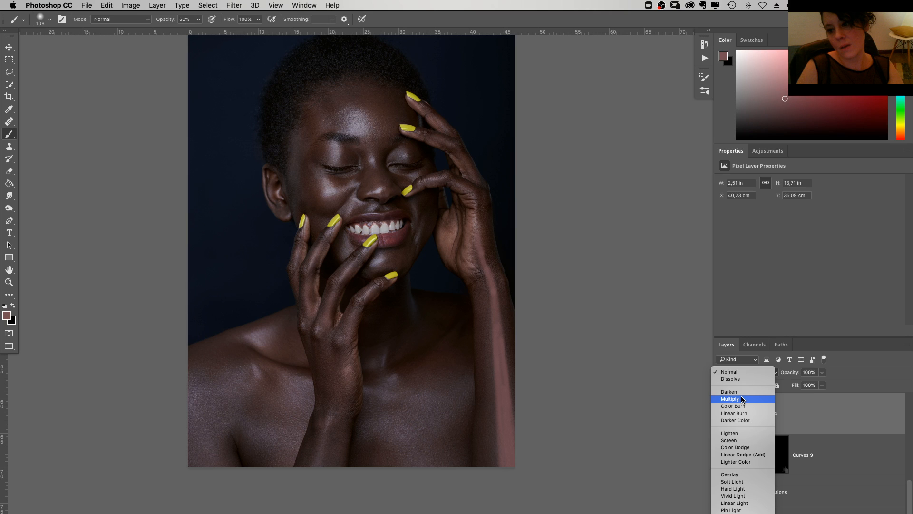
click(729, 440)
click(822, 372)
click(785, 385)
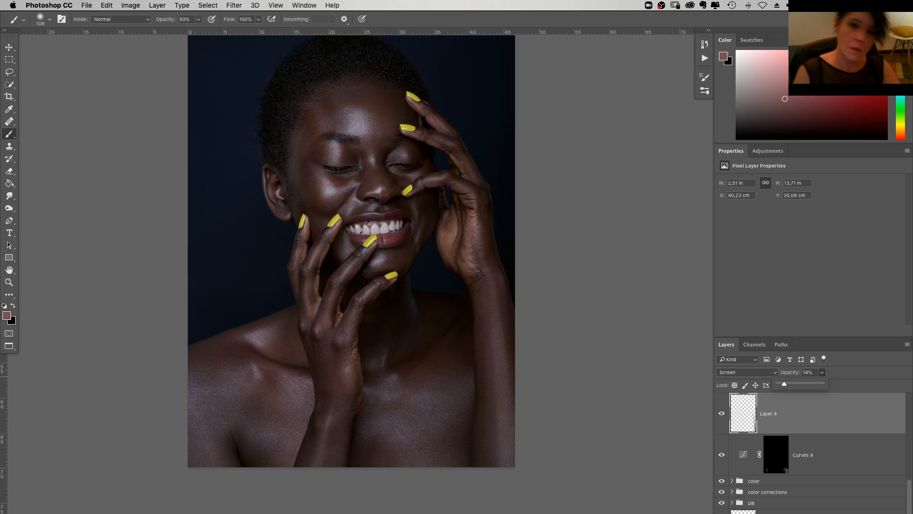
click(723, 416)
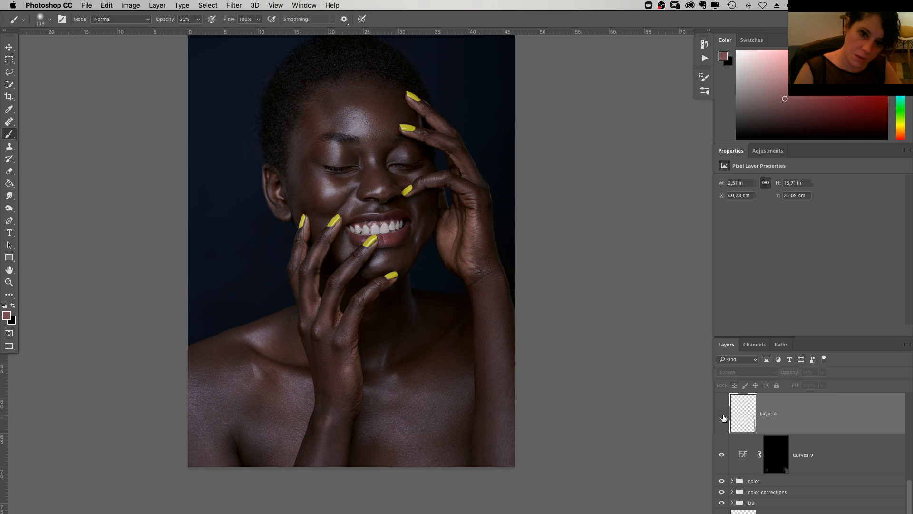
Delete the painted forearm layer and add a brightening Curves layer with an inverted mask at the top of the DB group
key(BackSpace)
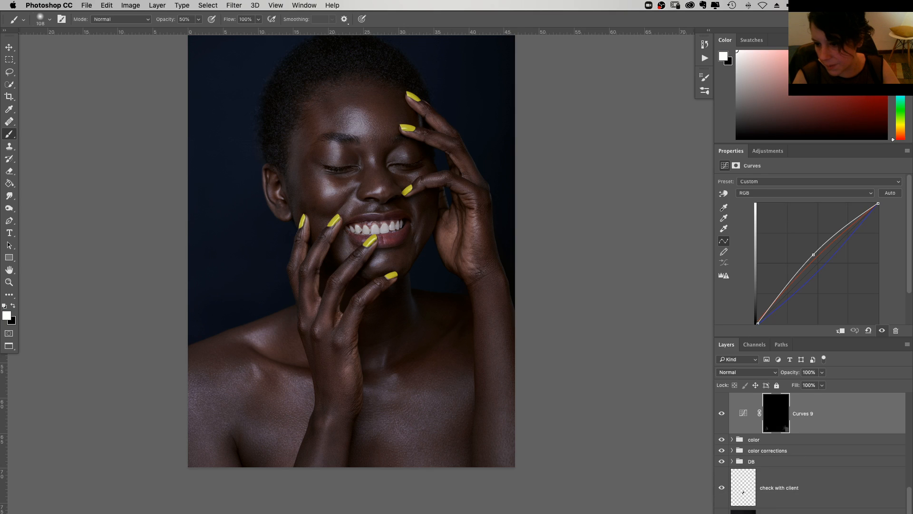
click(783, 475)
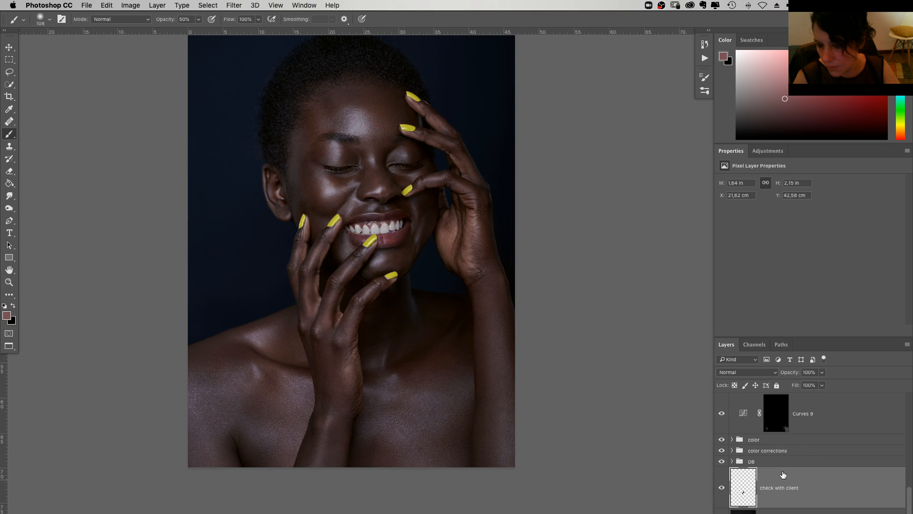
click(732, 462)
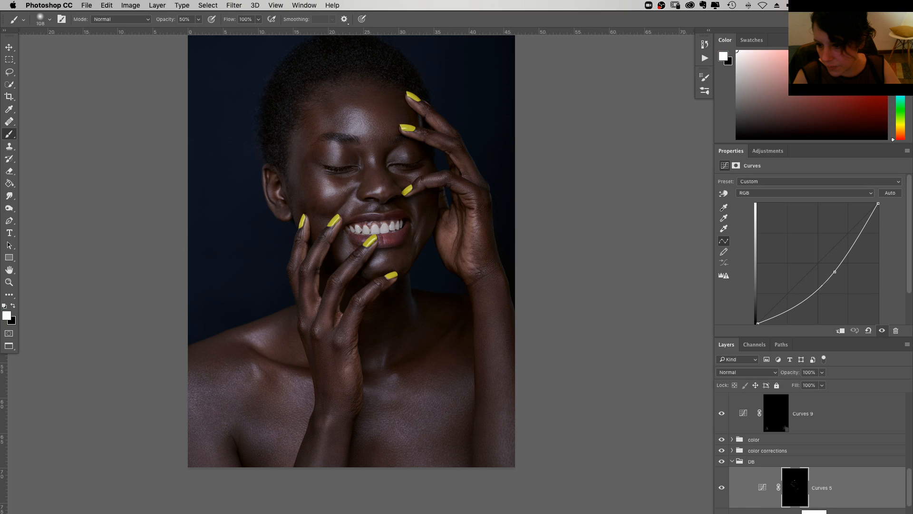
key(ctrl+m)
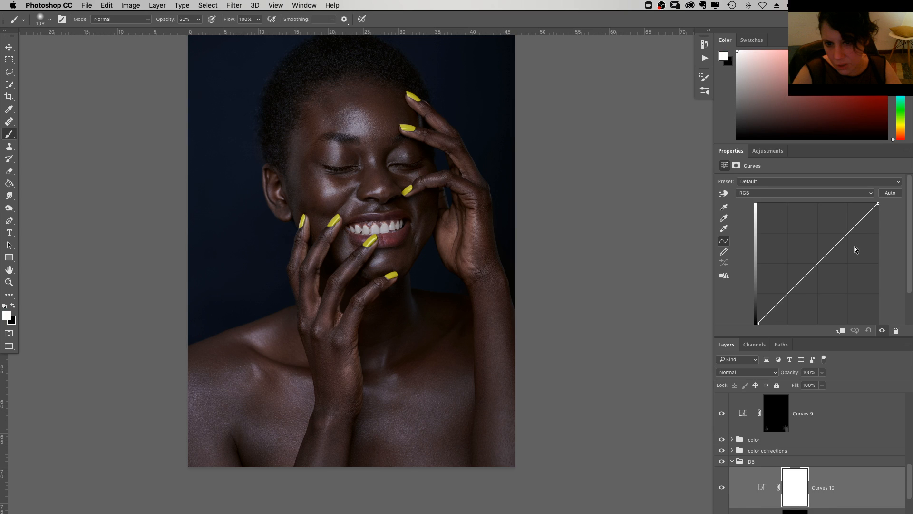
drag(855, 246, 828, 229)
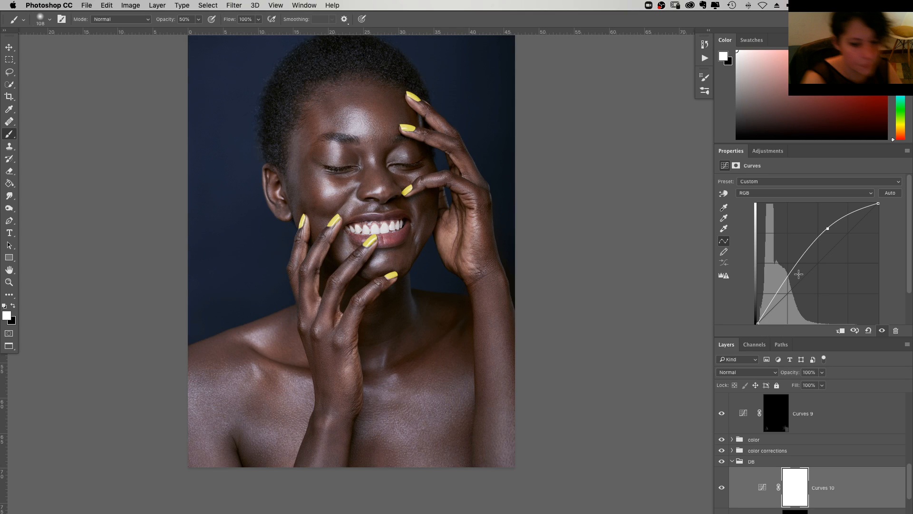
key(ctrl+i)
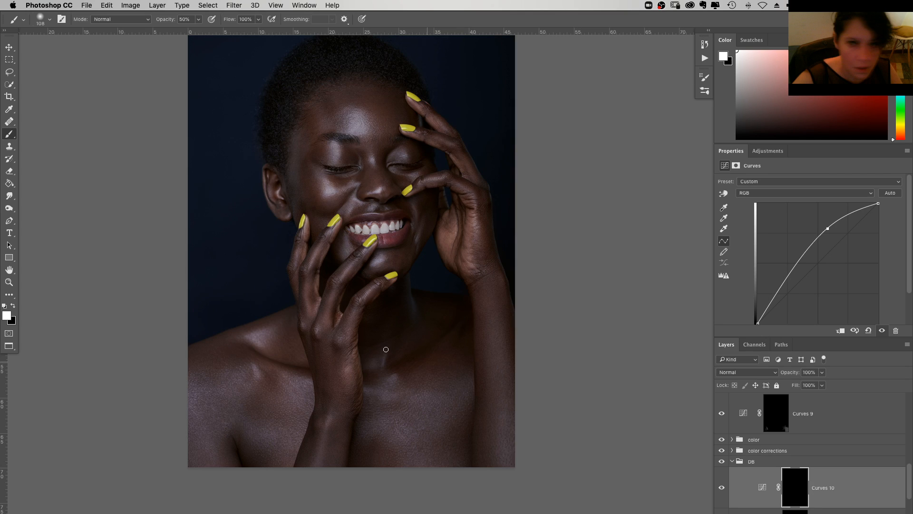
Start a Pen path with anchor points running down the wrist of the raised arm
key(p)
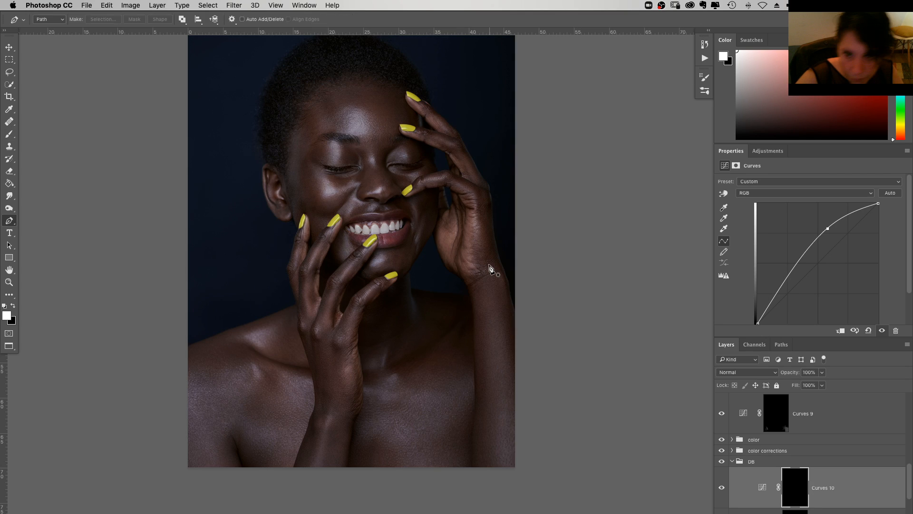
click(478, 232)
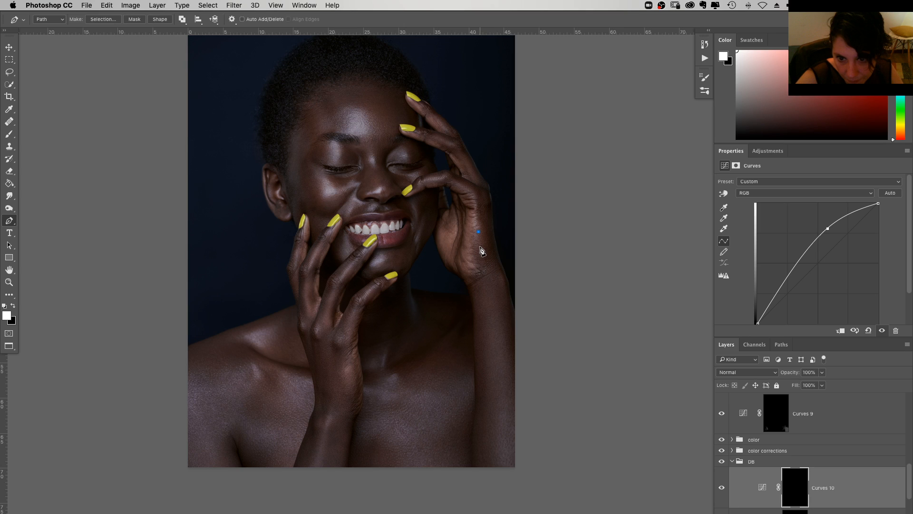
click(479, 246)
click(490, 273)
click(520, 459)
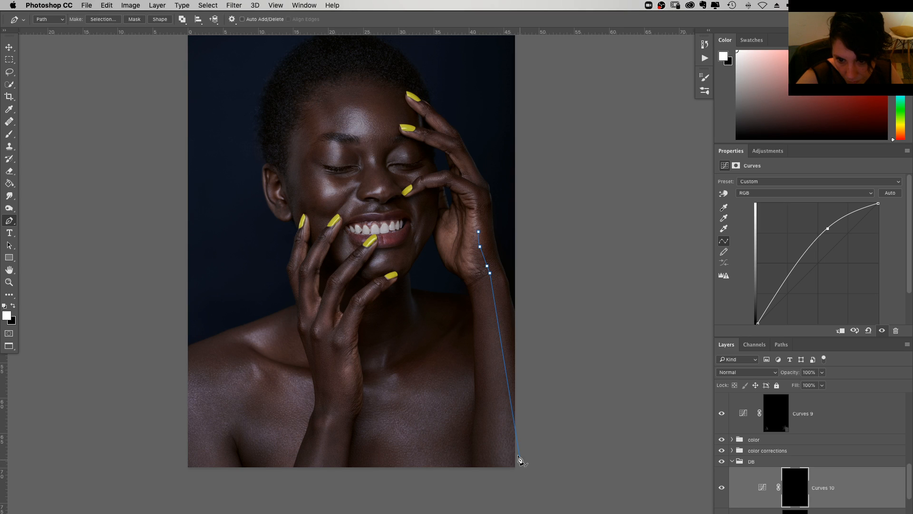
click(501, 473)
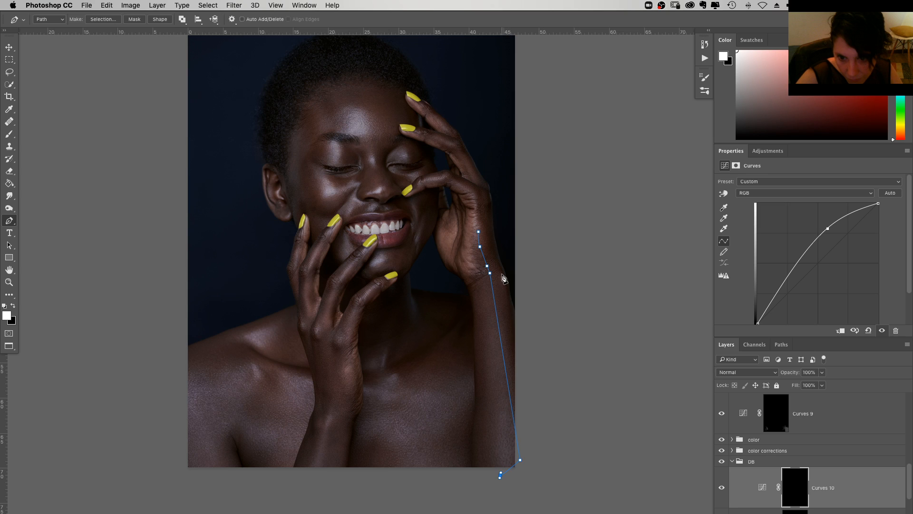
key(super+z)
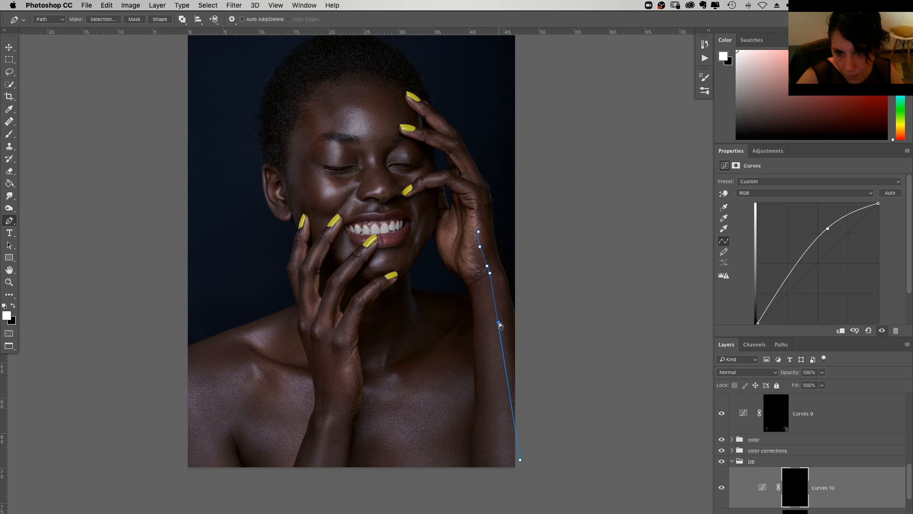
click(499, 323)
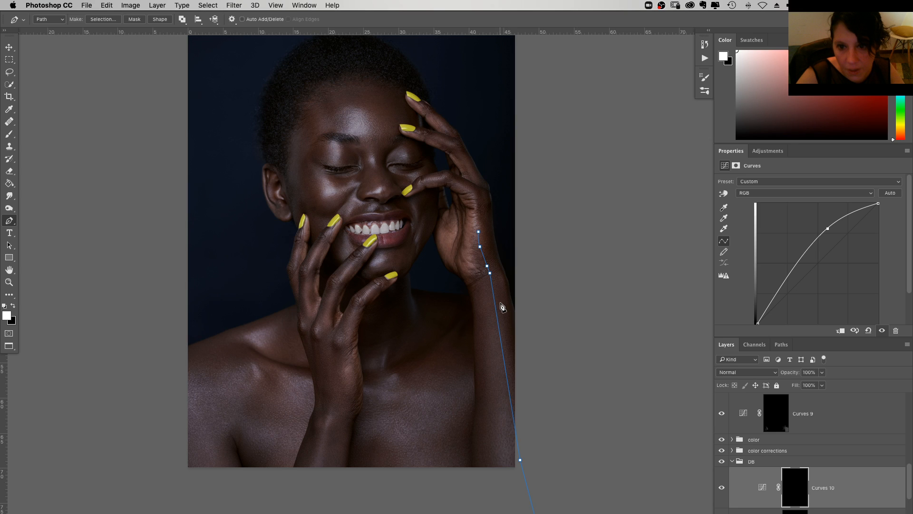
click(704, 44)
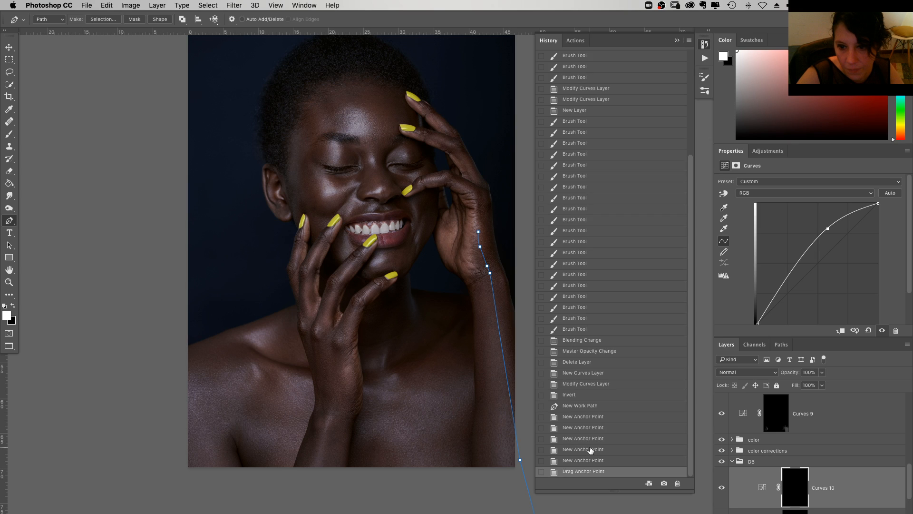
click(587, 427)
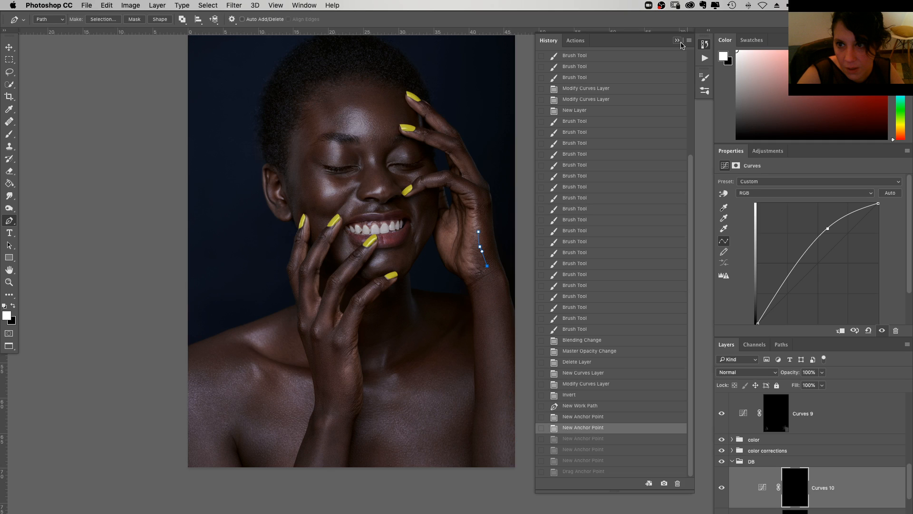
click(677, 41)
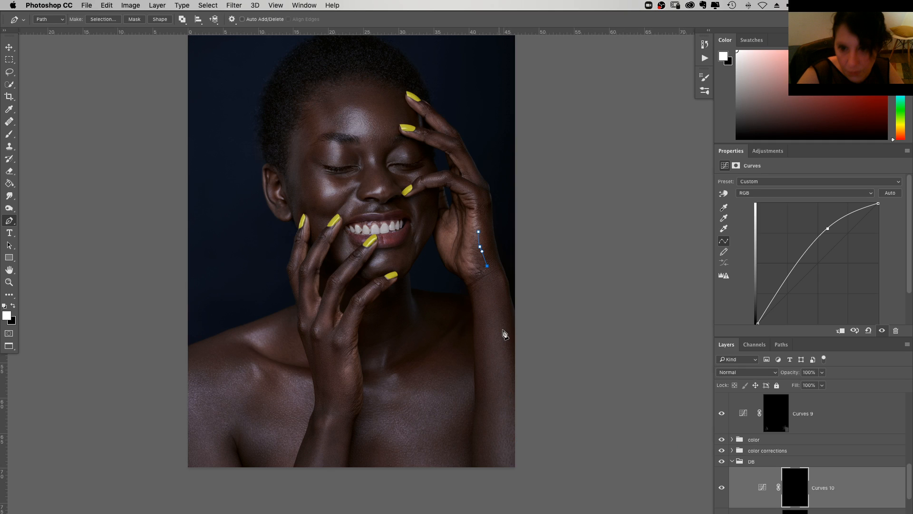
Extend the path down the raised forearm beyond the image's lower edge and close it back at the wrist
drag(495, 279, 498, 284)
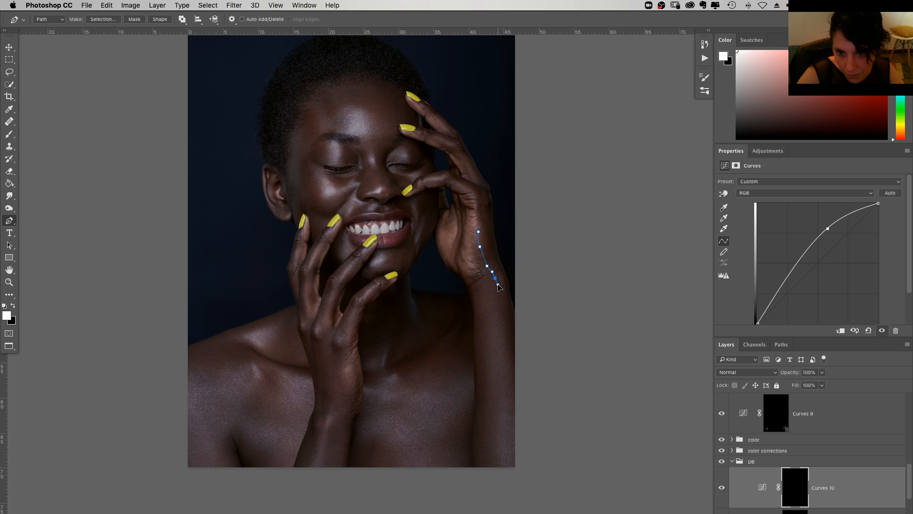
click(523, 432)
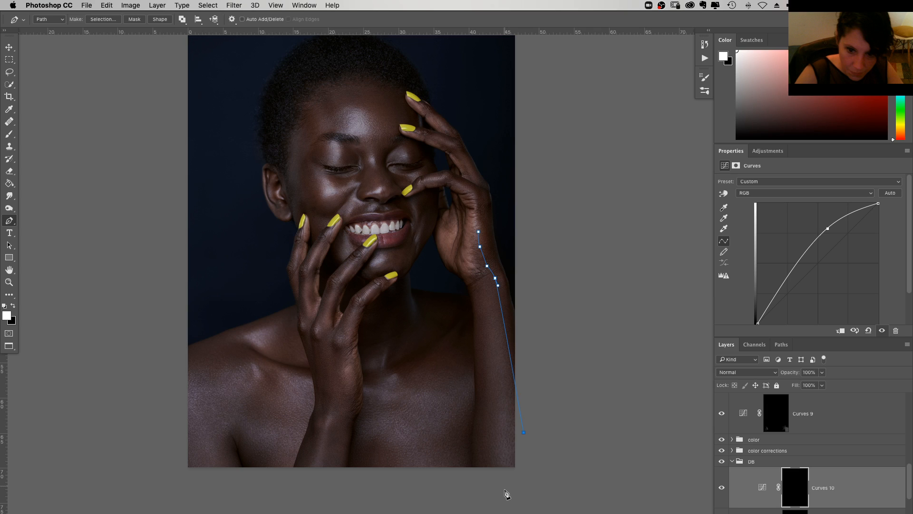
click(525, 482)
click(497, 474)
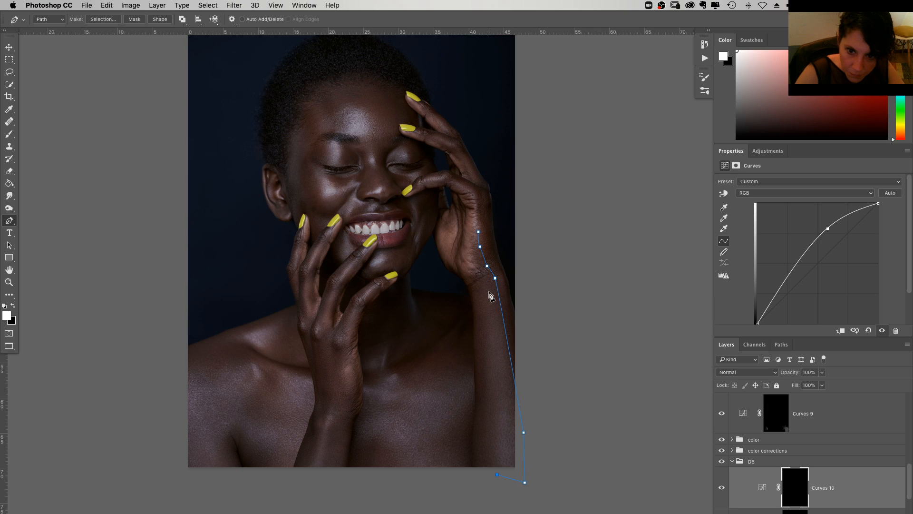
drag(490, 291, 483, 259)
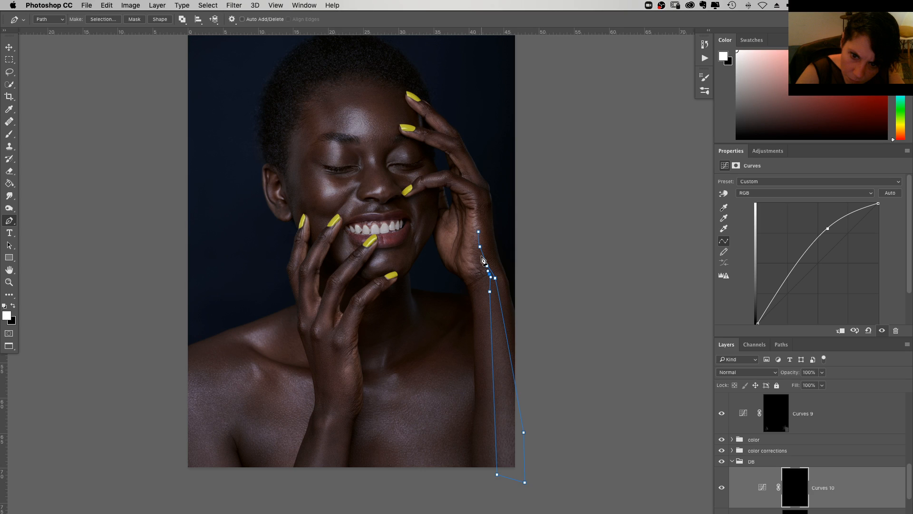
click(478, 232)
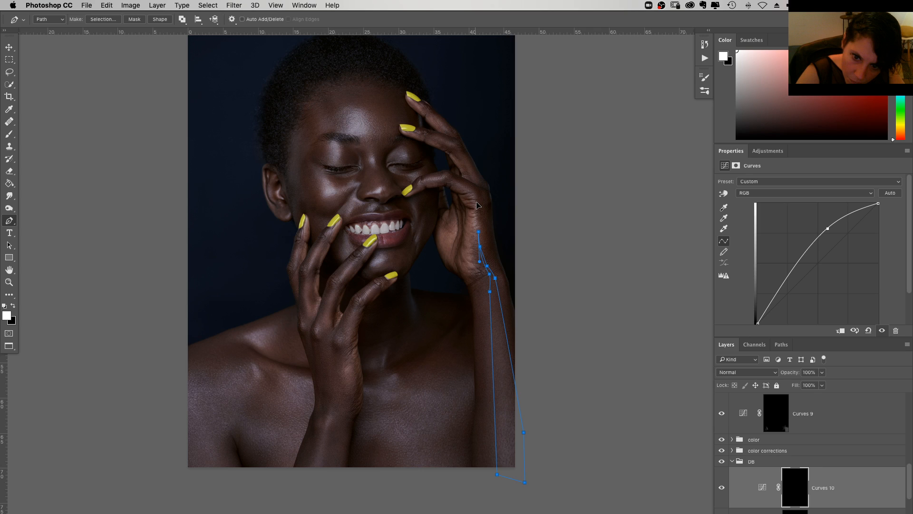
Reshape the wrist end of the forearm path and convert the path into a selection
ctrl+click(479, 259)
drag(480, 255, 474, 229)
right_click(478, 245)
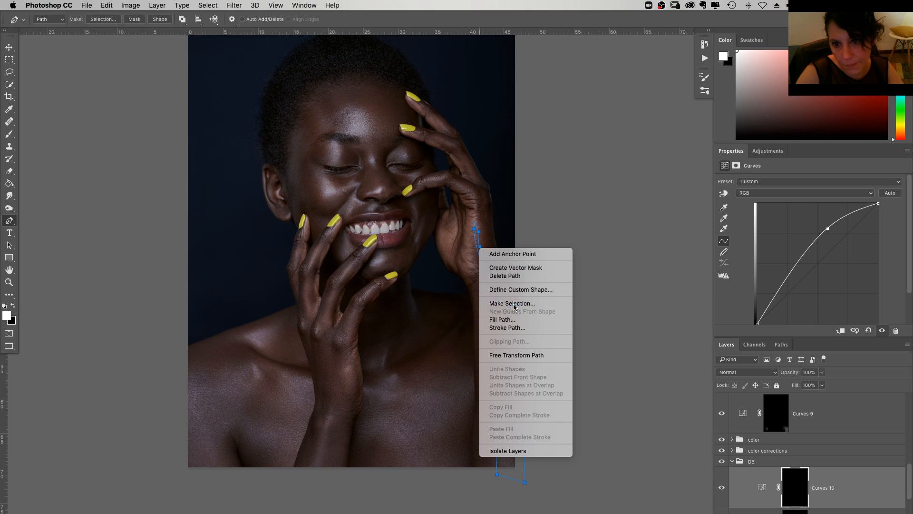
click(523, 302)
key(Return)
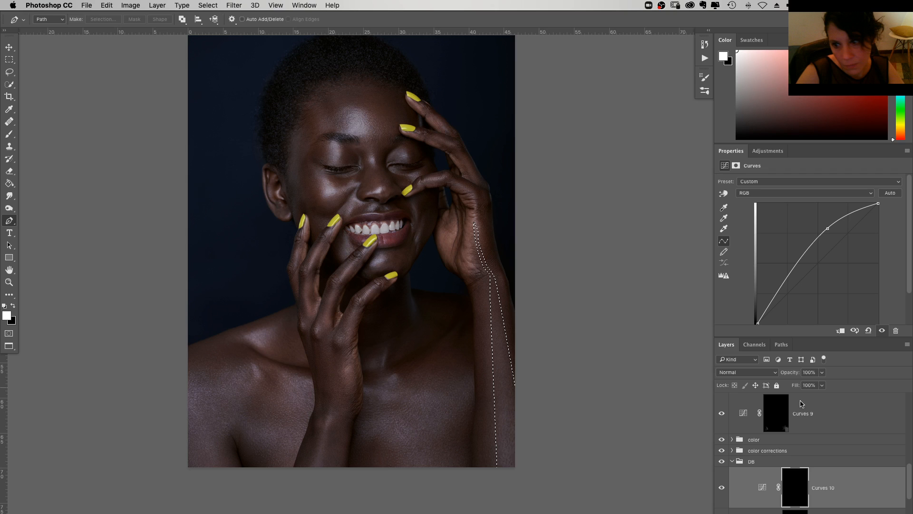
Fill the selected forearm strip with white on the Curves 10 mask and soften the mask with Gaussian Blur
key(x)
key(super+BackSpace)
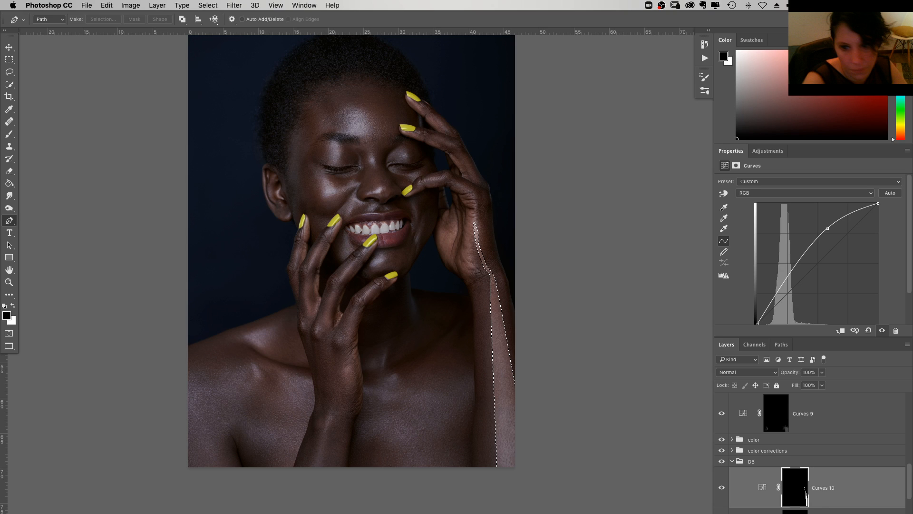
click(234, 5)
mouse_move(261, 123)
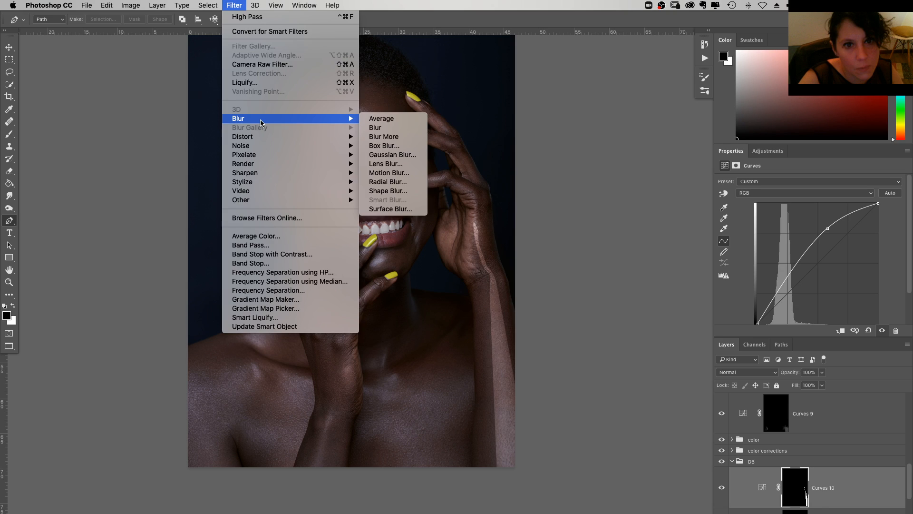
click(392, 155)
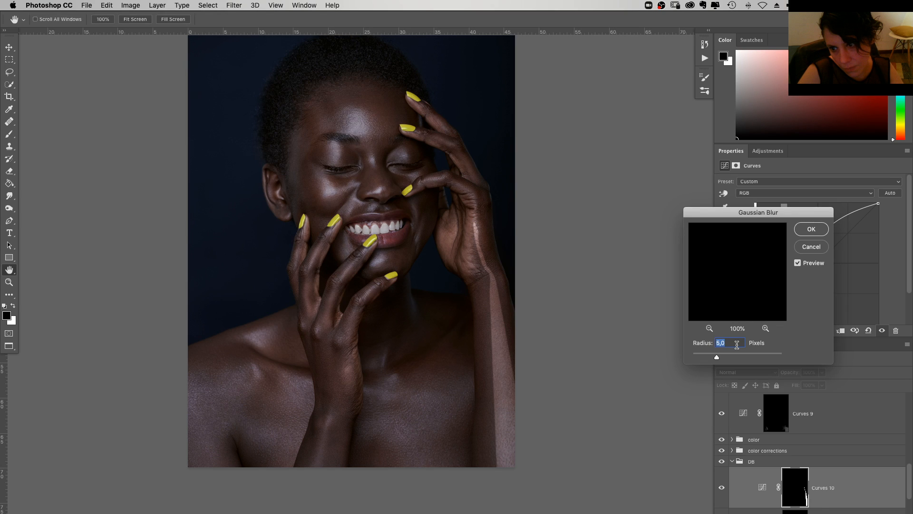
click(814, 231)
Fade the brightened forearm strip by painting black on the mask with a soft 1040 px brush, reducing its opacity to 30%
key(p)
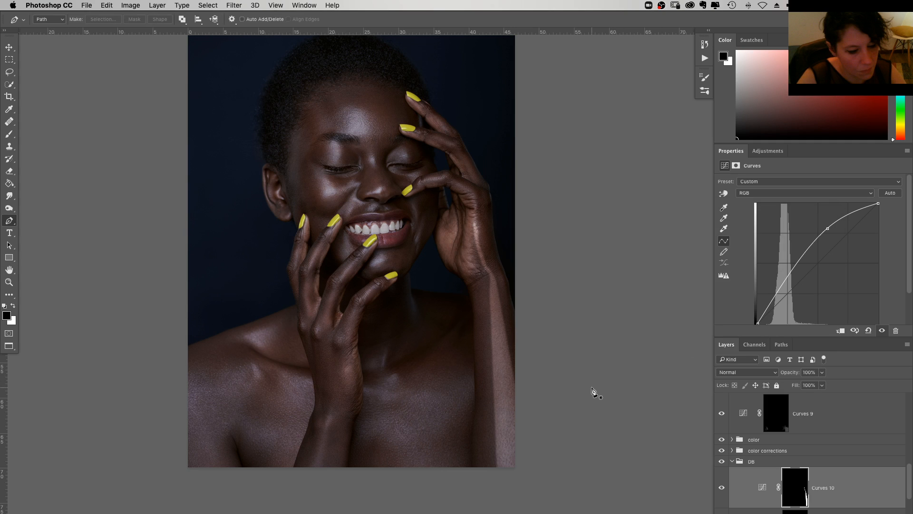
key(b)
right_click(531, 394)
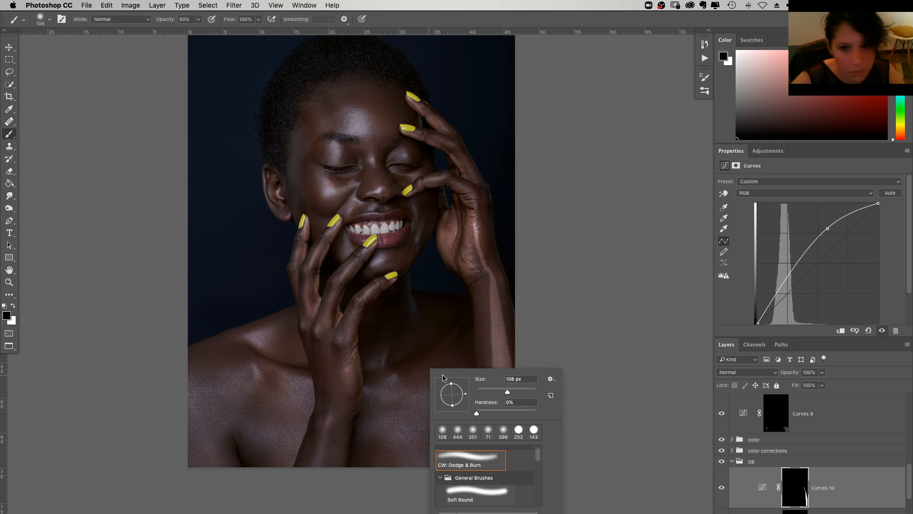
click(532, 395)
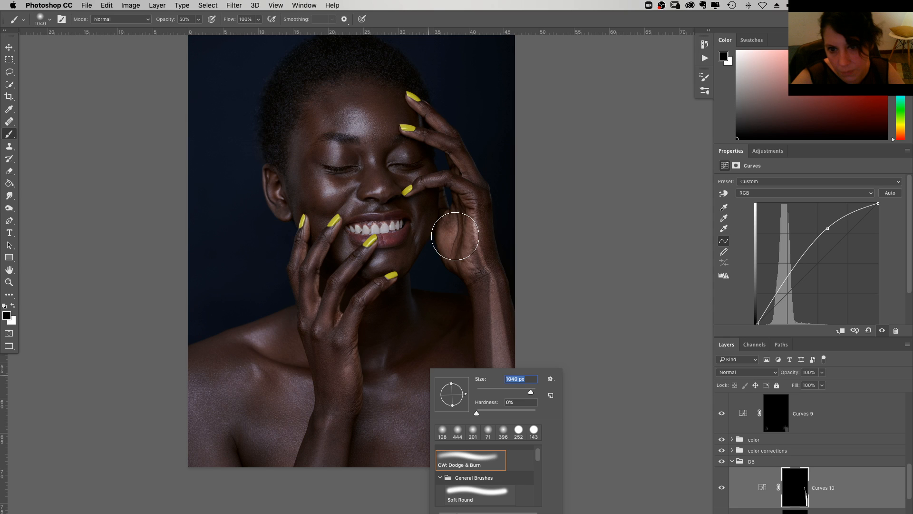
click(455, 236)
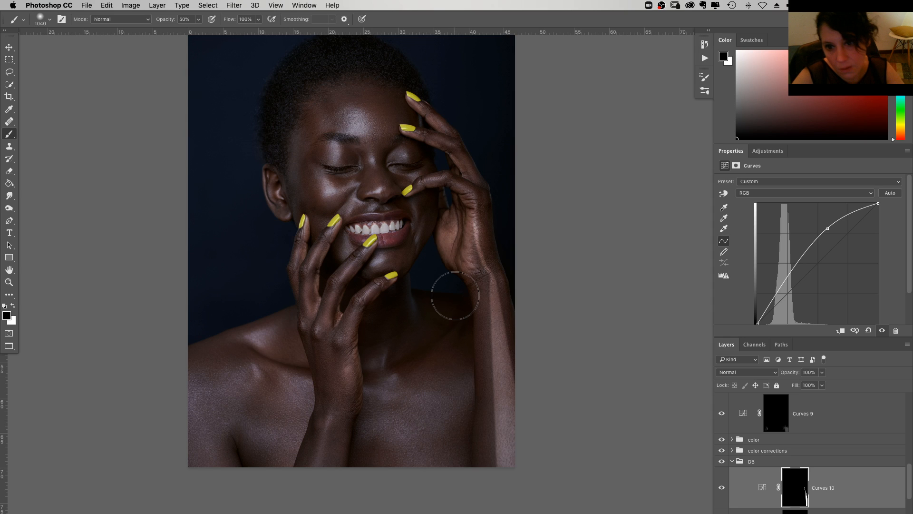
key(3)
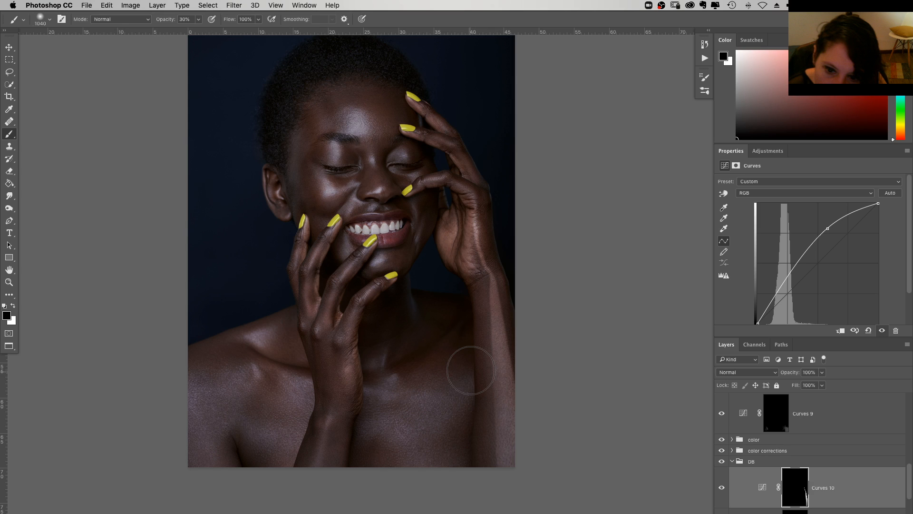
Reduce the soft black brush to 185 px for the wrist area and lower the Curves 10 layer's opacity to 48%
right_click(481, 284)
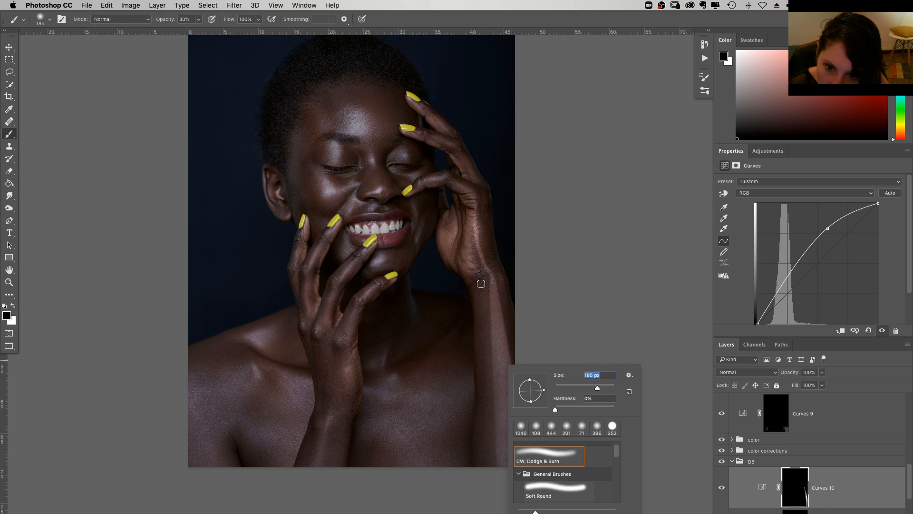
key(Return)
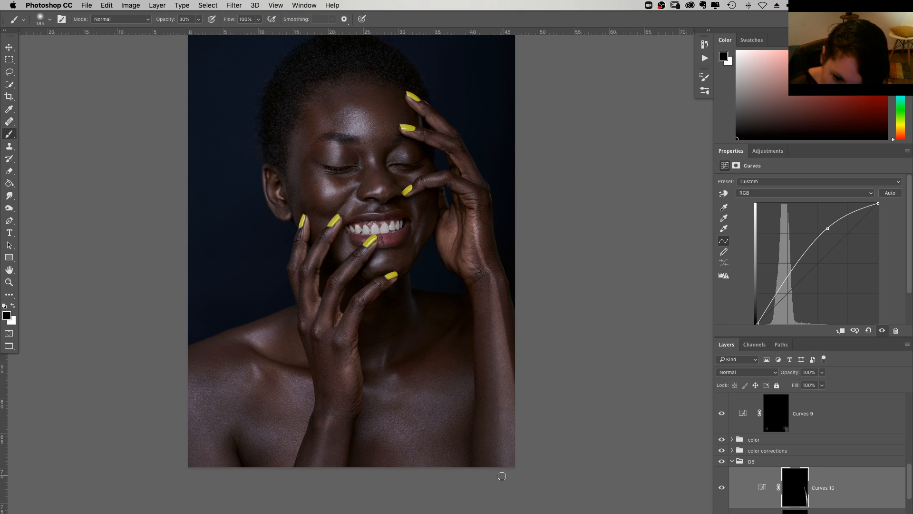
right_click(490, 291)
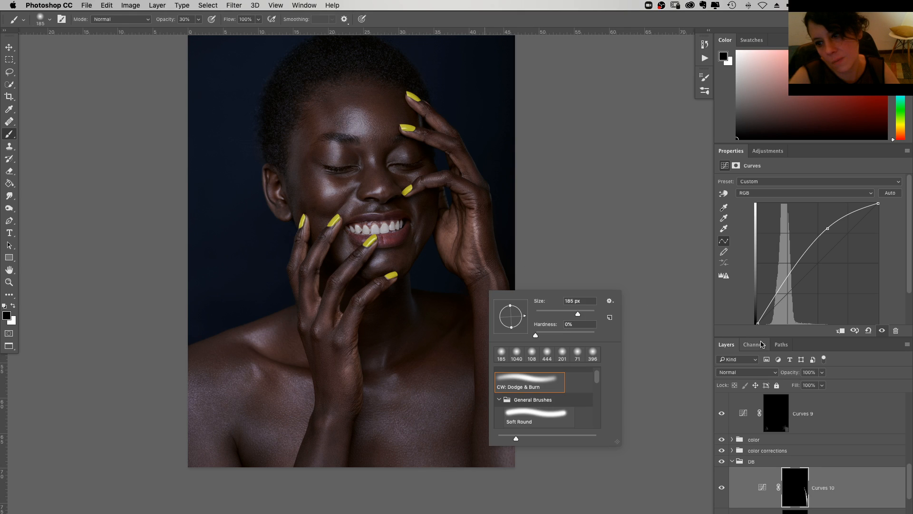
drag(822, 372, 799, 386)
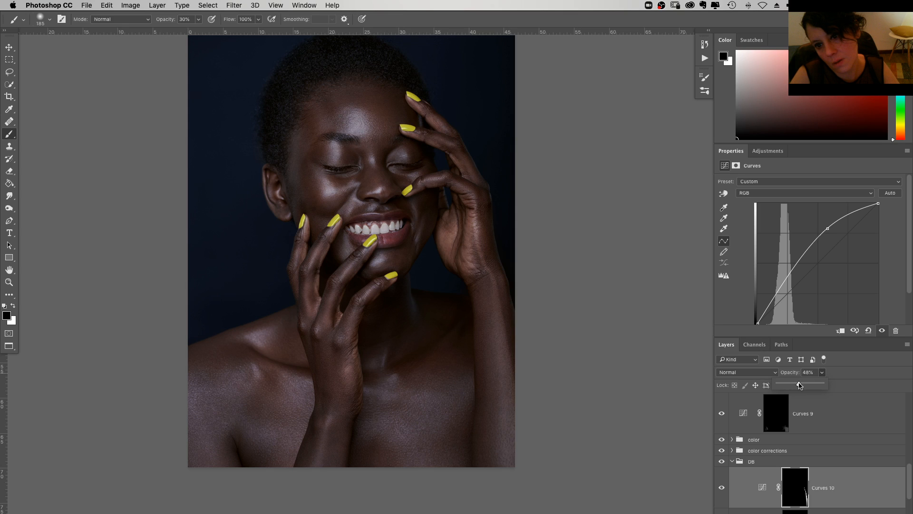
Fade the forearm brightening near the wrist on the Curves 10 mask with a soft black brush enlarged to 380 px
right_click(534, 322)
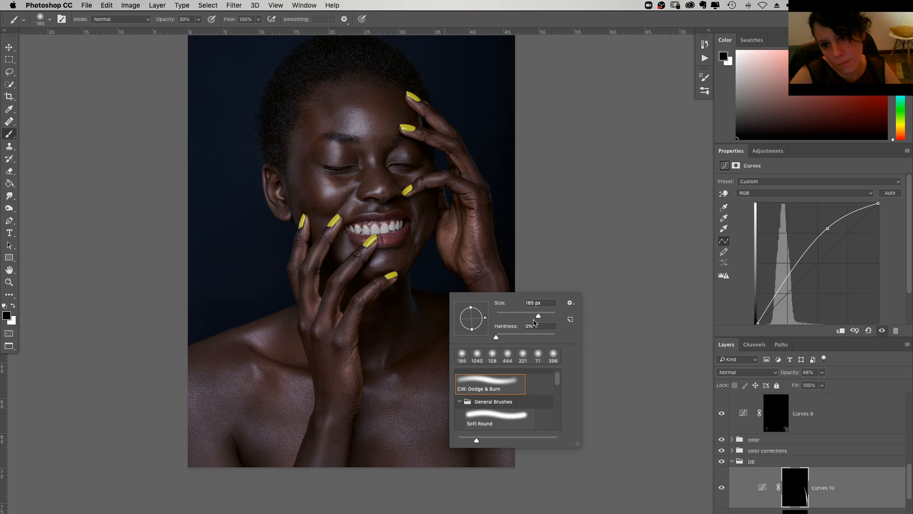
drag(539, 315, 543, 316)
click(481, 263)
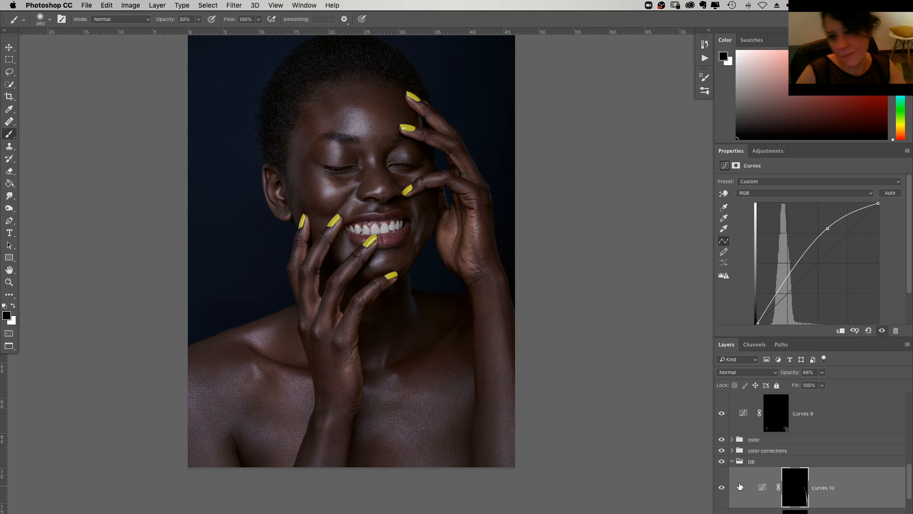
Move the Curves 10 layer out of the DB group into the color corrections group and review the layer stack
drag(247, 419, 265, 421)
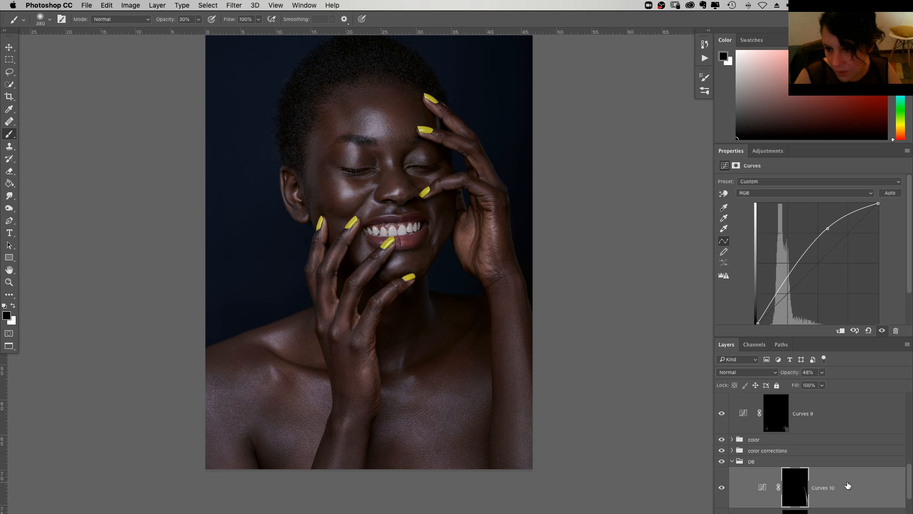
click(762, 487)
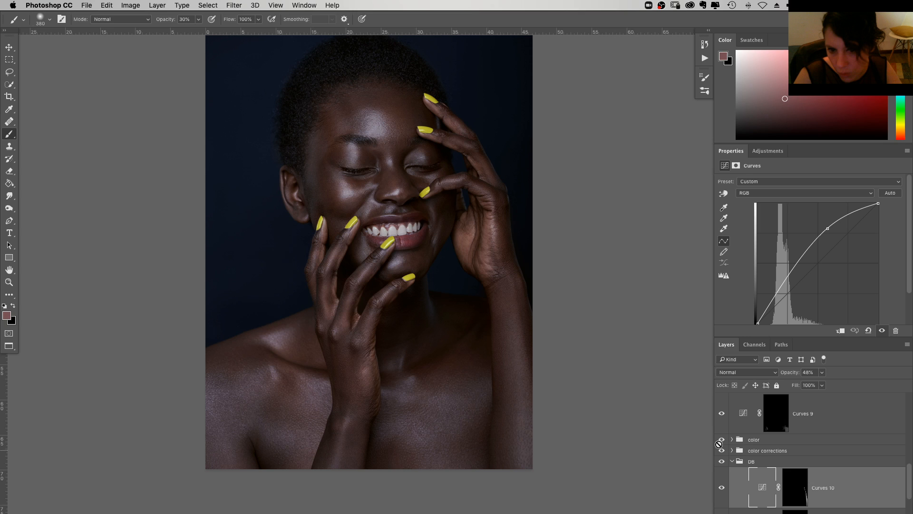
drag(719, 444, 745, 455)
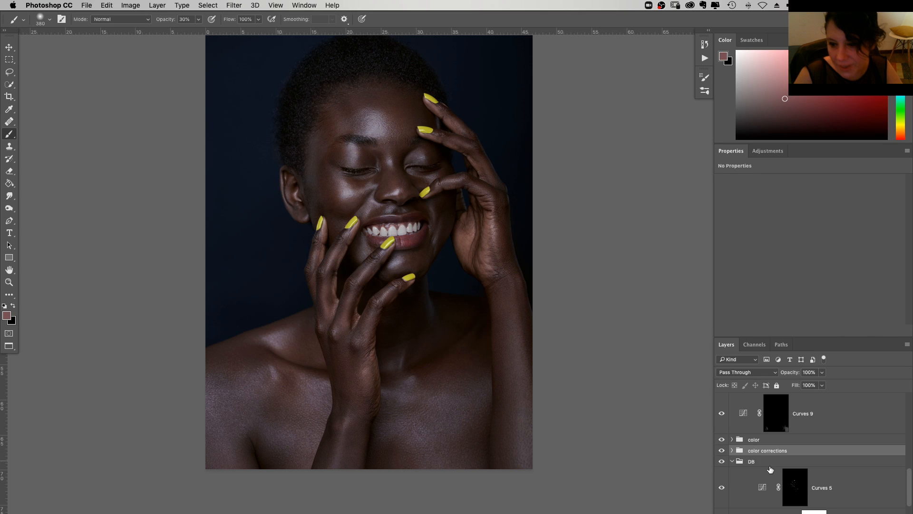
scroll(833, 476, down, 5)
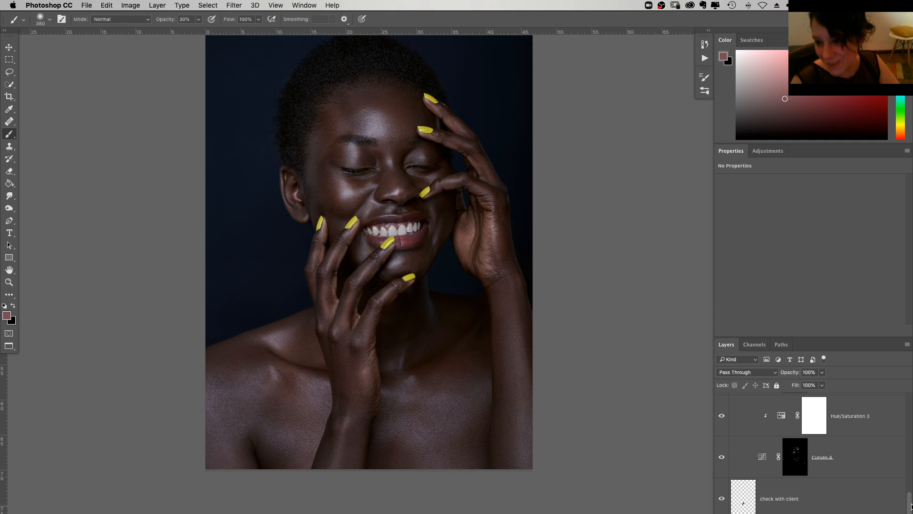
scroll(911, 471, up, 3)
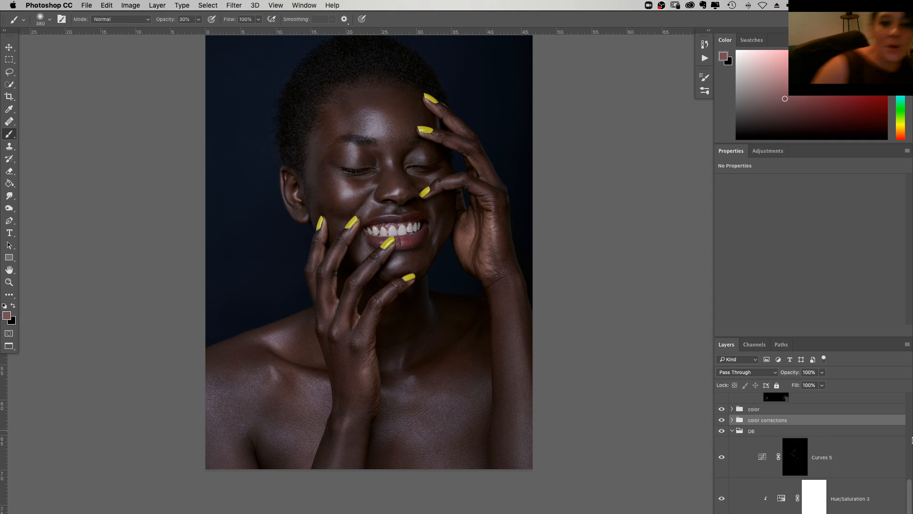
scroll(912, 452, up, 3)
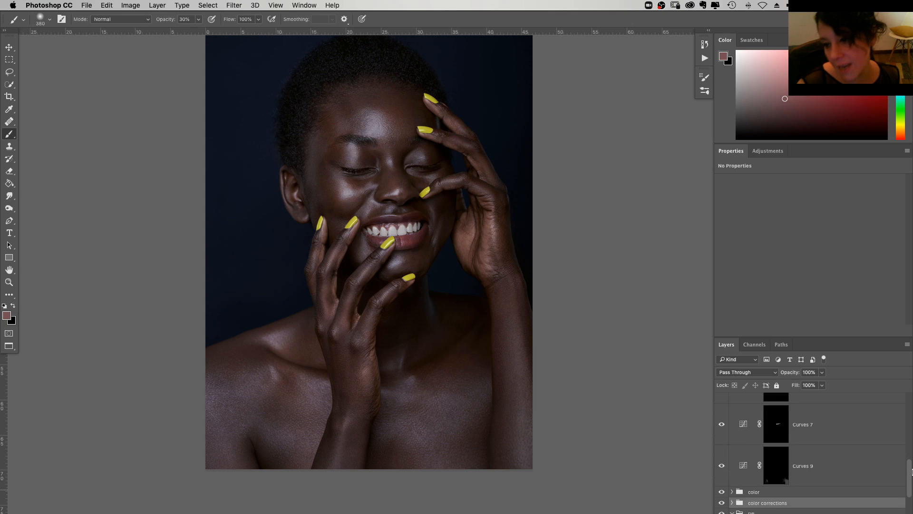
Turn on the visibility of the help layer group
scroll(911, 457, up, 1)
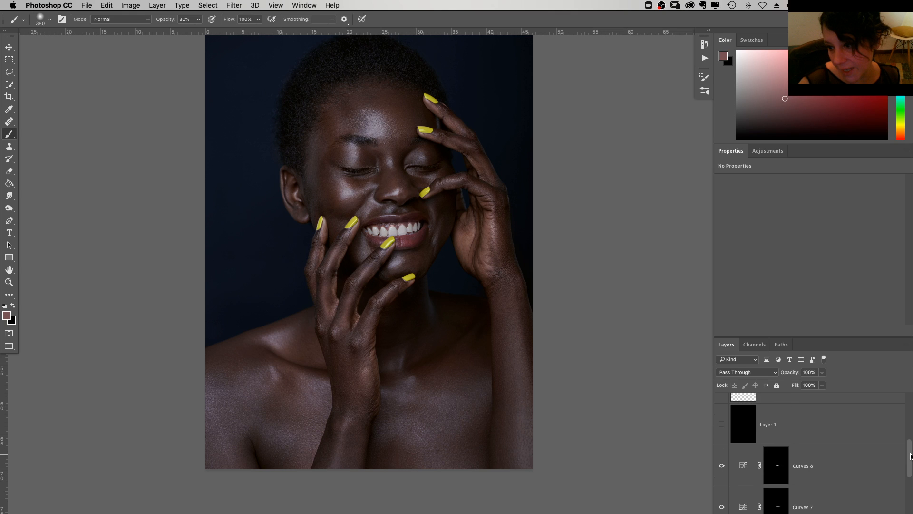
scroll(912, 457, up, 3)
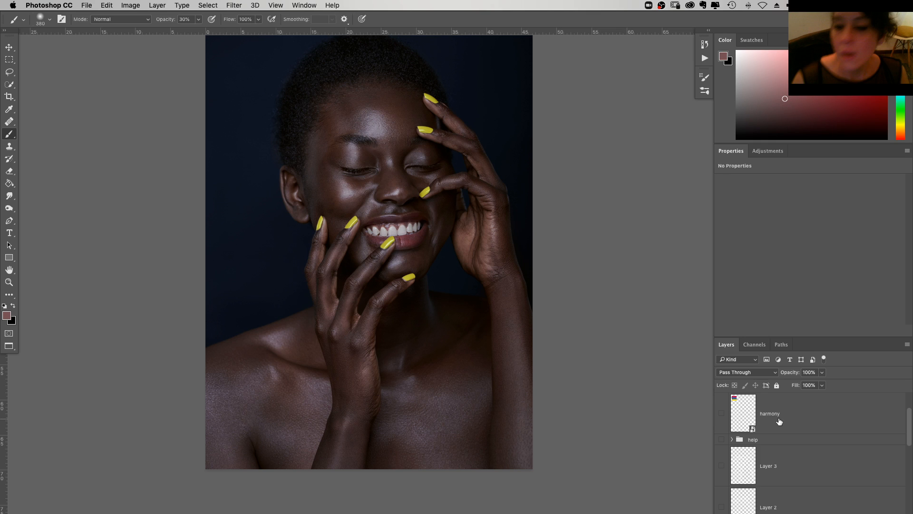
click(721, 439)
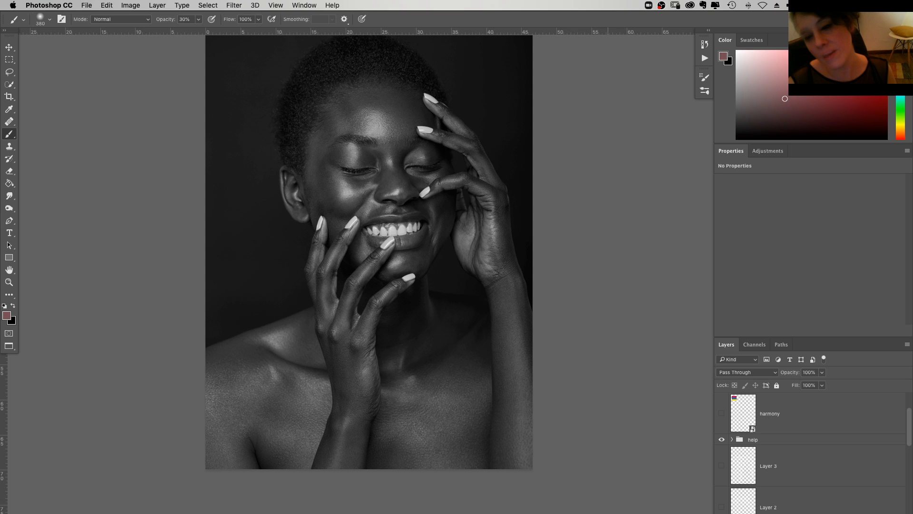
Select Layer 1 through Layer 3 and put them together in a new group
scroll(911, 442, down, 2)
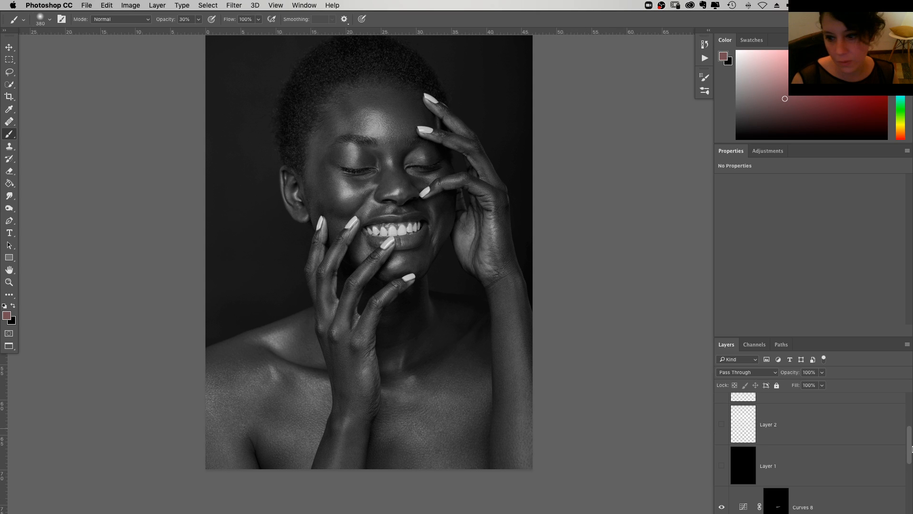
scroll(911, 442, up, 1)
drag(912, 441, 911, 451)
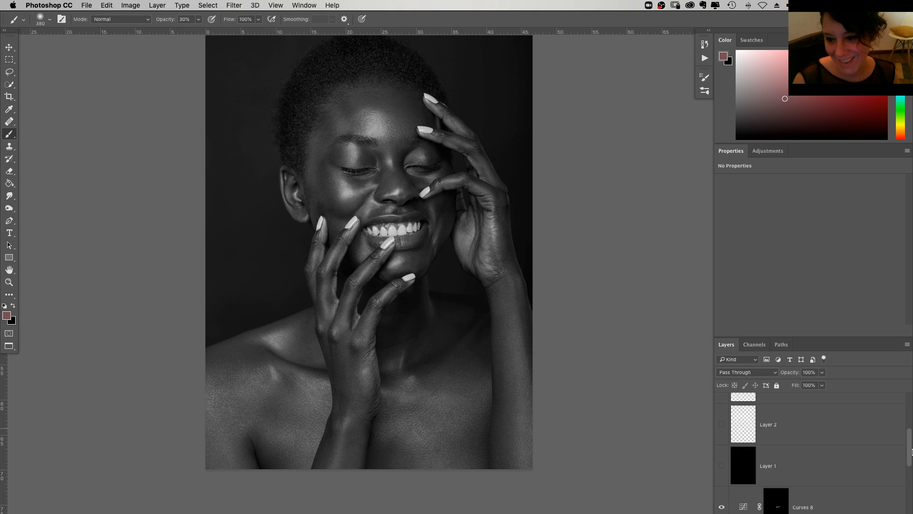
click(785, 466)
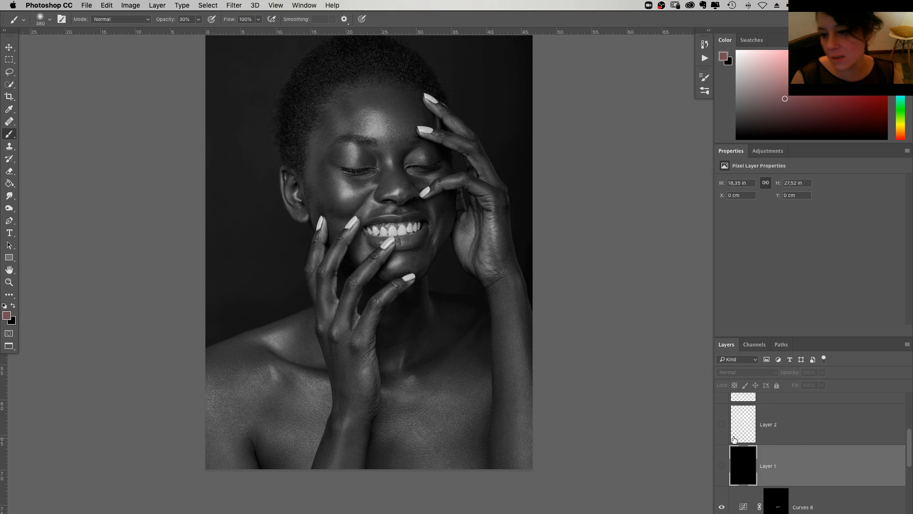
click(722, 424)
click(720, 425)
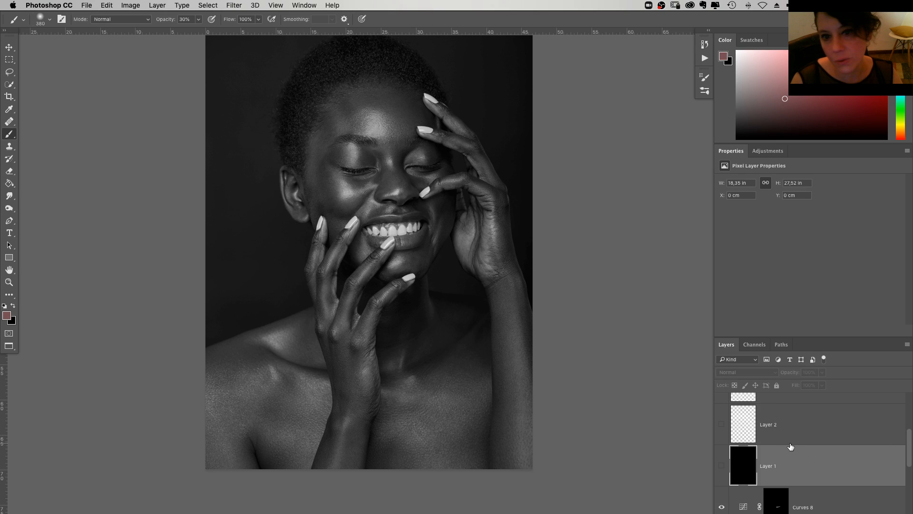
scroll(799, 445, up, 1)
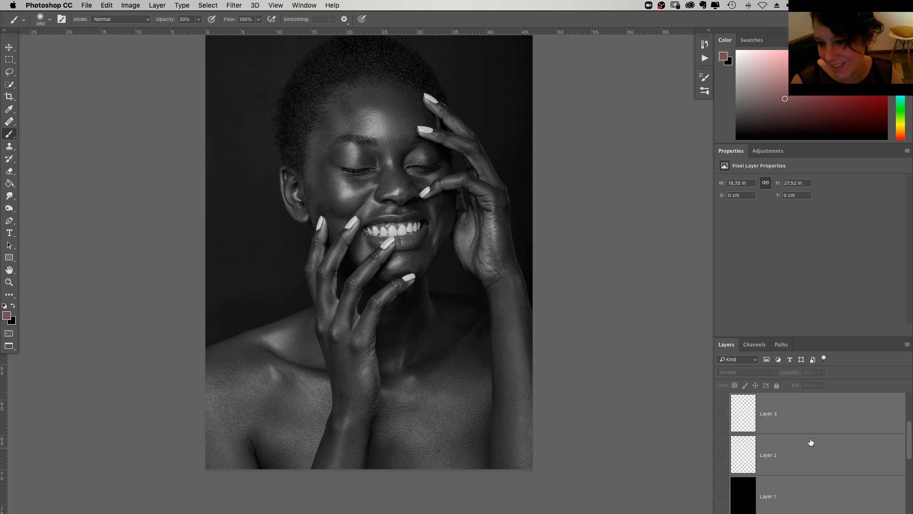
key(ctrl+g)
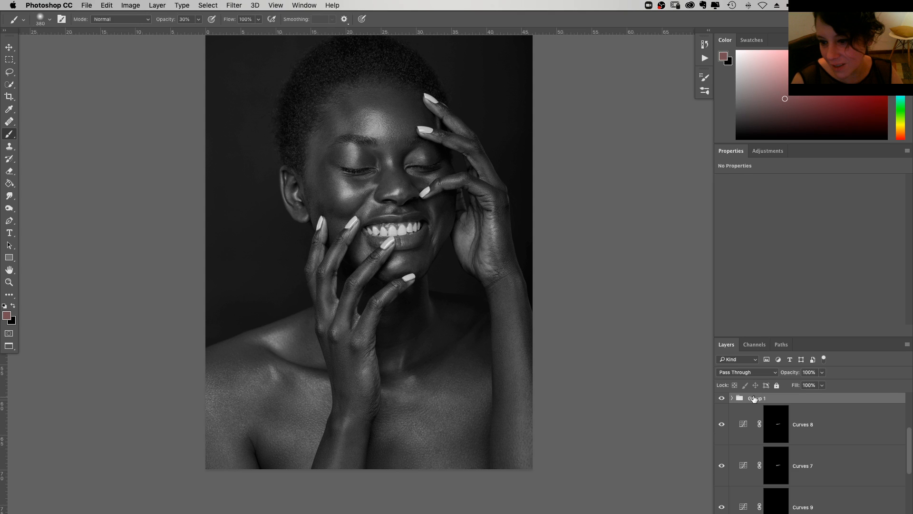
Rename the new group "why i don´t use flow" and hide it
double_click(754, 398)
text(why i don)
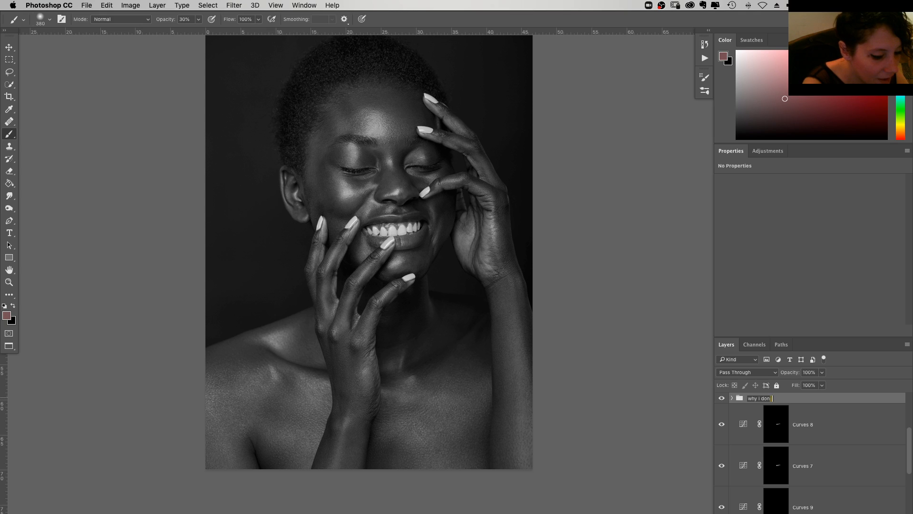
text('t use t)
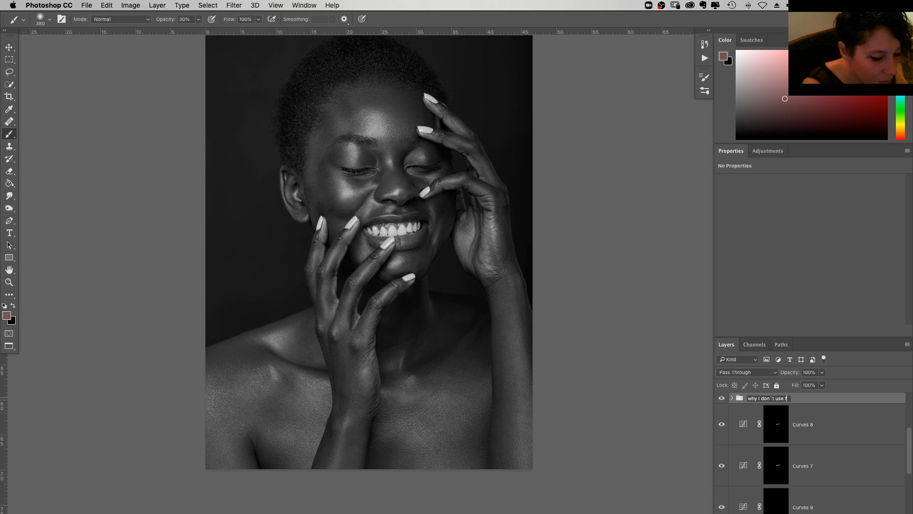
key(Return)
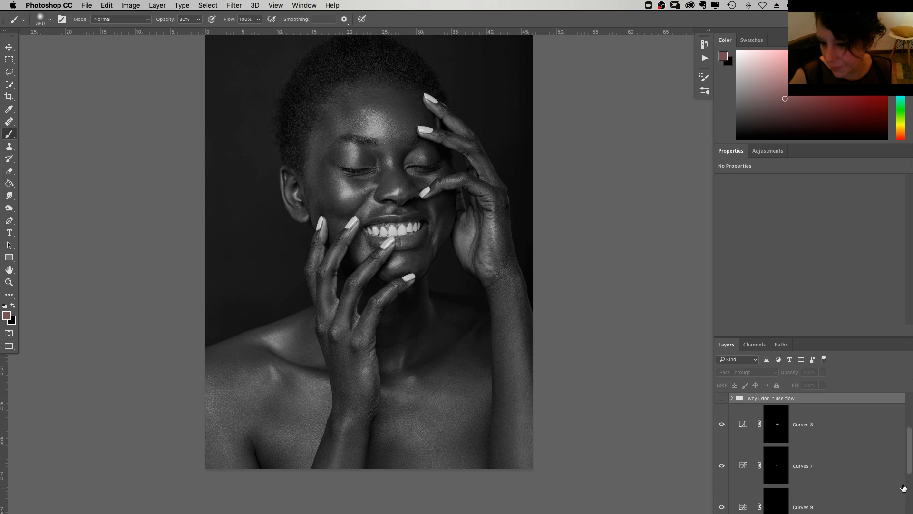
Select the layer mask of Curves 4 in the DB group
scroll(911, 468, down, 2)
scroll(911, 476, down, 2)
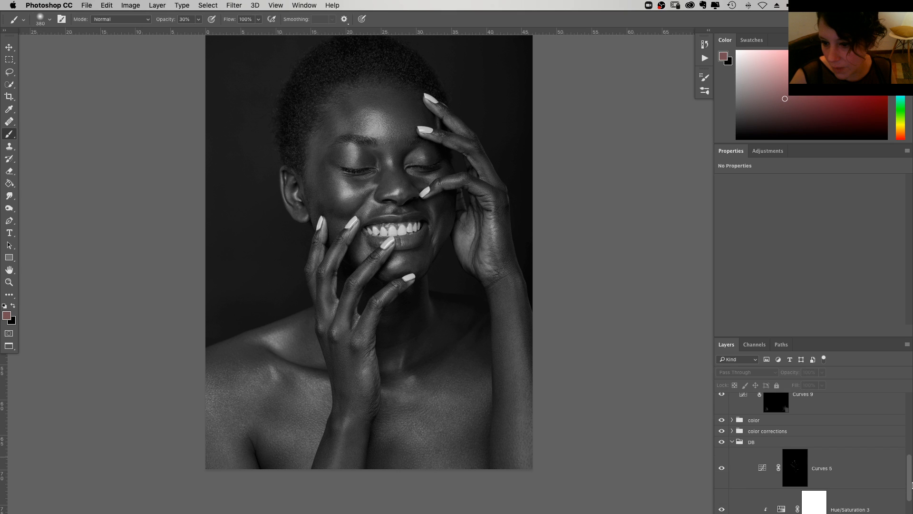
scroll(911, 484, down, 1)
click(803, 504)
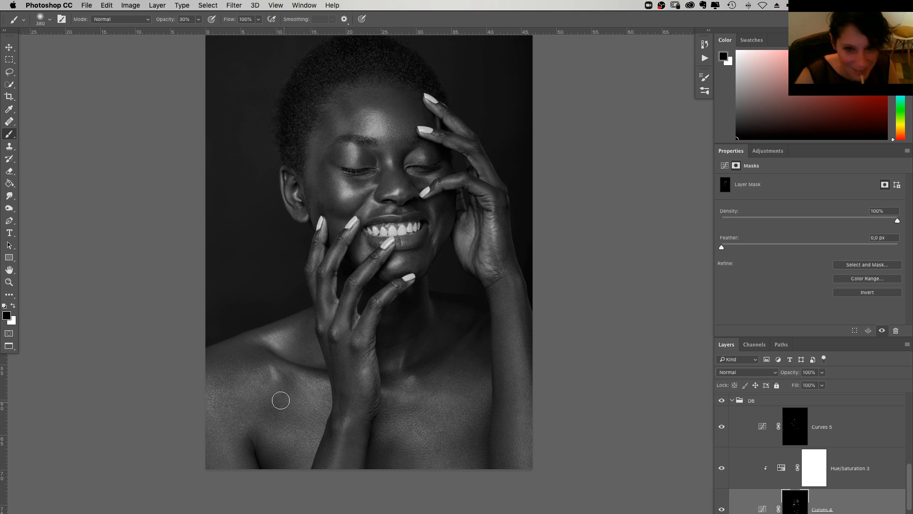
key(z)
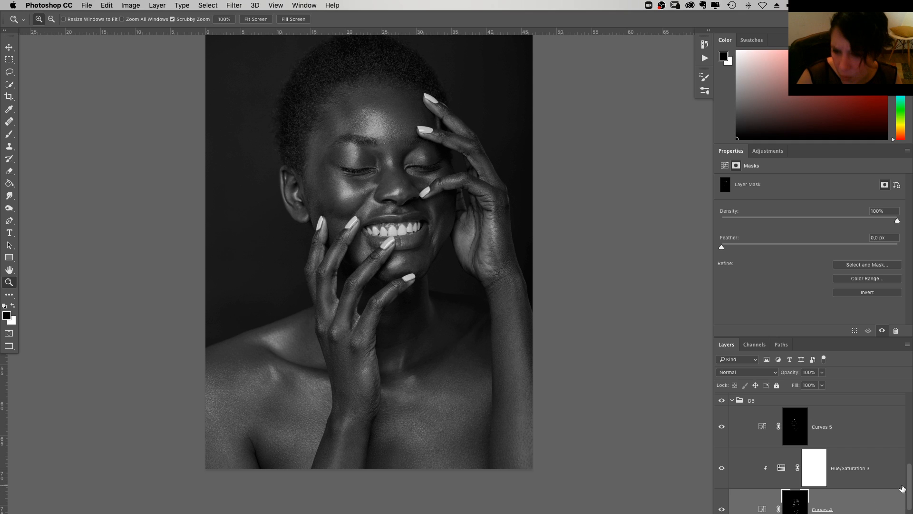
Create a new empty layer above the color group and set the foreground colour to bright red
scroll(822, 419, up, 2)
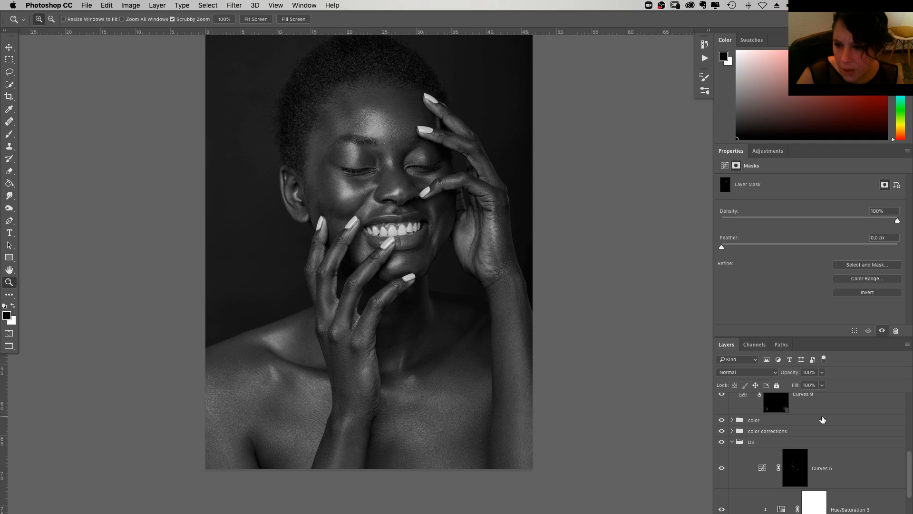
key(super+alt+shift+n)
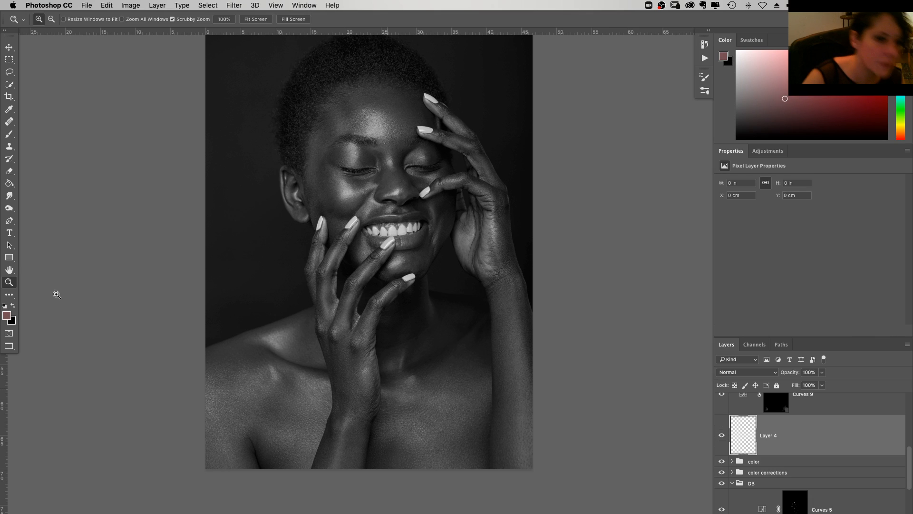
click(4, 307)
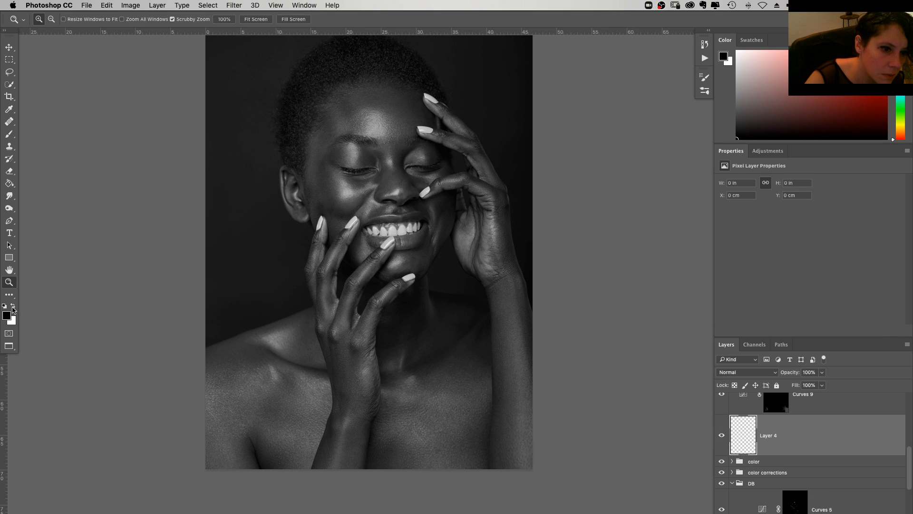
click(7, 315)
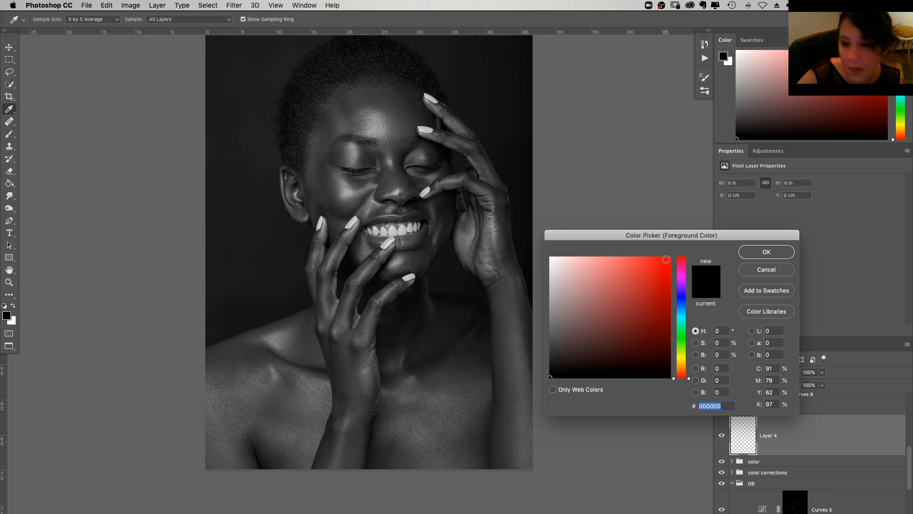
click(665, 259)
key(Return)
key(z)
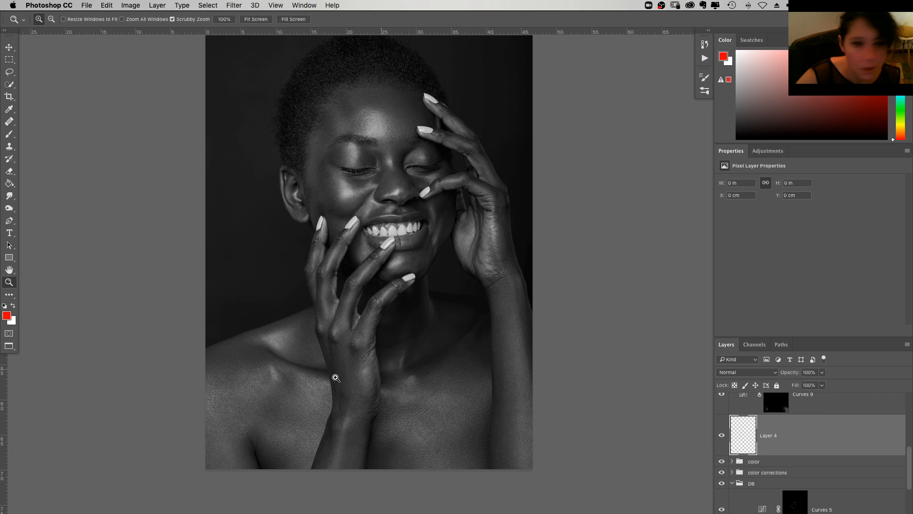
Swap the colours, set the white one to bright blue (#0678f9), and swap back so red is the foreground colour
key(x)
click(7, 315)
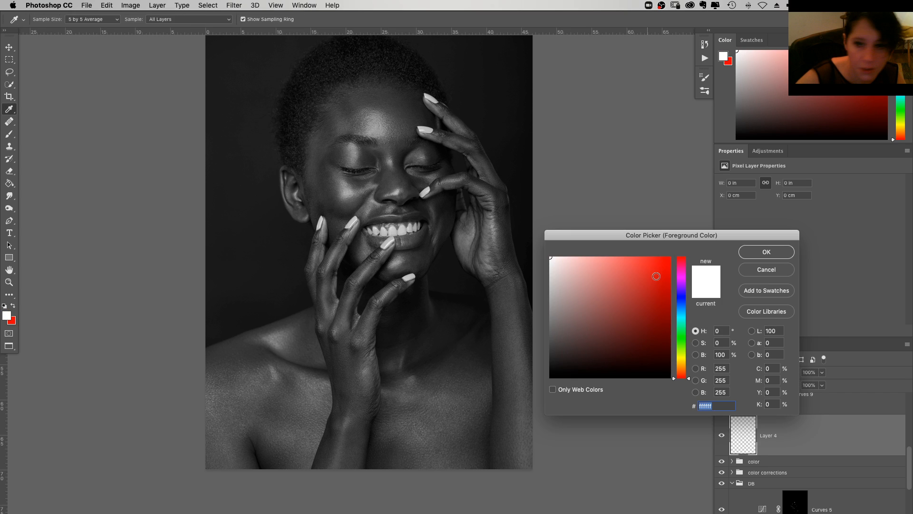
click(667, 259)
click(681, 307)
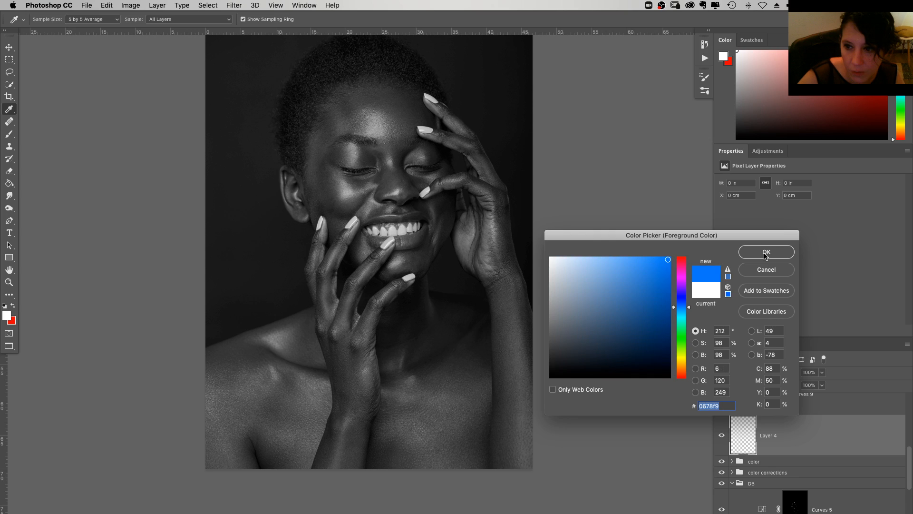
click(765, 252)
key(z)
right_click(410, 285)
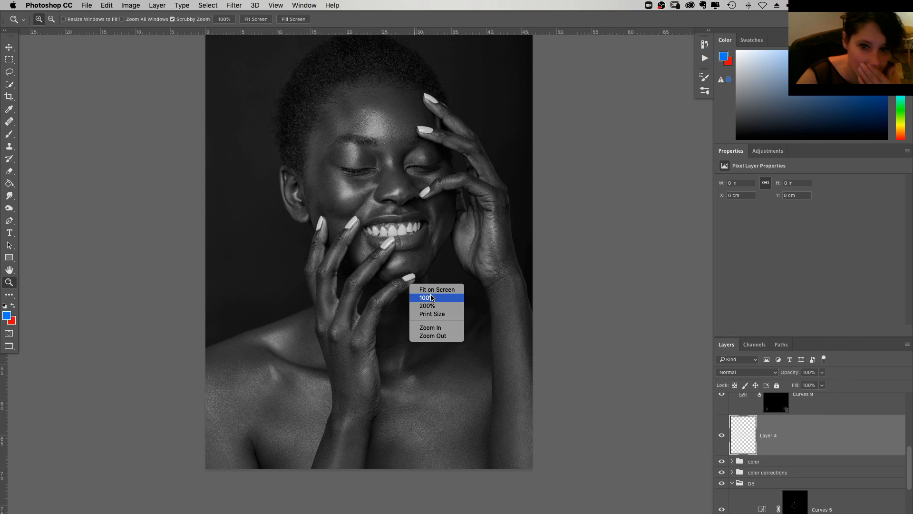
click(431, 297)
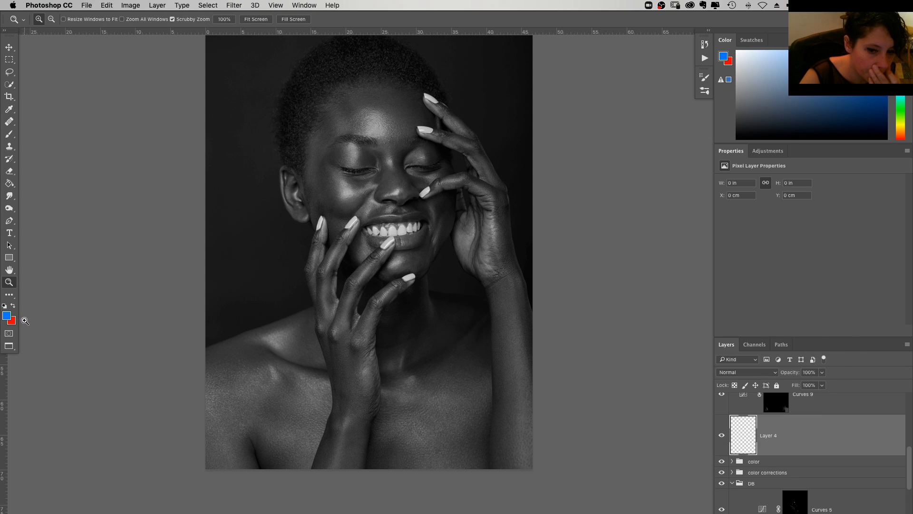
key(x)
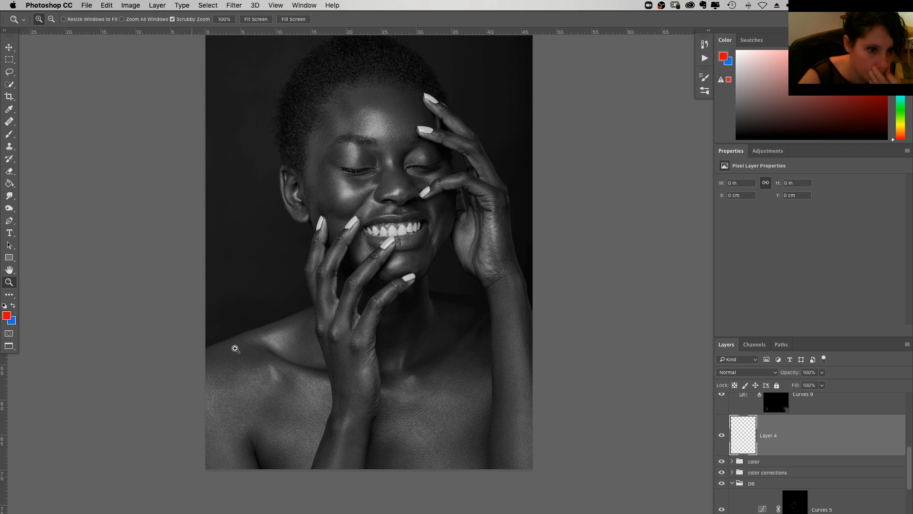
Paint red strokes over both sides of the forehead with a soft 476 px brush, moving the painted layer above the mark up layer in between
key(b)
right_click(326, 276)
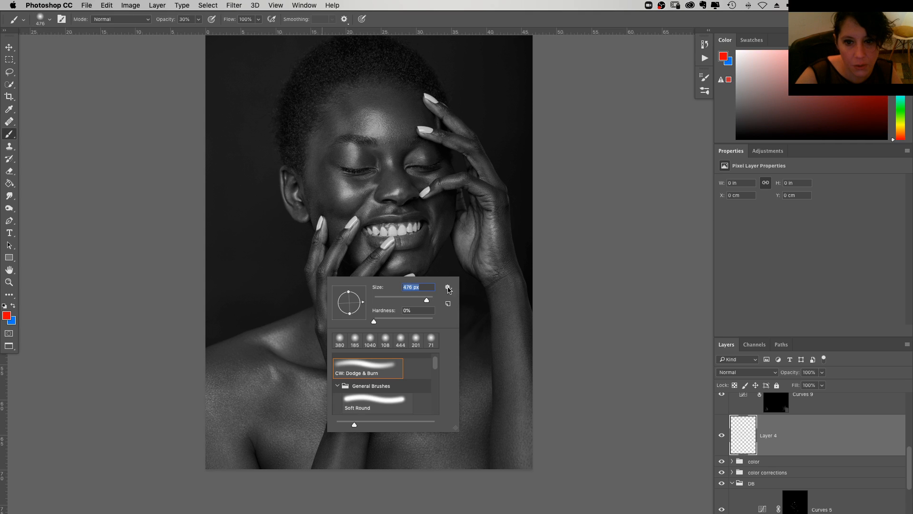
click(594, 205)
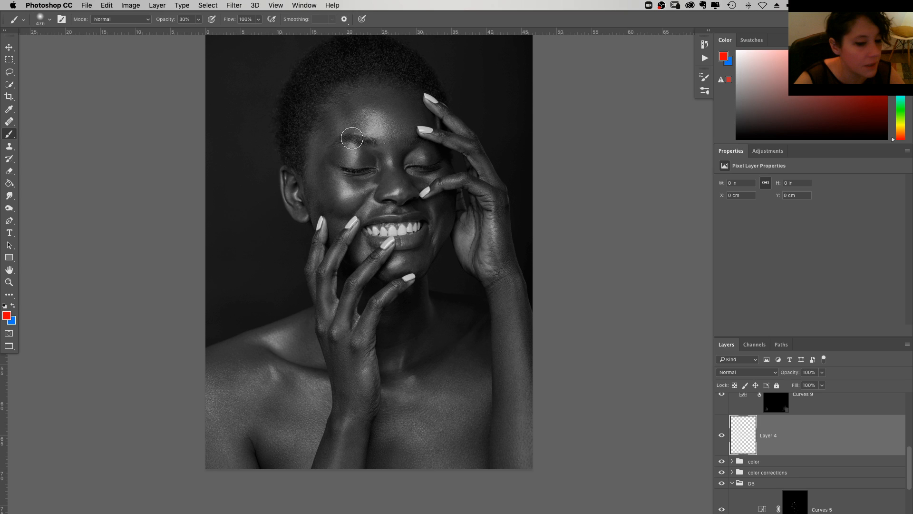
drag(351, 138, 333, 81)
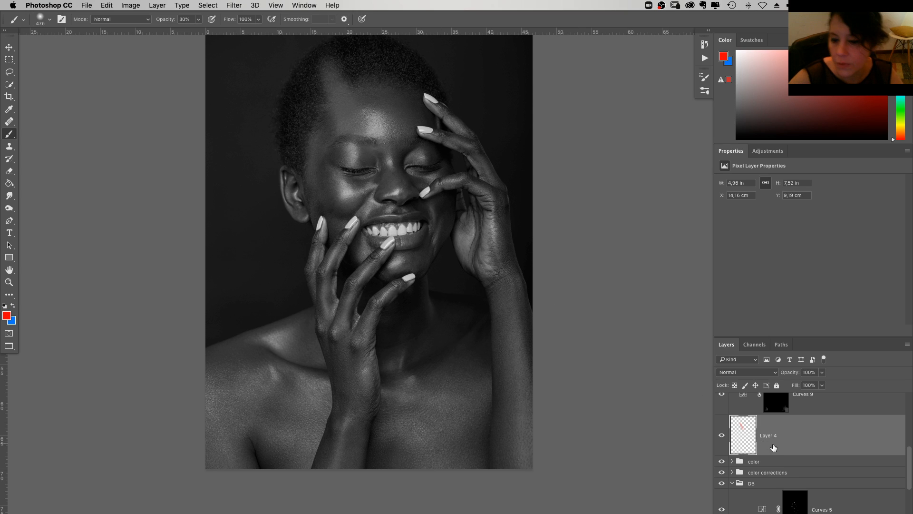
key(ctrl+j)
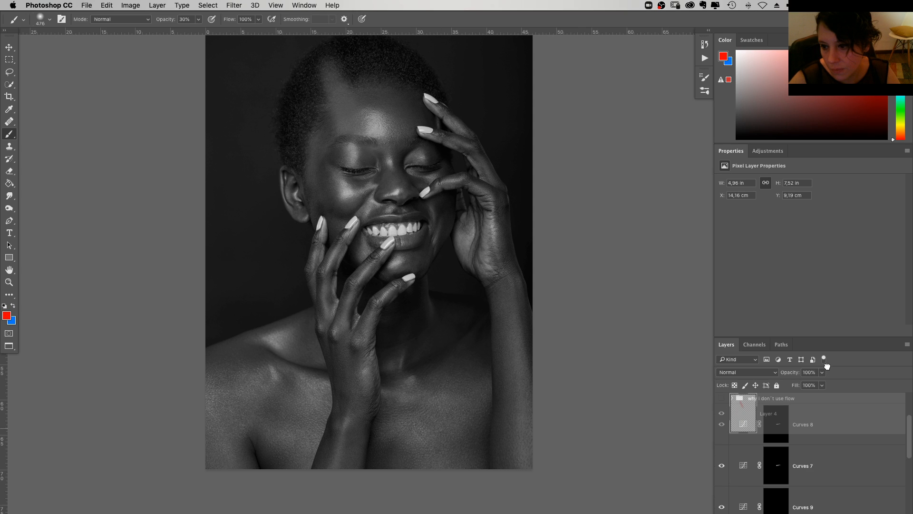
drag(827, 365, 823, 412)
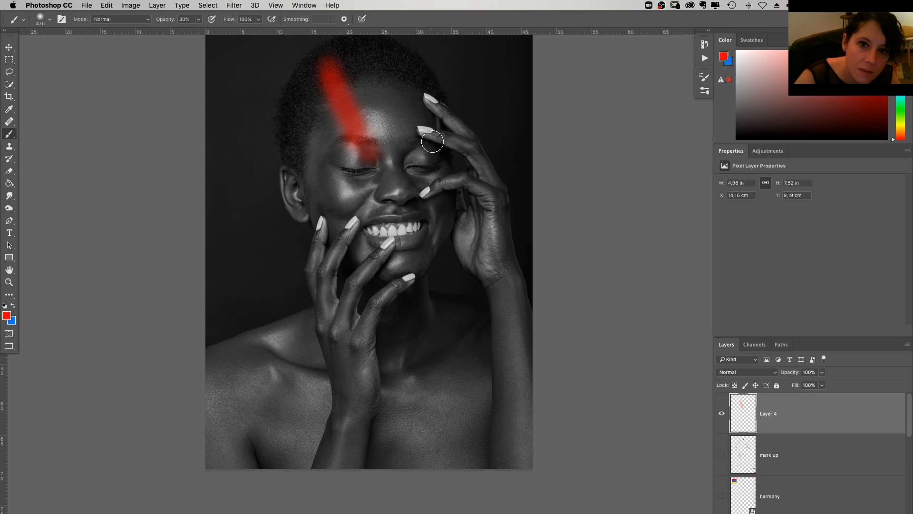
drag(433, 141, 375, 79)
Set the brush size to 92 px and outline the cheek and the closed eye beside it in red
right_click(396, 216)
double_click(482, 227)
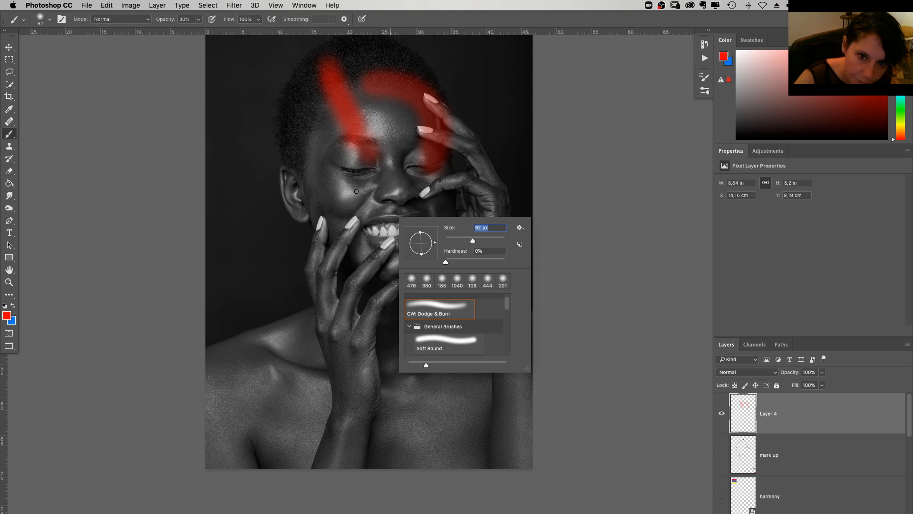
text(92)
key(Return)
mouse_move(383, 167)
mouse_down()
mouse_move(348, 178)
mouse_move(353, 189)
mouse_move(321, 153)
mouse_up()
mouse_move(324, 202)
mouse_down()
mouse_move(349, 219)
mouse_move(357, 200)
mouse_up()
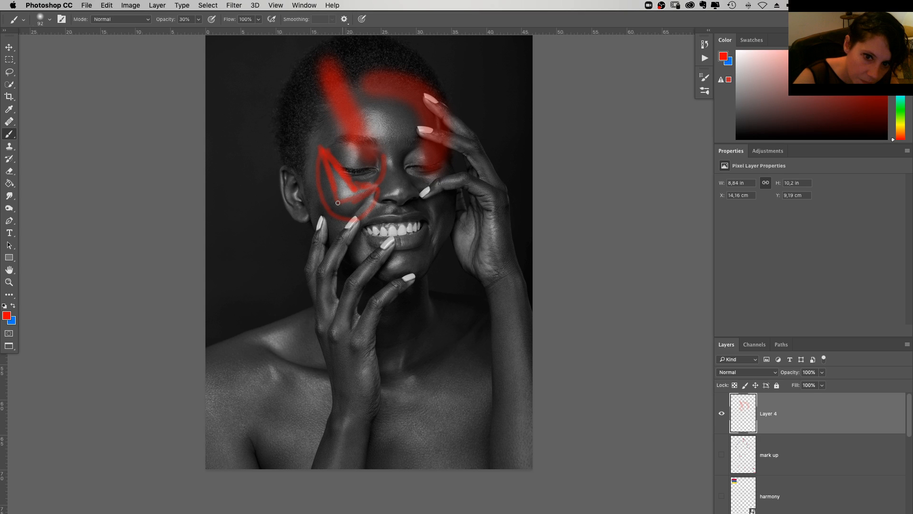
Shade the cheek red with a 143 px brush, and add red over the temple and in front of the ear with a 476 px brush
key(Return)
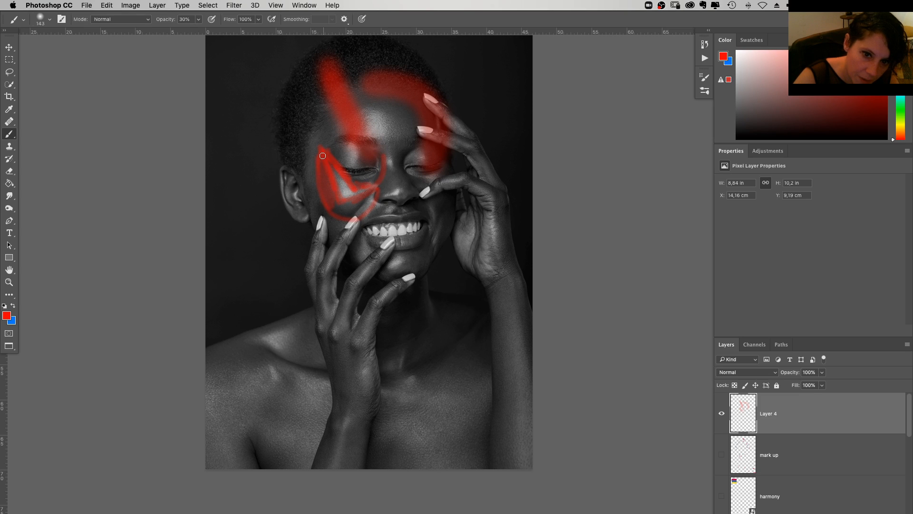
click(341, 217)
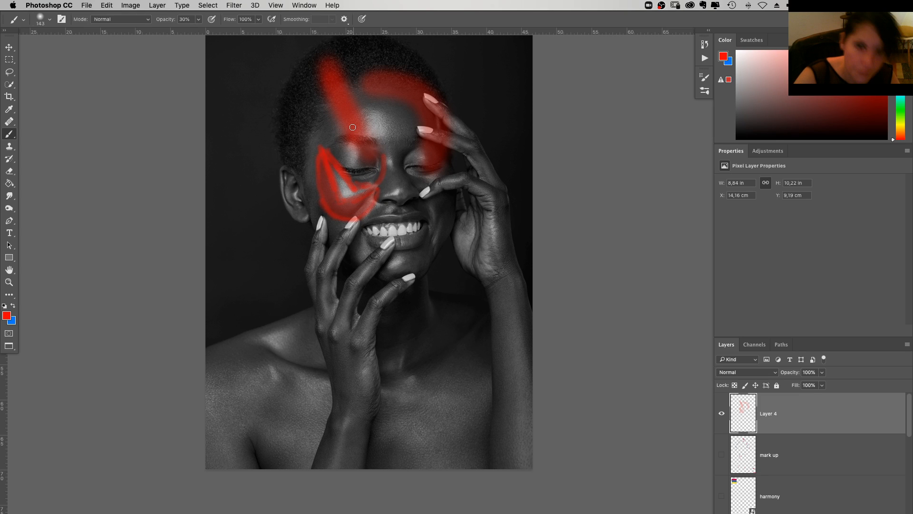
right_click(353, 127)
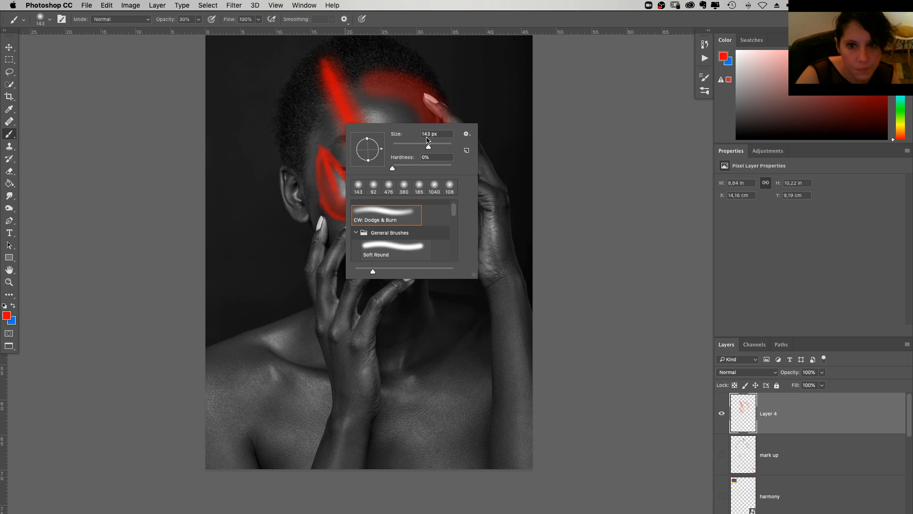
drag(426, 138, 443, 146)
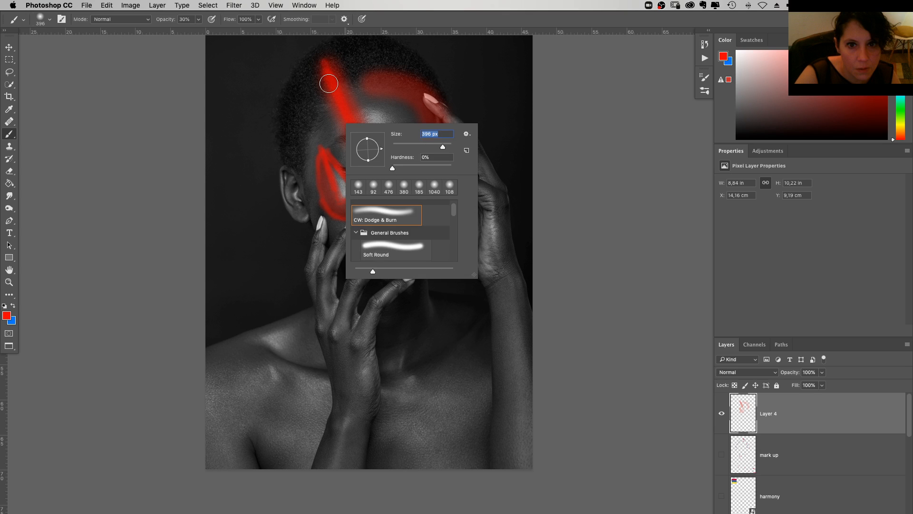
text(476)
key(Return)
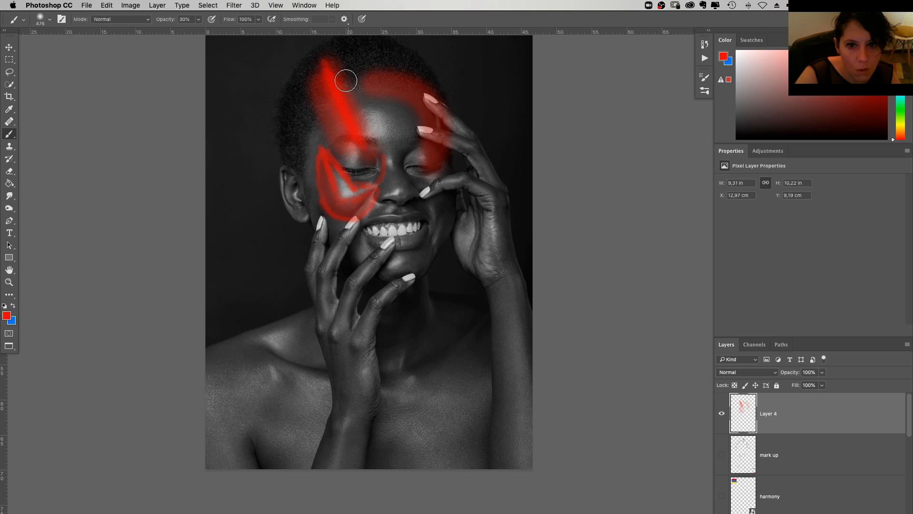
click(306, 189)
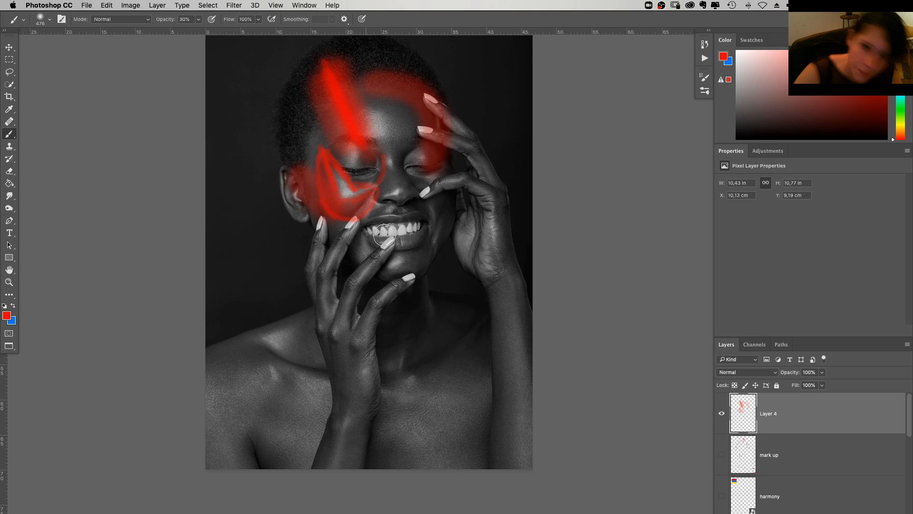
Set the brush size to 41 px and mark a small red area on the opposite cheek, between the mouth and the raised hand
right_click(441, 252)
click(506, 283)
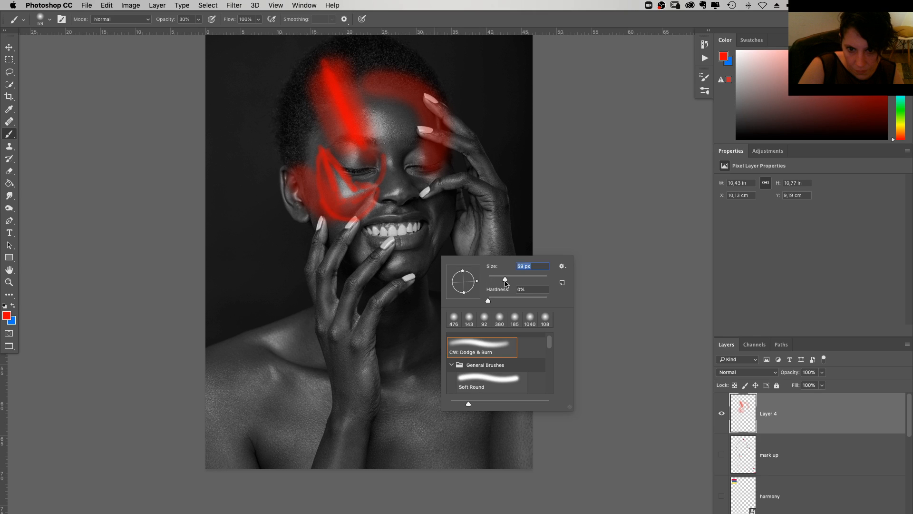
drag(505, 283, 501, 282)
mouse_move(434, 202)
mouse_down()
mouse_move(439, 216)
mouse_move(449, 194)
mouse_move(436, 203)
mouse_up()
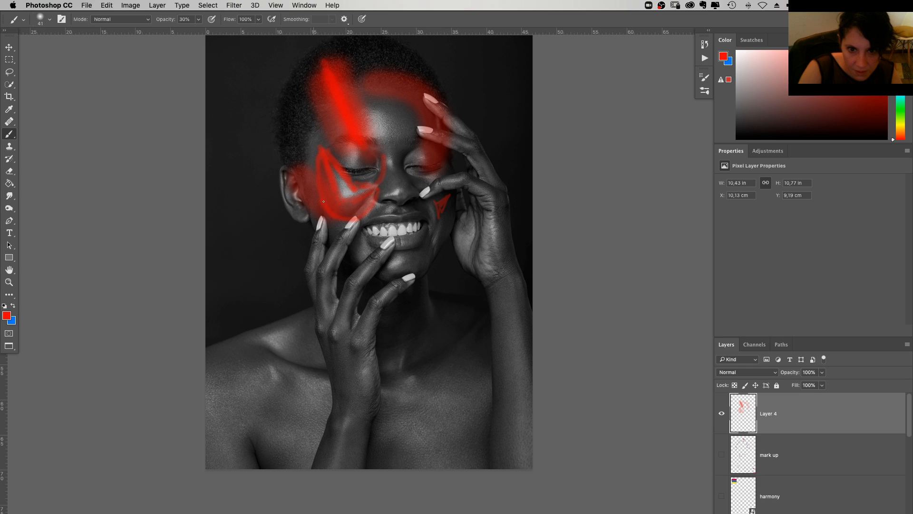
Draw thin red strokes over the lower chest beside the forearm and down to the image's lower edge
scroll(323, 201, left, 2)
scroll(323, 202, down, 1)
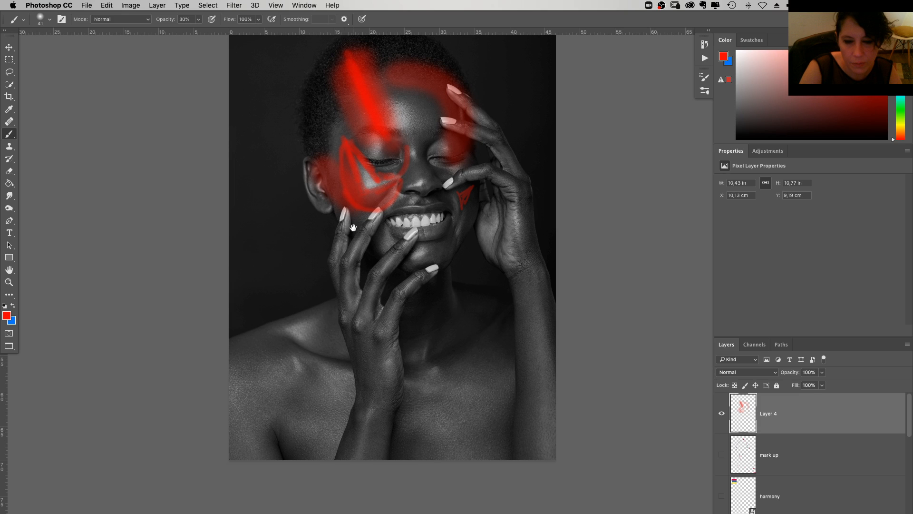
drag(353, 228, 344, 182)
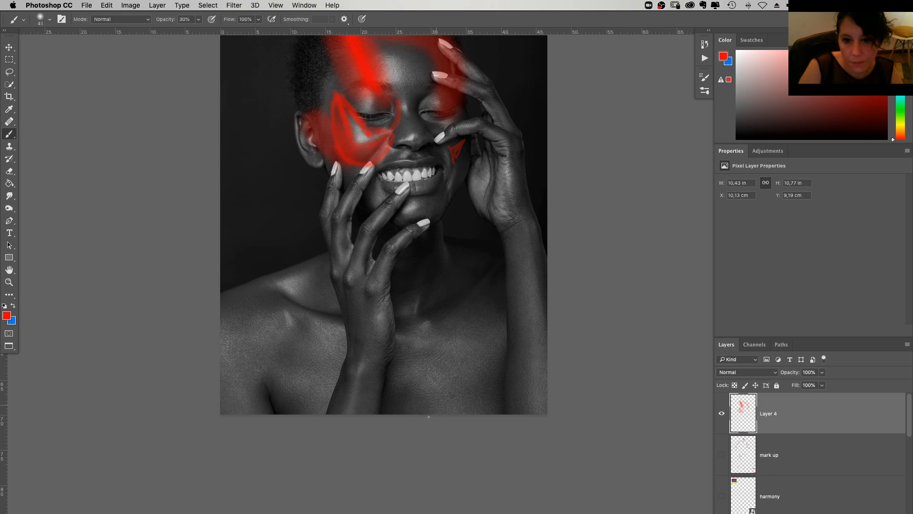
mouse_move(399, 413)
mouse_down()
mouse_move(418, 372)
mouse_move(367, 403)
mouse_up()
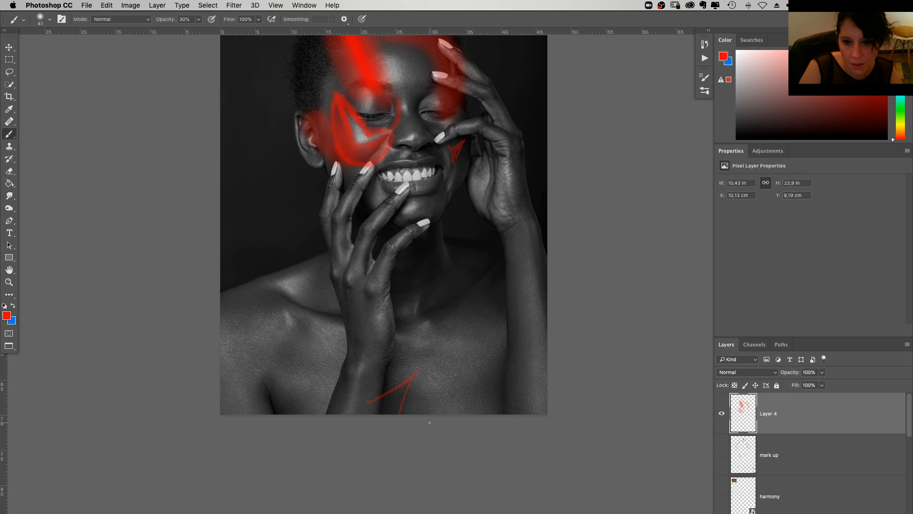
drag(456, 384, 468, 413)
mouse_move(425, 354)
mouse_down()
mouse_move(397, 370)
mouse_move(383, 360)
mouse_up()
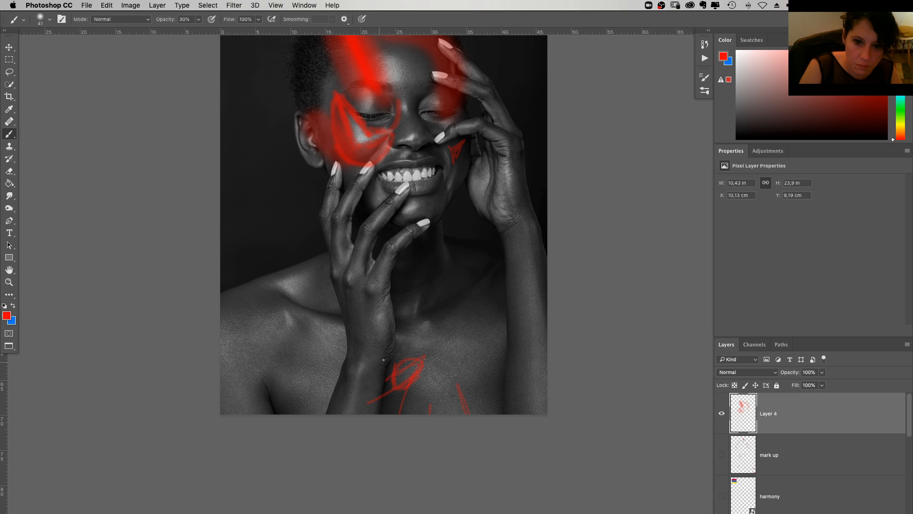
Outline both collarbones, the hollows beneath them and the shadow at the base of the neck with thin red strokes
drag(406, 319, 480, 292)
drag(293, 304, 352, 323)
mouse_move(292, 326)
mouse_down()
mouse_move(338, 334)
mouse_move(339, 358)
mouse_up()
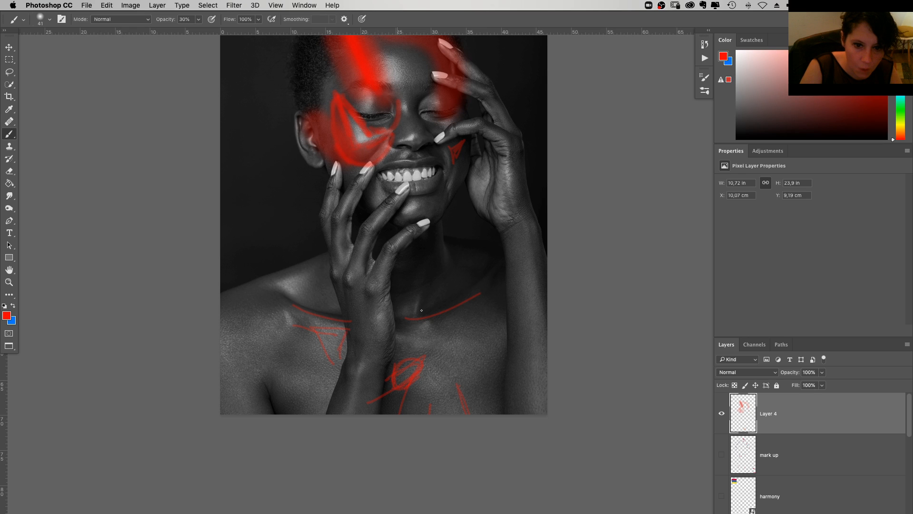
drag(406, 329, 421, 349)
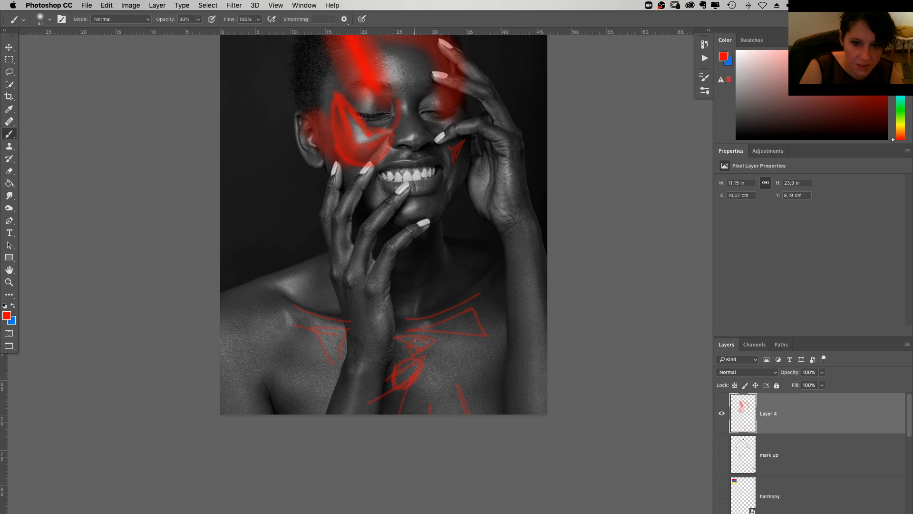
drag(415, 341, 430, 321)
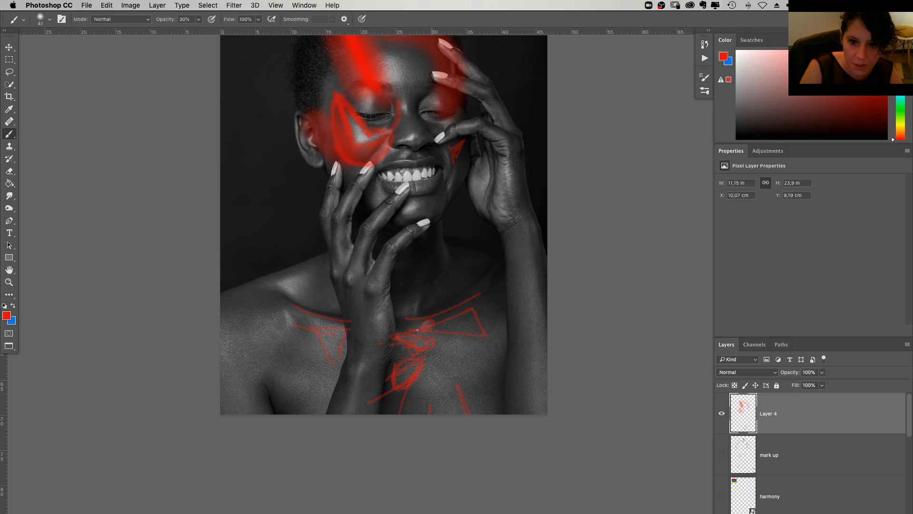
drag(394, 295, 455, 265)
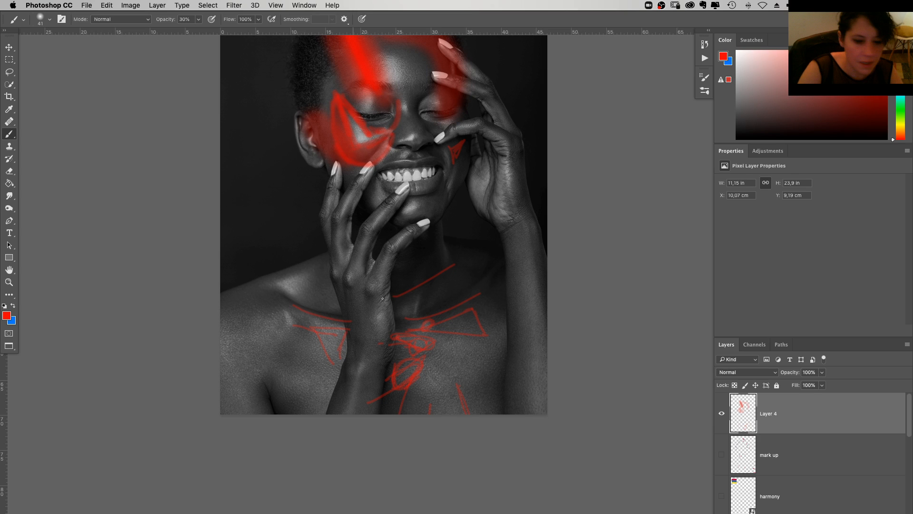
Swap the foreground colour to blue and mark the highlights on the neck, shoulder edge, forehead and cheek
key(x)
drag(432, 230, 415, 321)
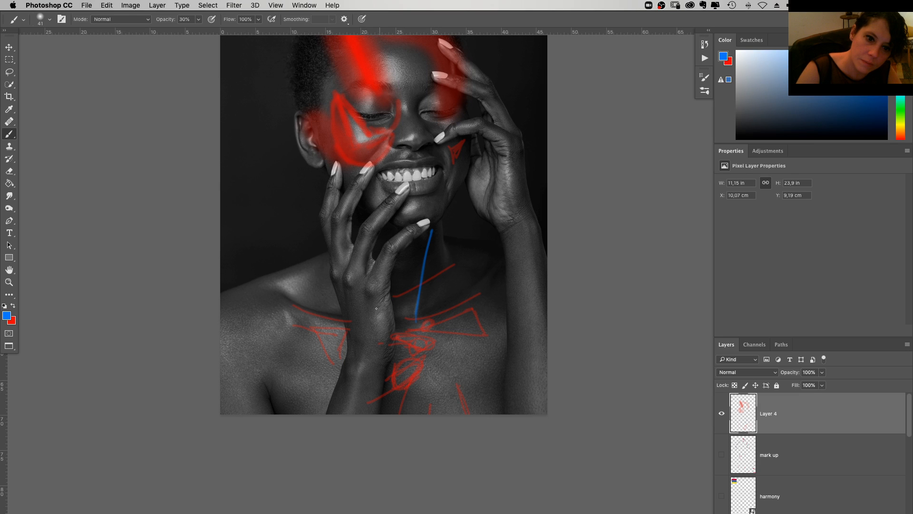
drag(315, 263, 221, 307)
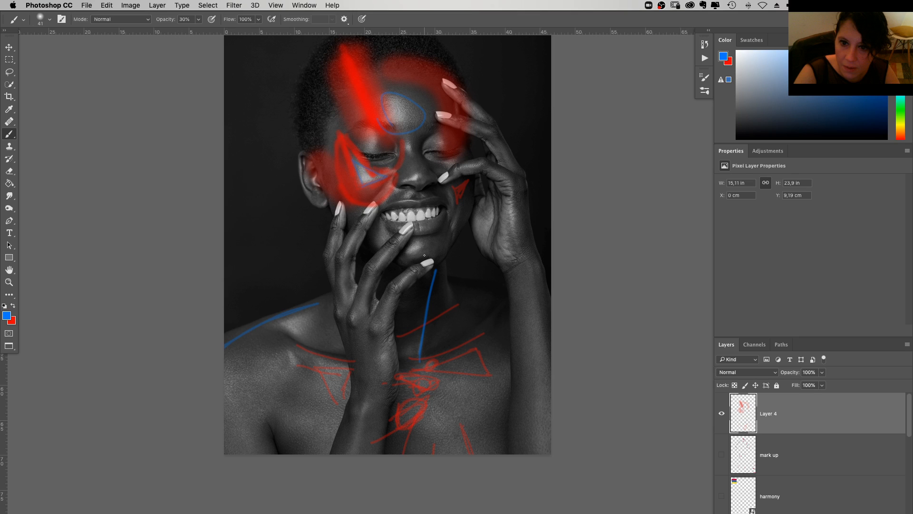
Trace the highlights along the fingers and the backs of both hands with thin blue strokes
drag(475, 166, 530, 271)
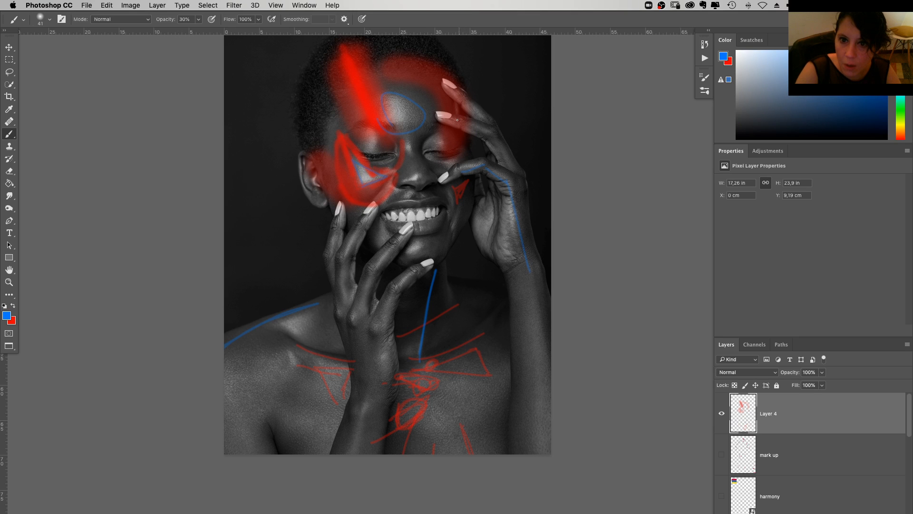
drag(455, 120, 528, 190)
drag(422, 267, 391, 373)
mouse_move(366, 317)
mouse_down()
mouse_move(373, 274)
mouse_move(412, 226)
mouse_up()
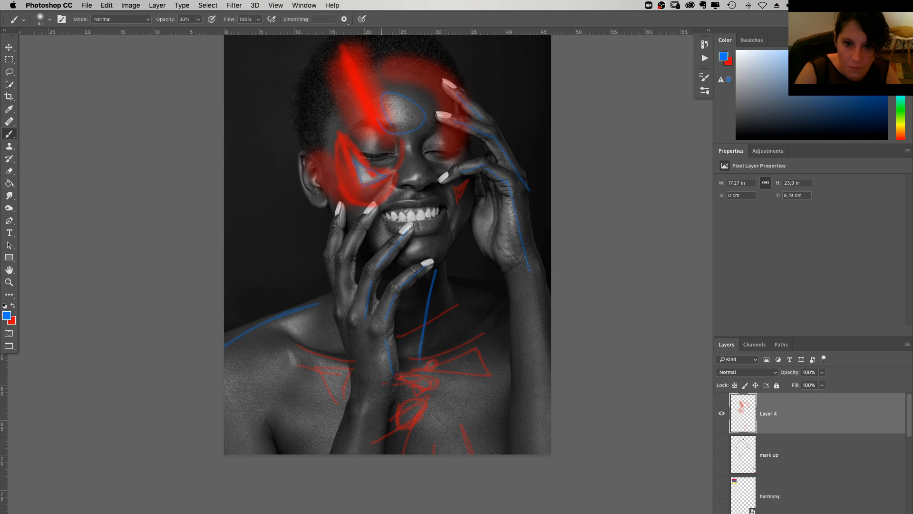
mouse_move(338, 217)
mouse_down()
mouse_move(335, 281)
mouse_move(350, 292)
mouse_up()
Hide Layer 4 and select the Curves 5 layer mask in the DB group
click(722, 413)
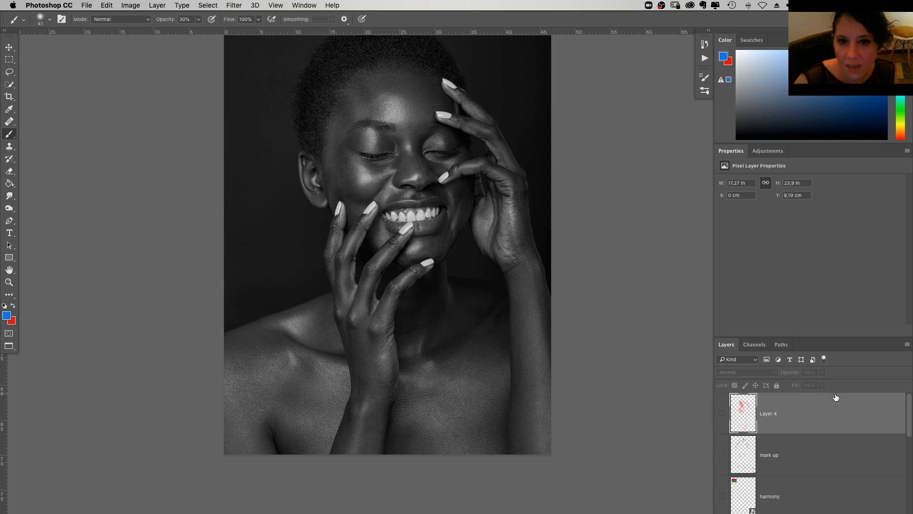
scroll(836, 396, down, 10)
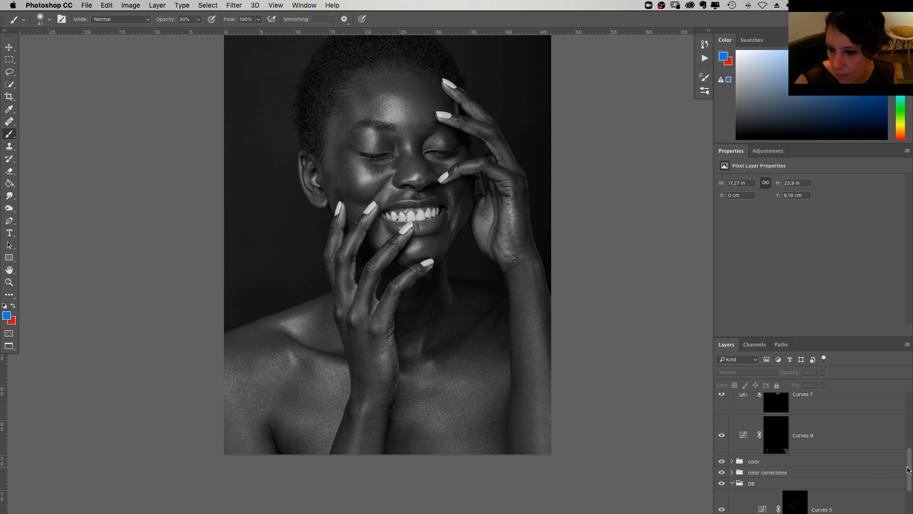
click(807, 509)
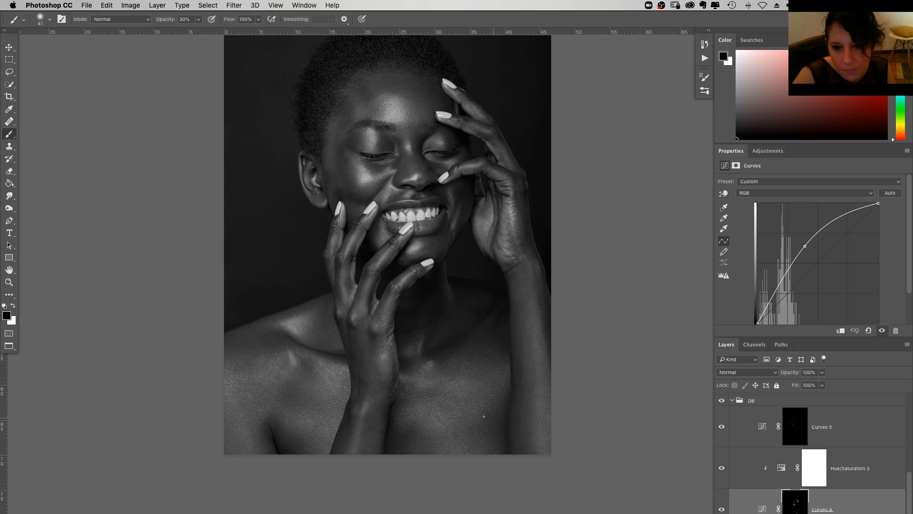
key(alt+bracketright)
key(alt+bracketright)
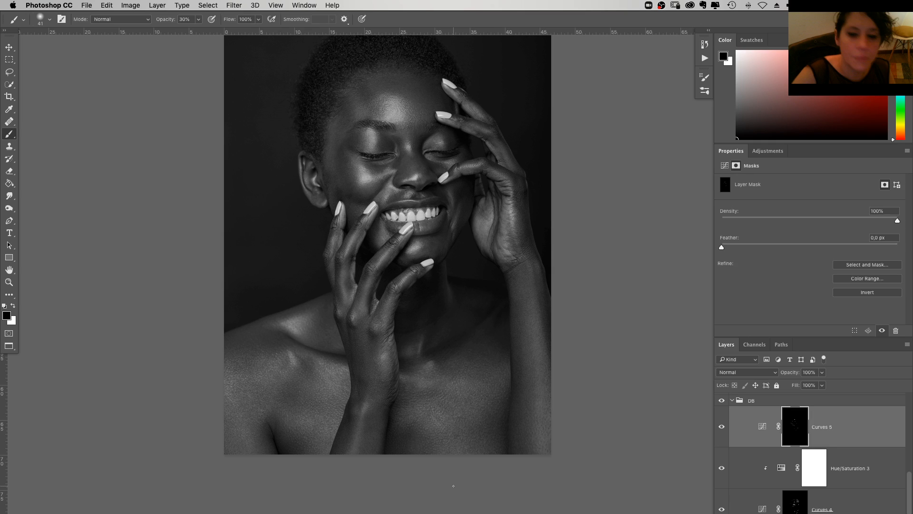
Set the brush to 67 px at 5% opacity with white as the foreground colour
scroll(463, 308, down, 1)
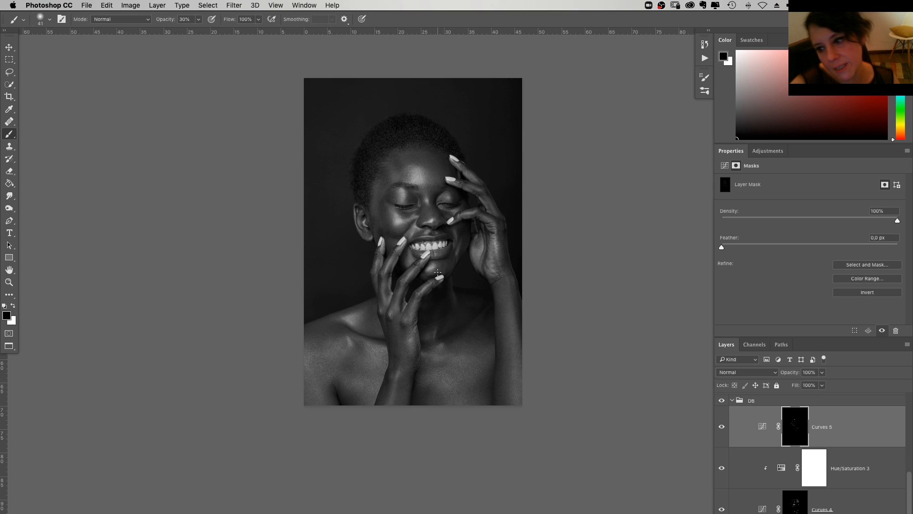
right_click(474, 311)
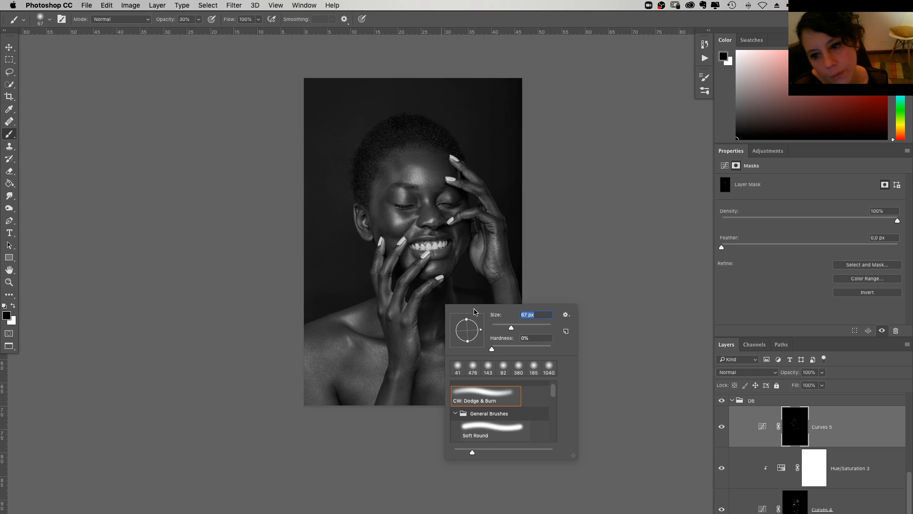
key(Return)
key(0)
key(5)
key(x)
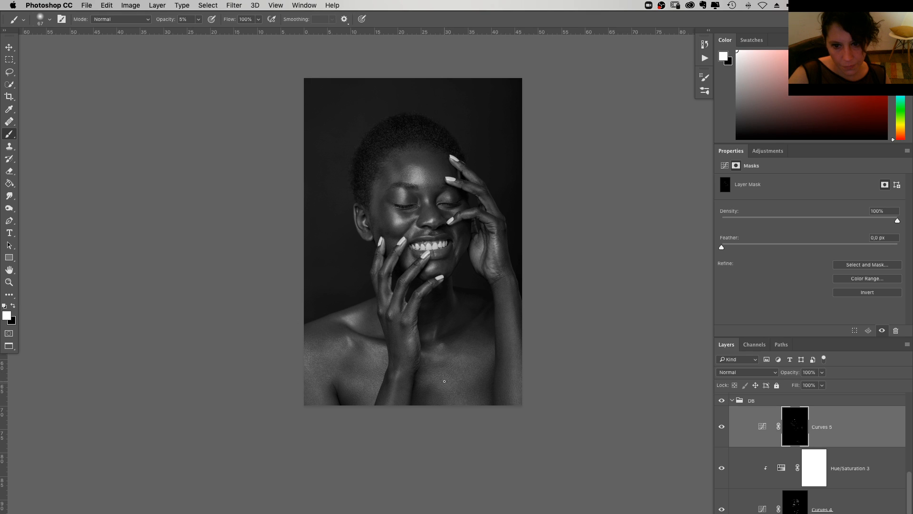
Select the Curves 4 layer, return to the Curves 5 layer mask, and set the brush size to 175 px
click(813, 499)
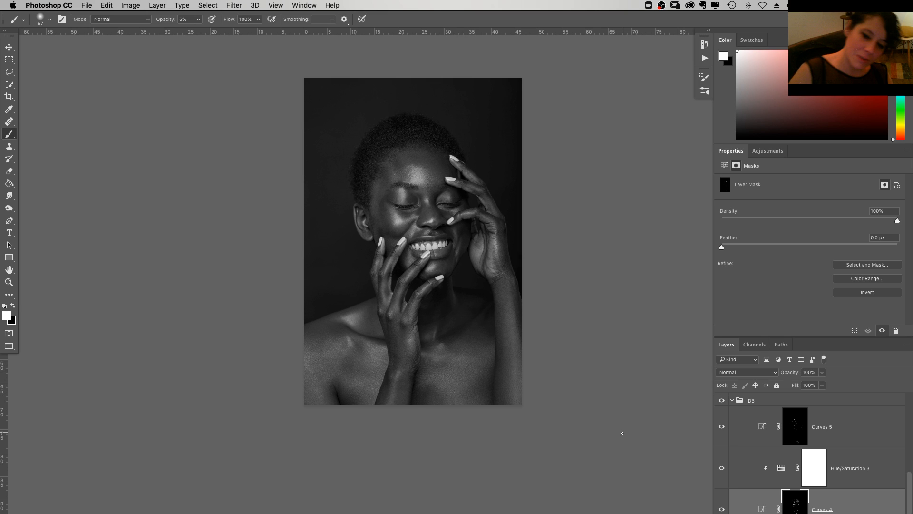
key(alt+bracketright)
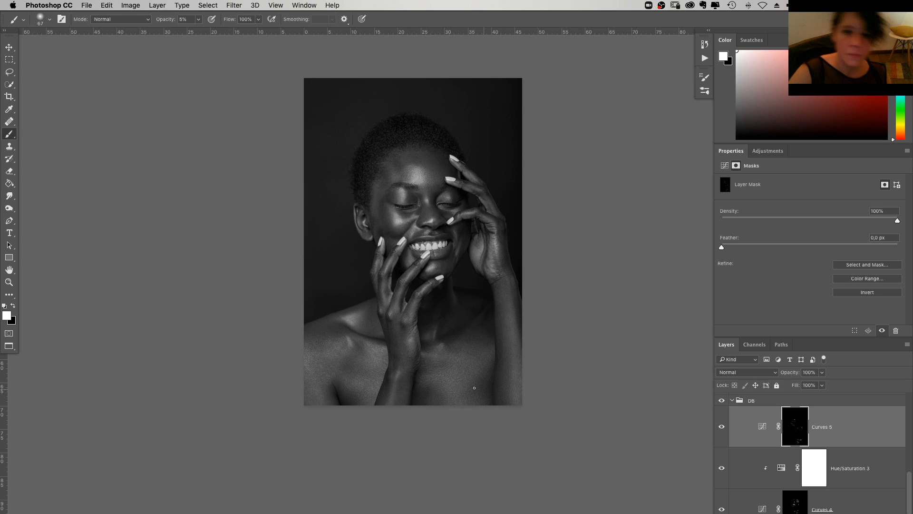
right_click(453, 409)
click(519, 403)
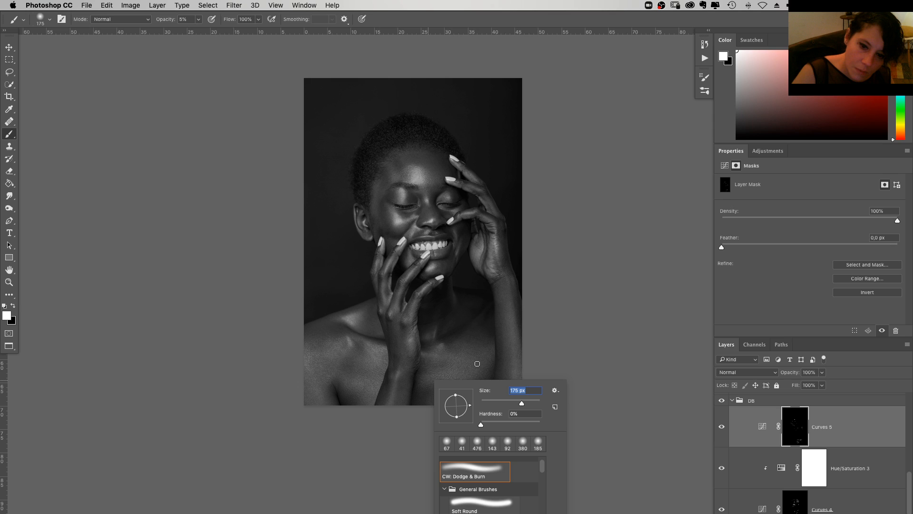
key(Return)
Turn off the black-and-white view and reselect the Curves 5 layer mask in the DB group for work on the chest
click(785, 401)
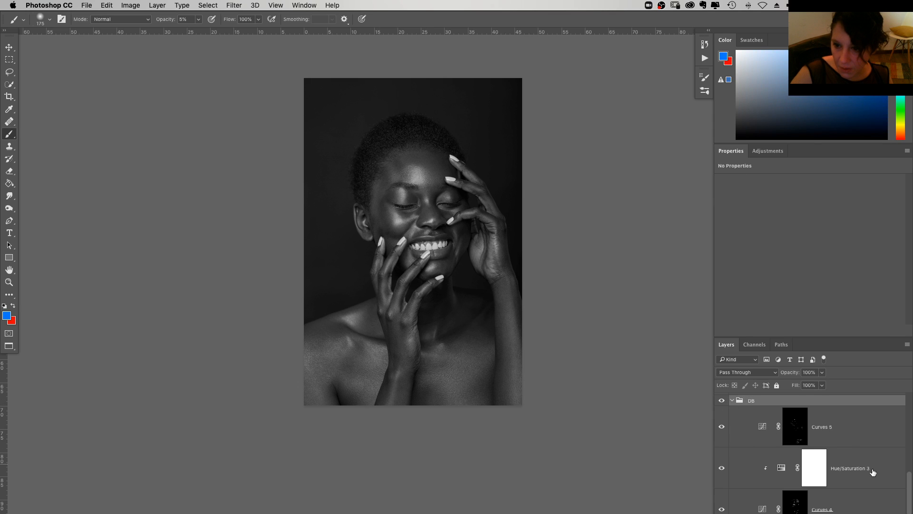
drag(909, 492, 910, 456)
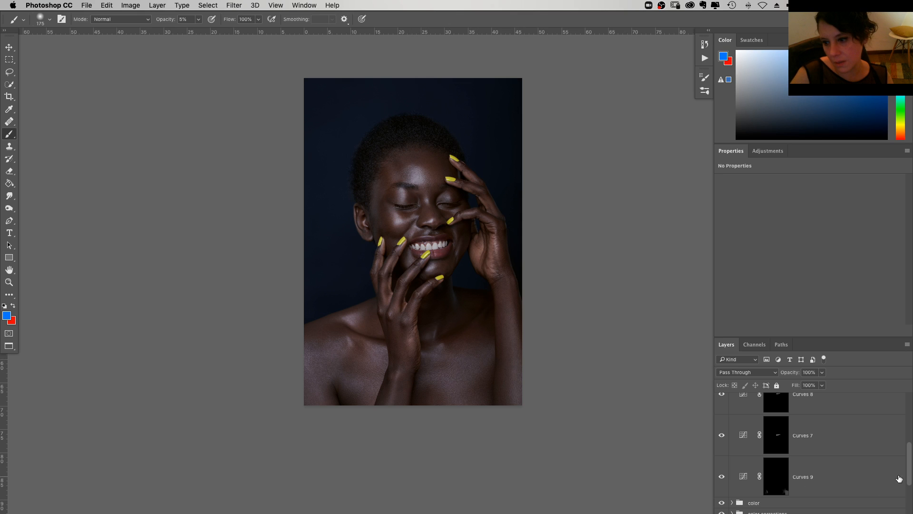
scroll(908, 466, down, 5)
click(795, 428)
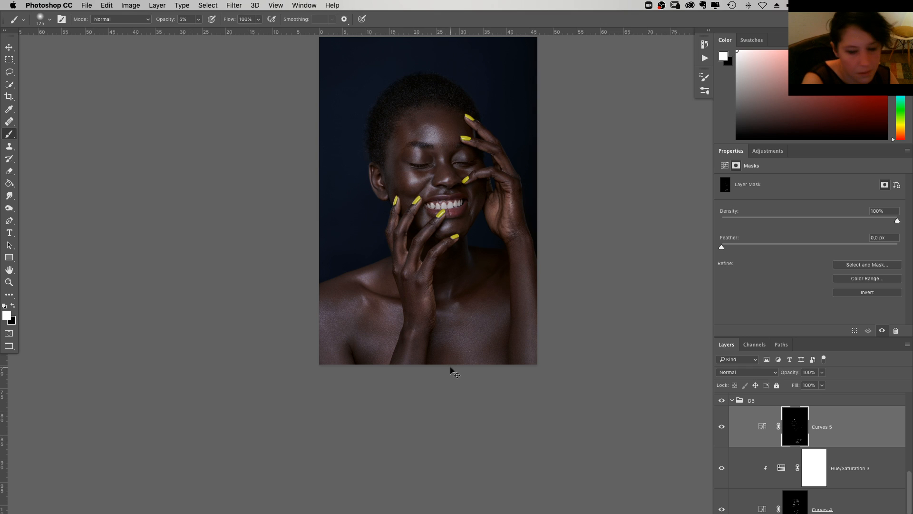
key(super+plus)
key(super+plus)
key(super+plus)
key(super+plus)
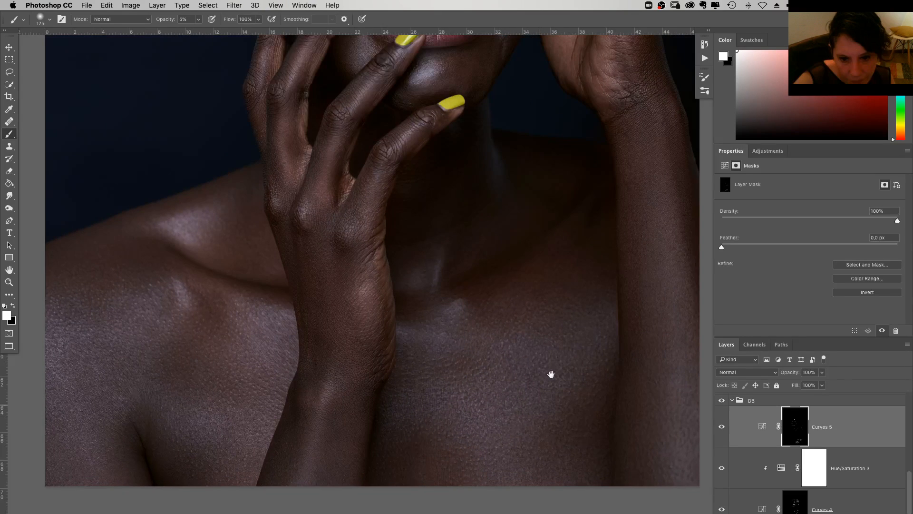
scroll(550, 375, down, 3)
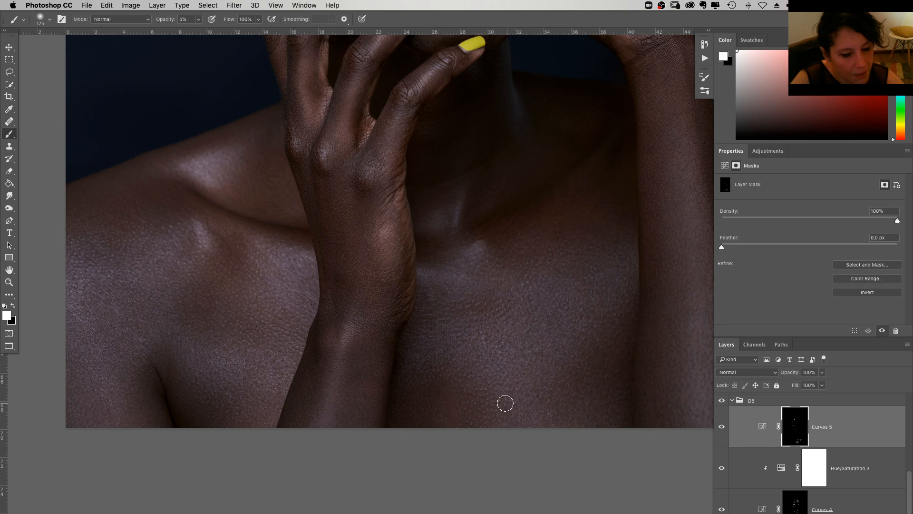
Set the brush to black at 100% opacity and add a Hue/Saturation adjustment layer above Curves 5 in the DB group
key(x)
key(0)
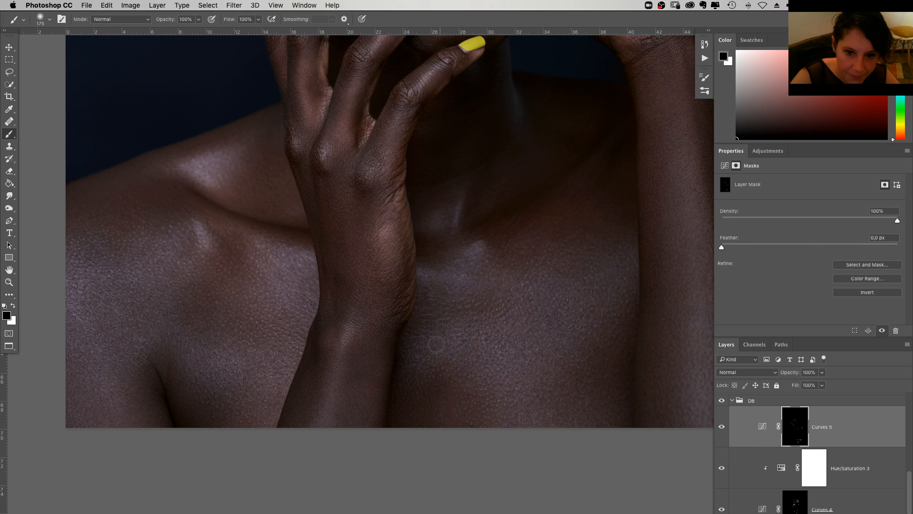
click(833, 510)
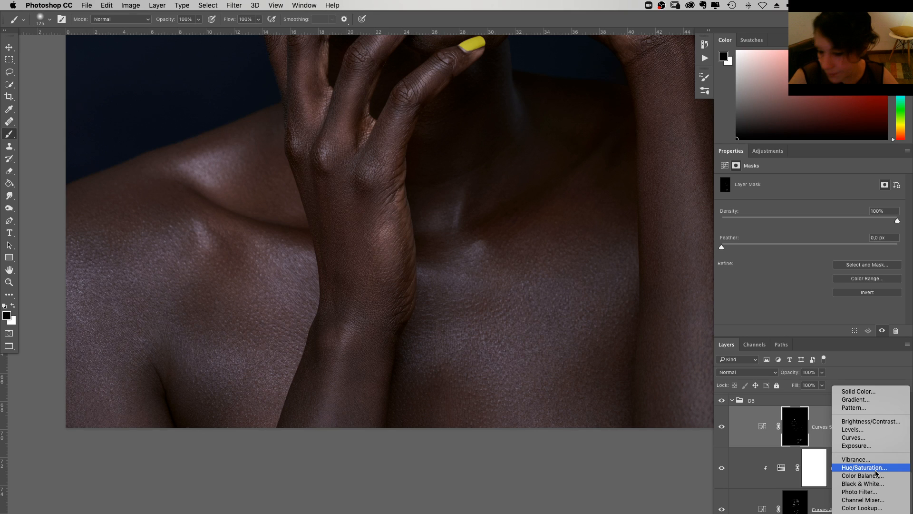
click(877, 472)
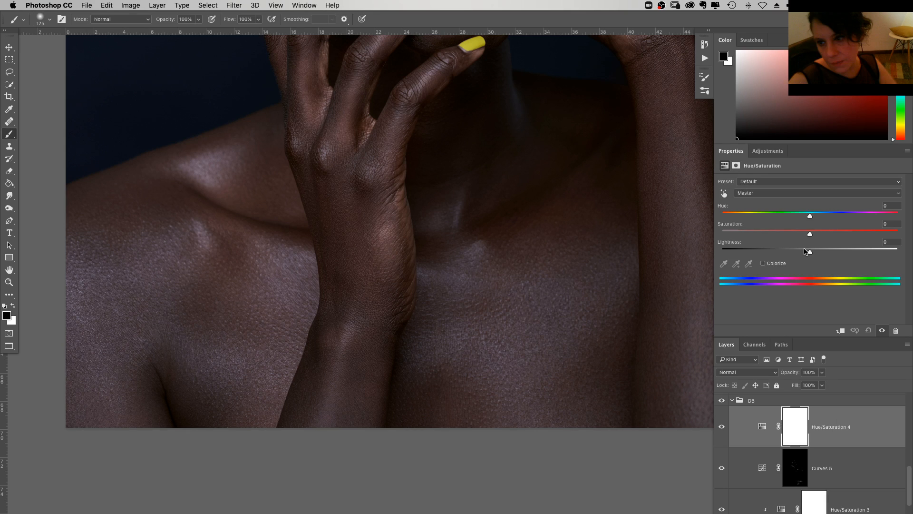
Set the new adjustment's Hue to +11 and Lightness to -18, and invert its layer mask to black
drag(806, 251, 794, 251)
drag(810, 215, 819, 216)
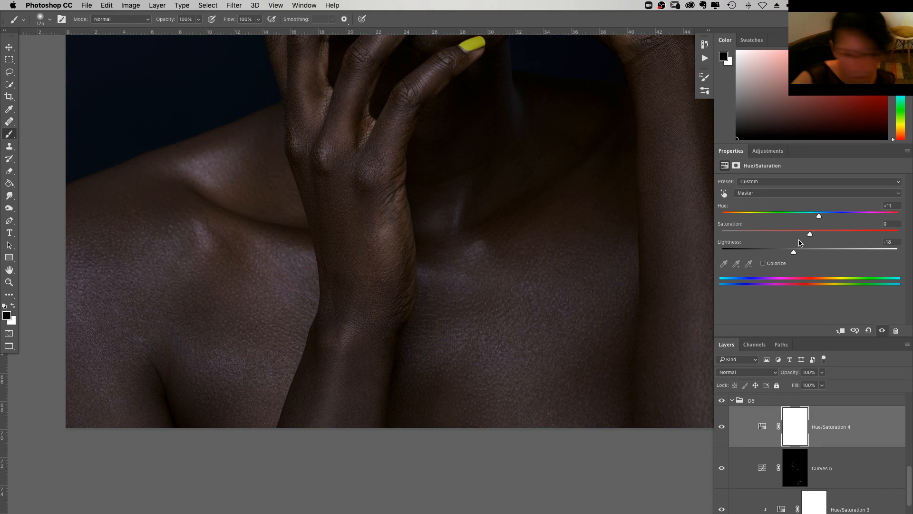
key(super+i)
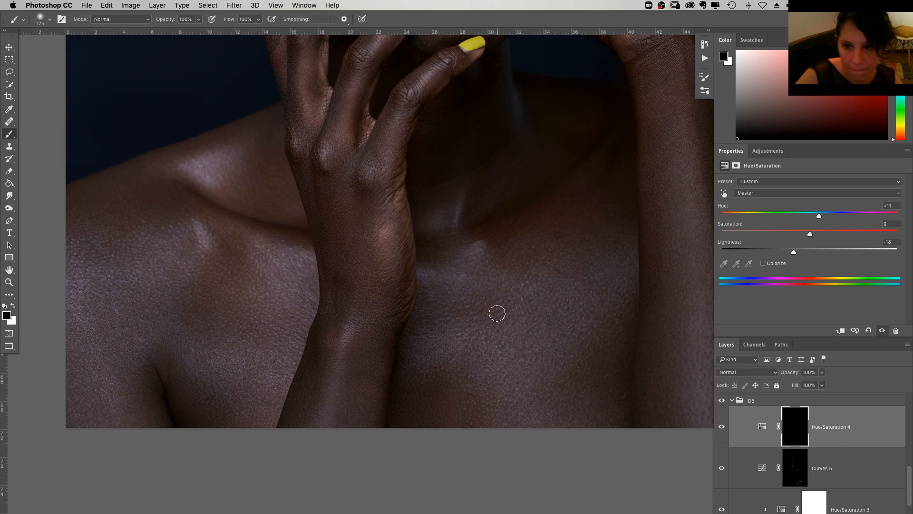
Set up a white brush at 20% opacity and 20 px for painting on the Hue/Saturation 4 mask
key(x)
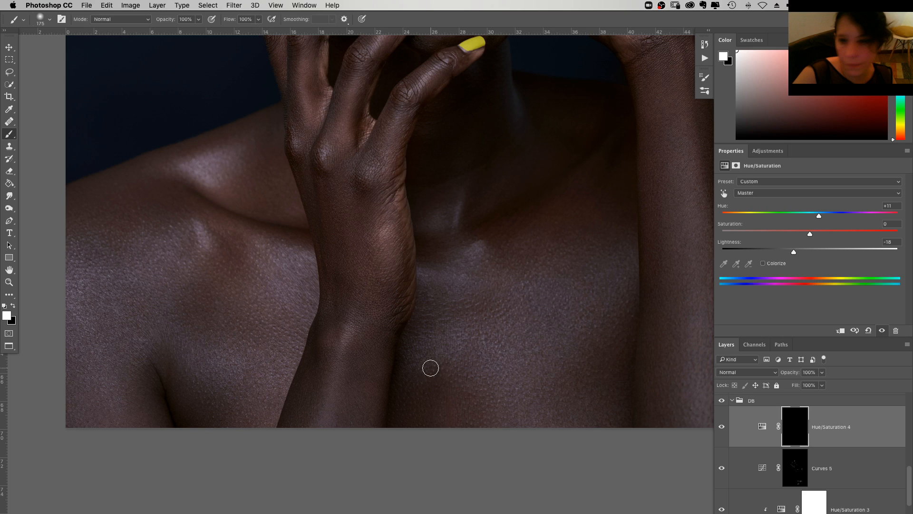
key(2)
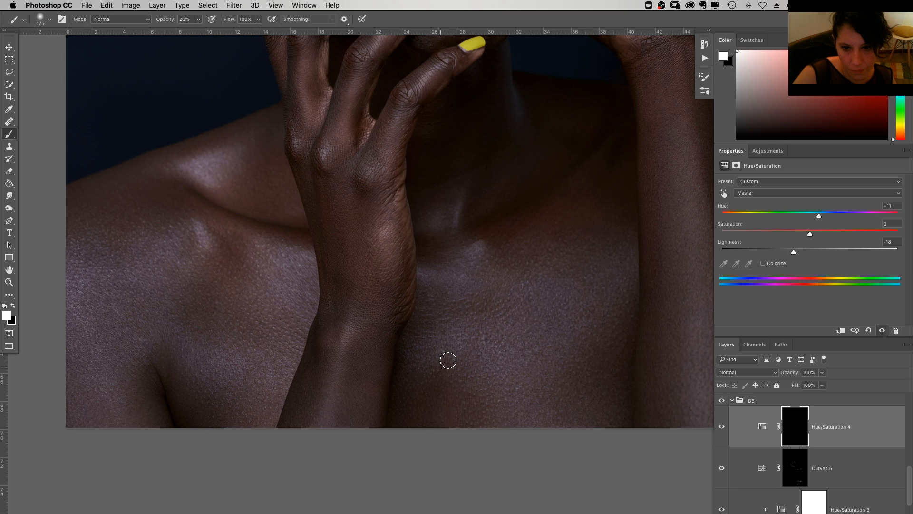
right_click(448, 360)
drag(538, 384, 522, 387)
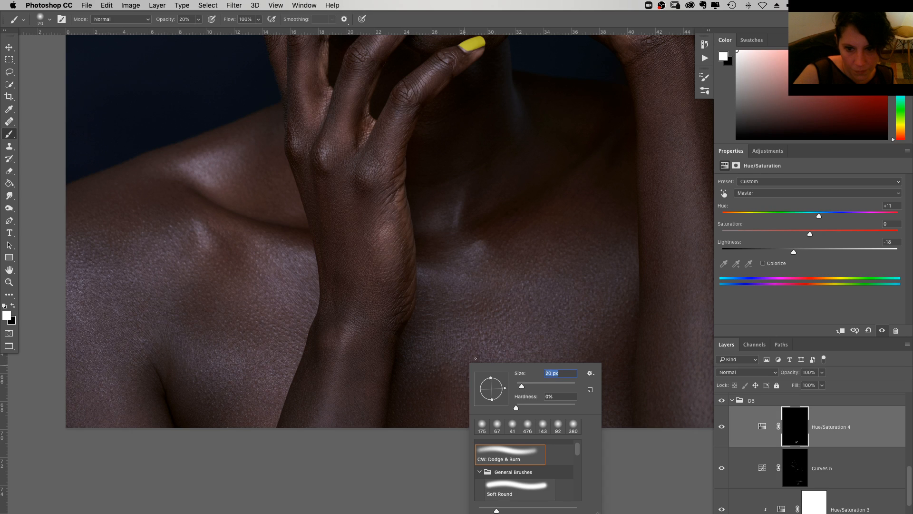
key(Return)
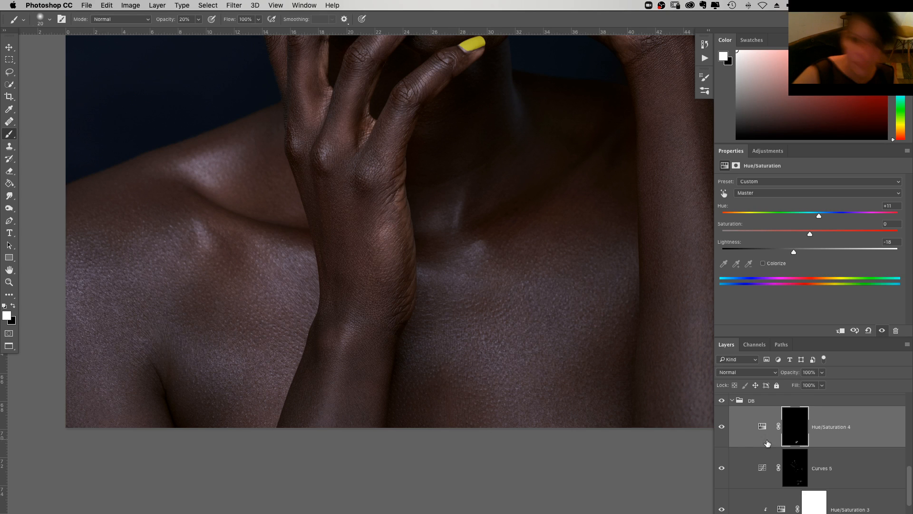
Hide the color group and compare the whole portrait with the collapsed DB group switched off and on
click(731, 400)
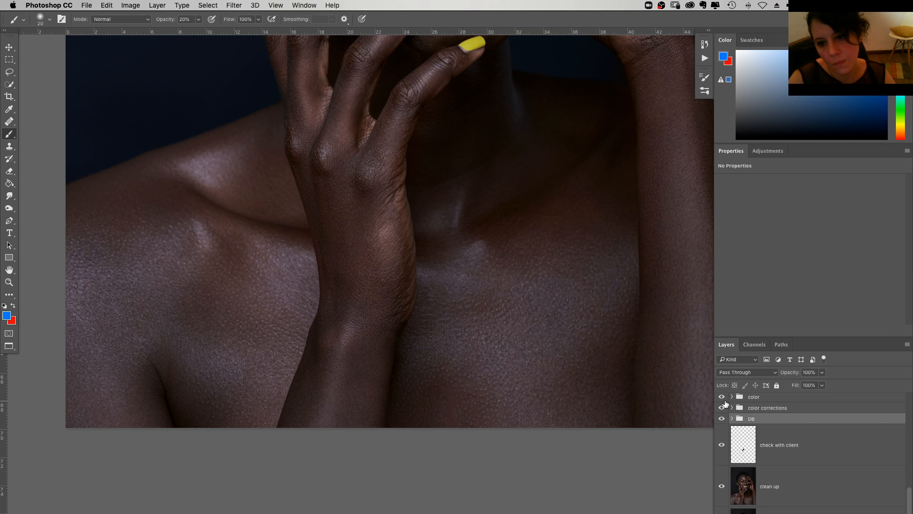
click(722, 398)
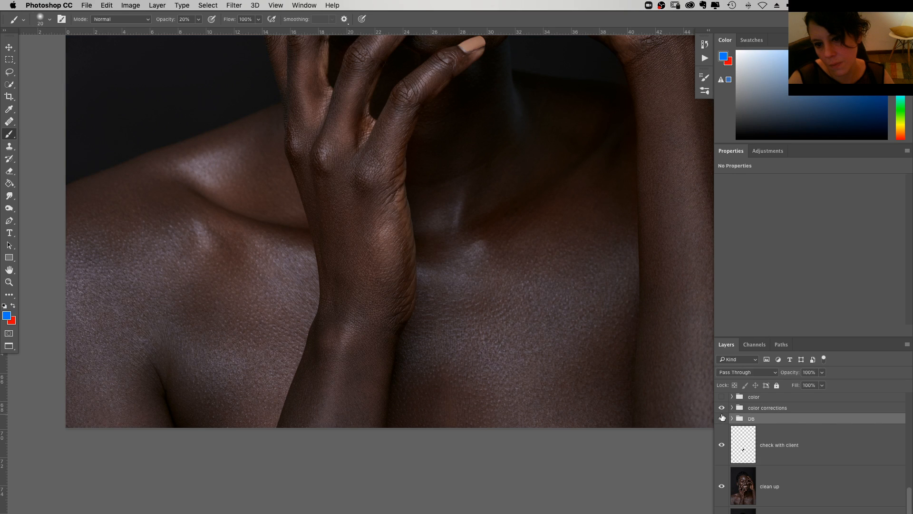
key(super+0)
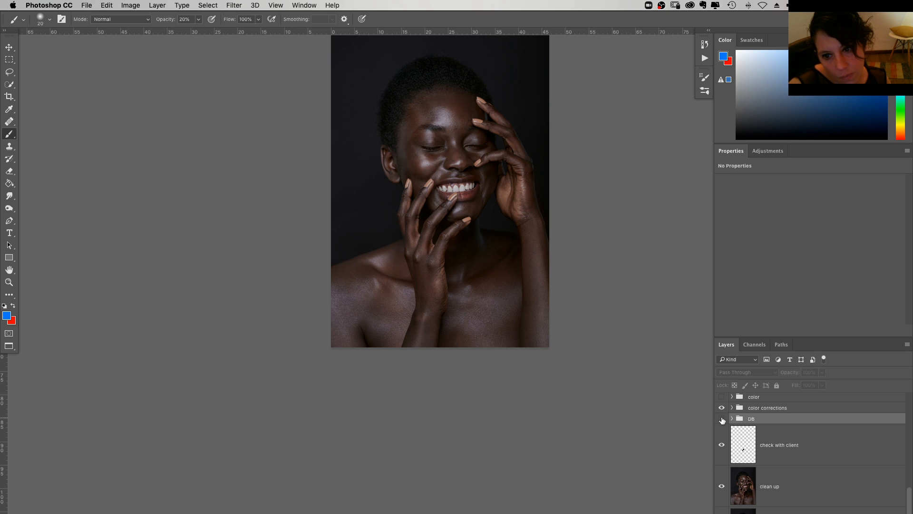
click(721, 418)
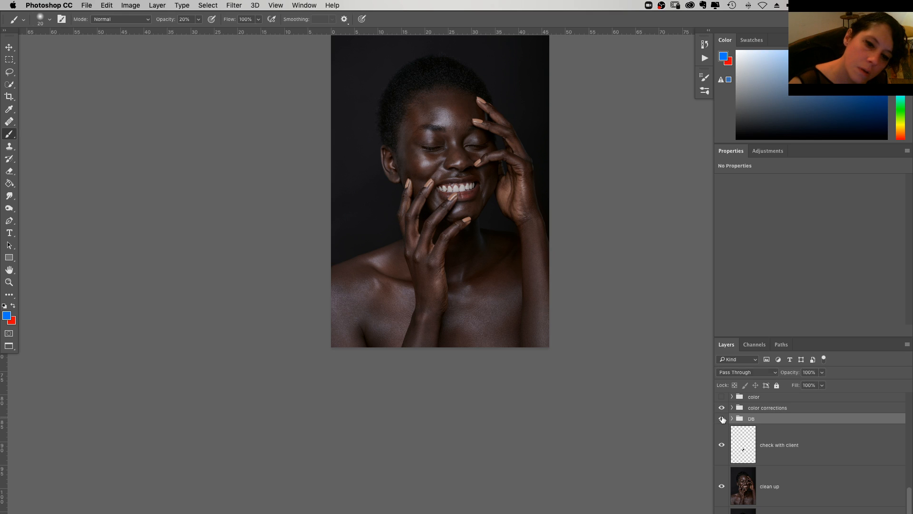
click(722, 419)
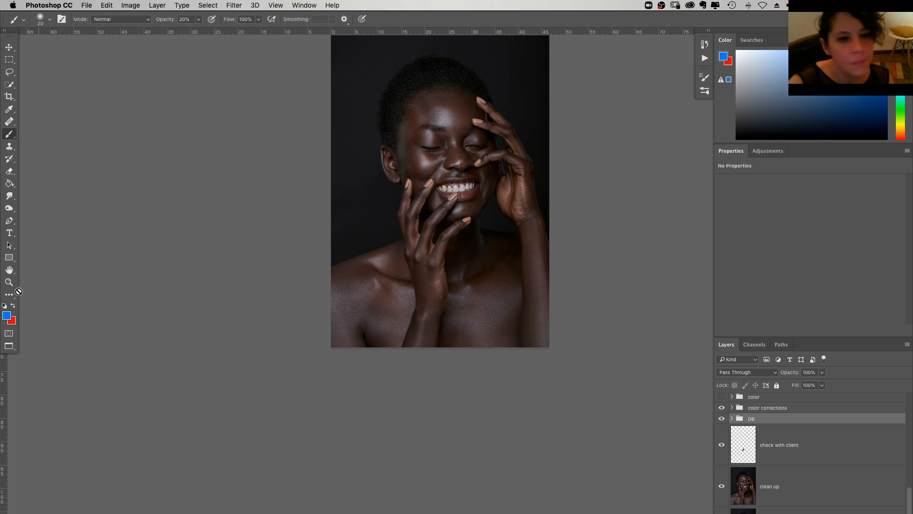
Expand the DB group and select the Curves 4 layer mask for close work on the face and hands
key(z)
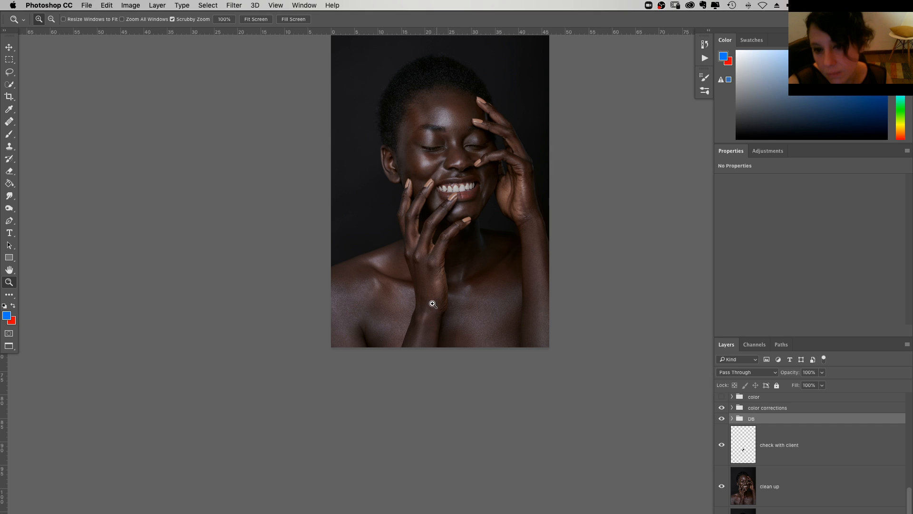
drag(433, 304, 505, 205)
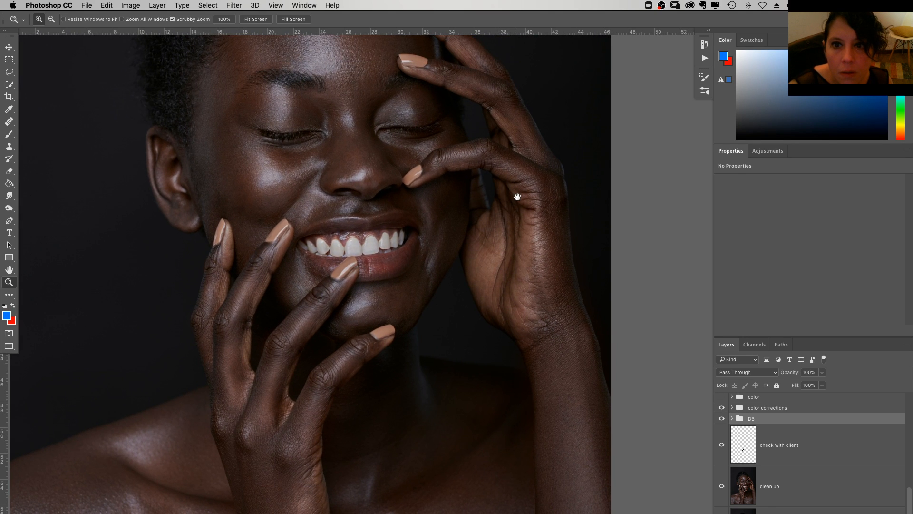
scroll(517, 197, up, 2)
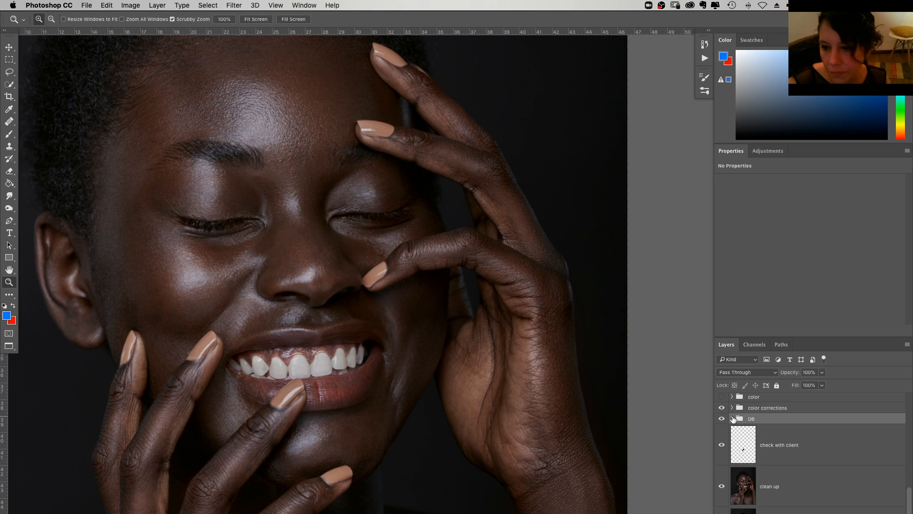
click(732, 419)
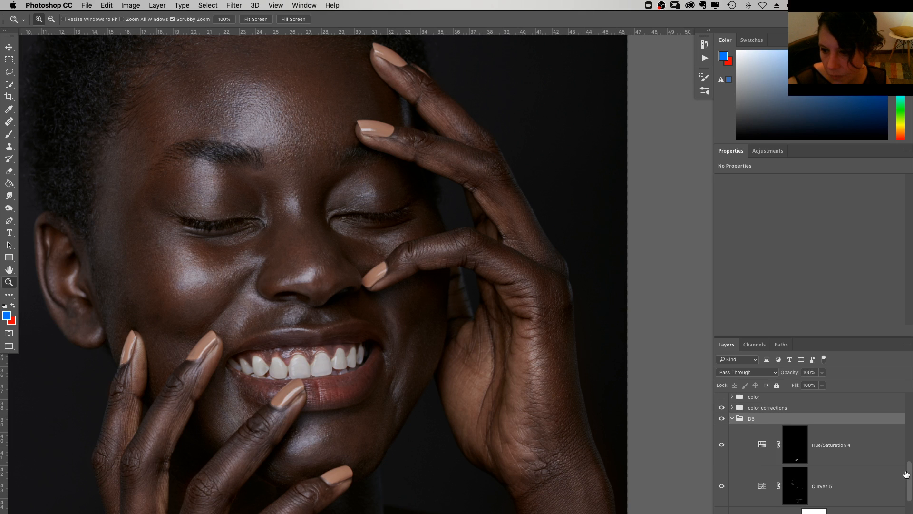
drag(906, 474, 906, 494)
click(795, 468)
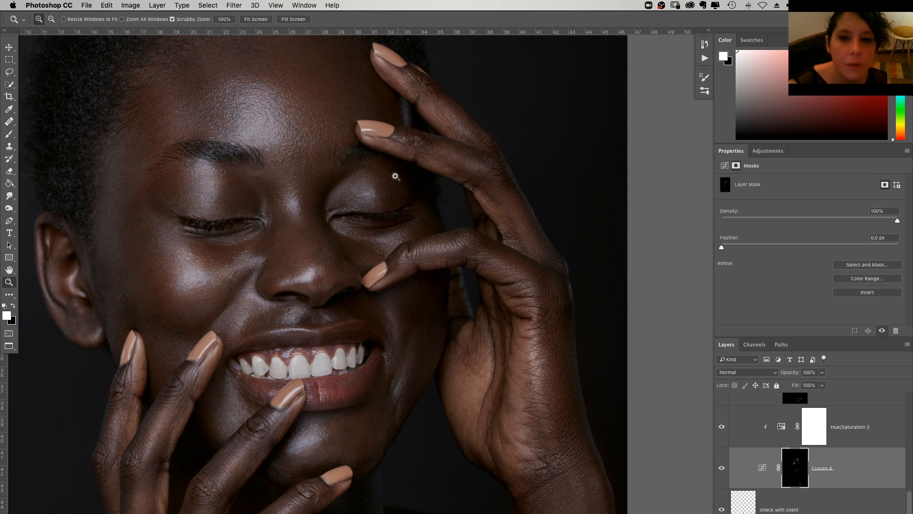
Set the Brush tool to 19 px at 5% opacity for painting on the Curves 4 mask
key(b)
right_click(443, 206)
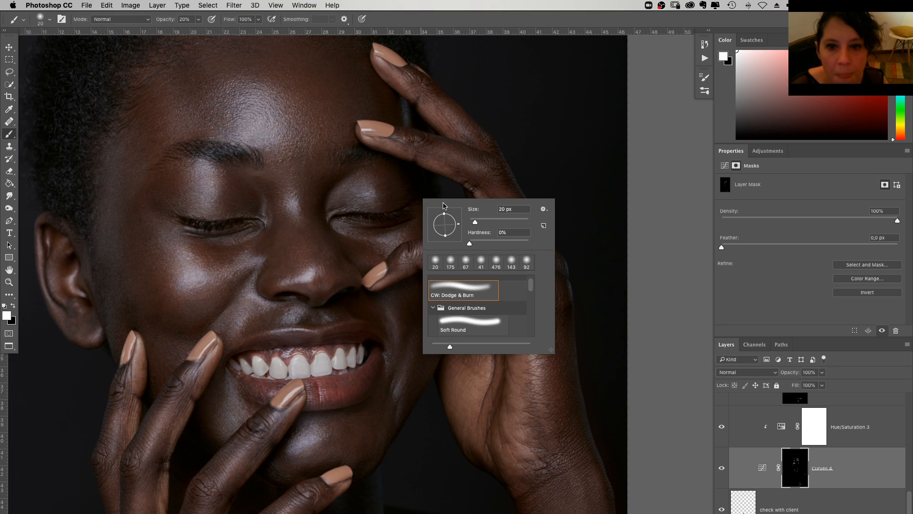
key(bracketleft)
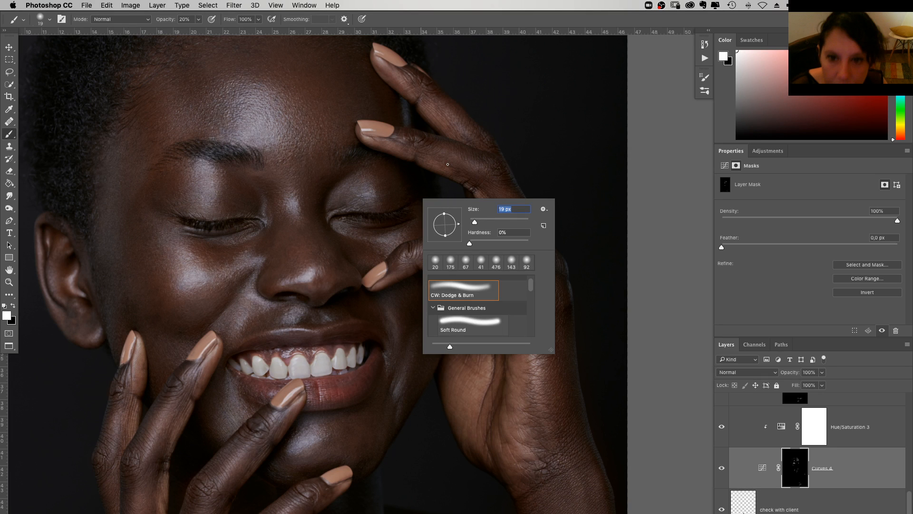
key(Return)
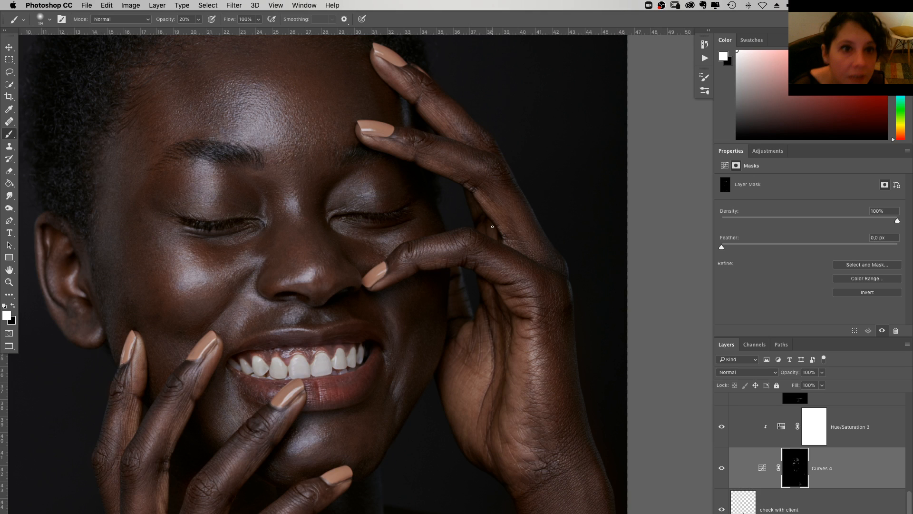
key(0)
key(5)
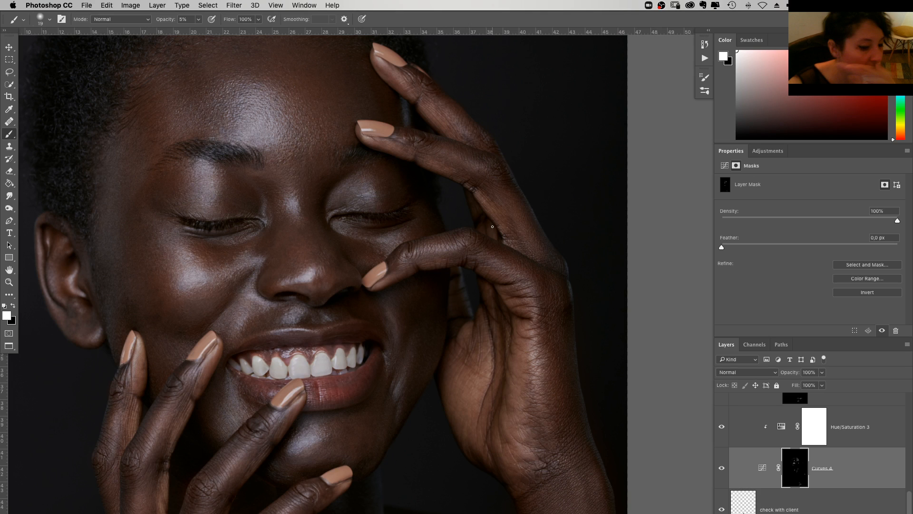
Revert the document to the history state four brush strokes back
key(F9)
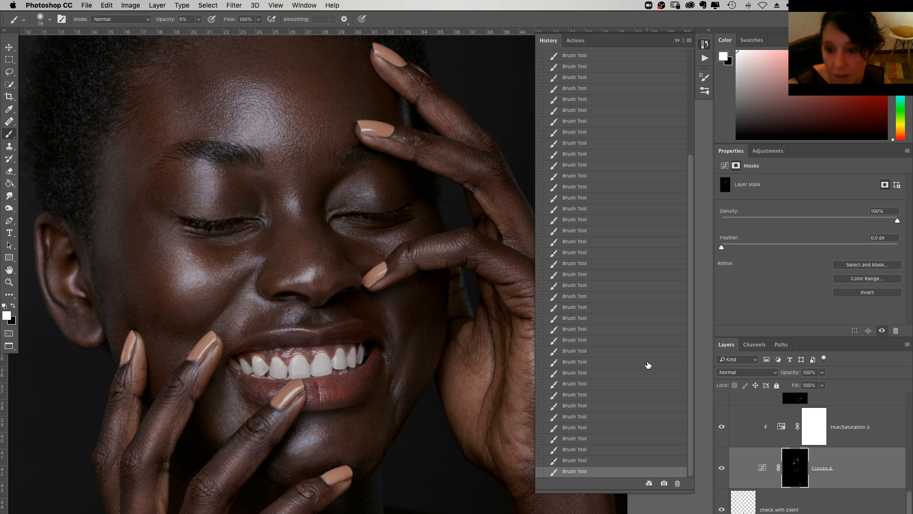
click(608, 427)
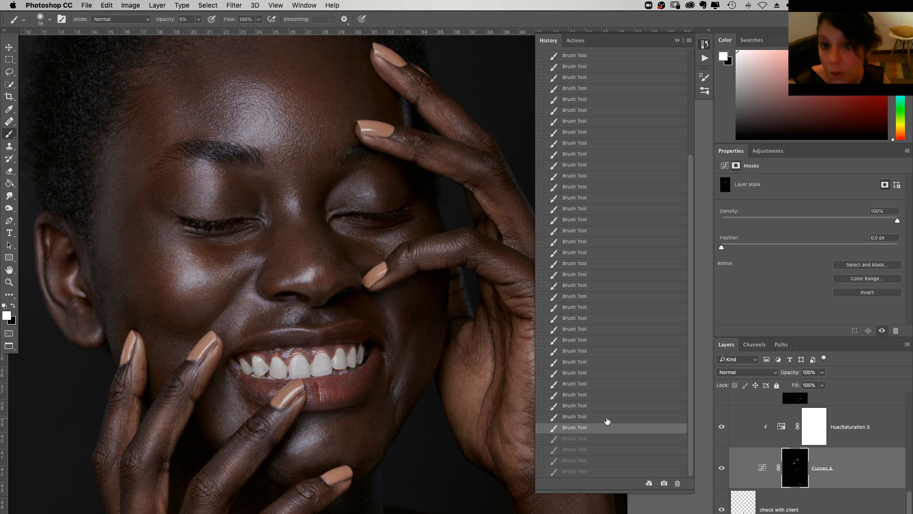
key(F9)
scroll(370, 261, up, 2)
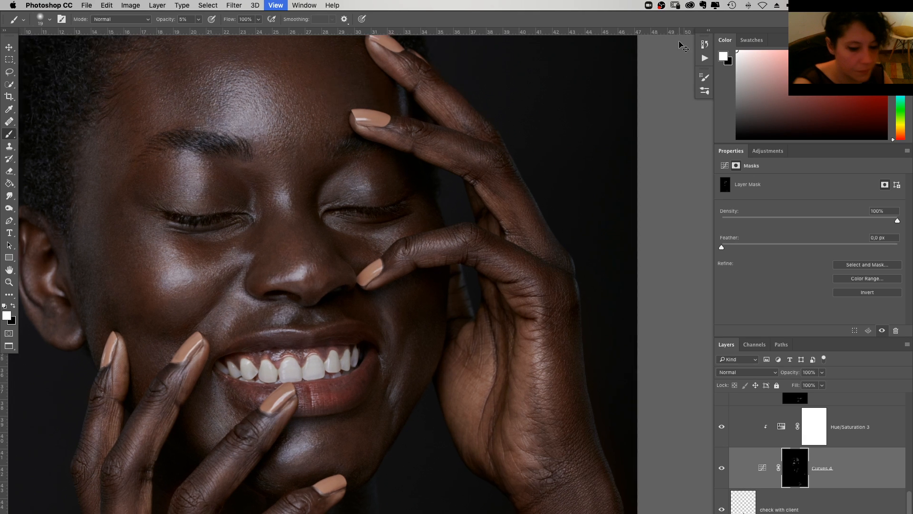
scroll(370, 262, right, 3)
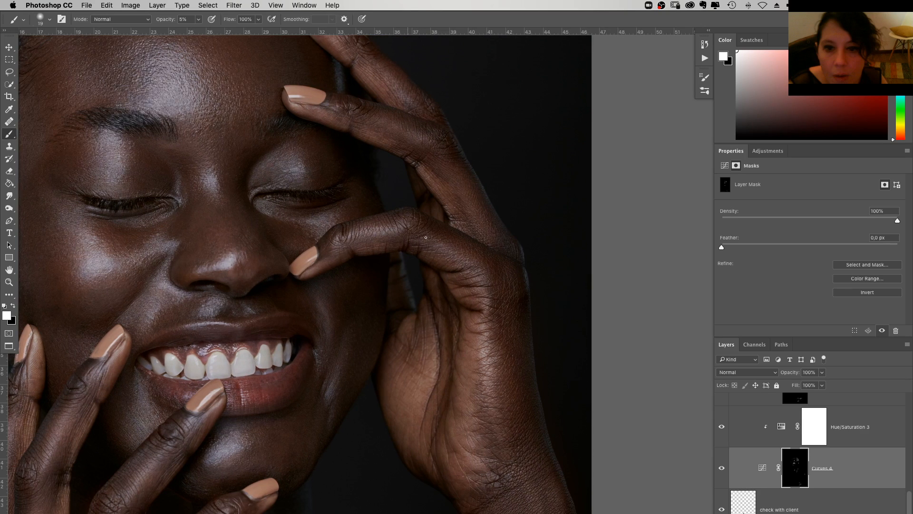
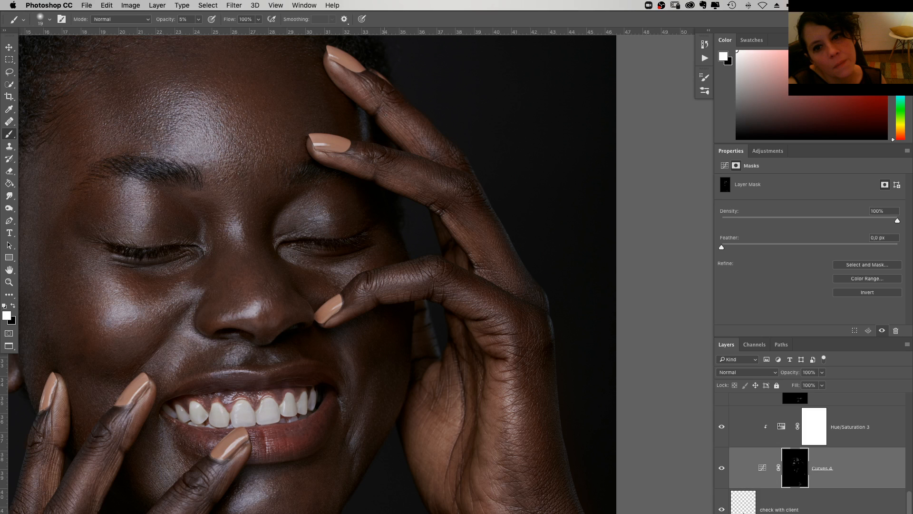
Set the brush size to 46 px for dodging the fingers beside the mouth on the Curves 4 mask
mouse_move(438, 370)
mouse_down()
mouse_move(468, 339)
mouse_move(491, 284)
mouse_up()
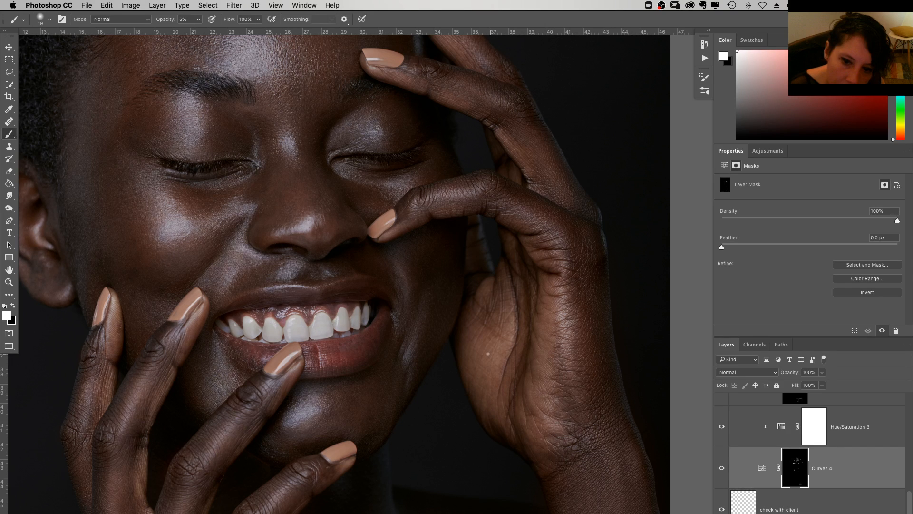
mouse_move(488, 354)
mouse_down()
mouse_move(555, 271)
mouse_move(452, 303)
mouse_up()
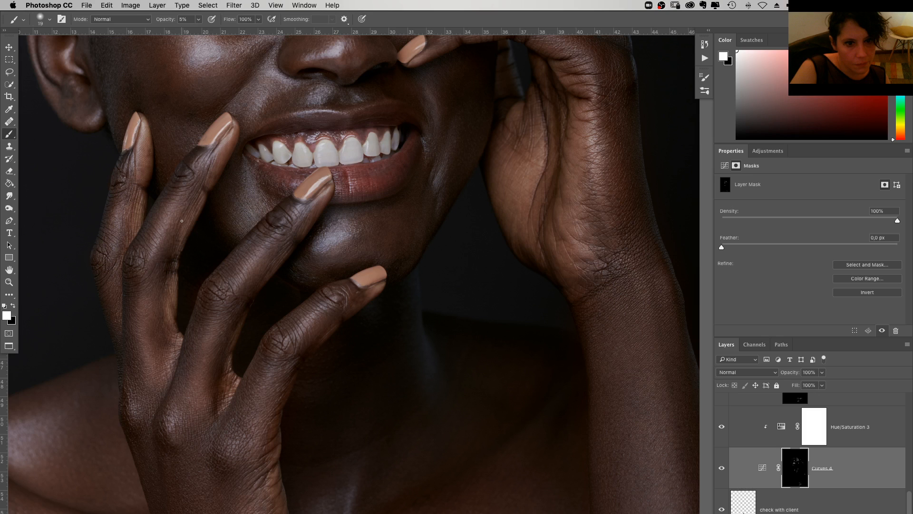
right_click(163, 259)
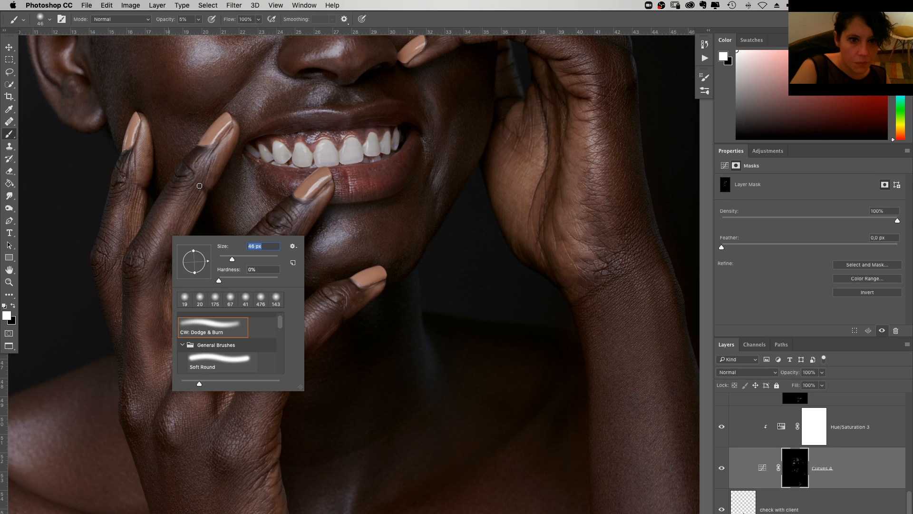
key(Return)
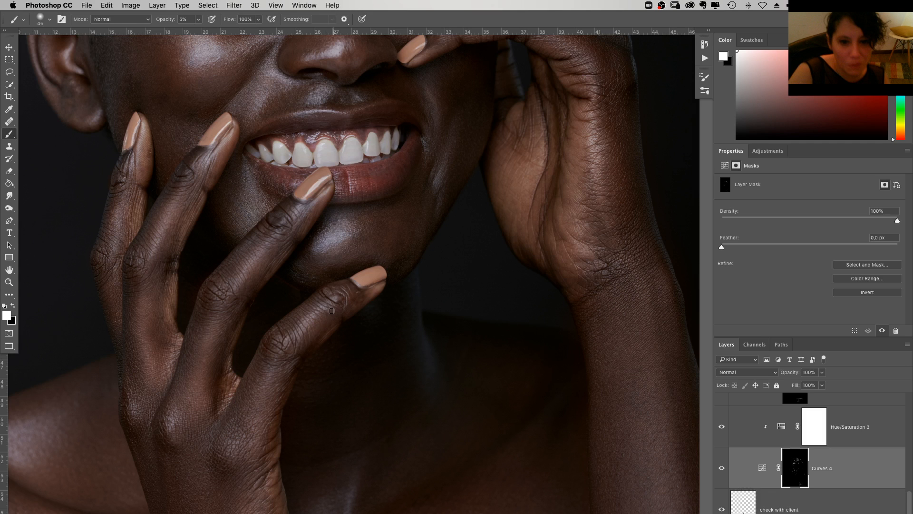
Set the brush size to 20 px for finer dodging on the back of the hand and wrist
scroll(275, 458, down, 5)
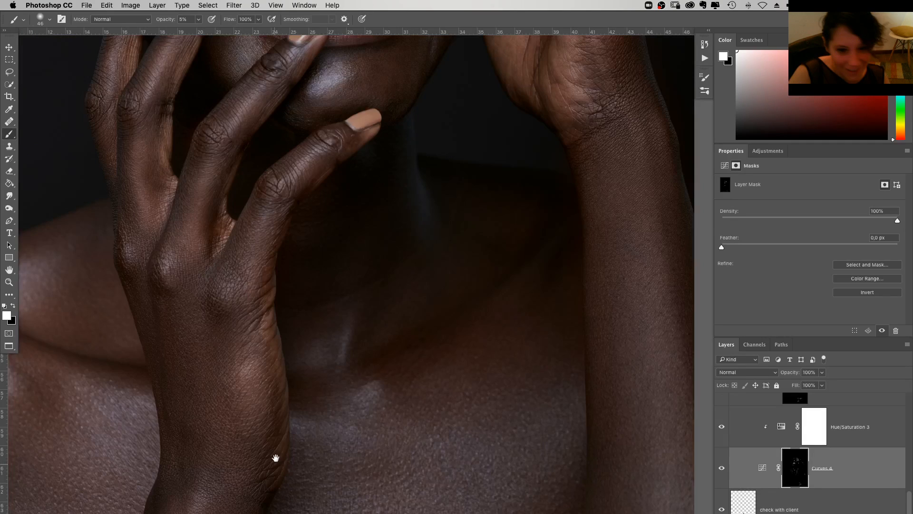
scroll(276, 457, down, 1)
right_click(270, 321)
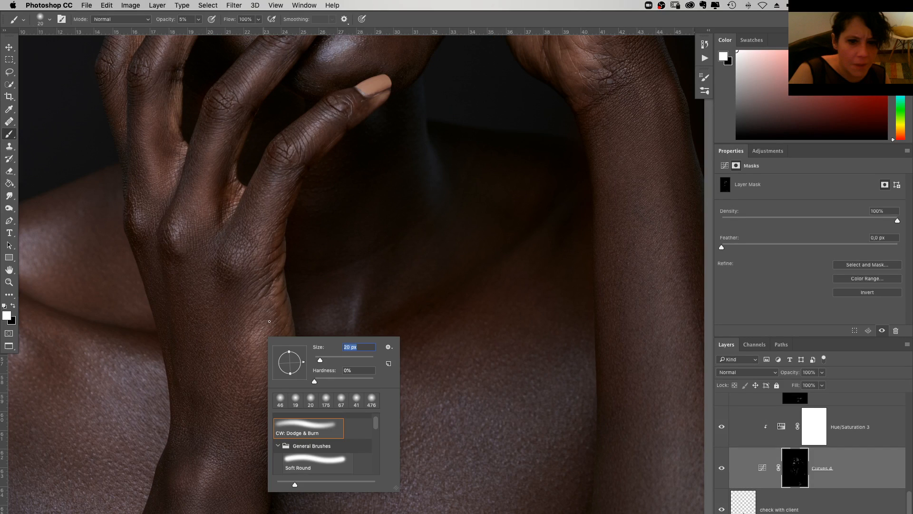
key(Escape)
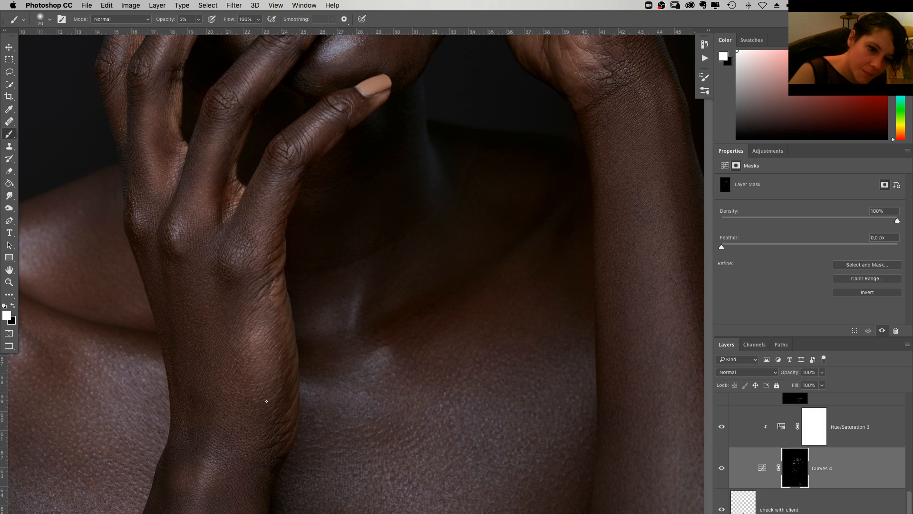
Set the brush size to 39 px for dodging the raised hand and wrist on the Curves 4 mask
drag(526, 236, 499, 304)
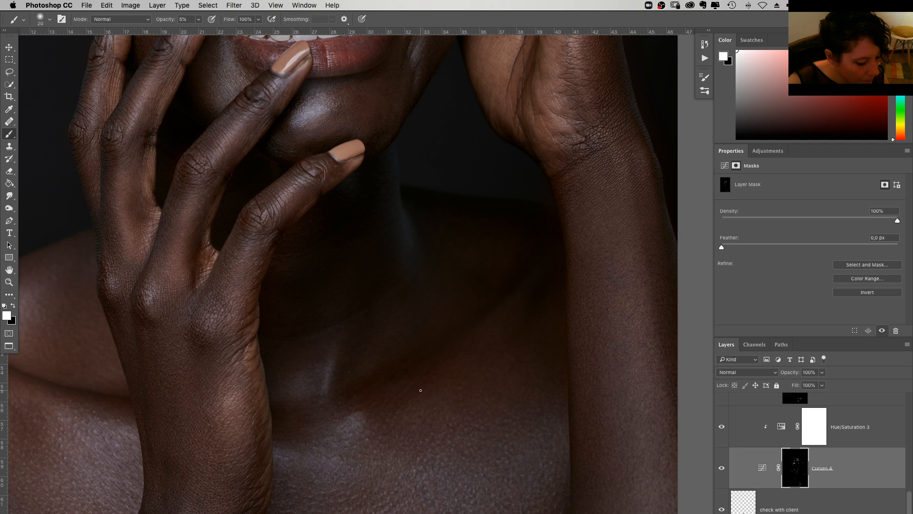
drag(493, 361, 495, 370)
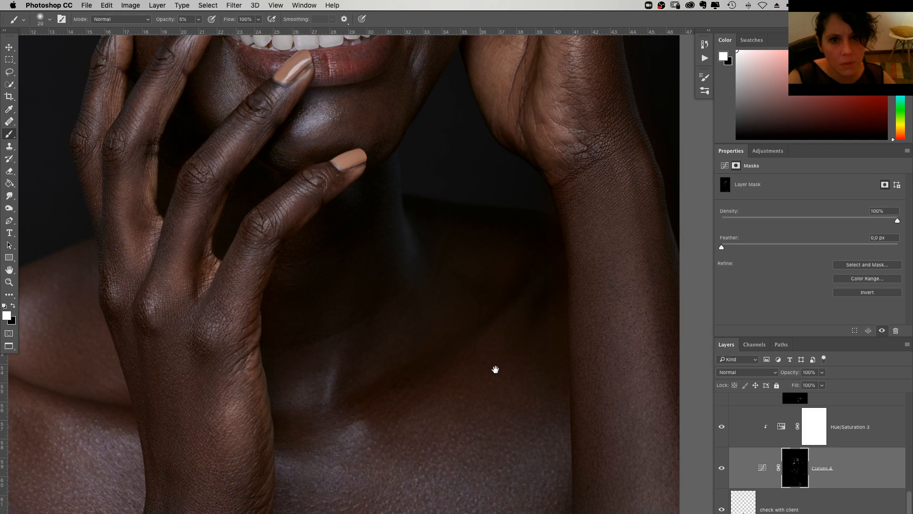
scroll(495, 370, up, 5)
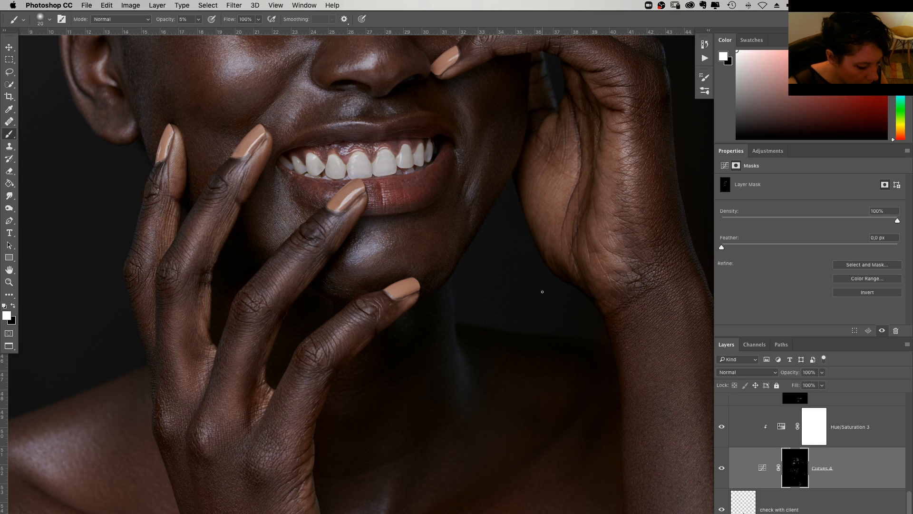
mouse_move(524, 265)
mouse_down()
mouse_move(585, 262)
mouse_move(577, 286)
mouse_move(593, 326)
mouse_move(585, 312)
mouse_move(632, 288)
mouse_up()
drag(380, 374, 394, 297)
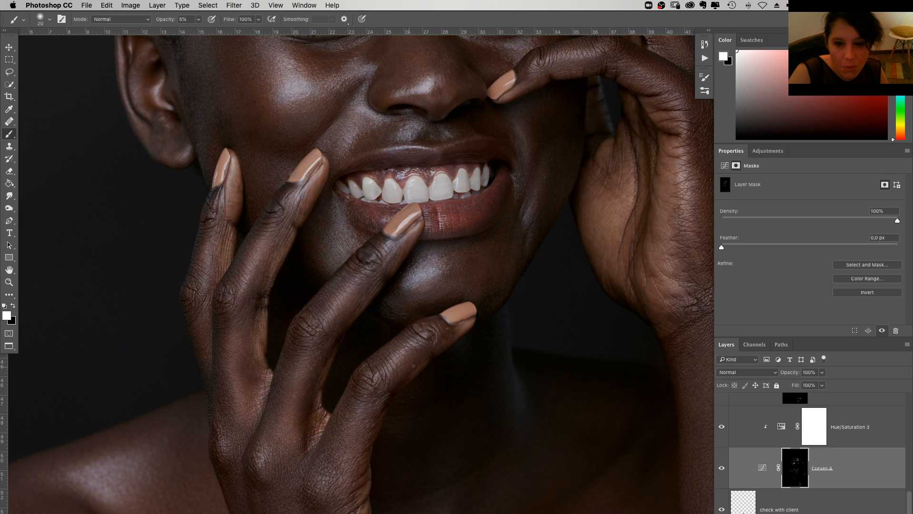
drag(375, 270, 183, 278)
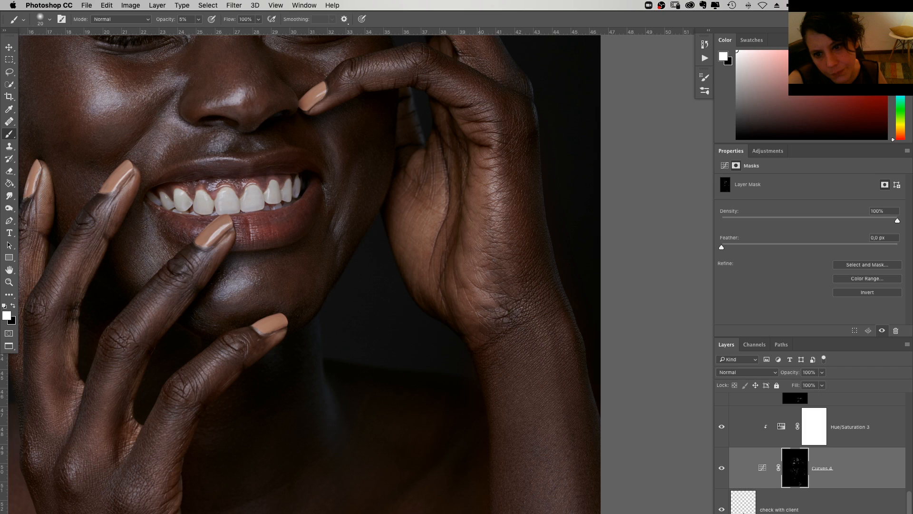
right_click(500, 274)
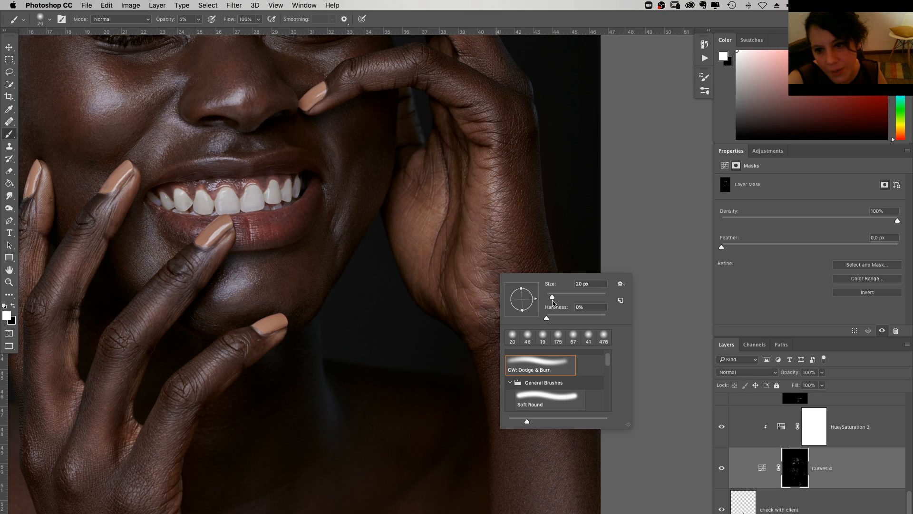
drag(552, 296, 557, 296)
key(Return)
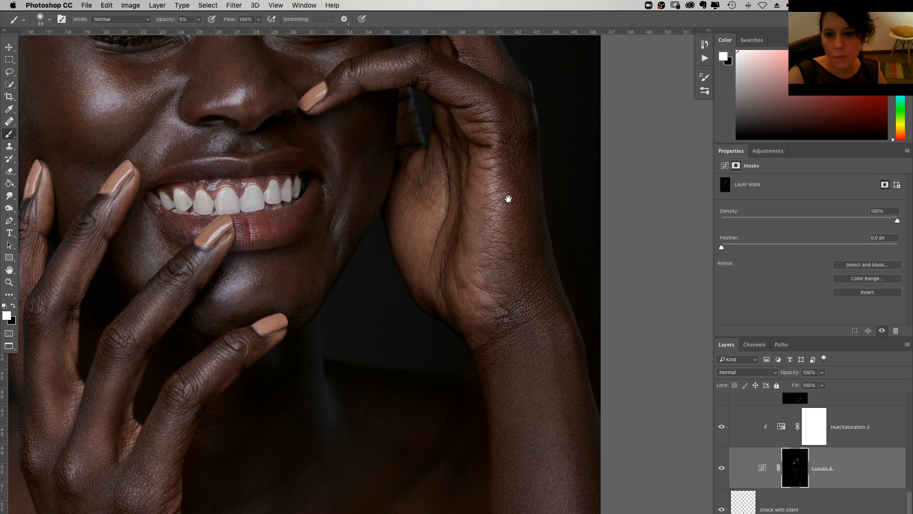
Set the brush size to 25 px for the Curves 5 mask around the fingers on the forehead, and return to the Curves 4 mask
scroll(508, 198, up, 5)
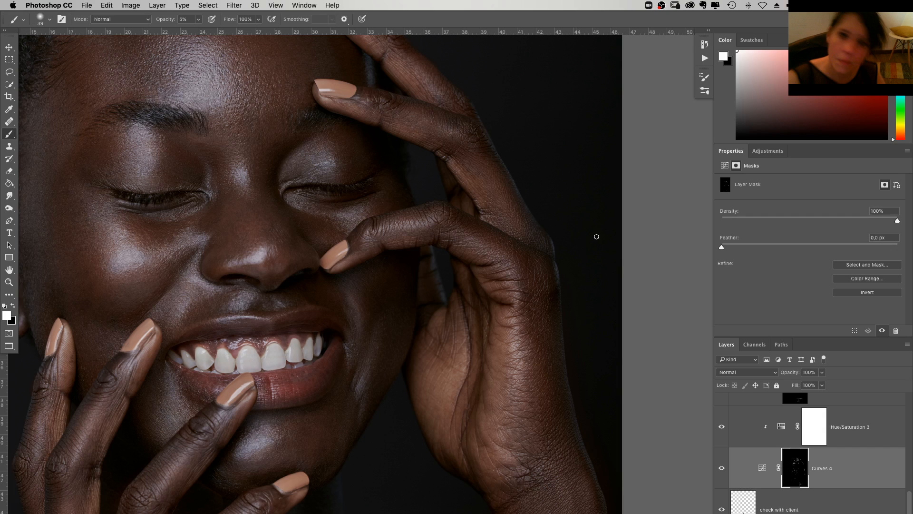
scroll(461, 142, up, 2)
scroll(461, 142, left, 1)
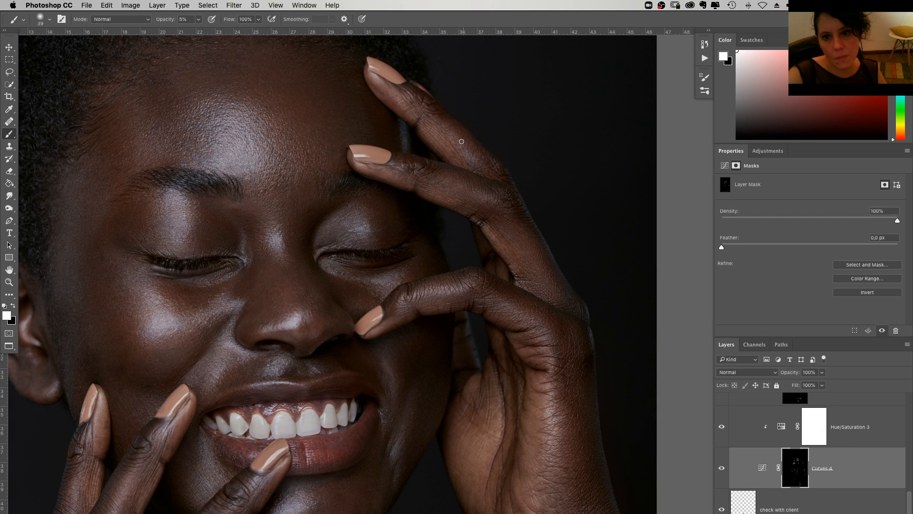
key(ctrl+j)
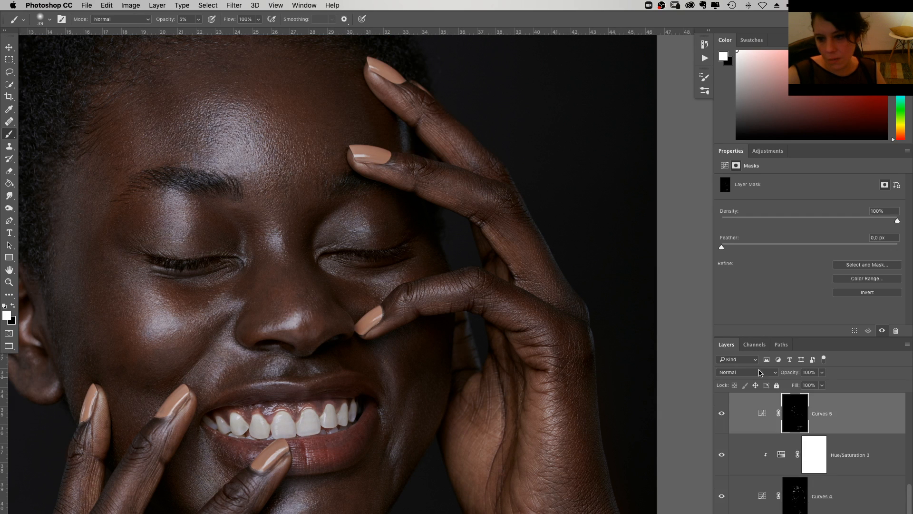
right_click(407, 197)
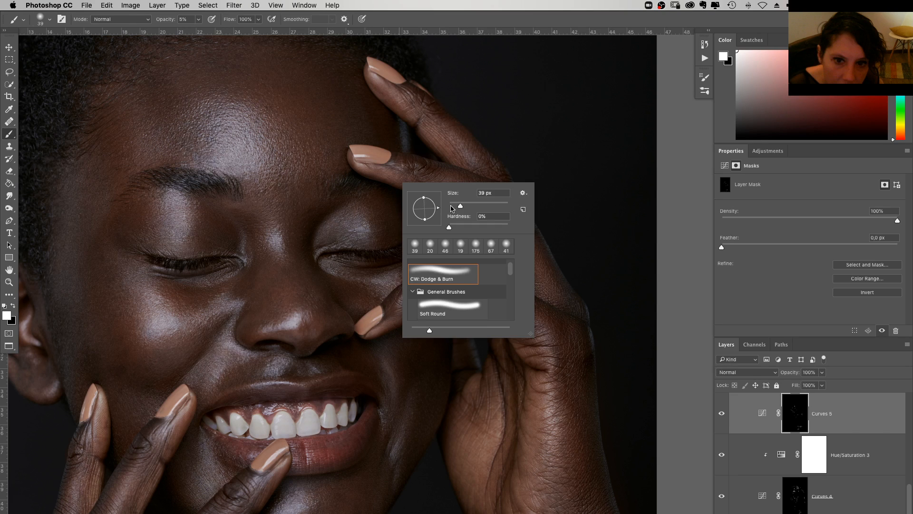
drag(452, 206, 456, 206)
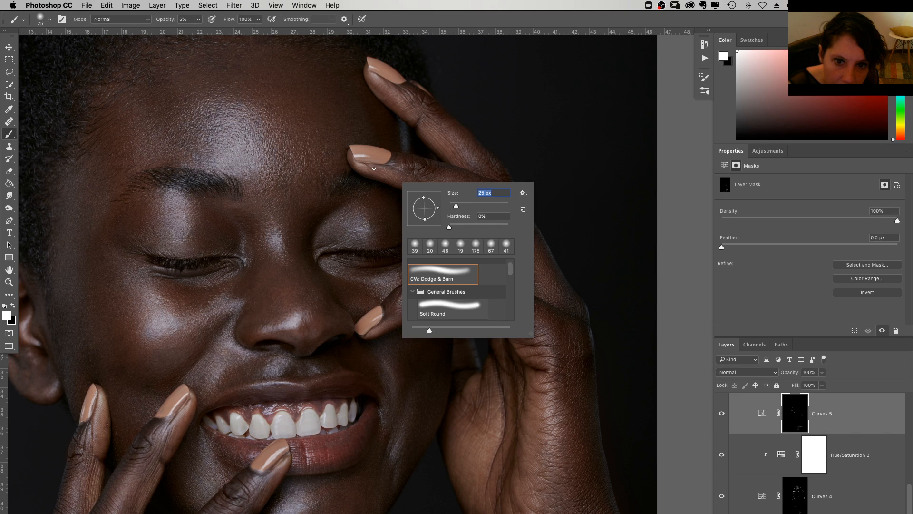
key(Return)
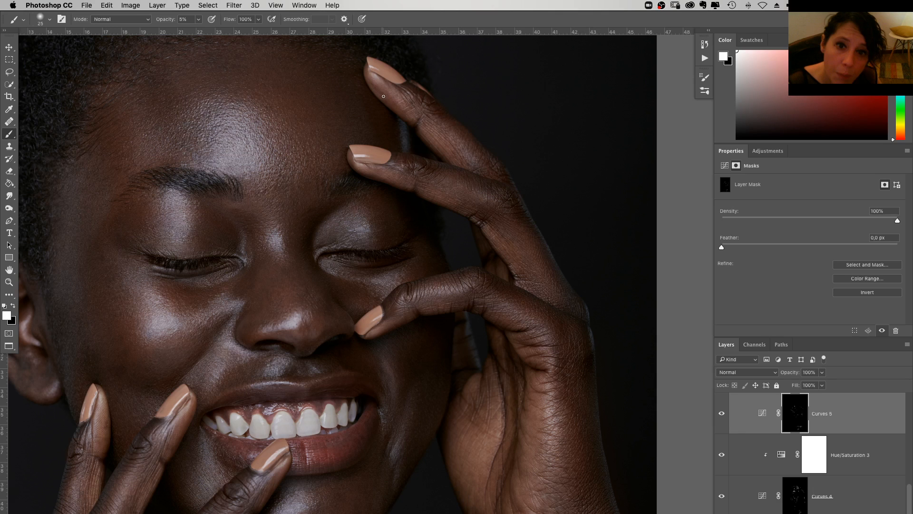
click(803, 501)
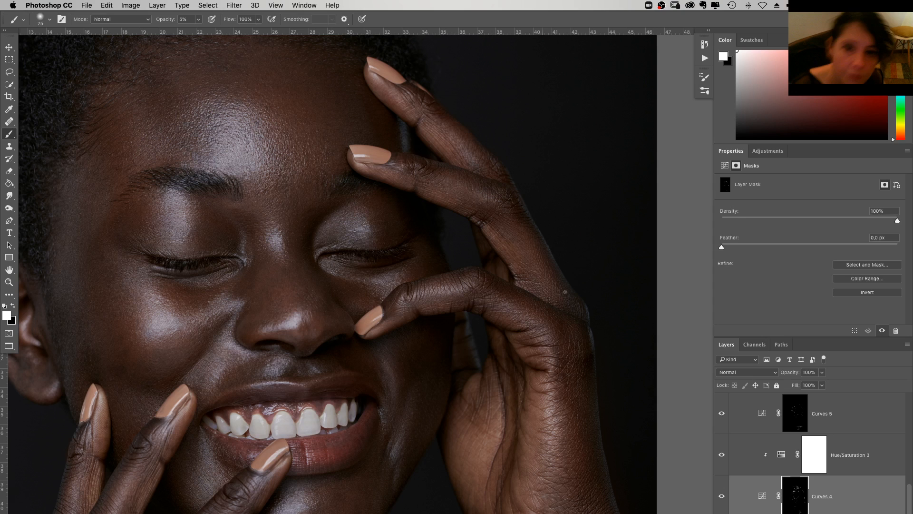
Group the run of Curves layers from Curves 8 and Curves 7 downward that sits above the color group
key(super+minus)
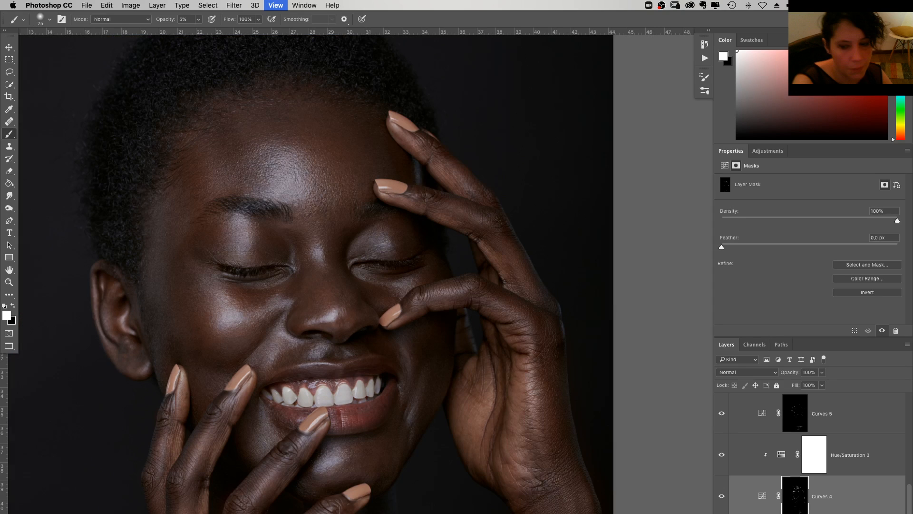
key(super+minus)
scroll(730, 445, up, 5)
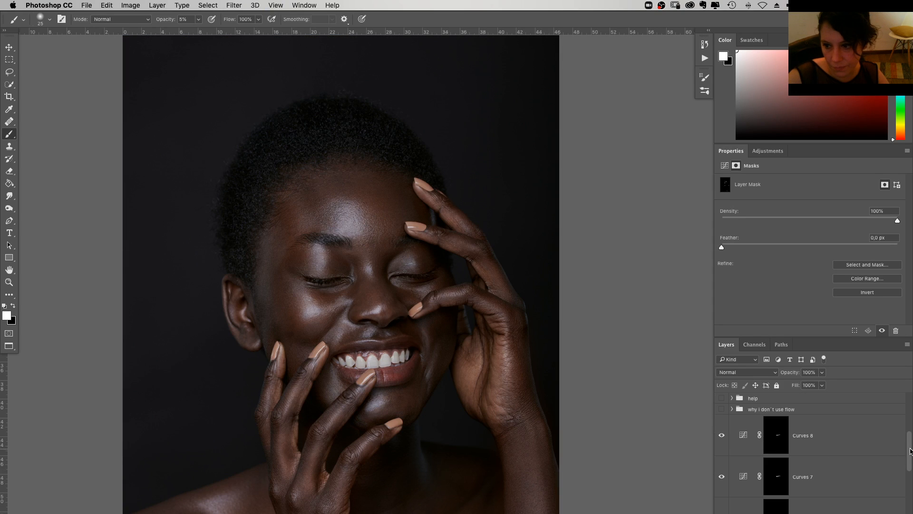
click(730, 445)
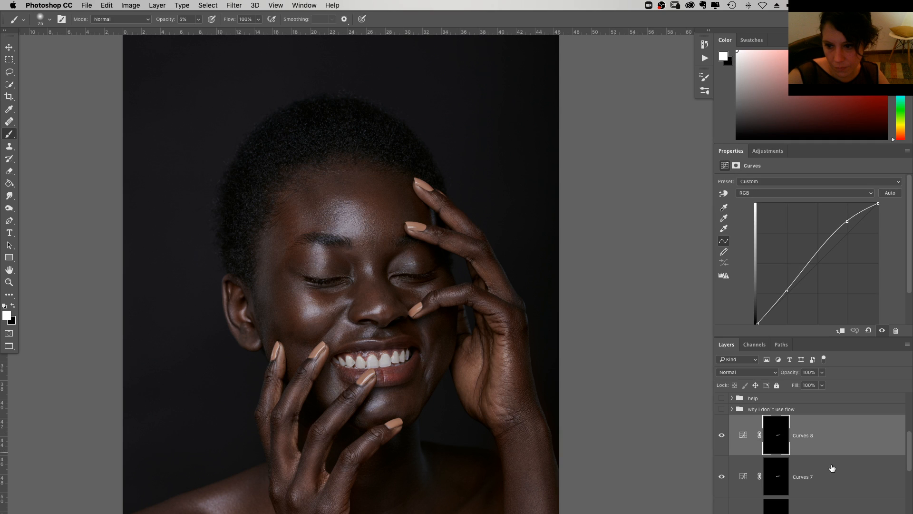
shift+click(831, 468)
drag(832, 468, 738, 426)
key(super+g)
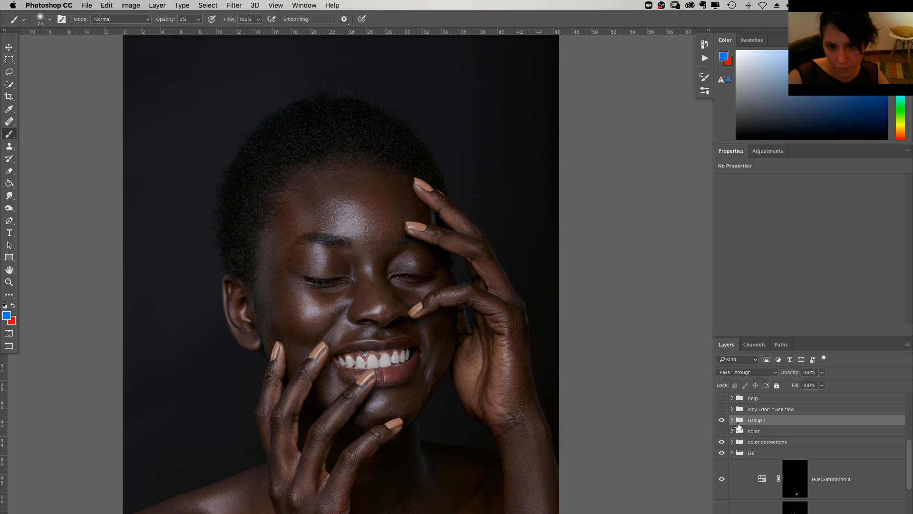
Rename the new layer group as gums and move it into the color corrections group
double_click(757, 420)
text(g)
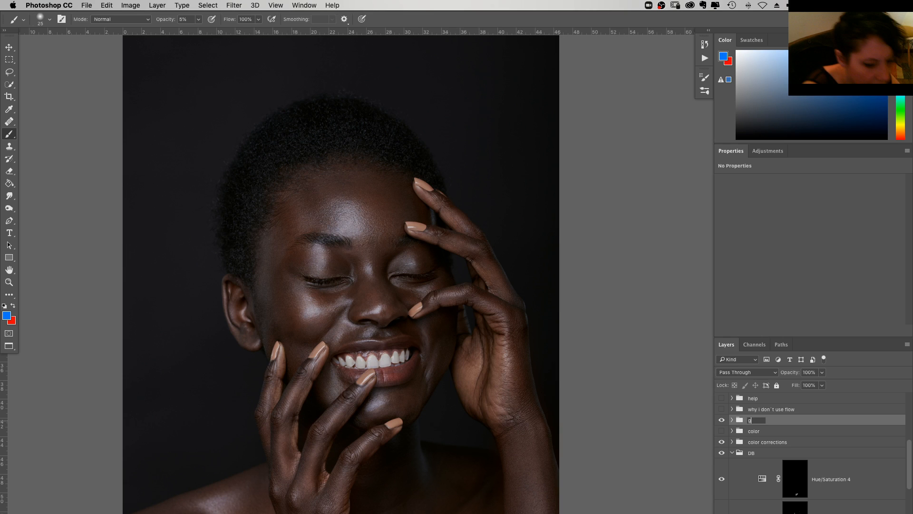
text(ums)
drag(741, 420, 741, 441)
Show the color group and set the brush size to 91 px for painting on the Curves 5 mask
click(724, 420)
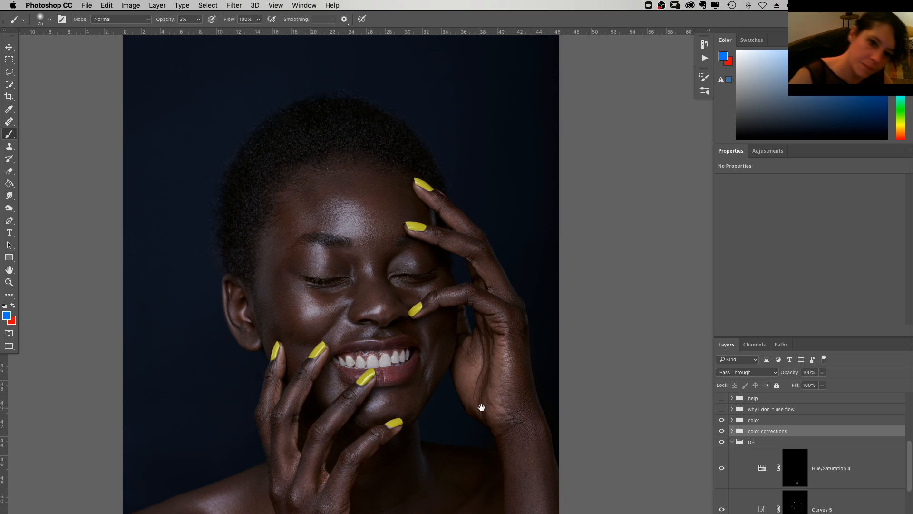
scroll(480, 406, down, 3)
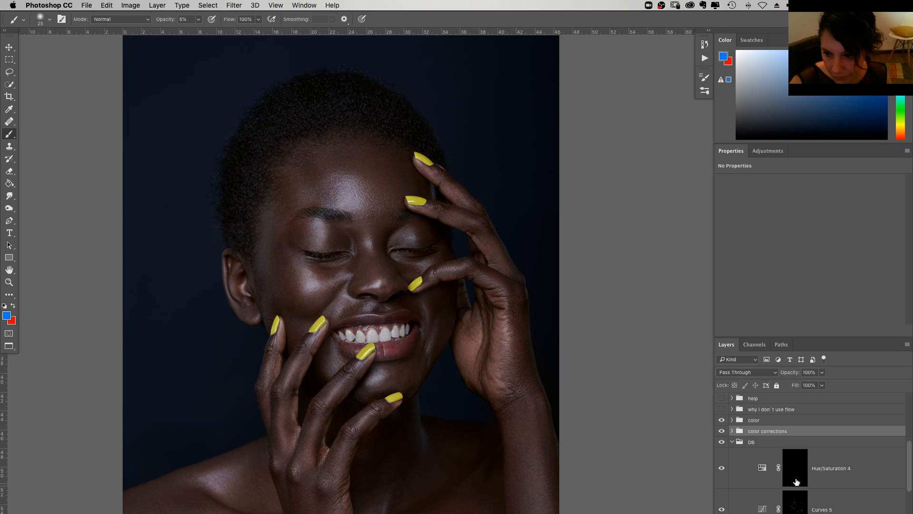
click(782, 504)
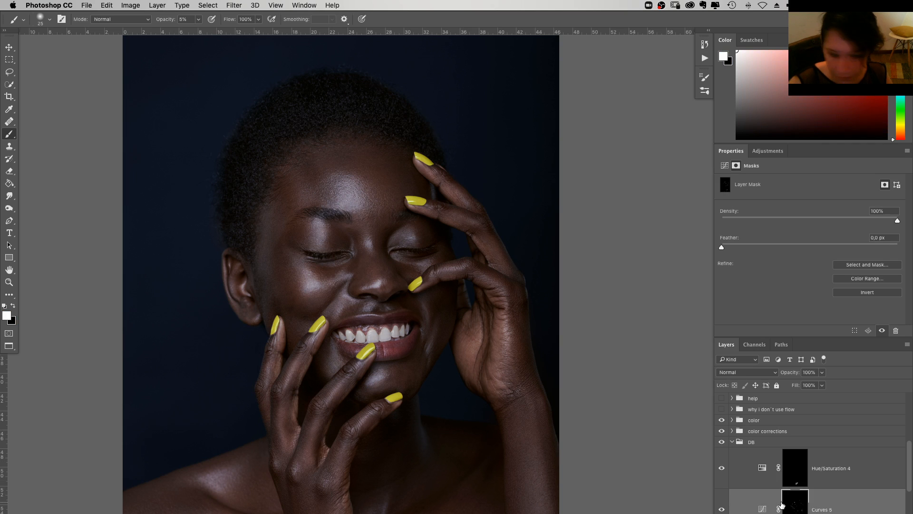
right_click(495, 268)
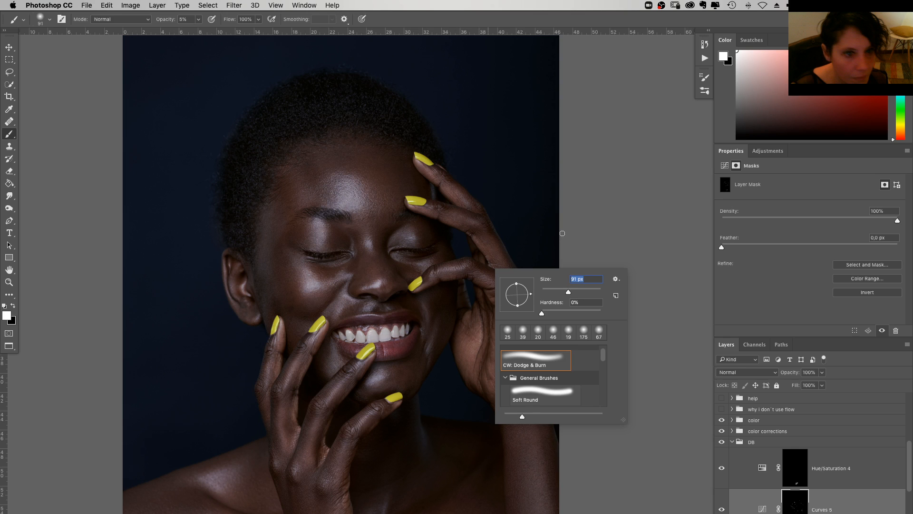
key(Return)
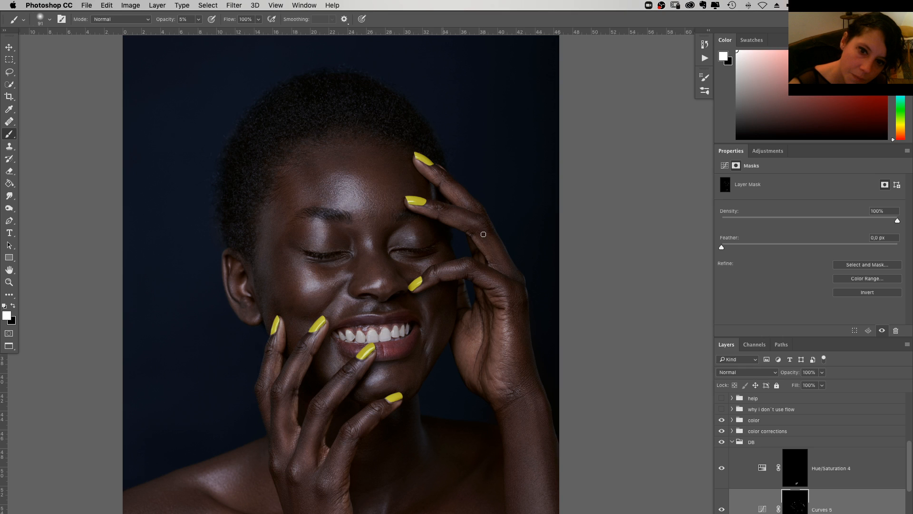
scroll(484, 234, down, 3)
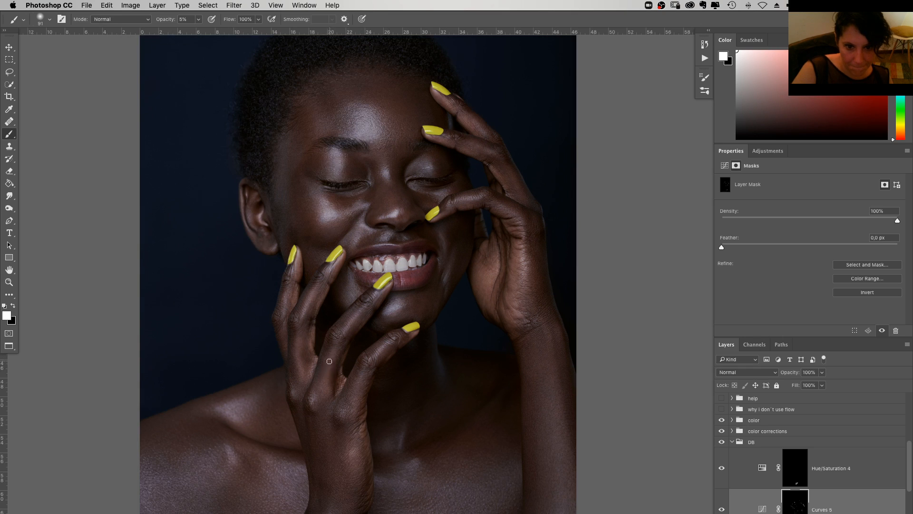
drag(336, 335, 364, 314)
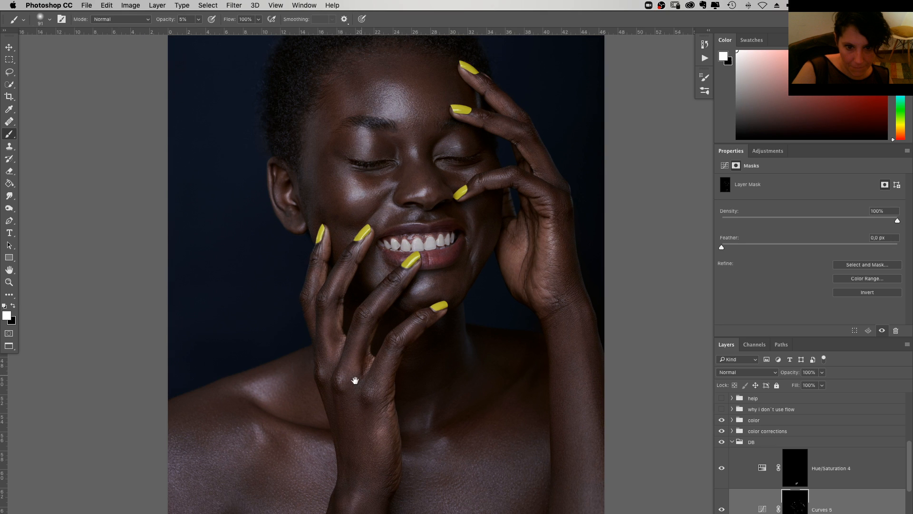
Show the help group for a black-and-white view, and set the brush size to 47 px for the Curves 4 mask
click(722, 398)
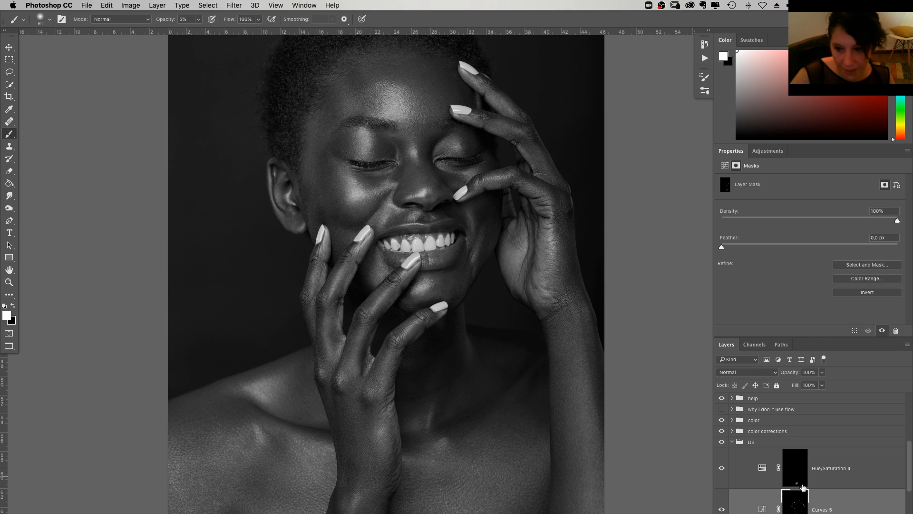
drag(909, 459, 800, 511)
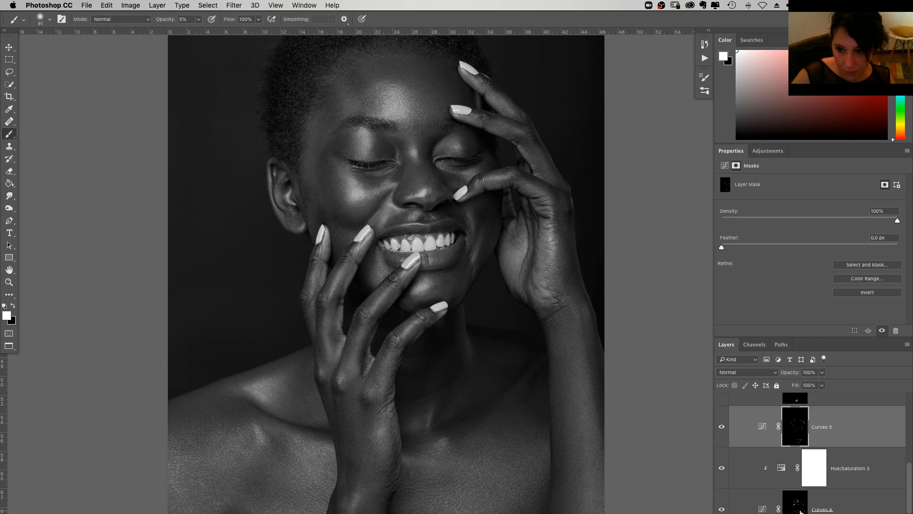
click(800, 512)
right_click(405, 371)
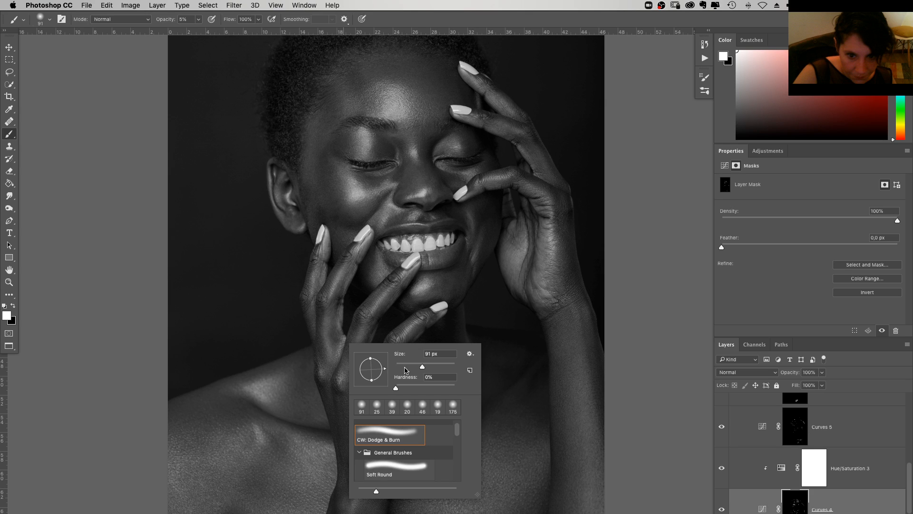
click(405, 368)
key(Return)
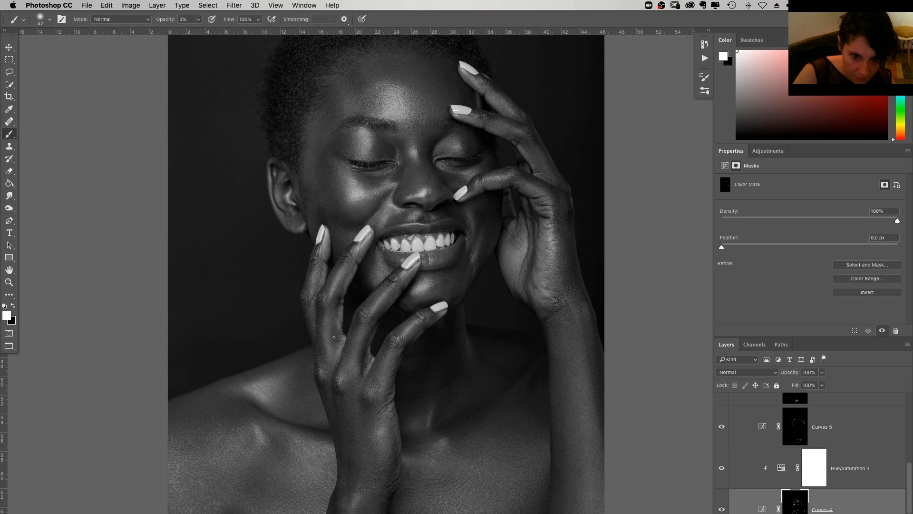
Alternate between the Curves 5 and Curves 4 masks, setting the brush size to 31 px on Curves 4 and finishing on Curves 5
click(807, 431)
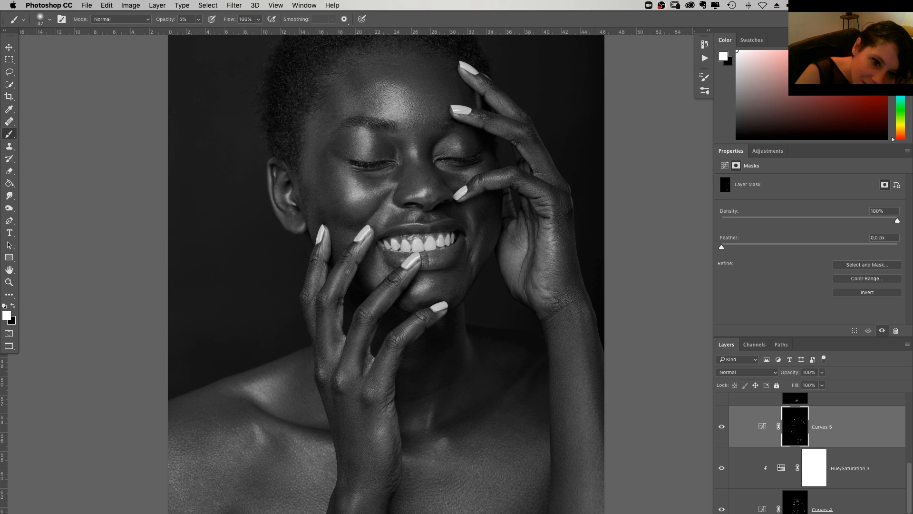
click(784, 495)
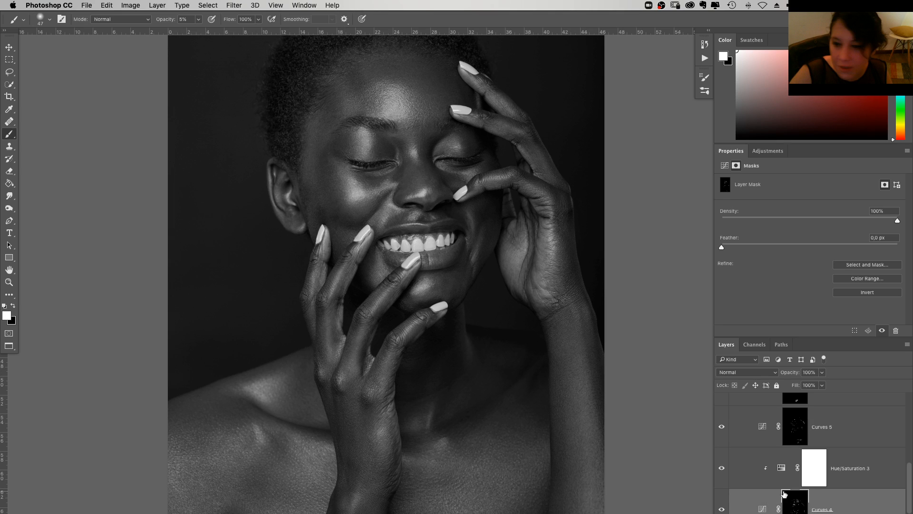
right_click(341, 284)
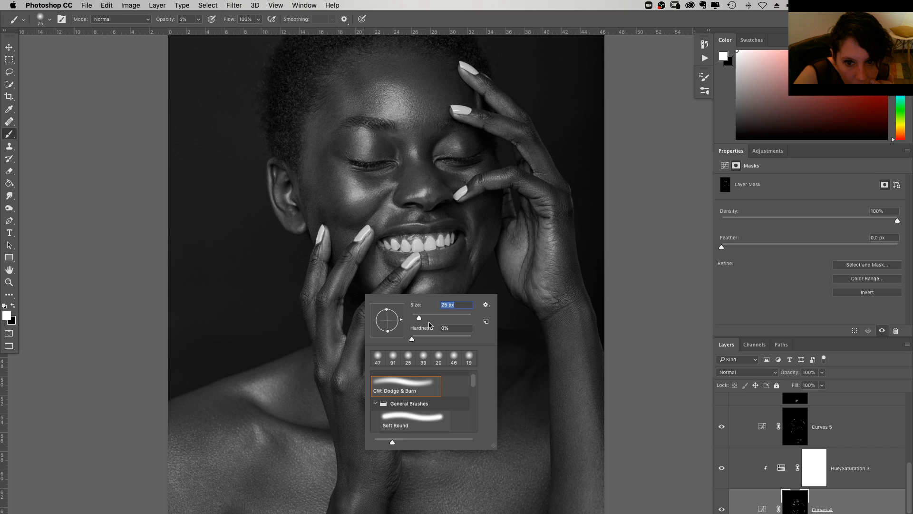
text(31)
key(Return)
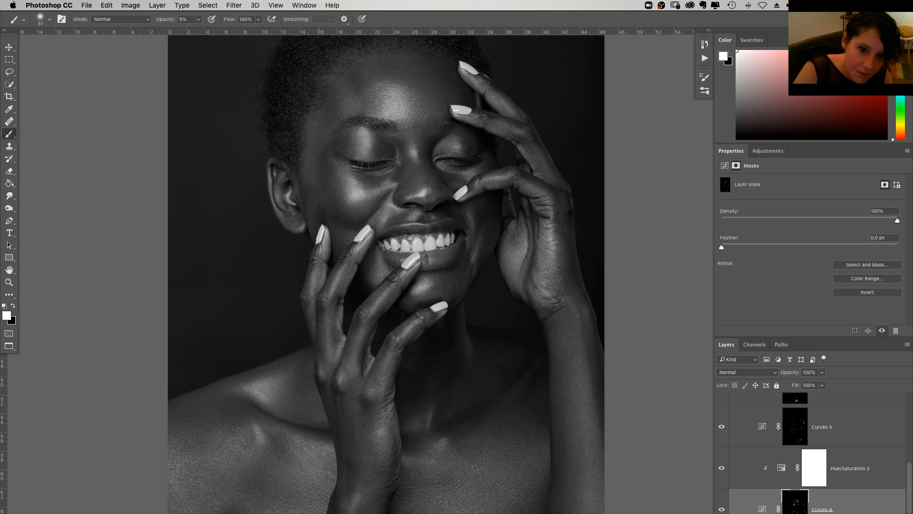
key(alt+bracketright)
key(alt+bracketright)
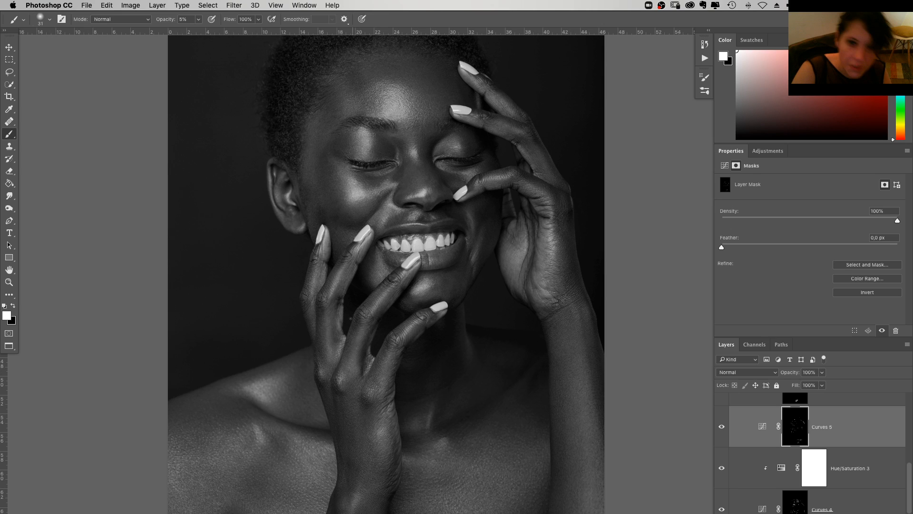
Select the Curves 4 mask and set the brush size to 83 px, and to 41 px for smaller areas on the fingers
click(791, 493)
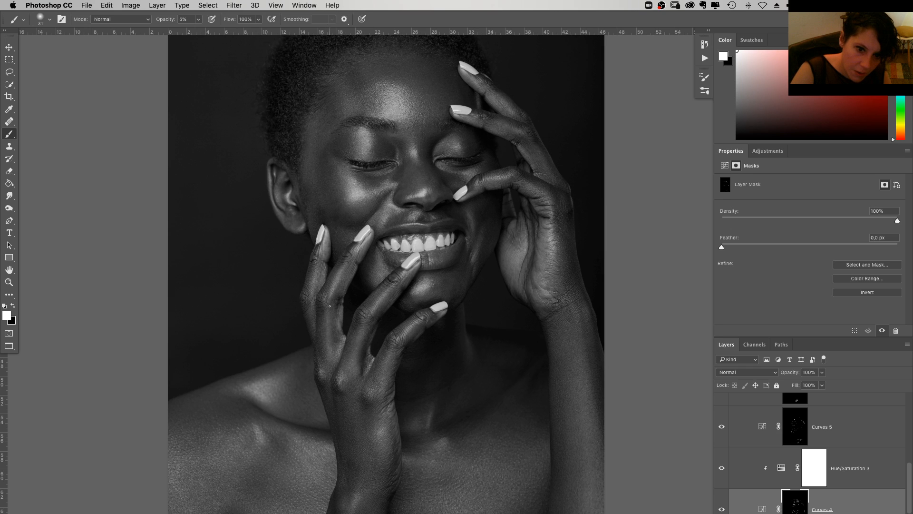
right_click(327, 338)
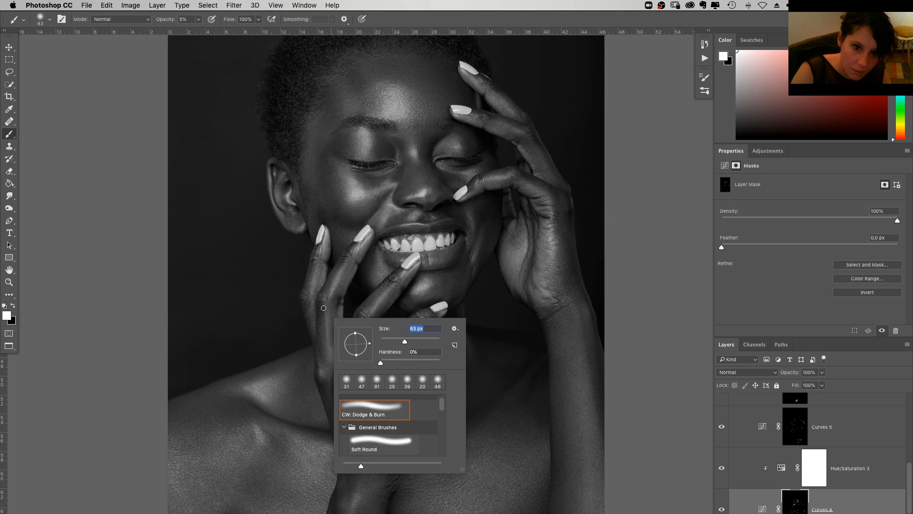
key(Return)
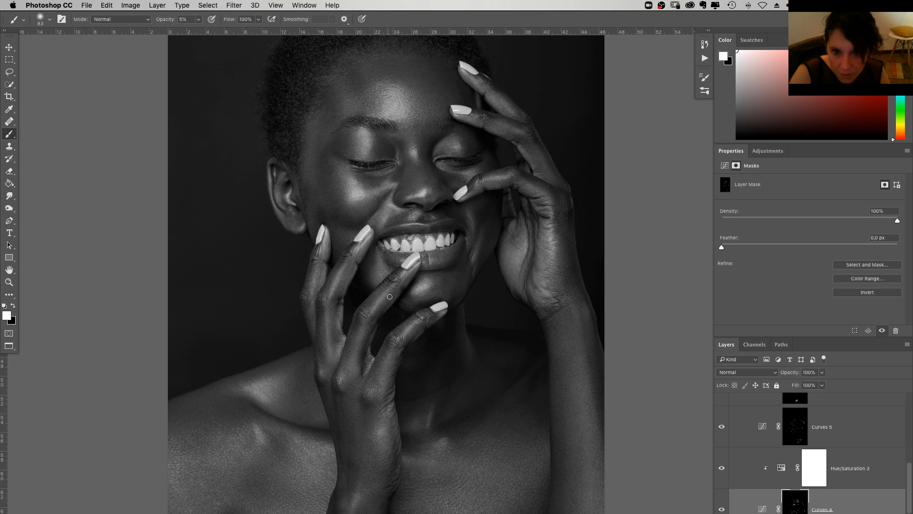
right_click(390, 360)
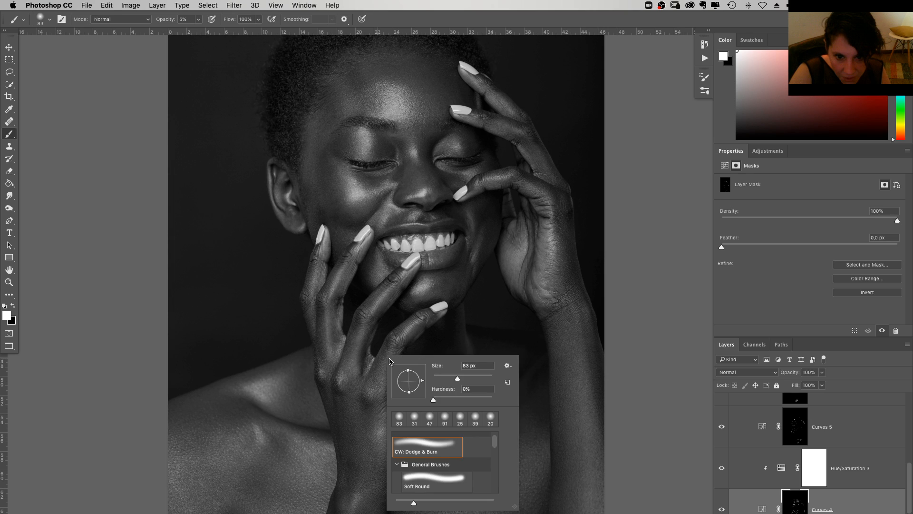
drag(366, 340, 364, 340)
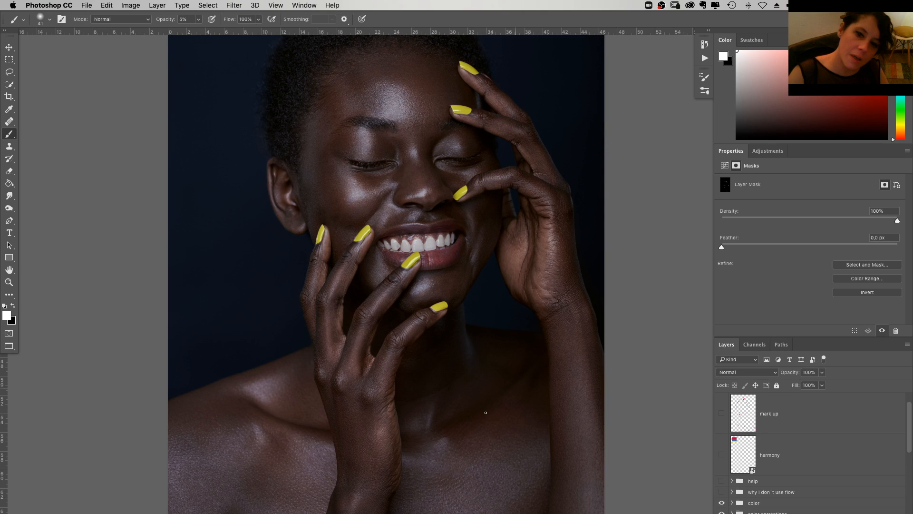
Examine the retouched portrait in colour, both as a whole and closer on the face, hands and chest
scroll(569, 418, down, 2)
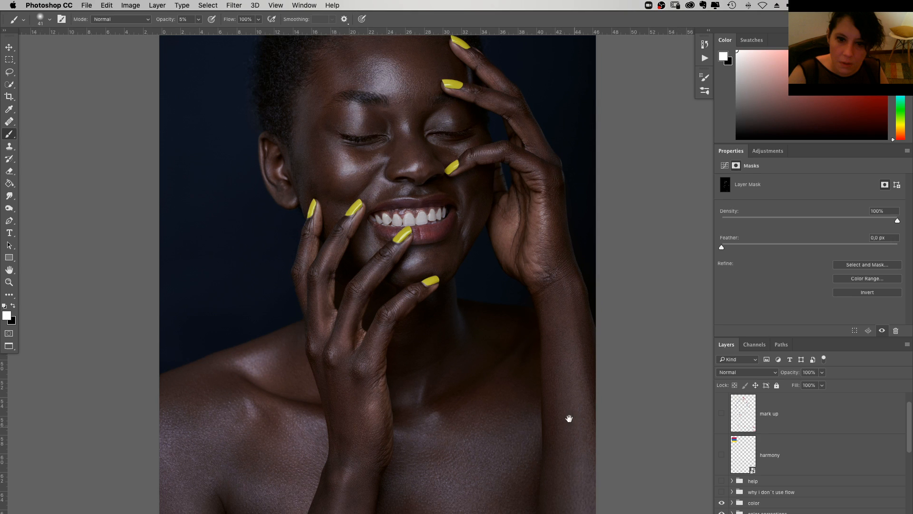
scroll(570, 418, down, 2)
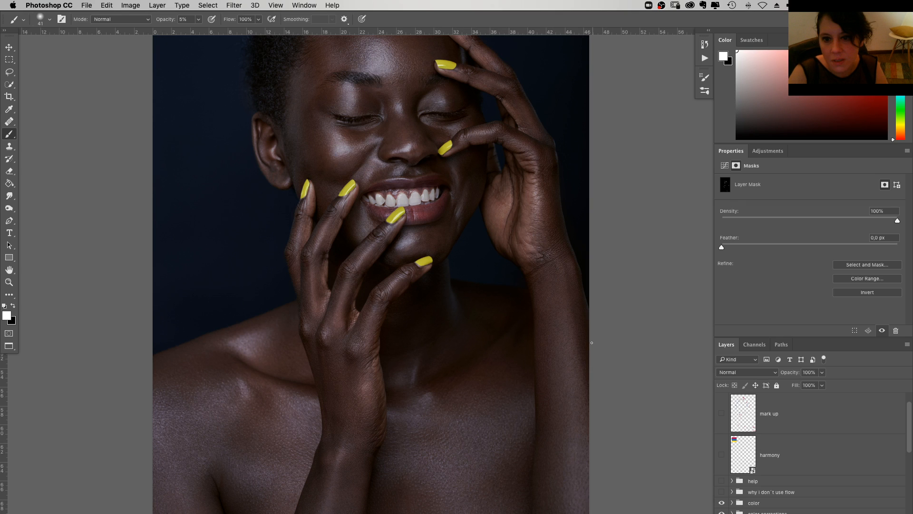
key(super+minus)
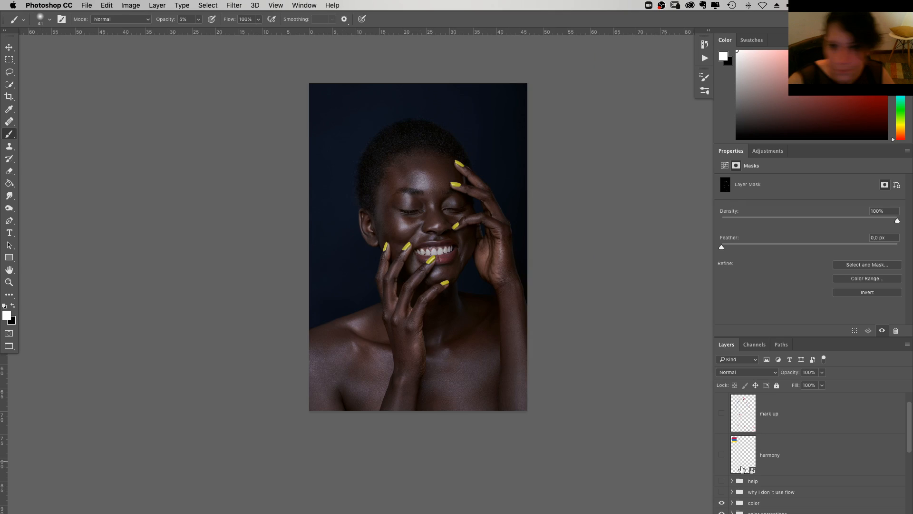
click(747, 503)
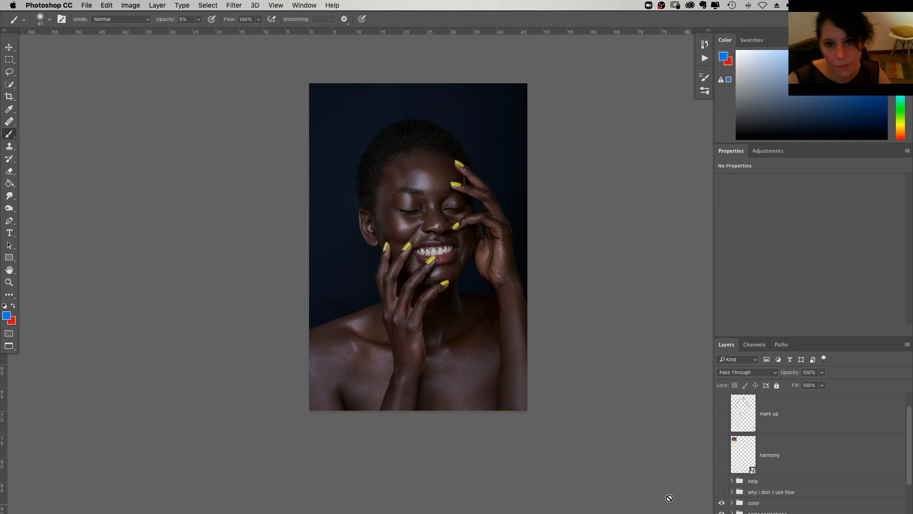
key(super+plus)
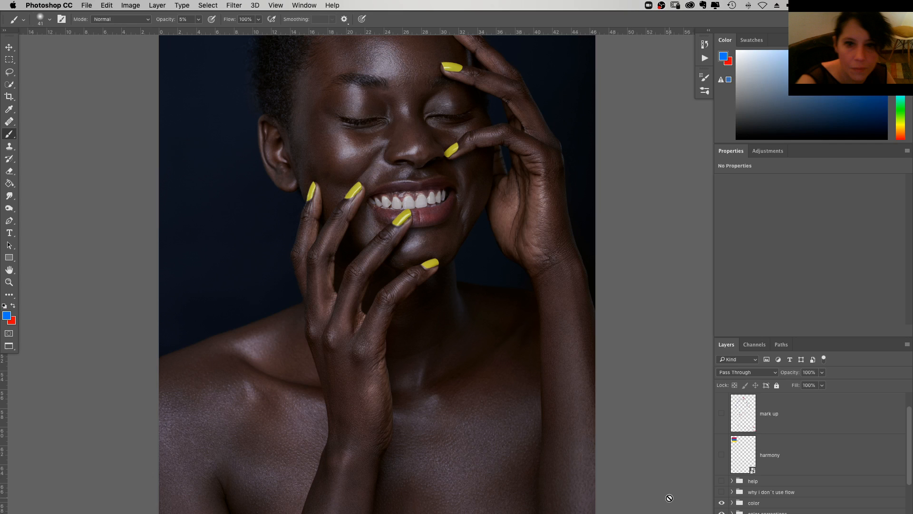
scroll(424, 240, up, 3)
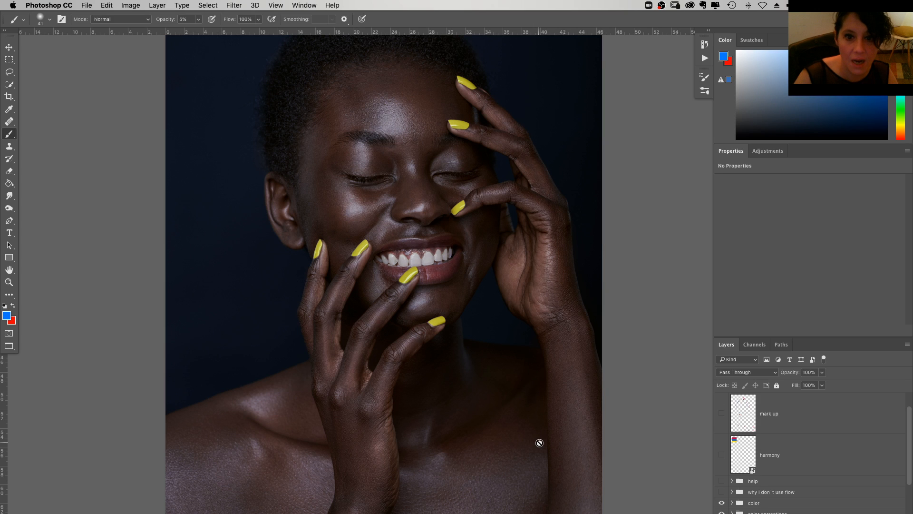
scroll(561, 443, down, 2)
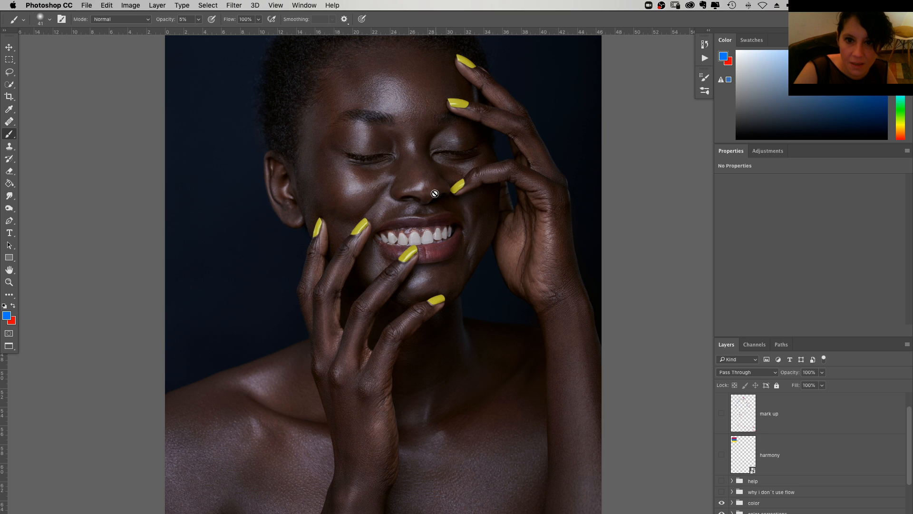
Set the brush size to 20 px for close-up work around the mouth, with the Hue/Saturation 4 mask active
click(9, 282)
click(424, 195)
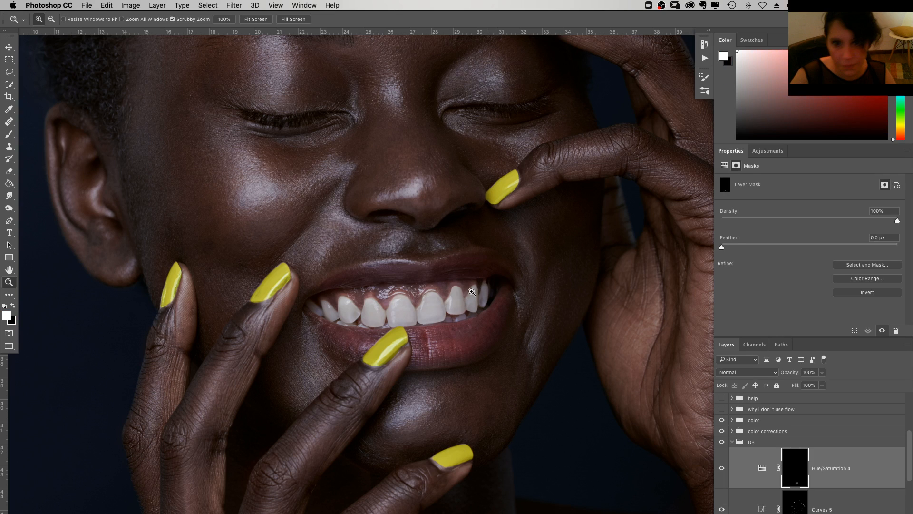
key(b)
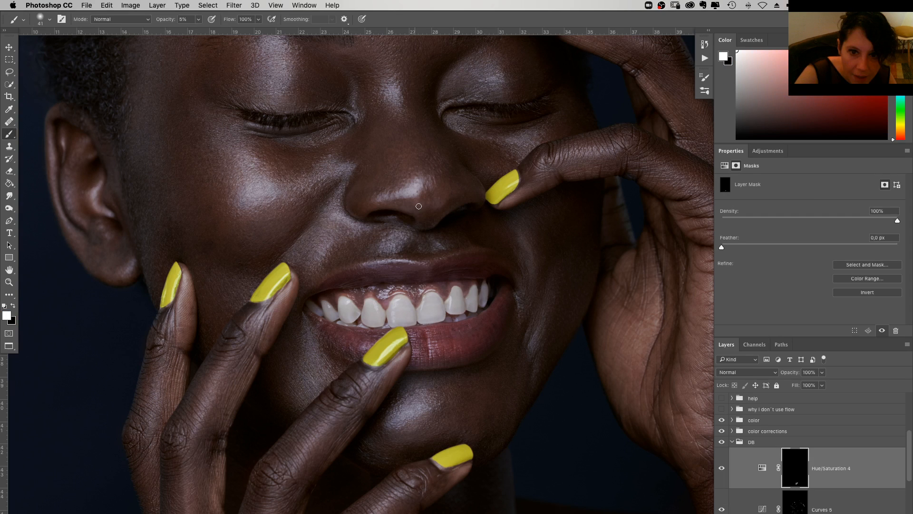
right_click(522, 261)
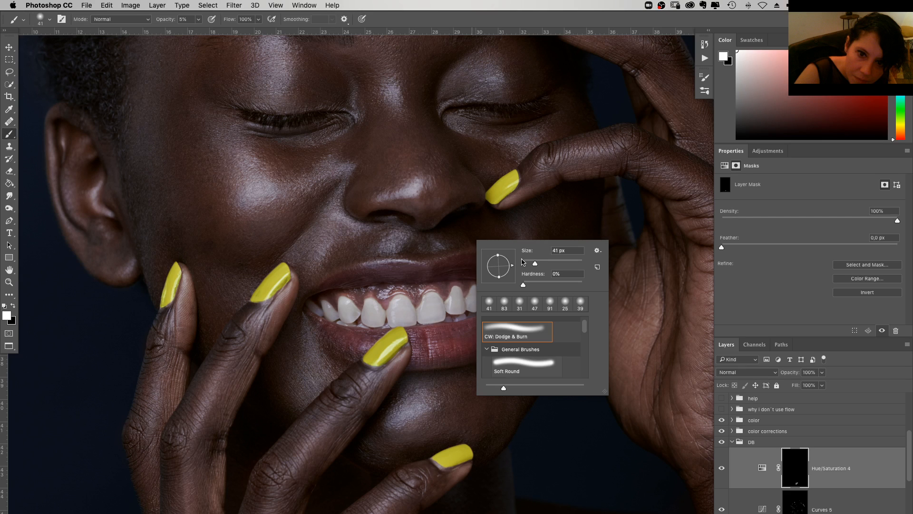
click(523, 261)
key(Return)
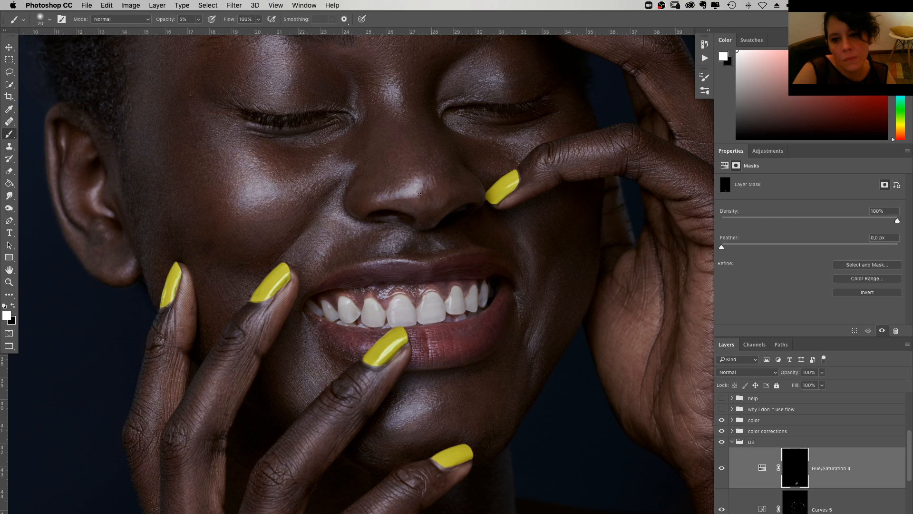
Show the help group to check the mouth and surrounding skin in black and white
scroll(552, 428, left, 2)
key(super+plus)
key(super+plus)
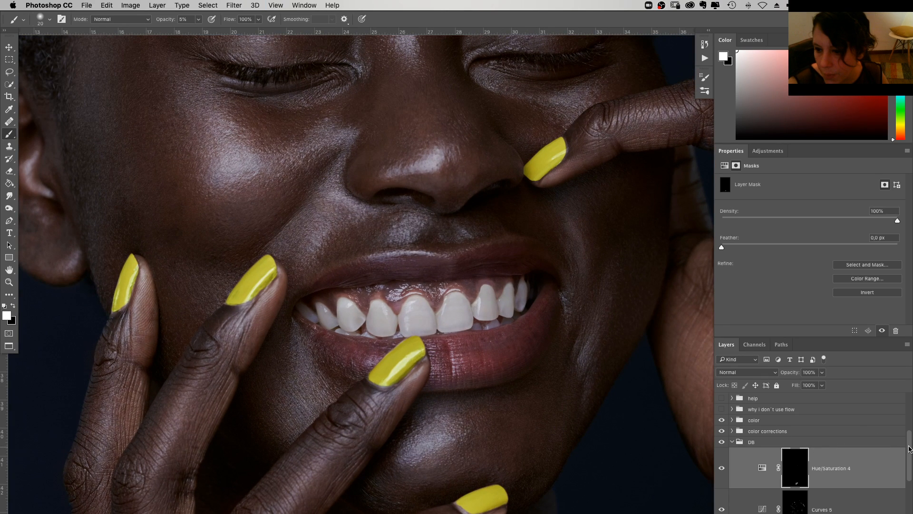
drag(909, 449, 909, 414)
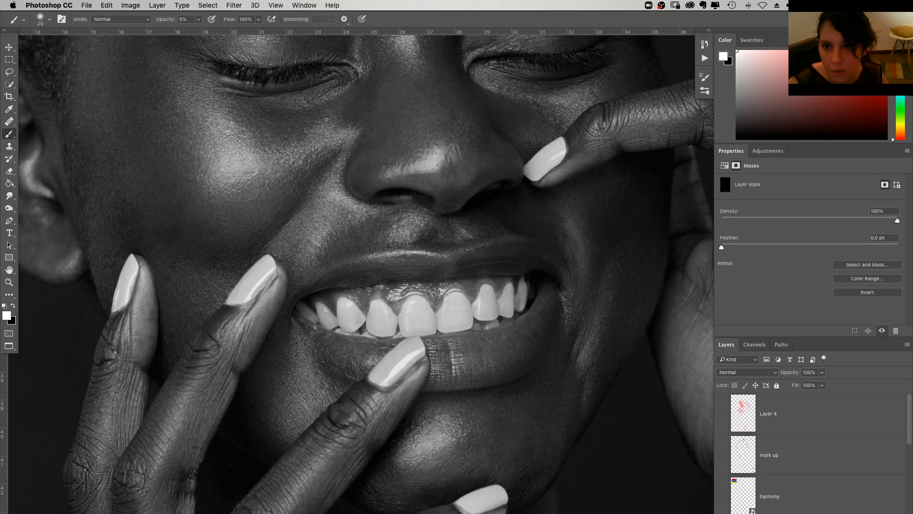
drag(603, 387, 593, 358)
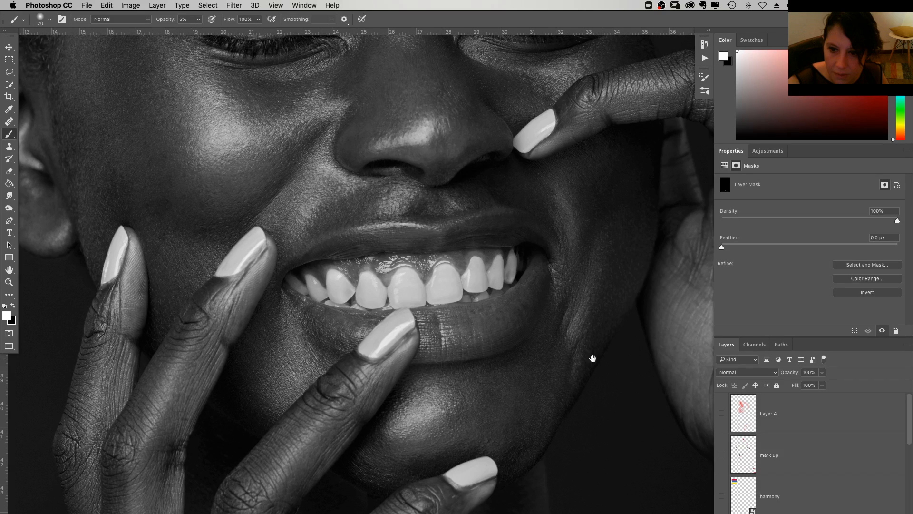
Move the Hue/Saturation 4 layer out of the DB group into the color corrections group
drag(909, 421, 909, 478)
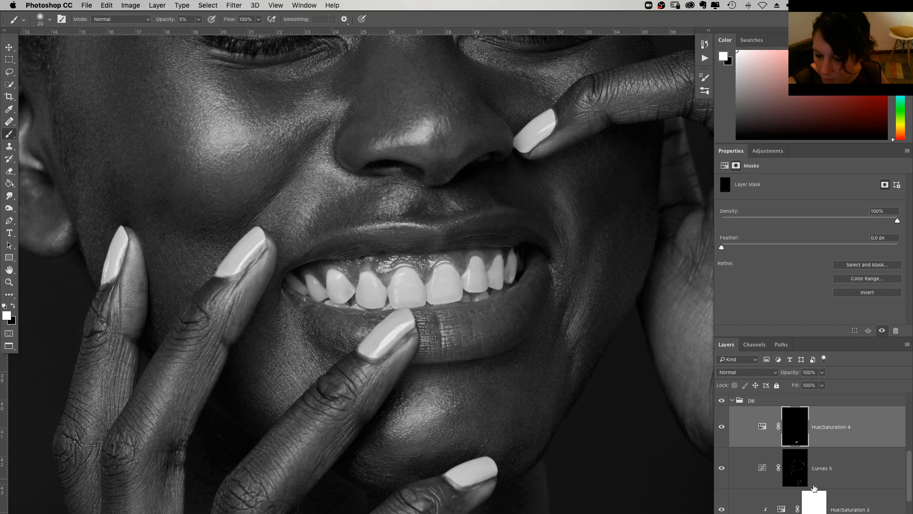
click(795, 512)
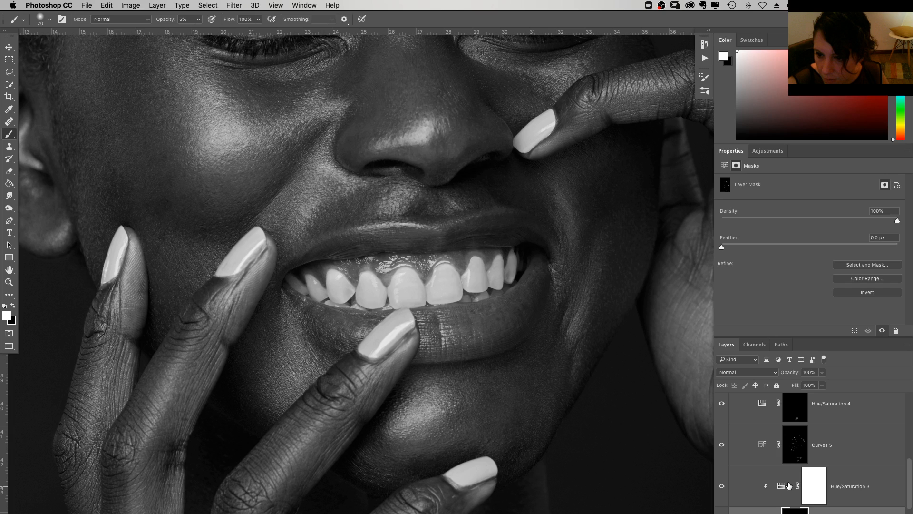
scroll(788, 485, up, 2)
click(846, 478)
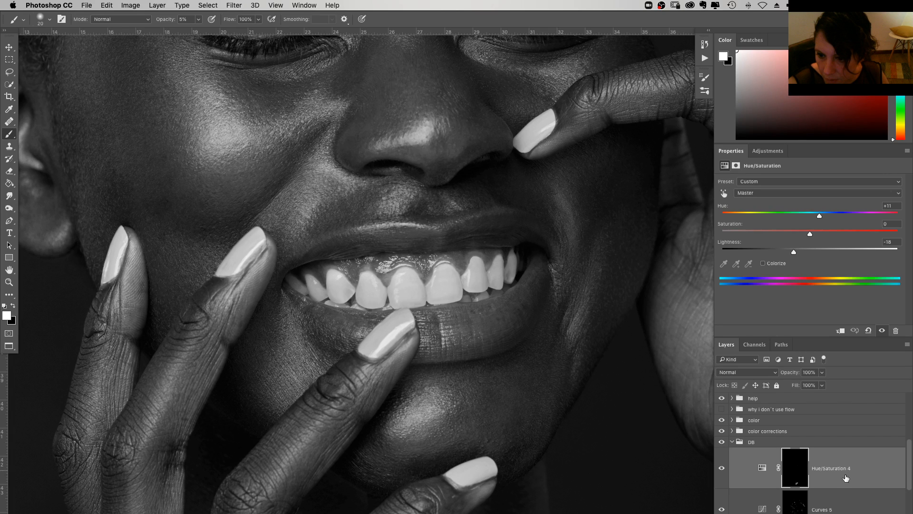
key(super+z)
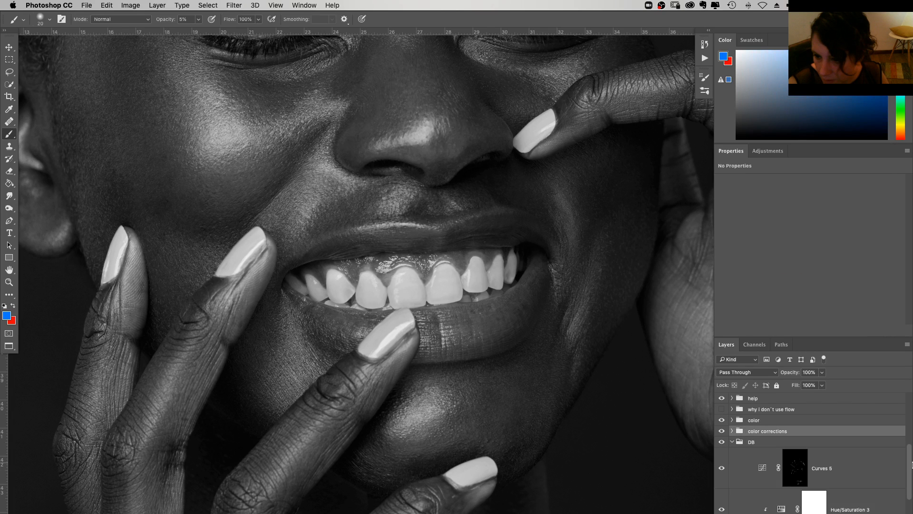
Select the Curves 4 mask and set the brush size to 9 px for fine work around the nose and eyes
scroll(912, 464, down, 2)
click(799, 510)
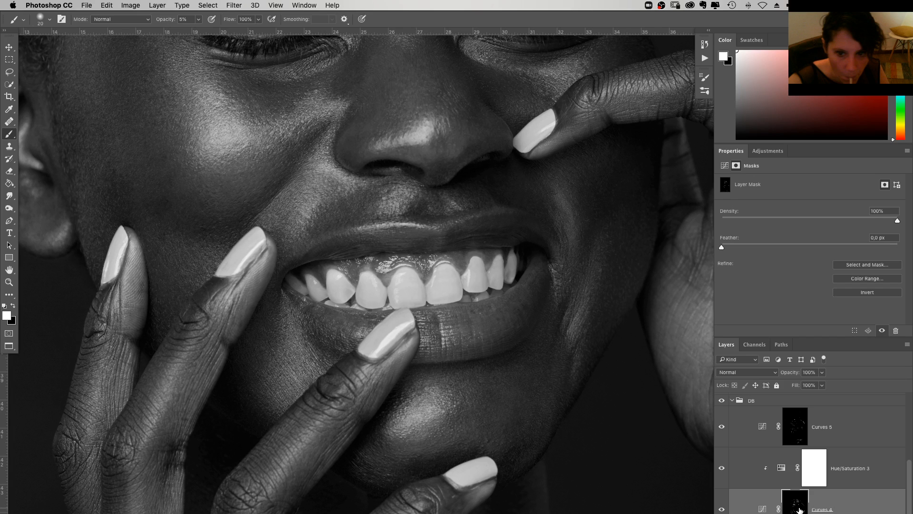
key(super+plus)
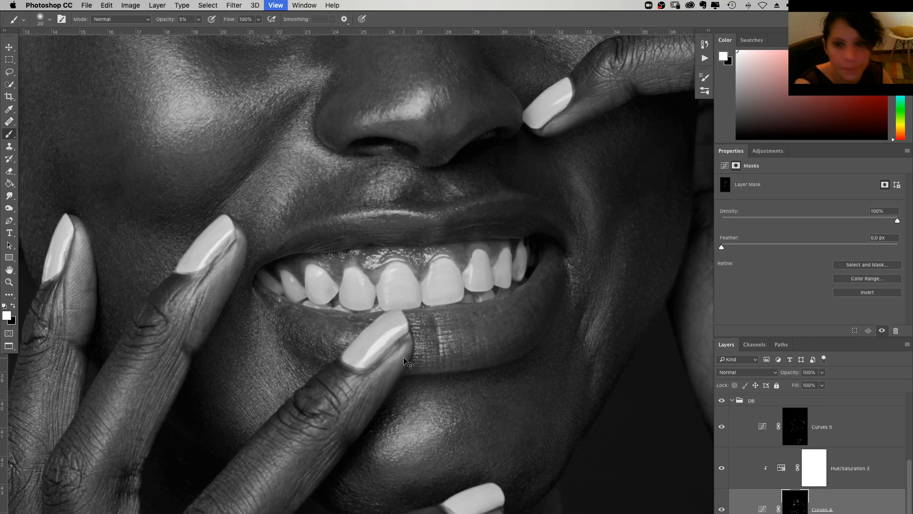
scroll(530, 277, up, 5)
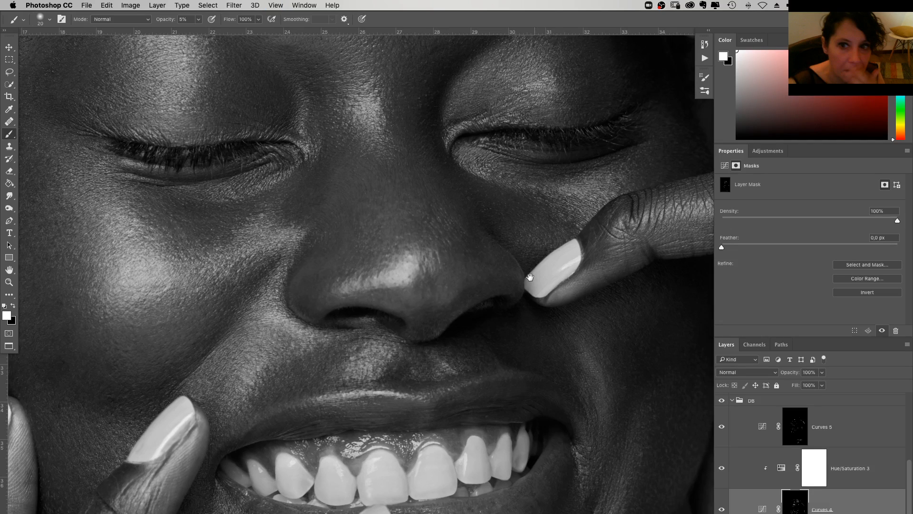
scroll(531, 277, up, 1)
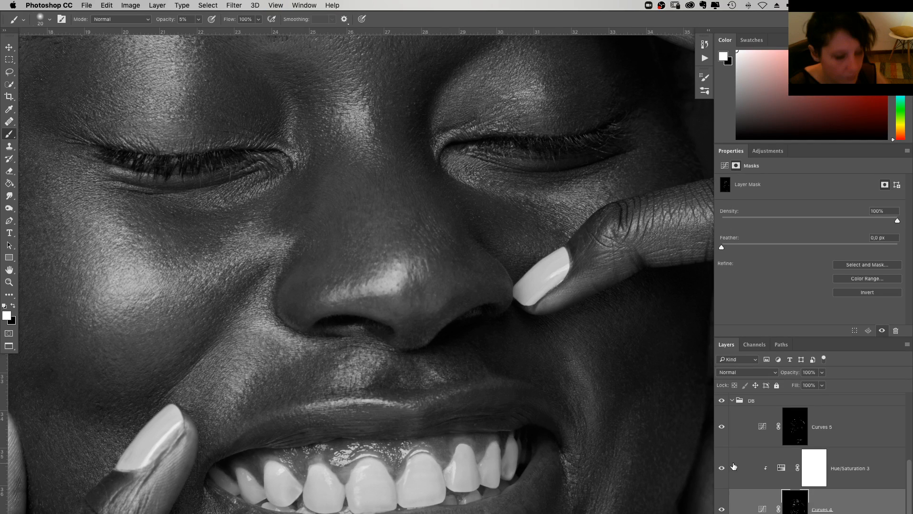
right_click(546, 257)
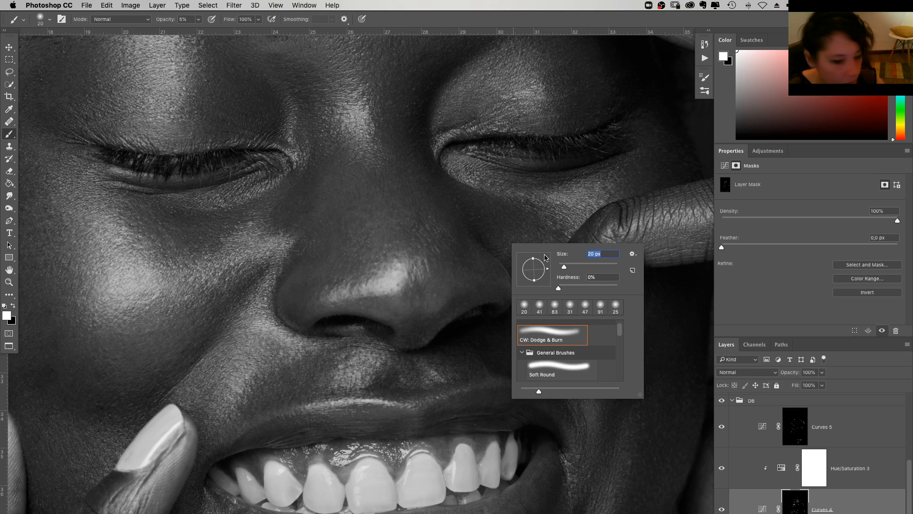
text(5)
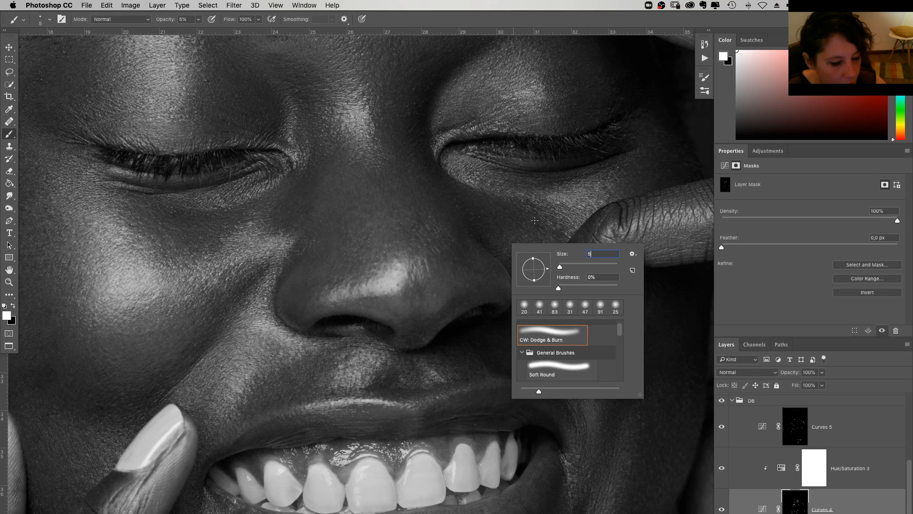
key(BackSpace)
text(12)
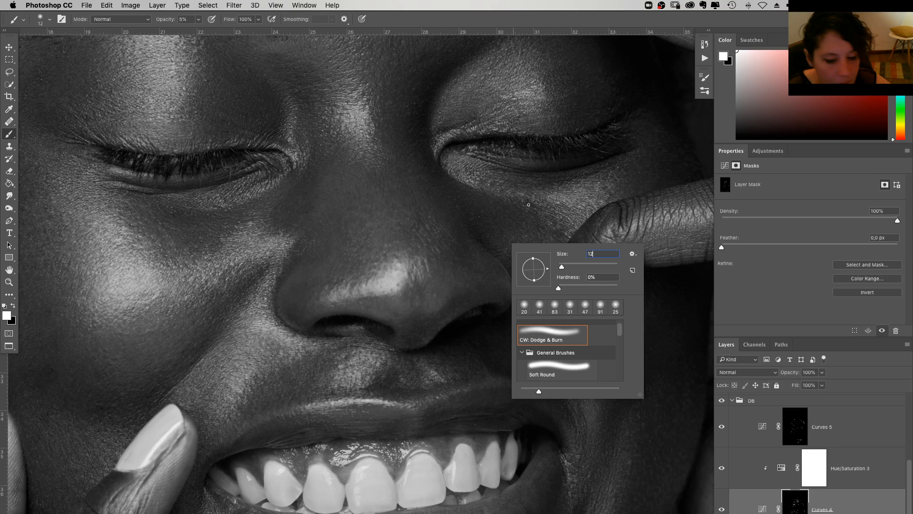
key(BackSpace)
key(BackSpace)
text(9)
key(Return)
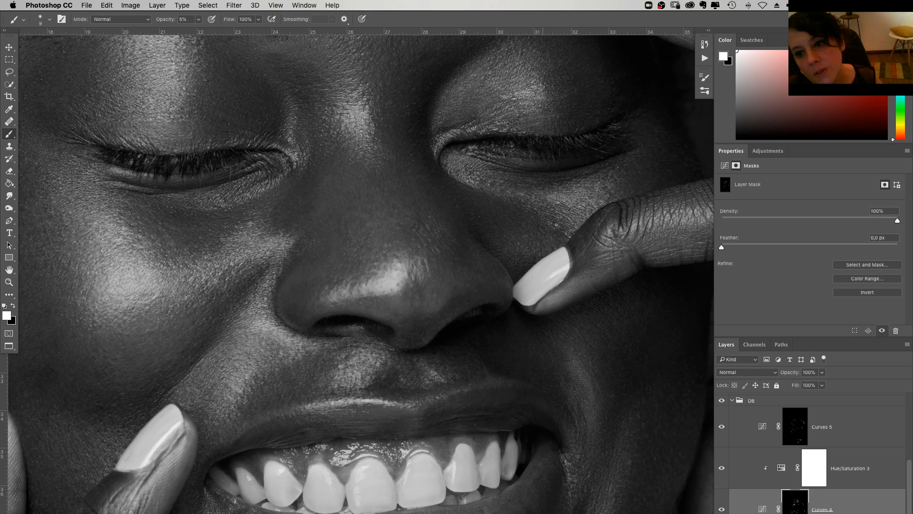
Set the brush size to 6 px for pore-level work on the skin between the nose and the fingernail
key(super+plus)
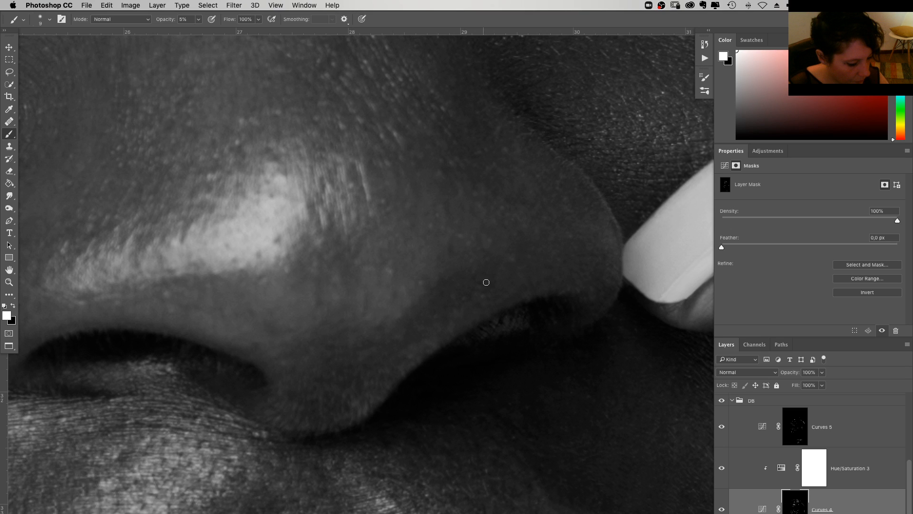
scroll(533, 233, right, 5)
scroll(585, 182, up, 3)
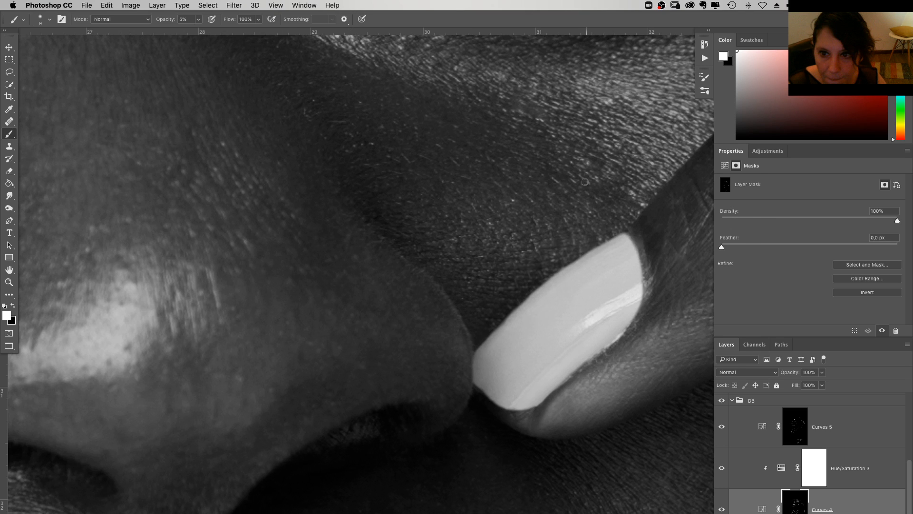
right_click(572, 189)
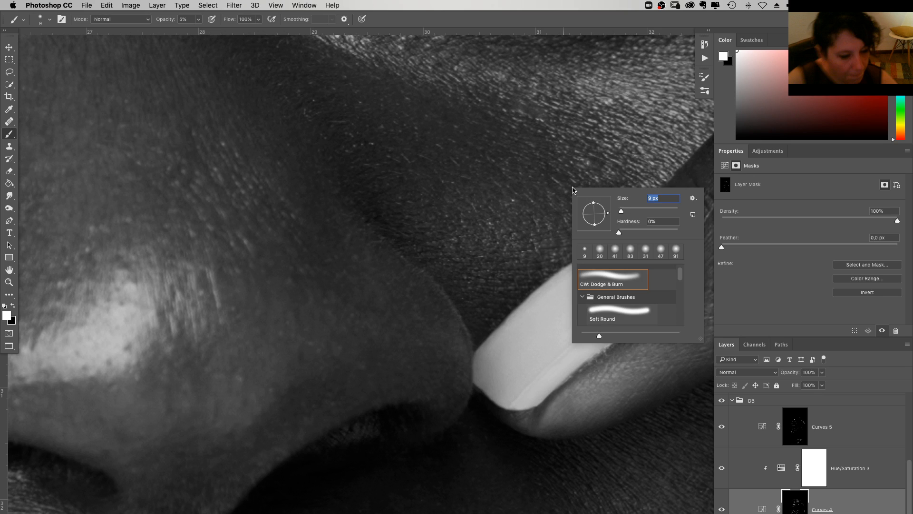
text(6)
key(Return)
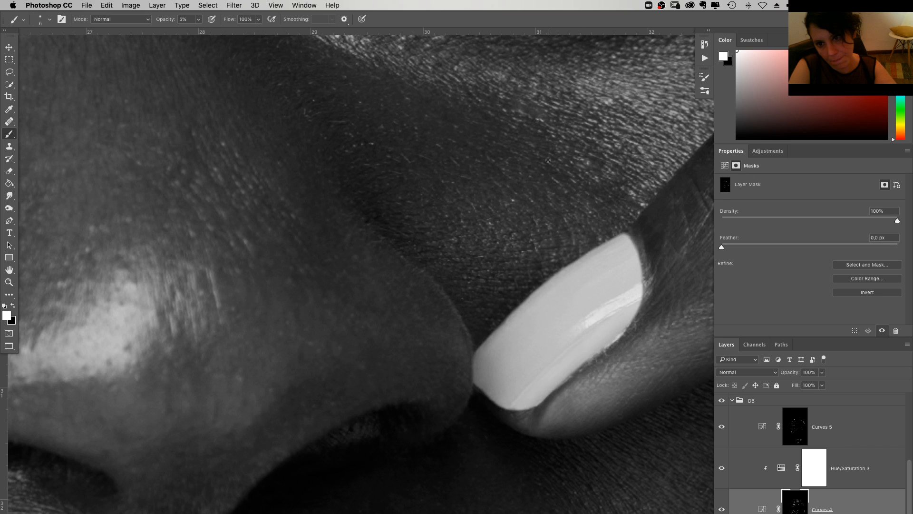
Examine the skin texture around the nose and under the eye, continuing across to the opposite cheek
scroll(547, 160, up, 3)
scroll(548, 160, right, 2)
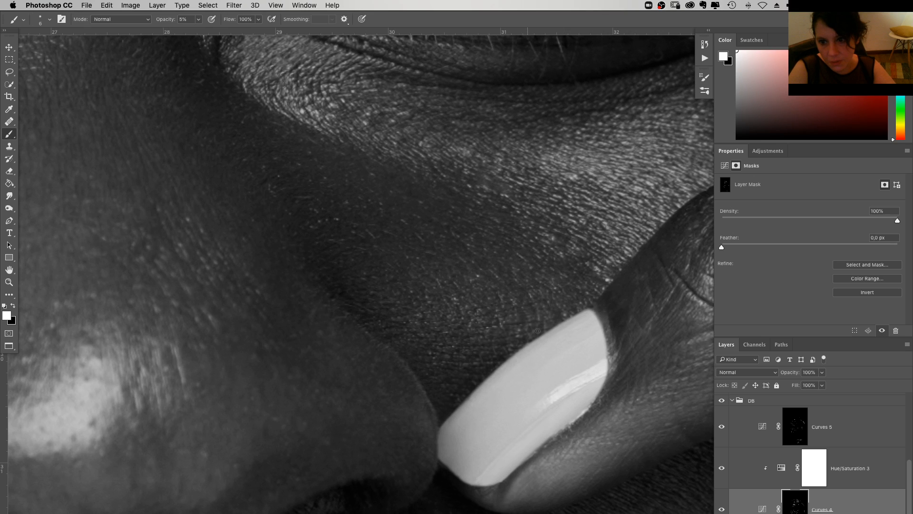
scroll(537, 331, right, 3)
scroll(537, 330, up, 2)
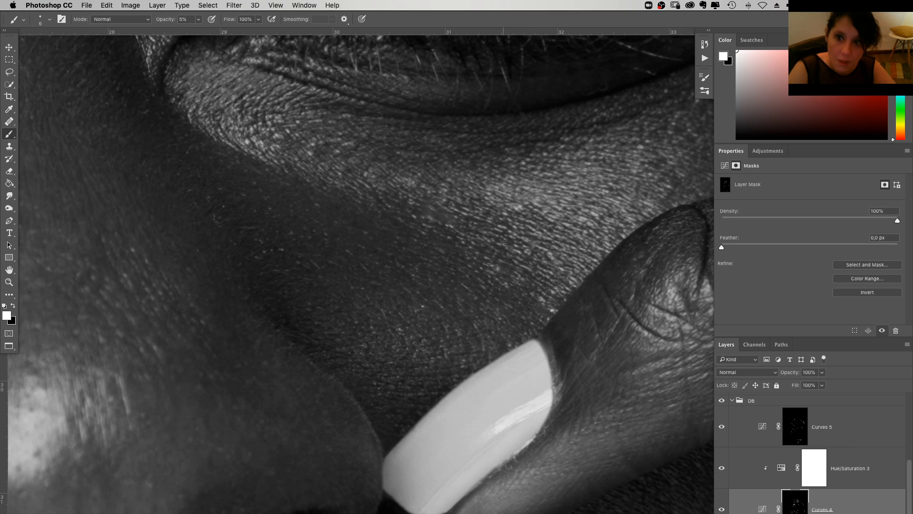
scroll(505, 242, up, 2)
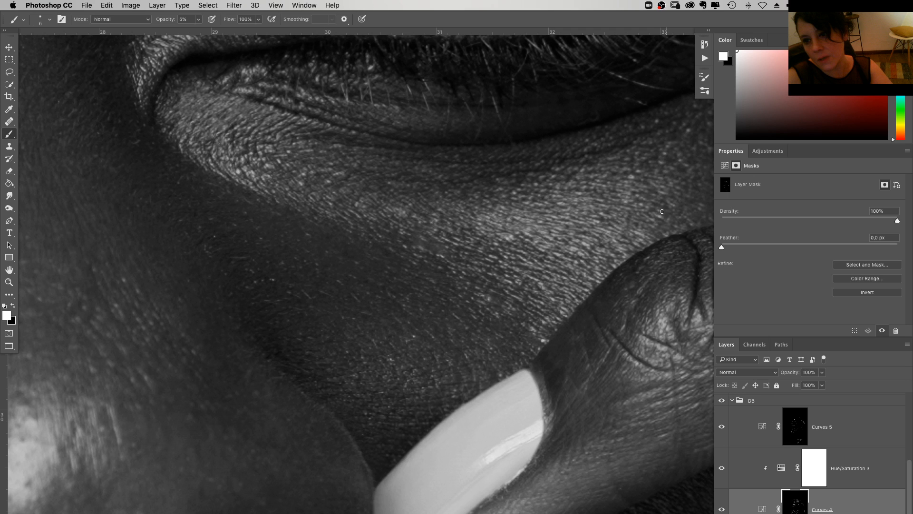
drag(191, 214, 465, 209)
drag(200, 328, 359, 226)
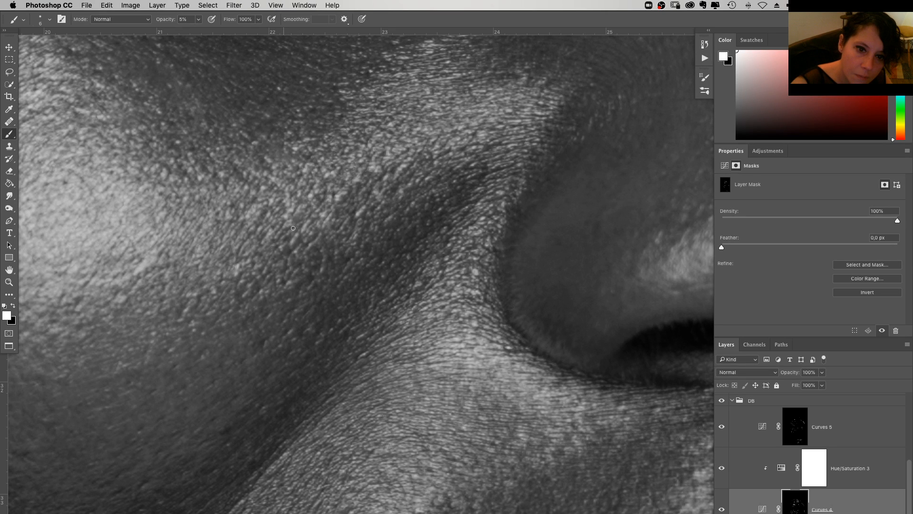
drag(293, 228, 439, 201)
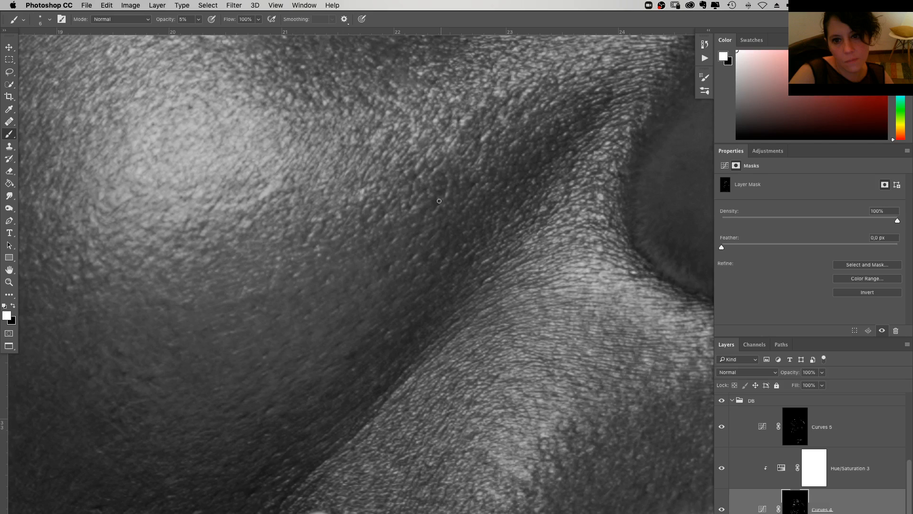
Set the brush size to 11 px for slightly broader work on the cheek highlight with the Curves 4 mask
scroll(439, 200, down, 3)
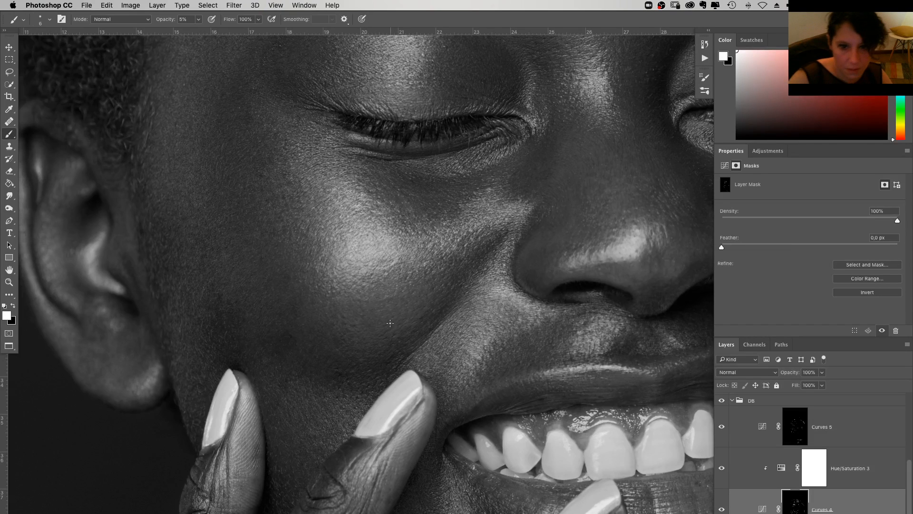
right_click(415, 315)
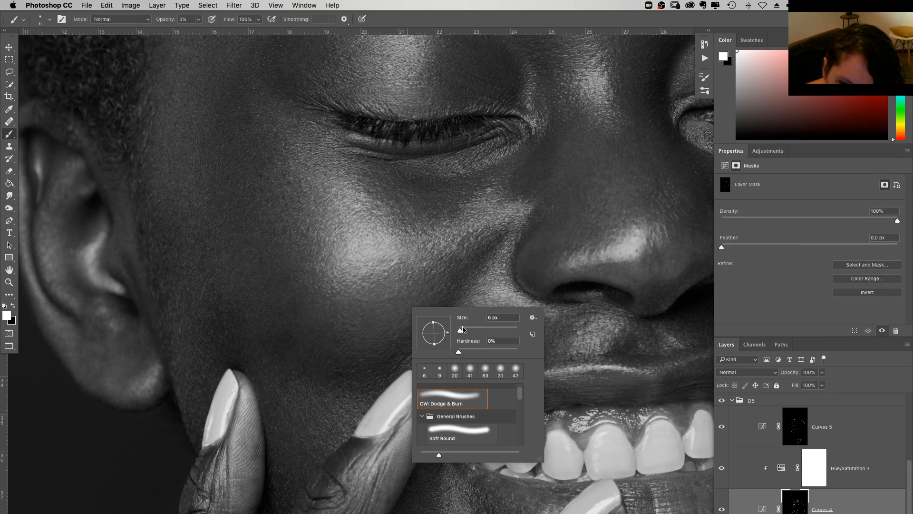
drag(463, 329, 465, 329)
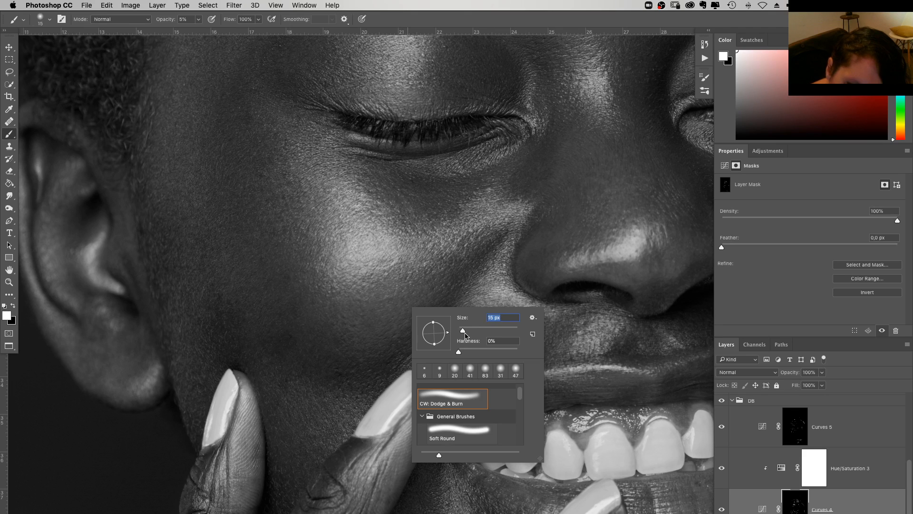
click(364, 256)
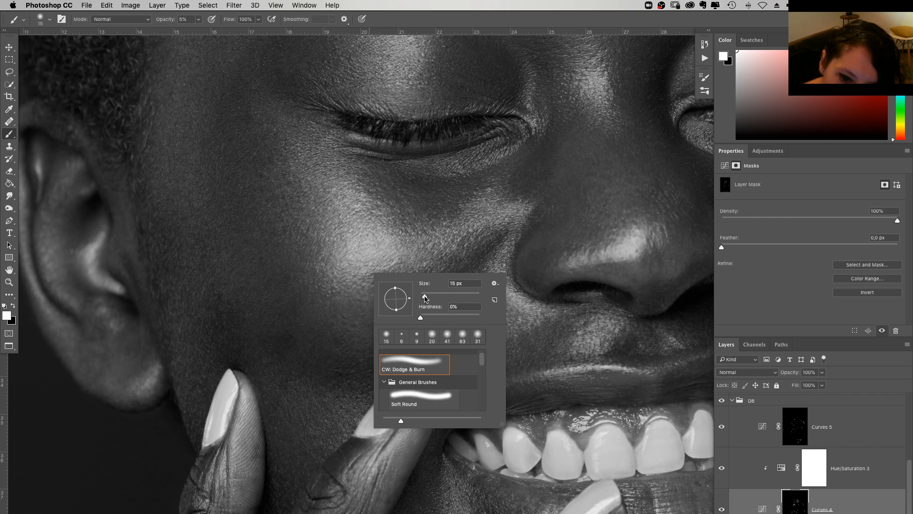
drag(424, 297, 423, 298)
click(369, 265)
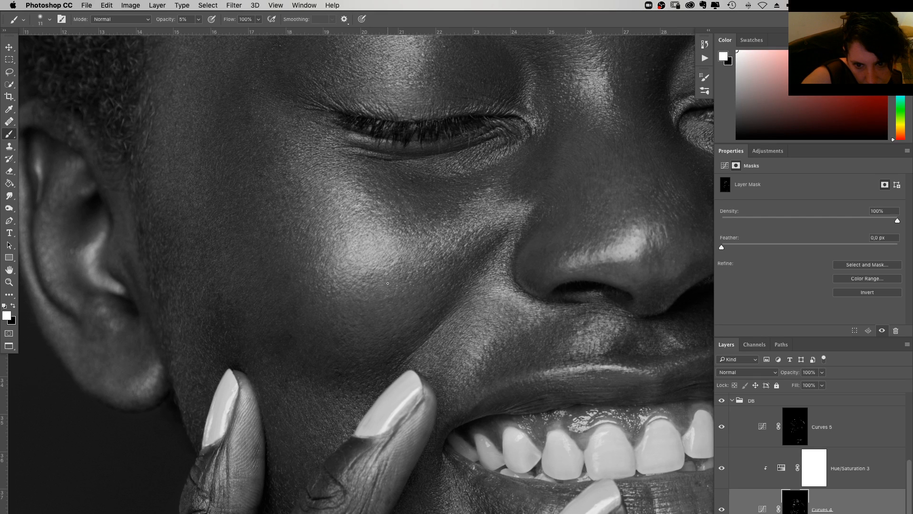
Select the Curves 5 mask and set the brush to 30% opacity and 4 px for pore-level work on the cheek
scroll(470, 304, up, 2)
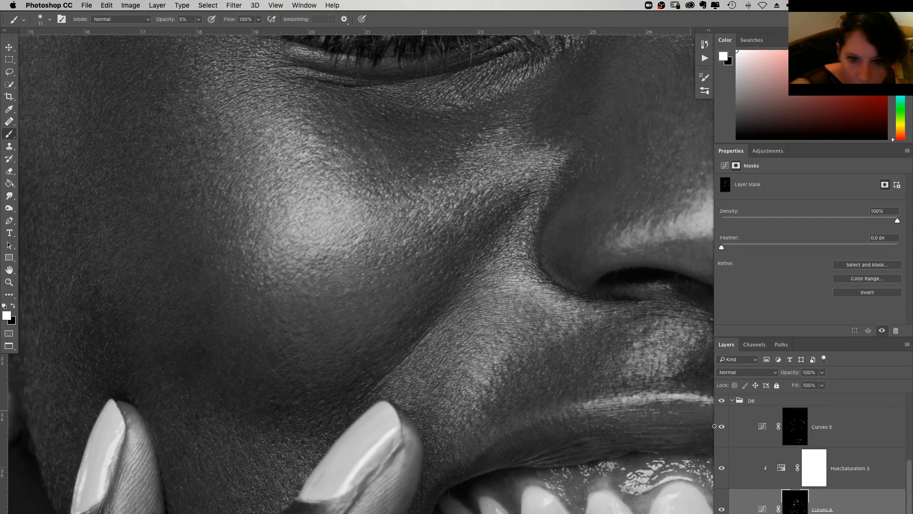
click(790, 444)
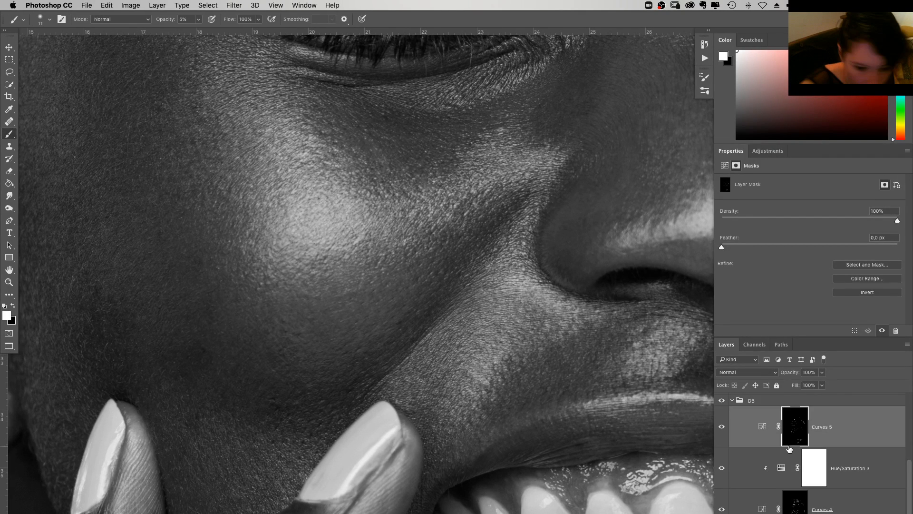
scroll(466, 295, up, 2)
key(3)
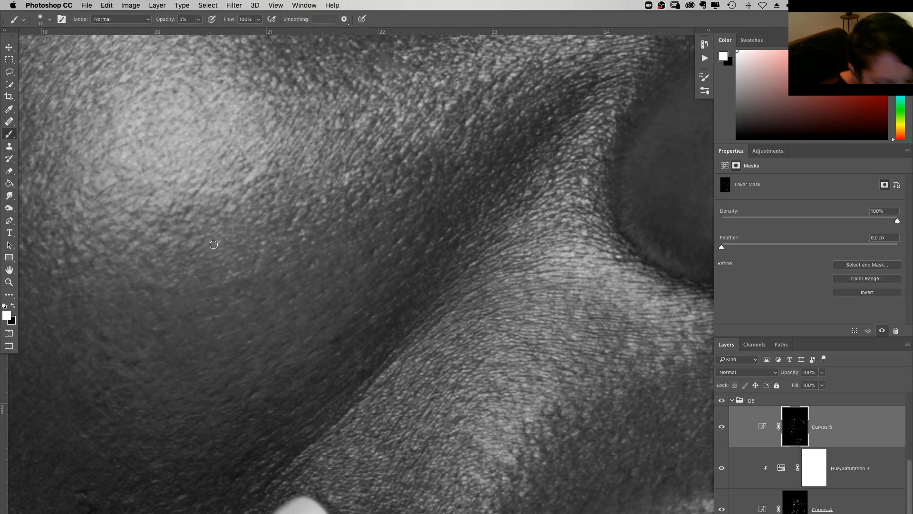
right_click(249, 189)
drag(304, 213, 301, 217)
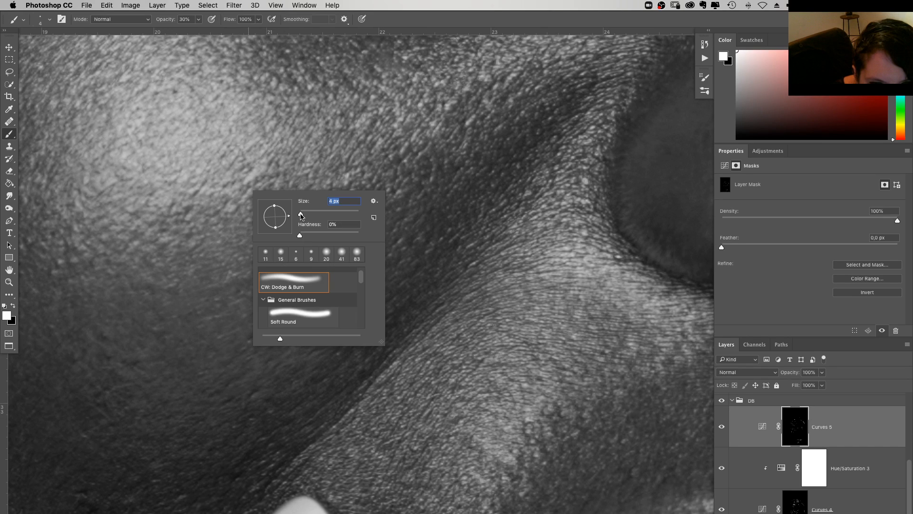
key(Return)
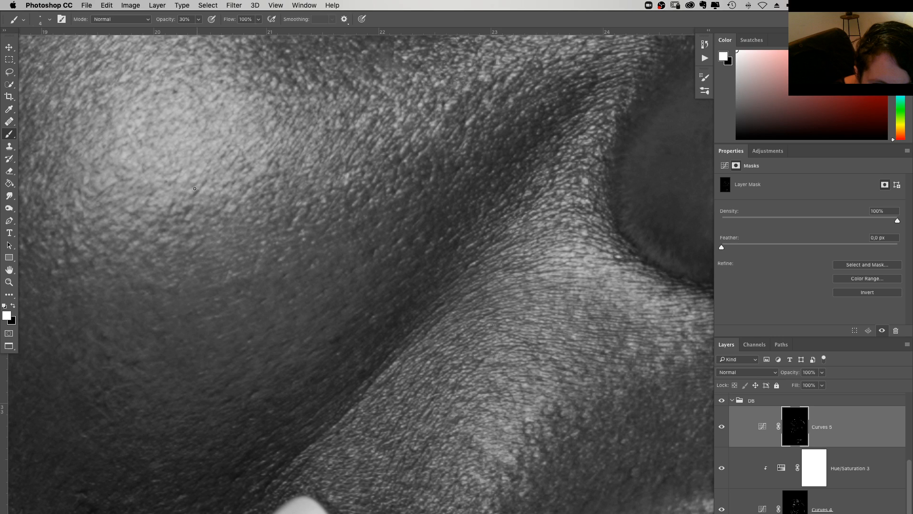
Return to the Curves 4 mask and bring the cheek below its highlight into close view
key(super+minus)
key(super+minus)
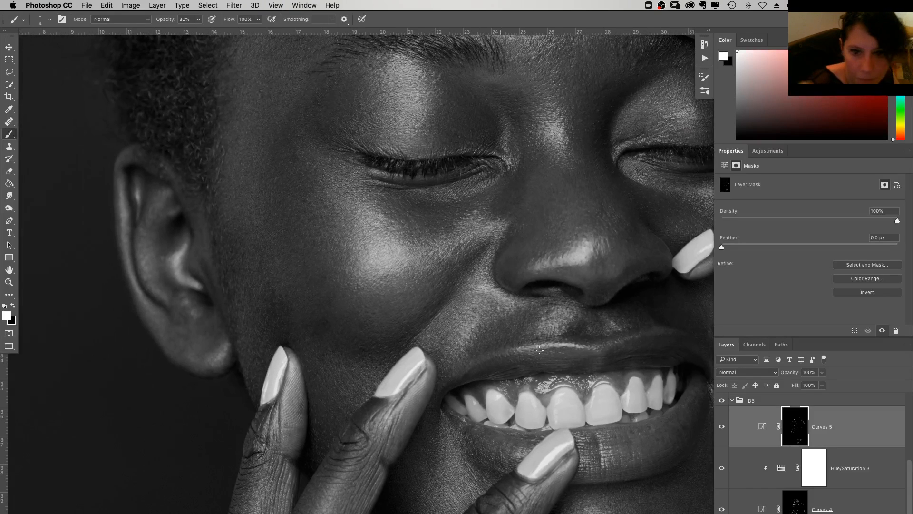
key(super+plus)
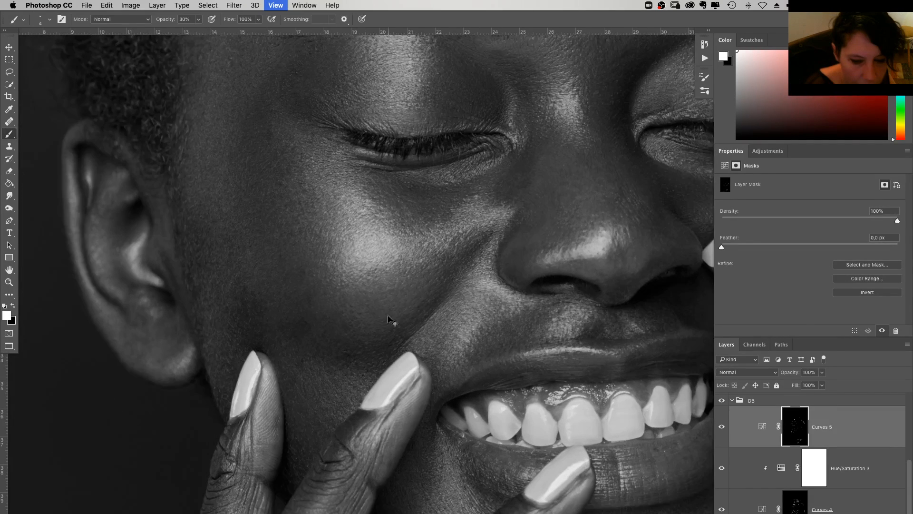
key(super+plus)
key(super+plus)
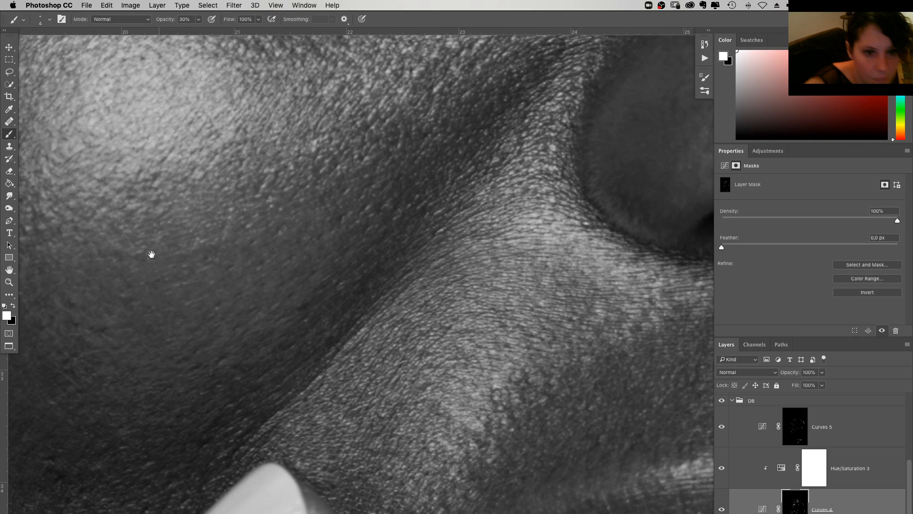
drag(151, 254, 255, 276)
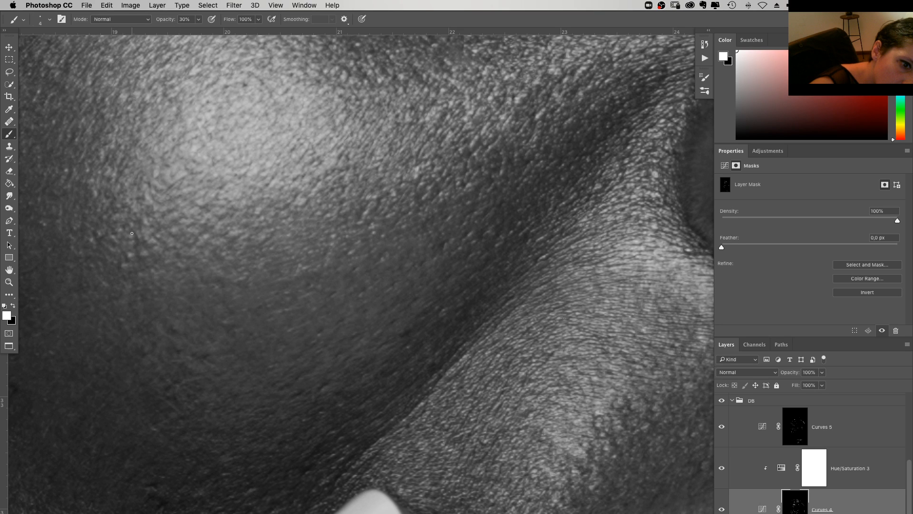
Compare the cheek's skin texture and highlight transition up close and from farther out
key(super+minus)
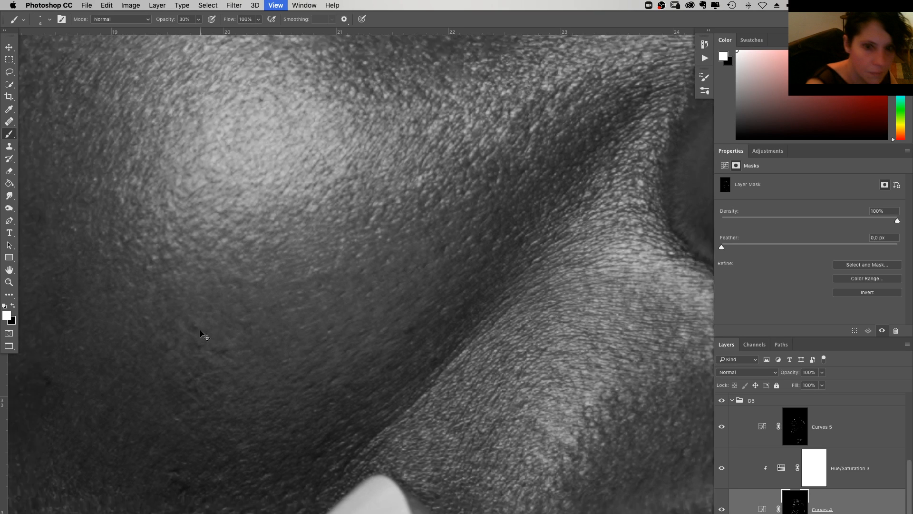
key(super+minus)
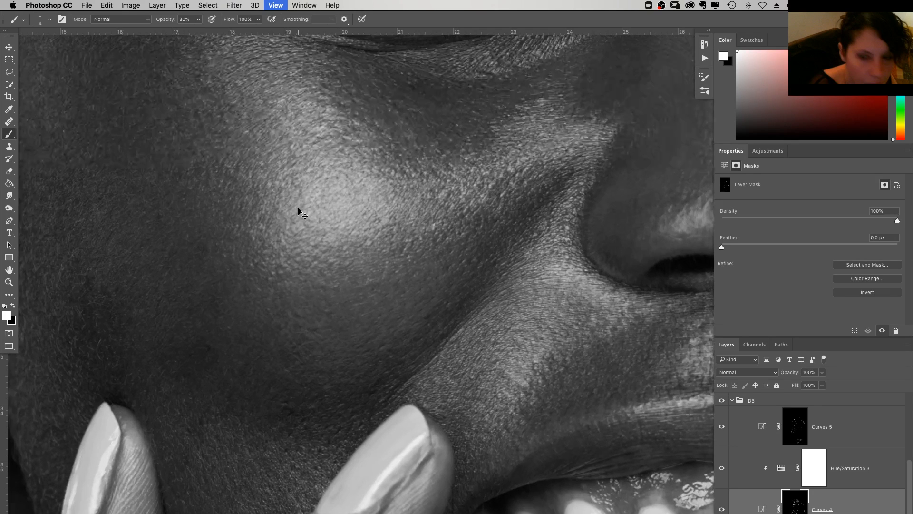
key(super+plus)
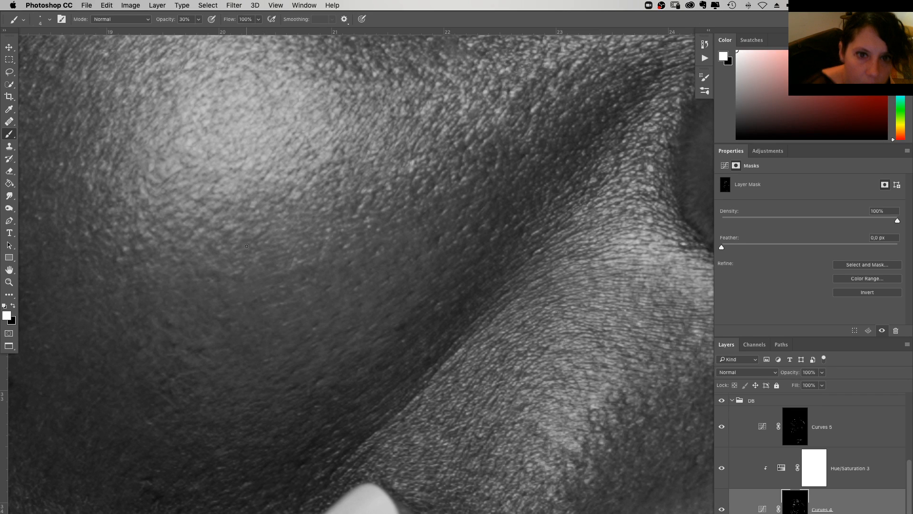
key(super+minus)
key(super+minus)
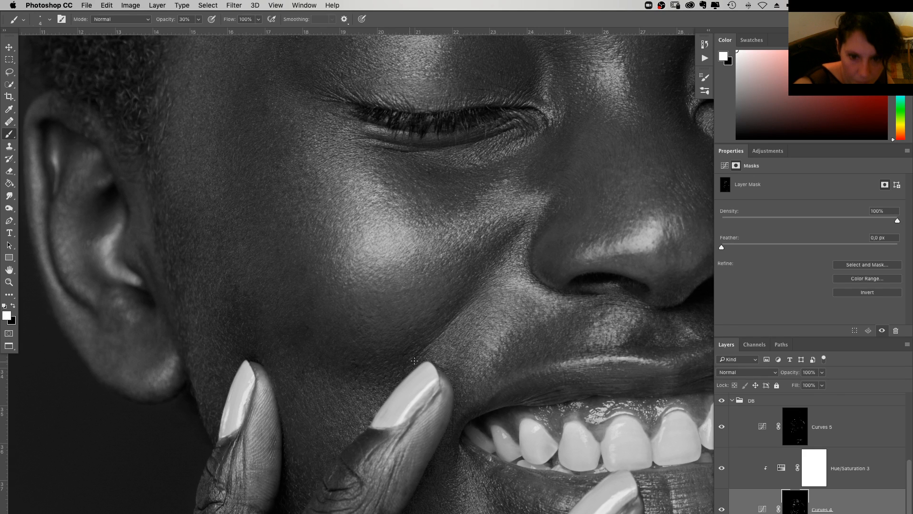
key(super+plus)
key(super+plus)
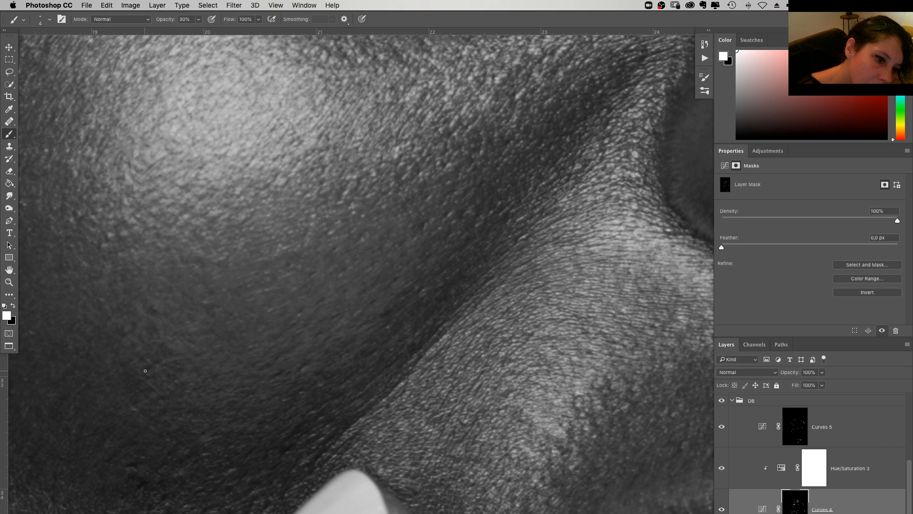
Lower the brush opacity to 11% for fine work on the shadowed part of the cheek
scroll(155, 361, left, 5)
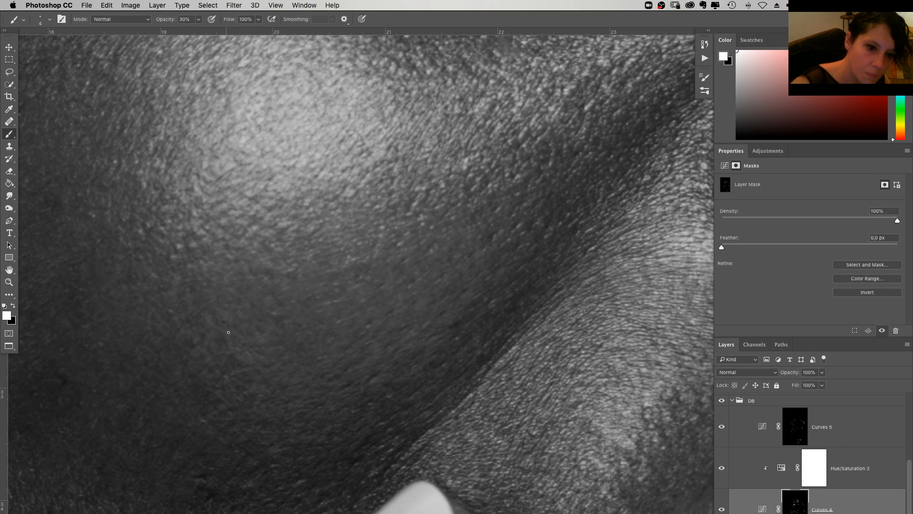
key(2)
key(1)
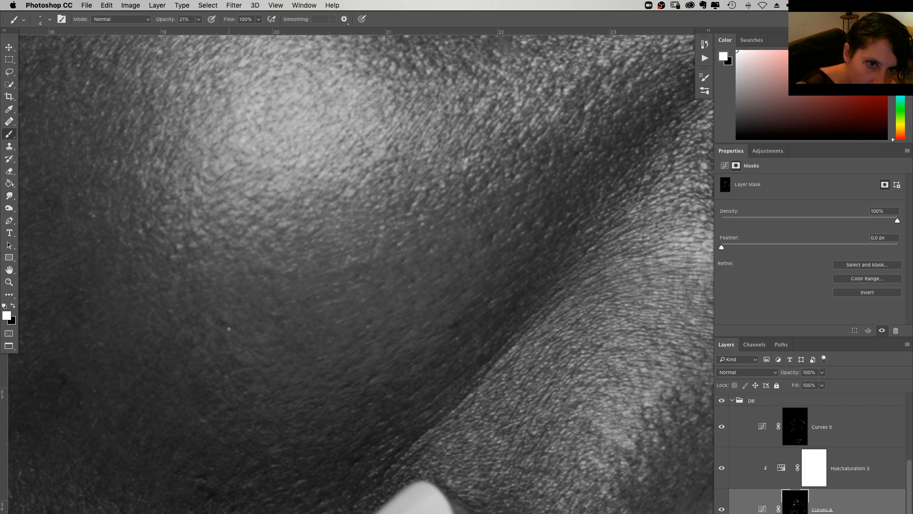
key(1)
key(1)
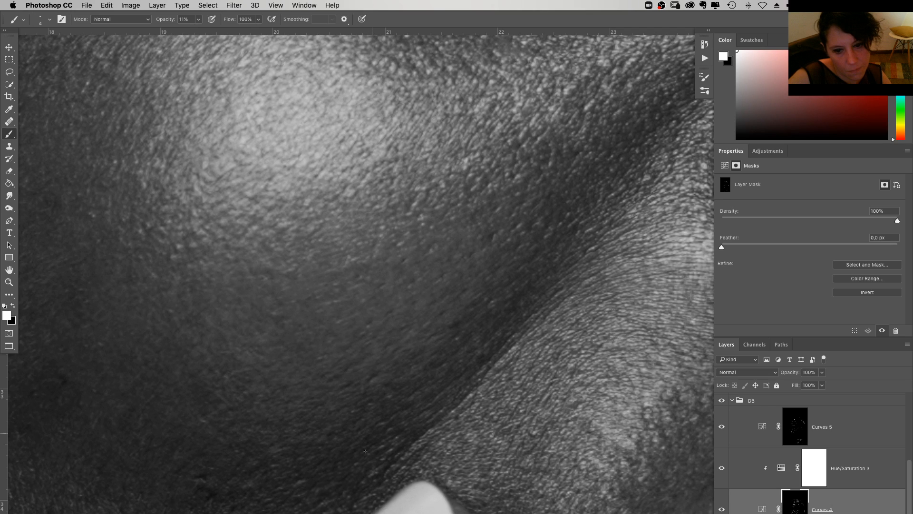
Set the brush opacity to 20% and select the Curves 5 mask for the lower cheek above the fingernails
drag(240, 460, 354, 297)
key(2)
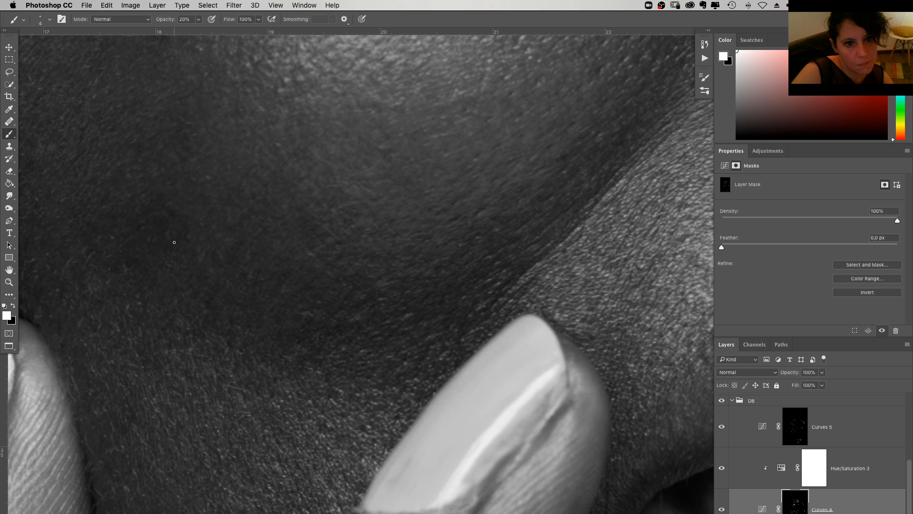
scroll(366, 279, down, 2)
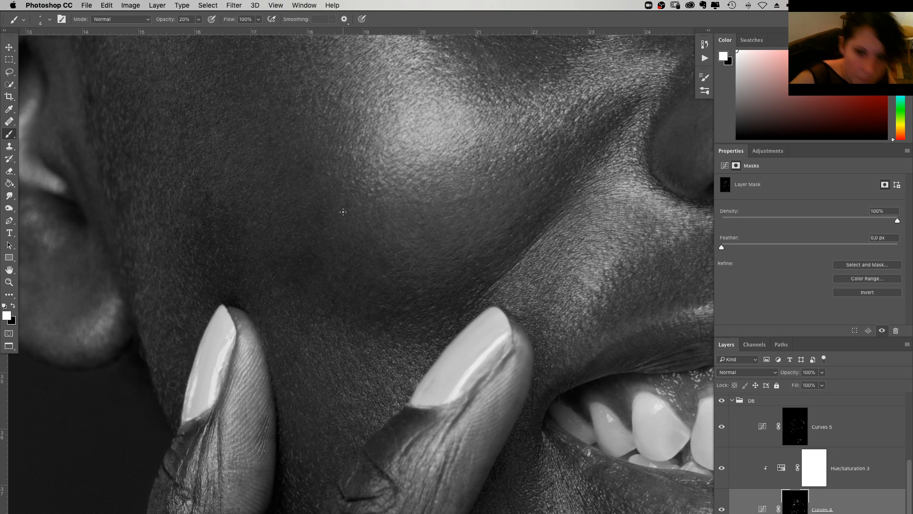
key(super+plus)
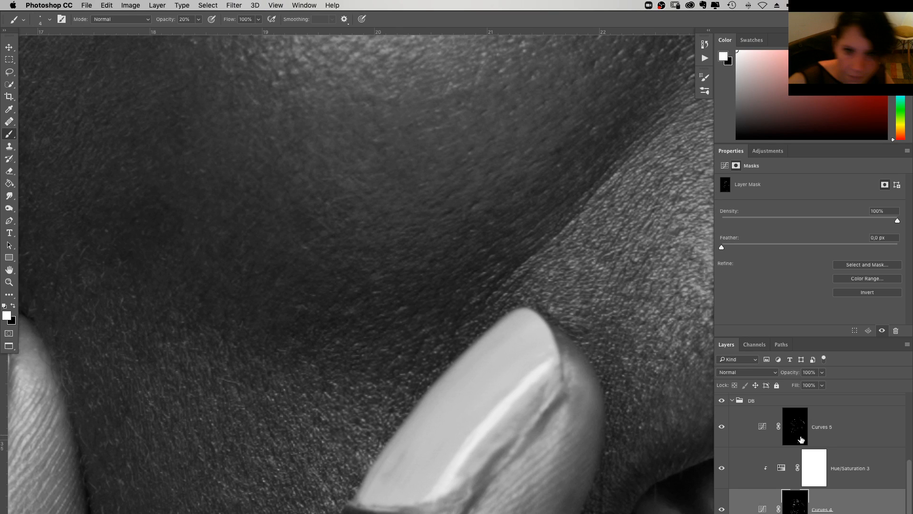
click(801, 439)
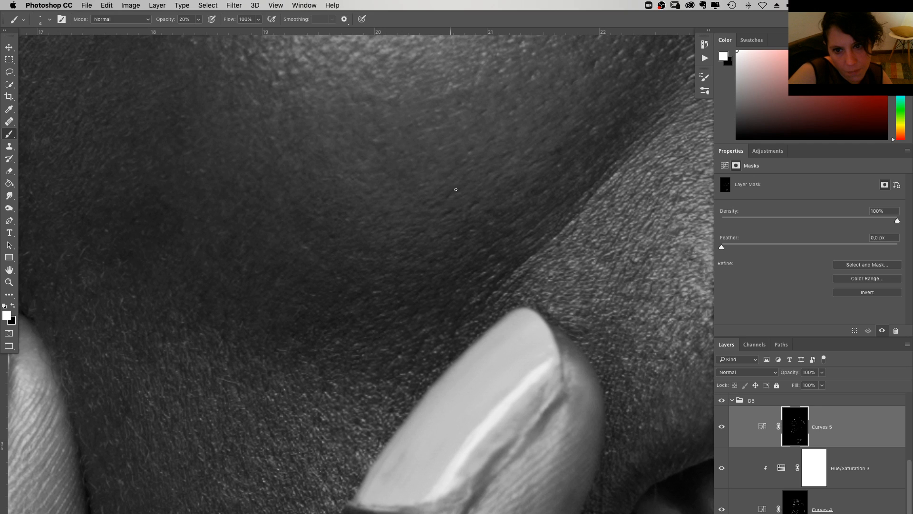
Reselect the Curves 4 mask, reduce the brush opacity to 5%, and check the cheek within the whole face
key(alt+bracketleft)
key(alt+bracketleft)
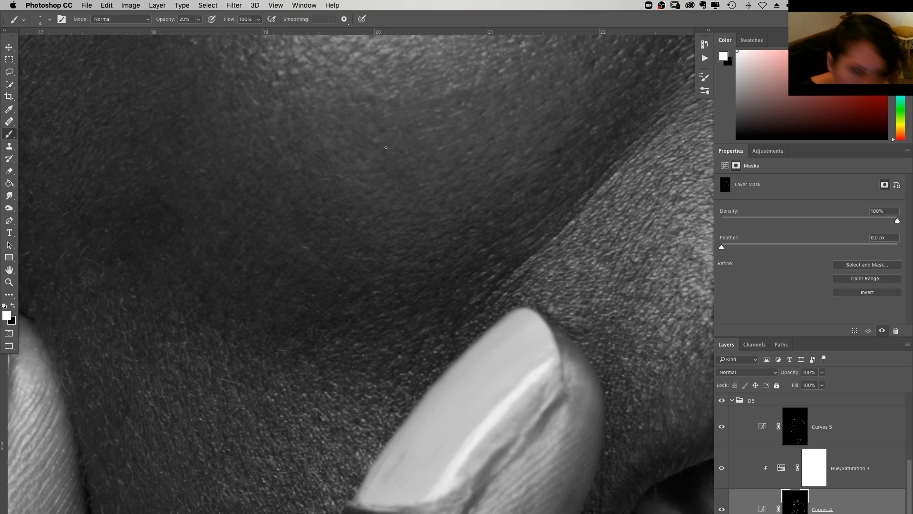
key(0)
key(5)
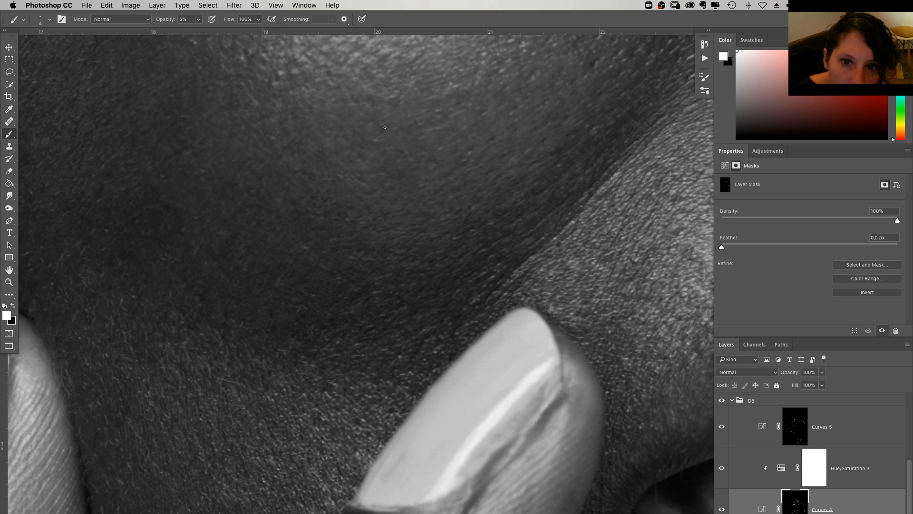
key(super+minus)
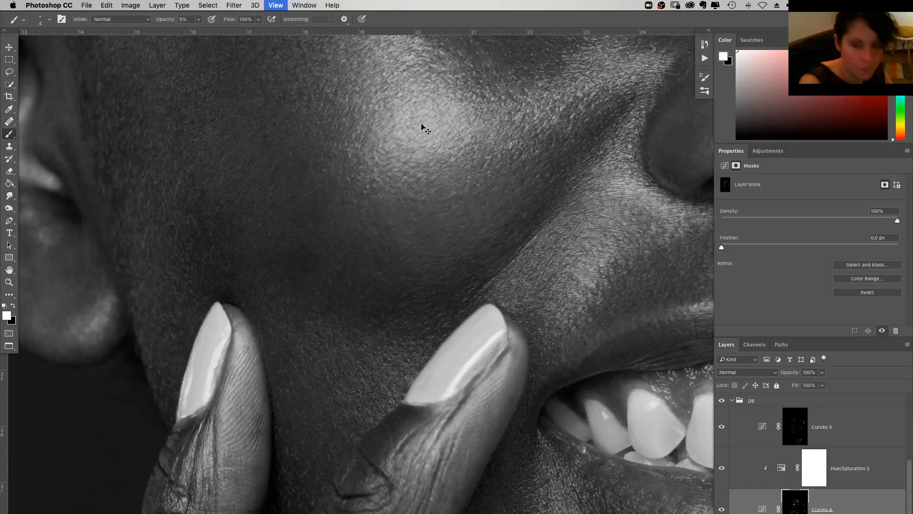
key(super+minus)
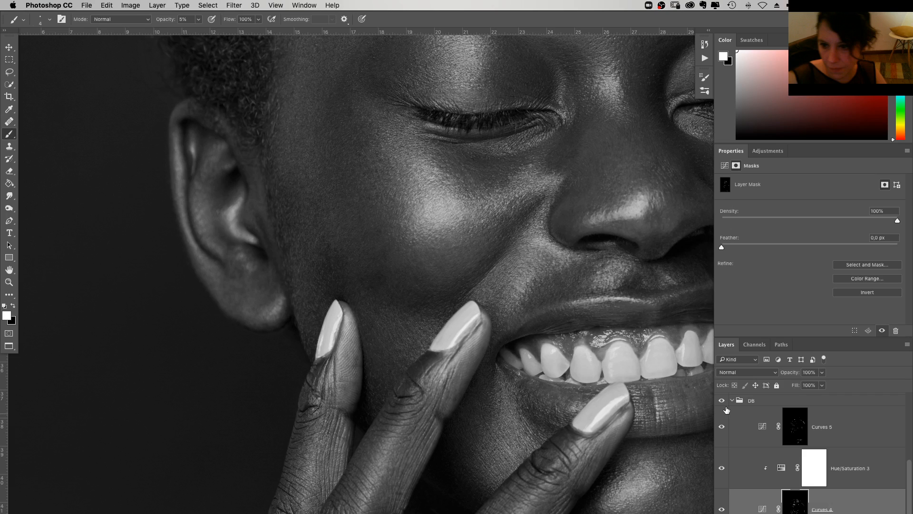
Compare the face with the DB group hidden and shown, and set the Dodge & Burn brush size to 15 px
click(722, 401)
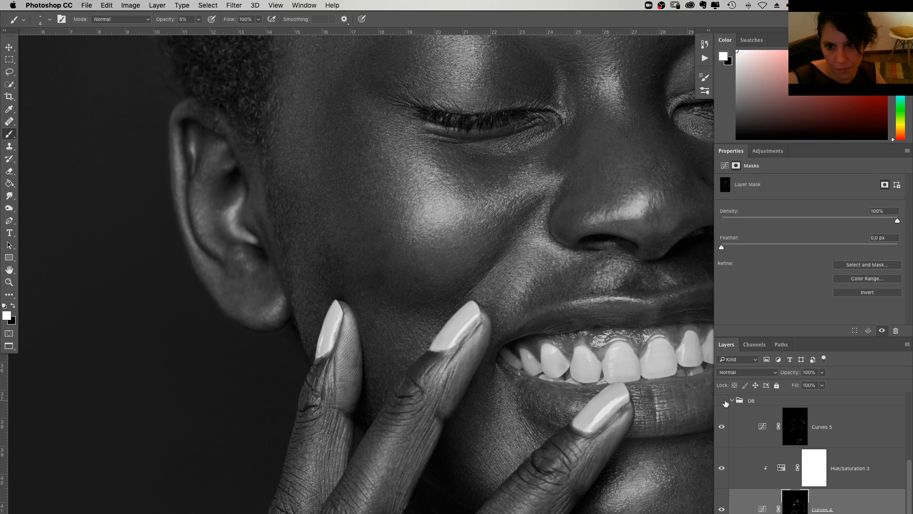
click(723, 401)
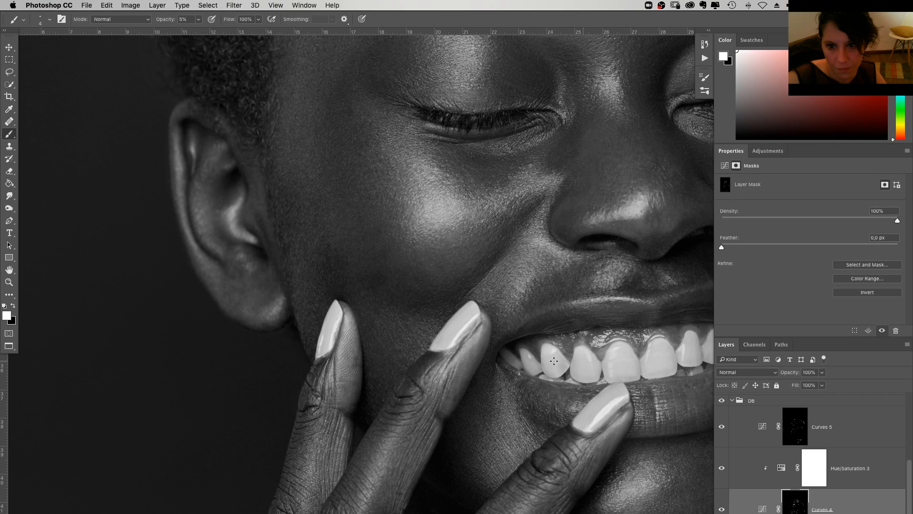
key(bracketleft)
right_click(509, 308)
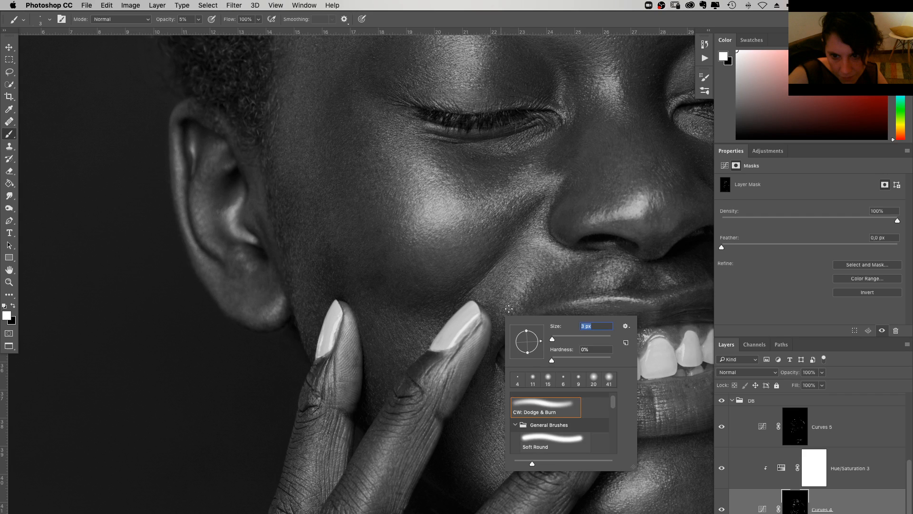
text(7)
key(Return)
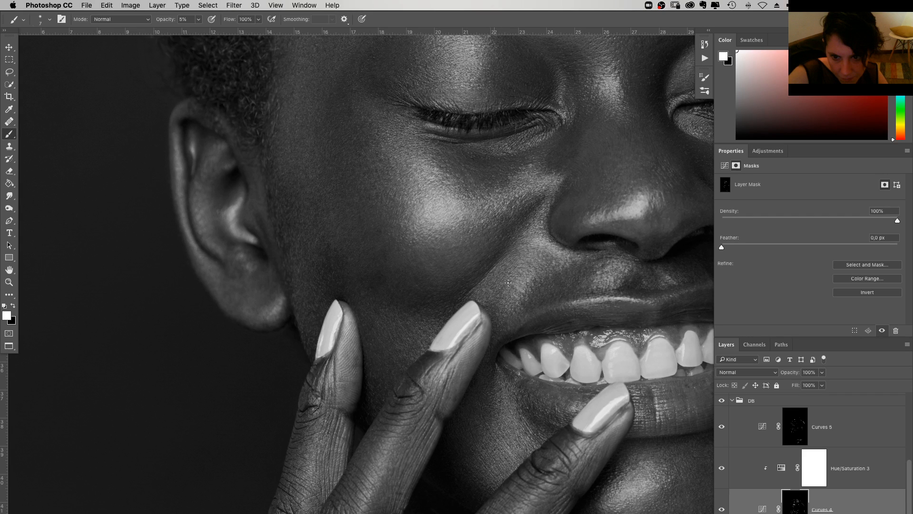
key(bracketright)
key(bracketright)
key(bracketright)
key(bracketright)
right_click(506, 302)
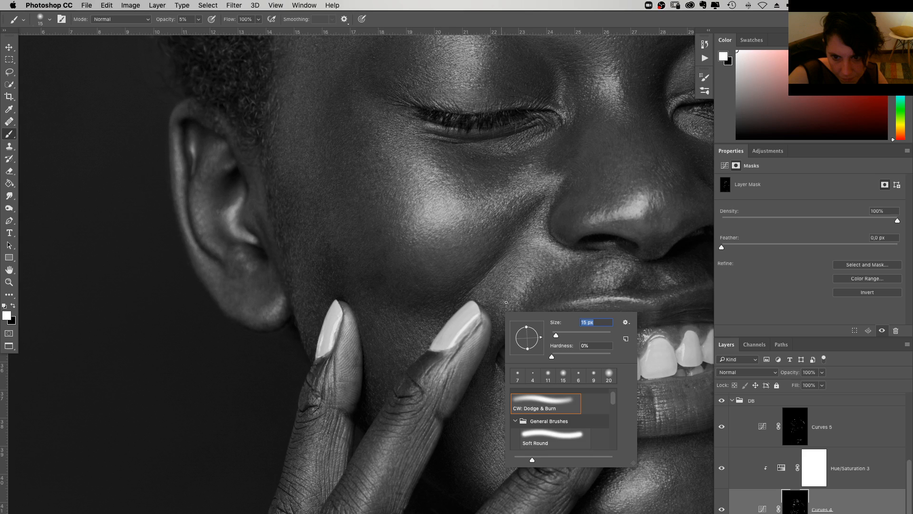
key(Return)
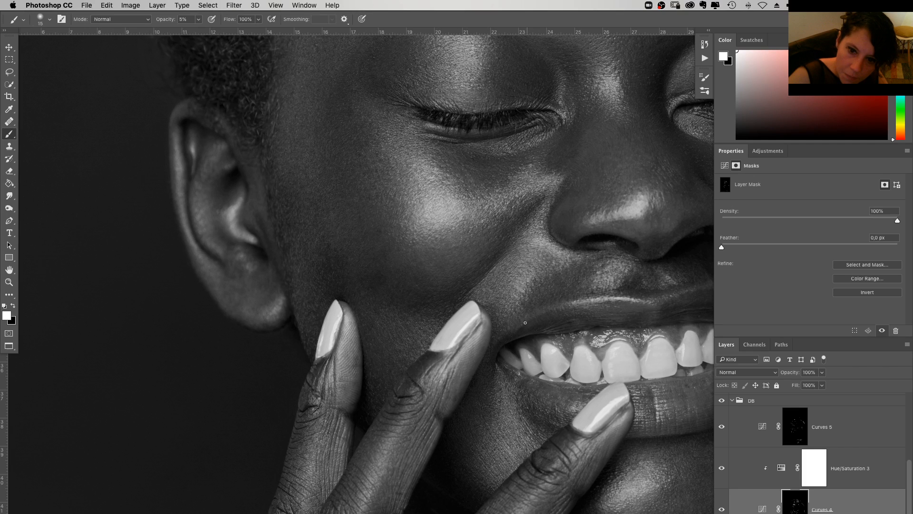
Set the brush size to 20 px for the cheek beside the smile line
scroll(525, 322, up, 2)
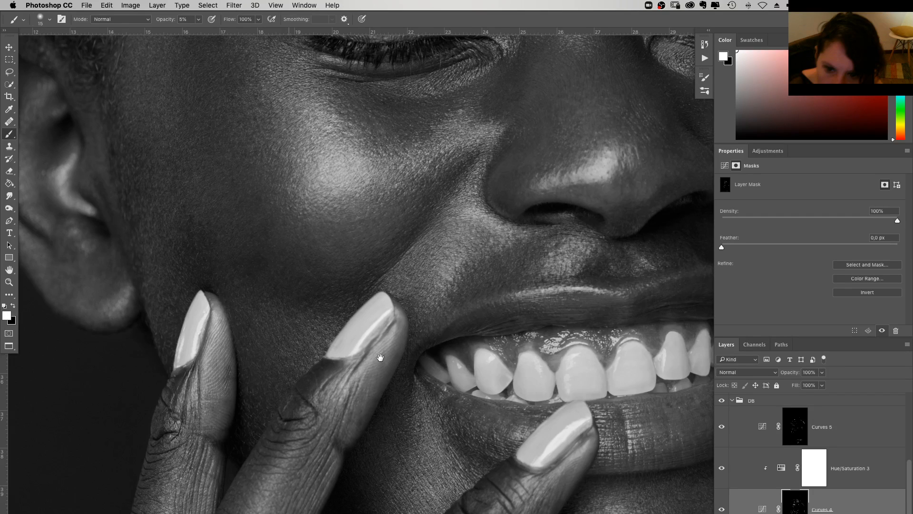
right_click(437, 285)
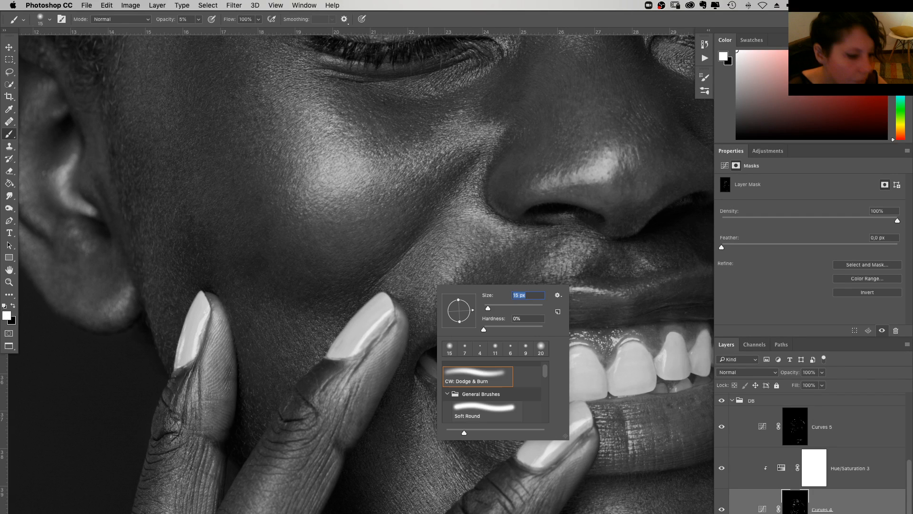
text(5)
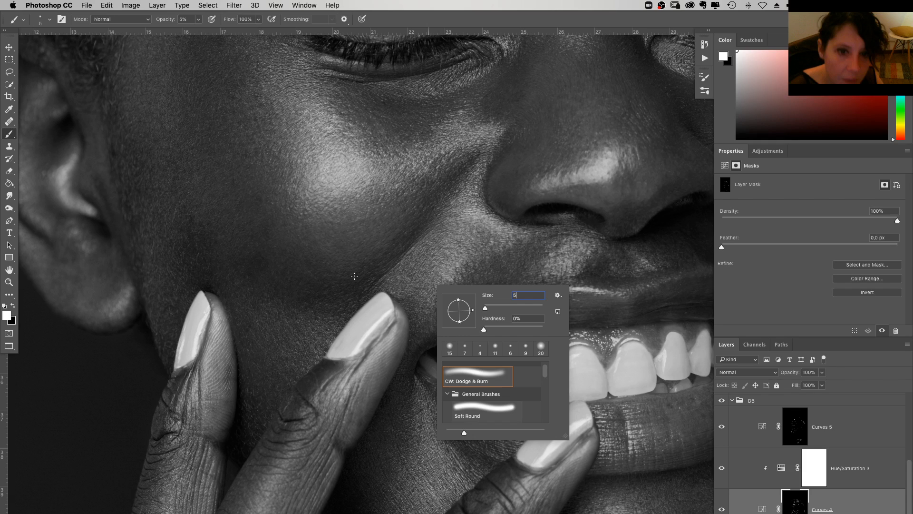
key(BackSpace)
text(20)
key(Return)
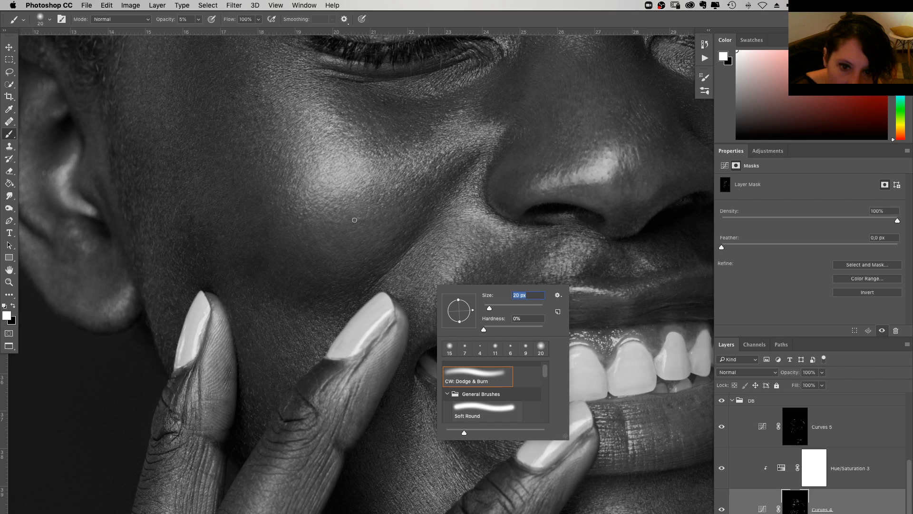
Reduce the brush size to 12 px and finally 9 px for close-up work on the cheek and smile line
key(super+plus)
right_click(352, 243)
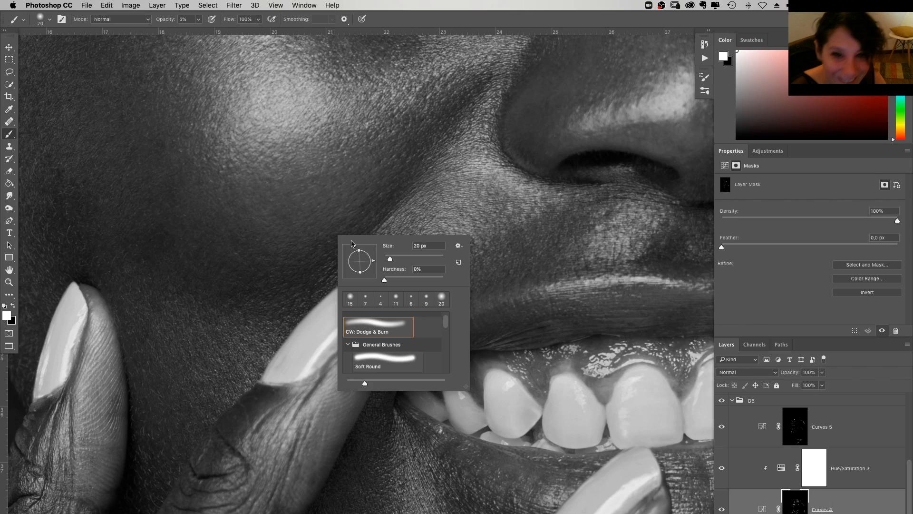
text(12)
key(Return)
key(Return)
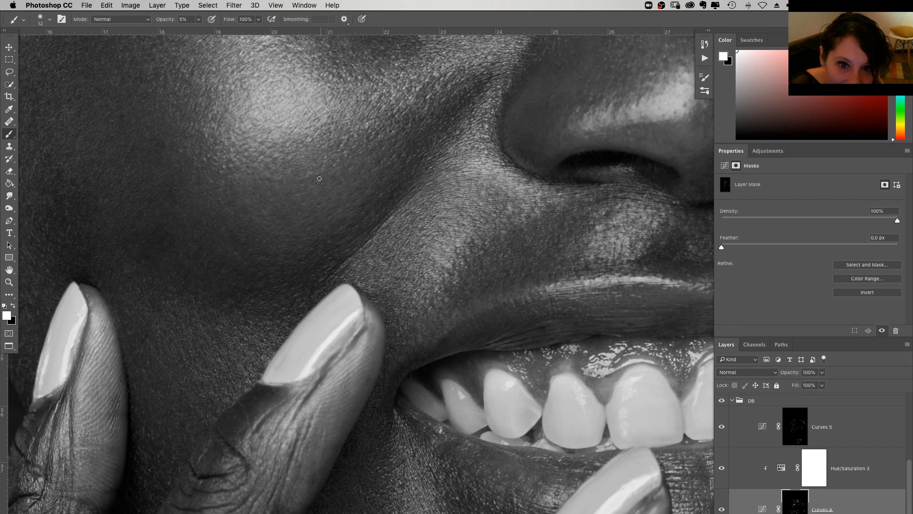
scroll(319, 179, left, 2)
scroll(319, 178, up, 1)
right_click(356, 240)
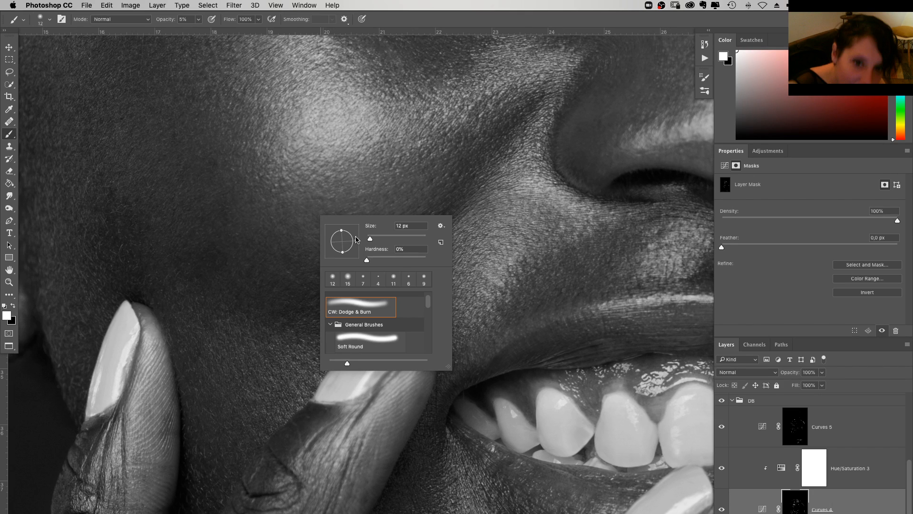
text(9)
key(Return)
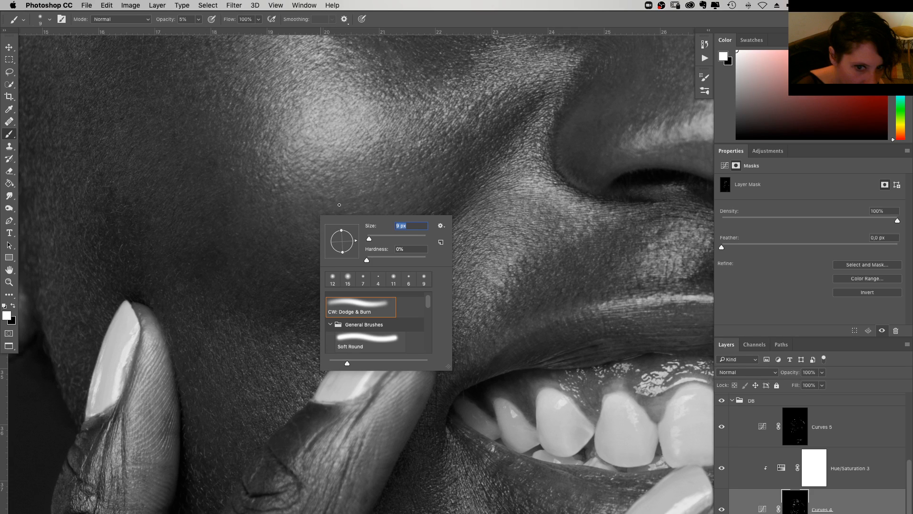
key(Return)
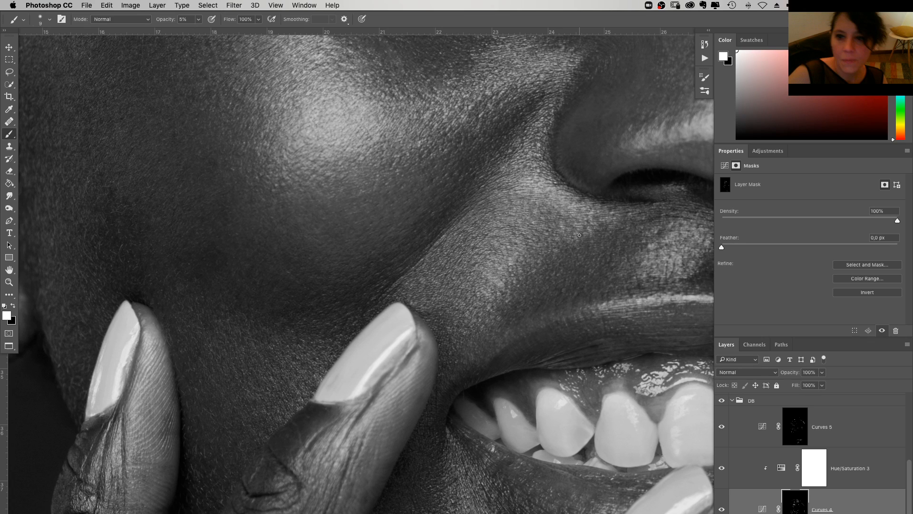
Set the brush opacity to 10% and switch to the Curves 5 mask and back to Curves 4 for the area above the upper lip
scroll(579, 234, right, 5)
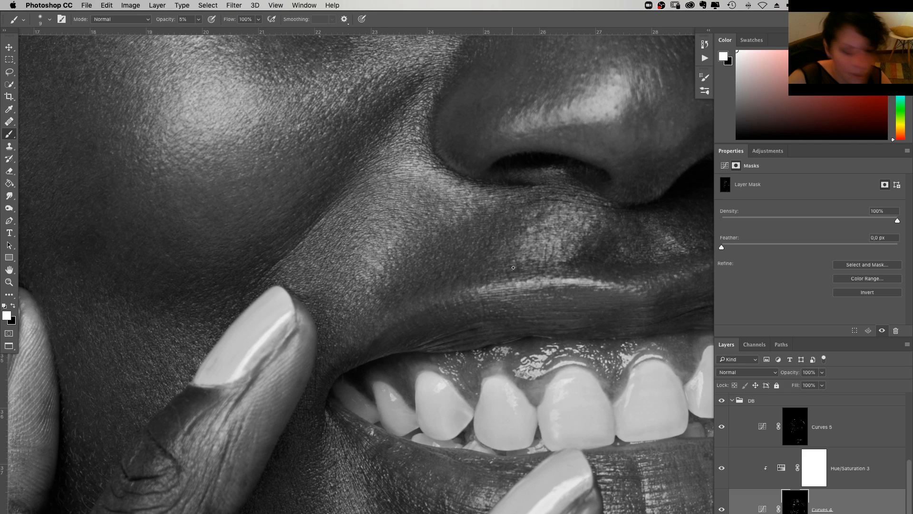
key(1)
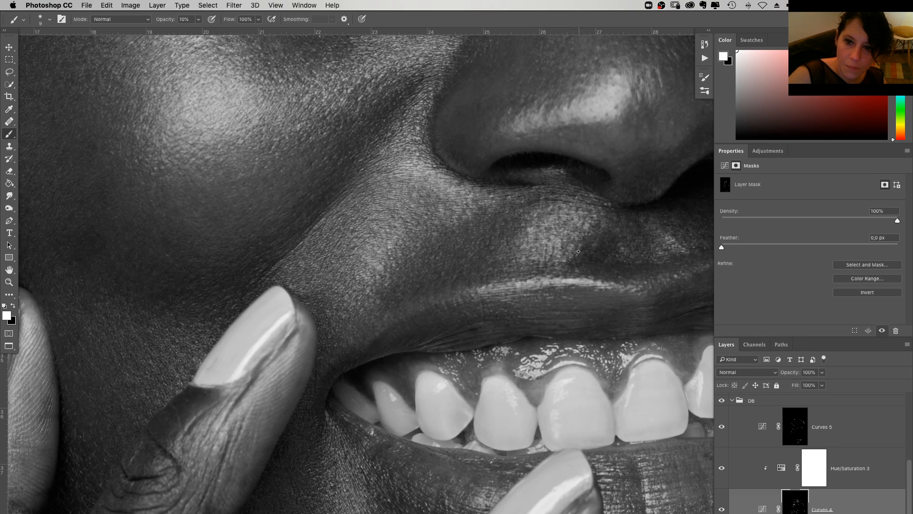
drag(578, 251, 478, 220)
key(alt+bracketright)
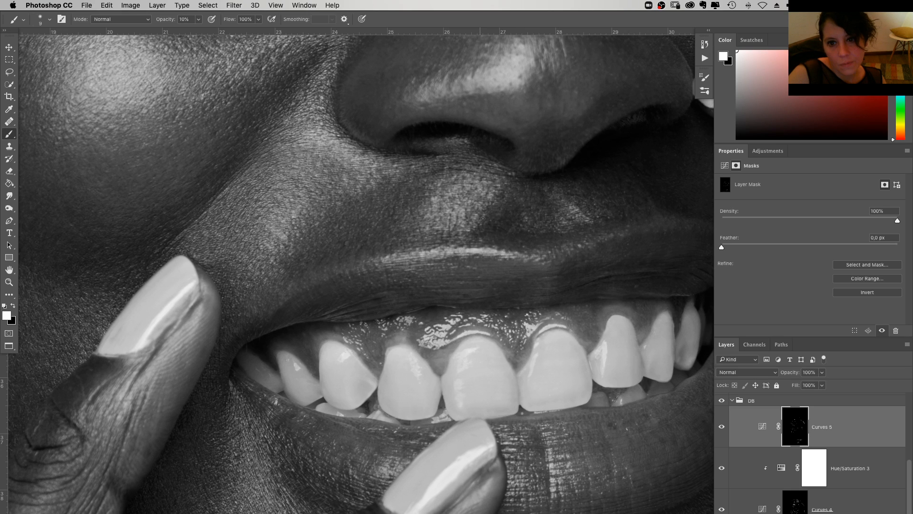
key(alt+bracketleft)
key(alt+bracketleft)
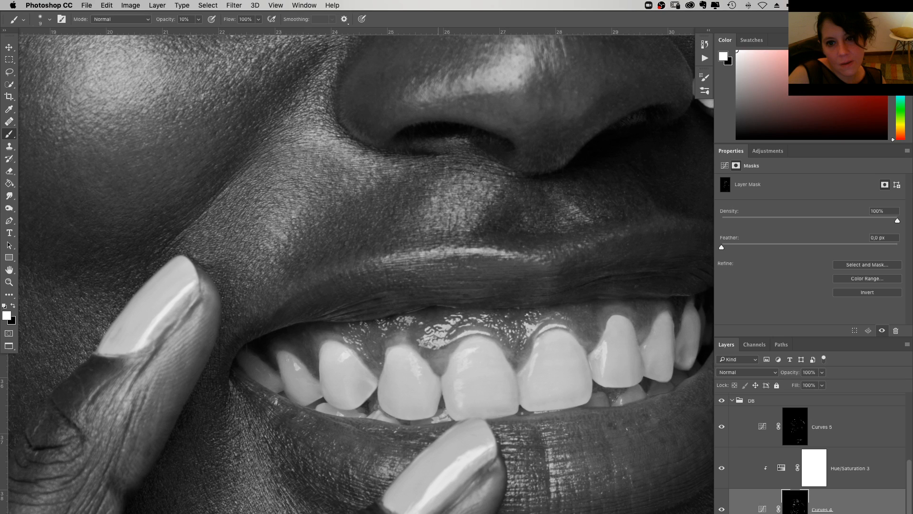
Reduce the brush size to 6 px for the skin below the nostril, and check the area within the whole face
right_click(451, 170)
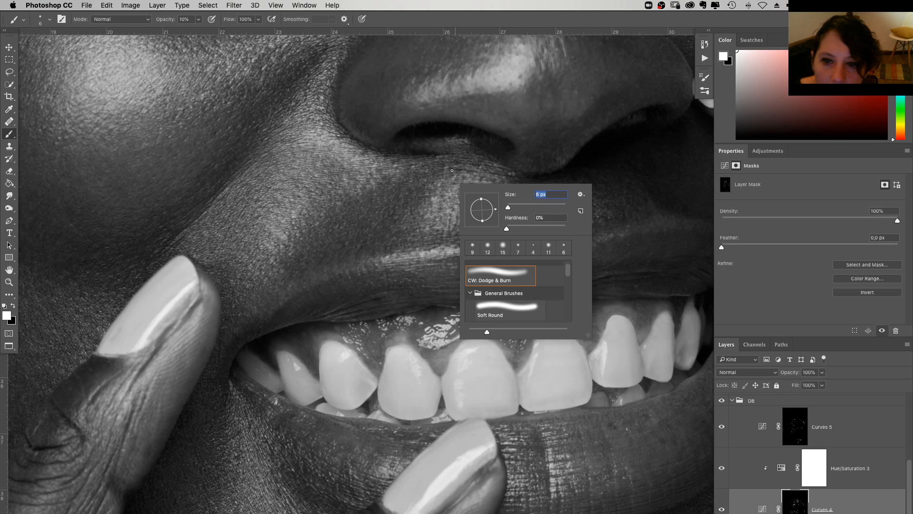
key(Return)
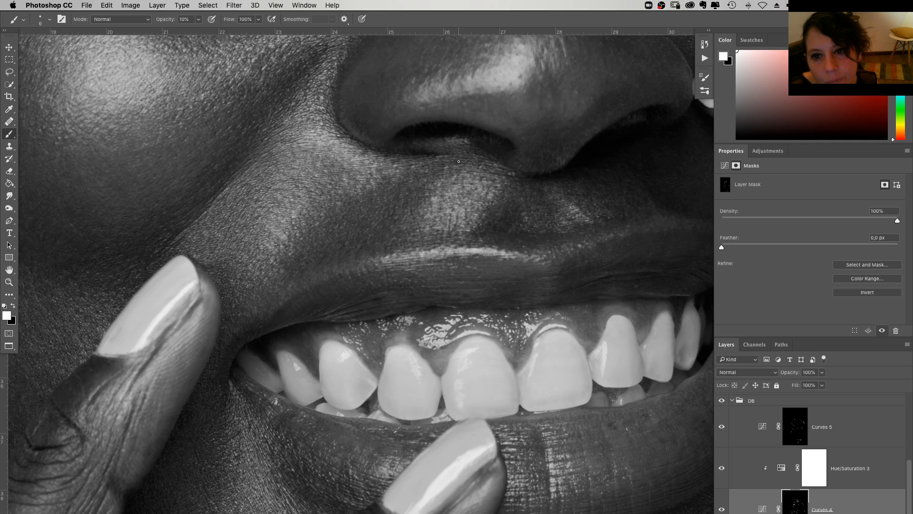
key(super+minus)
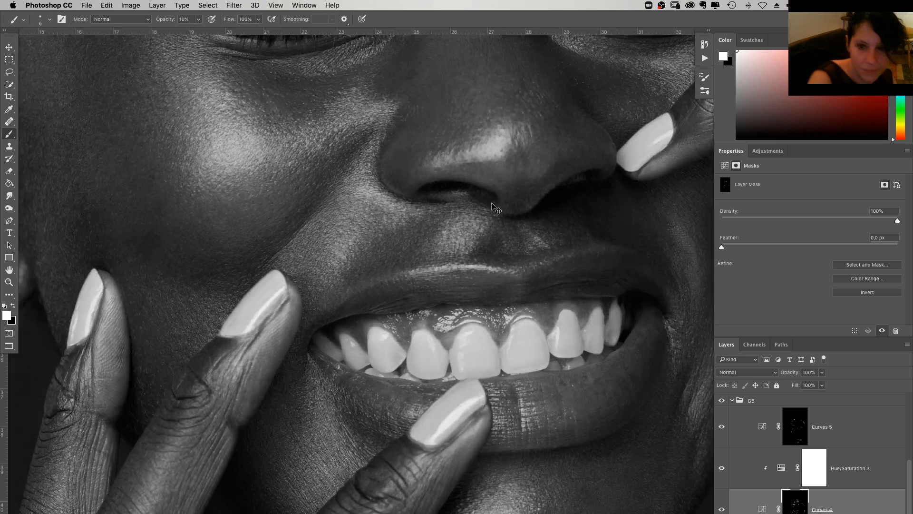
key(super+minus)
key(super+minus)
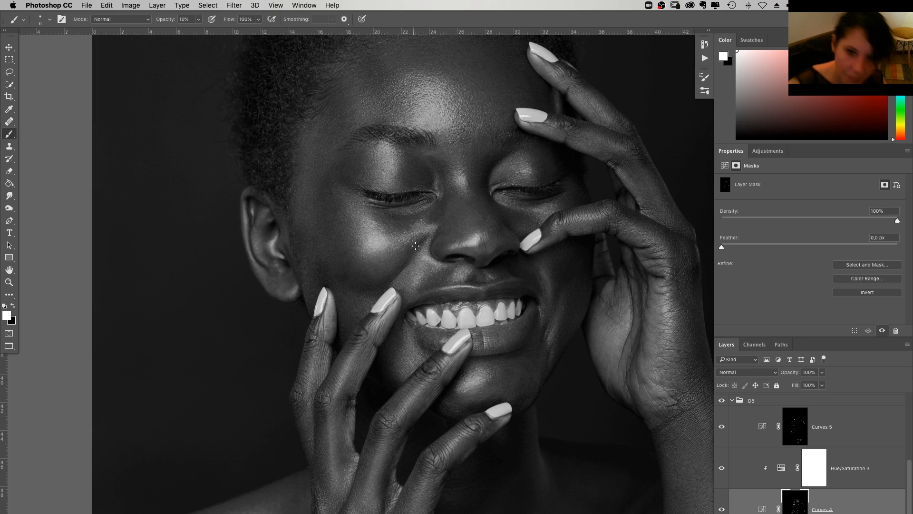
Set the brush size to 20 px for broader work on the face and select the Curves 5 mask
right_click(473, 323)
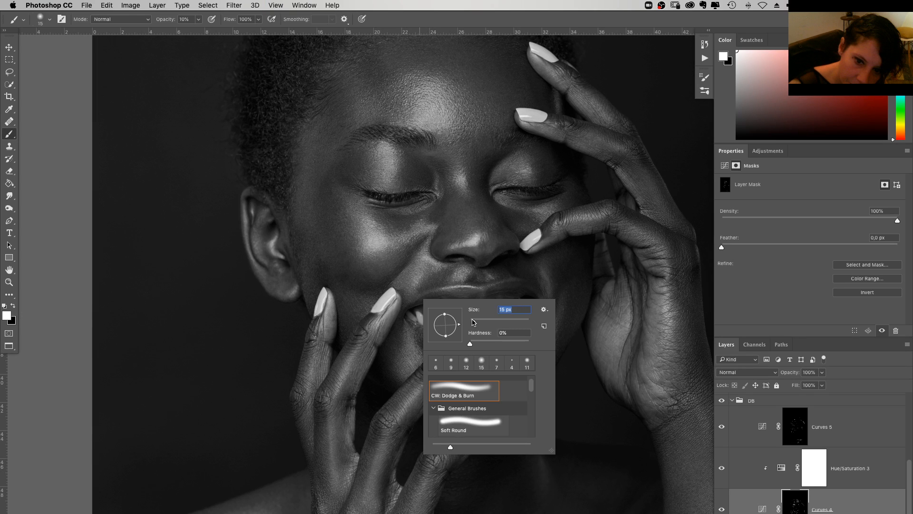
drag(474, 322, 476, 323)
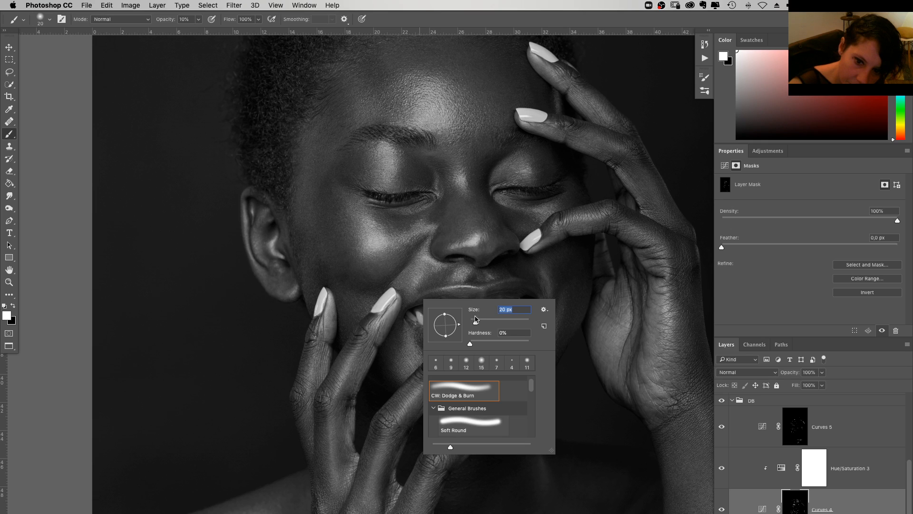
click(420, 268)
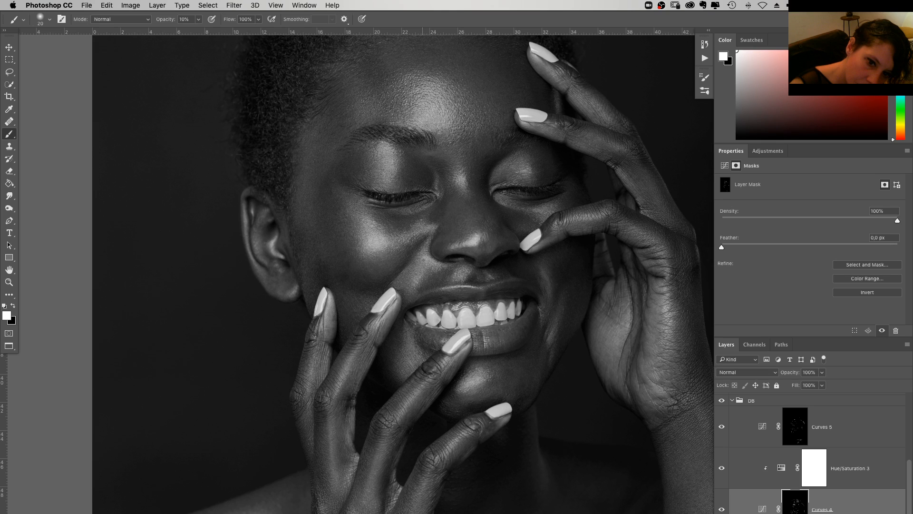
click(797, 431)
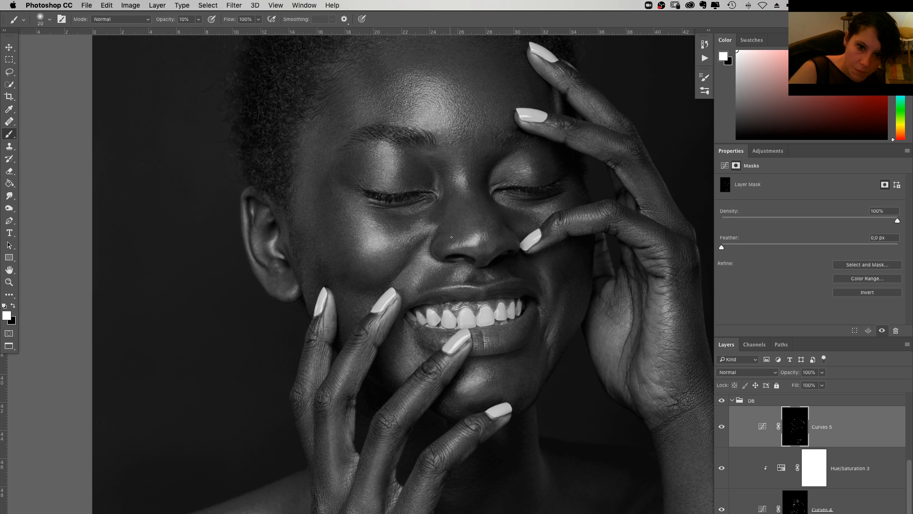
Switch to the Curves 4 mask and back to Curves 5 while evaluating the nose and surrounding face
scroll(452, 237, down, 2)
click(793, 499)
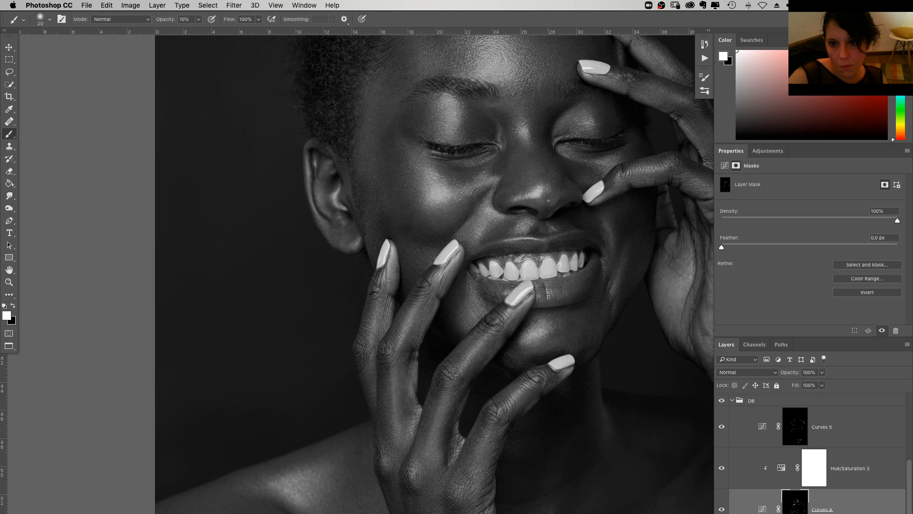
click(795, 428)
scroll(534, 265, up, 2)
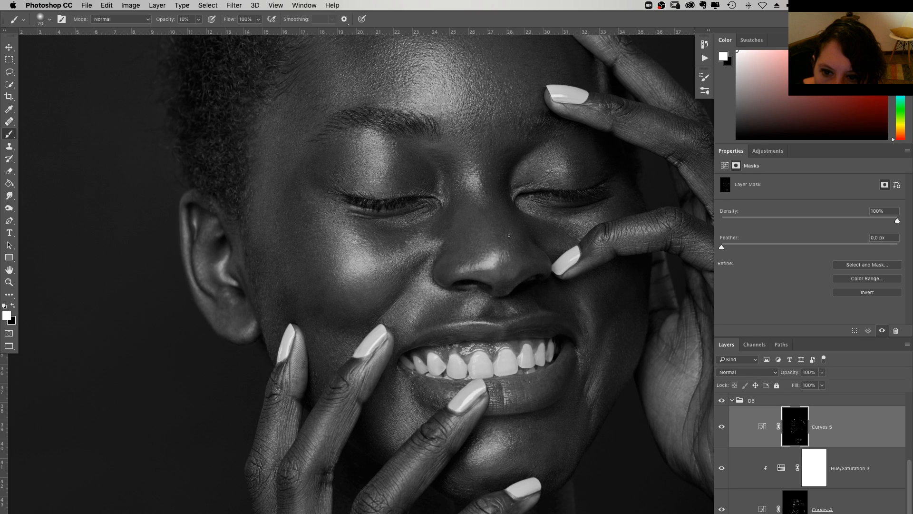
scroll(509, 235, down, 2)
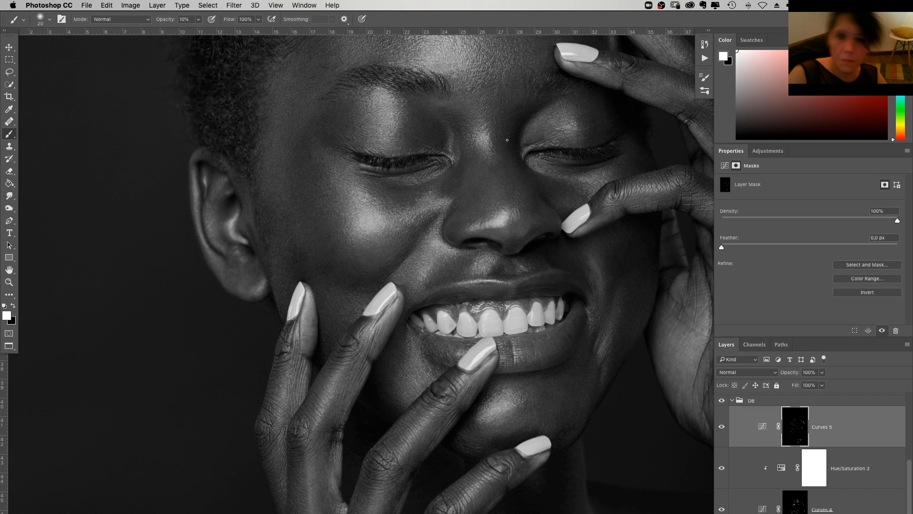
Set the brush to 36 px at 3% opacity for soft shaping of the whole portrait, and select the Curves 4 mask
key(super+minus)
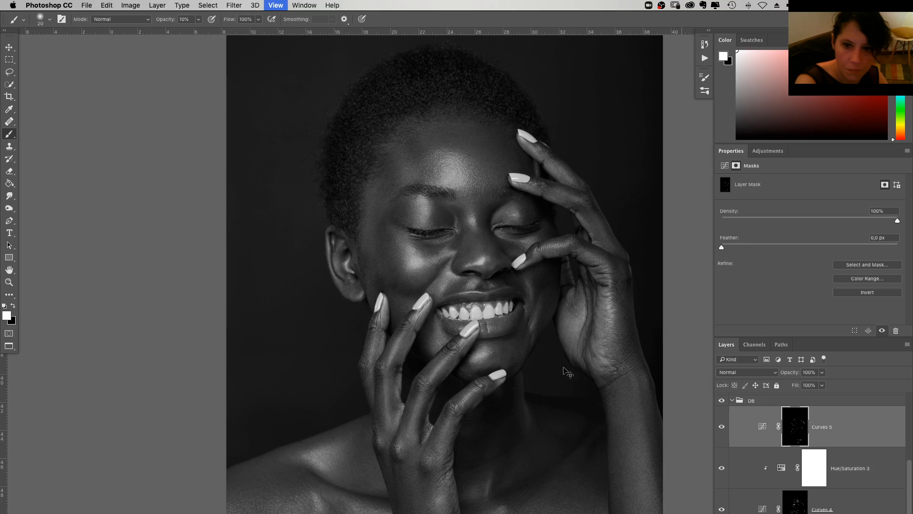
right_click(568, 373)
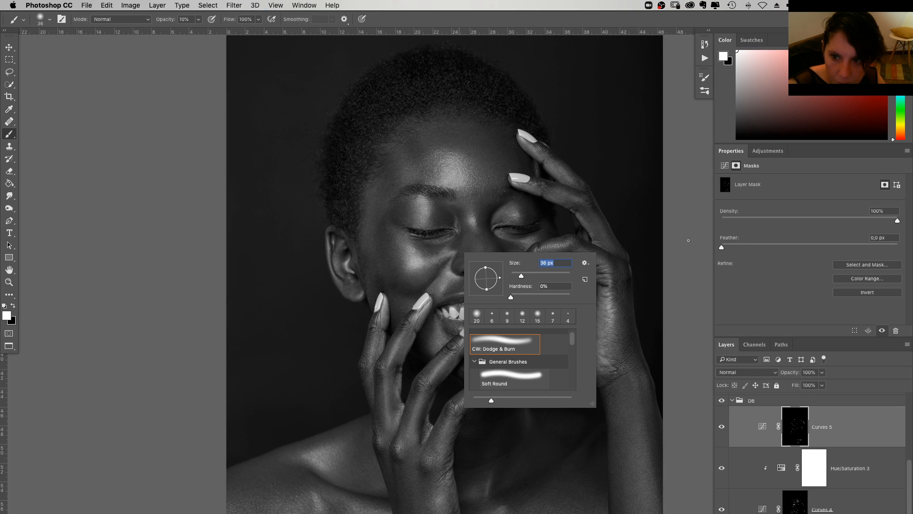
click(672, 228)
key(0)
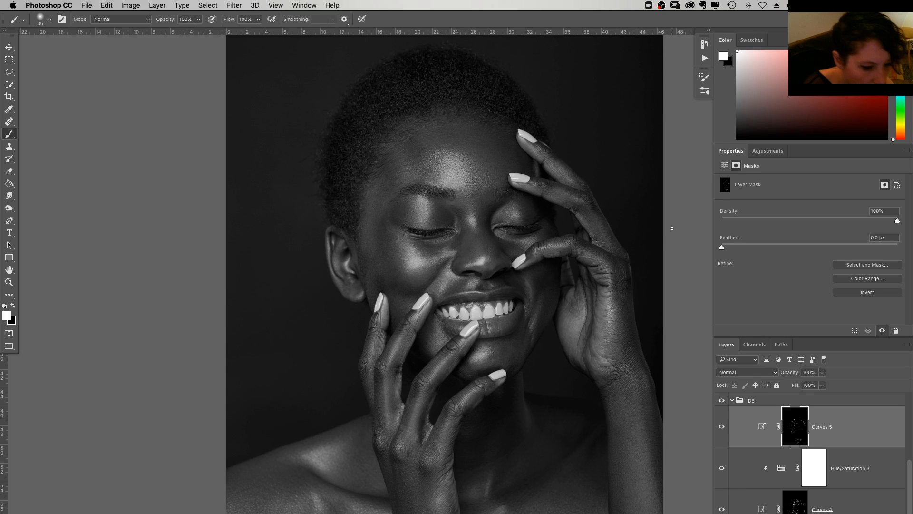
key(0)
key(3)
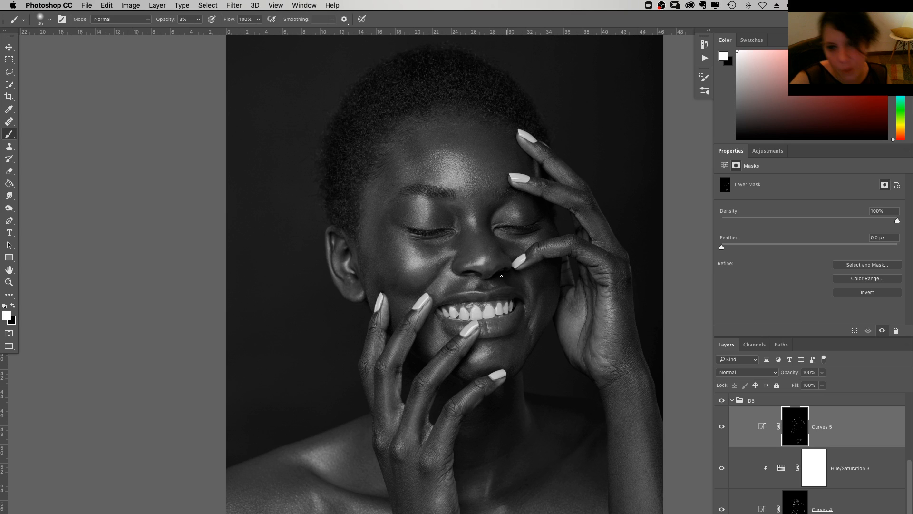
click(807, 510)
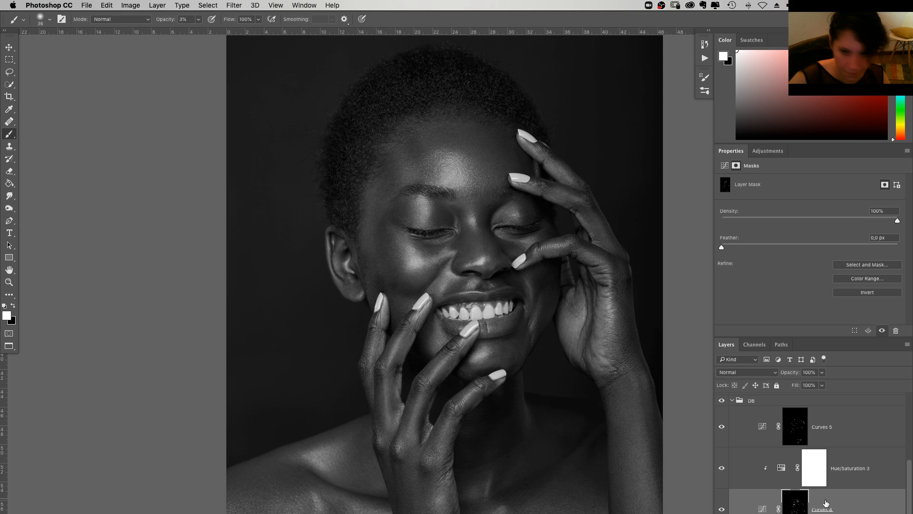
Select the Curves 5 mask and enlarge the brush to 47 px for broader shaping of the portrait
click(795, 426)
right_click(532, 298)
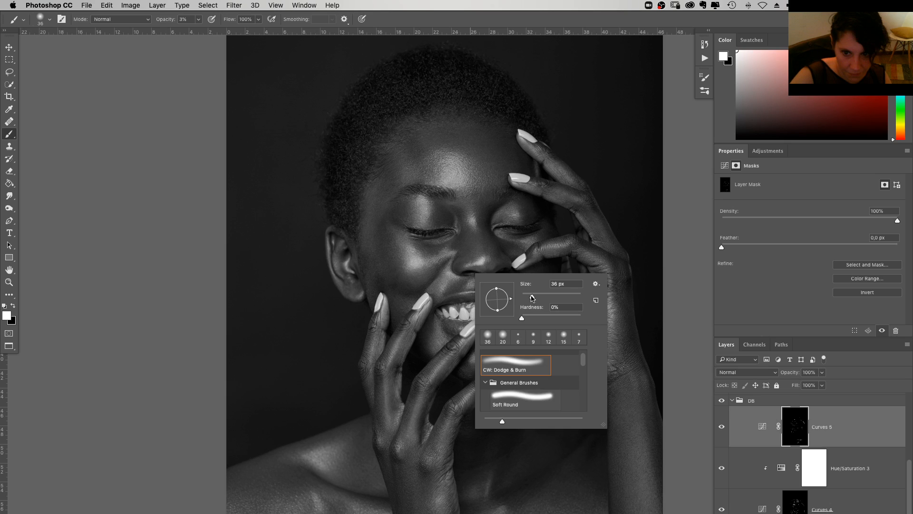
drag(532, 298, 534, 298)
key(Return)
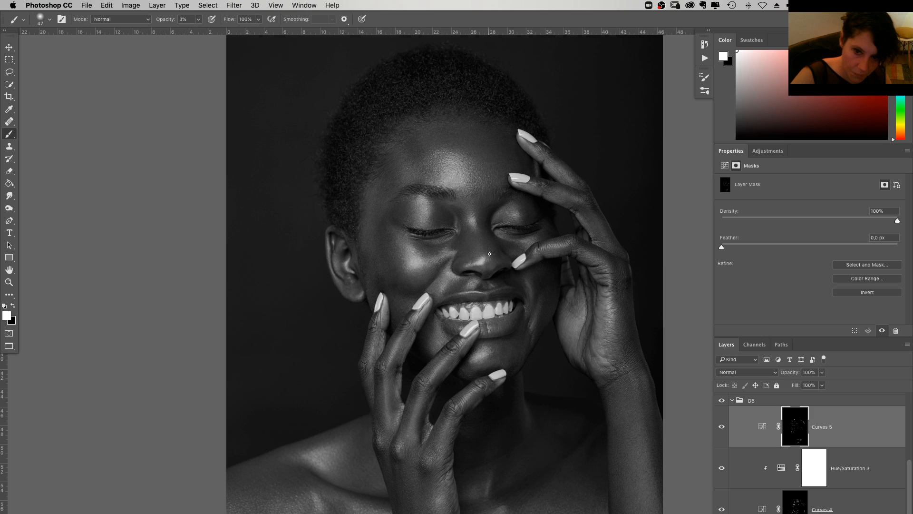
Collapse the DB group and compare the portrait with and without the retouching, also in full colour
click(731, 400)
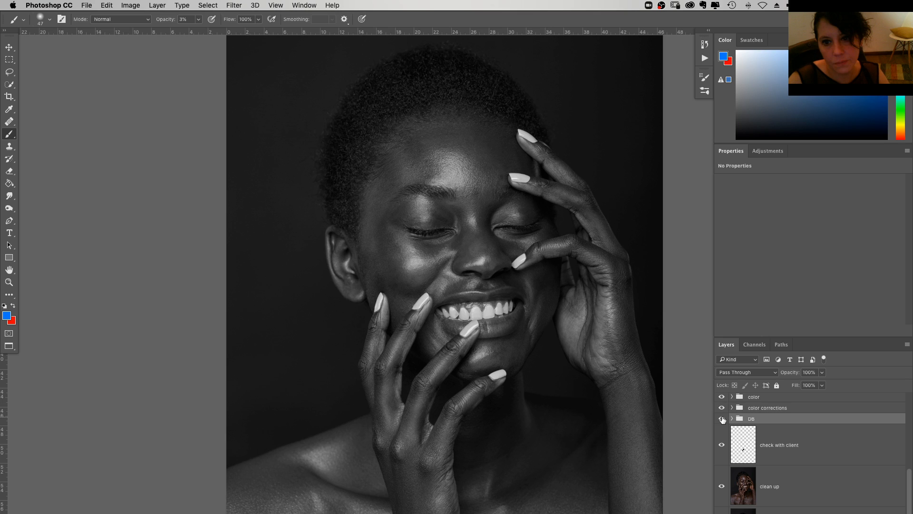
click(721, 420)
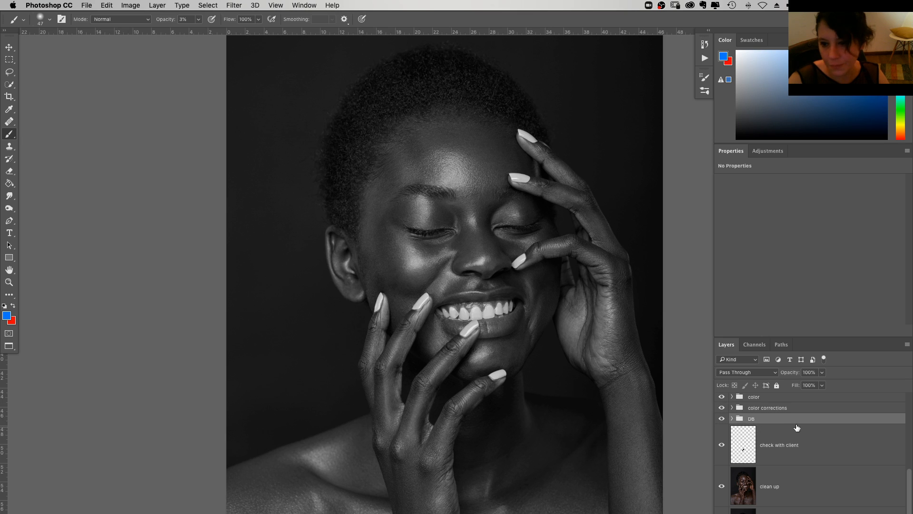
scroll(747, 406, up, 5)
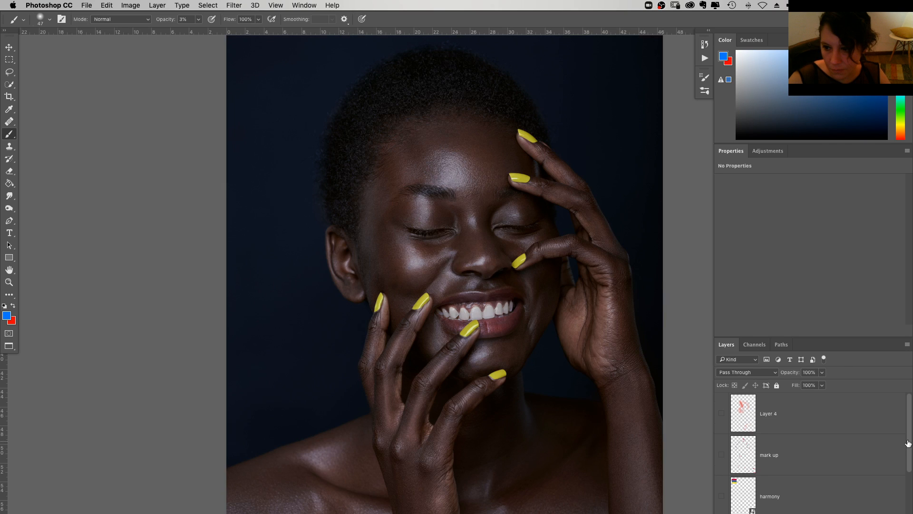
drag(908, 443, 908, 504)
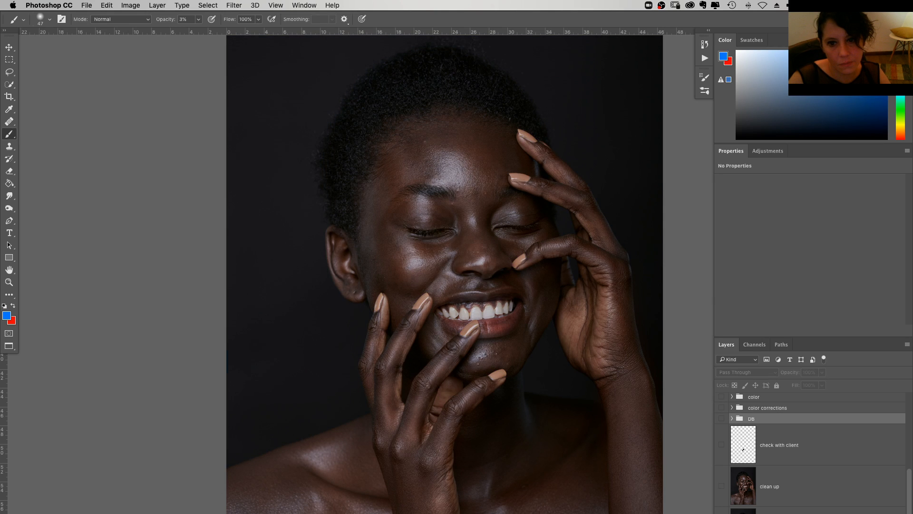
drag(567, 469, 542, 431)
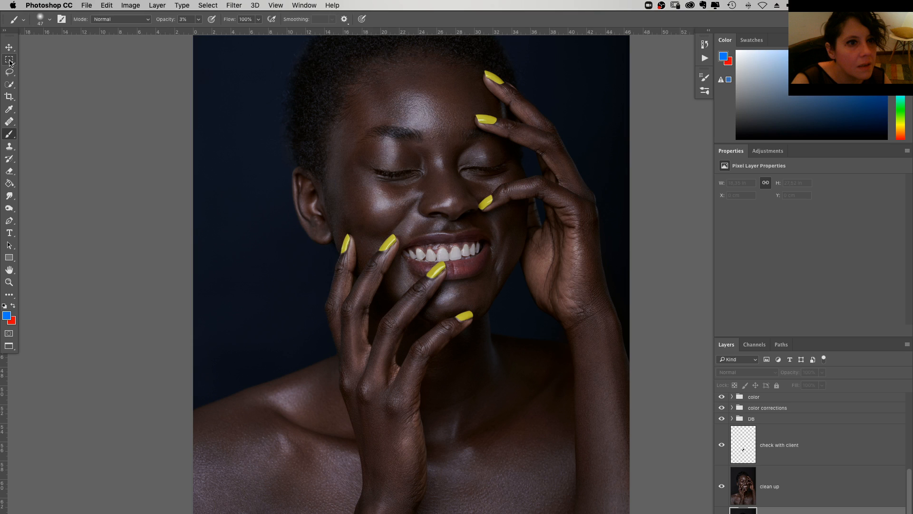
Try a 2:3 crop that frames the face, both hands and the shoulders
key(c)
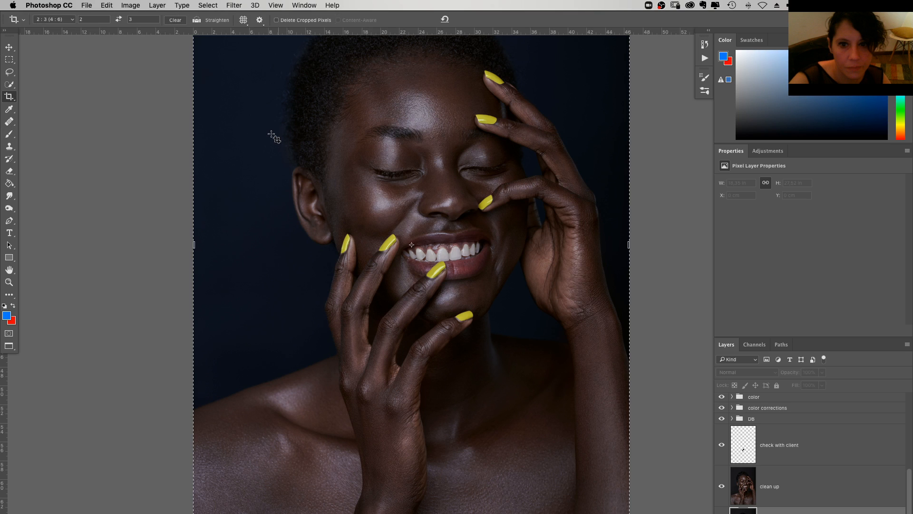
scroll(273, 137, down, 2)
scroll(273, 138, right, 2)
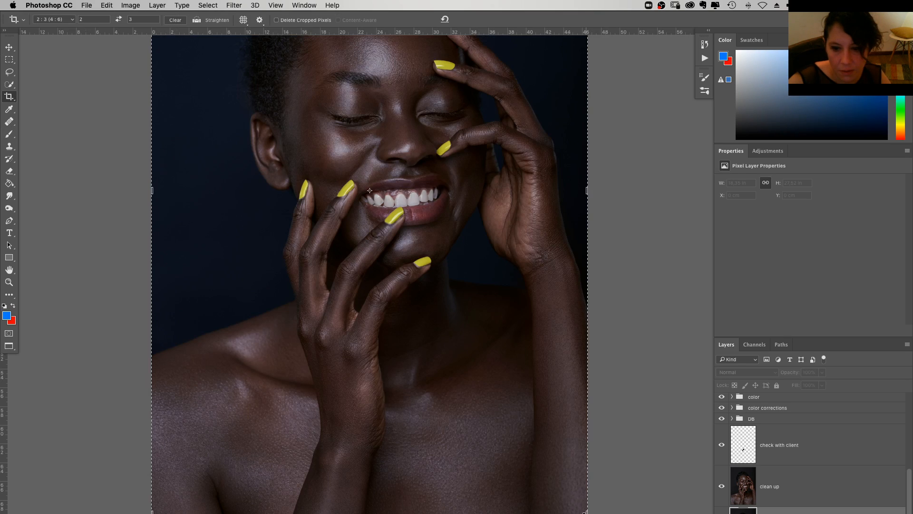
click(471, 352)
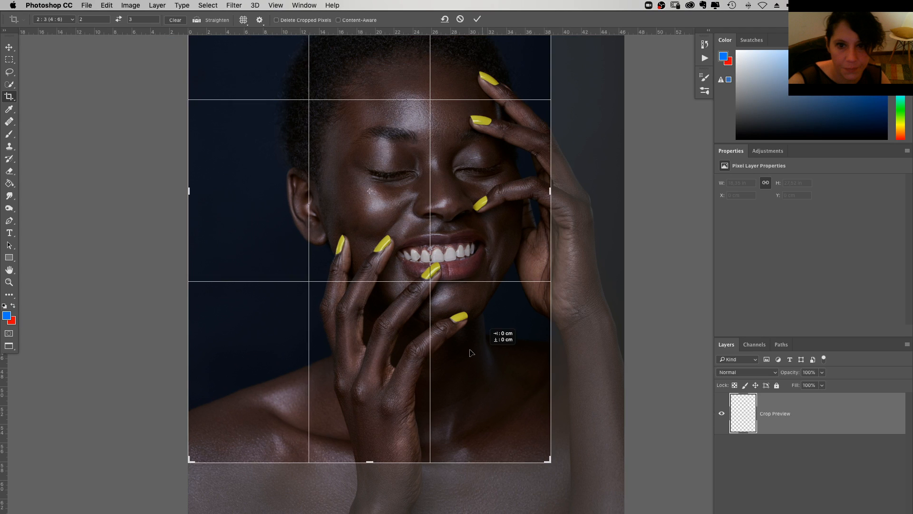
drag(471, 352, 417, 256)
key(Return)
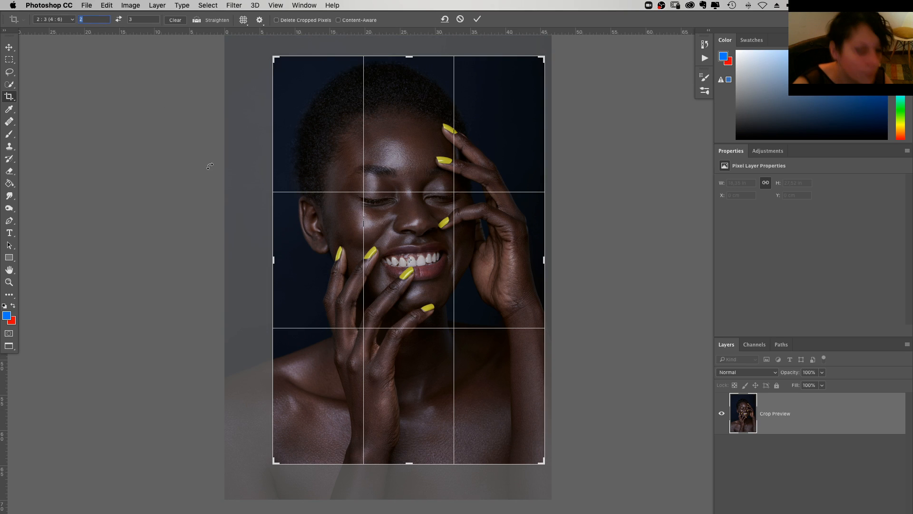
Set the crop ratio to 3:4, discarding the misplaced square crop frame
text(3)
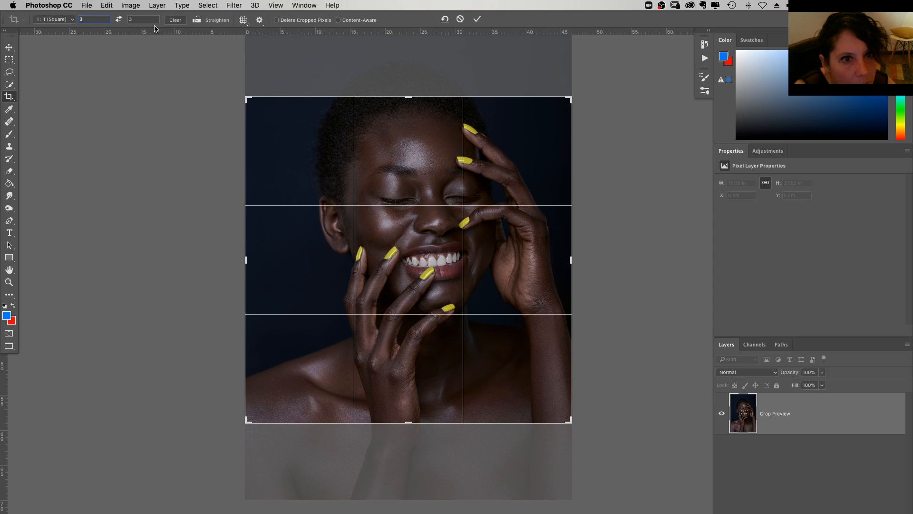
key(Tab)
text(4)
drag(246, 41, 472, 450)
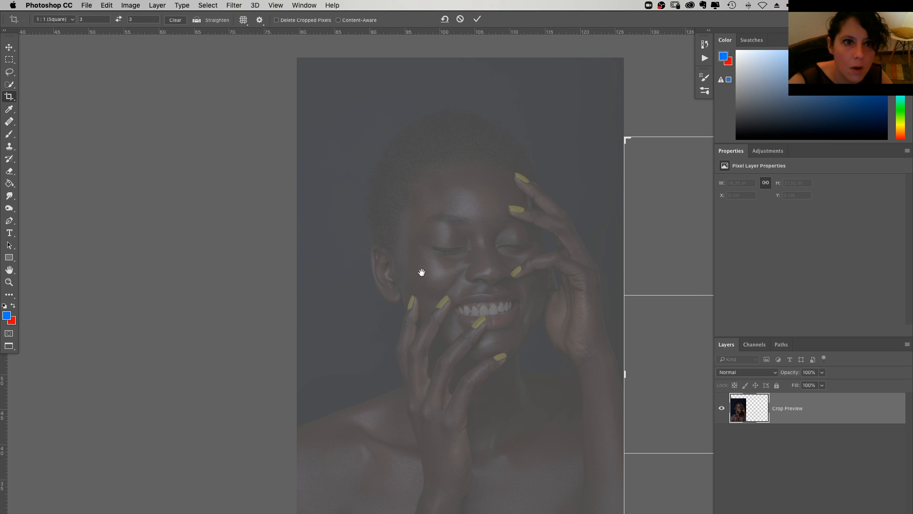
key(Escape)
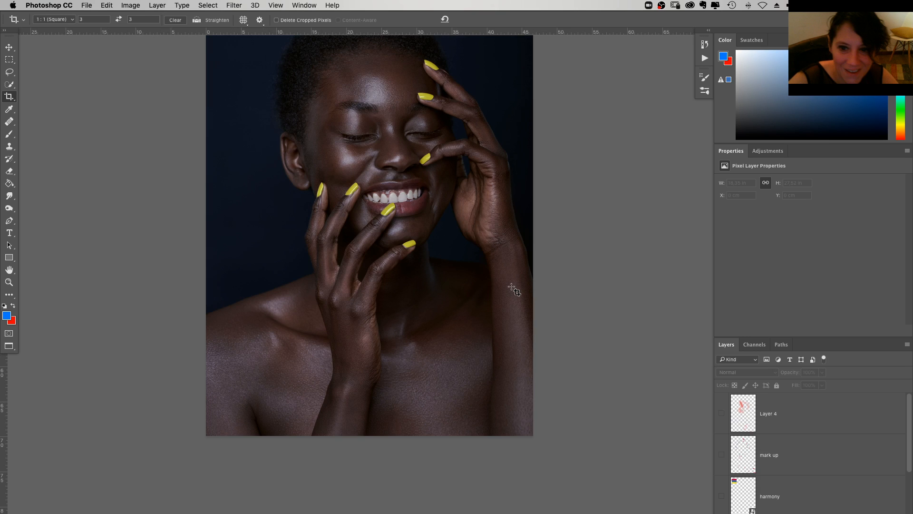
click(141, 19)
text(4)
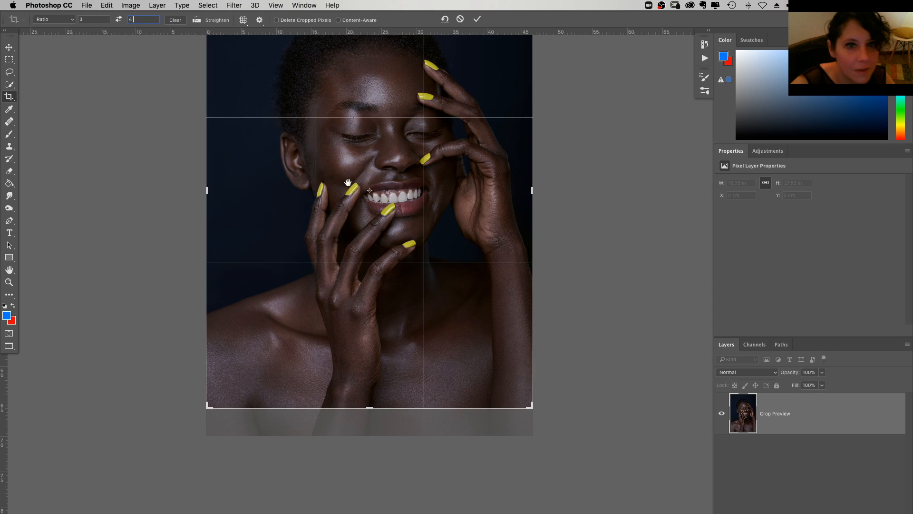
Crop the portrait at 3:4 around the head, both hands and the upper chest
drag(218, 456, 259, 405)
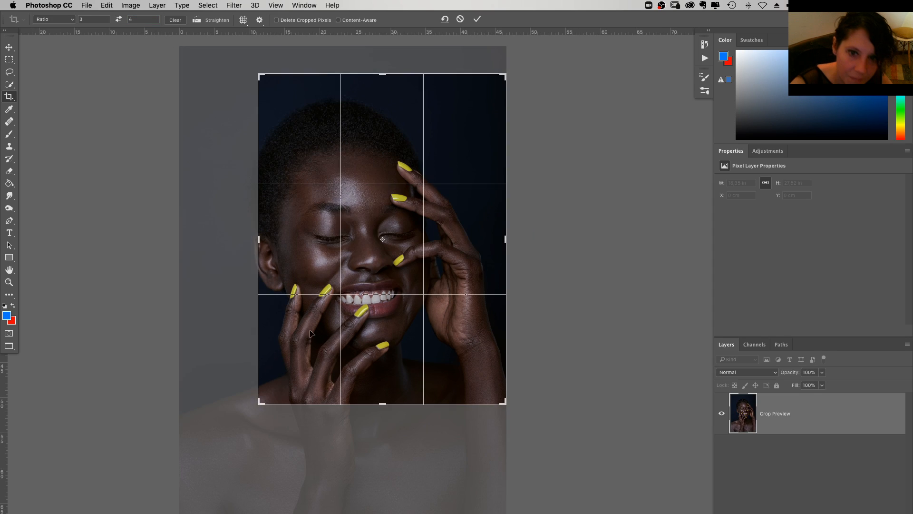
drag(311, 333, 324, 289)
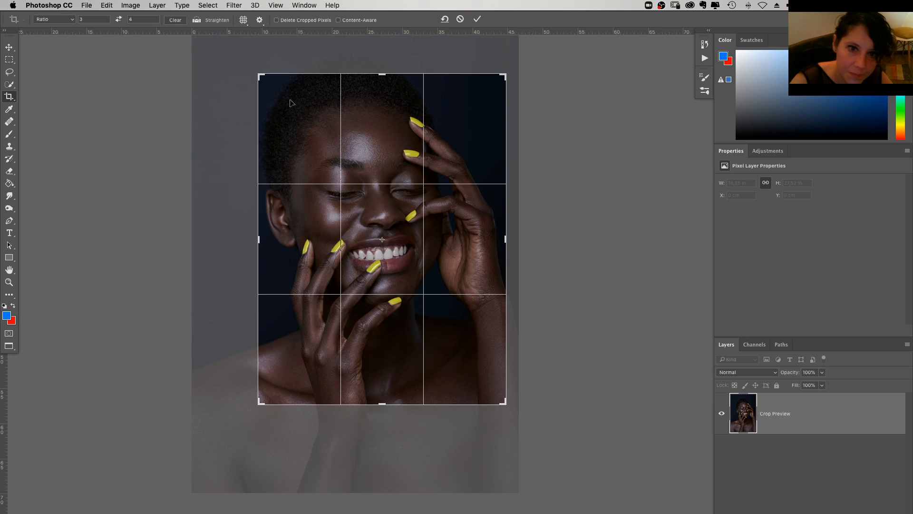
drag(259, 75, 251, 74)
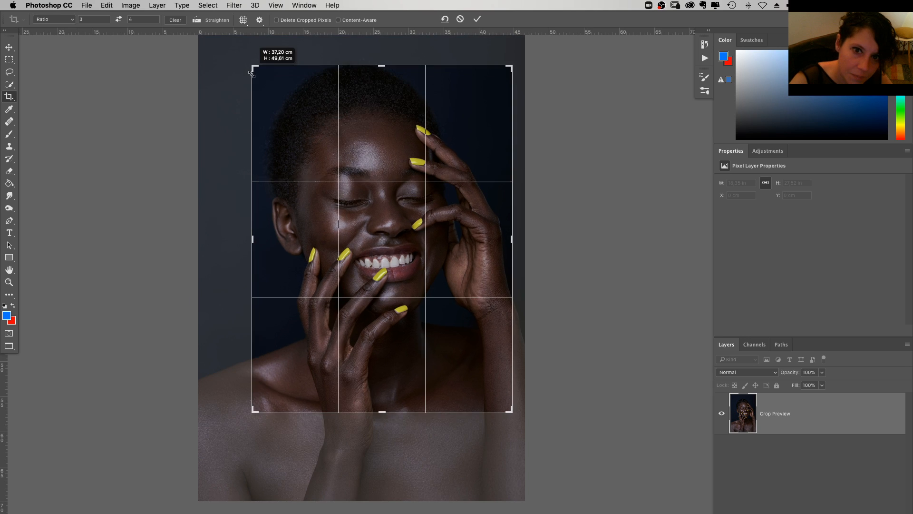
drag(318, 167, 313, 125)
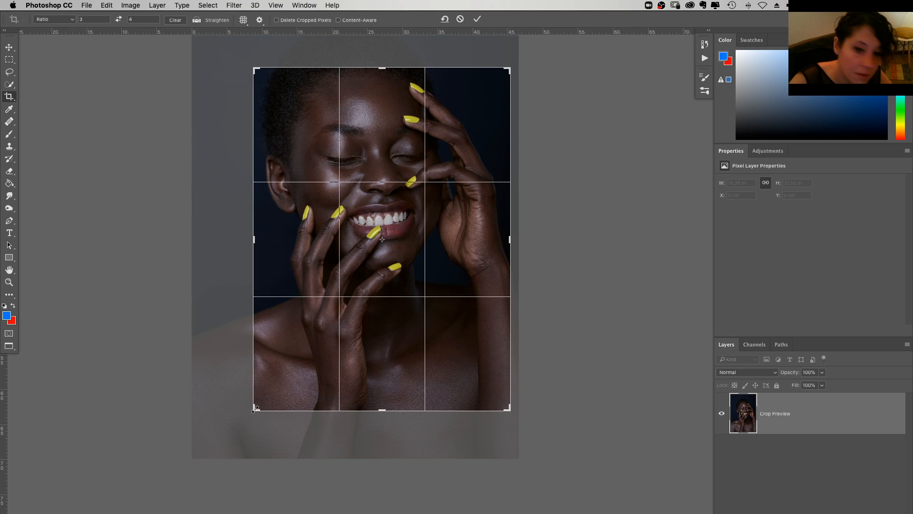
drag(253, 410, 329, 332)
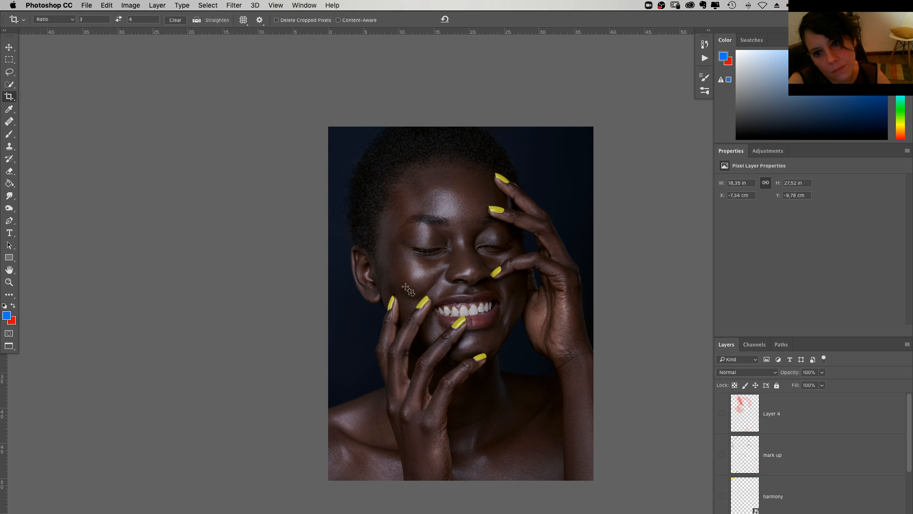
Tighten the 3:4 crop around the head and hands, trimming the hair and shoulders, and apply it
click(480, 388)
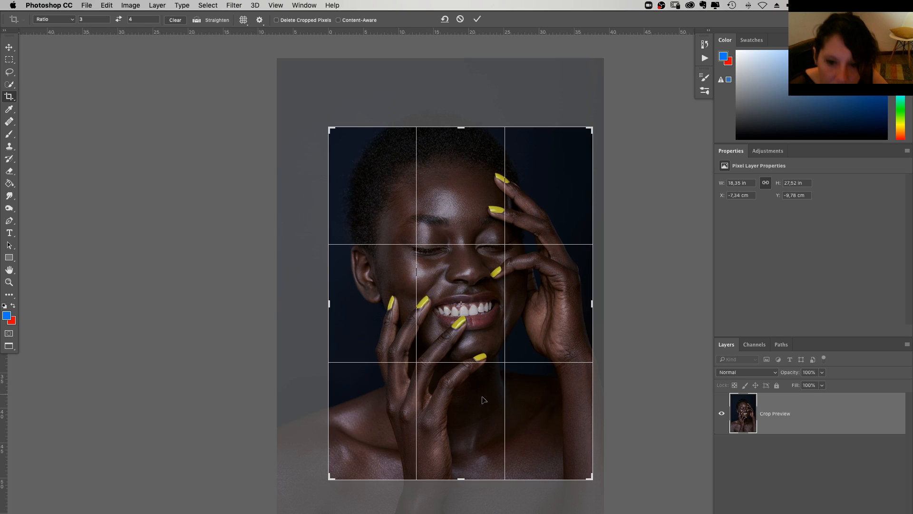
drag(593, 478, 584, 467)
click(531, 394)
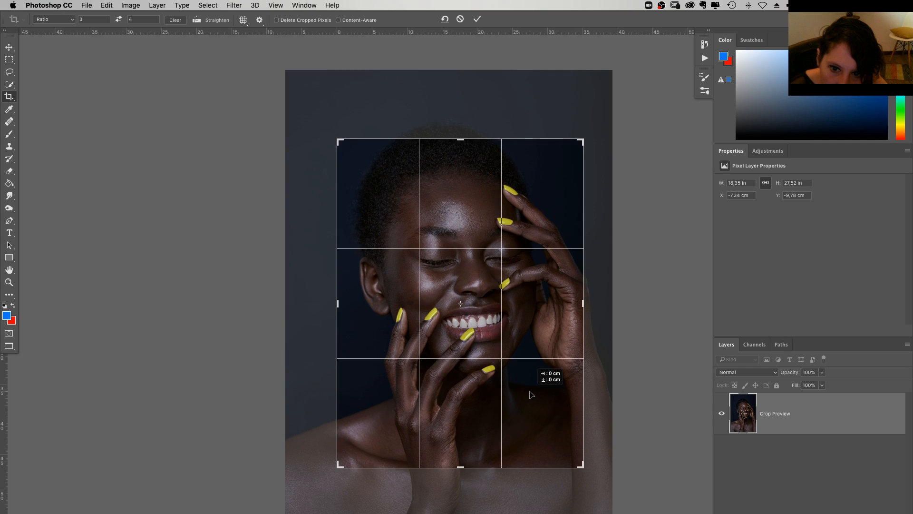
drag(532, 394, 509, 374)
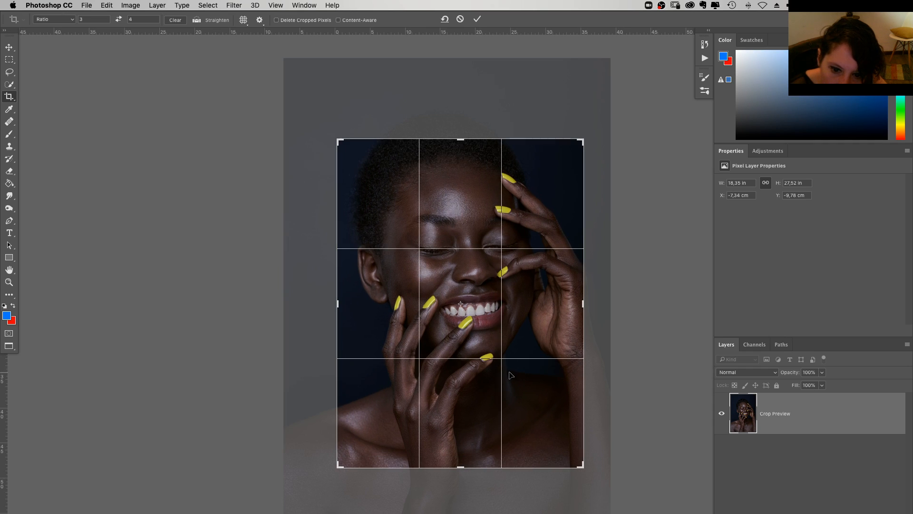
drag(338, 467, 398, 470)
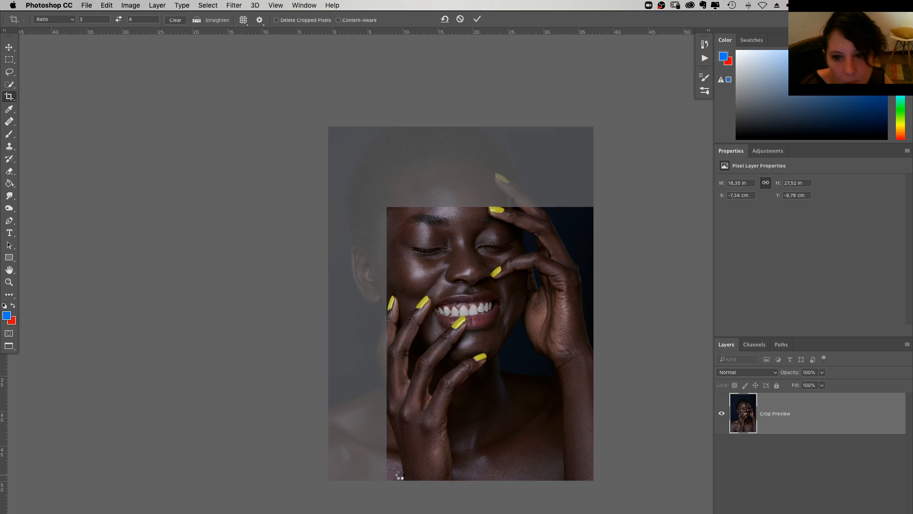
key(Return)
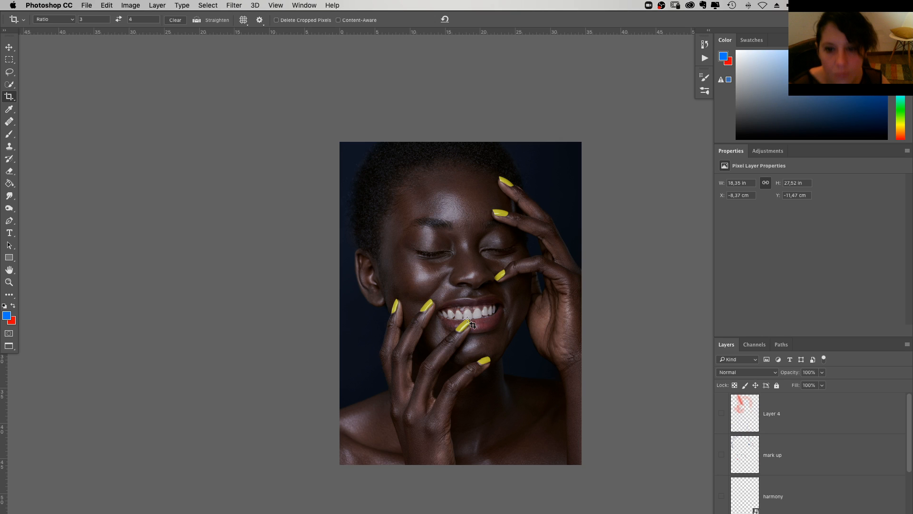
Reframe the 3:4 crop slightly wider around the face and hands and apply it
key(super+equal)
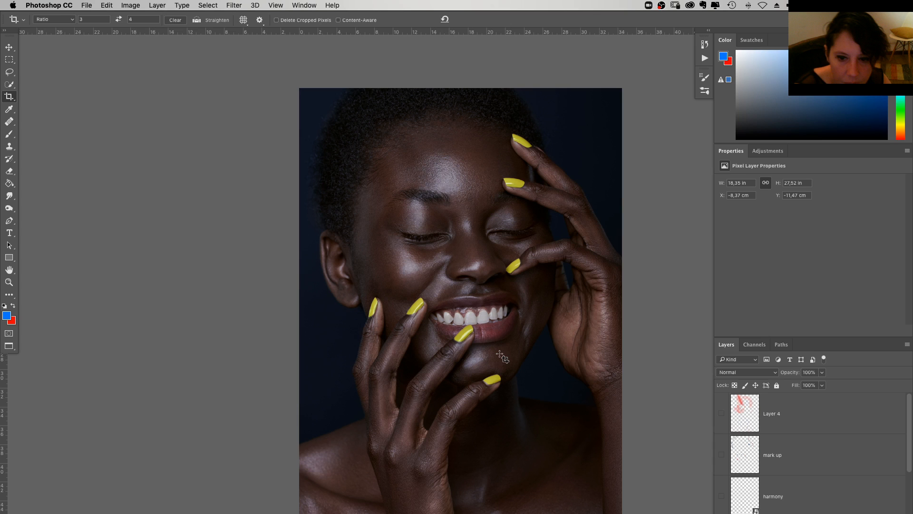
click(501, 356)
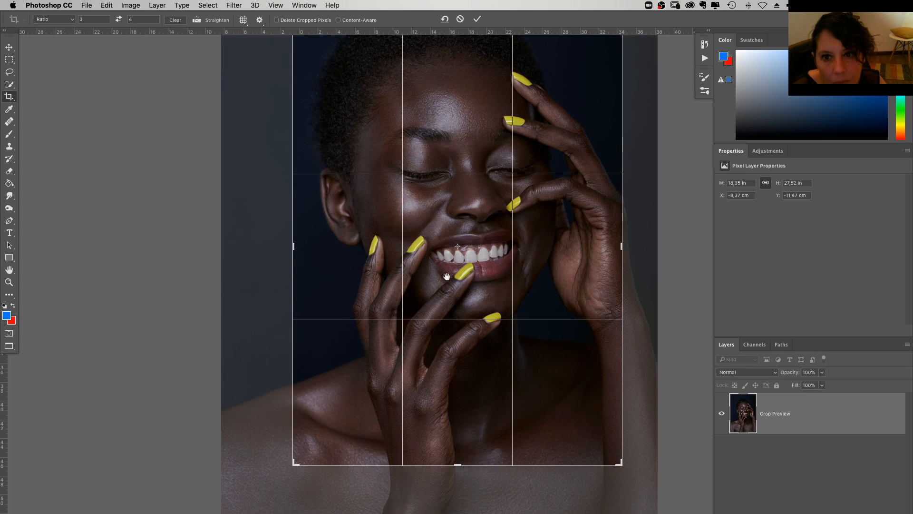
drag(440, 321, 432, 346)
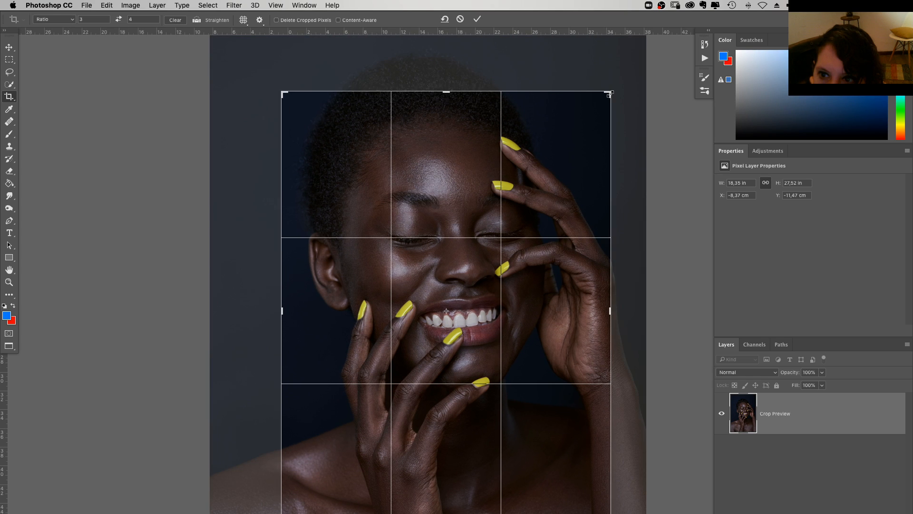
drag(610, 93, 610, 174)
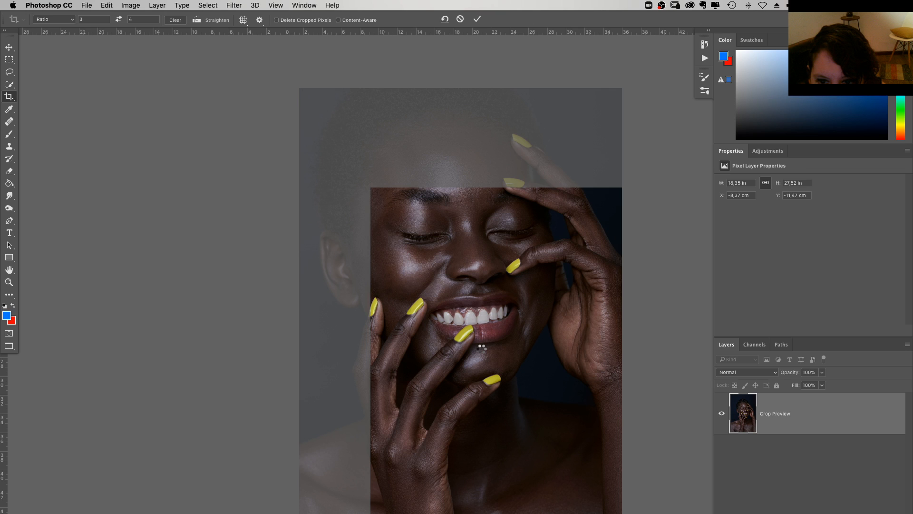
key(Return)
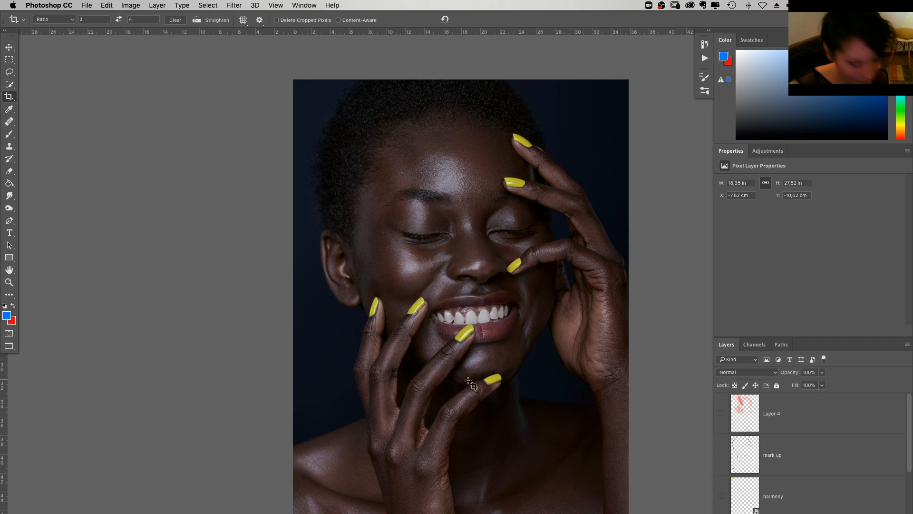
Enlarge the 3:4 crop to about 38 by 51 cm around the face, hands and upper chest, and reposition the portrait inside it
drag(538, 417, 530, 409)
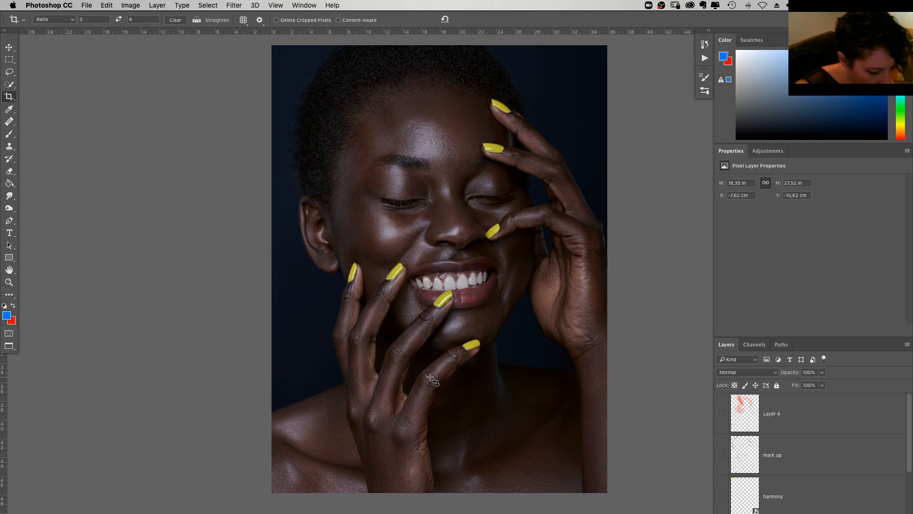
click(420, 402)
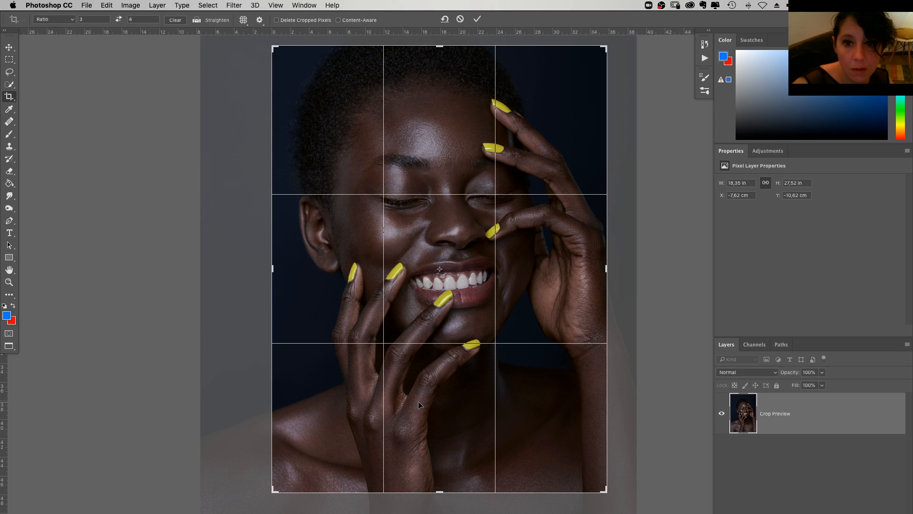
drag(273, 490, 261, 509)
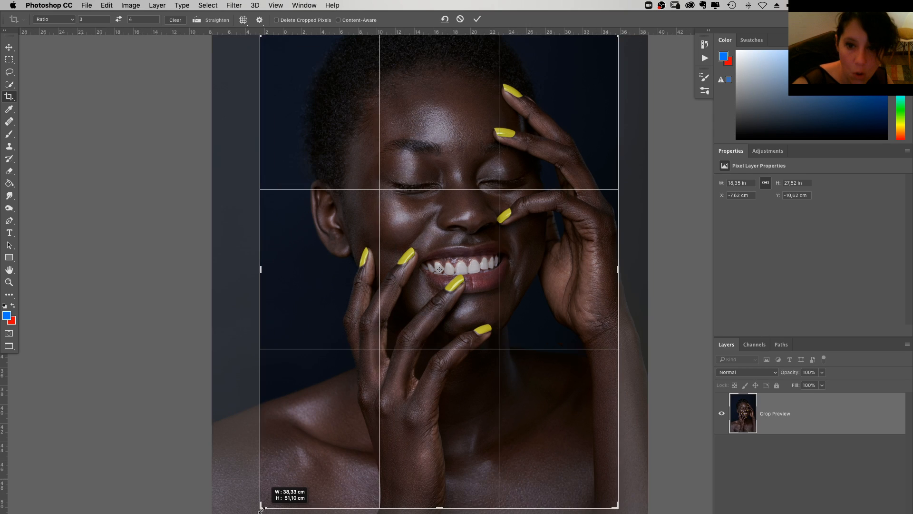
drag(526, 349, 508, 326)
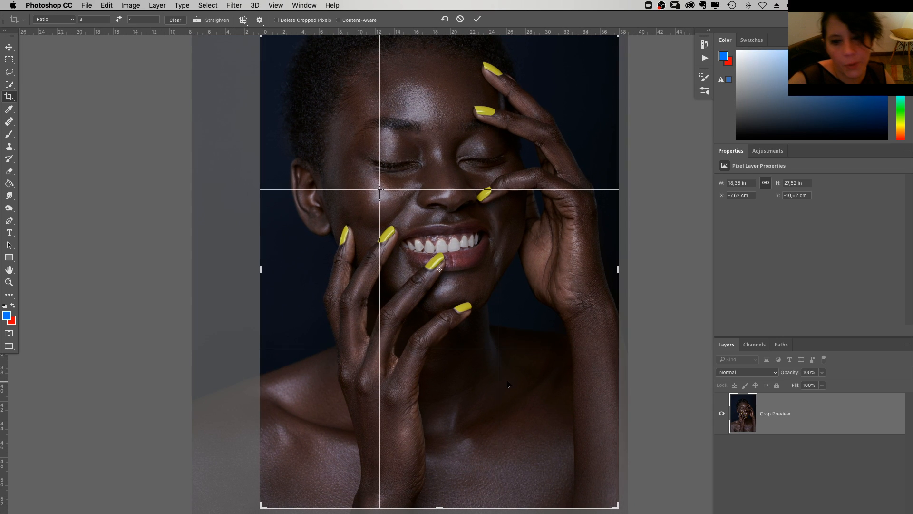
Widen the 3:4 crop to include the full head, both shoulders and more background, fine-tune the portrait's placement and apply it
key(super+0)
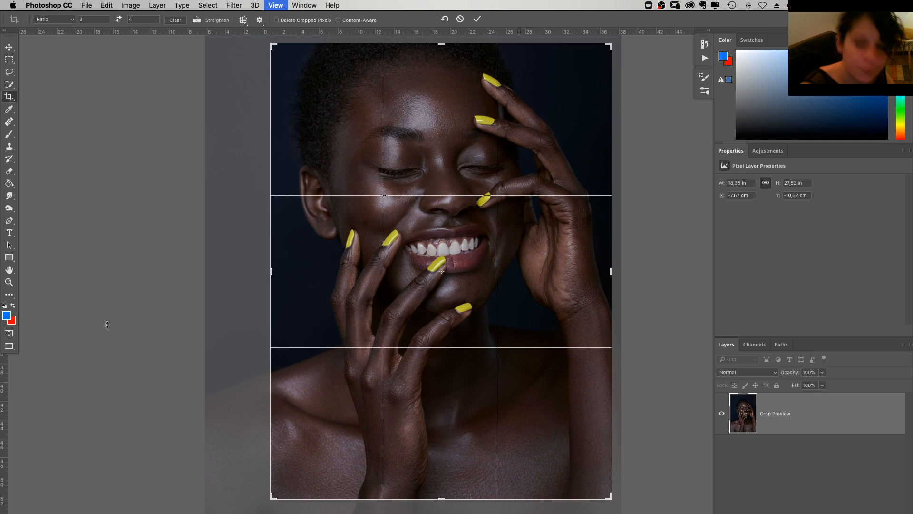
key(super+minus)
drag(373, 181, 351, 153)
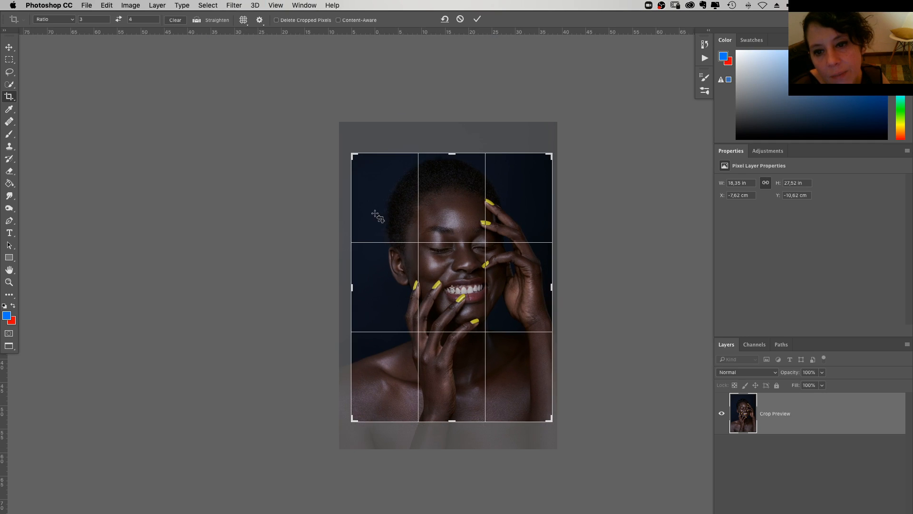
drag(352, 421, 346, 427)
drag(406, 341, 399, 336)
key(Return)
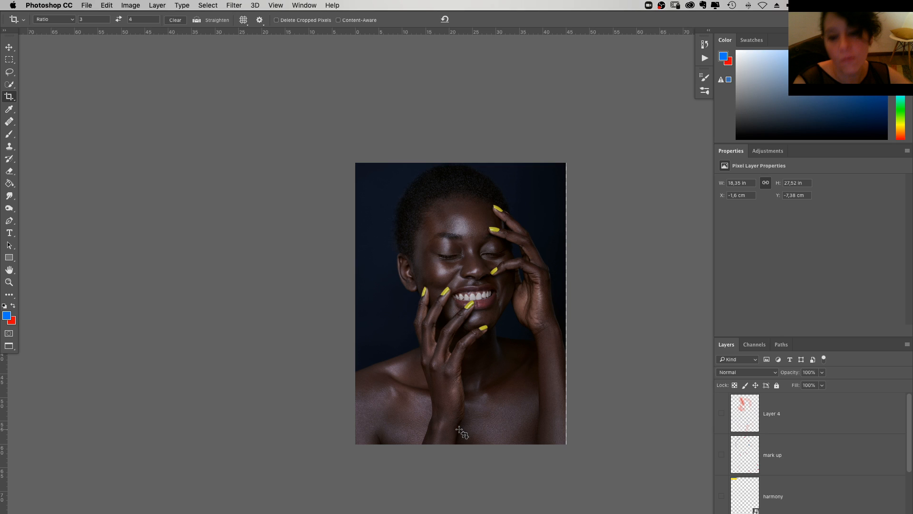
click(460, 432)
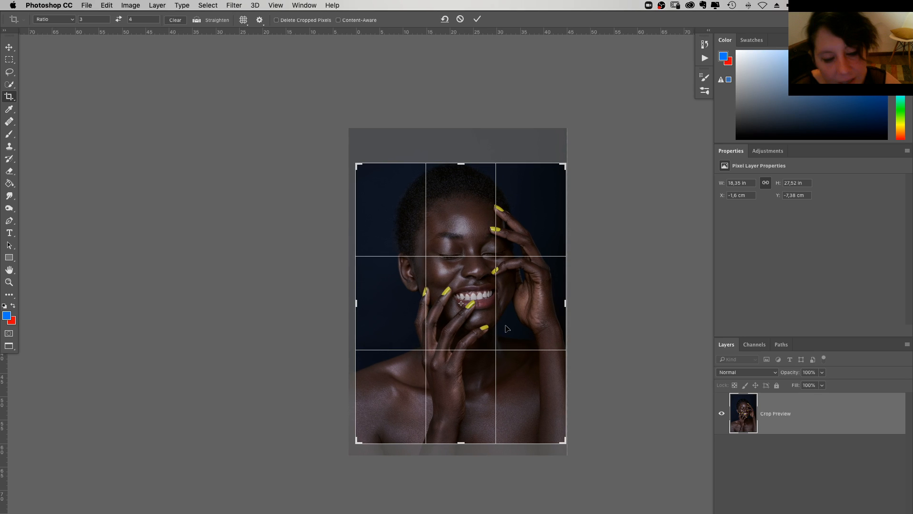
key(Return)
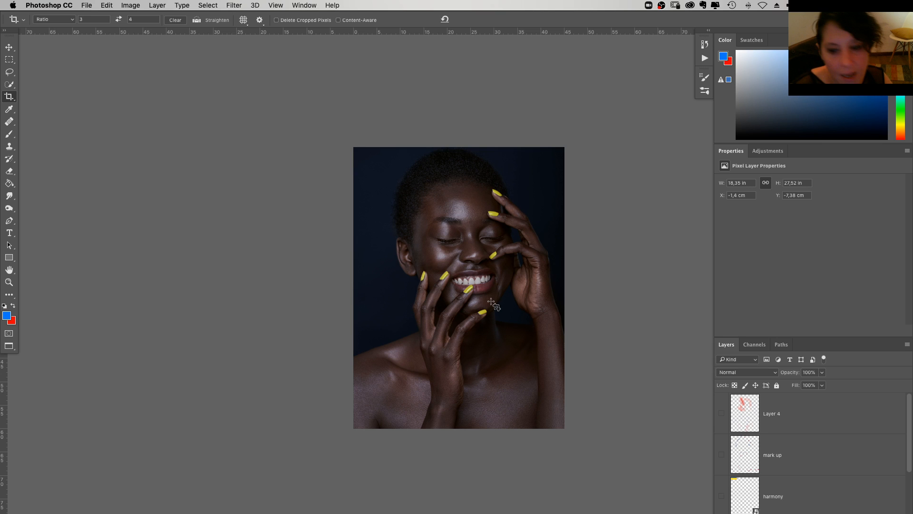
Examine the cropped portrait up close, especially the face and hands, and look through its layer stack
key(super+plus)
key(super+plus)
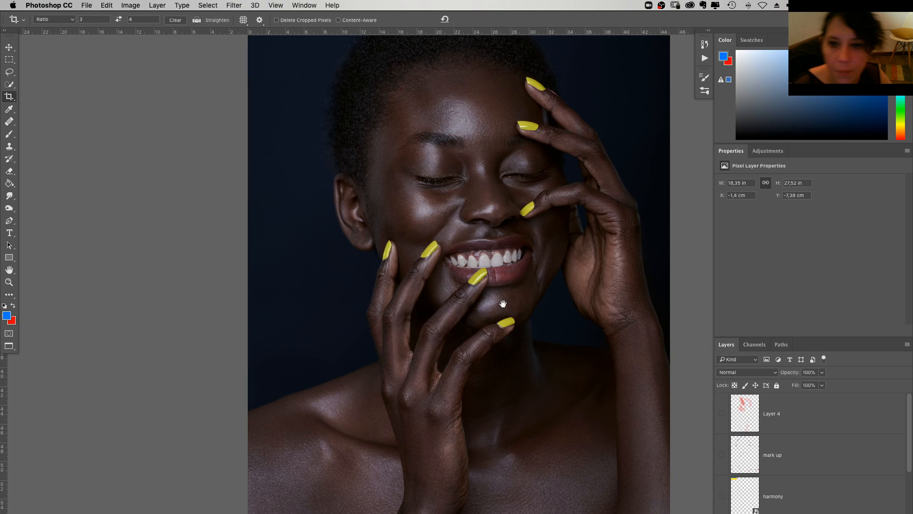
scroll(503, 304, right, 3)
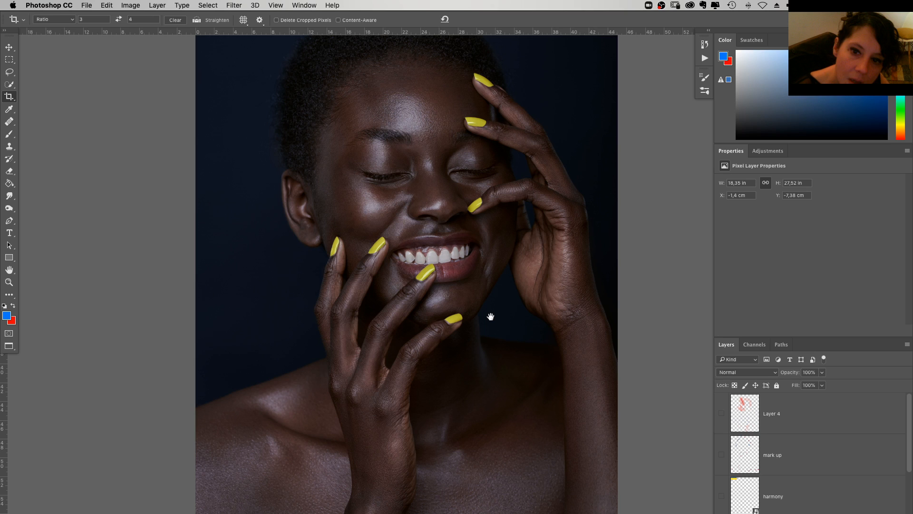
scroll(491, 316, right, 2)
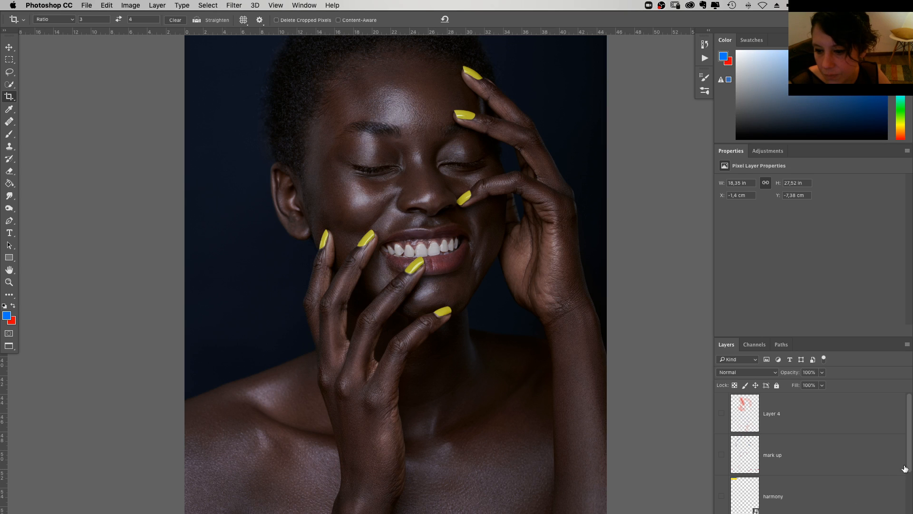
scroll(910, 471, down, 2)
scroll(910, 490, down, 2)
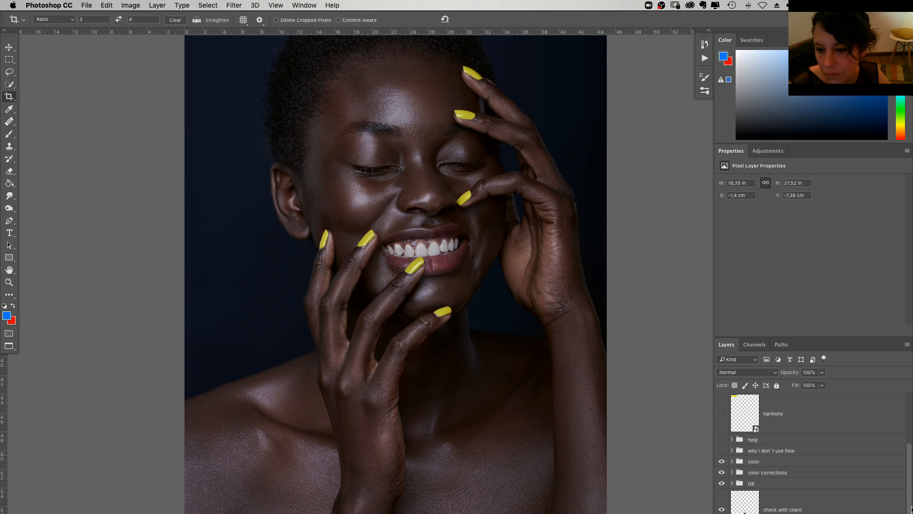
scroll(910, 508, down, 3)
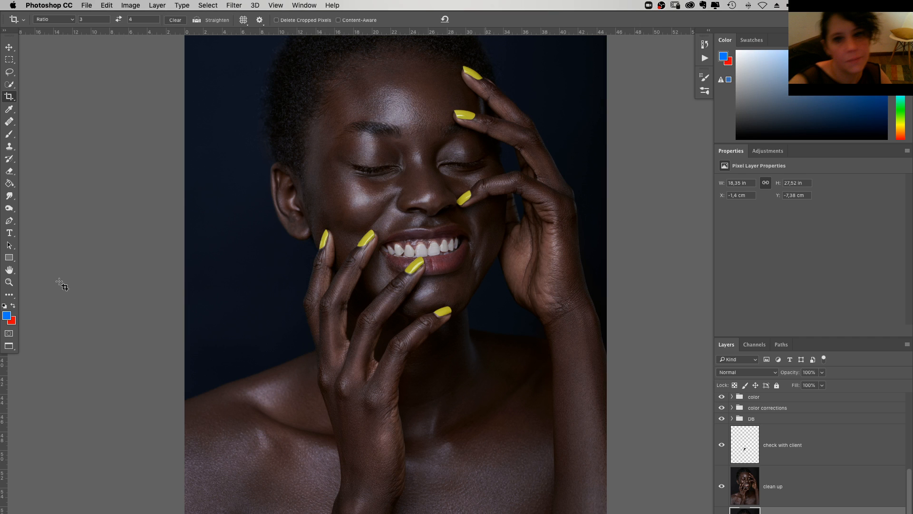
key(z)
click(468, 240)
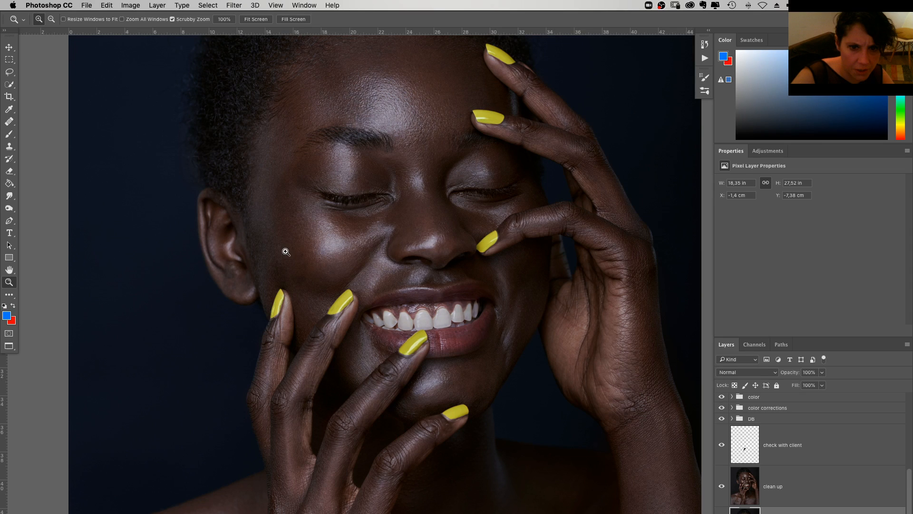
Add a Hue/Saturation layer in the color corrections group, set Reds to saturation -2 and lightness -8, and invert its mask to black
key(alt+bracketright)
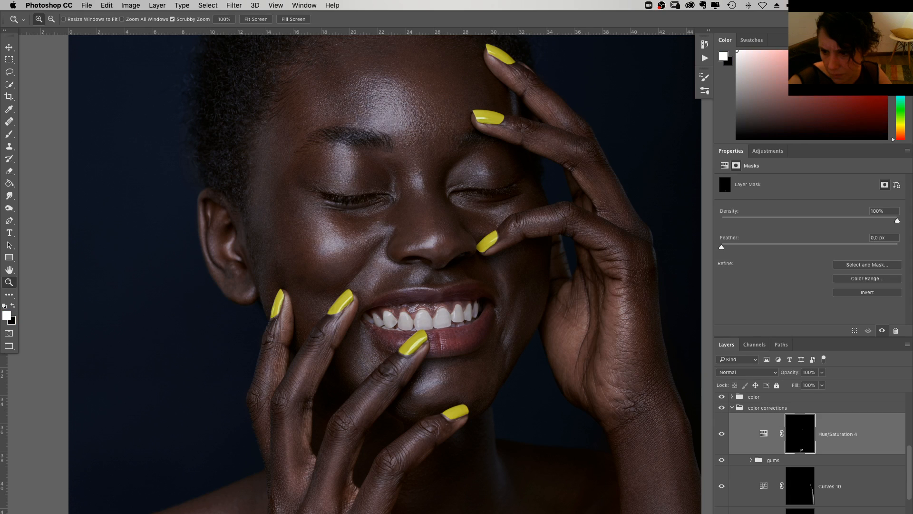
click(884, 513)
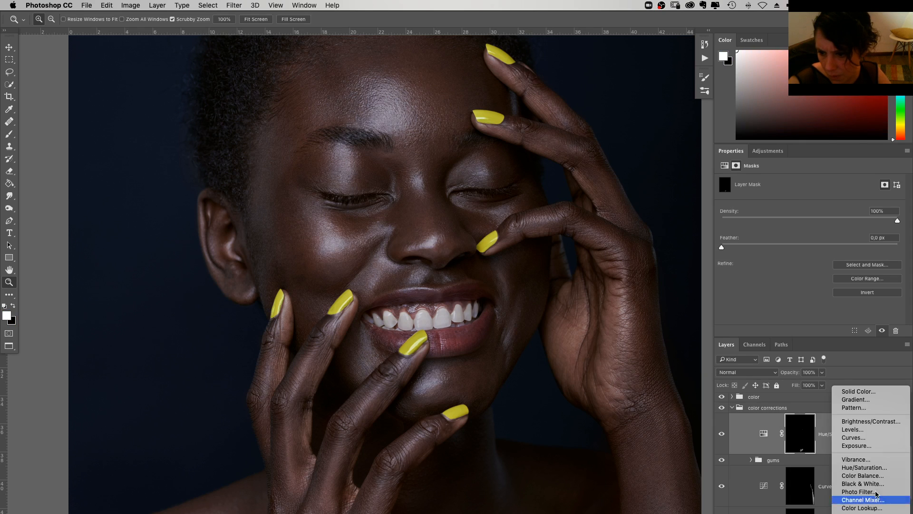
key(Escape)
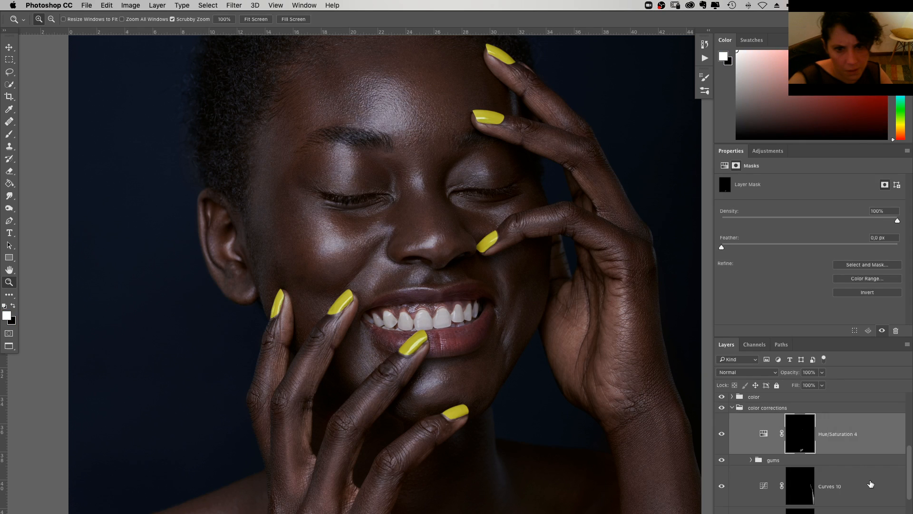
click(818, 193)
click(772, 200)
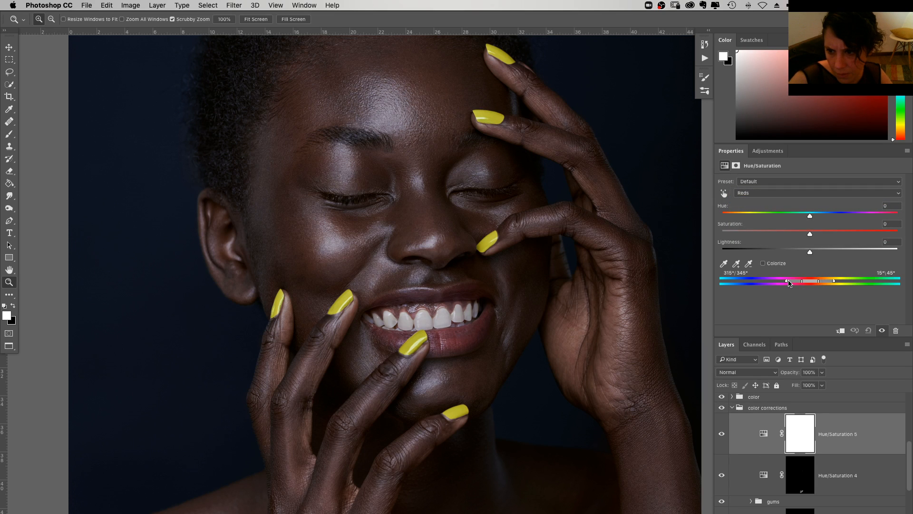
drag(810, 252, 803, 255)
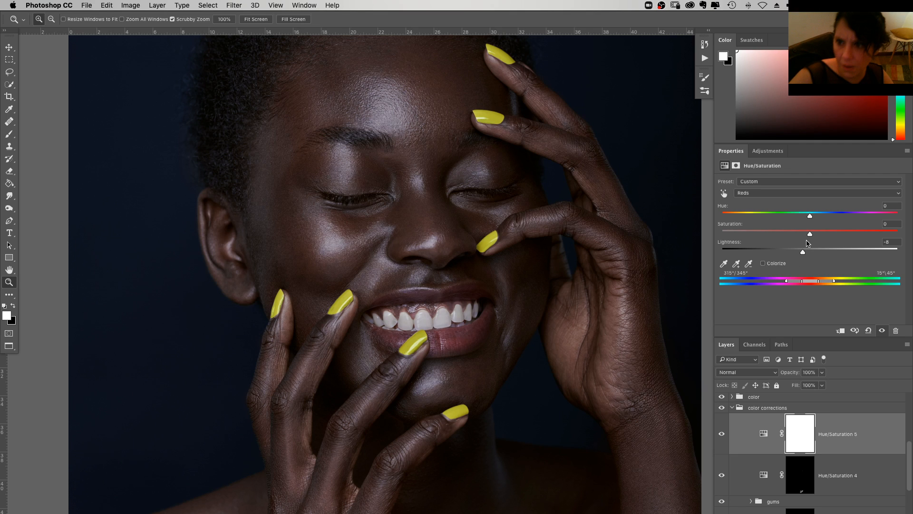
drag(810, 234, 806, 234)
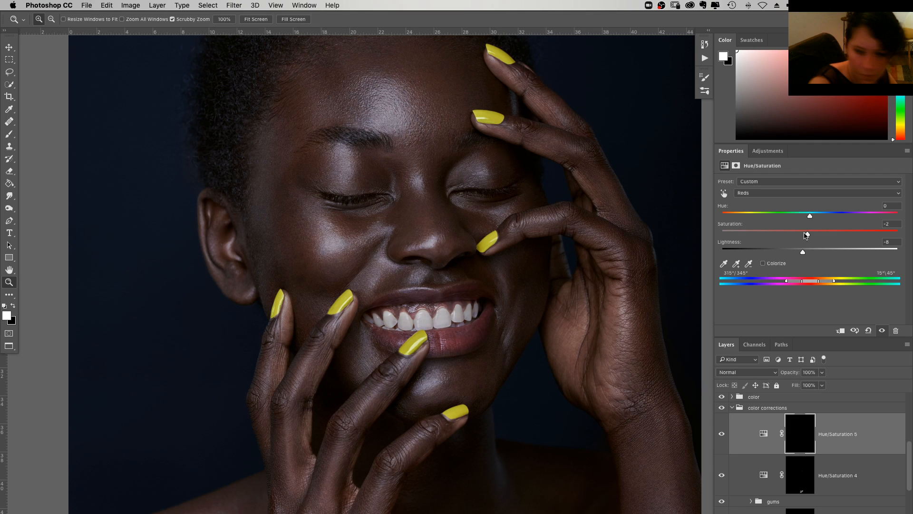
Paint white on the new adjustment's mask over the reddish cheek area with a 62 px brush at 40% opacity
key(b)
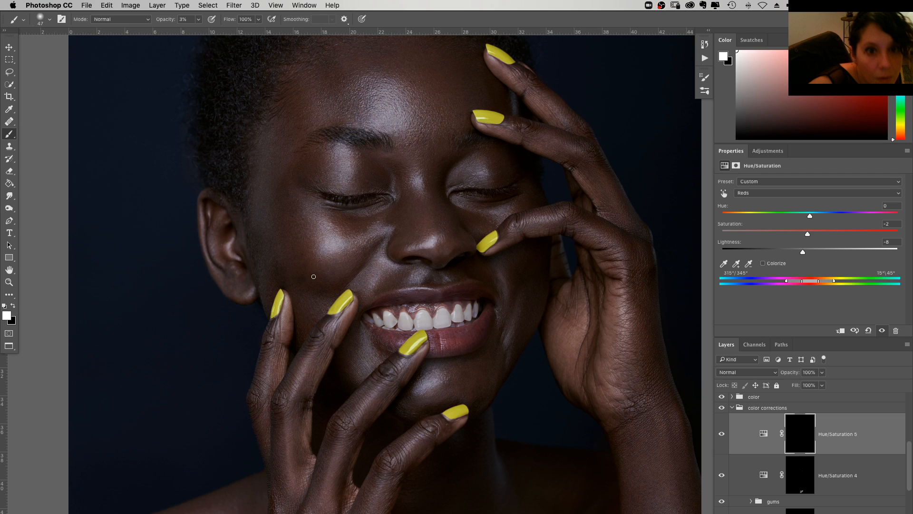
key(4)
right_click(313, 276)
text(62)
key(Return)
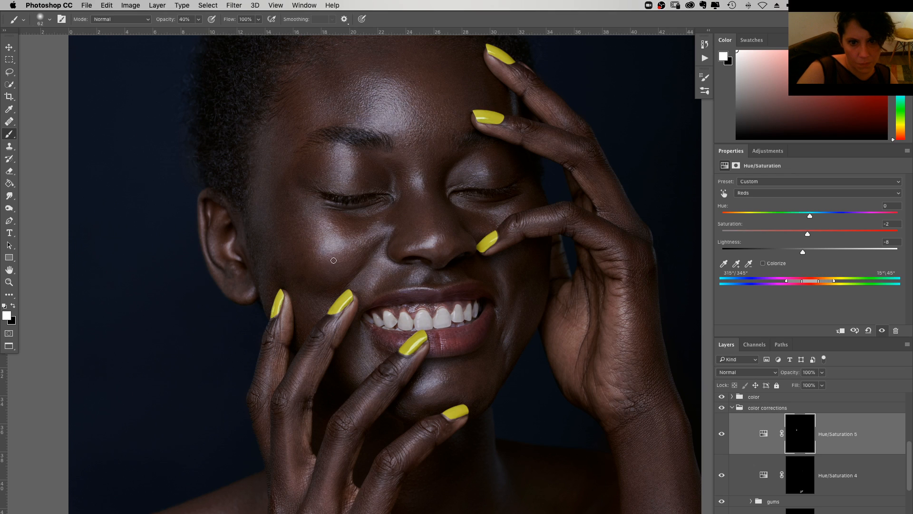
drag(333, 261, 336, 256)
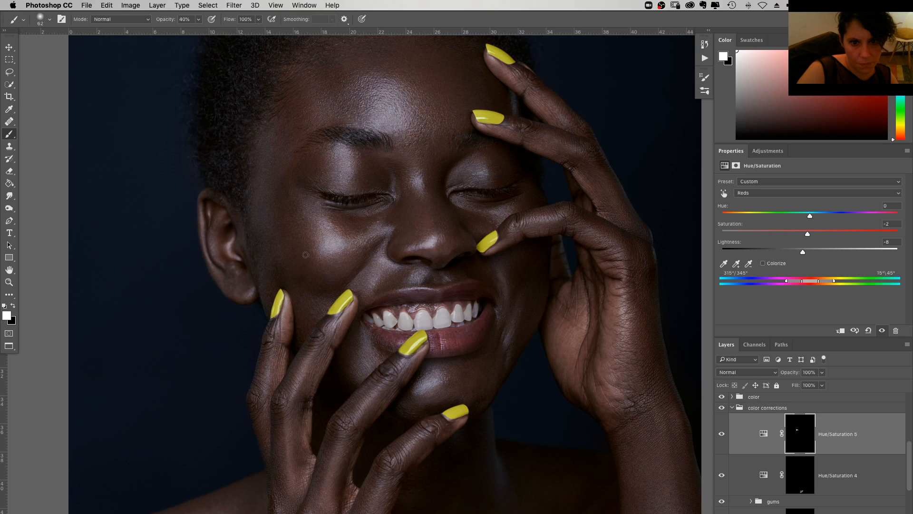
Set the Reds hue to -1 and saturation to -7, and extend the mask over the cheek with a 220 px brush
drag(808, 234, 811, 216)
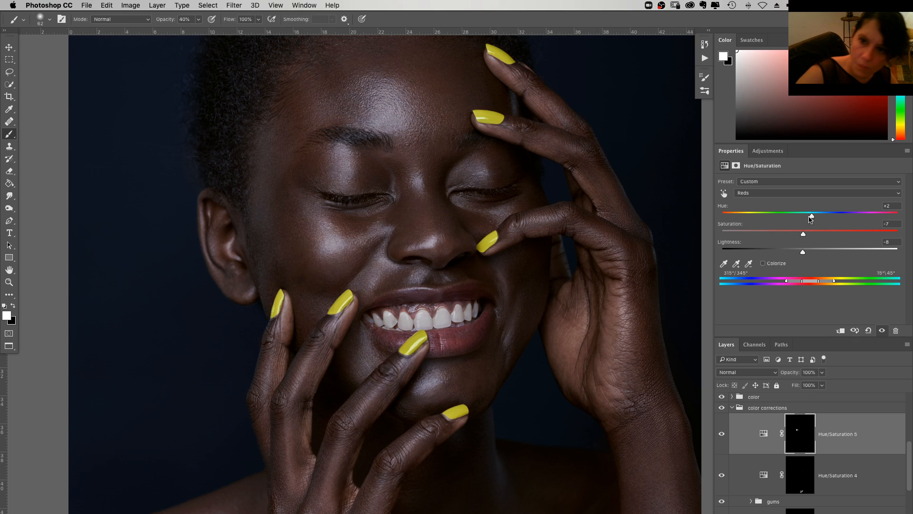
drag(811, 217, 810, 217)
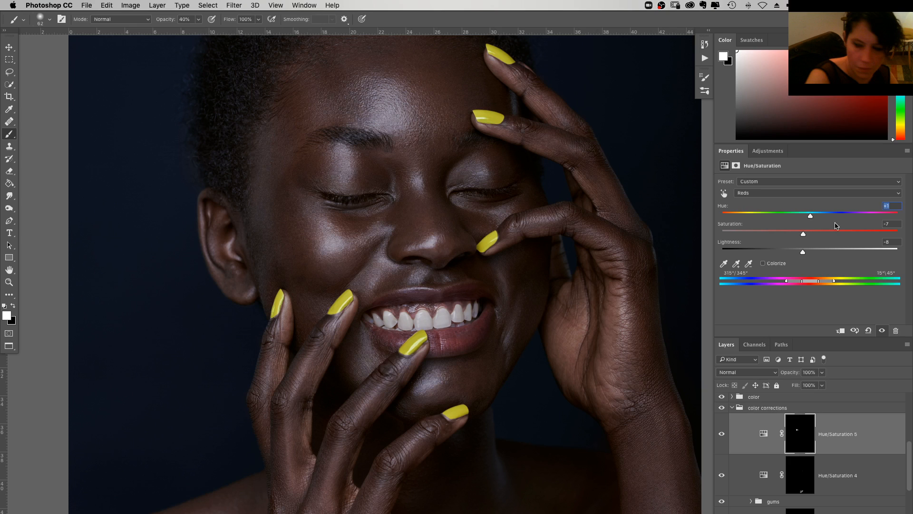
text(-1)
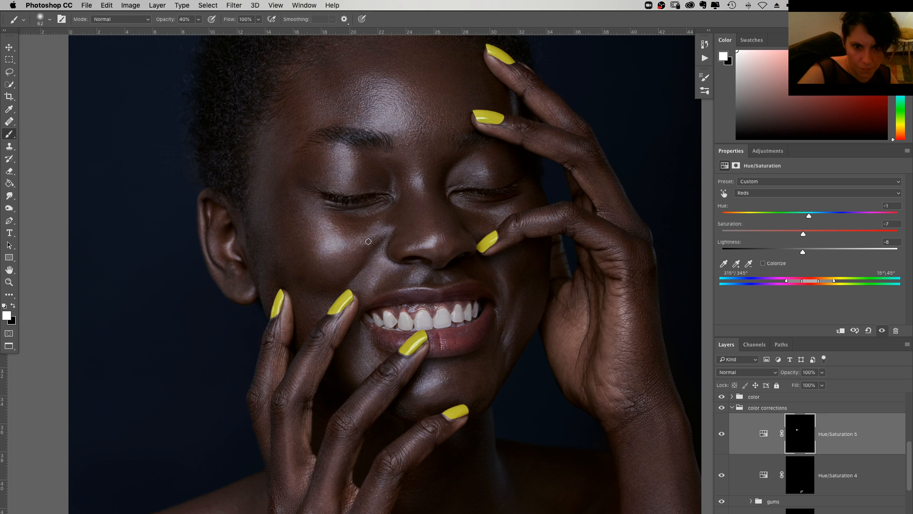
right_click(312, 261)
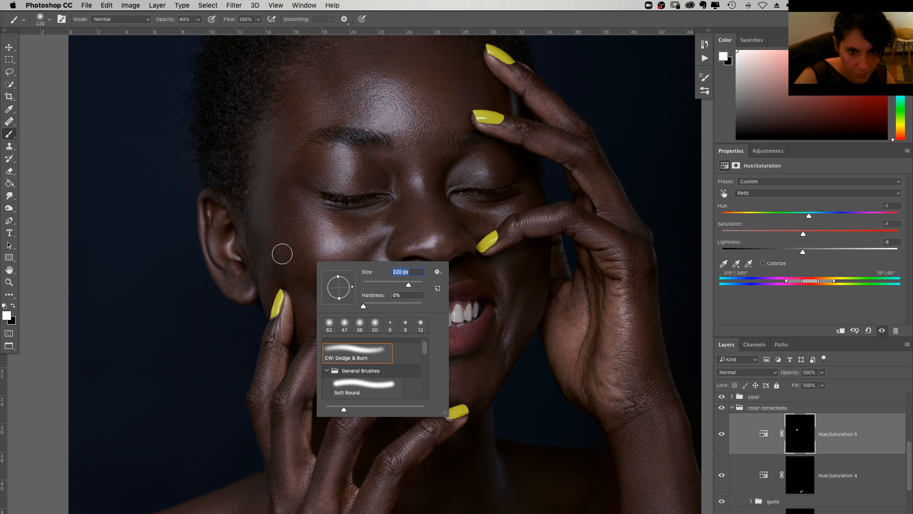
key(Return)
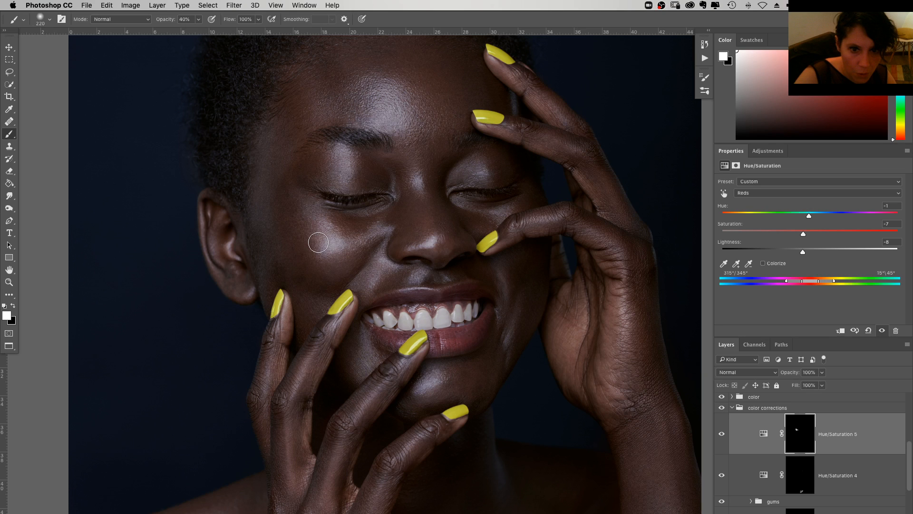
Compare the cheek with the new Hue/Saturation correction hidden and shown, at normal and closer zoom
click(722, 434)
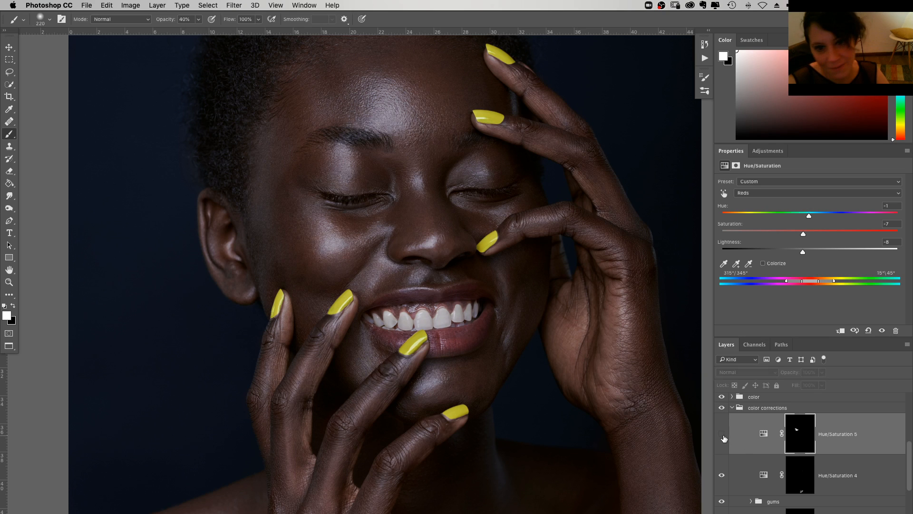
click(723, 434)
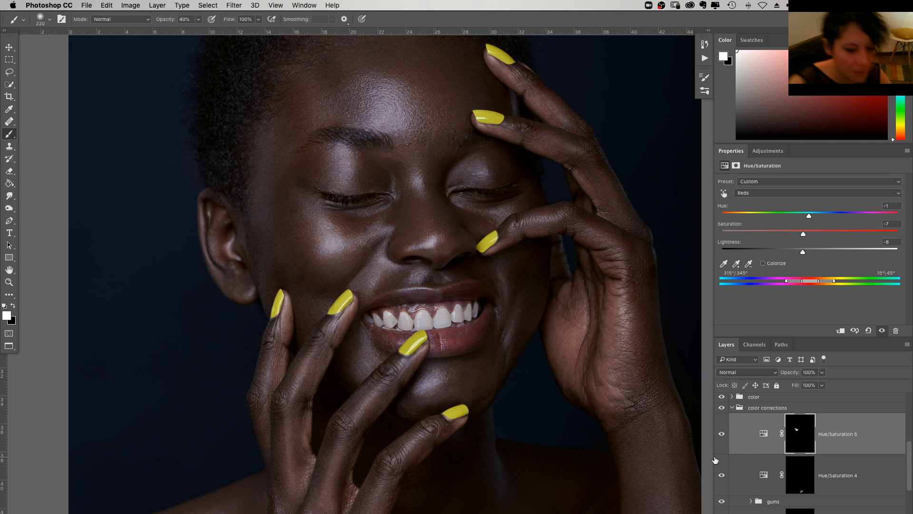
key(super+equal)
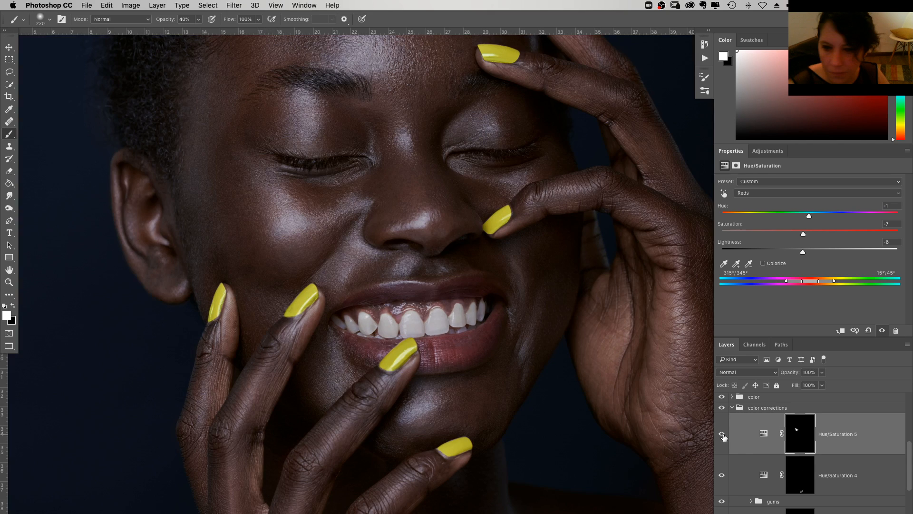
click(722, 434)
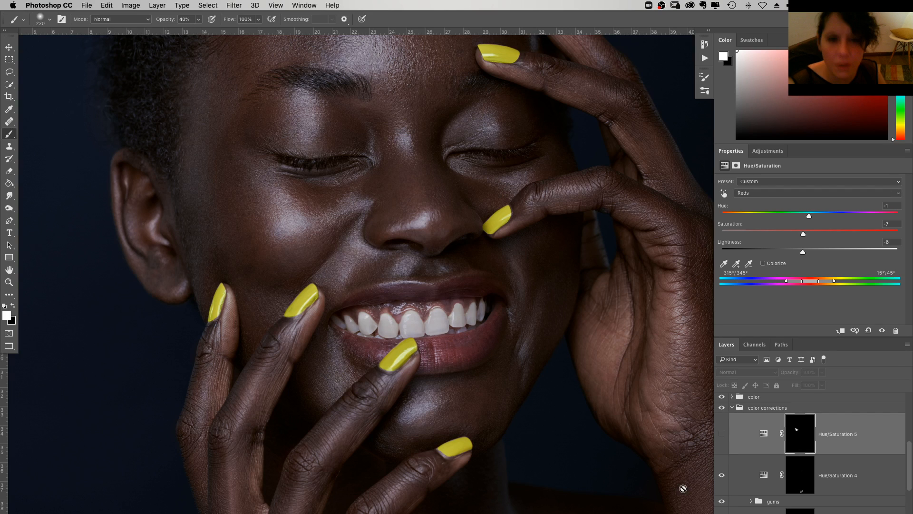
click(722, 434)
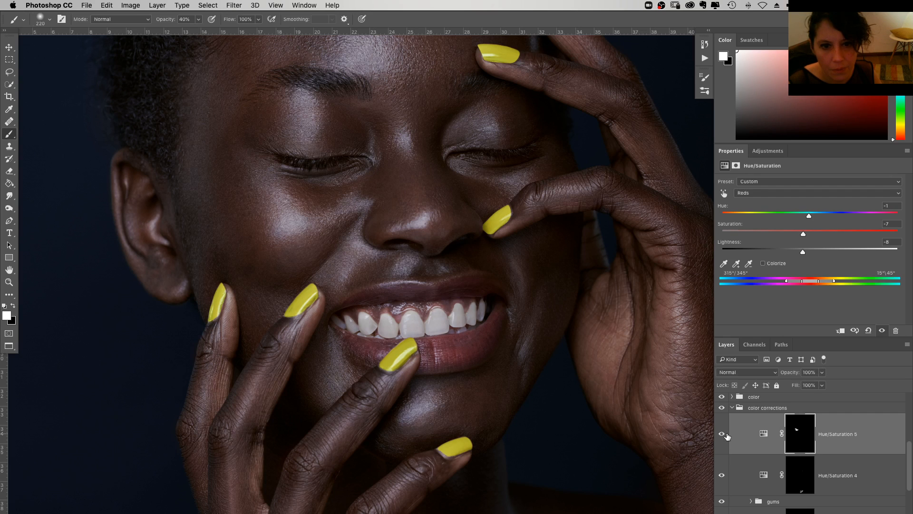
Select the mask of the Curves 4 layer in the DB group and fit the whole portrait on screen
scroll(802, 483, down, 3)
click(803, 483)
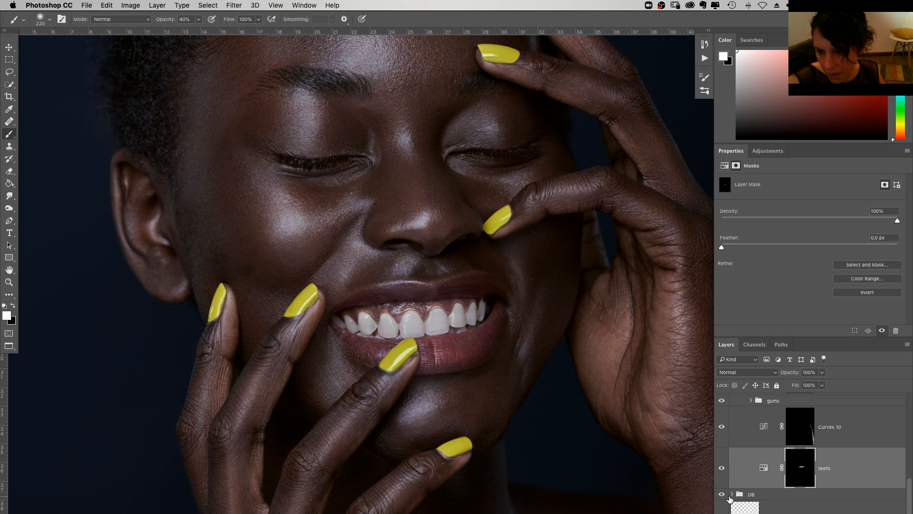
click(731, 495)
scroll(800, 503, down, 3)
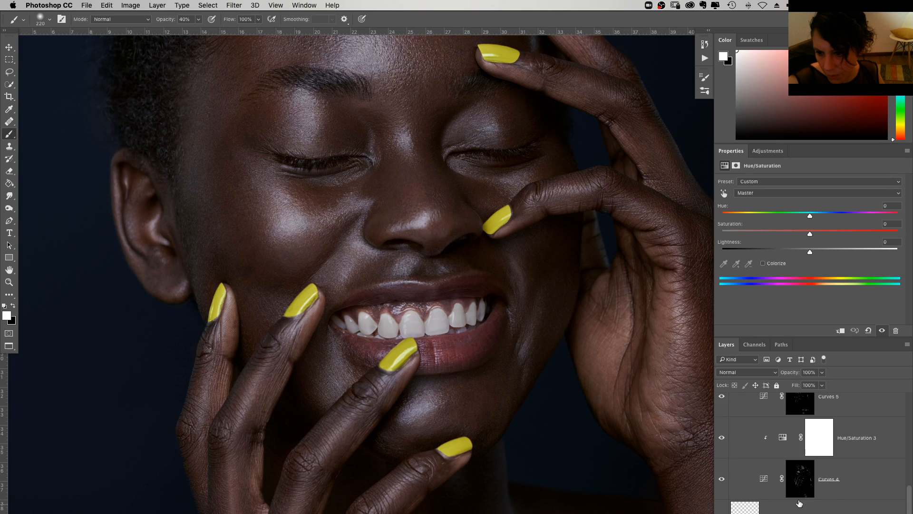
click(799, 497)
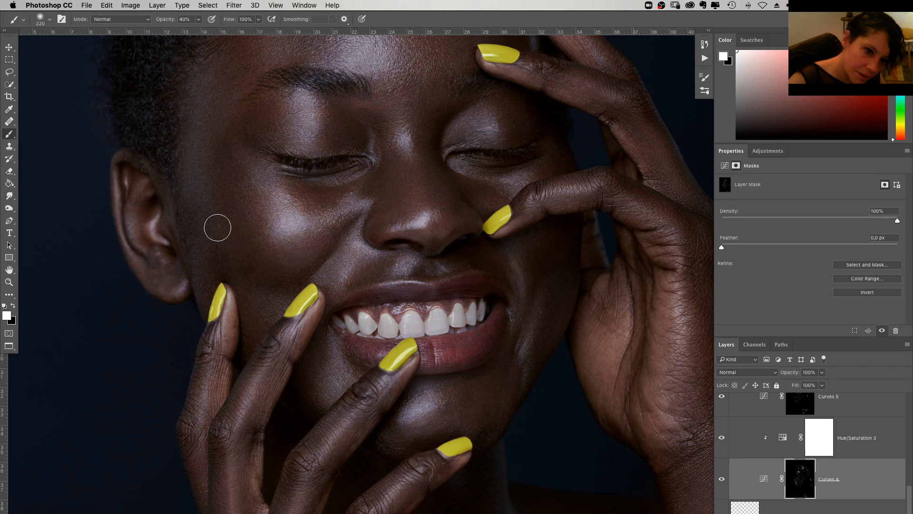
drag(286, 261, 326, 347)
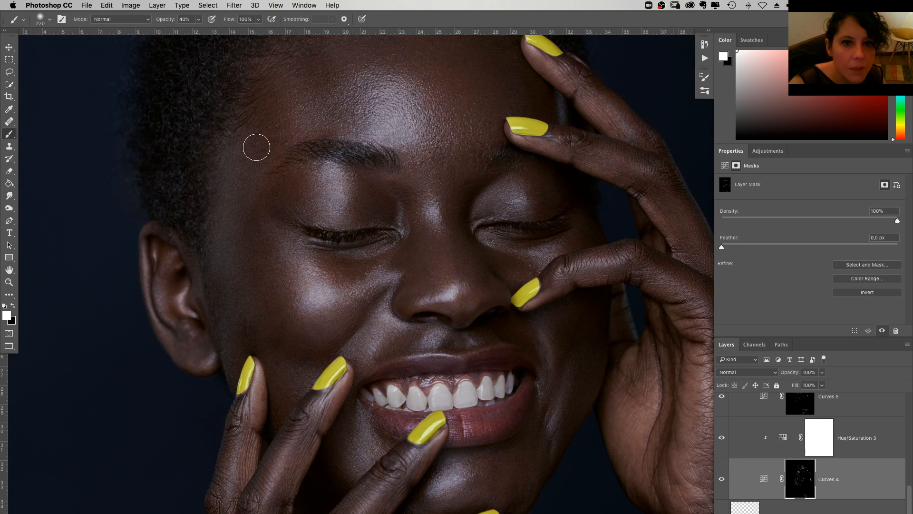
key(z)
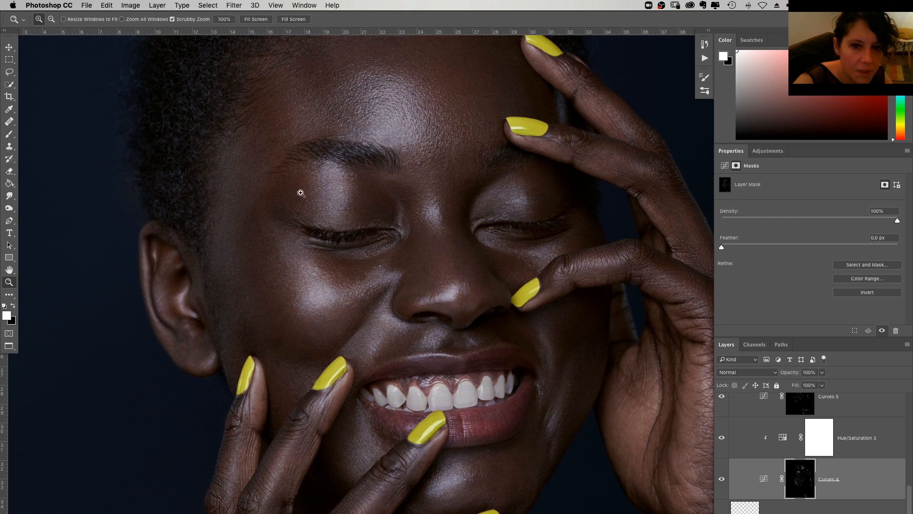
right_click(464, 143)
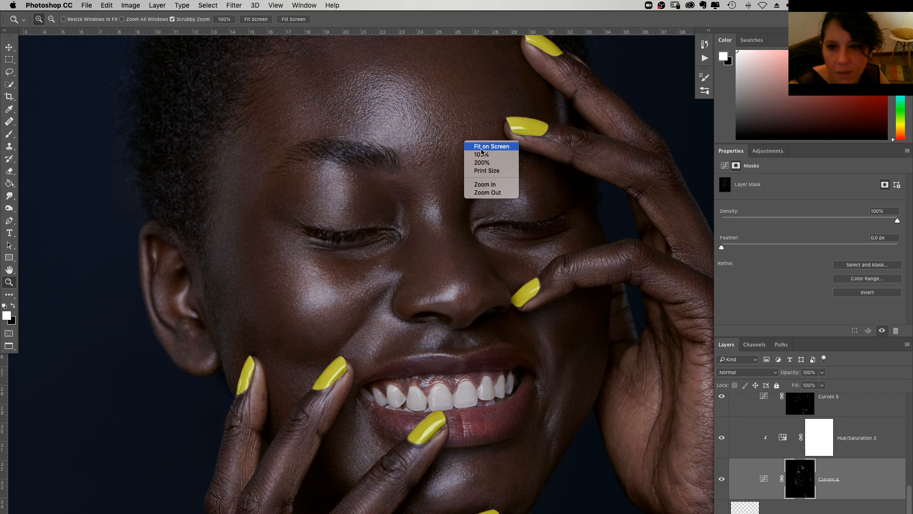
click(482, 147)
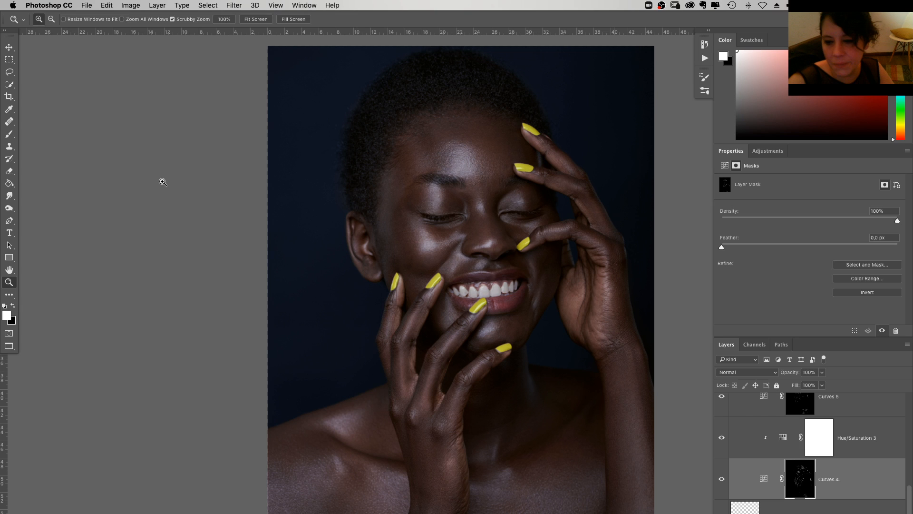
Set up a legacy Save for Web export as JPEG with a raised quality setting and proceed to saving
click(86, 5)
mouse_move(95, 124)
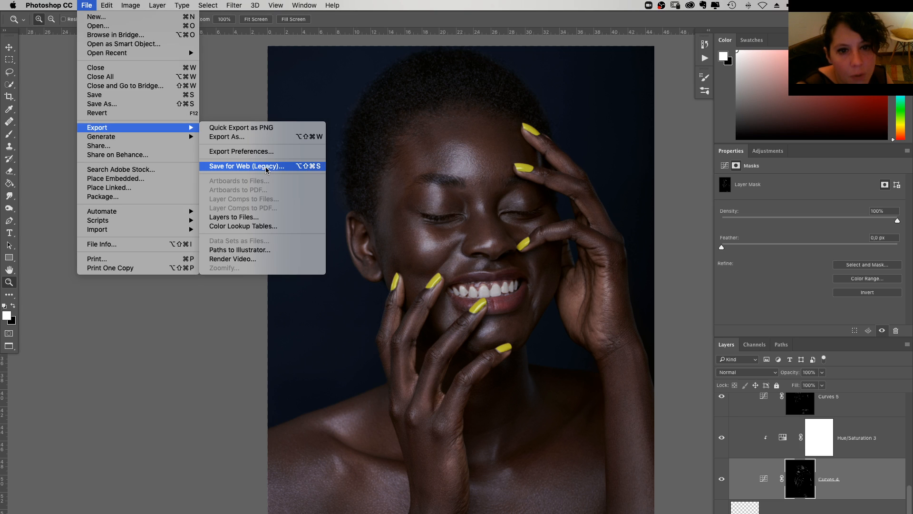
click(267, 165)
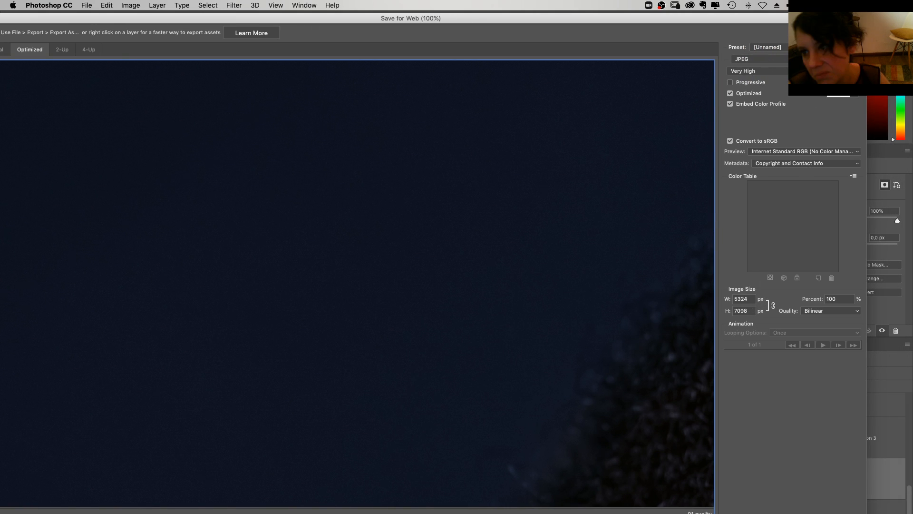
drag(756, 70, 756, 42)
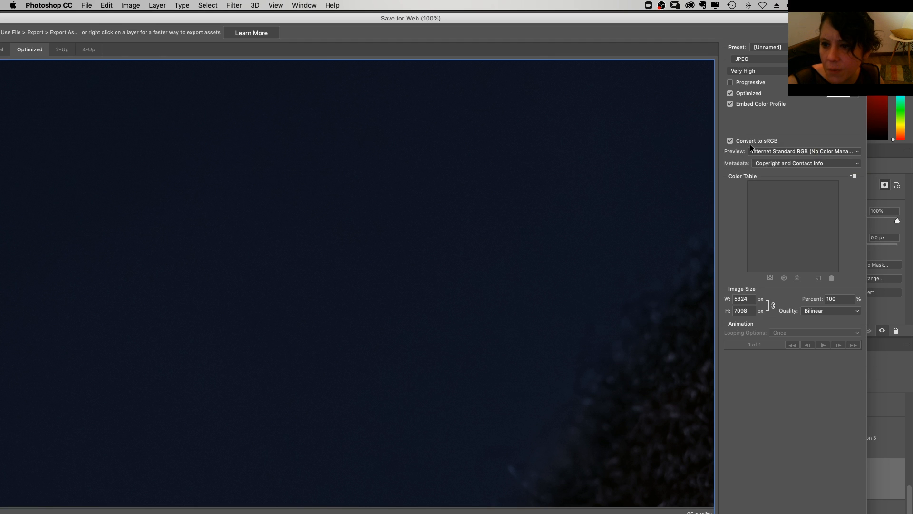
key(Return)
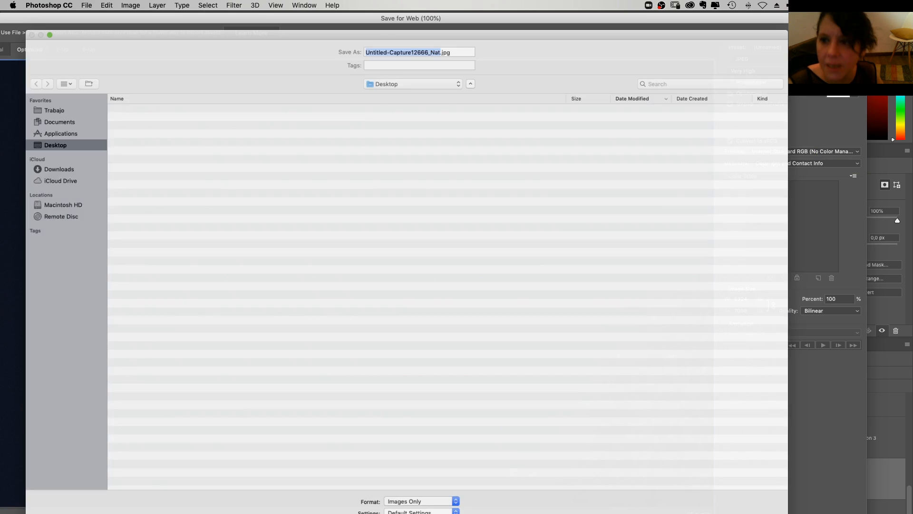
Name the exported file Untitled-Capture12666_WIP.jpg
key(Right)
key(BackSpace)
key(BackSpace)
key(BackSpace)
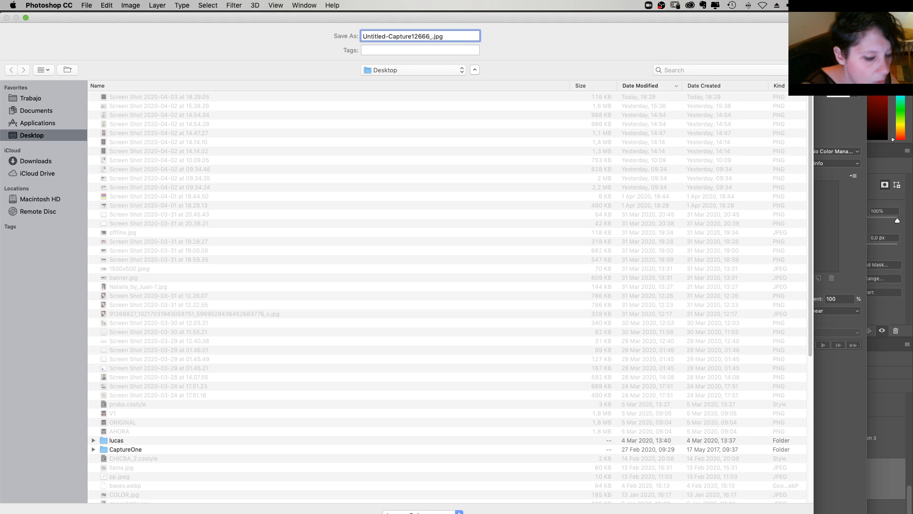
text(WIP)
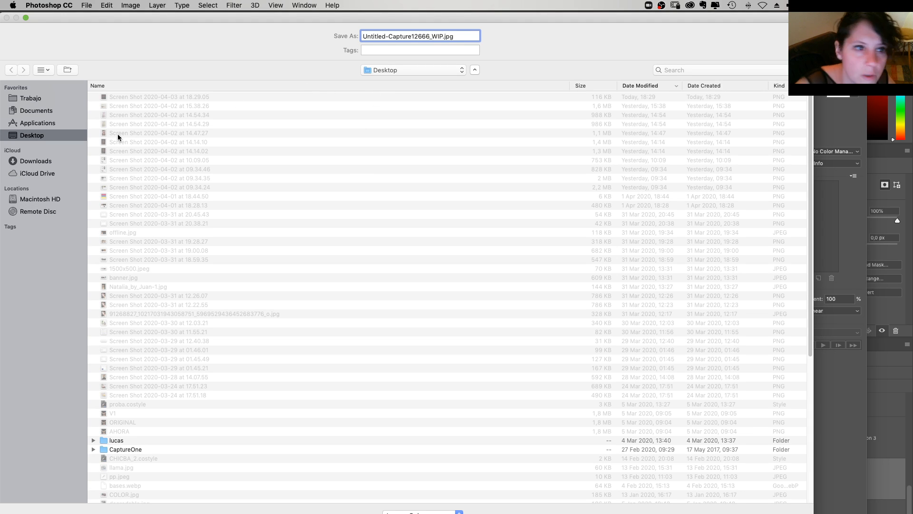
Save the exported JPEG in the clark folder inside Trabajo > STREAMING
click(42, 109)
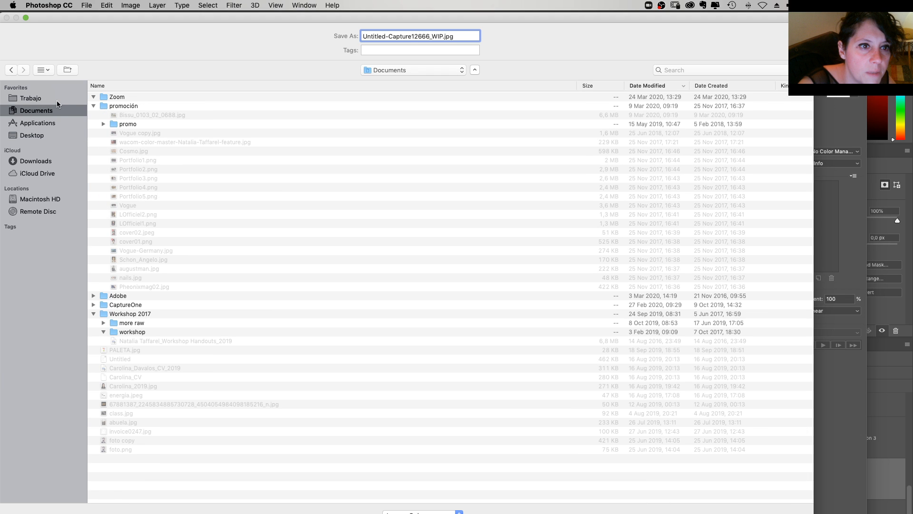
click(57, 101)
click(94, 114)
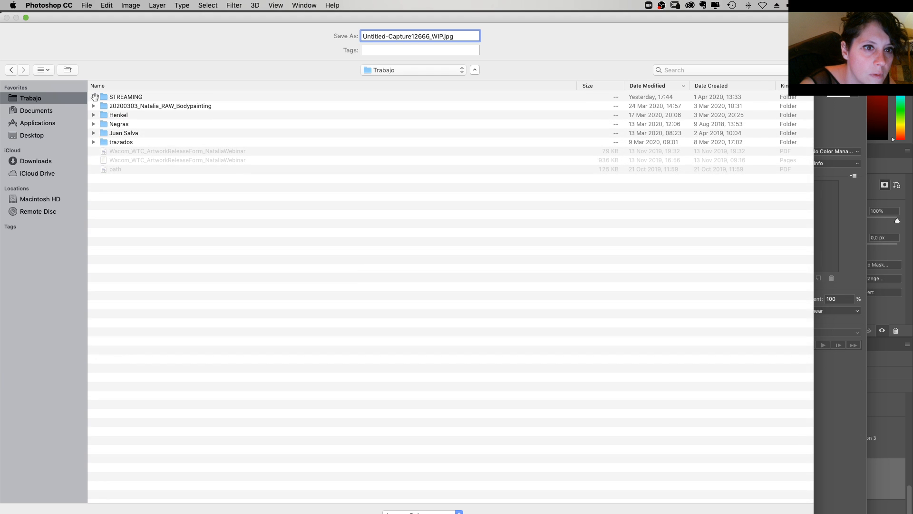
click(93, 96)
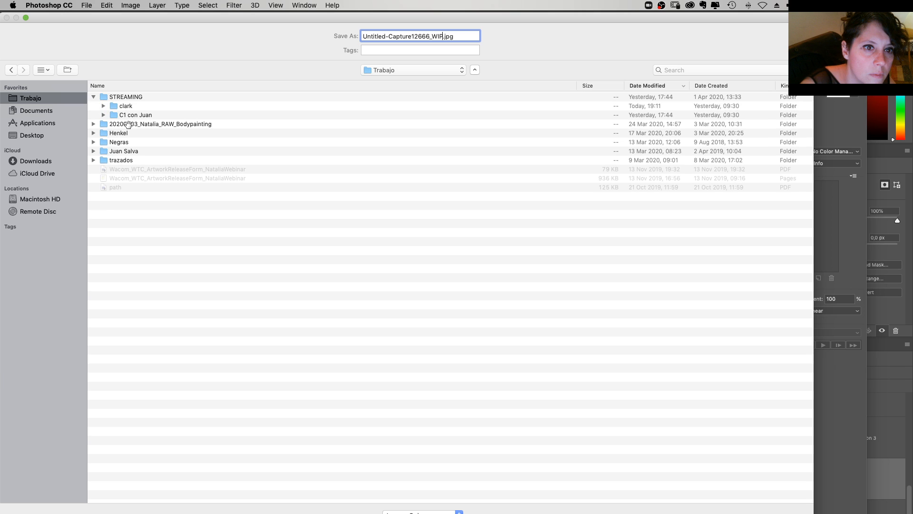
click(103, 106)
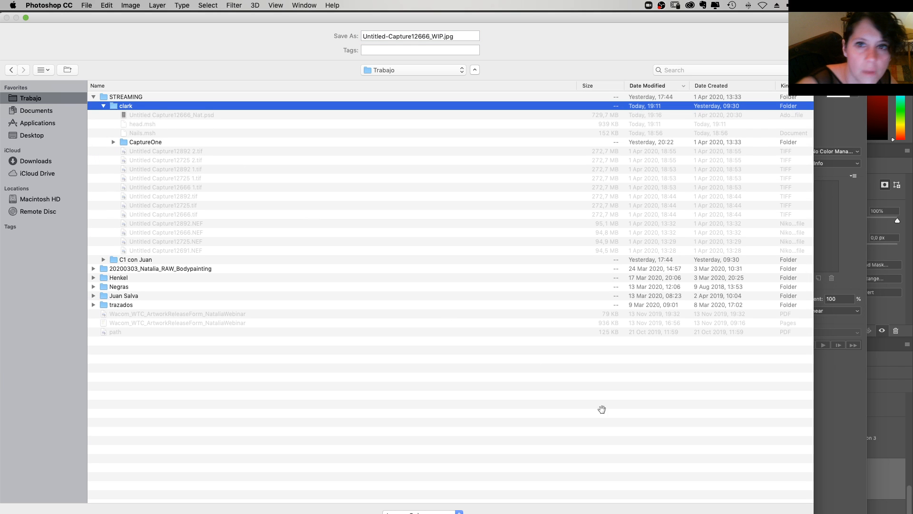
key(super+Down)
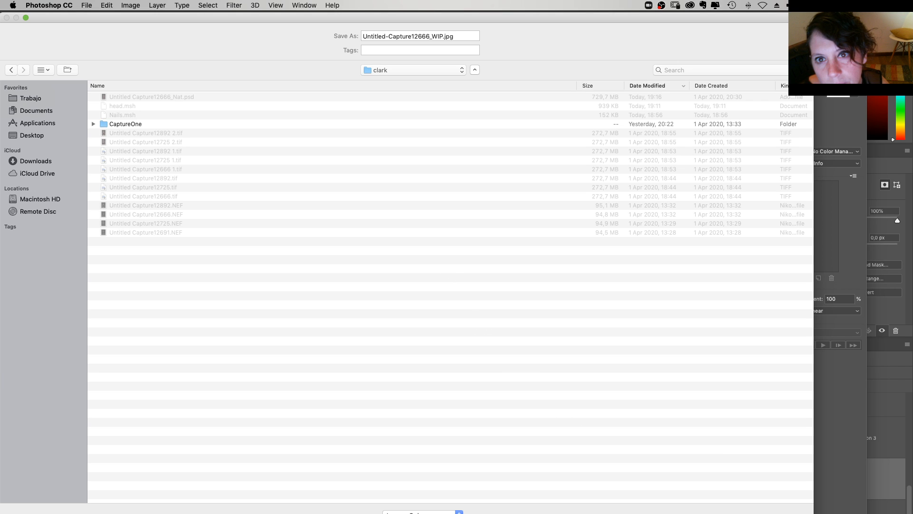
key(Return)
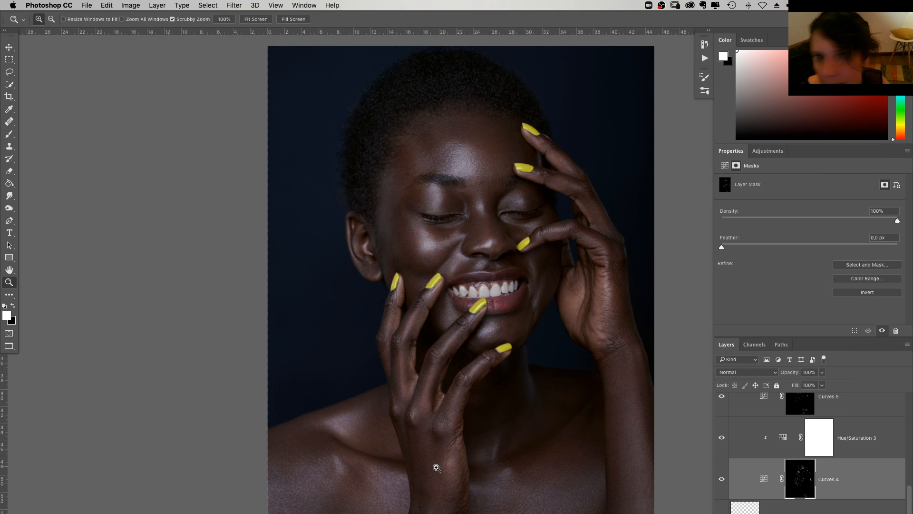
Check the Twitch stream chat in Chrome and return to Photoshop
key(super+Tab)
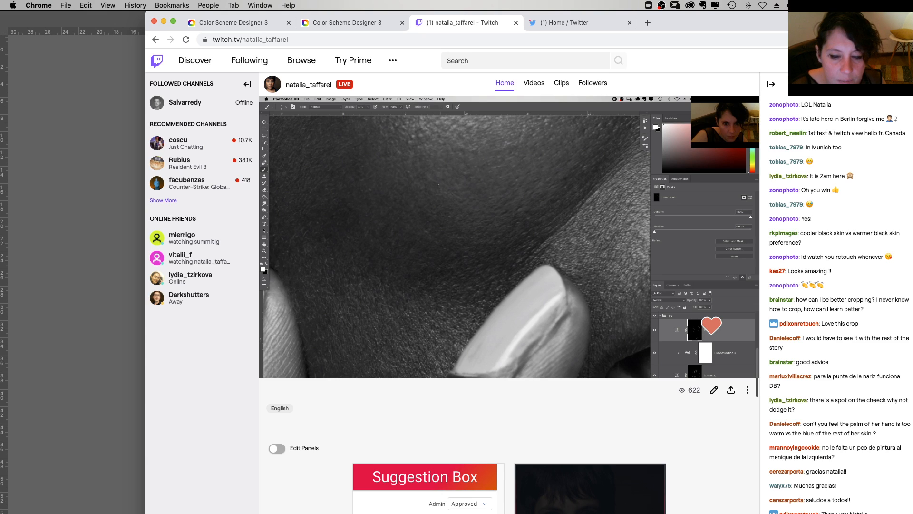
key(super+Tab)
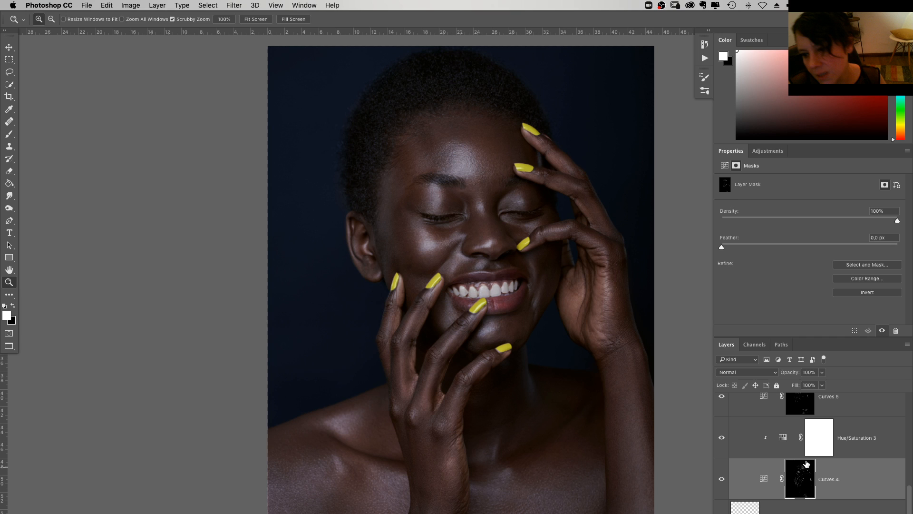
Compare the full portrait with the DB group hidden and shown
scroll(761, 457, up, 3)
click(722, 453)
click(722, 453)
click(723, 454)
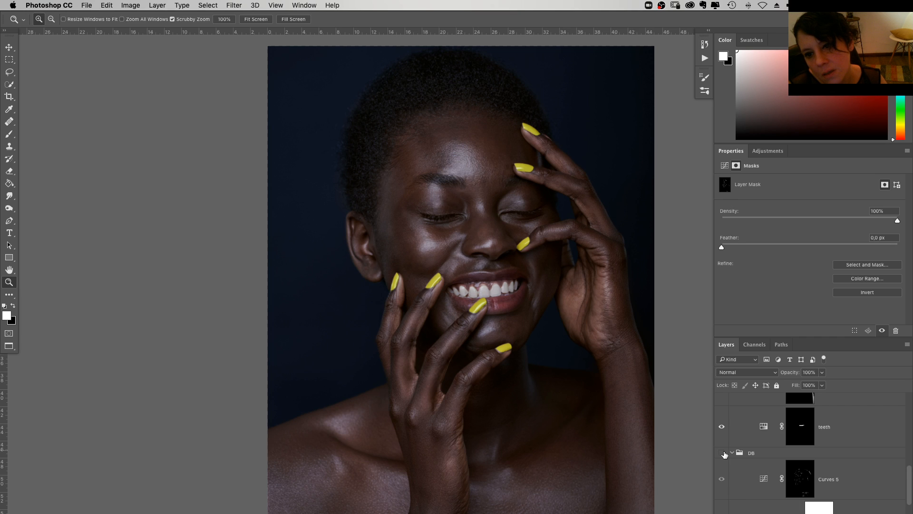
click(723, 453)
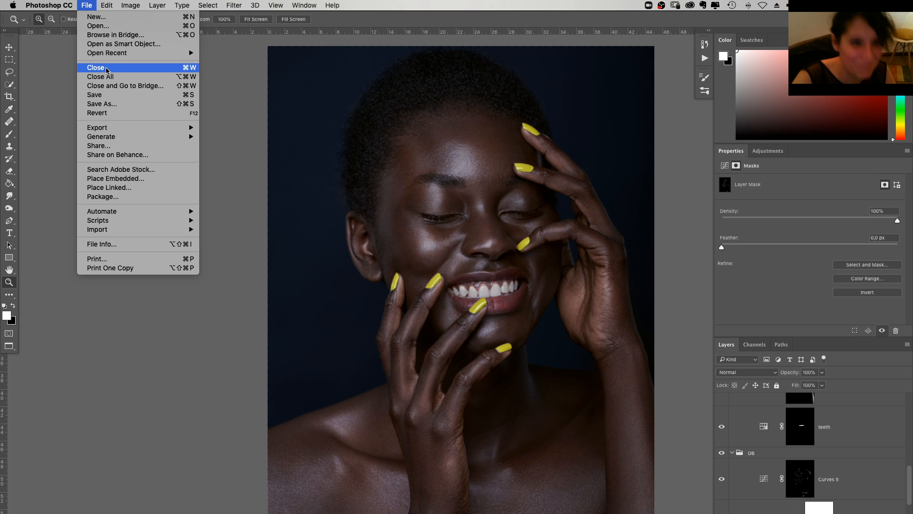
key(Escape)
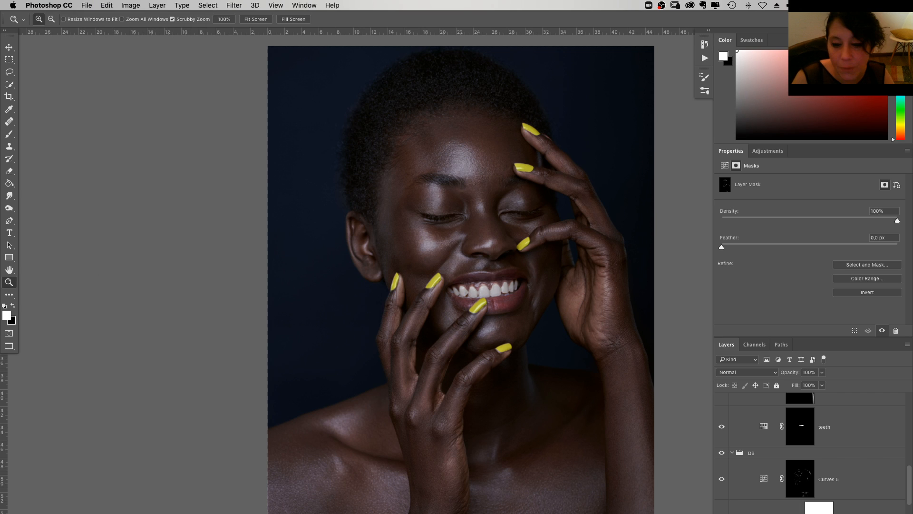
Switch to Chrome, move its window so the stream chat is fully in view, and bring OBS to the front
key(super+Tab)
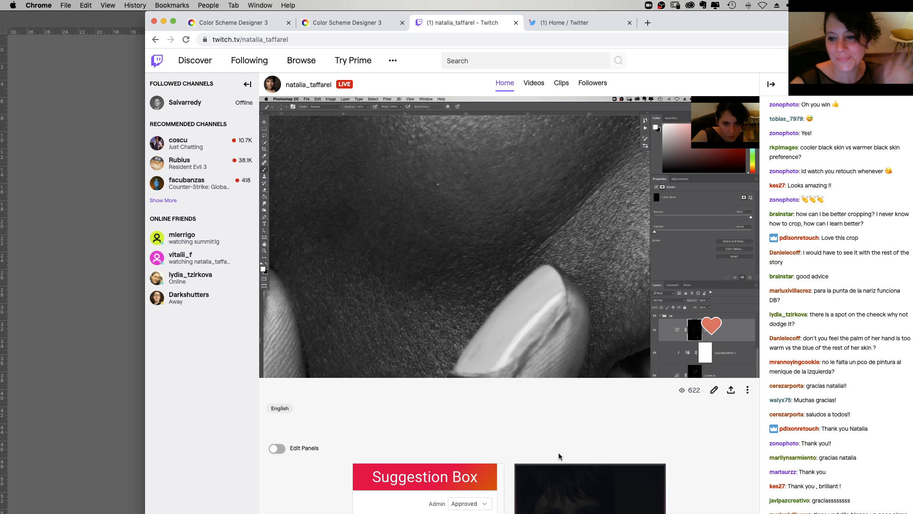
drag(686, 28, 489, 28)
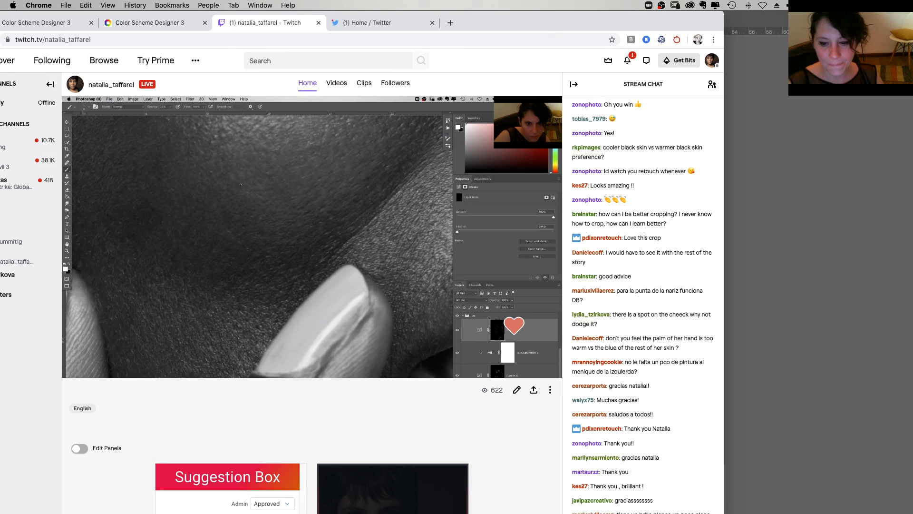
click(799, 5)
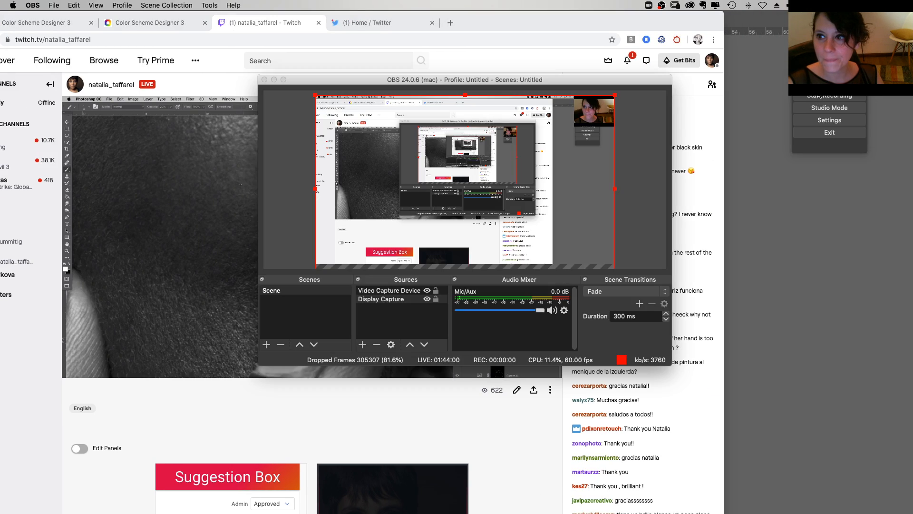